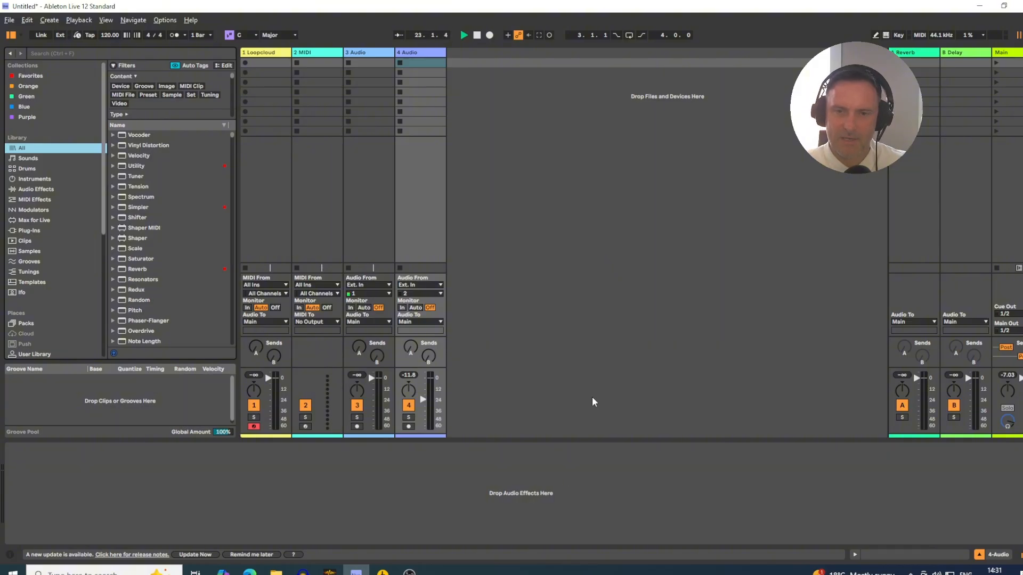
- Lower the Loopcloud track's volume slightly in Ableton Live and return to the Loopcloud app
left_click(585, 366)
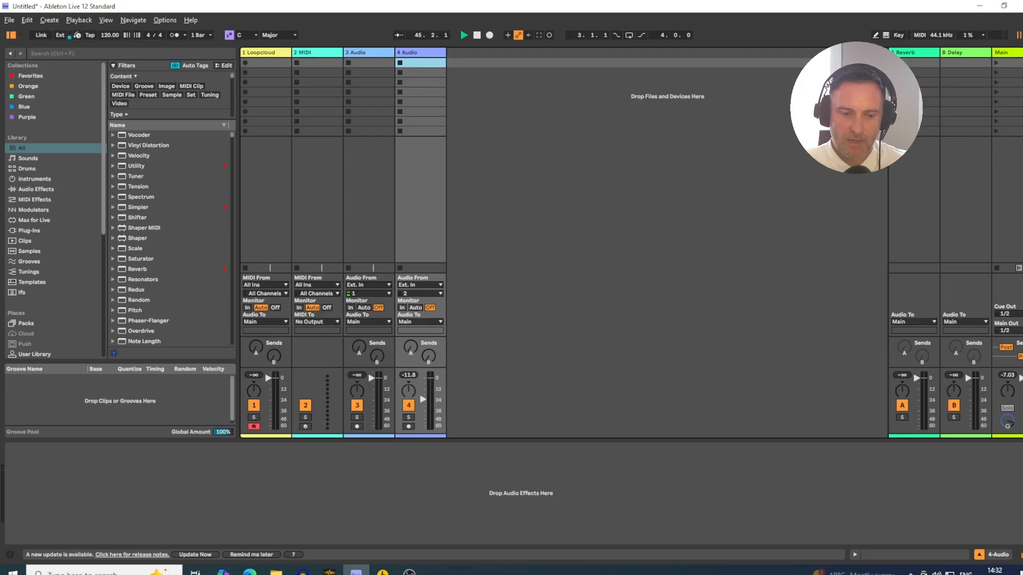
left_click(382, 573)
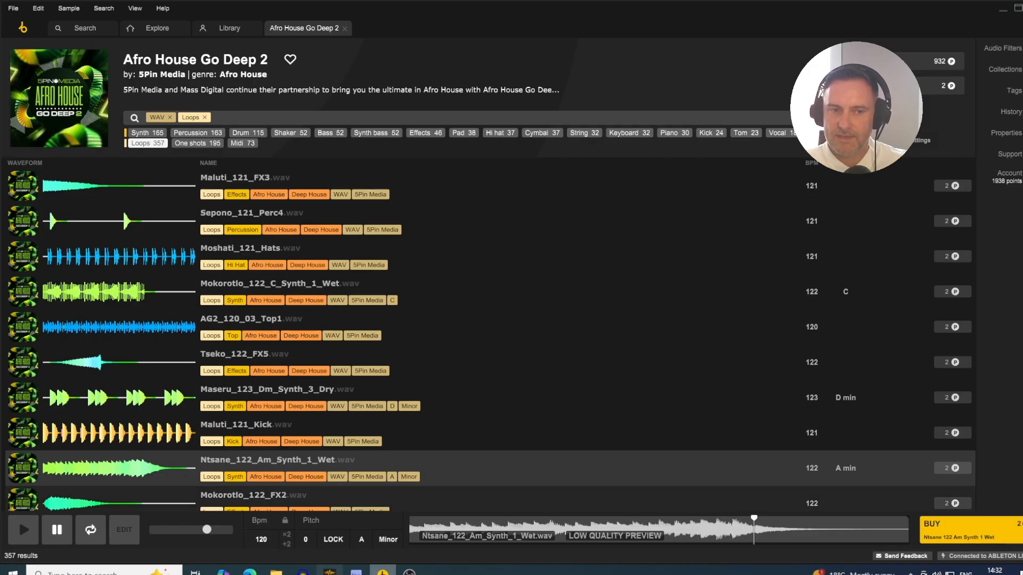
mouse_move(383, 573)
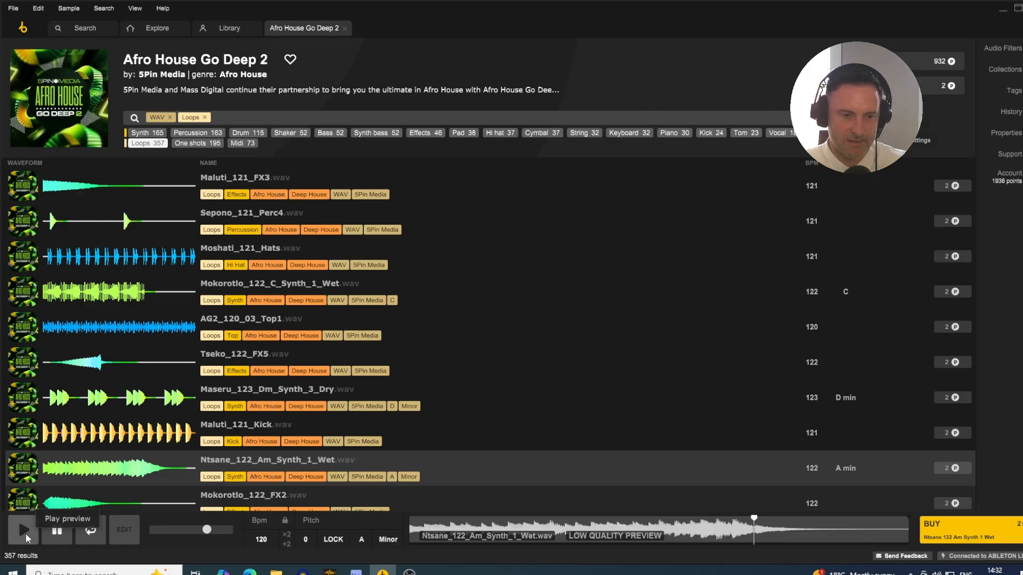
key("alt+Tab")
left_click_drag(268, 378, 268, 386)
key("alt+Tab")
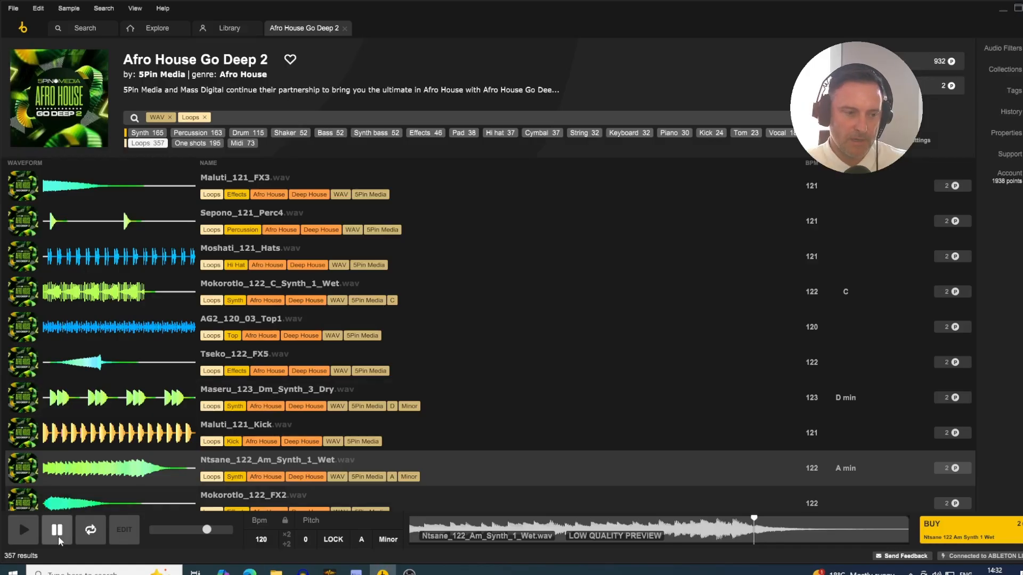
- Preview the Ntsane_122_Am_Synth_1_Wet loop and show its synth track in the multitrack editor
left_click(21, 534)
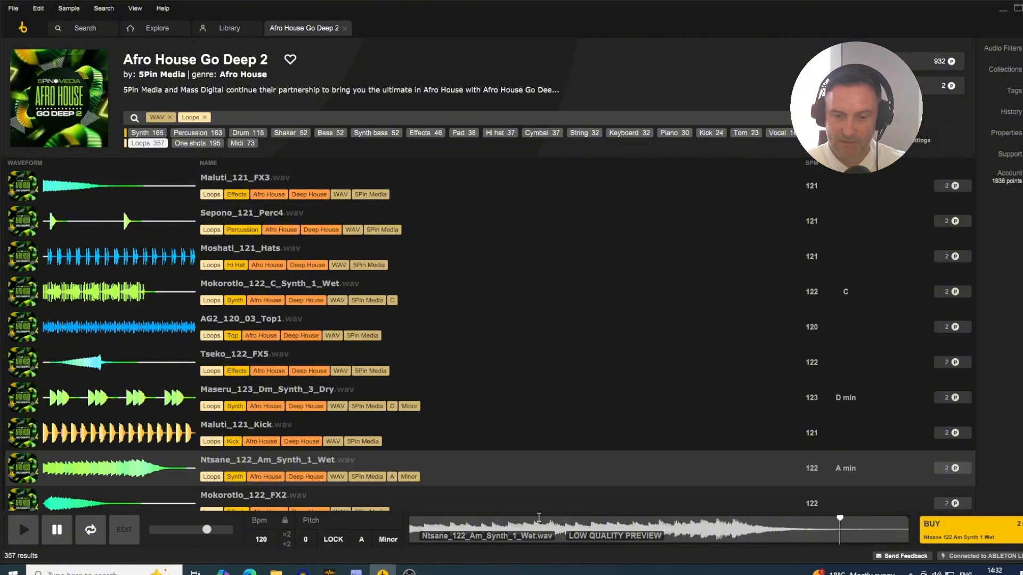
left_click(124, 530)
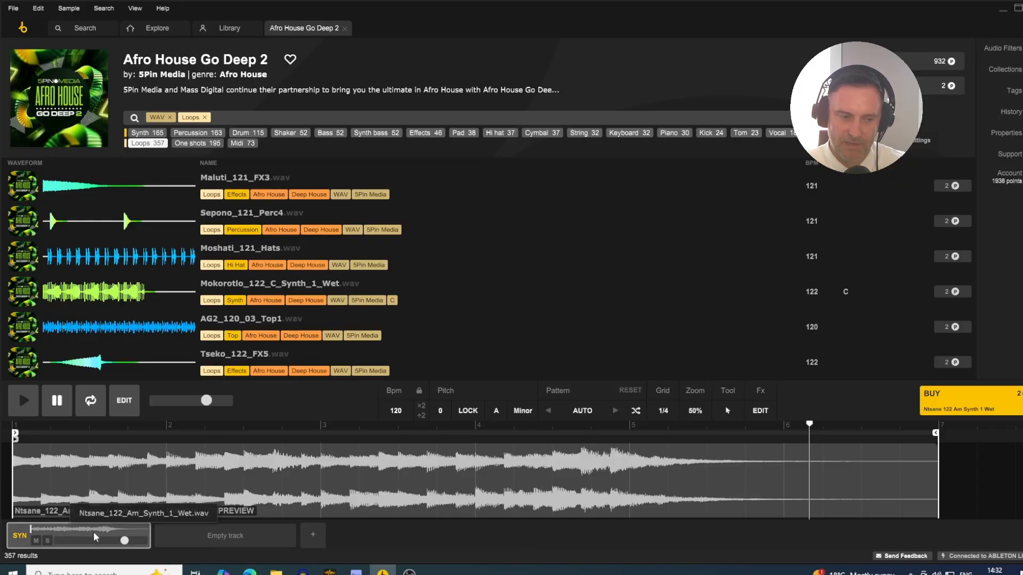
left_click(238, 538)
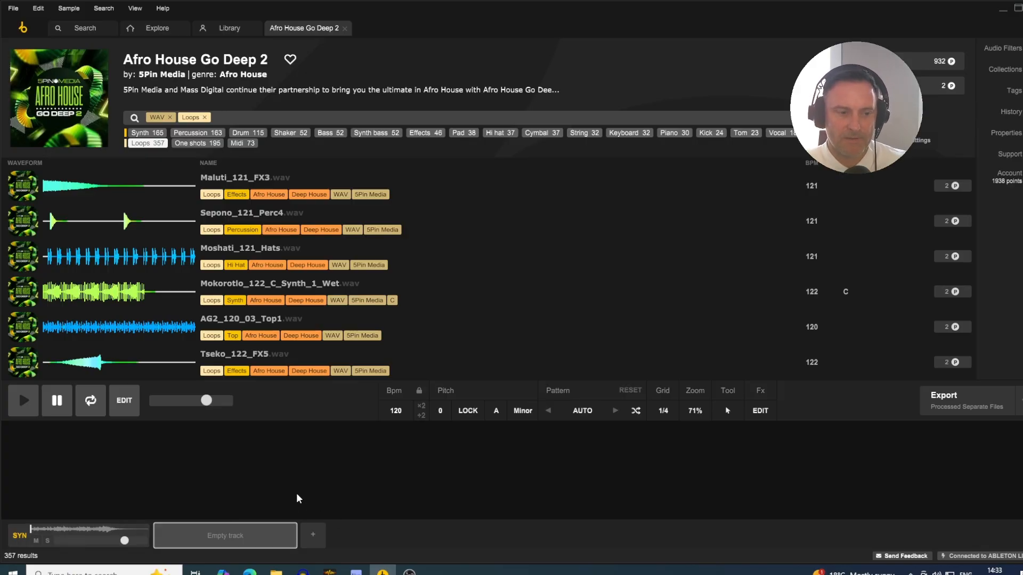
left_click(91, 534)
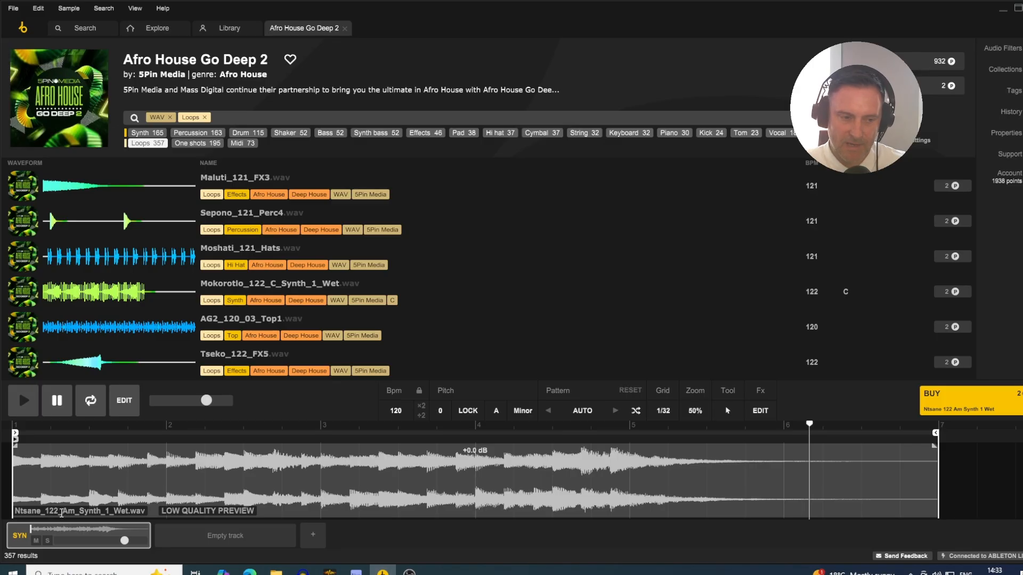
left_click(72, 536)
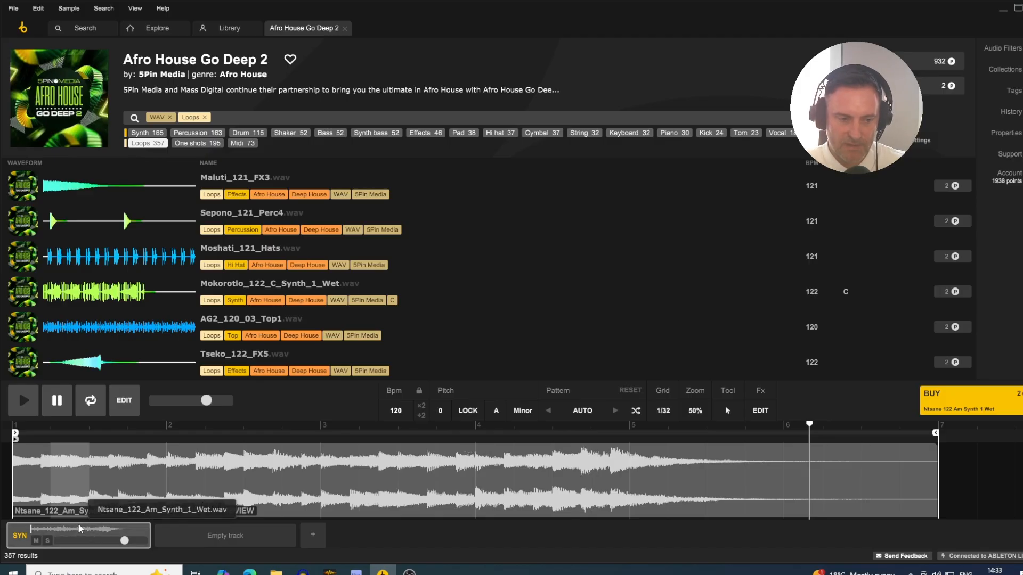
- Replace the pack's Loops tag filter with Kick and load Maluti_121_Kick.wav into the empty second track
left_click(226, 539)
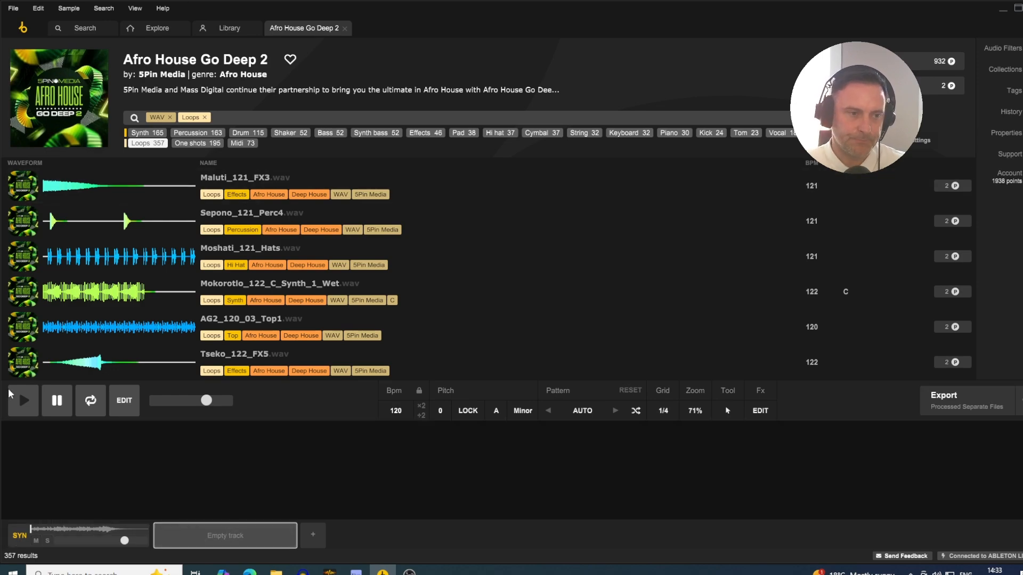
scroll(190, 228, "down", 5)
scroll(187, 228, "up", 5)
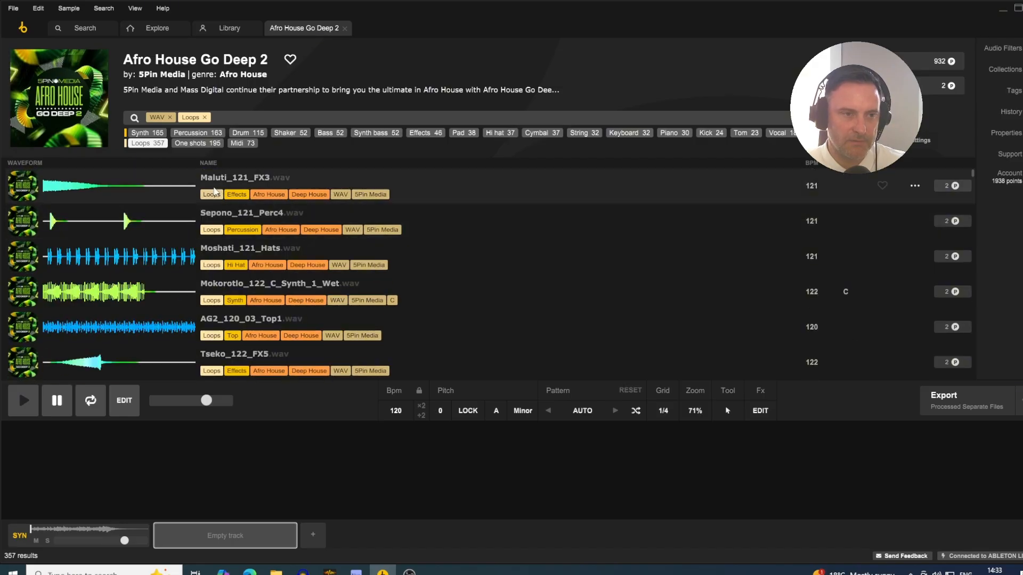
left_click(205, 117)
type("kick")
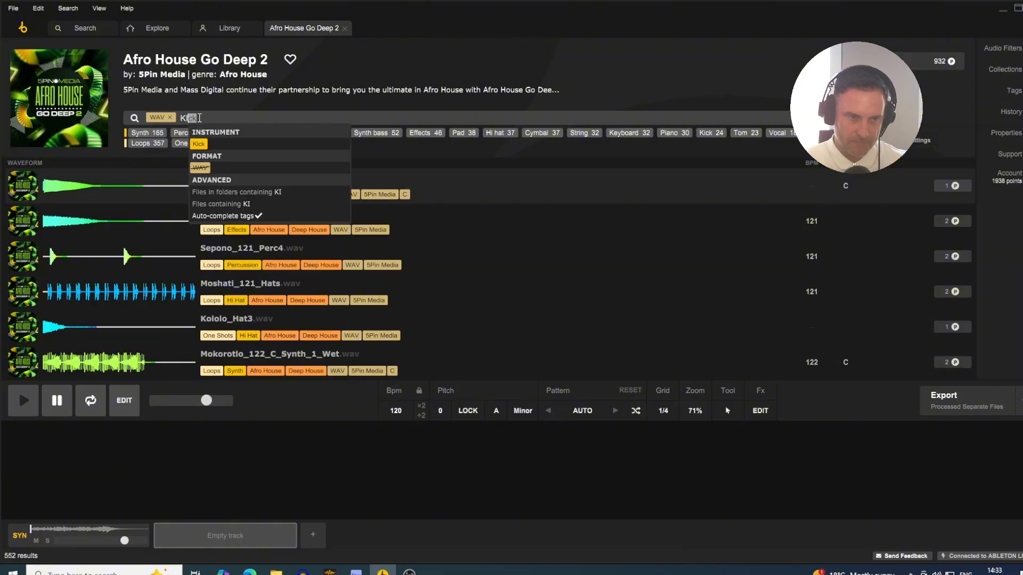
key("Return")
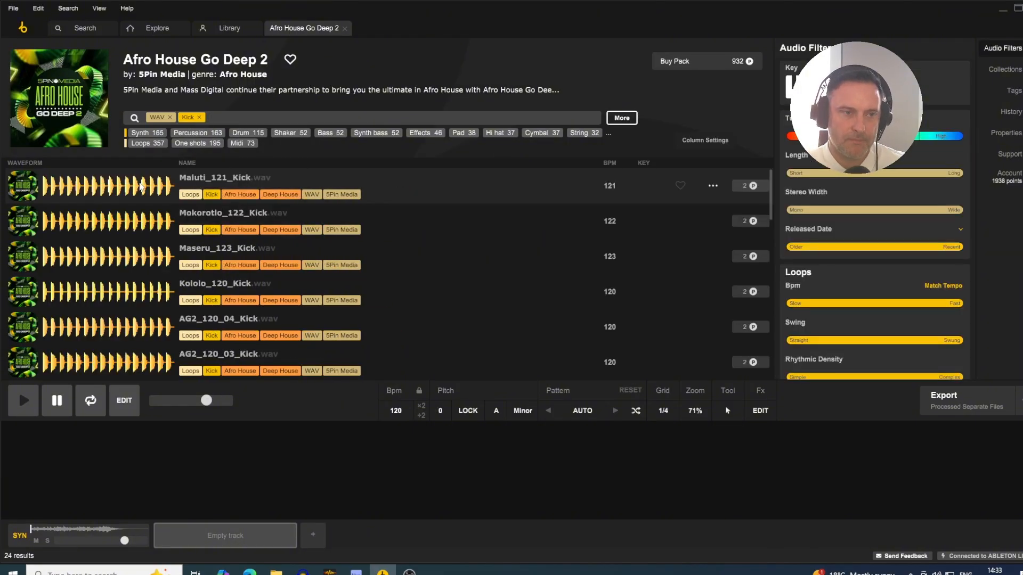
left_click(139, 186)
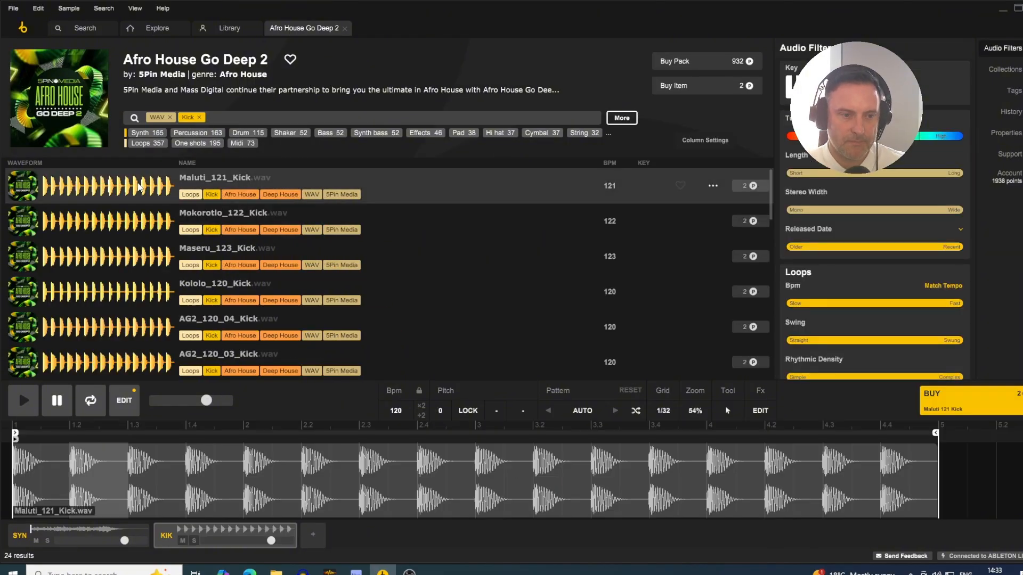
- Play both tracks together, setting the synth track to -12 dB and slightly lowering the kick track's volume
left_click(31, 408)
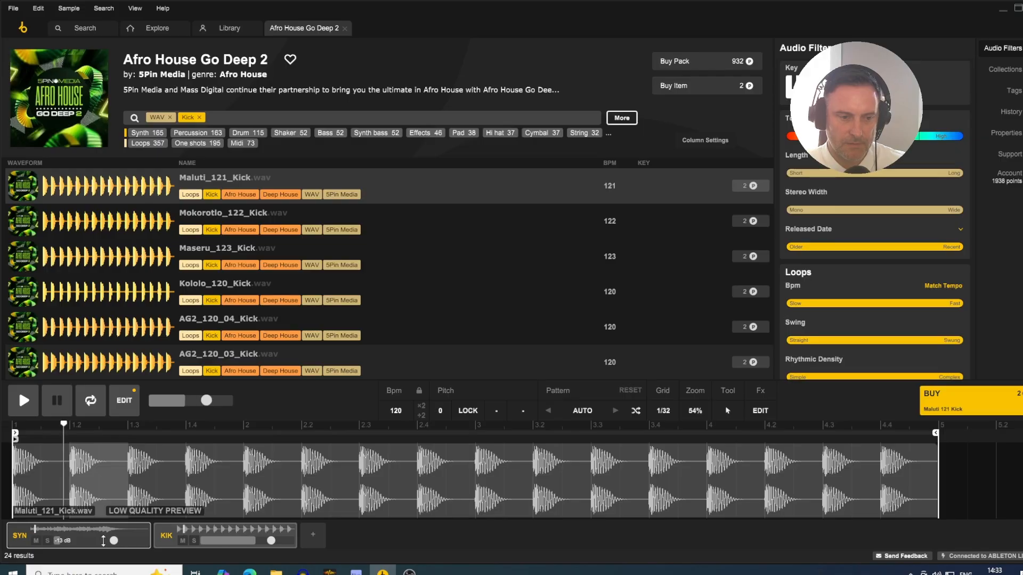
left_click_drag(114, 541, 115, 541)
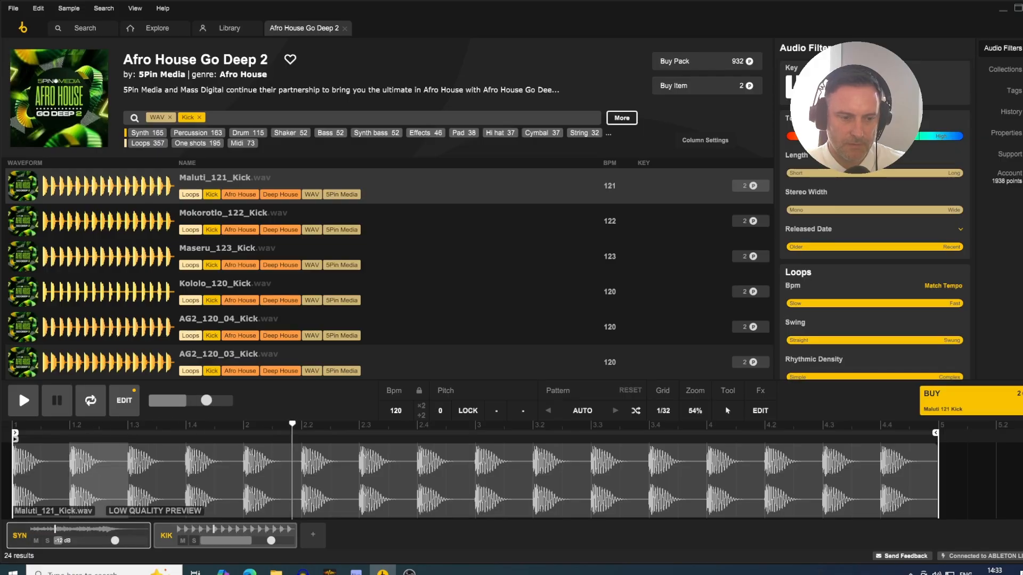
left_click_drag(271, 540, 266, 541)
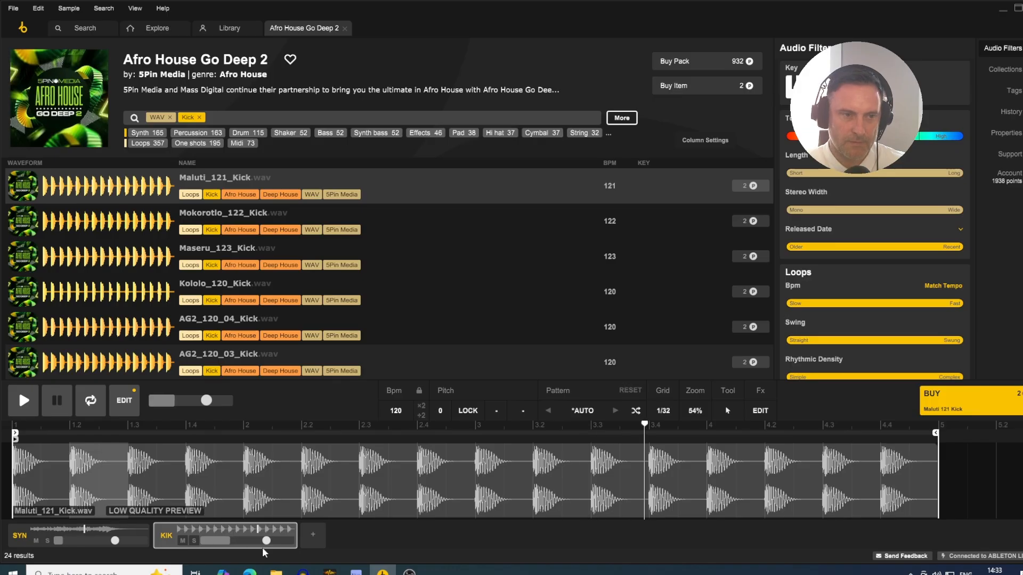
- Audition Mokorotlo_122_Kick.wav and Maseru_123_Kick.wav on the kick track, keep the Maseru loop and stop playback
left_click(150, 227)
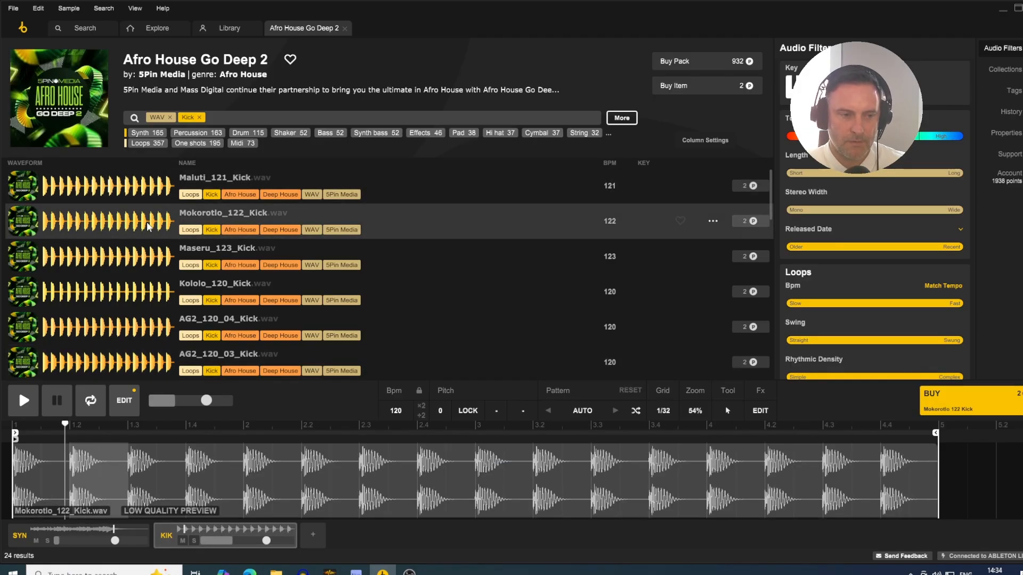
key("Down")
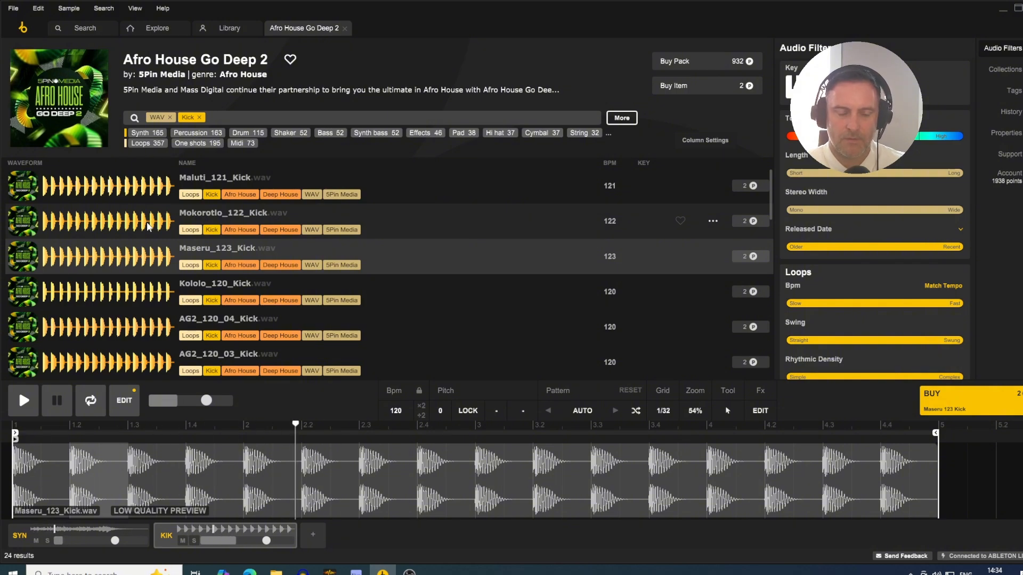
key("space")
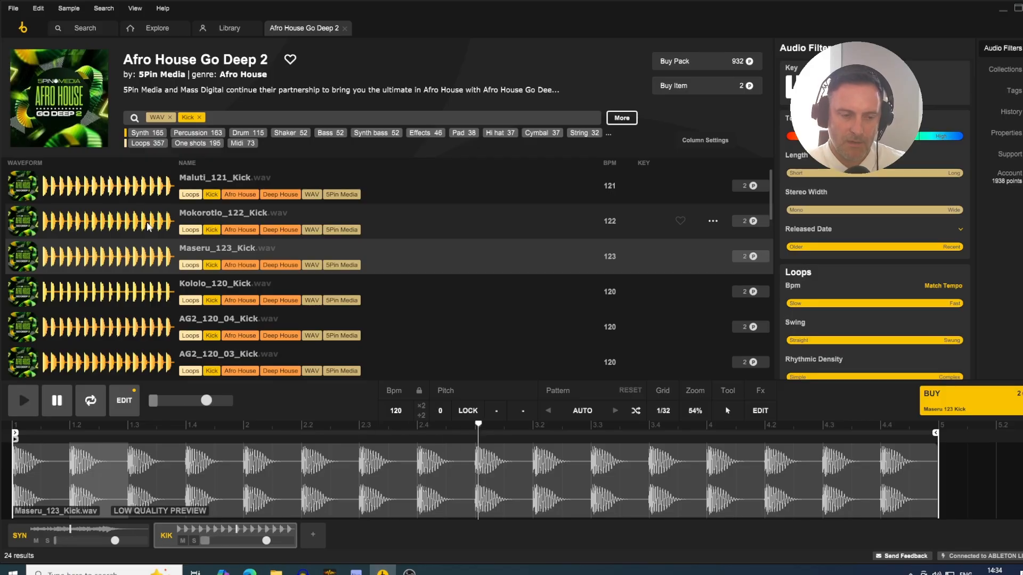
- Add a third, empty track to the multitrack editor and close the Afro House Go Deep 2 pack
left_click(313, 538)
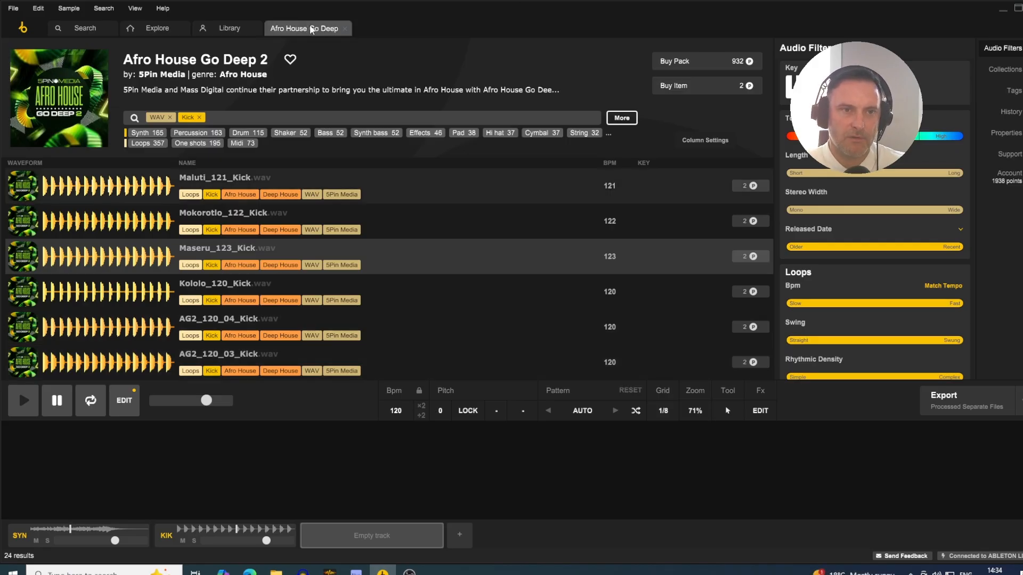
left_click(345, 29)
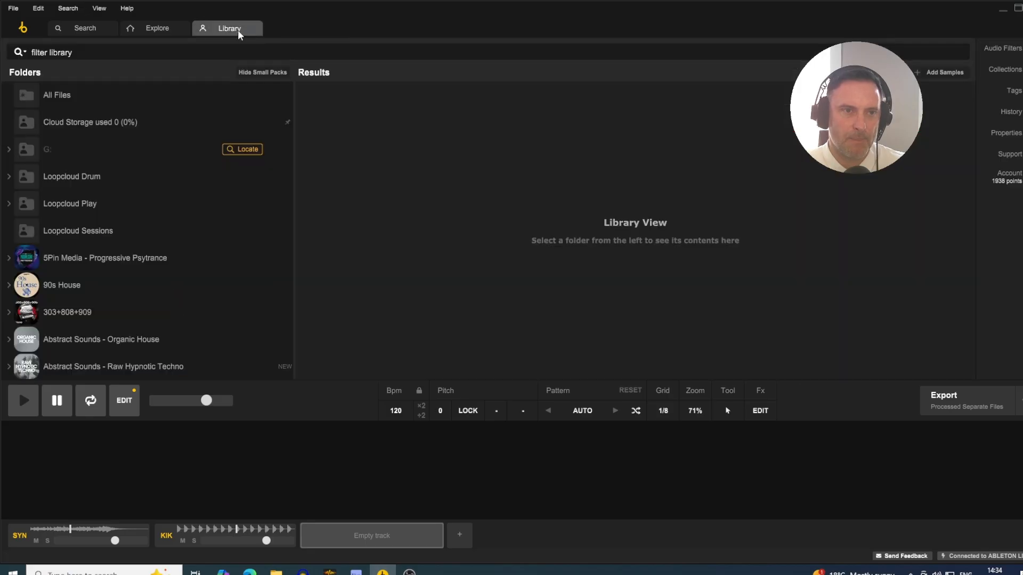
- Browse the sample pack categories on the Explore page
left_click(161, 30)
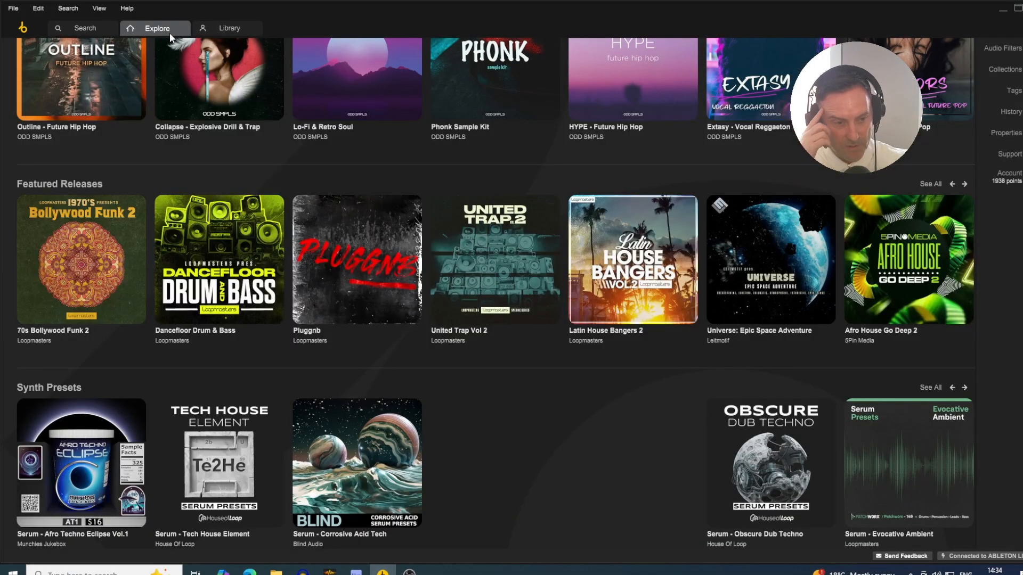
scroll(306, 249, "down", 3)
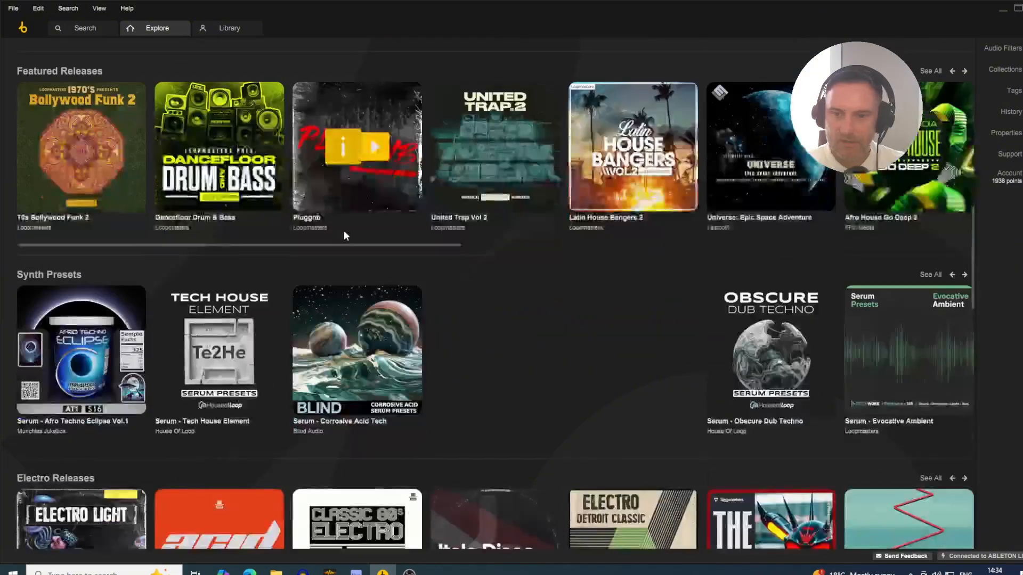
scroll(346, 228, "down", 6)
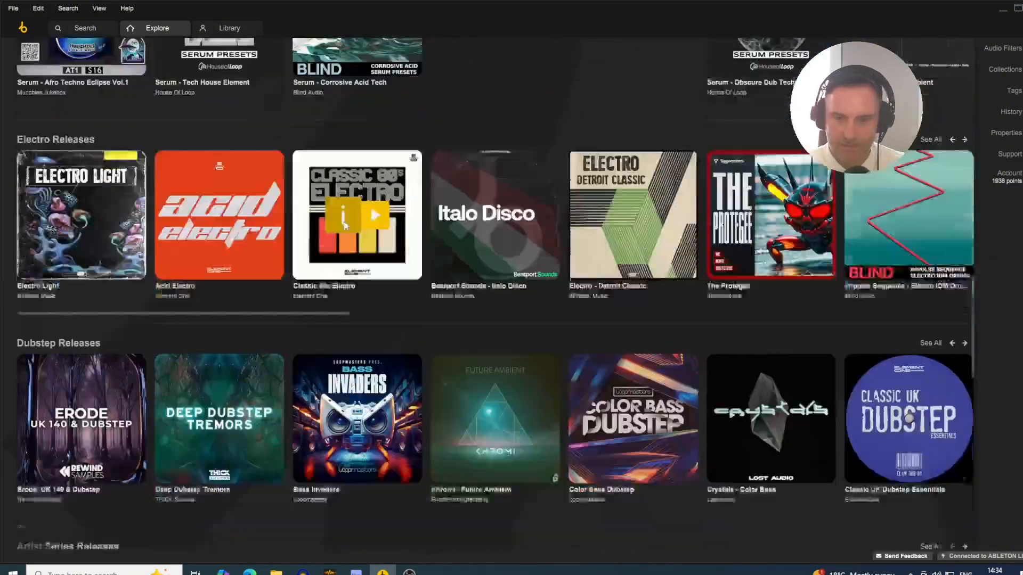
scroll(347, 228, "down", 1)
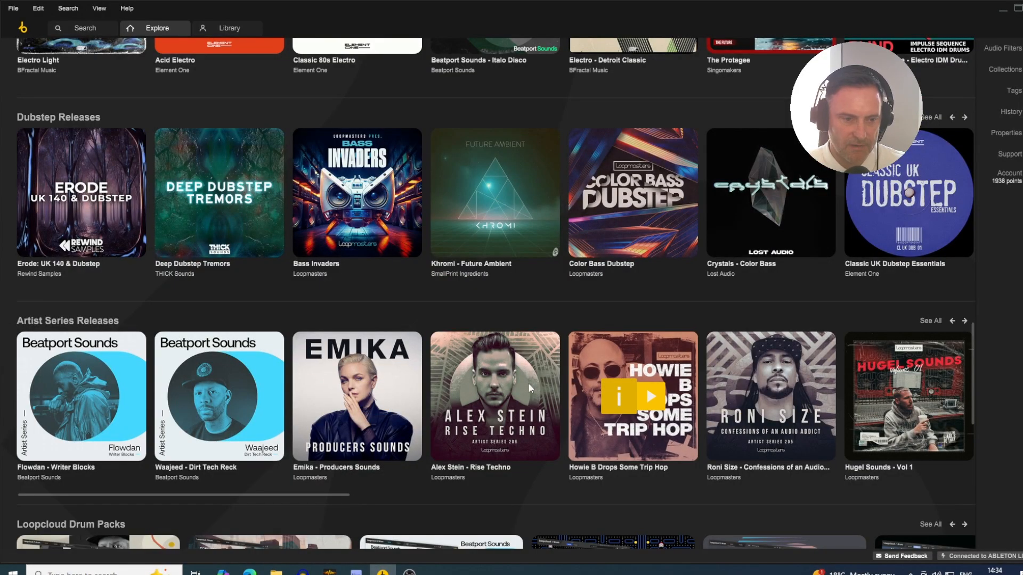
scroll(187, 412, "down", 1)
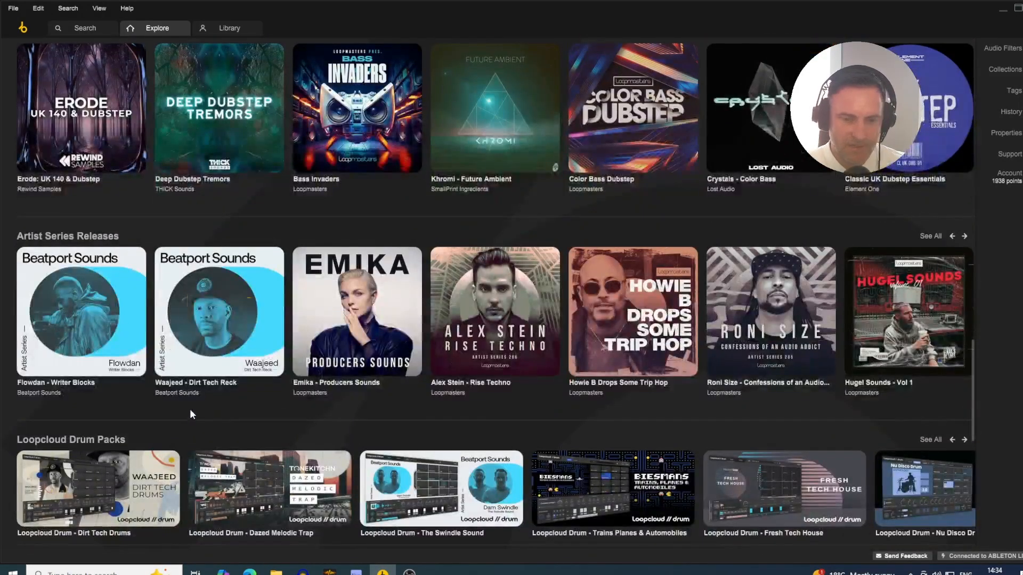
scroll(191, 407, "down", 1)
scroll(201, 396, "down", 1)
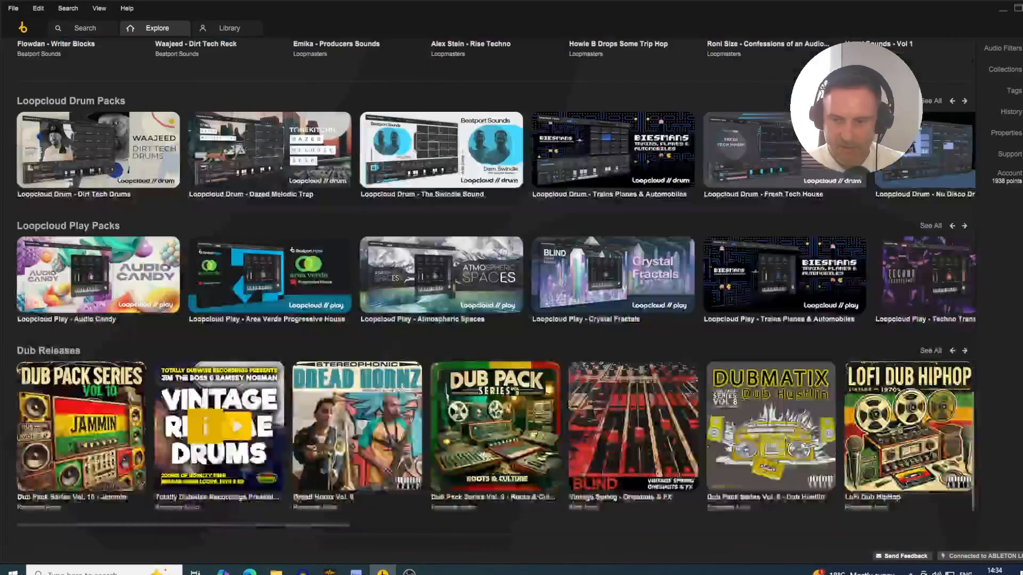
scroll(203, 394, "up", 15)
scroll(203, 399, "up", 15)
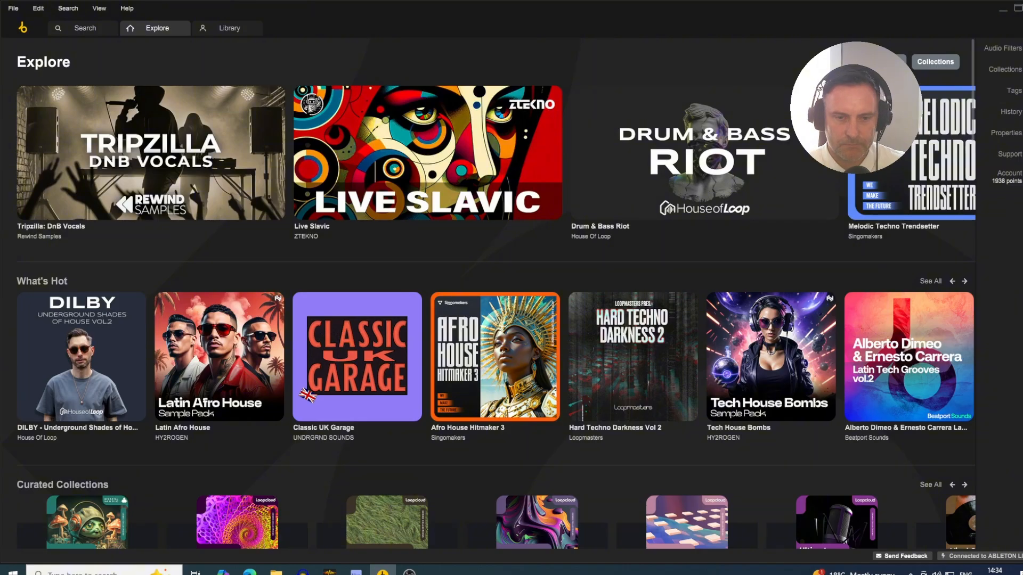
- Filter the sample packs by the House genre and open the ELEMENTS: House Percussion Loops 2 pack
left_click(886, 62)
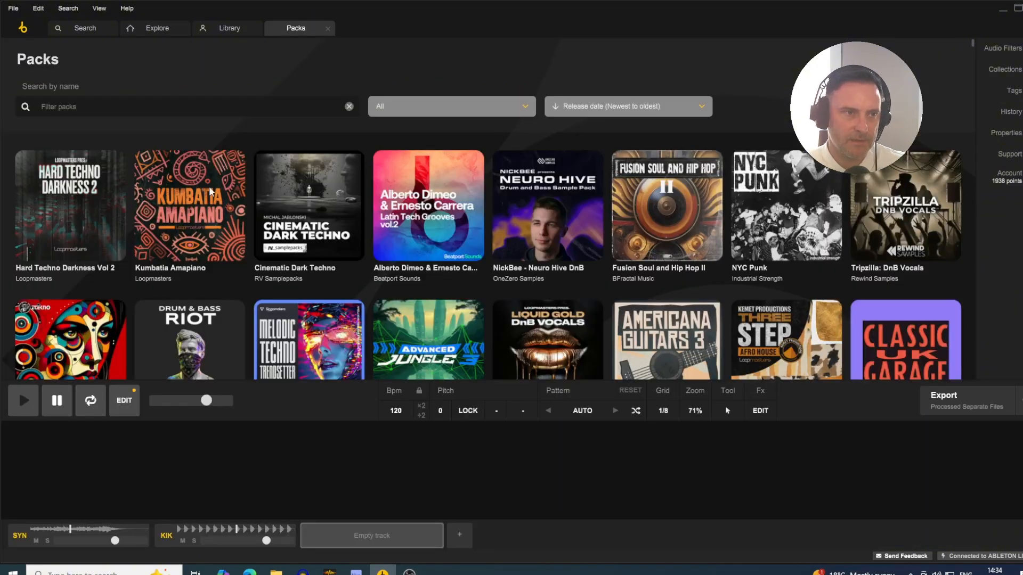
left_click(524, 111)
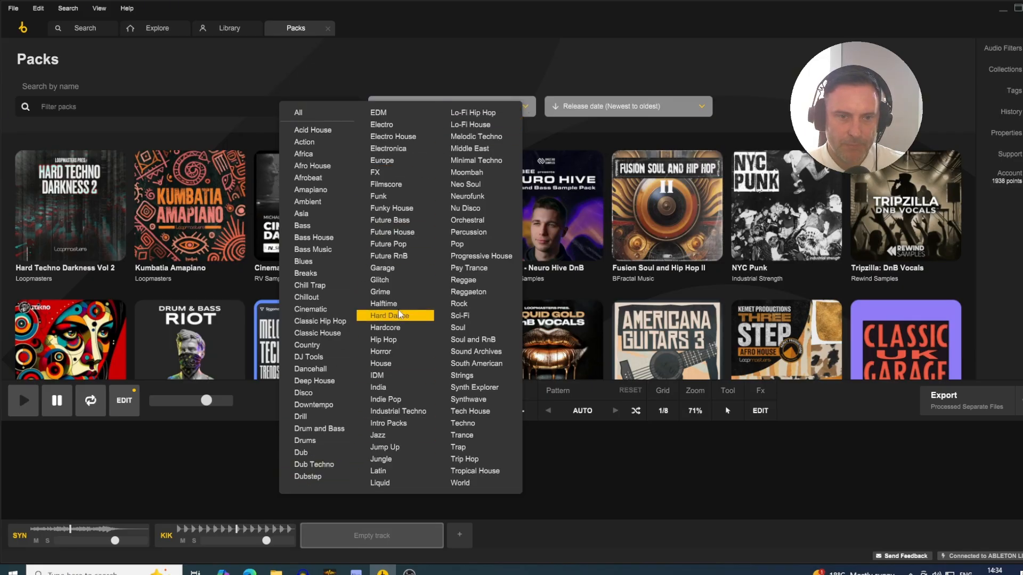
left_click(391, 364)
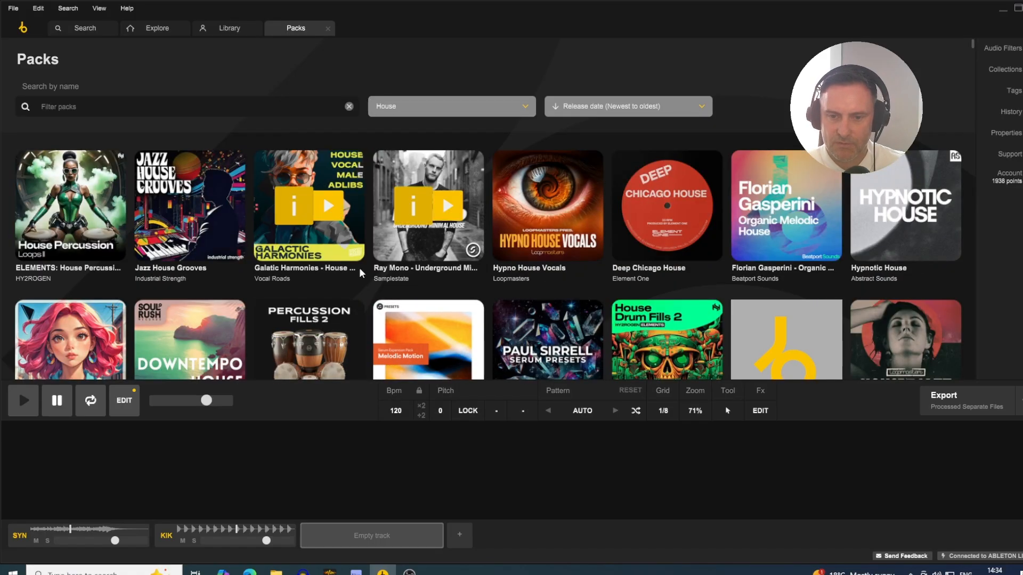
scroll(598, 220, "down", 1)
scroll(598, 220, "down", 6)
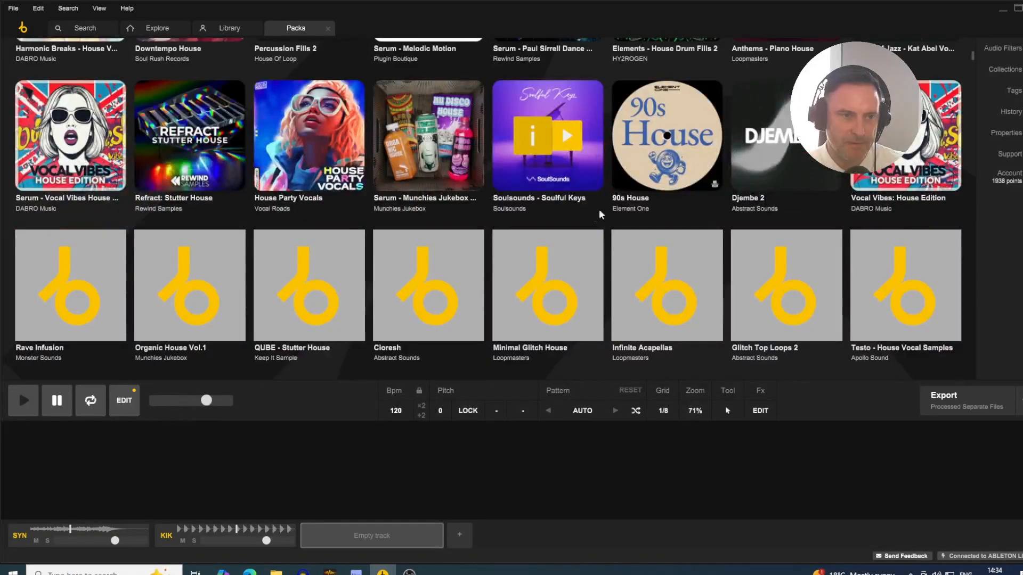
scroll(597, 219, "up", 7)
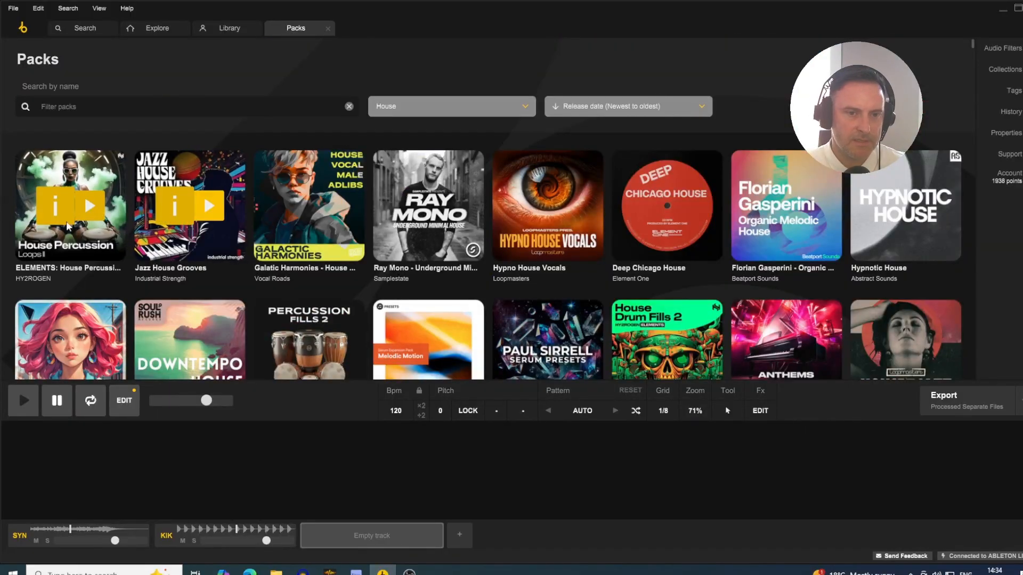
left_click(75, 251)
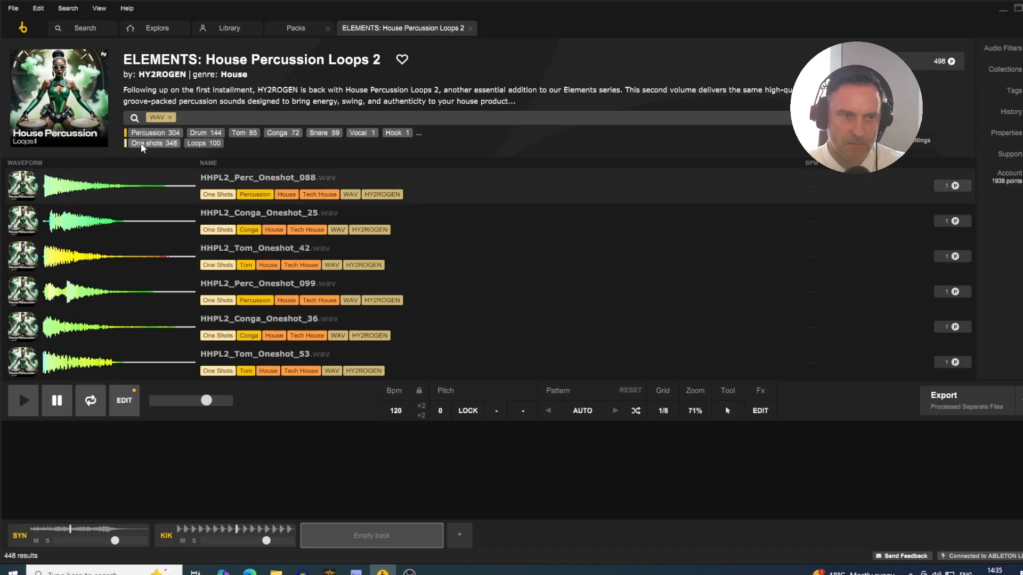
- Filter the pack to loops and audition HHPL2_125_Percussion_Loop_Baba.wav on the empty third track
left_click(199, 143)
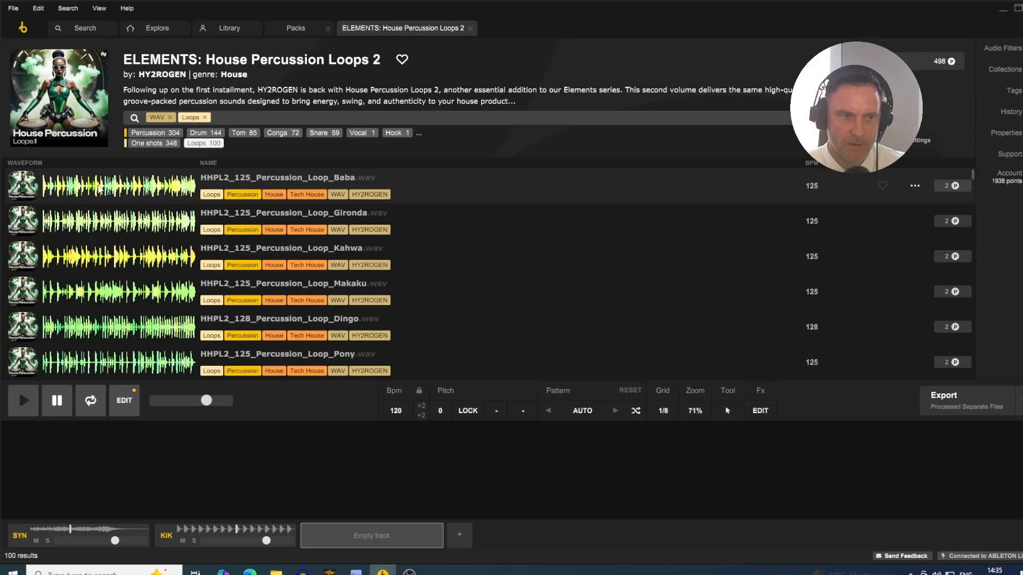
scroll(104, 224, "down", 12)
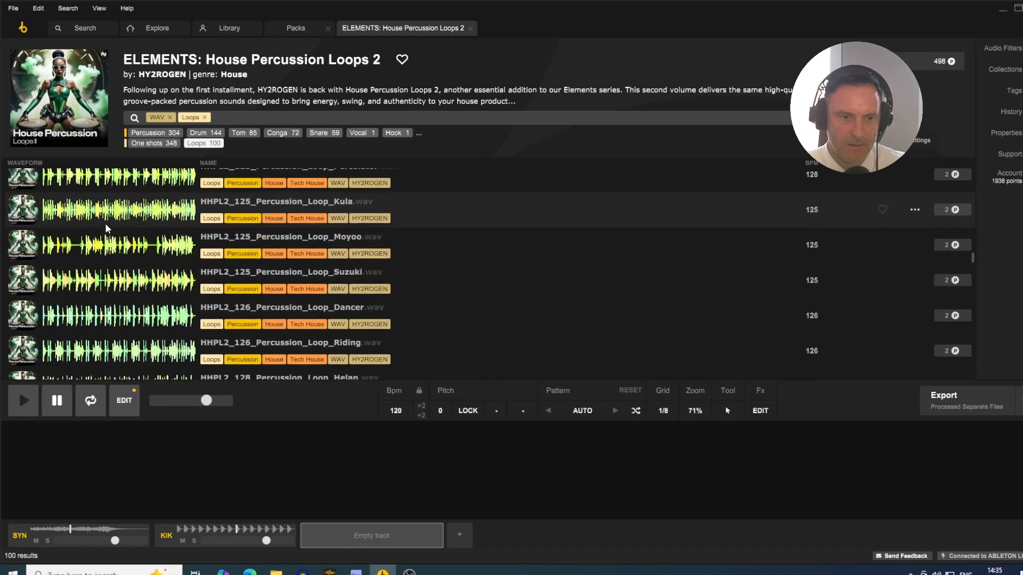
scroll(104, 223, "up", 10)
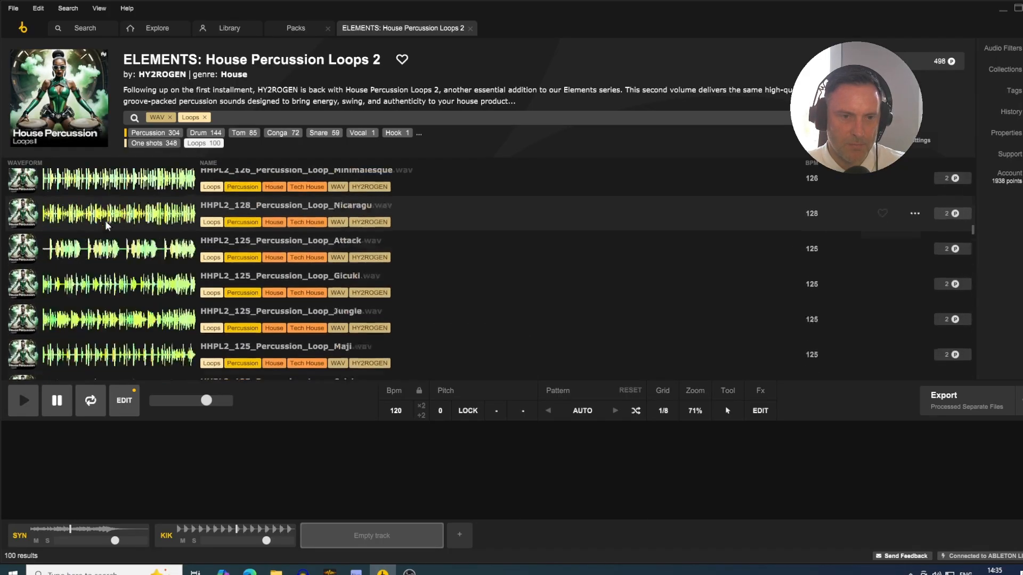
scroll(106, 224, "up", 5)
left_click(96, 198)
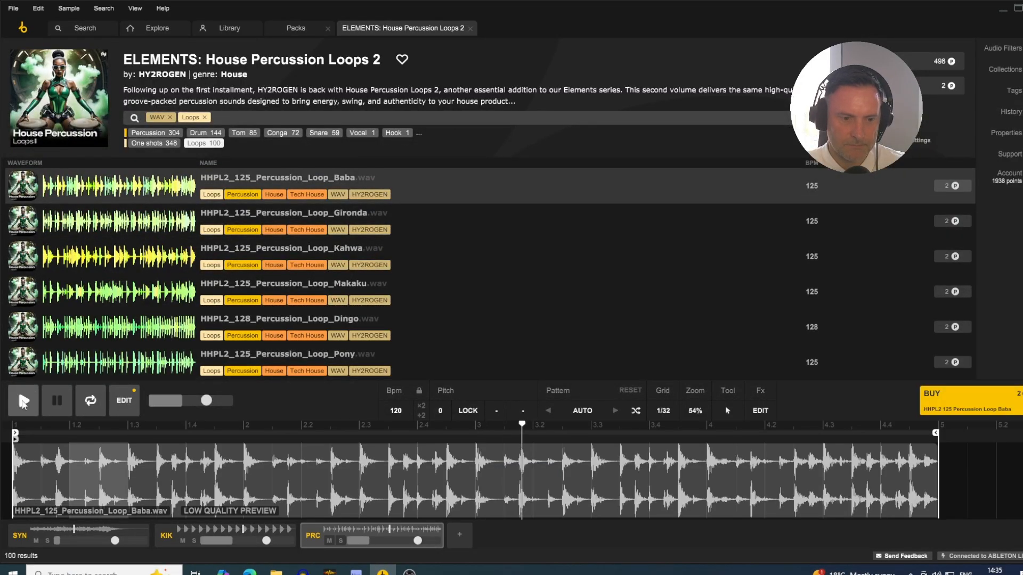
- Audition the percussion loops one after another from HHPL2_125_Percussion_Loop_Gironda.wav through HHPL2_126_Percussion_Loop_Light.wav on the third track
left_click(117, 222)
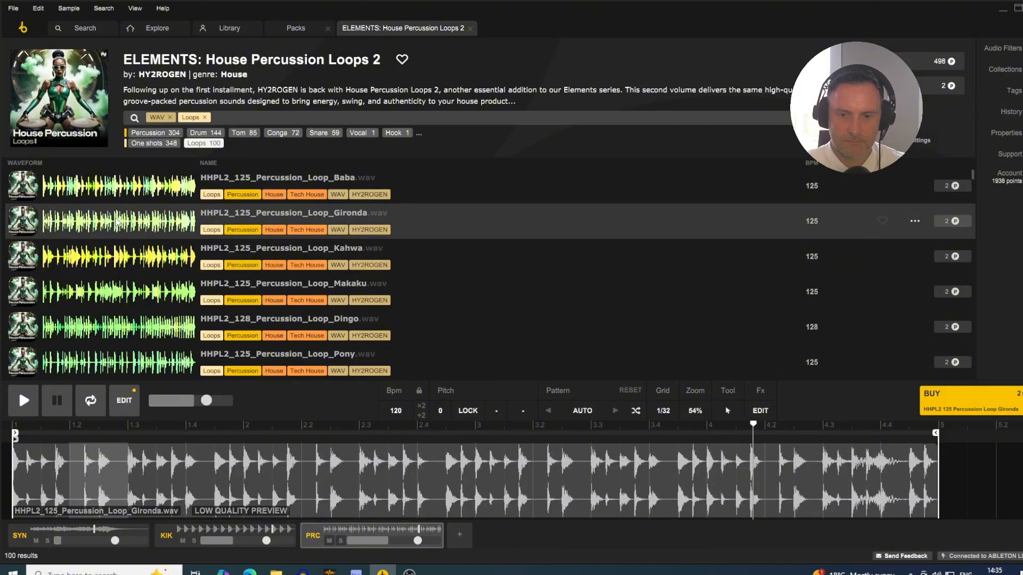
key("Down")
key("Down")
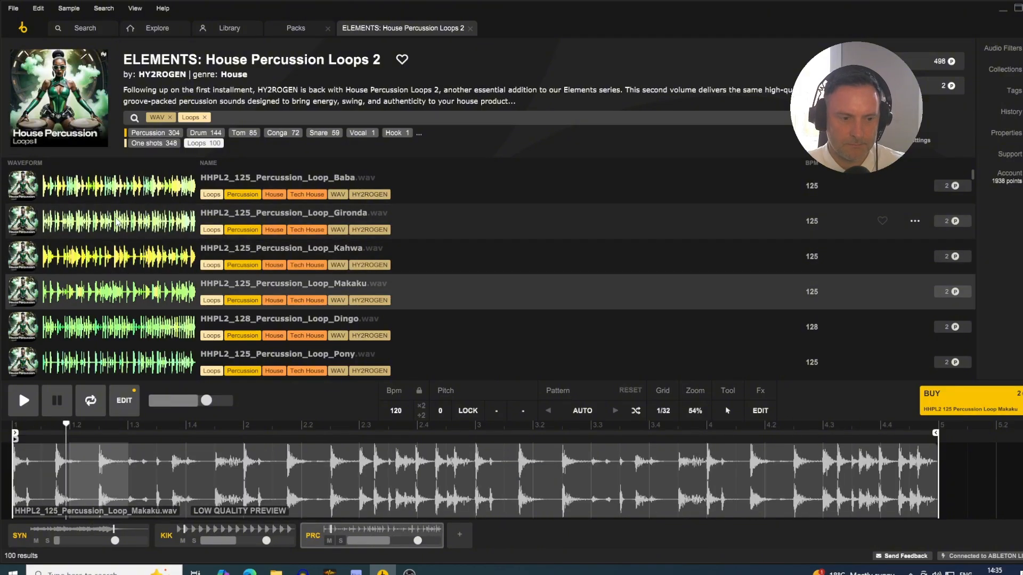
key("Down")
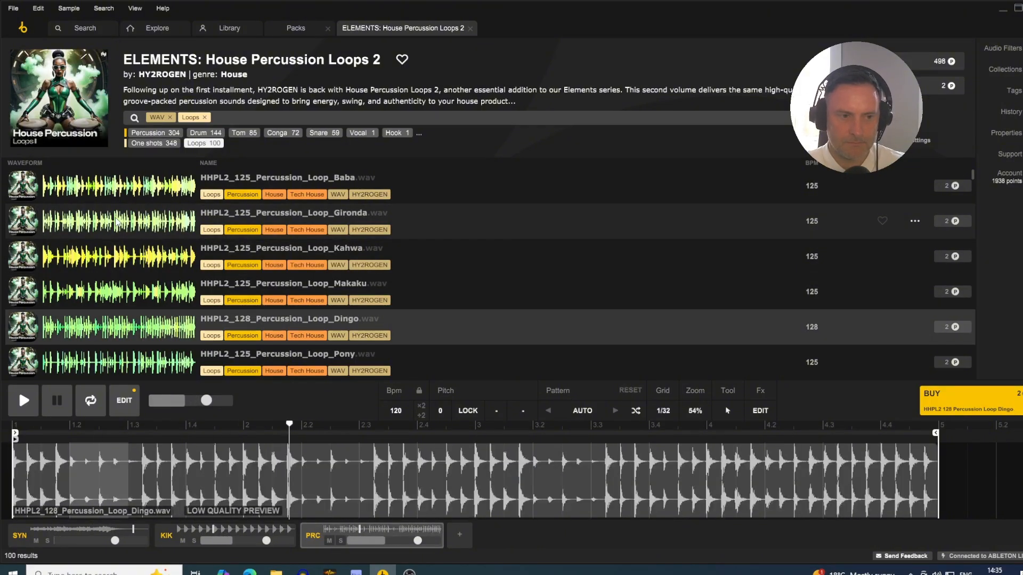
key("Down")
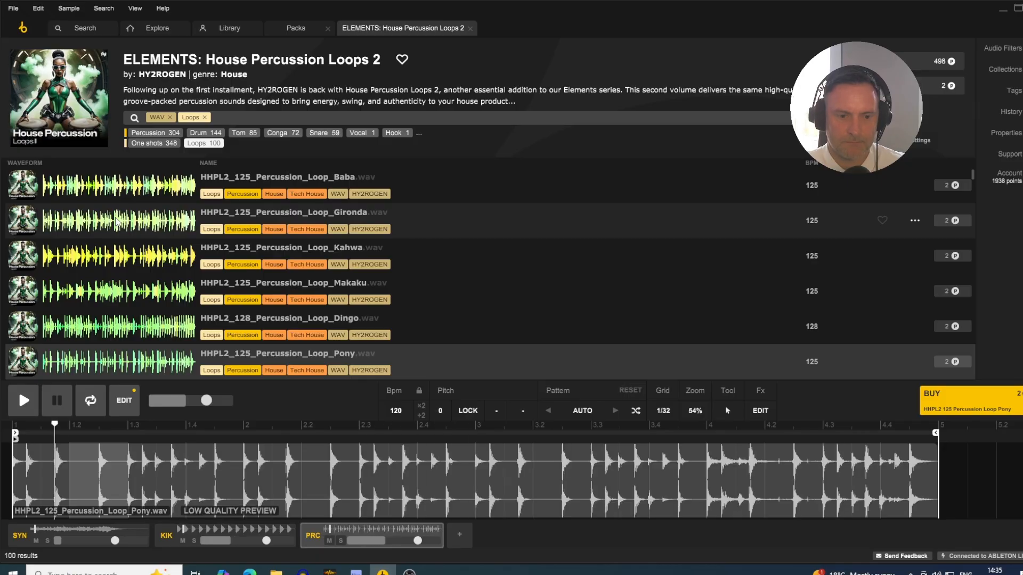
key("Down")
- Continue auditioning the following percussion loops, from HHPL2_126_Percussion_Loop_West.wav through HHPL2_125_Percussion_Loop_Tension.wav
key("Down")
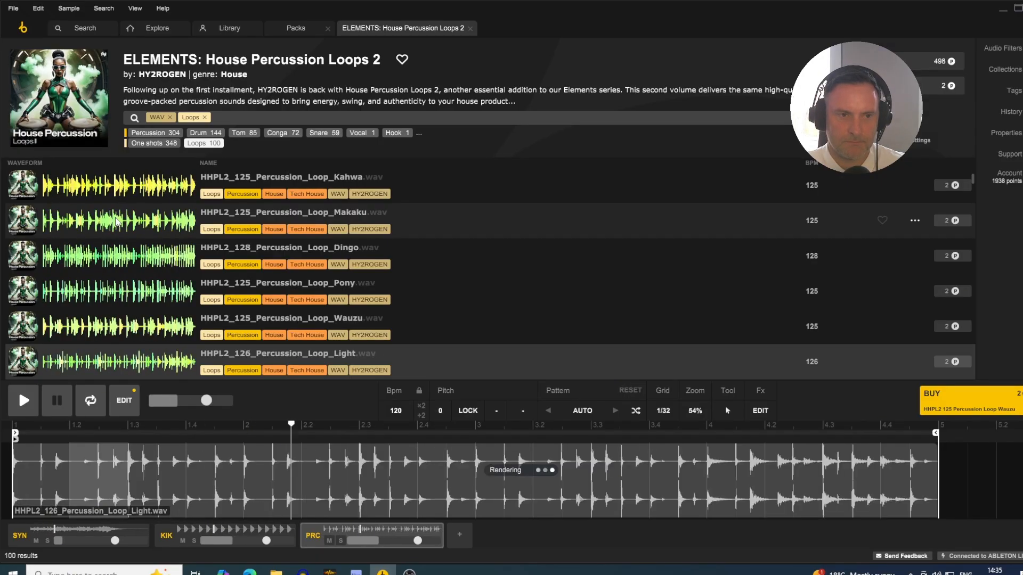
key("Down")
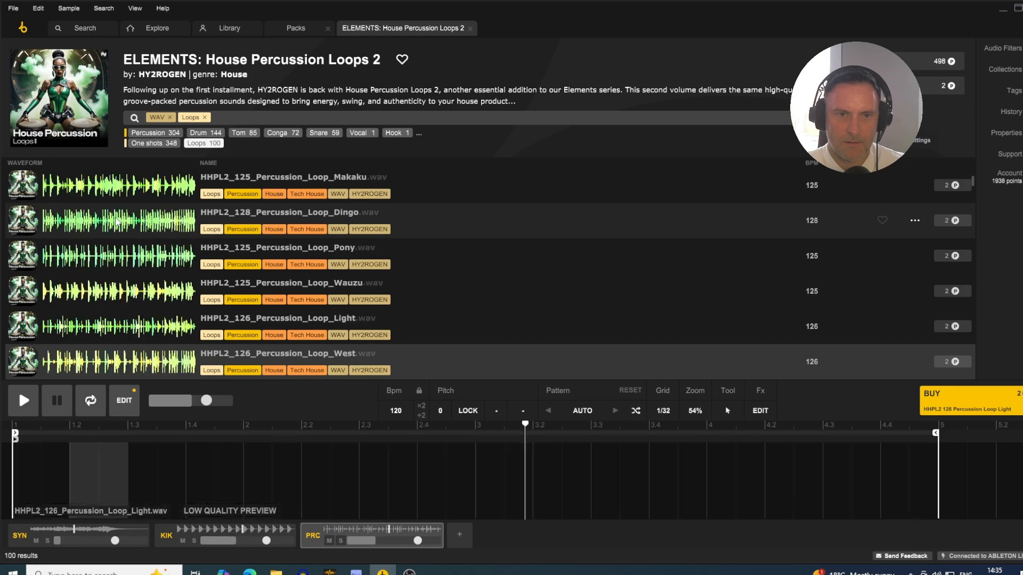
key("Down")
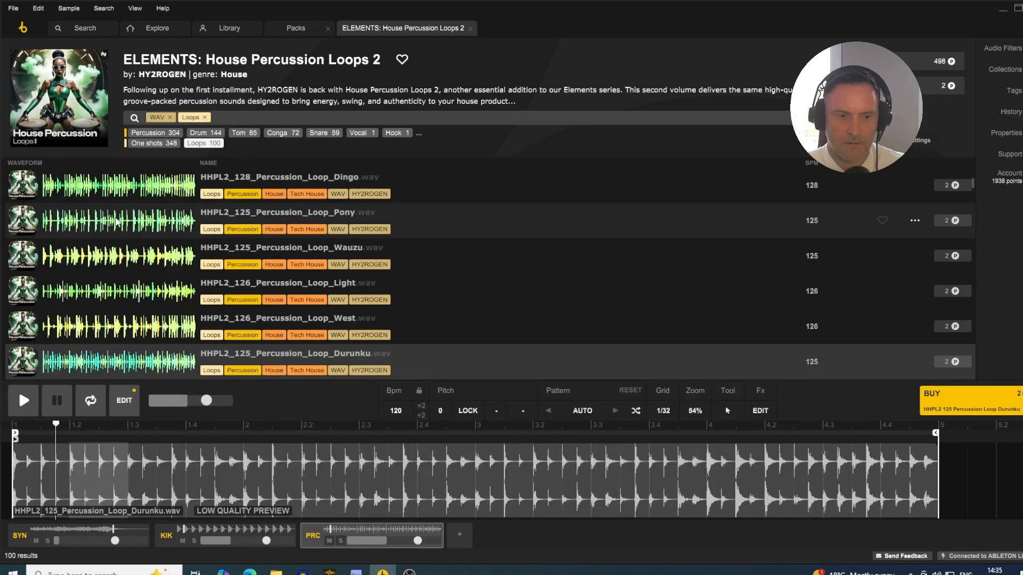
key("Down")
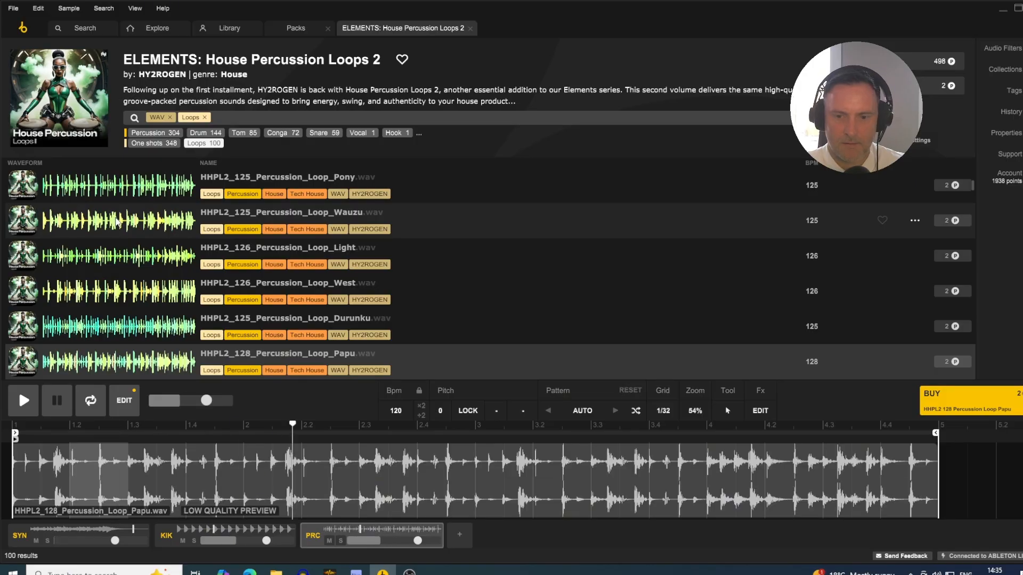
key("Down")
key("Down")
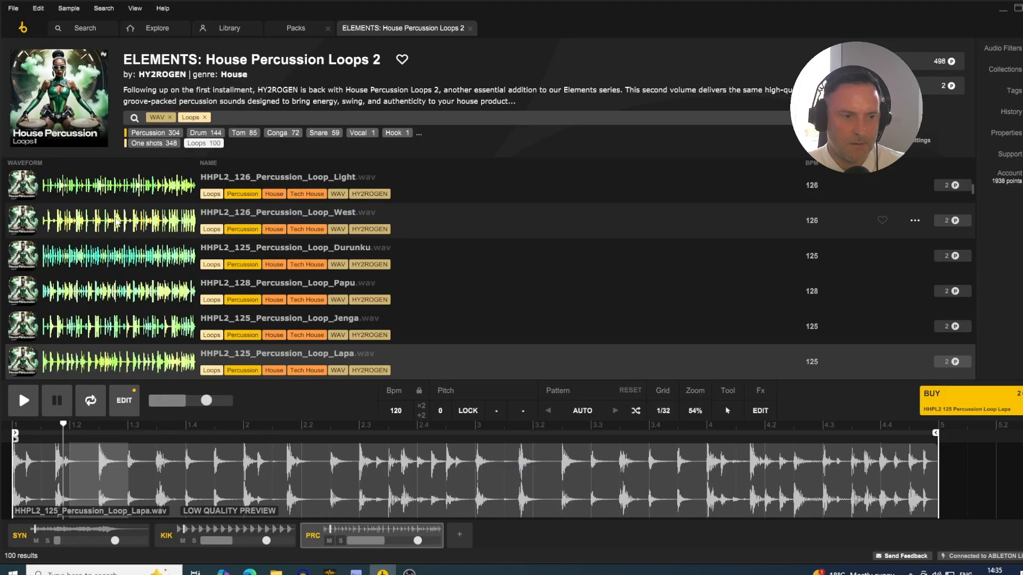
key("Down")
key("Down")
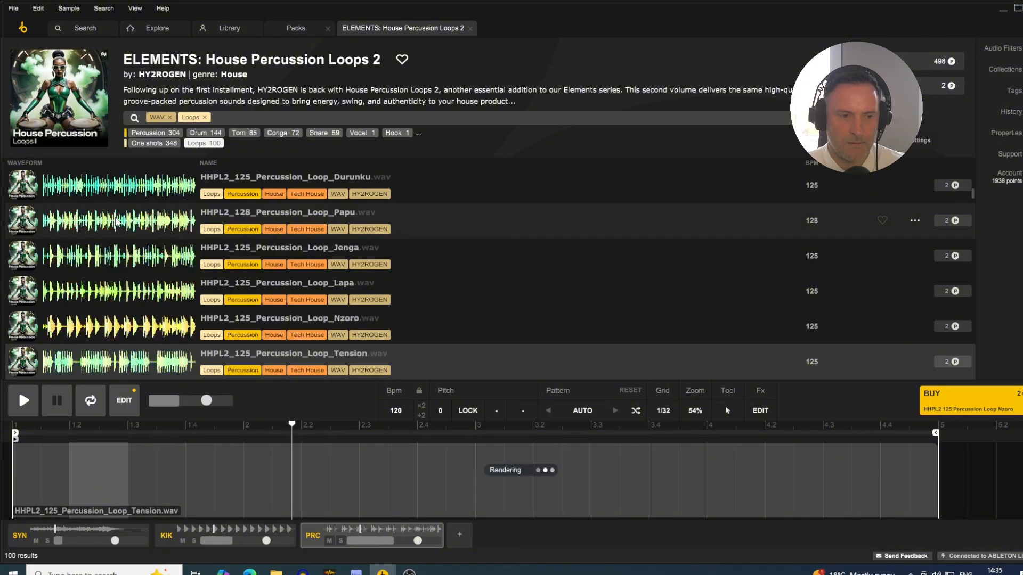
- Audition HHPL2_126_Percussion_Loop_Pulau.wav from further down the list and look through the remaining loops
scroll(138, 208, "down", 10)
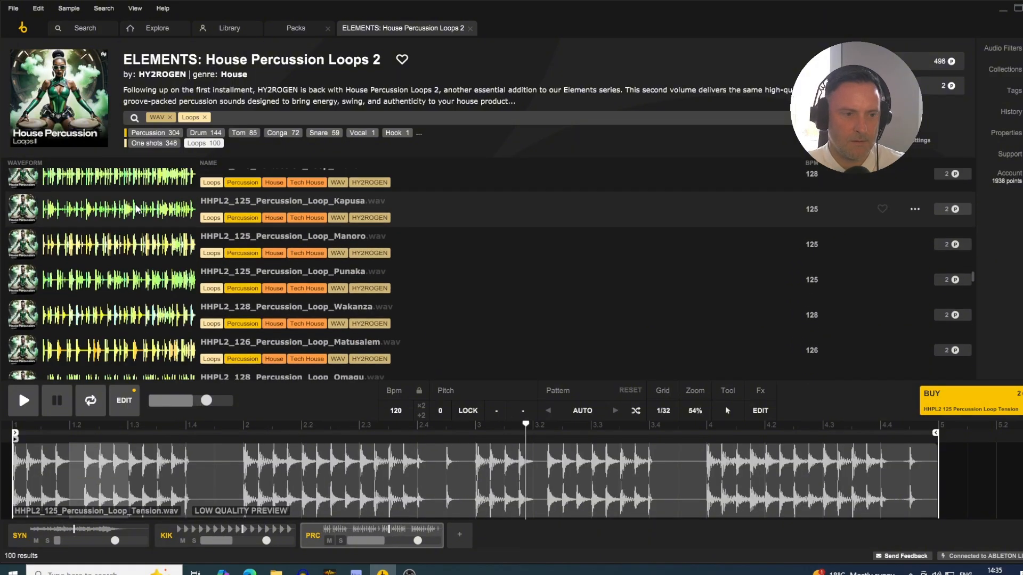
left_click(126, 292)
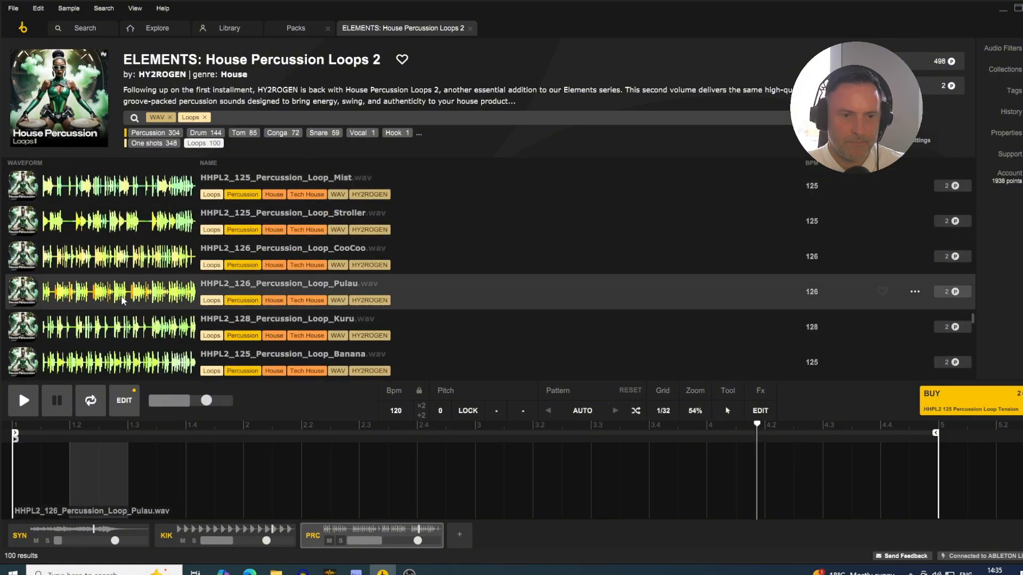
scroll(126, 297, "down", 5)
scroll(126, 293, "down", 8)
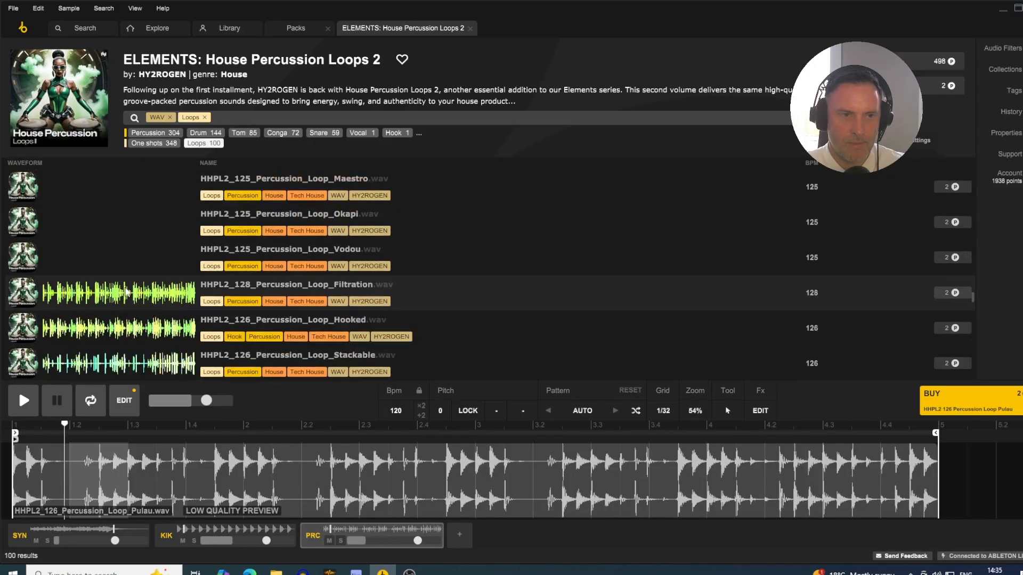
scroll(126, 289, "up", 20)
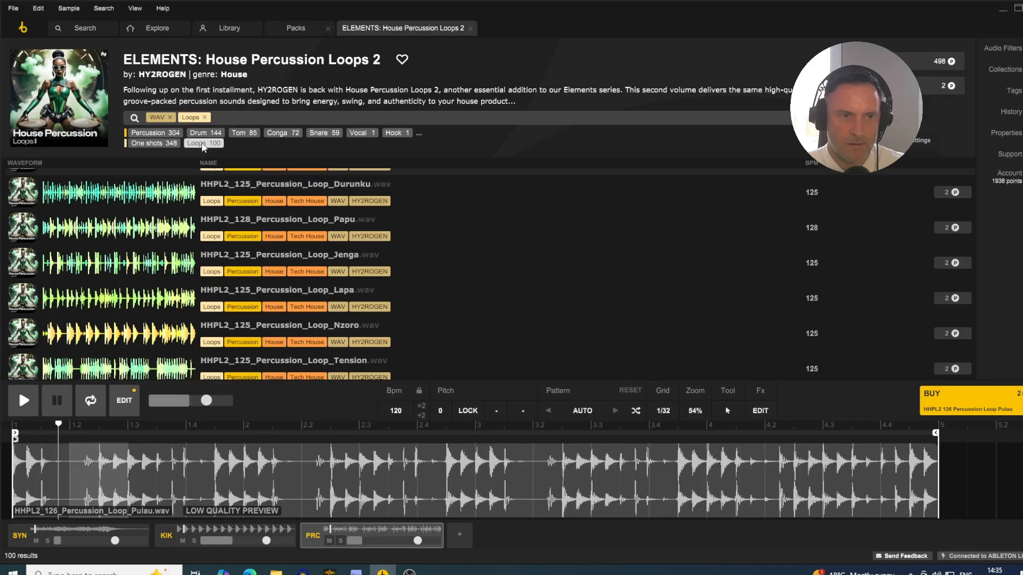
- Replace the loops filter with a search for HAT in the House Percussion Loops 2 pack and stop playback
left_click(203, 143)
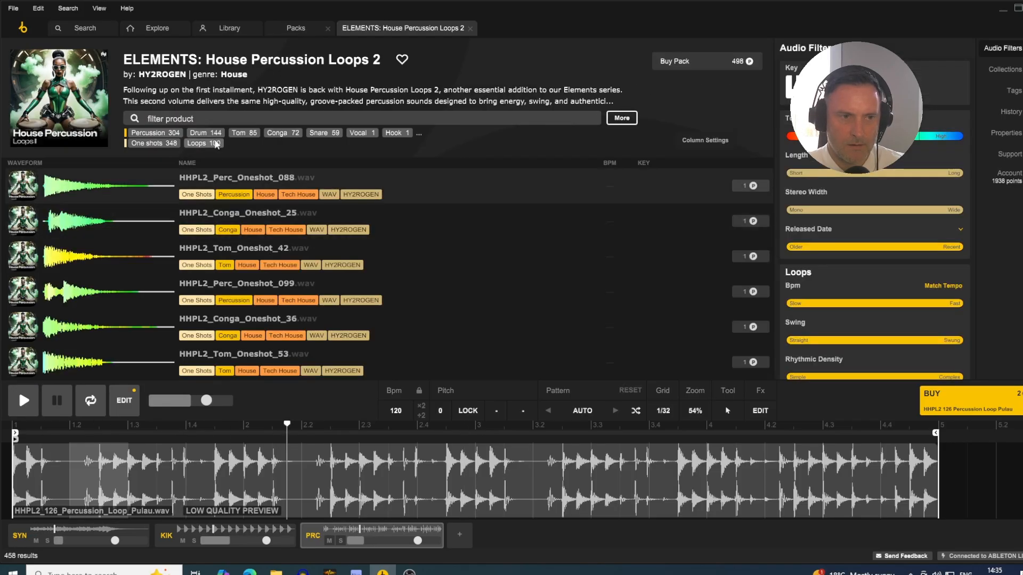
left_click(204, 133)
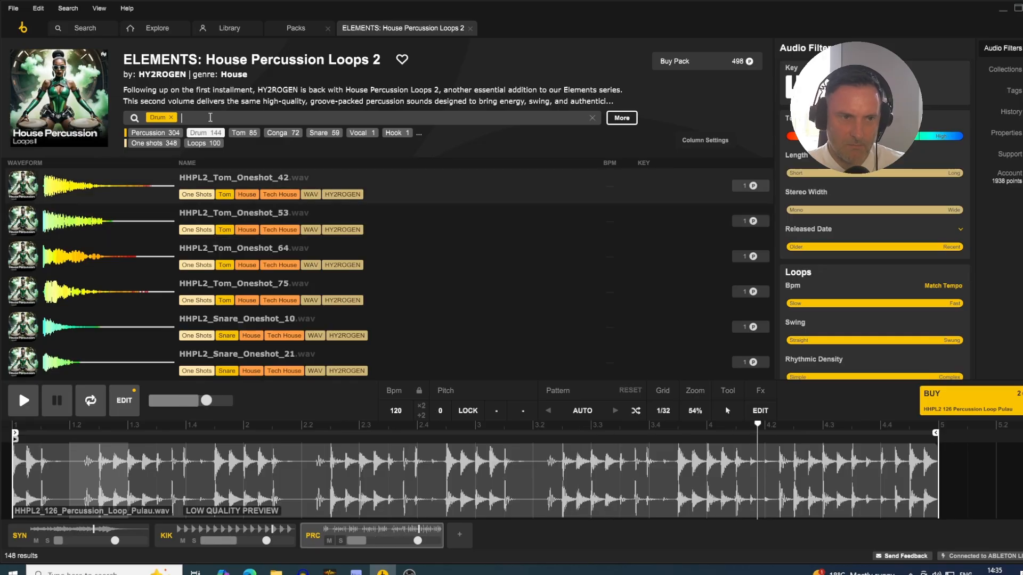
type("HAT")
key("Return")
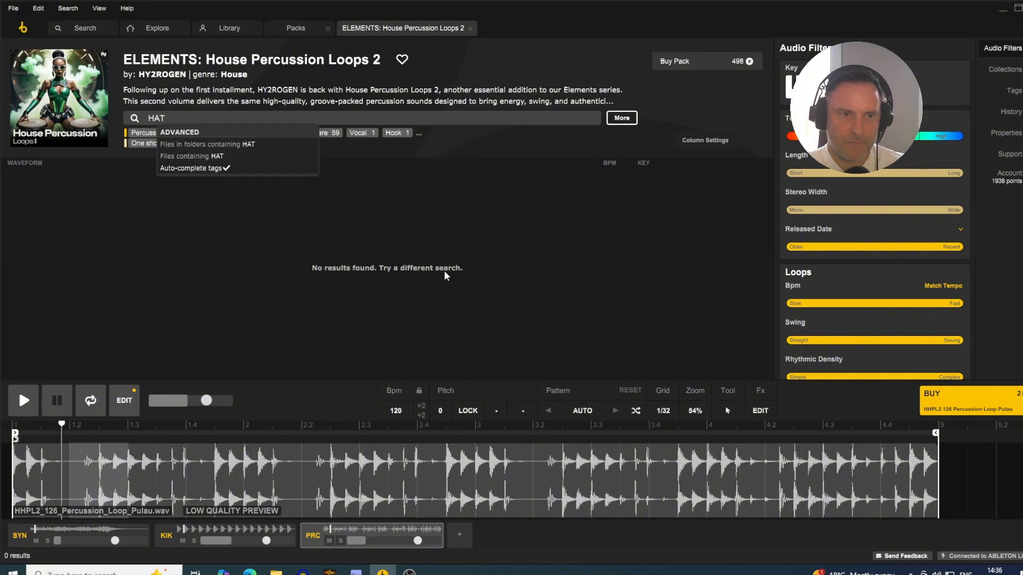
left_click(419, 229)
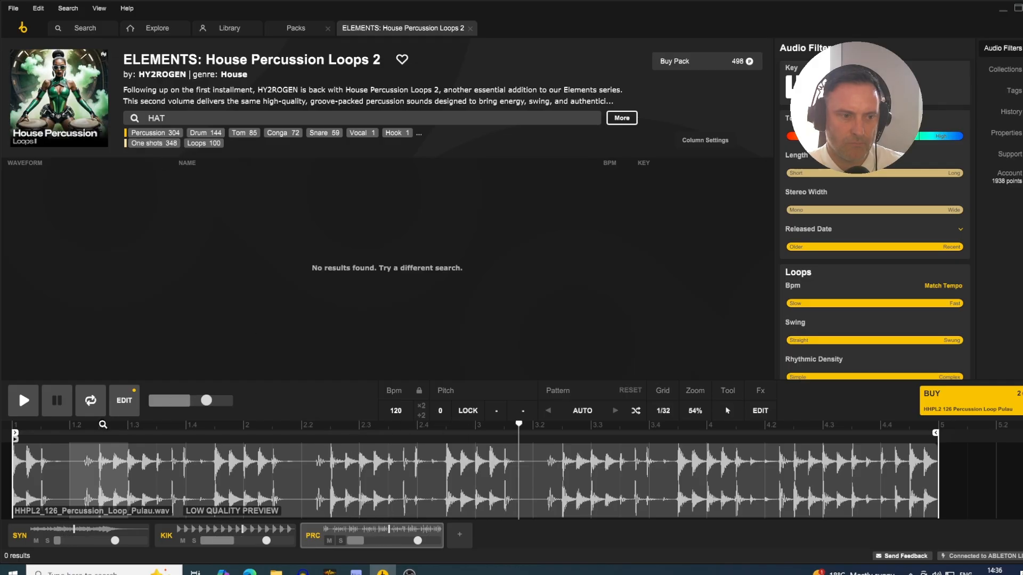
key("space")
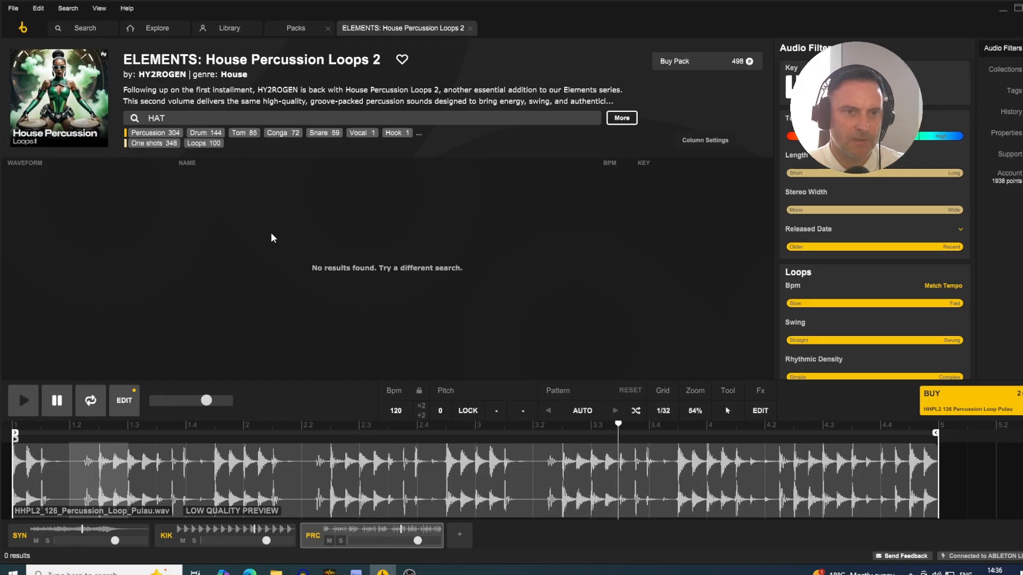
- Close the percussion pack, open the Florian Gasperini - Organic Melodic House pack and search it for HAT
left_click(471, 28)
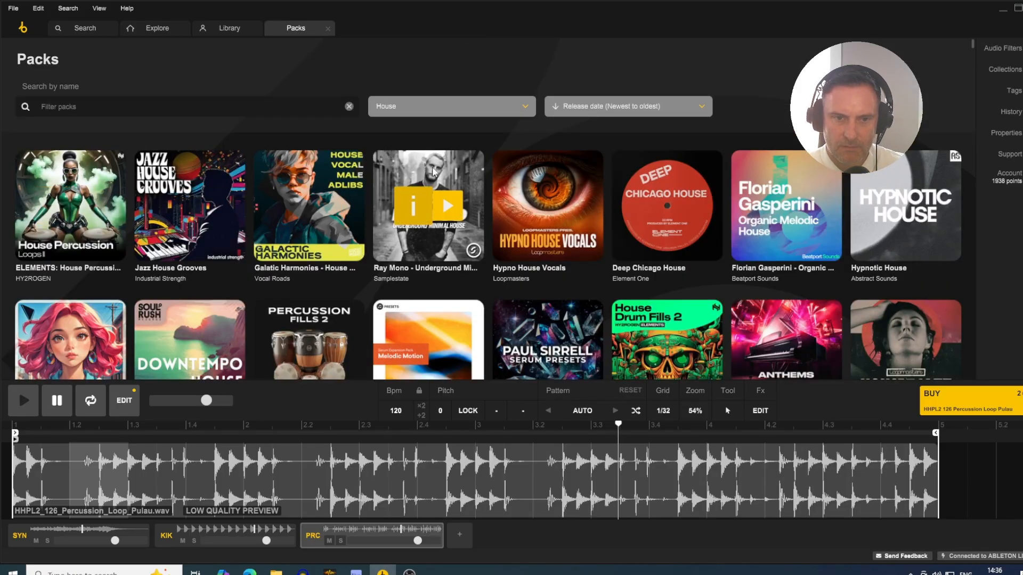
left_click(758, 253)
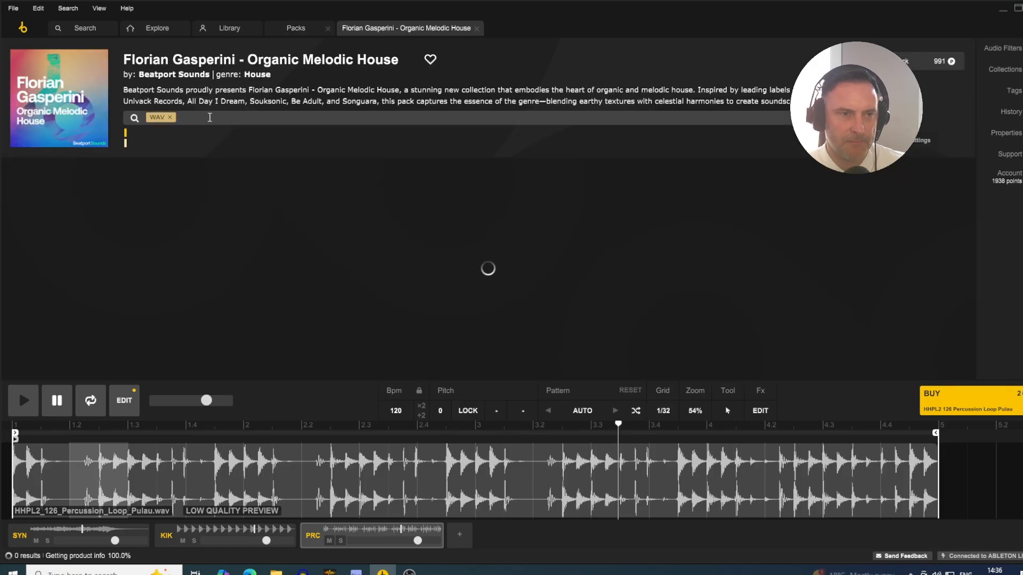
type("HAT")
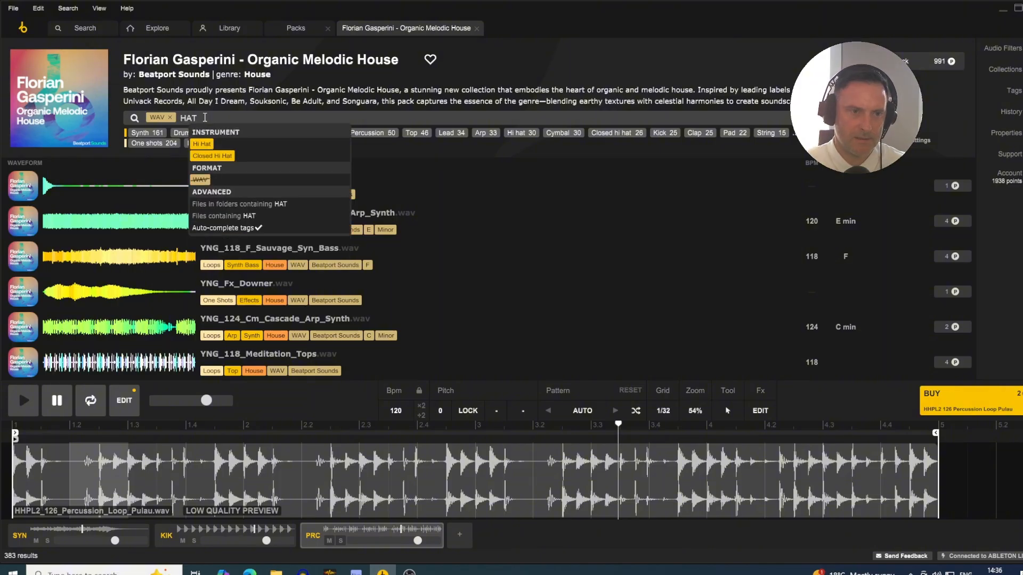
key("Return")
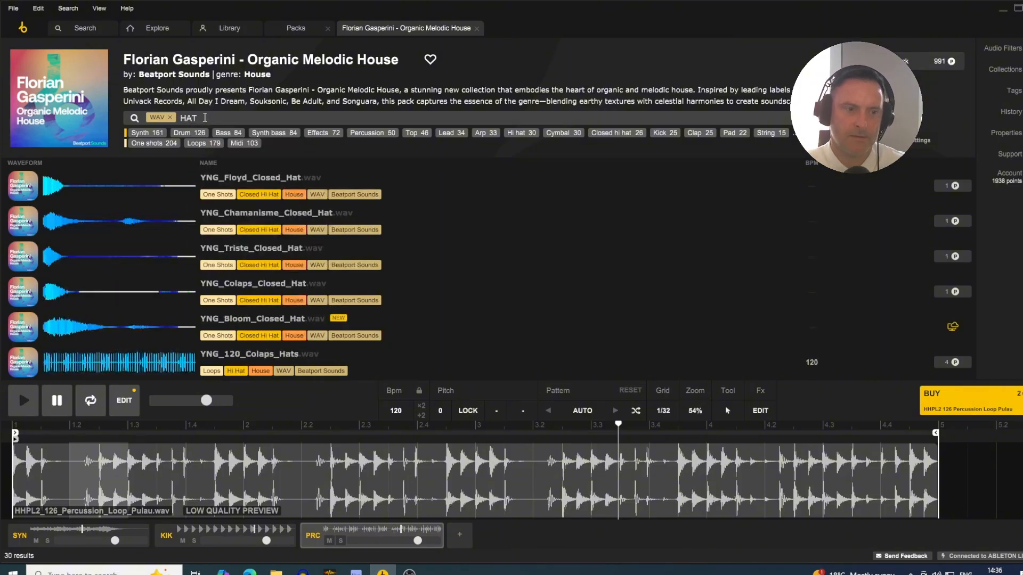
- Load the YNG_Floyd_Closed_Hat.wav one-shot on the third track and solo that track
scroll(351, 309, "down", 3)
scroll(288, 325, "up", 3)
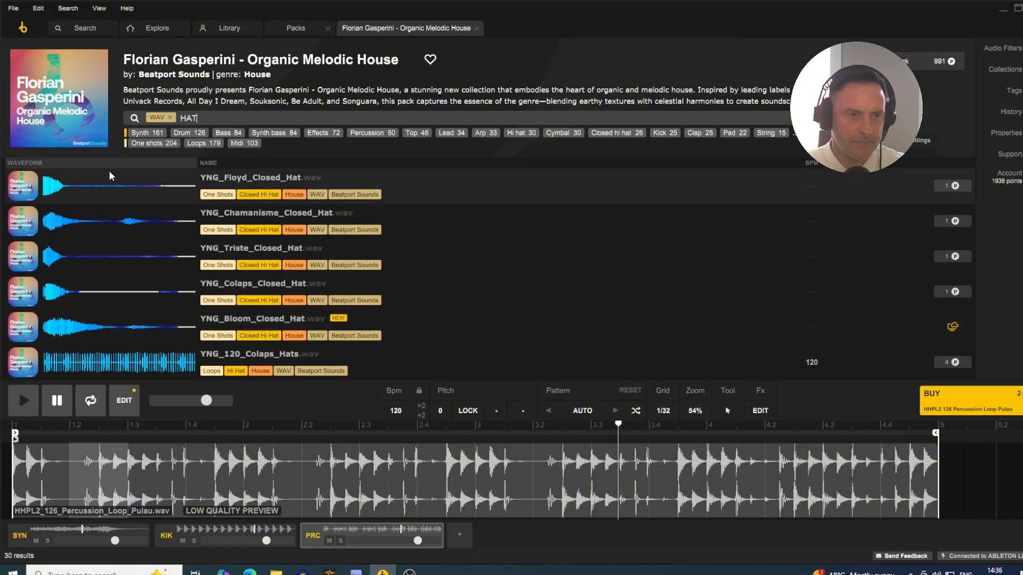
left_click(98, 186)
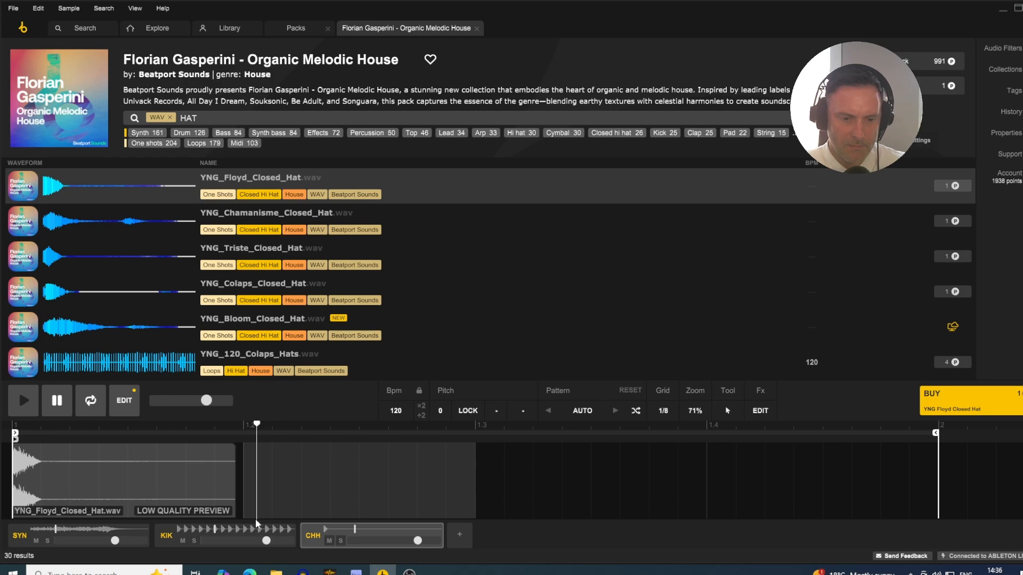
left_click(341, 541)
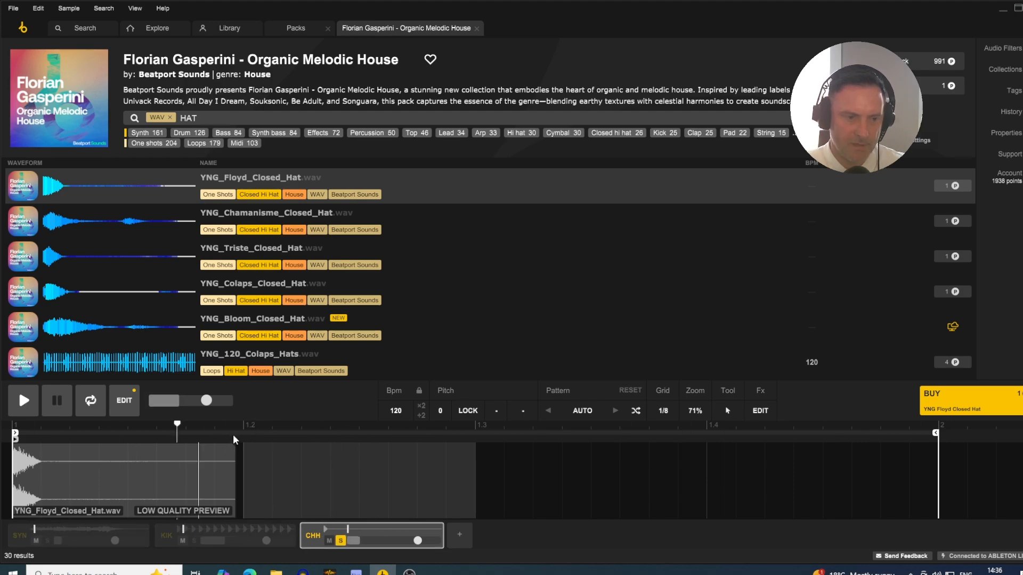
- Lower the playback volume slightly and load YNG_Chamanisme_Closed_Hat.wav on the soloed track
left_click_drag(212, 402, 197, 401)
left_click(49, 225)
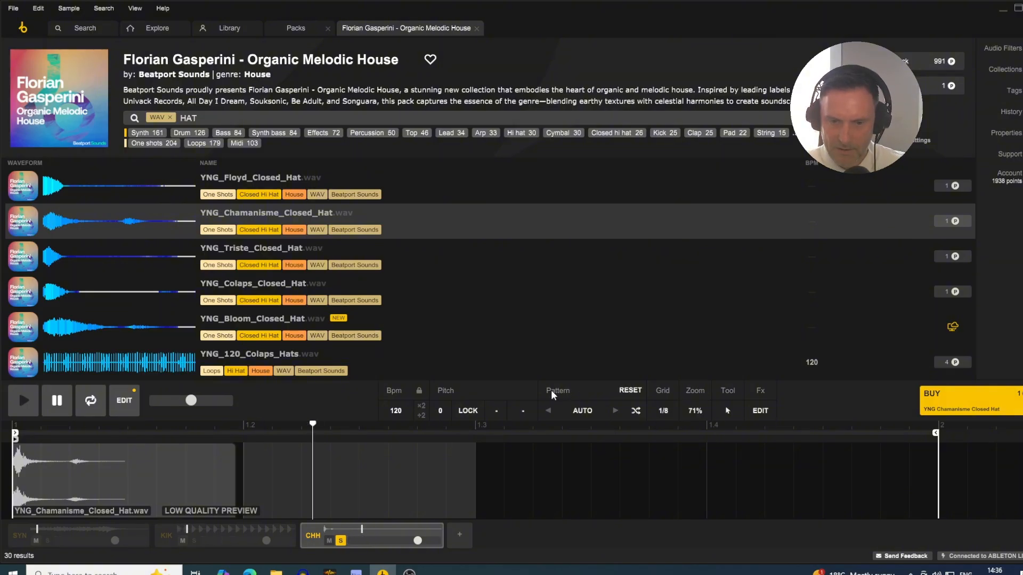
- Apply the House Hats 1 factory pattern from the House group of Hats and Shakers to the closed hat
left_click(575, 409)
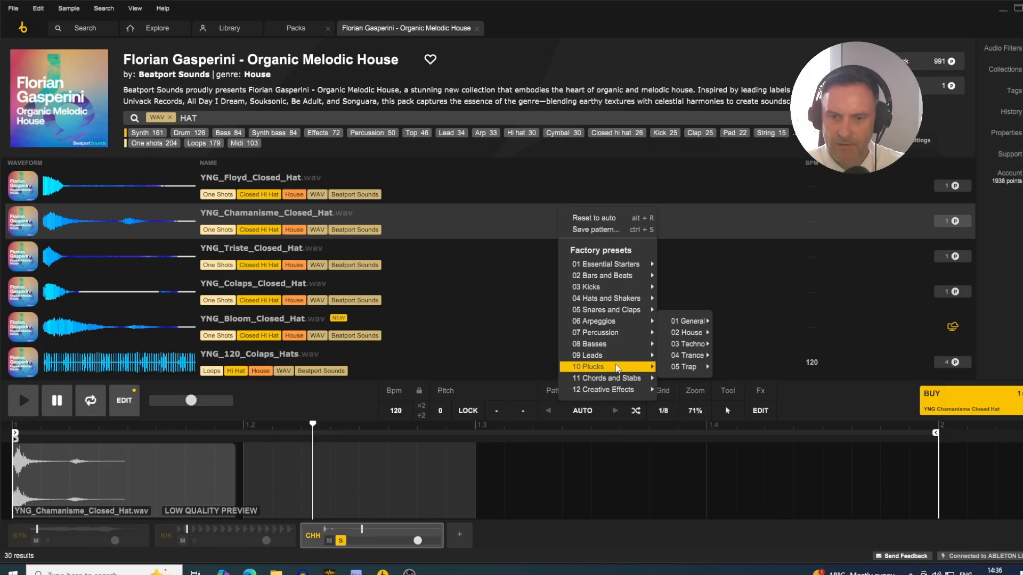
mouse_move(619, 304)
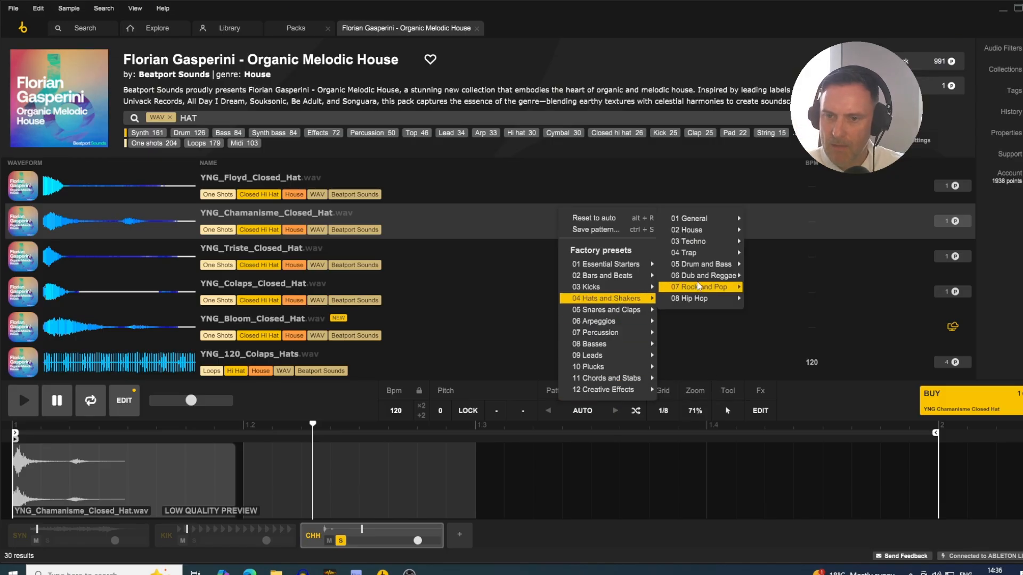
mouse_move(700, 225)
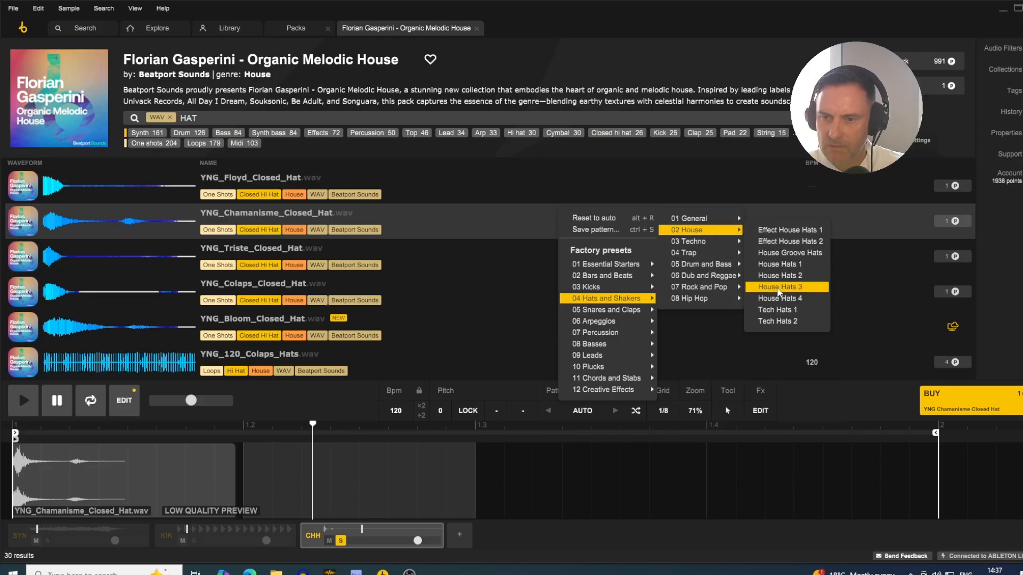
left_click(779, 264)
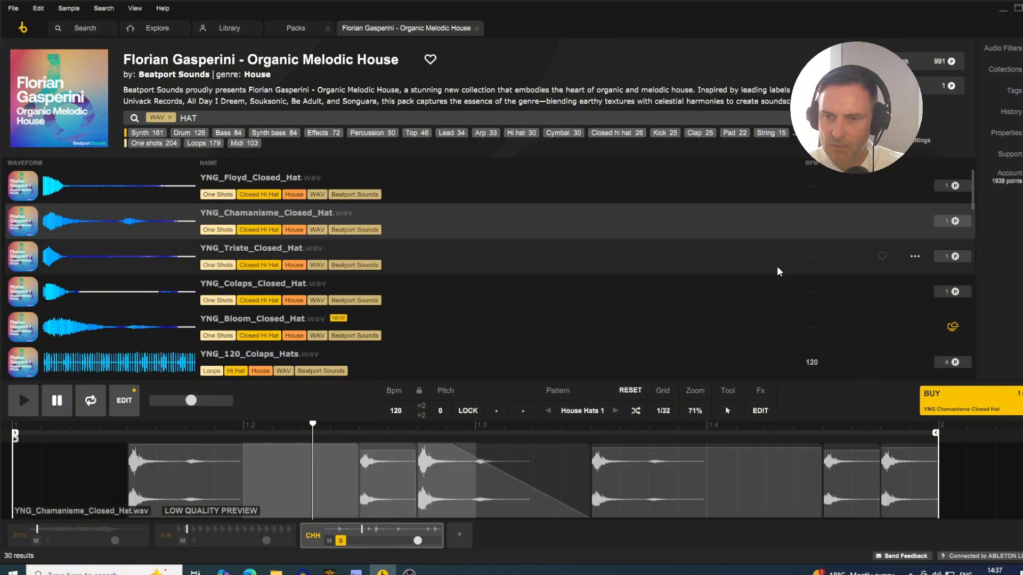
- Solo the kick track alongside the closed hat during playback and switch the hat's factory pattern to House Hats 2
key("space")
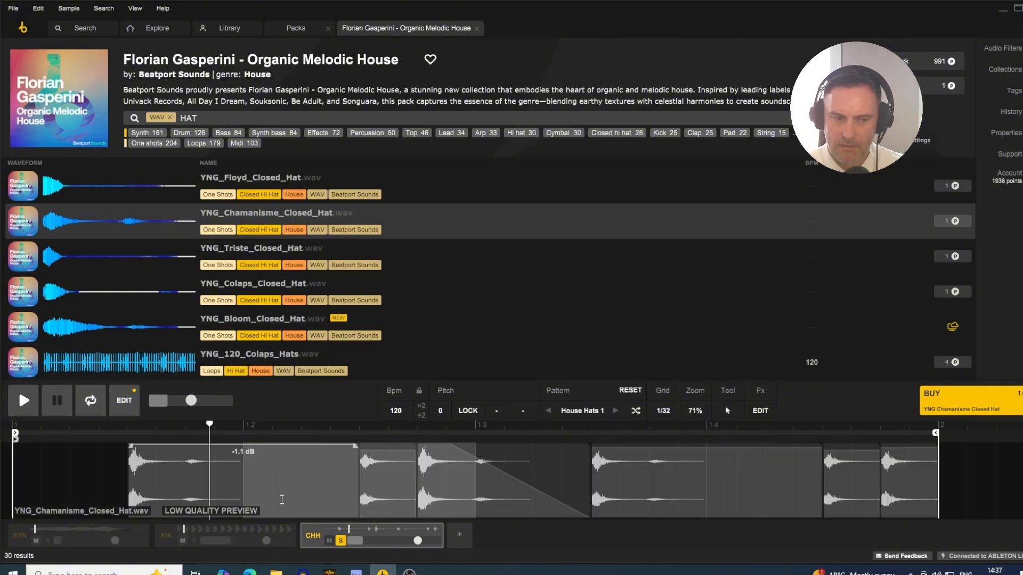
left_click(192, 541)
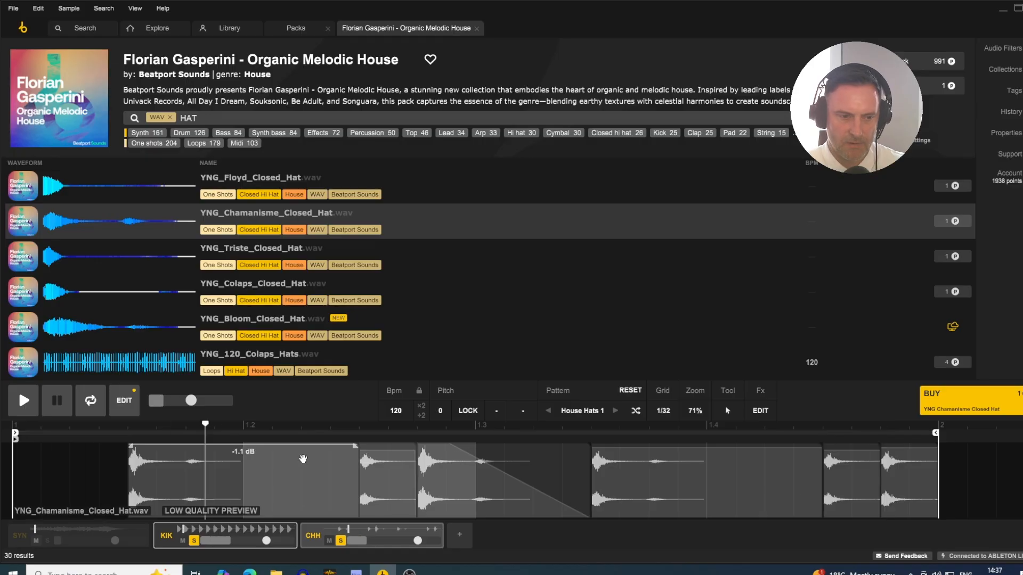
left_click(616, 412)
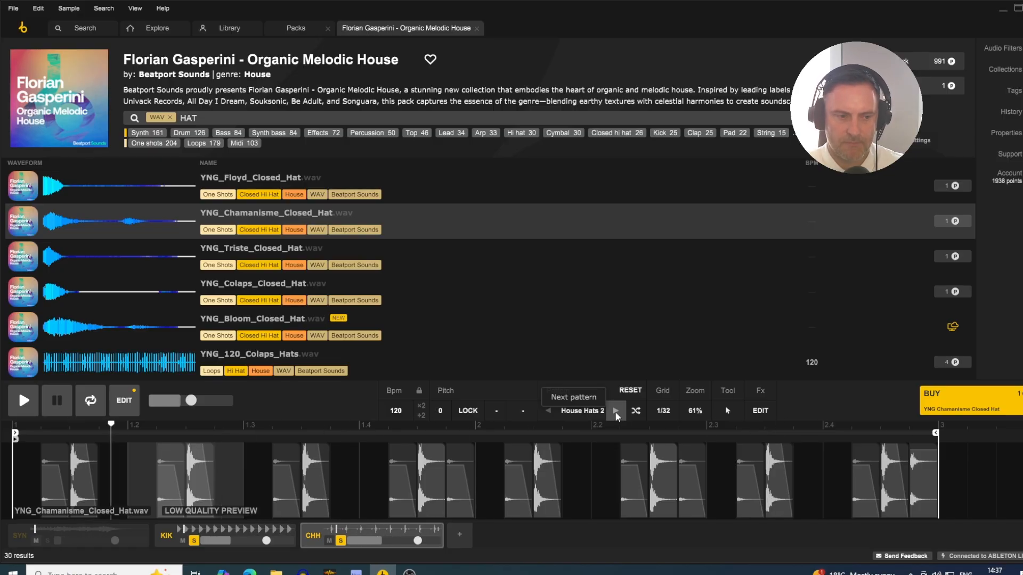
left_click(616, 411)
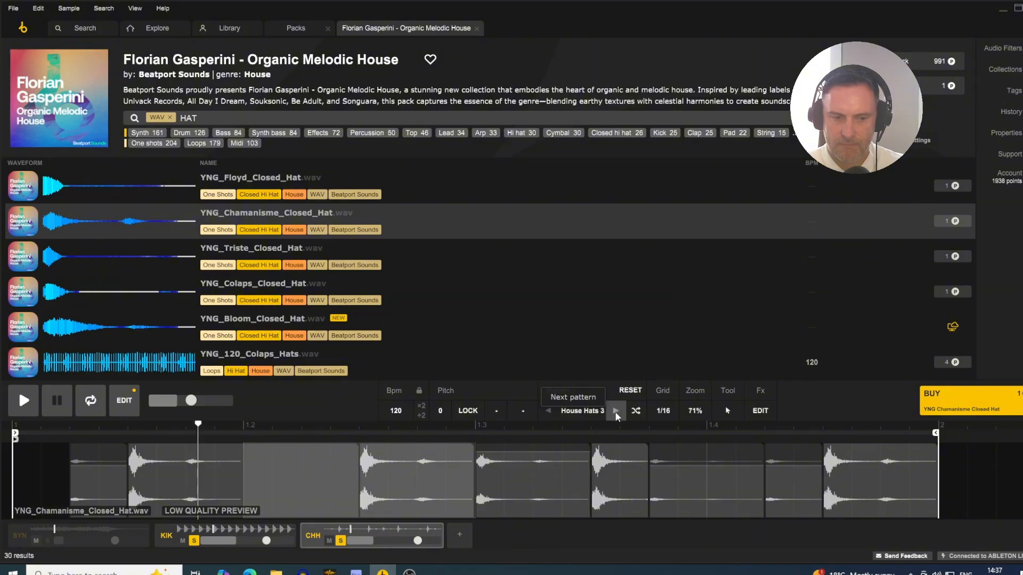
left_click(615, 411)
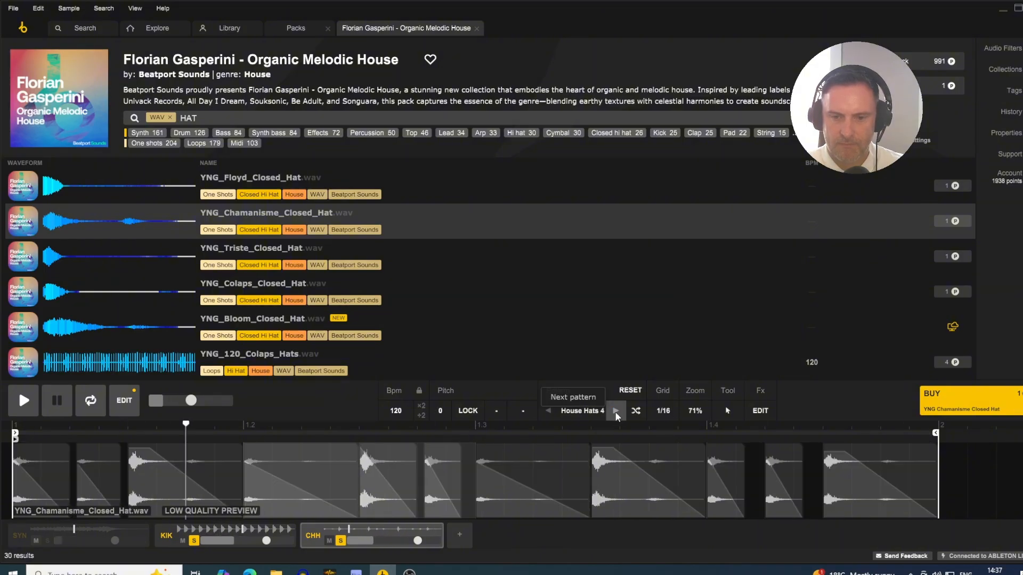
left_click(549, 411)
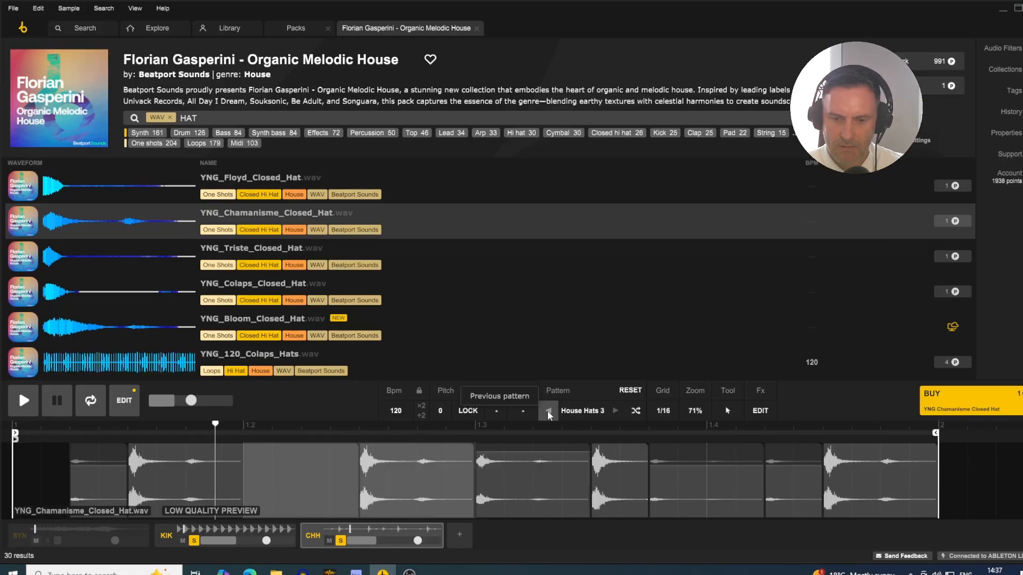
left_click(548, 410)
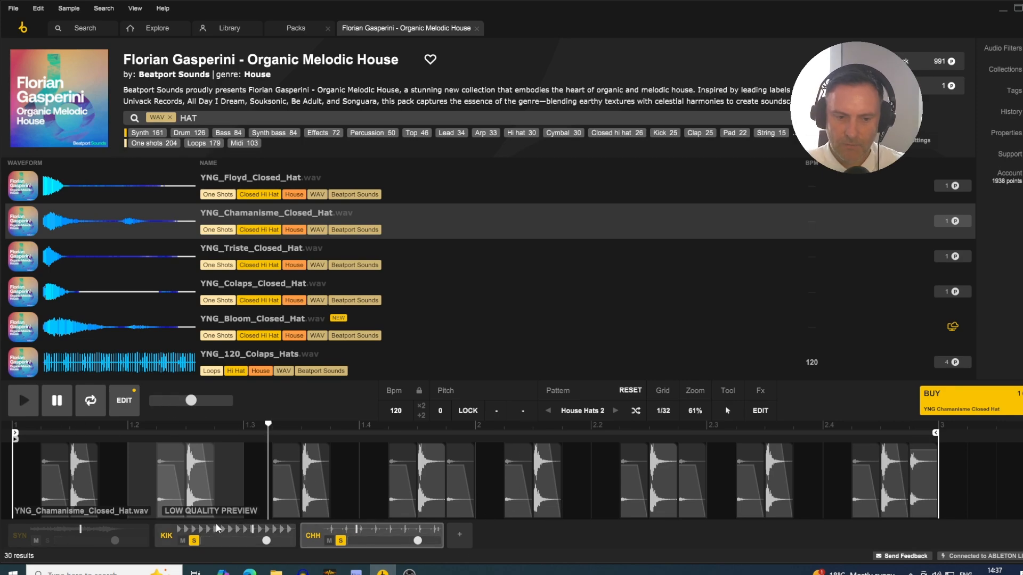
- Clear the solos on the kick and closed-hat tracks and solo both tracks again
left_click(194, 541)
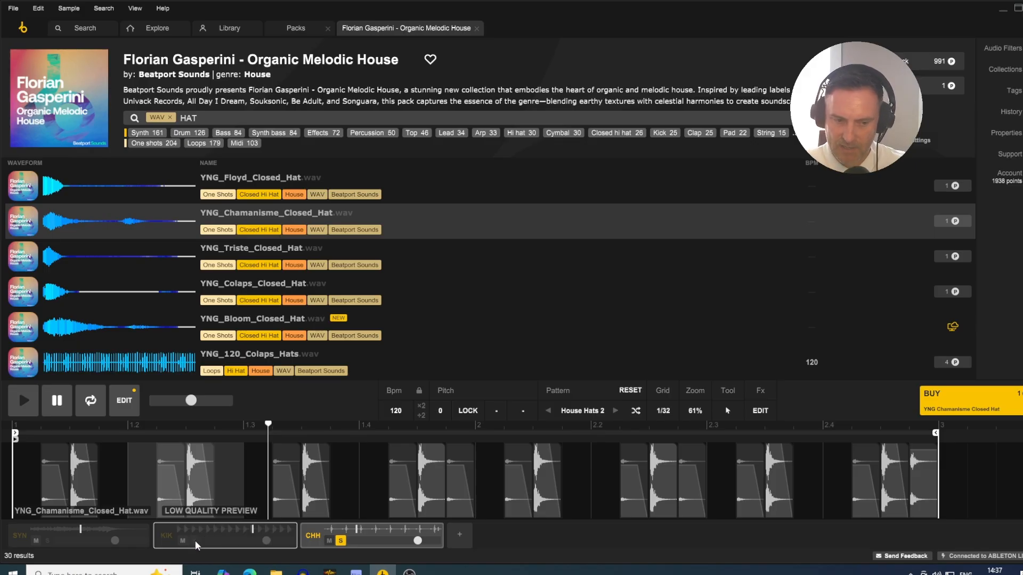
left_click(342, 540)
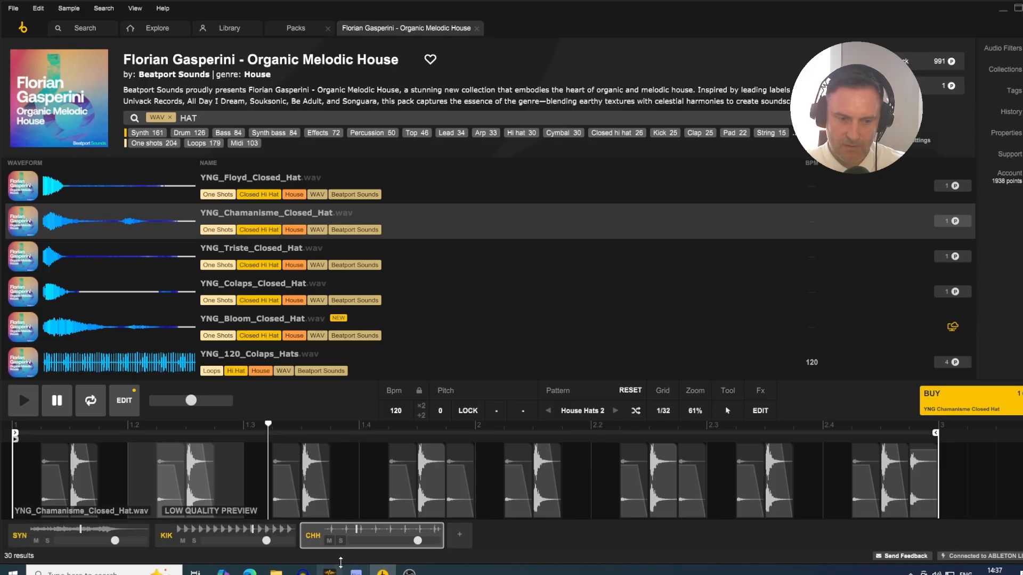
left_click(341, 541)
left_click(195, 541)
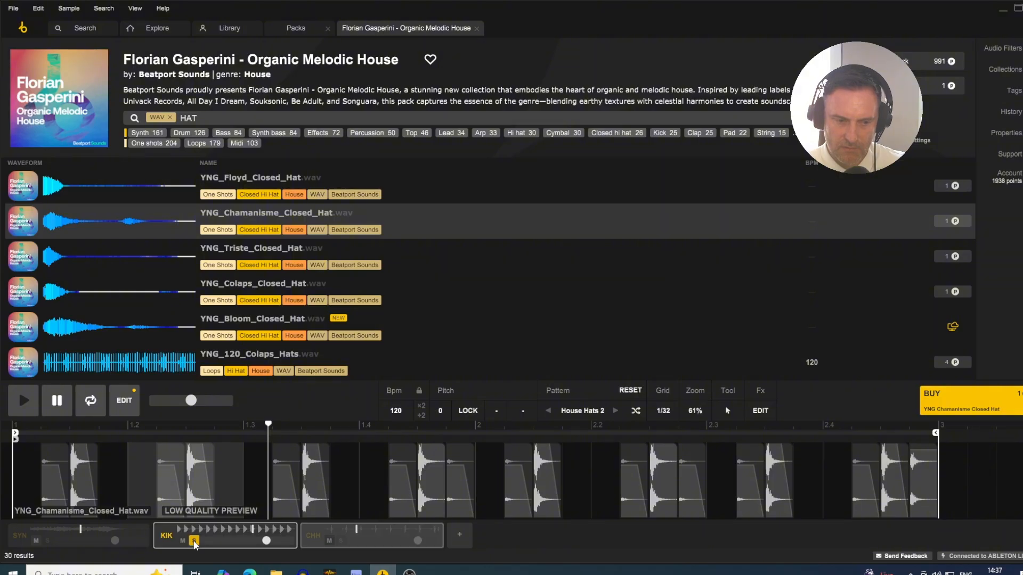
left_click(342, 540)
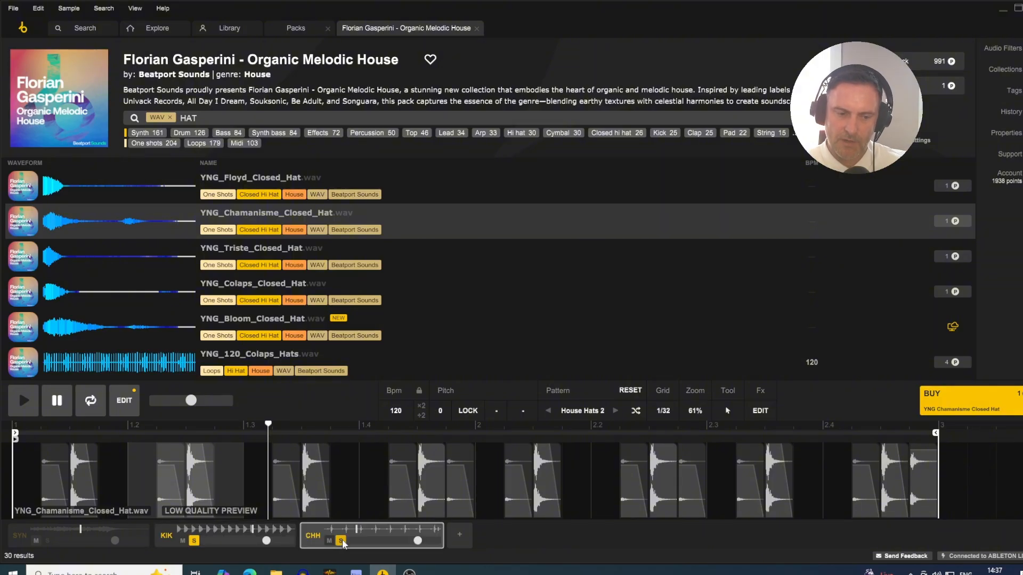
- Load the YNG_120_Colaps_Hats.wav loop on a new fourth track and balance it at -7 dB against the soloed closed hat
left_click(459, 537)
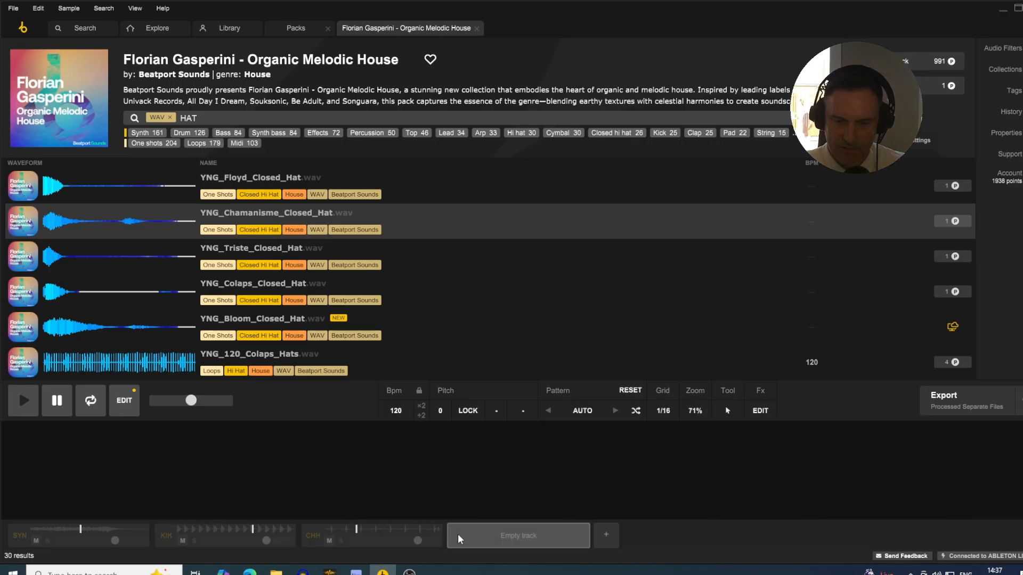
left_click(112, 362)
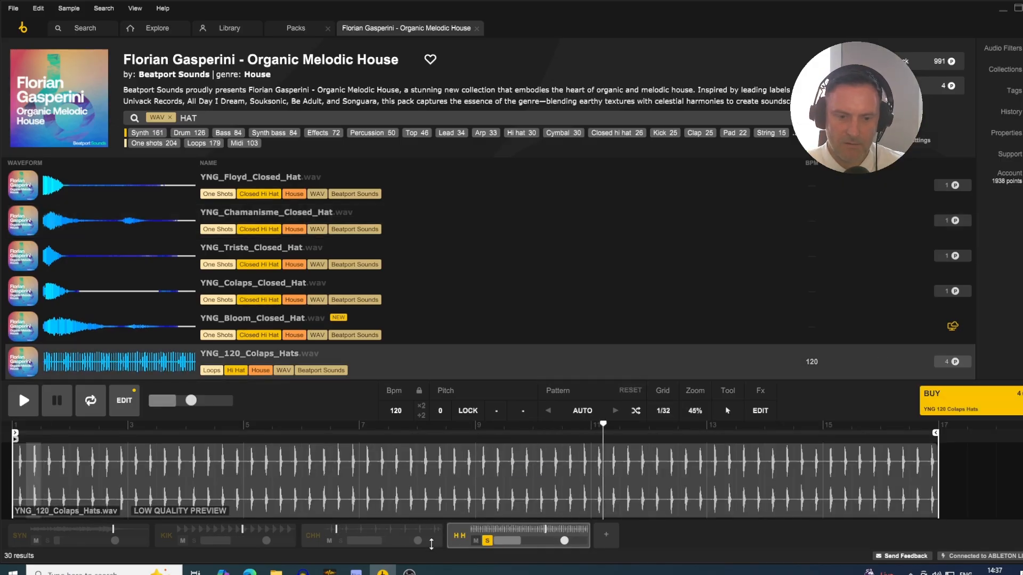
left_click(341, 540)
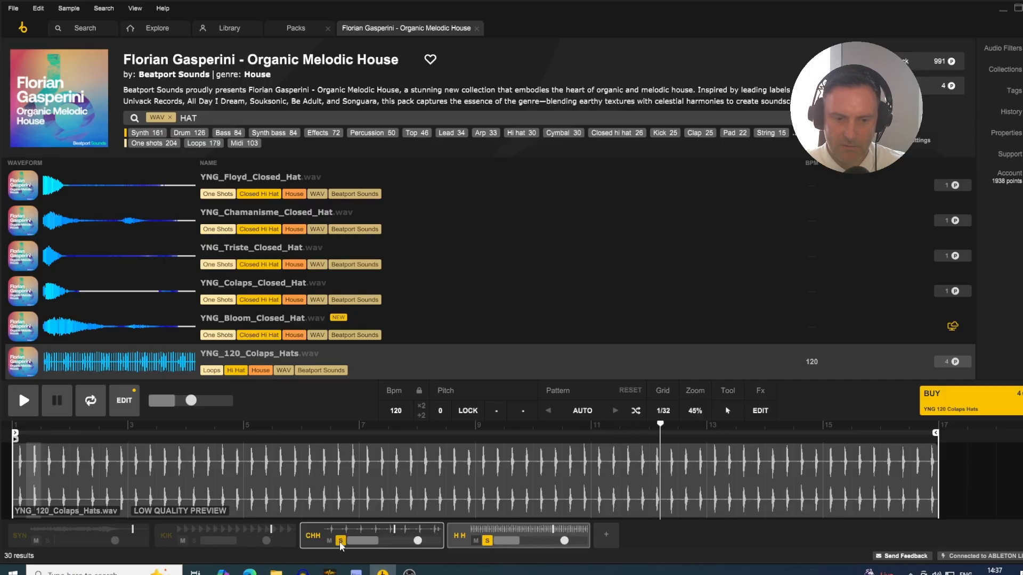
left_click_drag(564, 541, 561, 541)
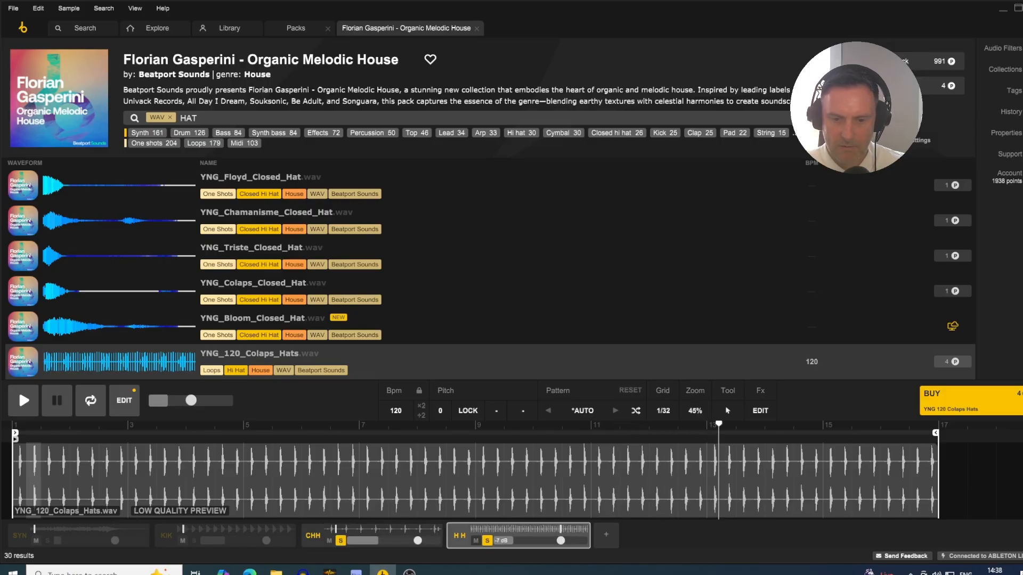
- Audition the pack's other hat loops on the fourth track and replace its sample with YNG_118_Meditation_Hats.wav
scroll(109, 282, "down", 3)
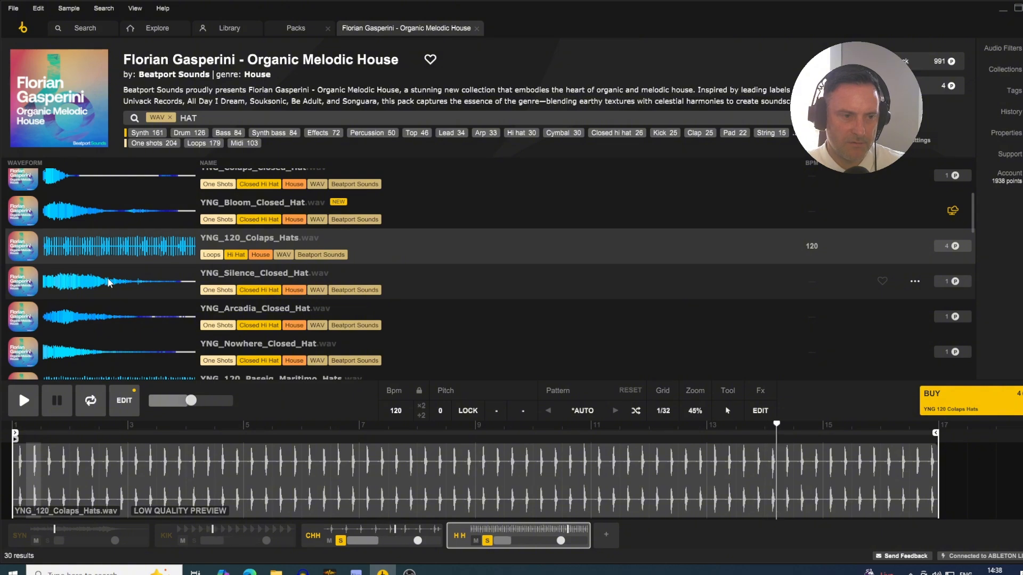
scroll(109, 283, "down", 3)
left_click(102, 275)
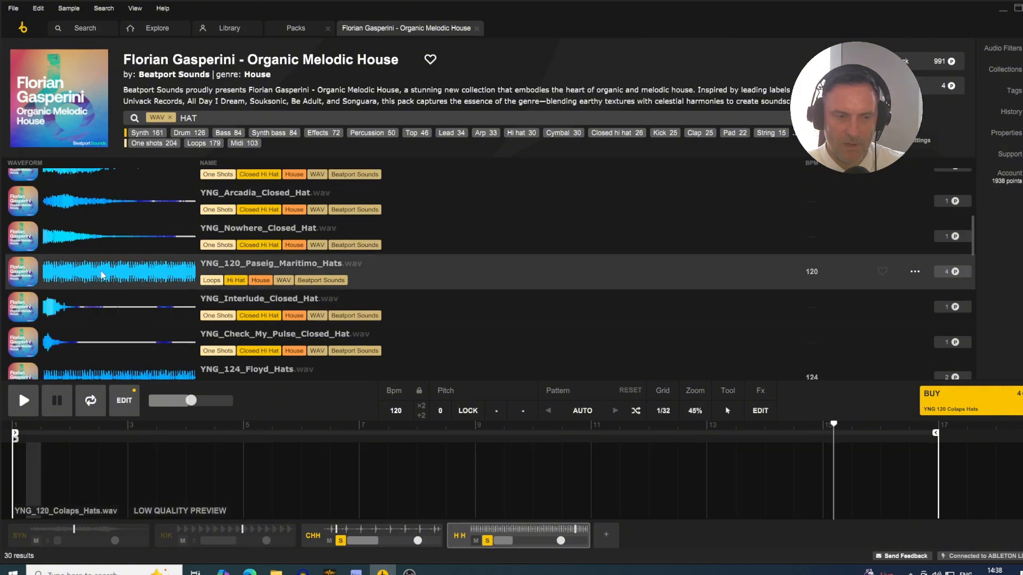
key("Down")
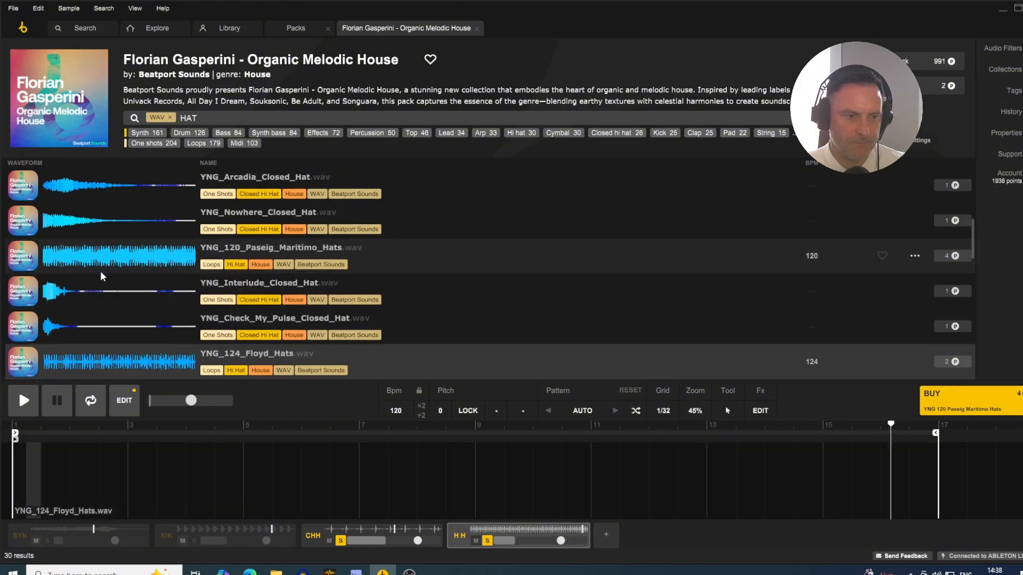
key("Down")
key("Up")
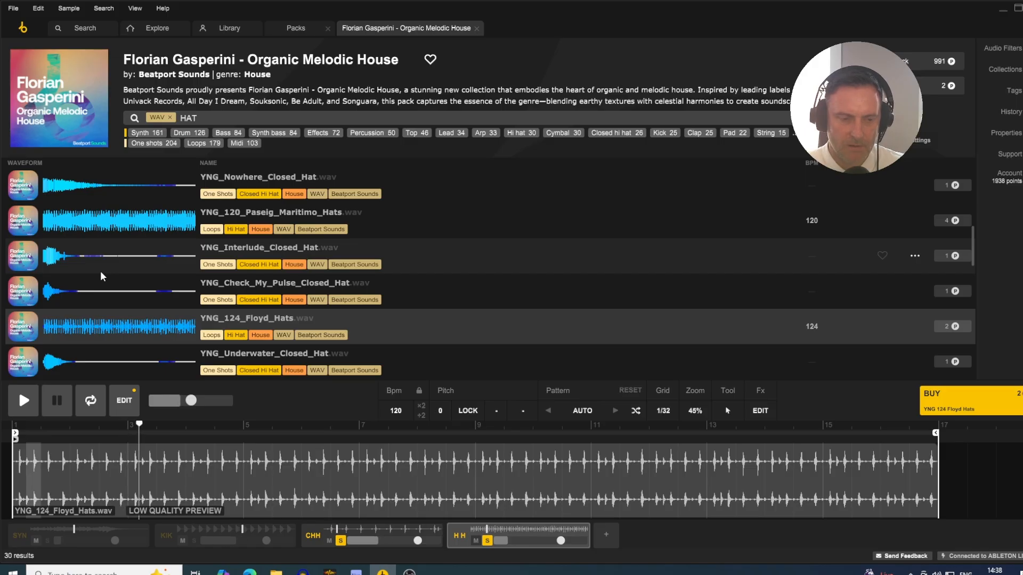
key("Down")
key("Down")
key("Down")
key("Down")
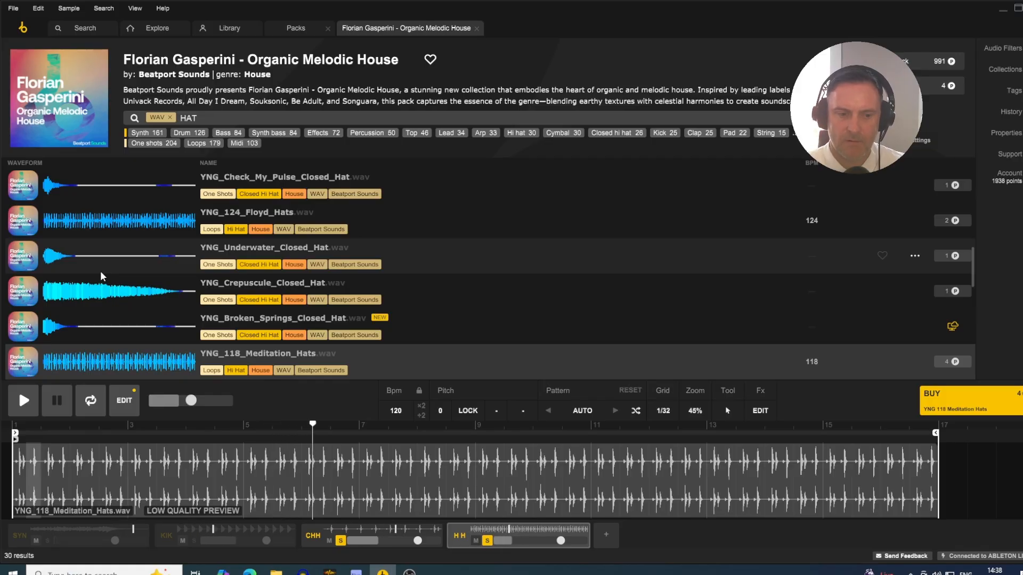
- Solo the kick and synth tracks together with both hat tracks, and show the synth track's waveform
left_click(194, 542)
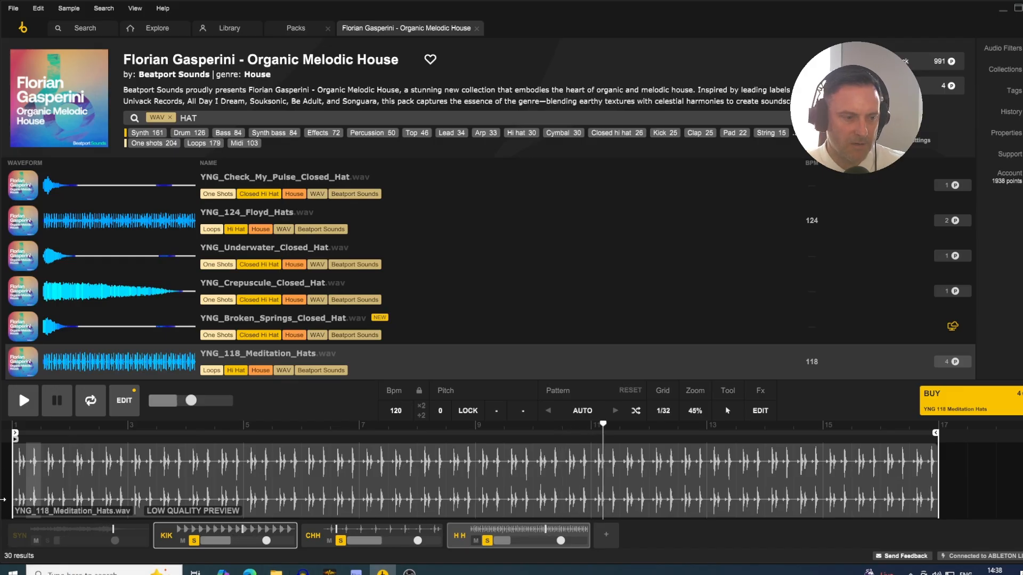
left_click(47, 541)
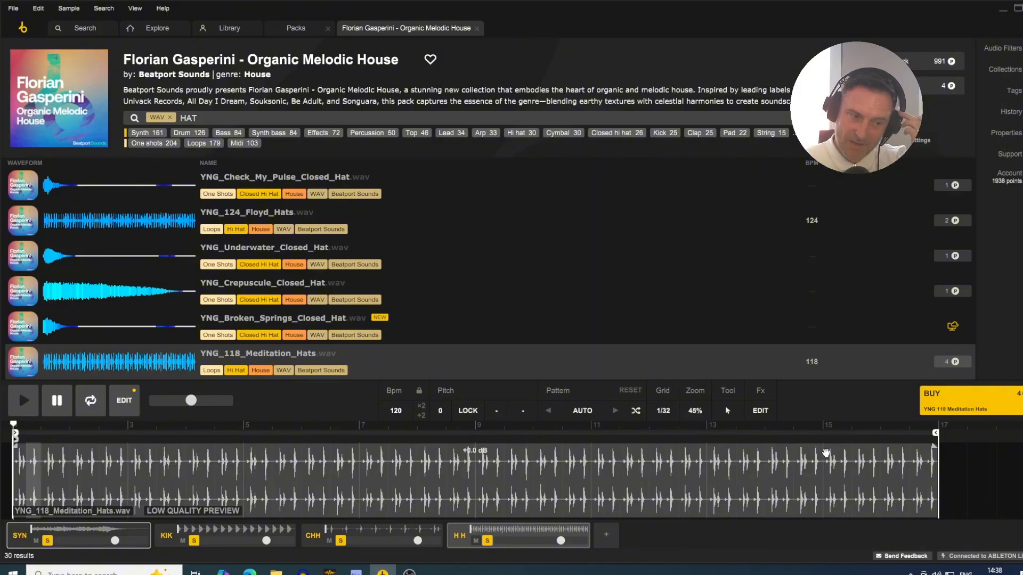
left_click(27, 537)
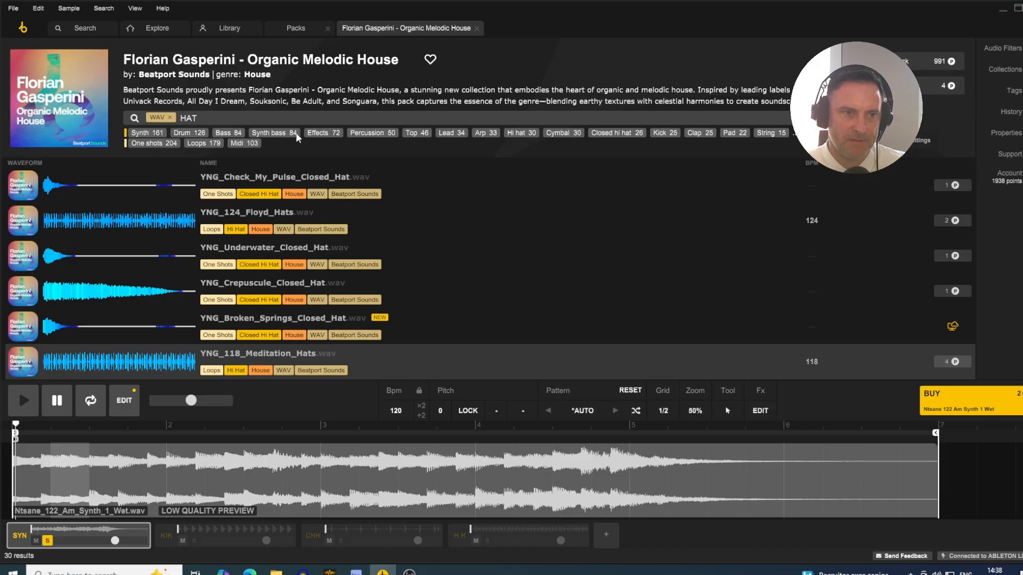
- Clear the HAT search, try the Bass filter on the pack and remove the Bass and WAV filters
double_click(211, 119)
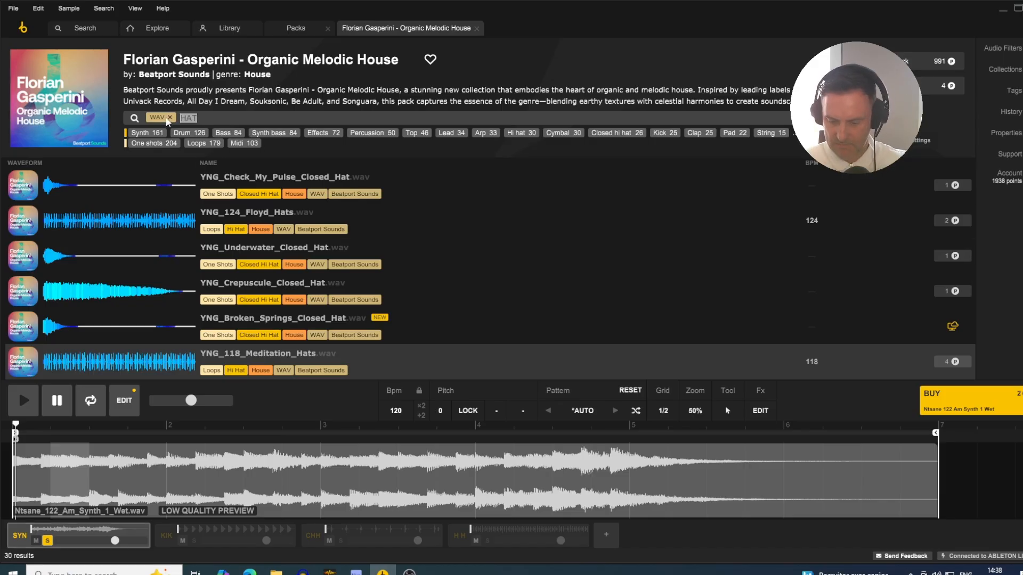
key("BackSpace")
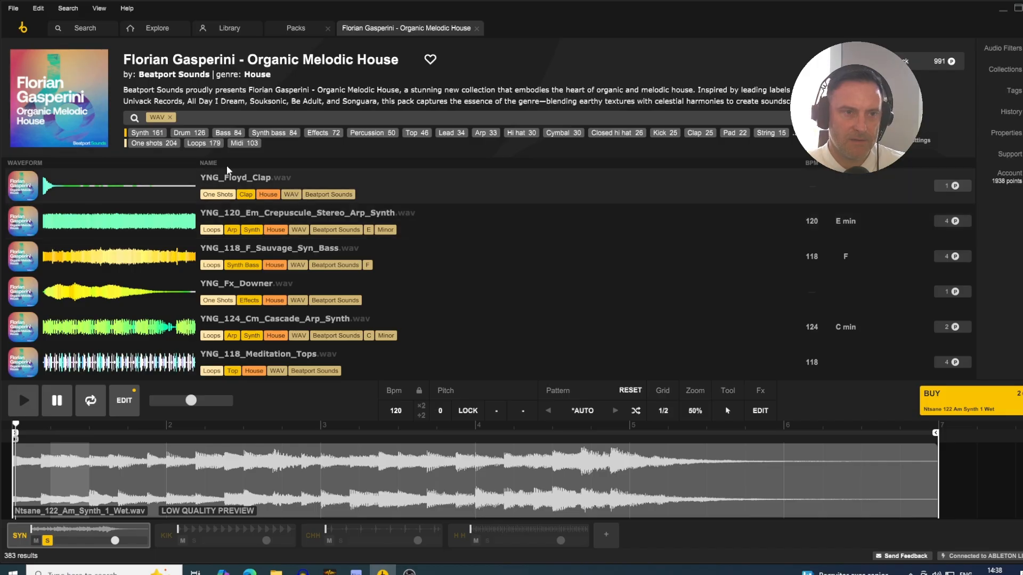
left_click(228, 133)
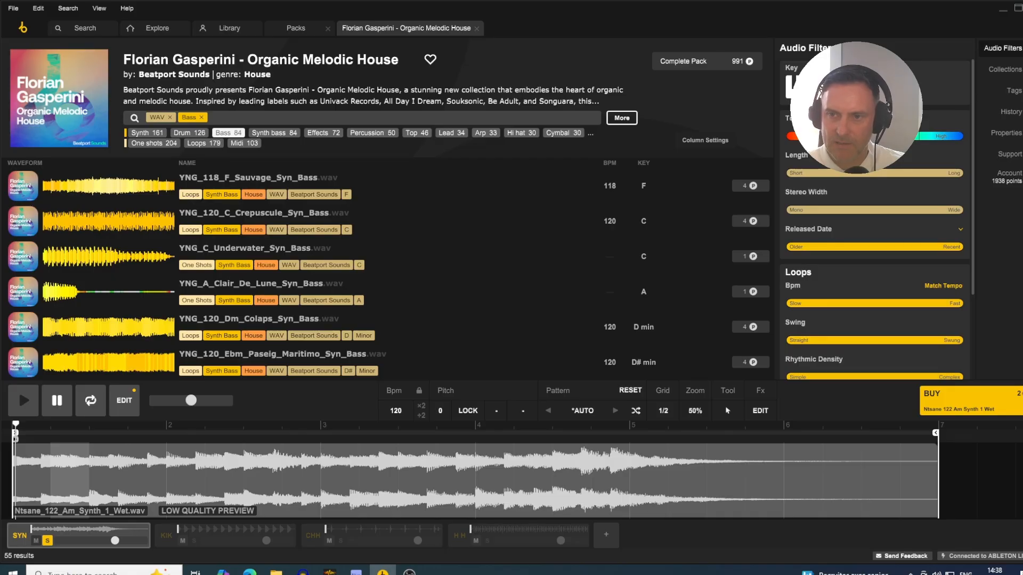
key("BackSpace")
key("BackSpace")
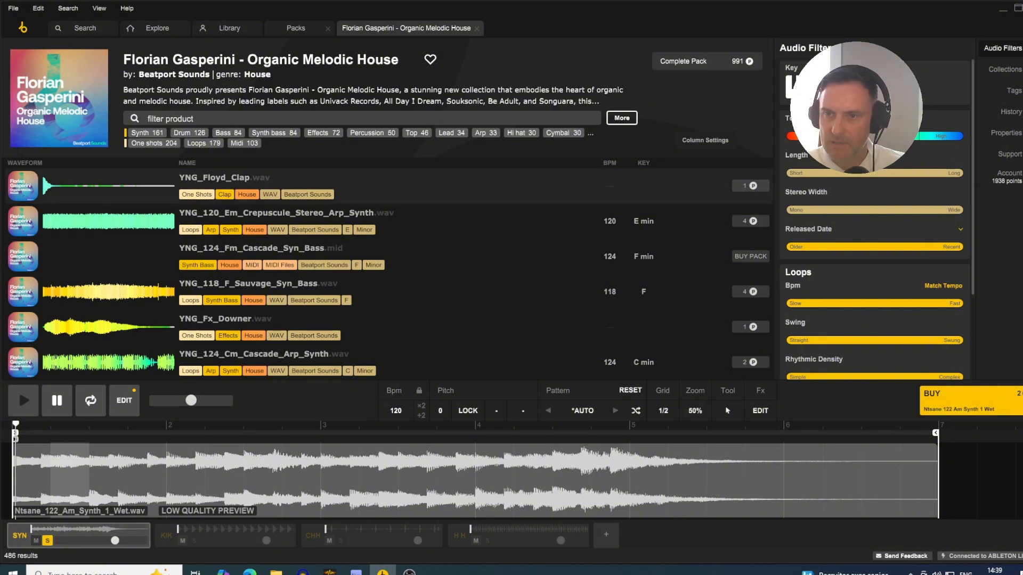
- Filter the pack's samples by the key of A minor
left_click(838, 93)
left_click(850, 93)
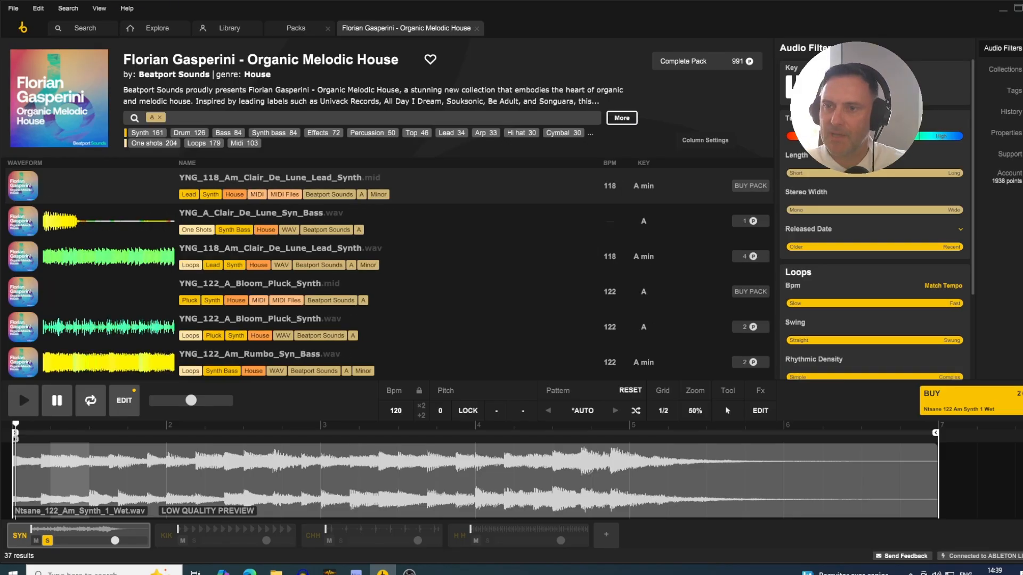
left_click(892, 95)
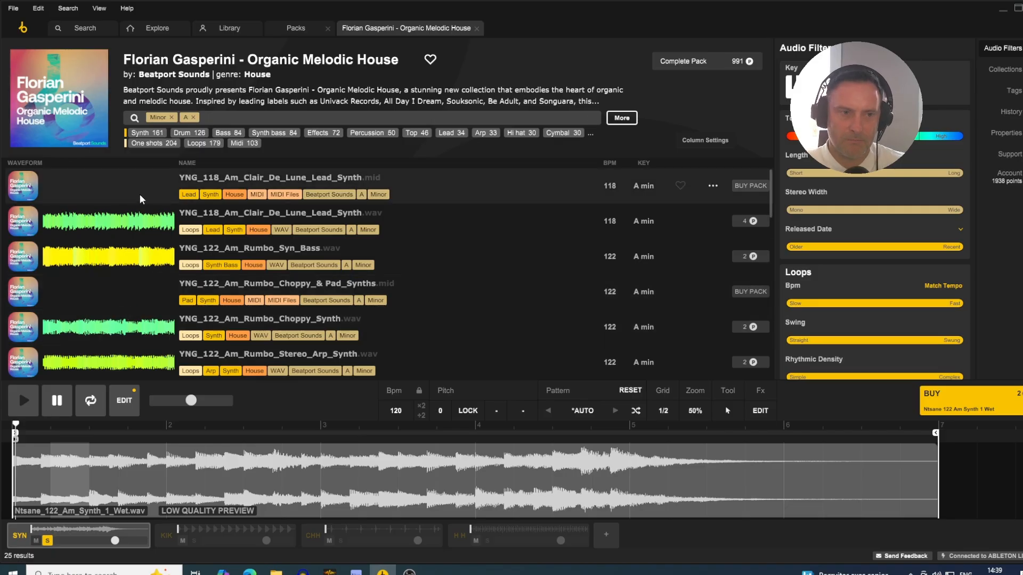
- Load YNG_118_Am_Clair_De_Lune_Lead_Synth.wav on a new fifth track and extend its loop end to bar 17
left_click(139, 219)
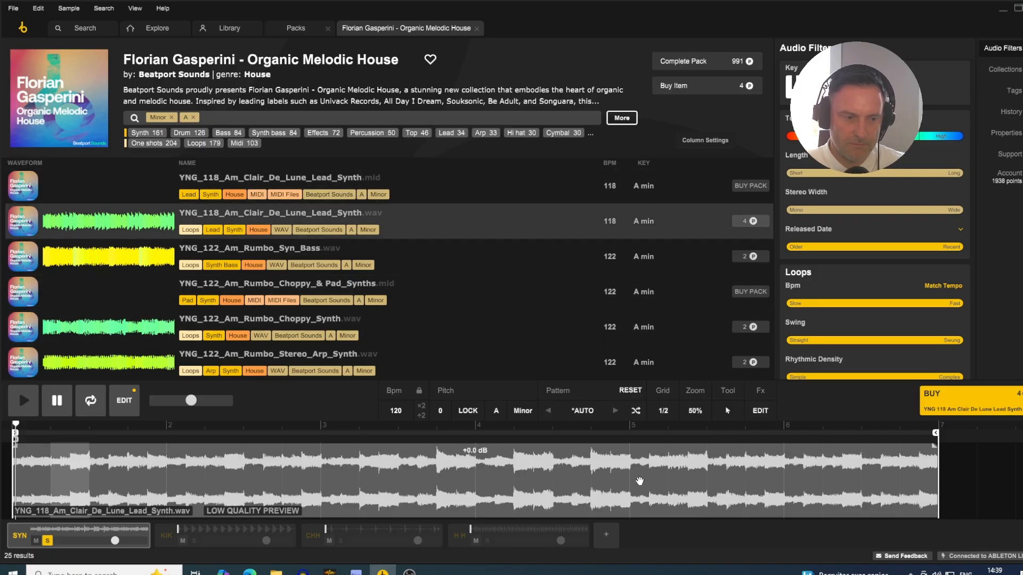
key("ctrl+z")
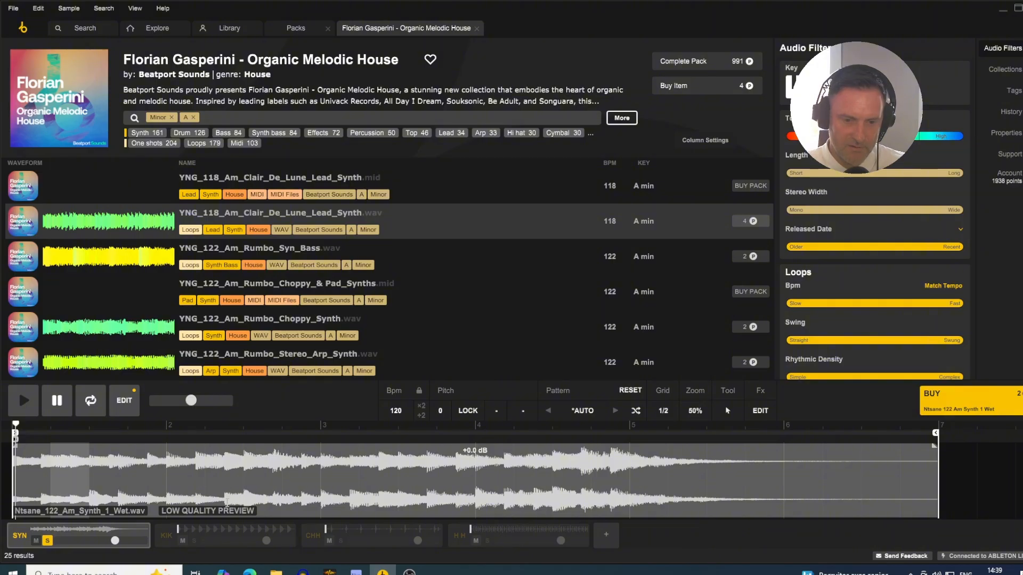
left_click(608, 534)
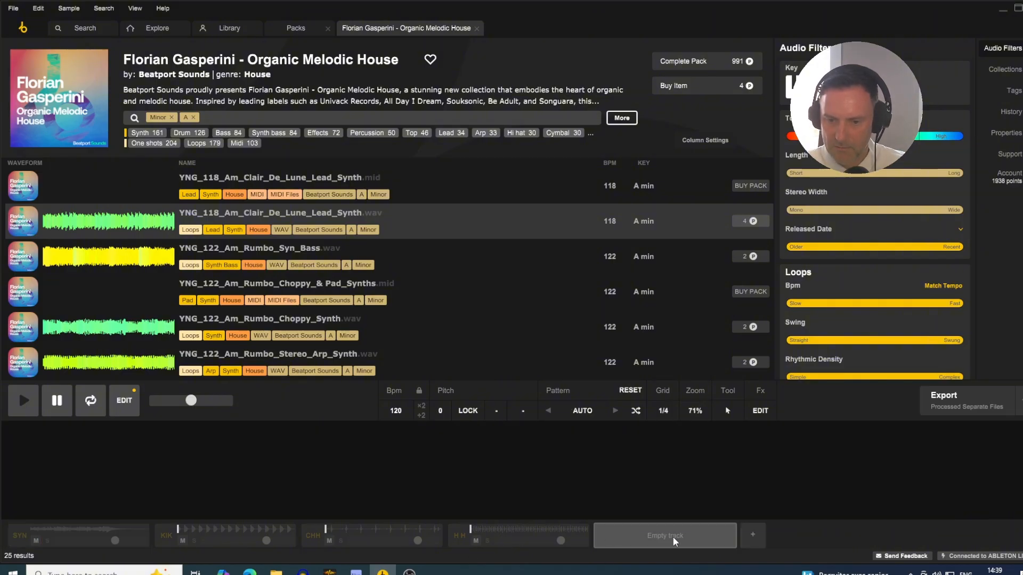
left_click(126, 187)
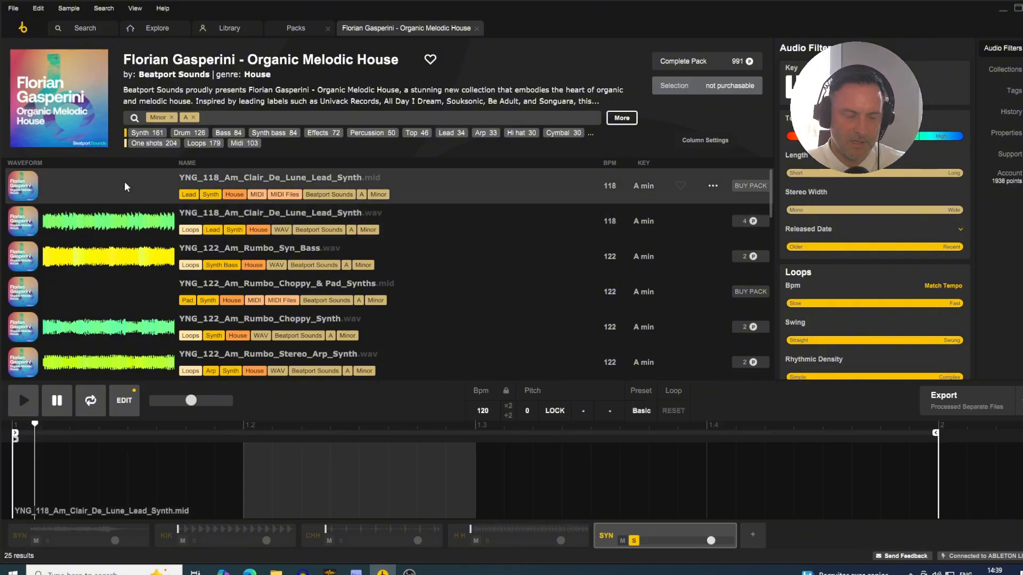
key("Down")
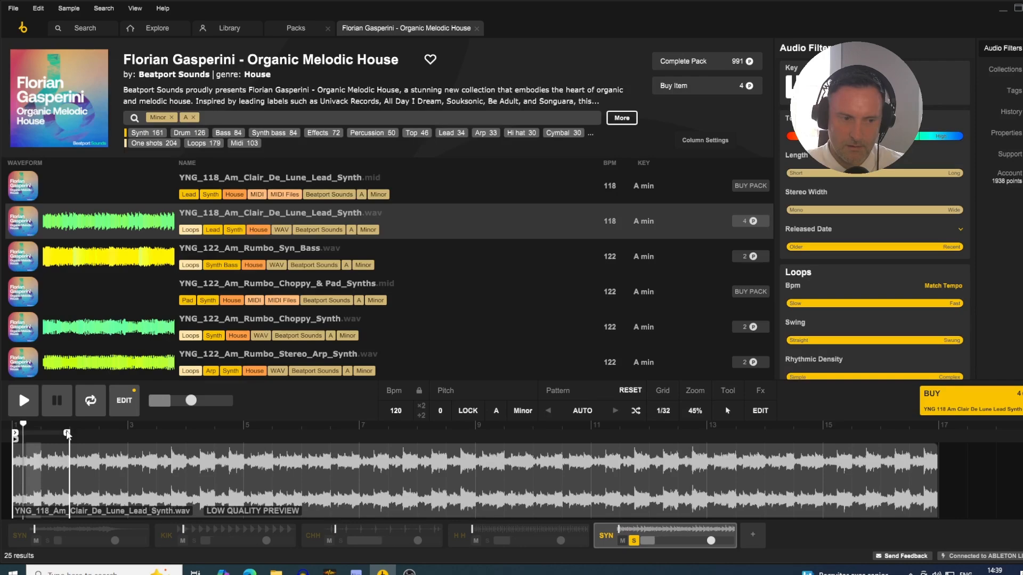
mouse_move(68, 436)
left_mouse_down()
mouse_move(879, 466)
mouse_move(936, 483)
left_mouse_up()
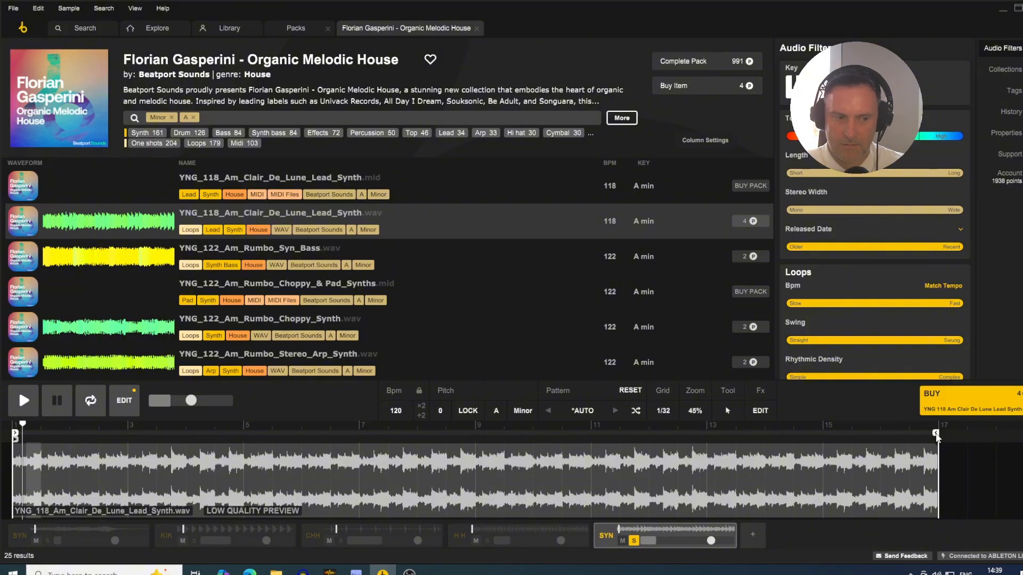
- Shorten the lead synth's loop so that it ends at bar 3
left_click_drag(936, 435, 66, 434)
left_click_drag(56, 483, 47, 480)
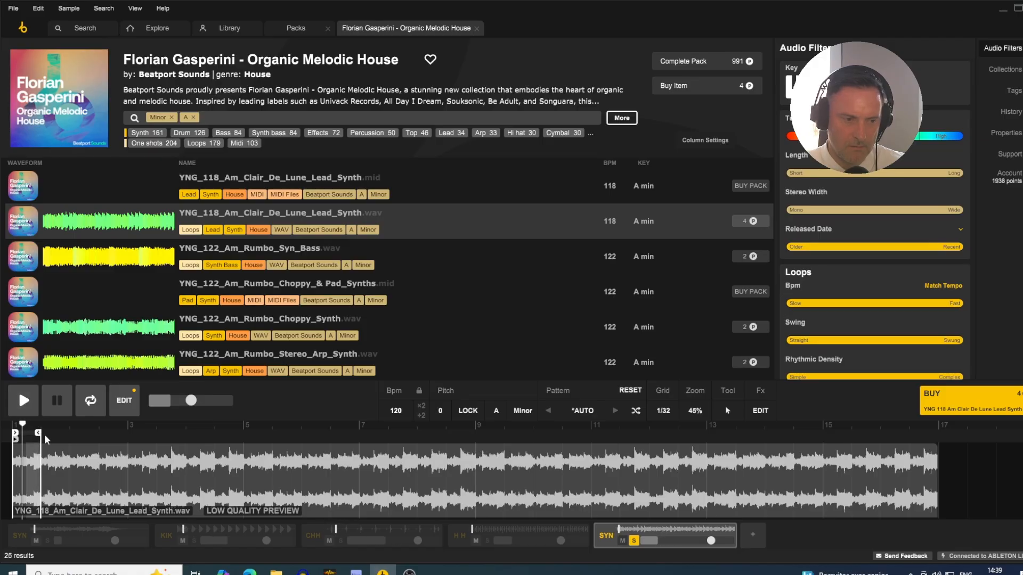
left_click_drag(39, 437, 69, 438)
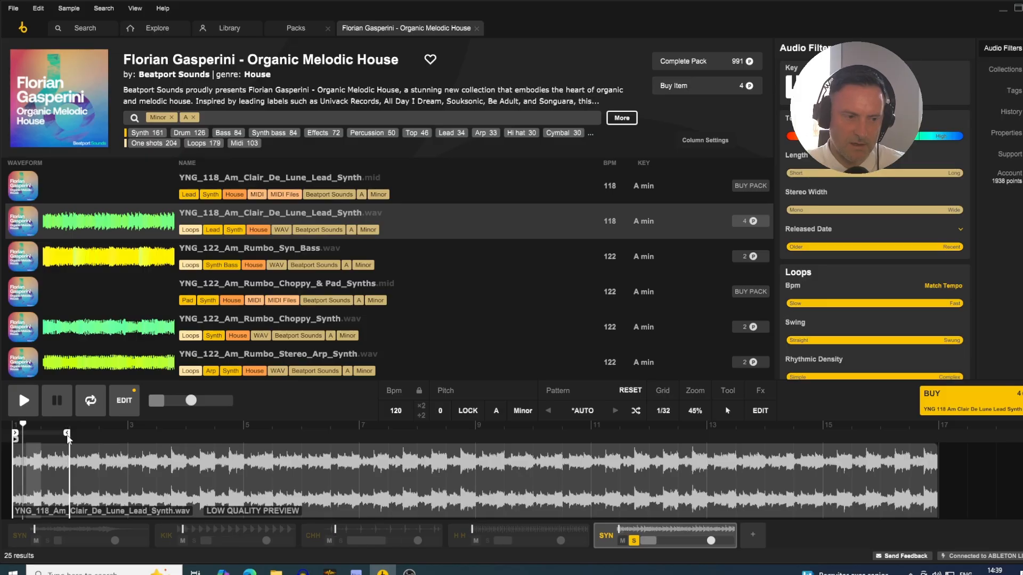
left_click_drag(67, 437, 121, 445)
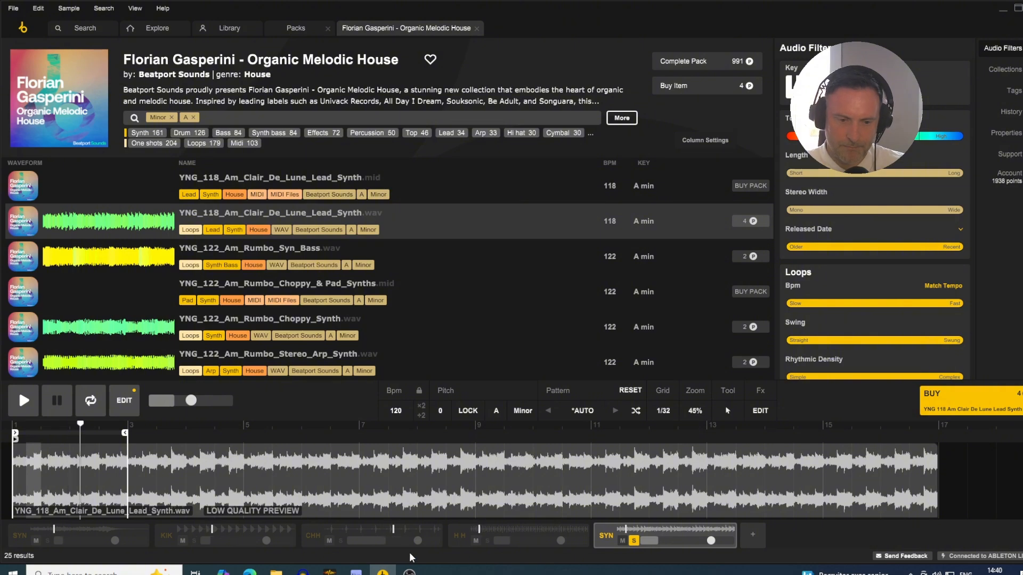
- Solo the hat loop, closed hat and kick tracks together with the lead synth track
left_click(485, 540)
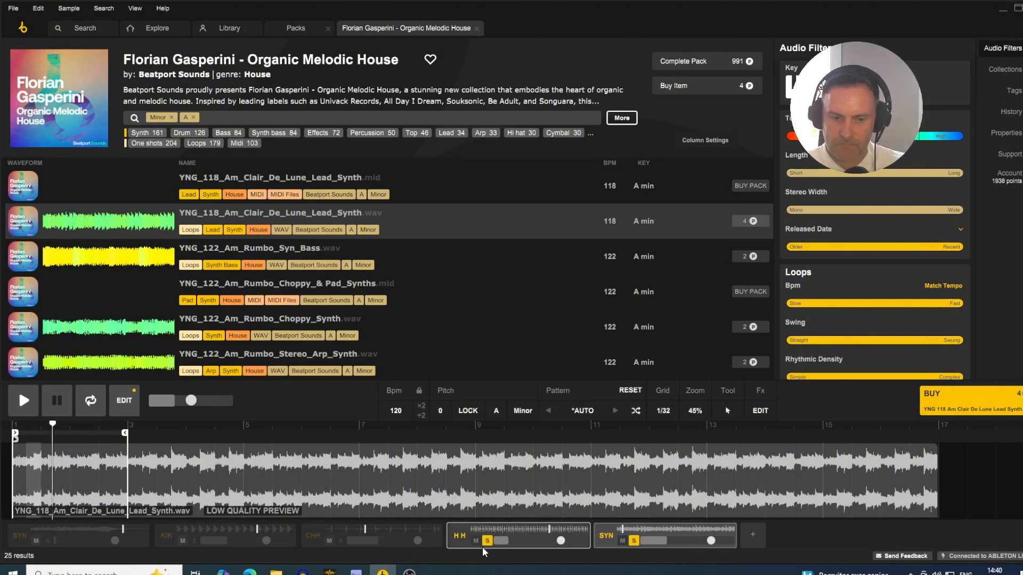
left_click(342, 541)
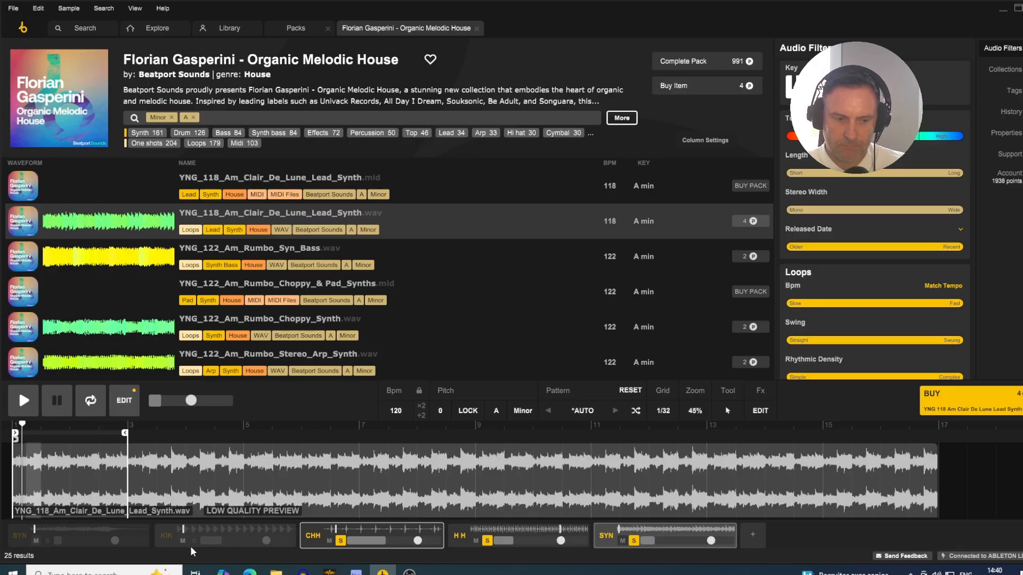
left_click(193, 541)
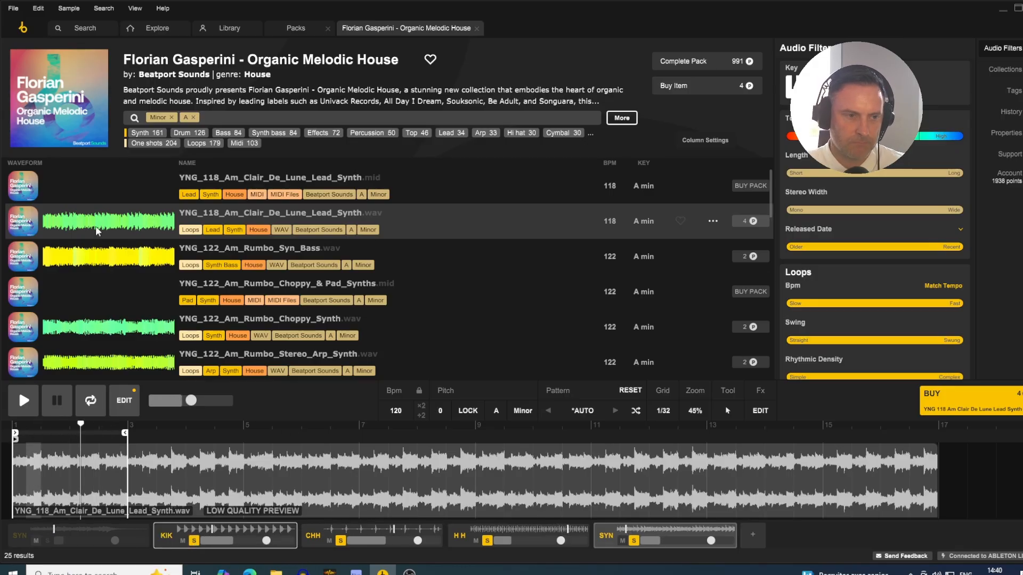
- Replace the fifth track's sample with YNG_122_Am_Rumbo_Syn_Bass.wav and audition it with the first synth track's solo switched on and off
left_click(123, 254)
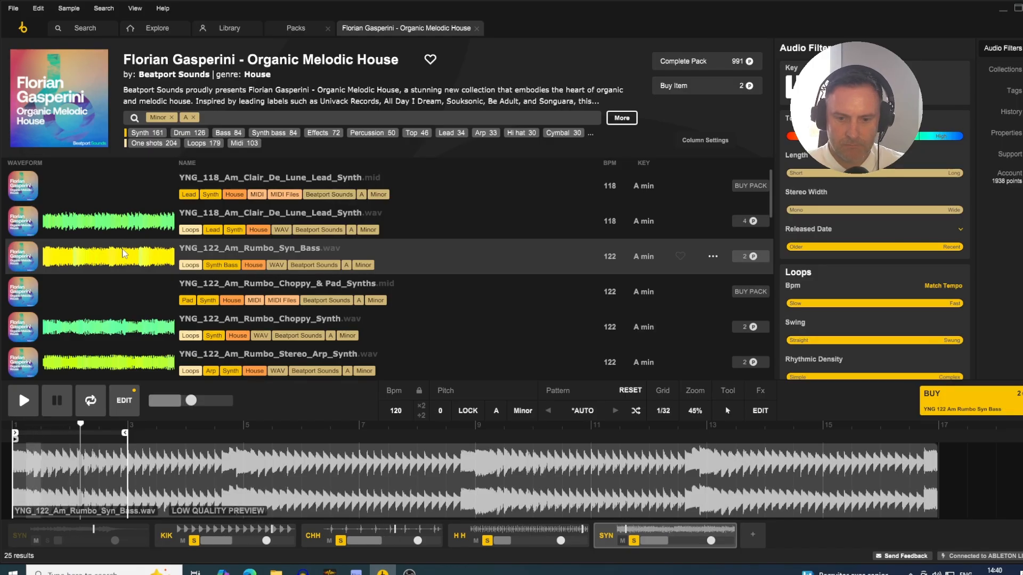
left_click(46, 540)
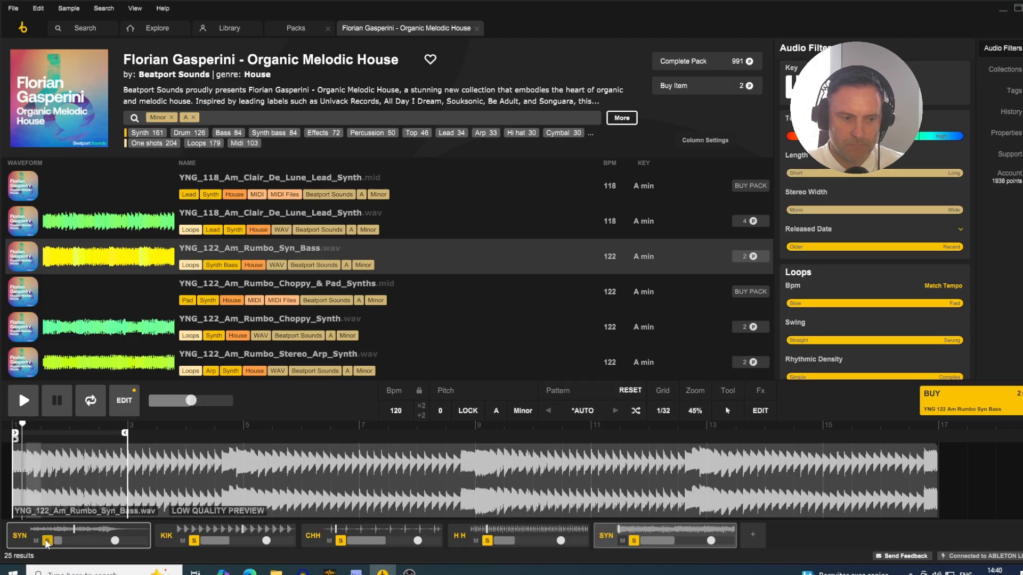
left_click(47, 541)
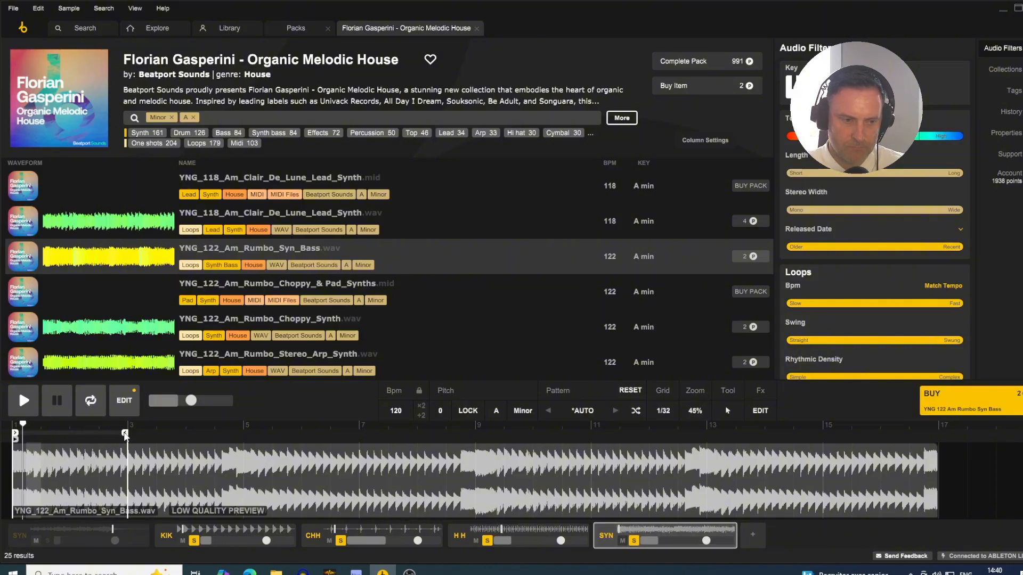
- Extend the bass loop's end to bar 17 and lower its track volume, comparing the mix with and without the first synth track
left_click_drag(125, 434, 937, 433)
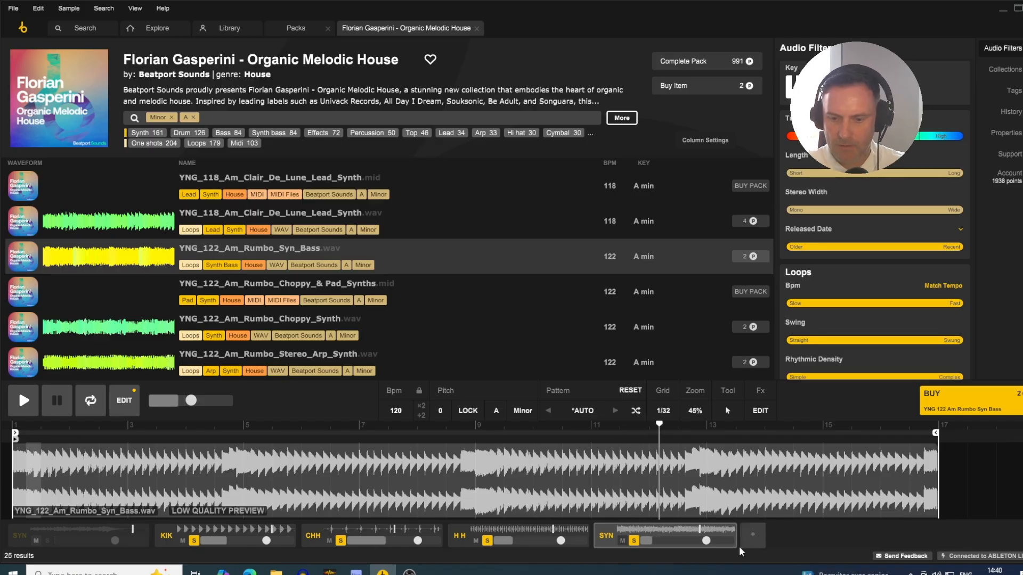
left_click_drag(707, 540, 706, 554)
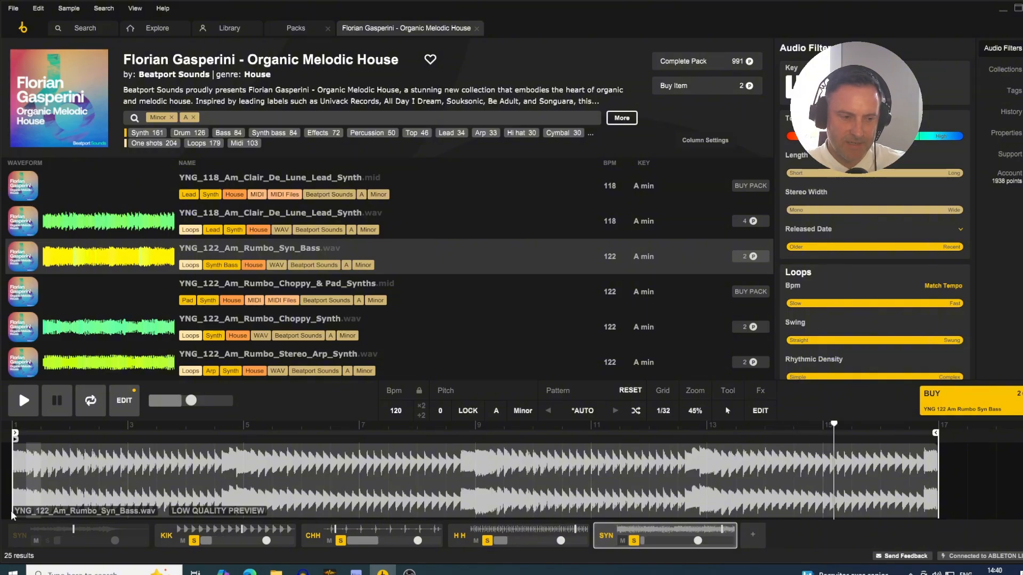
left_click(47, 542)
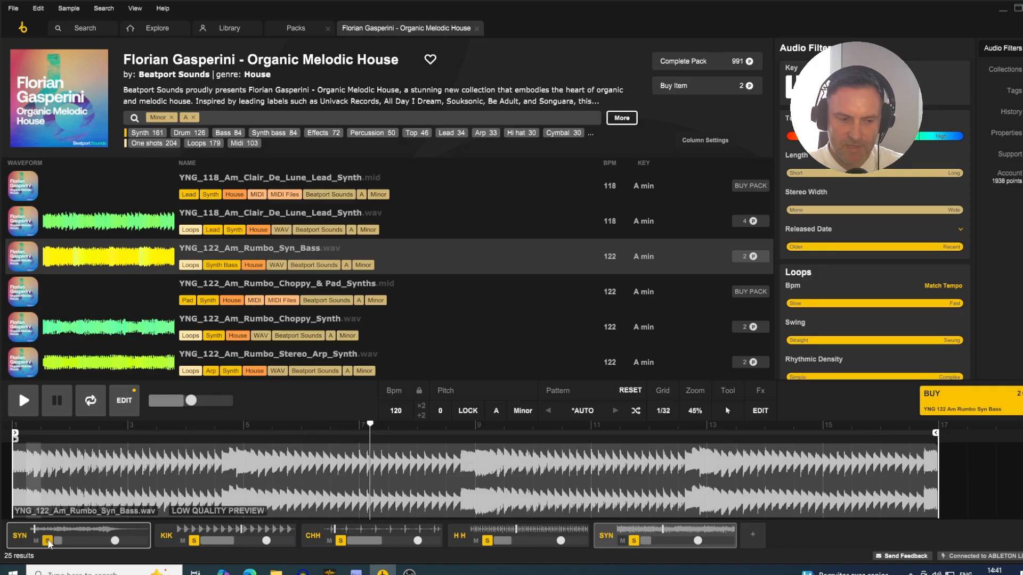
left_click(47, 541)
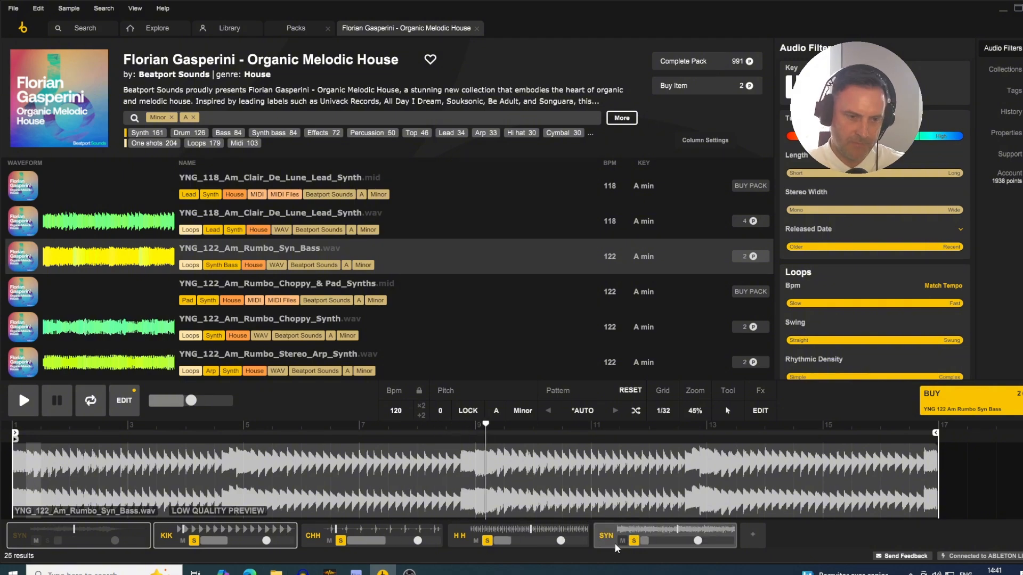
- Switch to Ableton Live to set the Loopcloud track's volume to -3.0 dB, and return to Loopcloud to stop playback
key("alt+Tab")
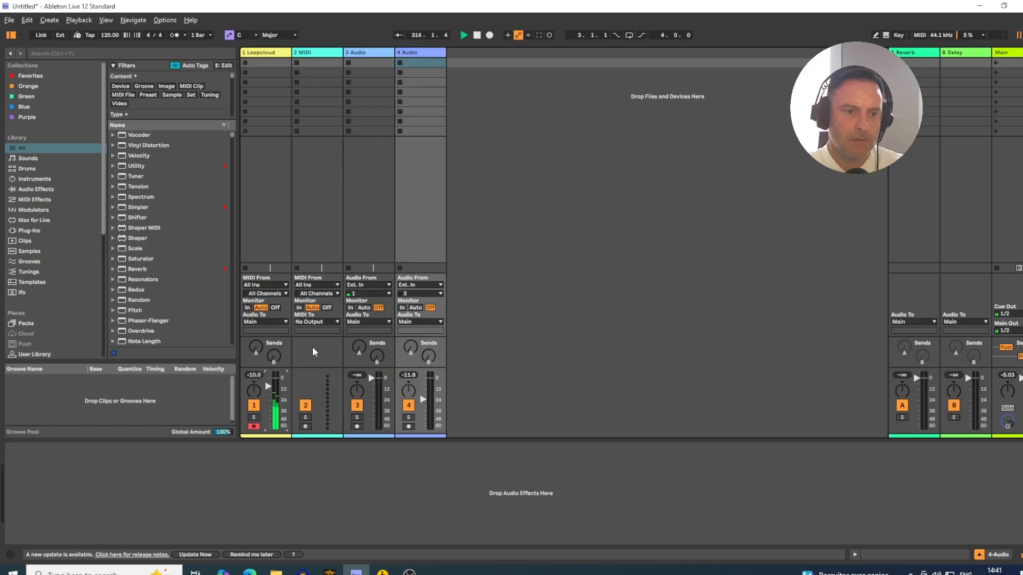
left_click_drag(269, 387, 268, 382)
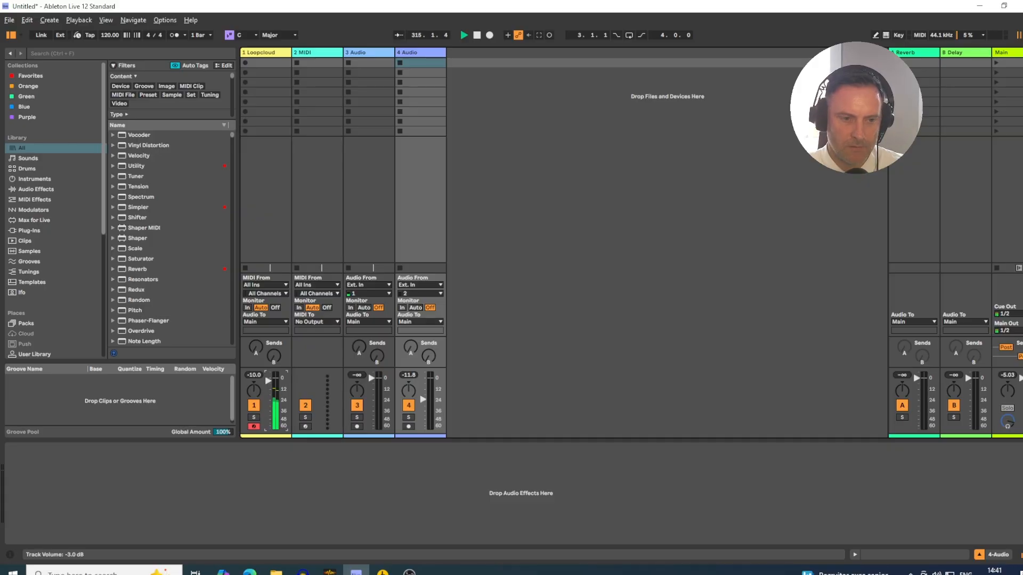
key("alt+Tab")
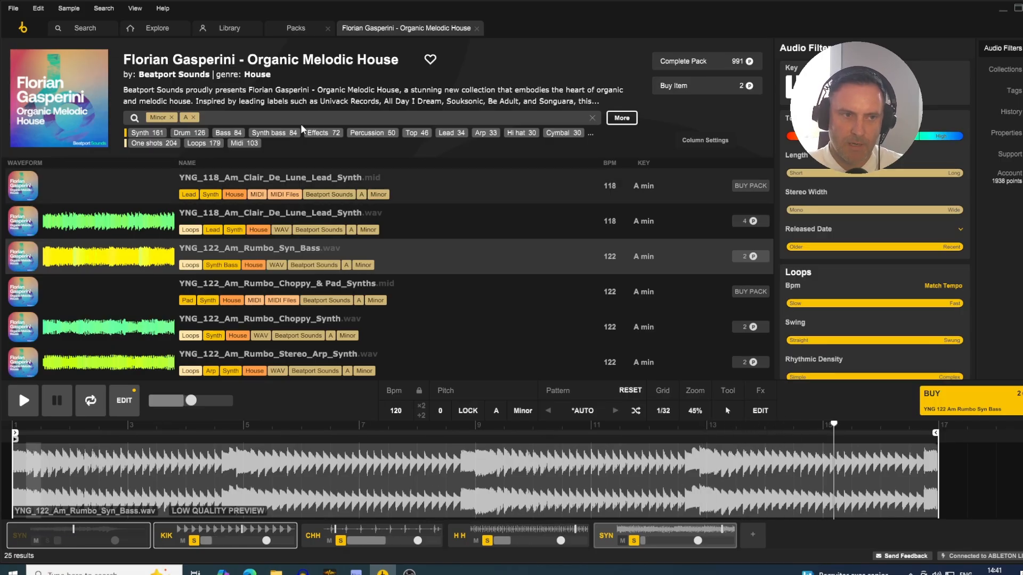
key("space")
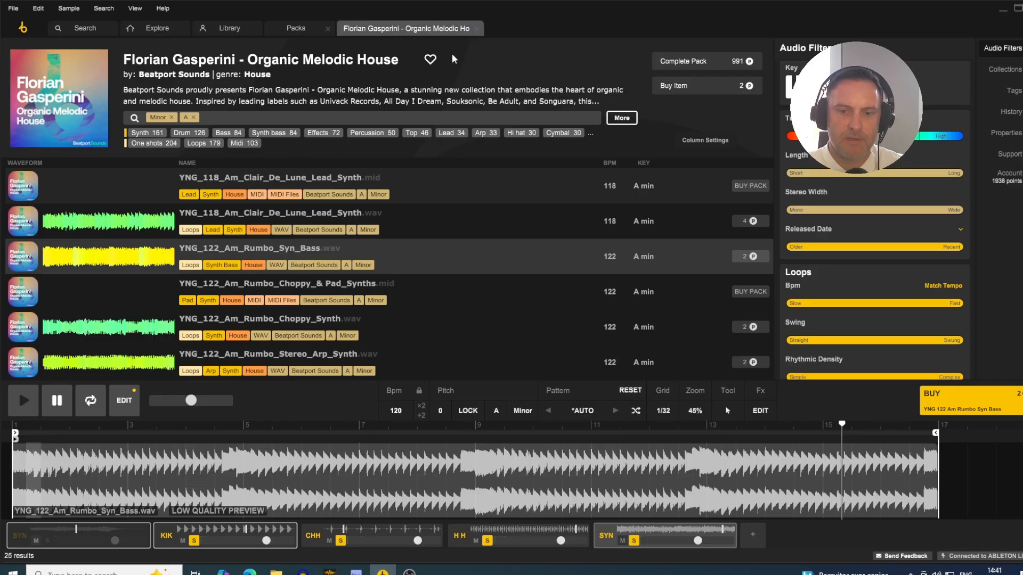
- Add an empty sixth track and close the Florian Gasperini - Organic Melodic House pack
left_click(753, 535)
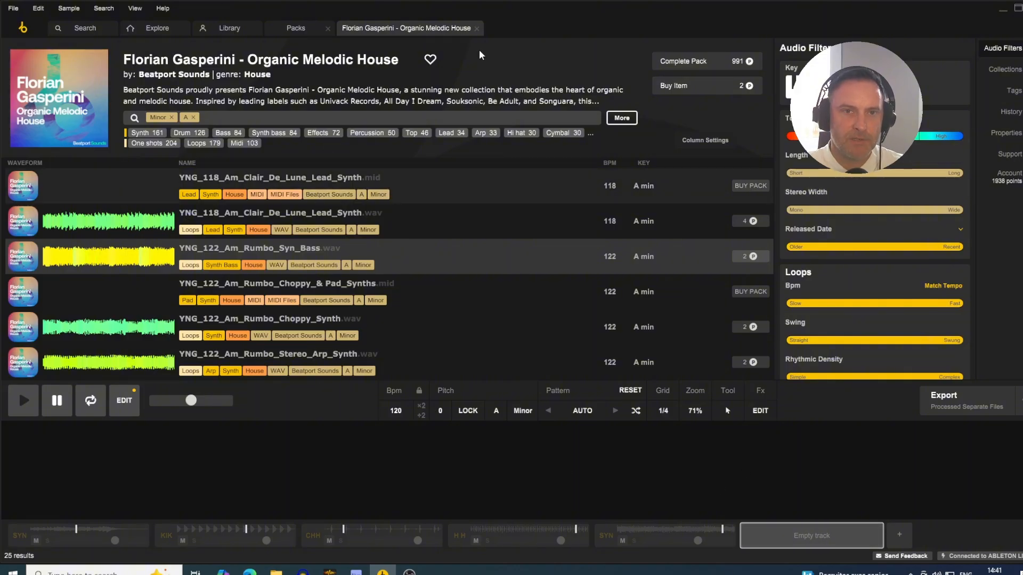
left_click(477, 27)
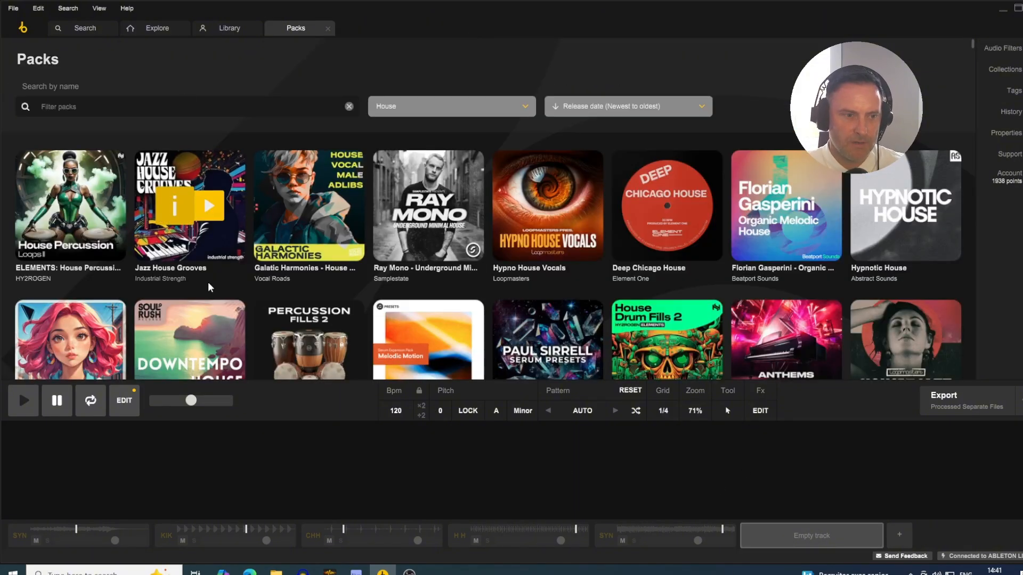
- Browse the House packs and play the demo of the Micro House Drums pack
scroll(222, 271, "down", 2)
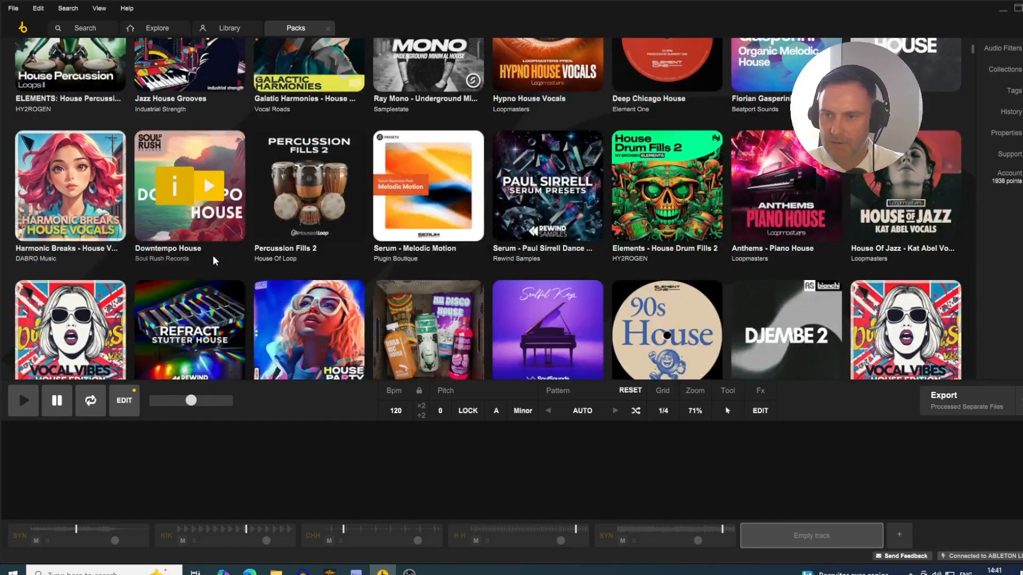
scroll(215, 260, "down", 1)
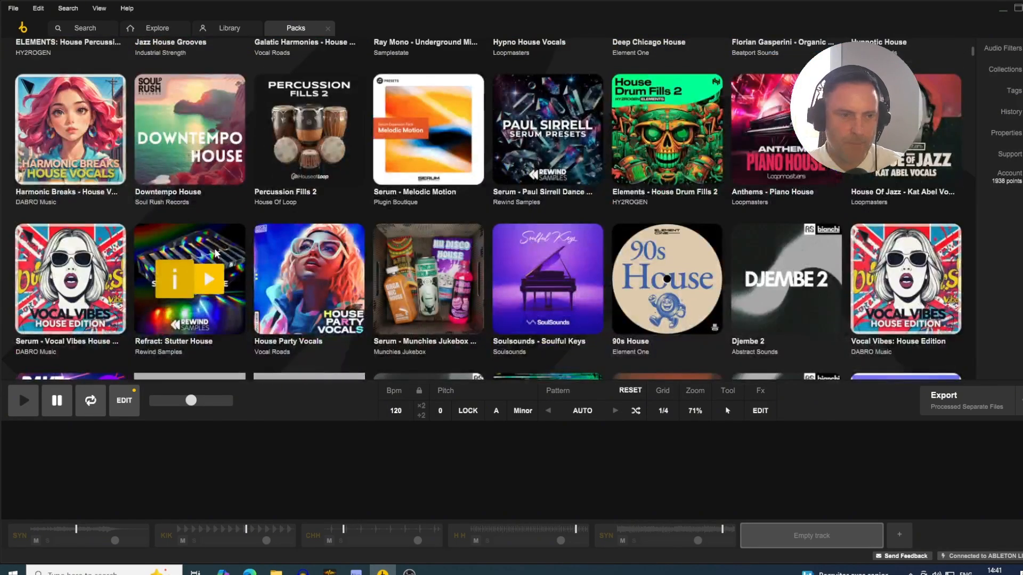
scroll(214, 250, "down", 2)
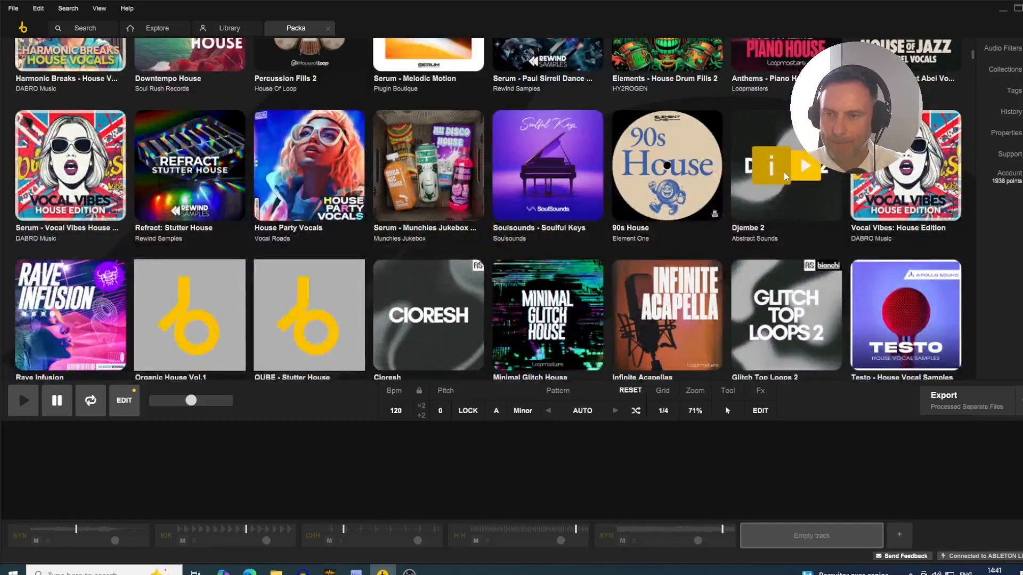
scroll(484, 317, "down", 1)
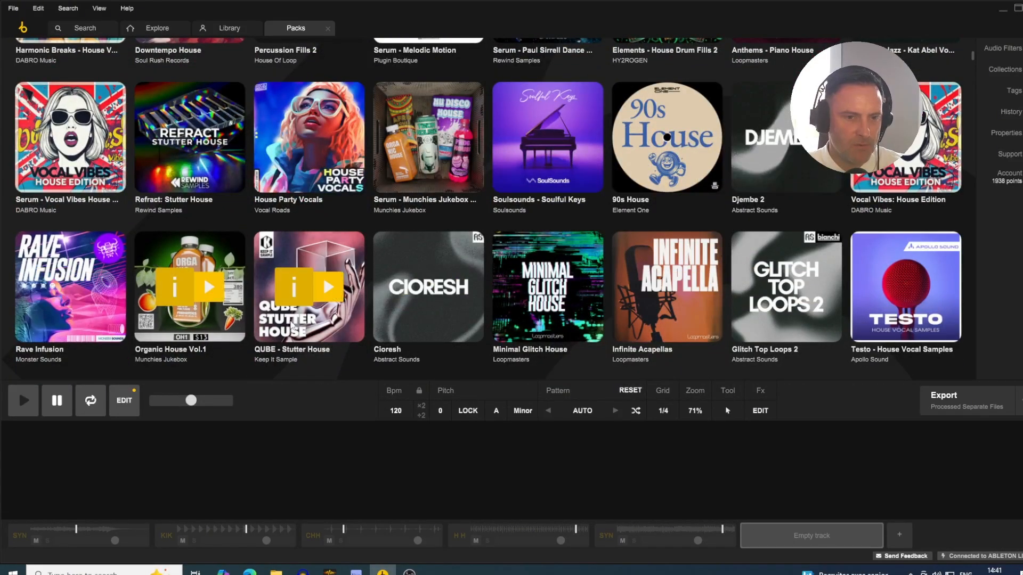
scroll(320, 298, "down", 3)
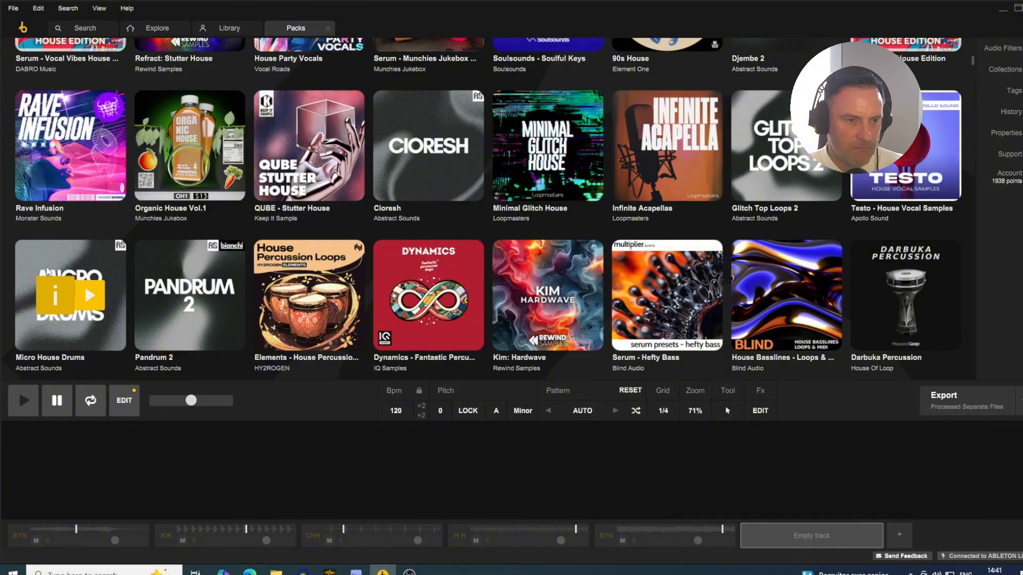
left_click(89, 297)
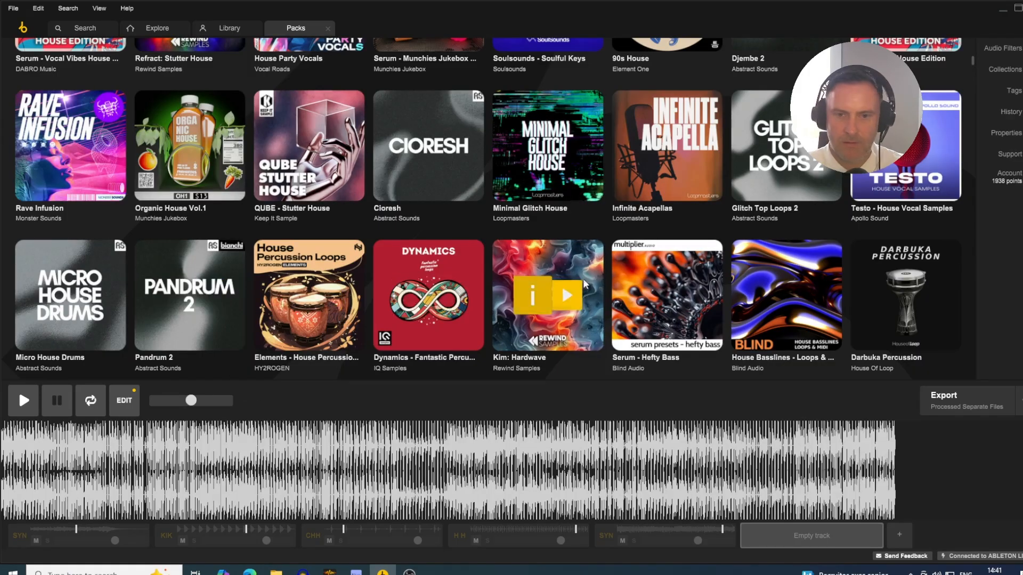
- Look through more House packs and play the demos of Cioresh and QUBE - Stutter House
scroll(588, 265, "down", 1)
scroll(224, 250, "down", 3)
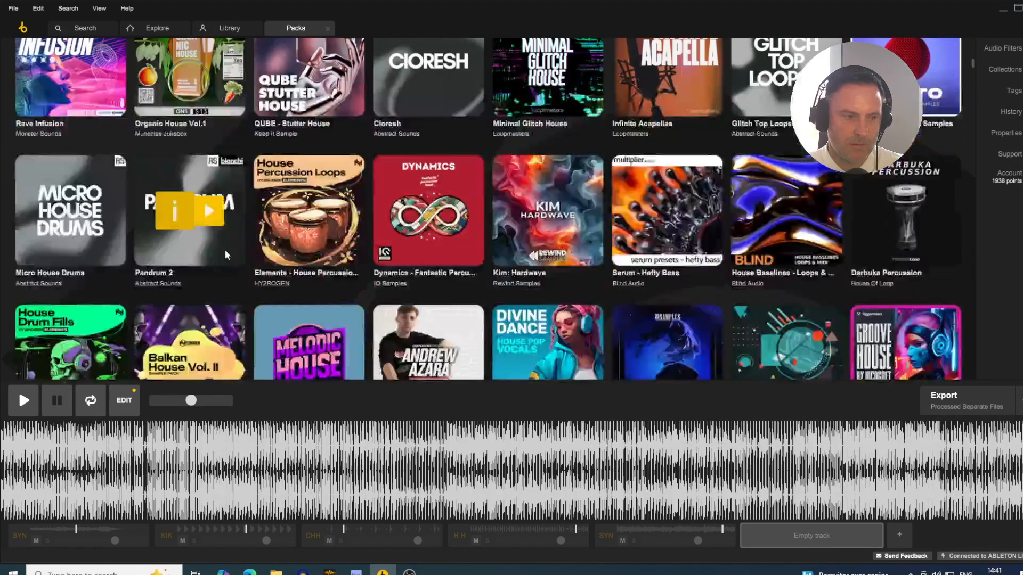
scroll(148, 255, "down", 2)
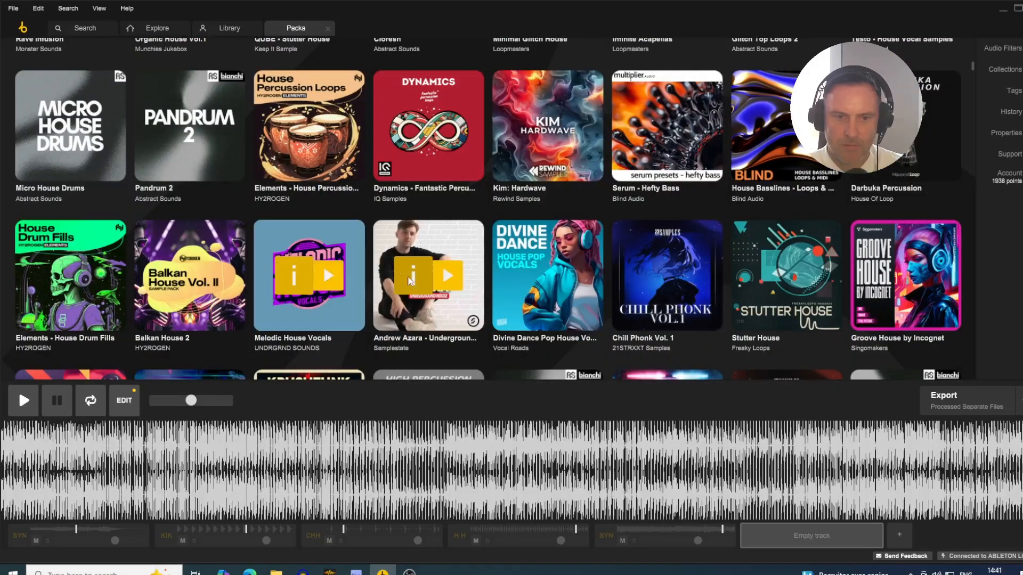
scroll(609, 254, "up", 6)
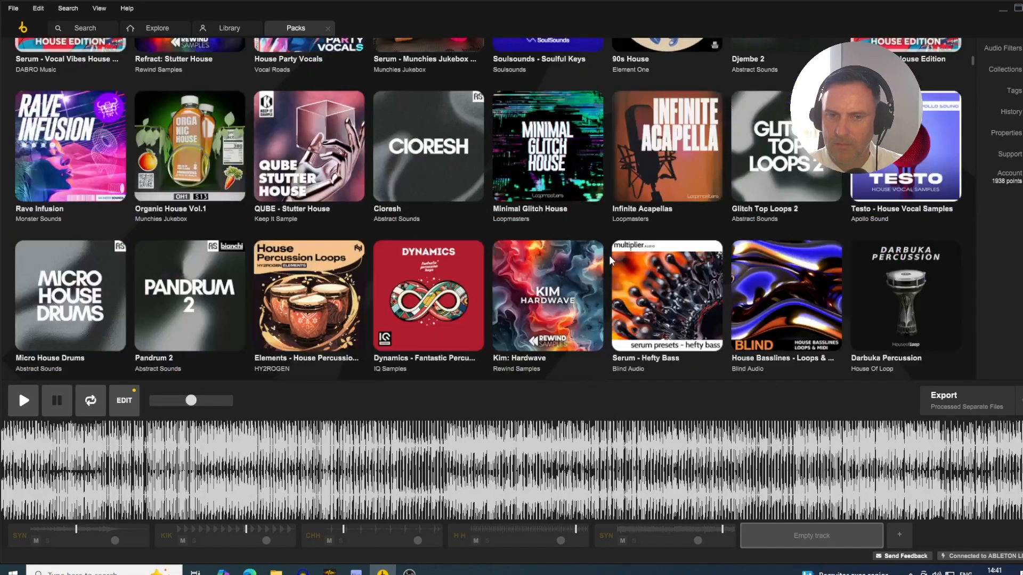
left_click(450, 149)
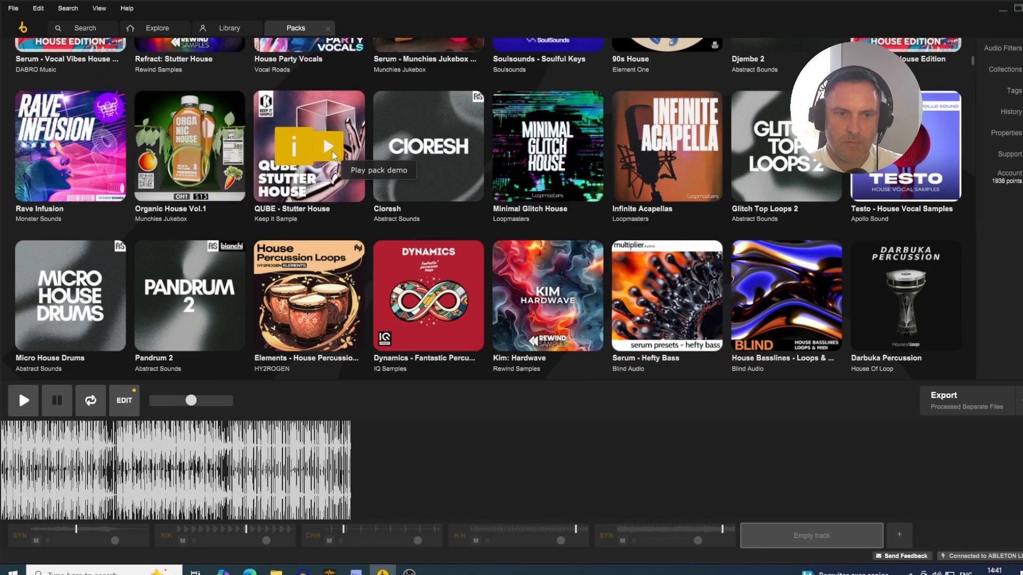
left_click(331, 151)
- Lower Loopcloud's main playback volume while the QUBE - Stutter House demo plays
scroll(105, 198, "up", 5)
scroll(105, 199, "up", 2)
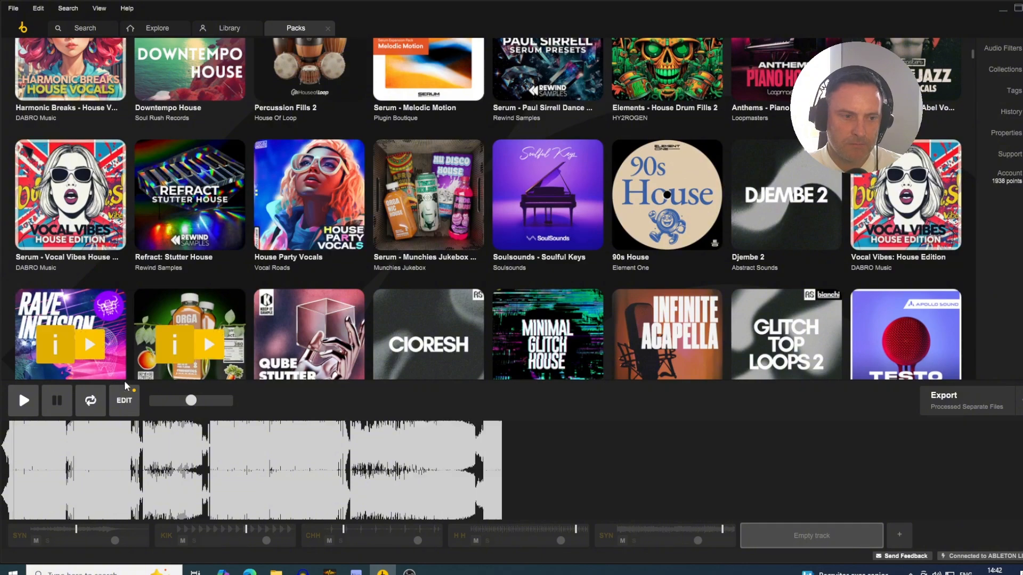
left_click_drag(191, 400, 166, 403)
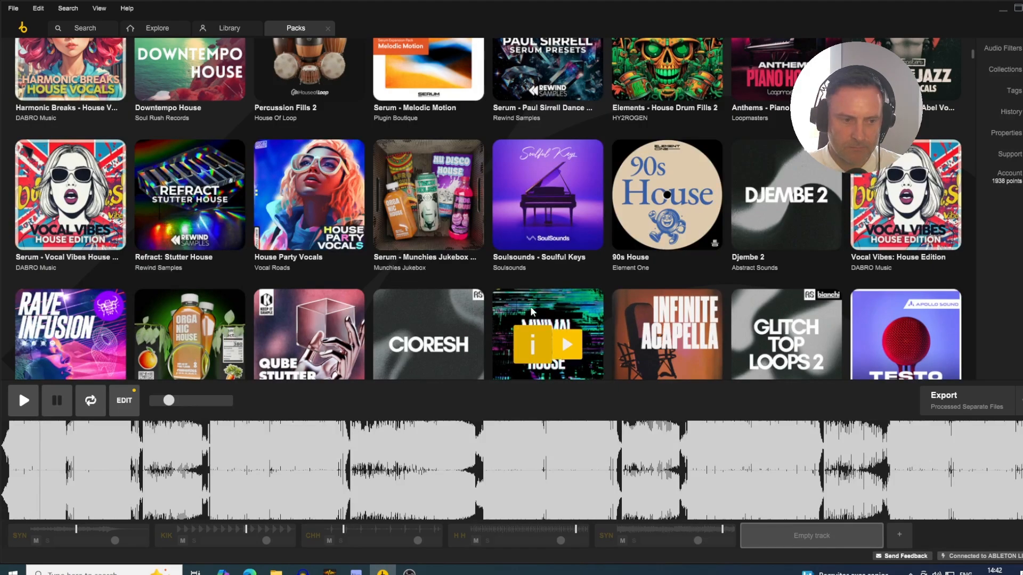
- Return to the newest House packs and play the demo of Ray Mono - Underground Minimal House
scroll(453, 314, "down", 2)
scroll(469, 240, "up", 4)
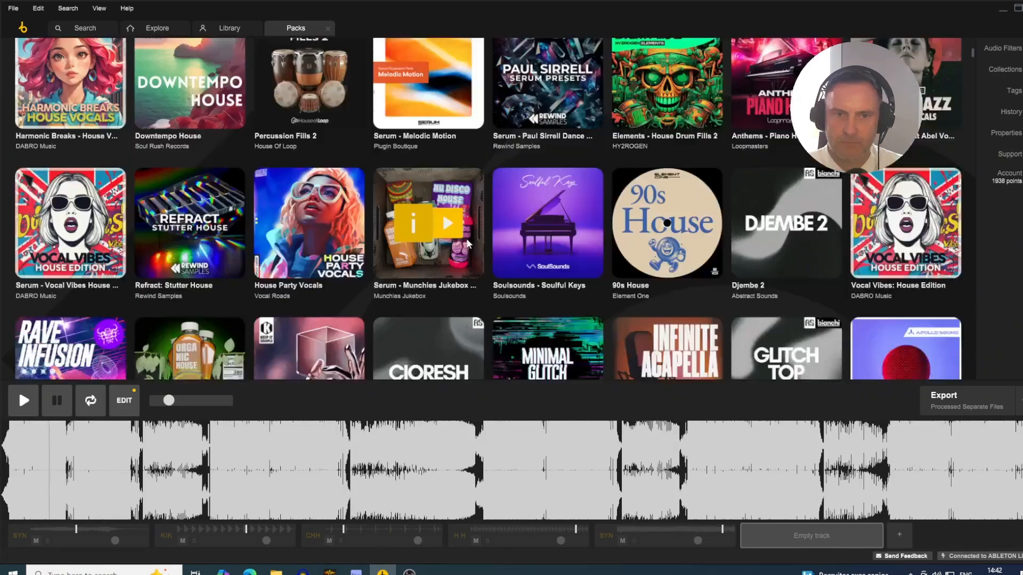
mouse_move(430, 257)
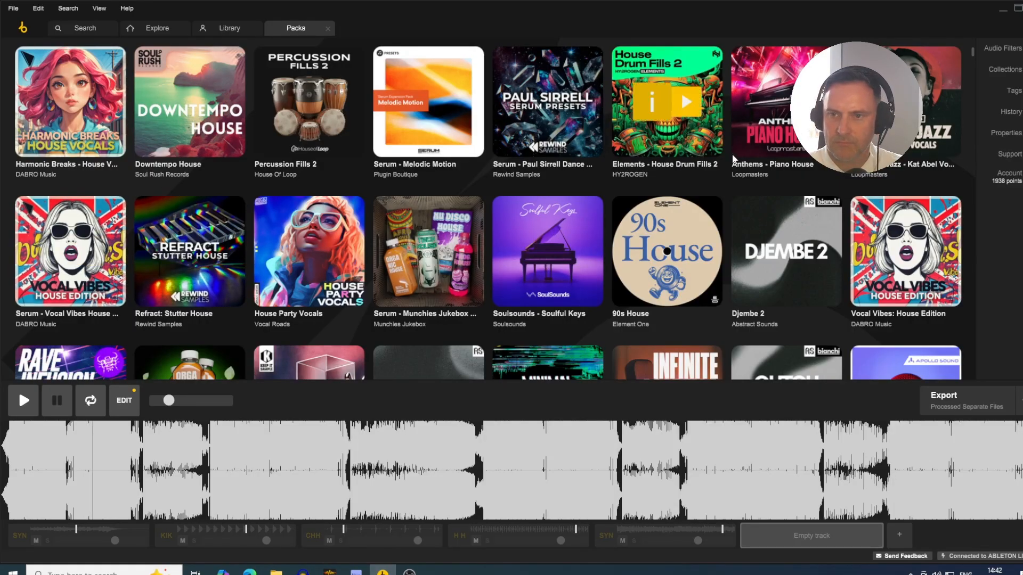
scroll(533, 181, "up", 1)
scroll(371, 205, "up", 2)
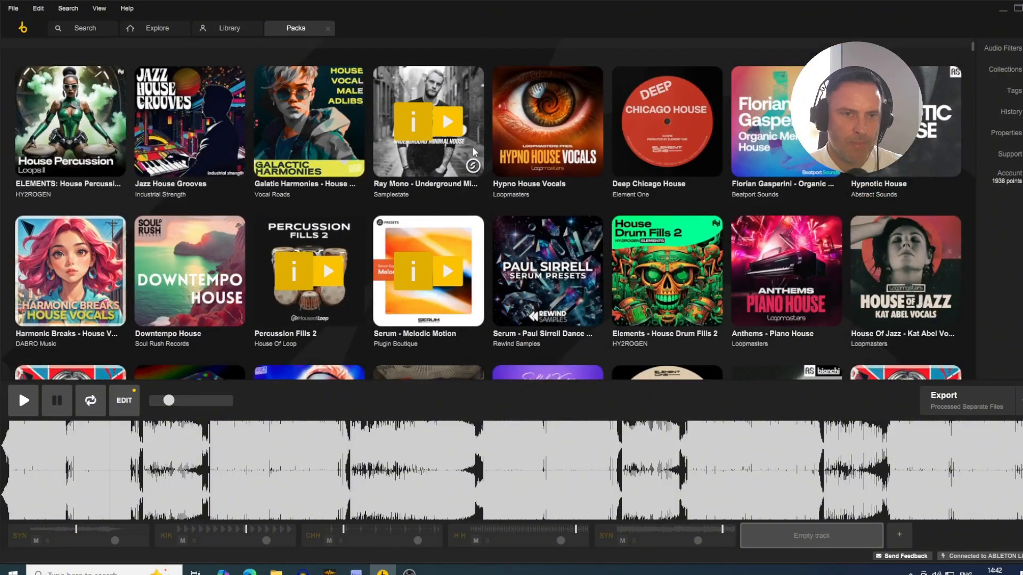
left_click(449, 125)
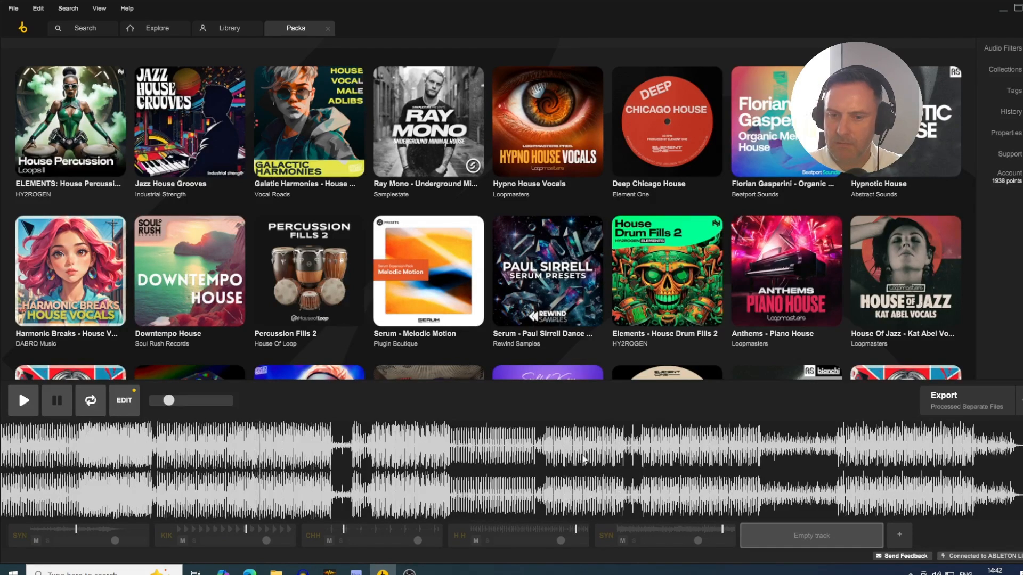
- Open the Ray Mono - Underground Minimal House pack and filter its samples to hi hat loops
mouse_move(407, 331)
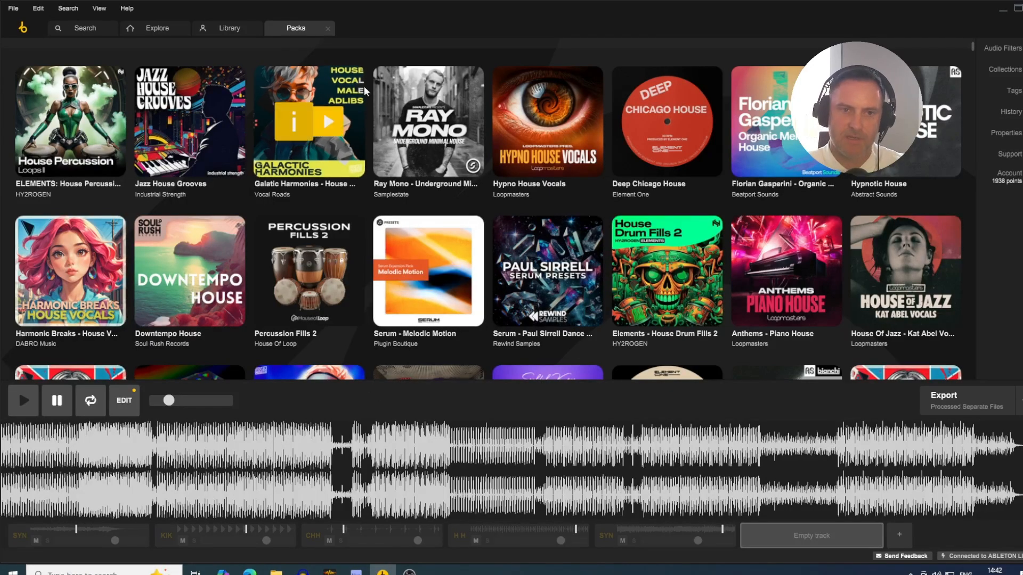
left_click(397, 161)
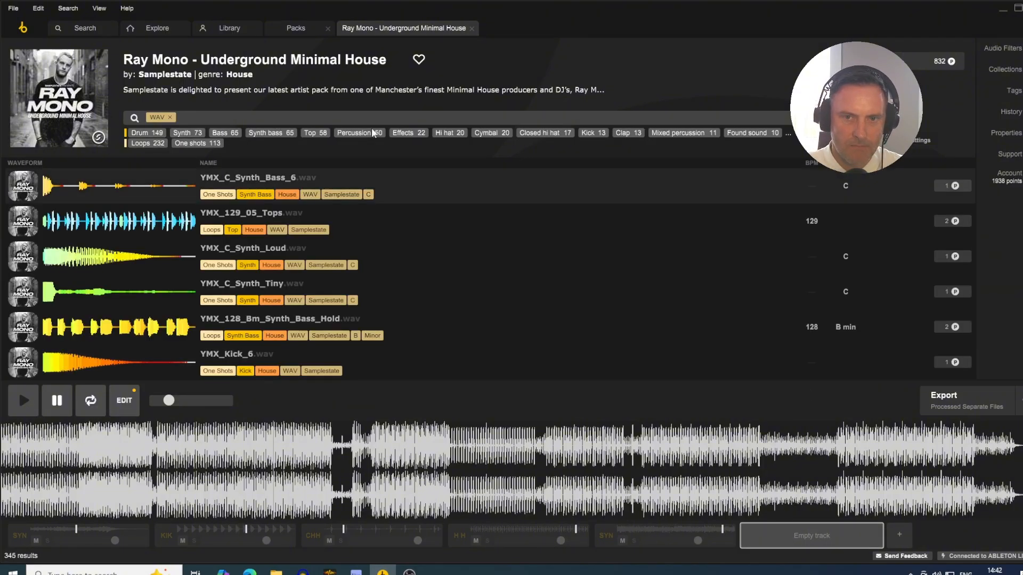
left_click(437, 133)
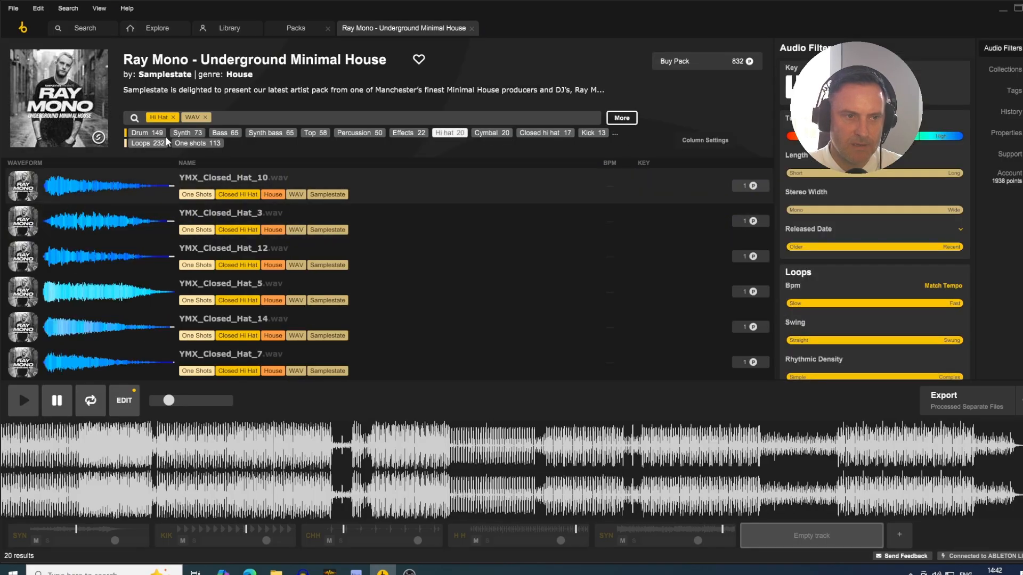
left_click(146, 143)
- Audition the pack's three hi hat loops on the empty track, ending with YMX_129_02_Hats loaded
left_click(103, 185)
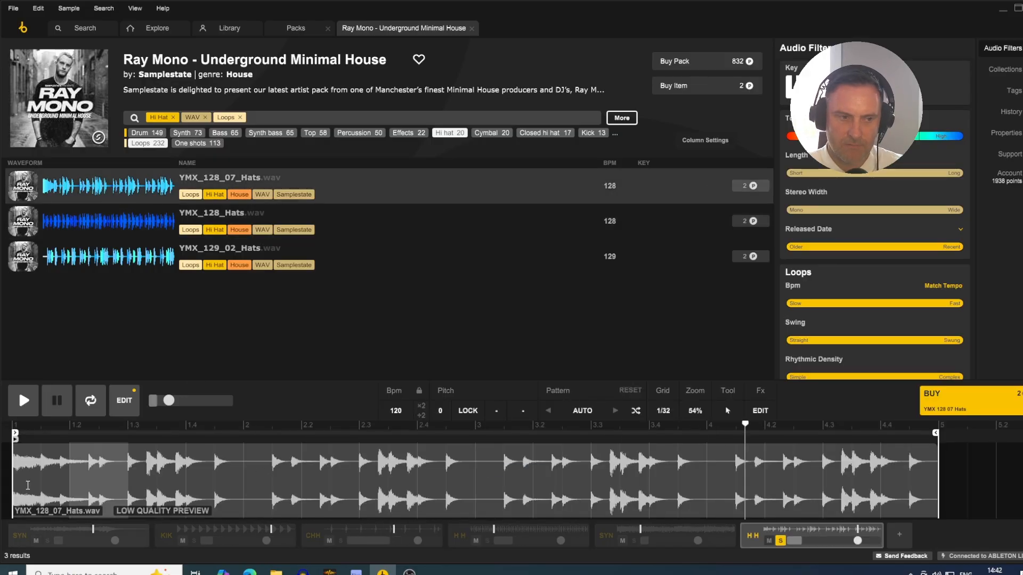
left_click(150, 223)
key("Down")
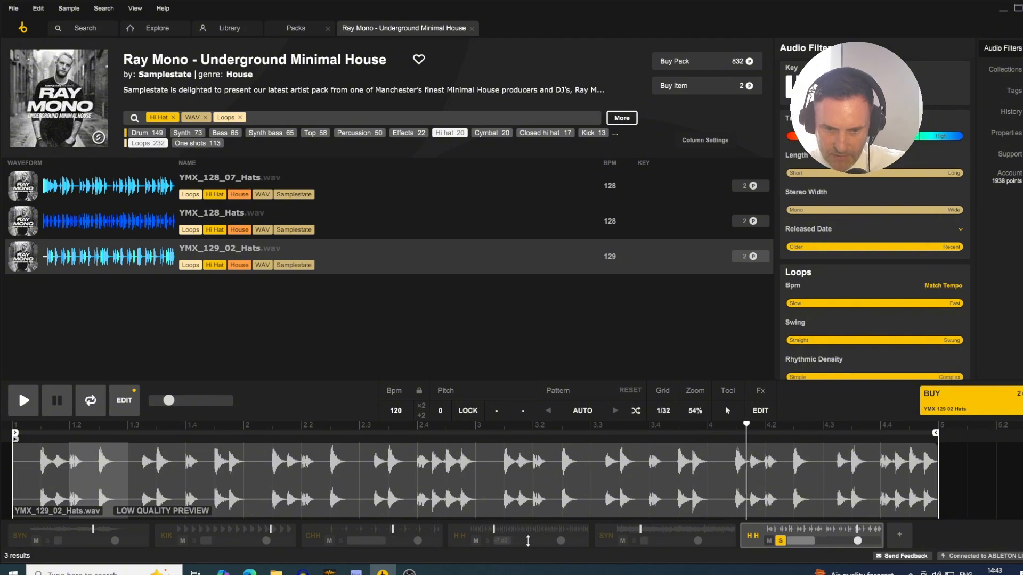
- Solo the existing hi hat, closed hi hat and A minor synth tracks alongside the new hat loop, and slightly lower the new loop's volume
left_click(474, 548)
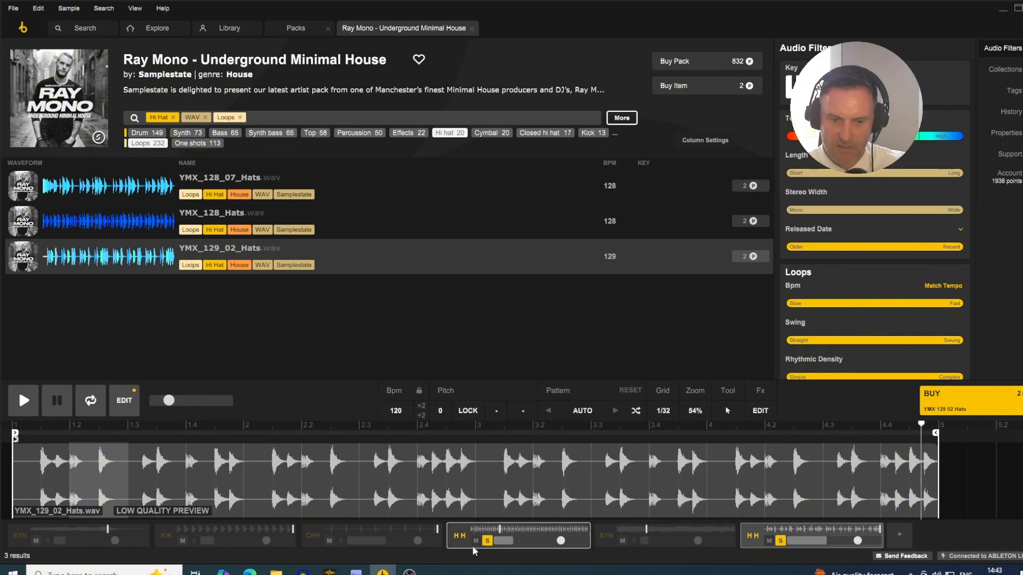
left_click(340, 541)
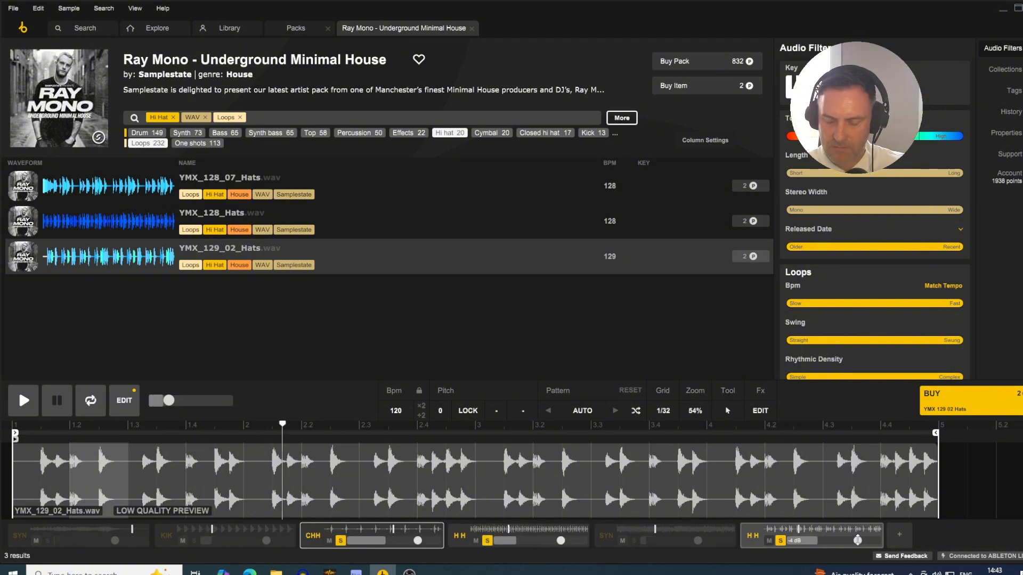
left_click_drag(858, 541, 853, 541)
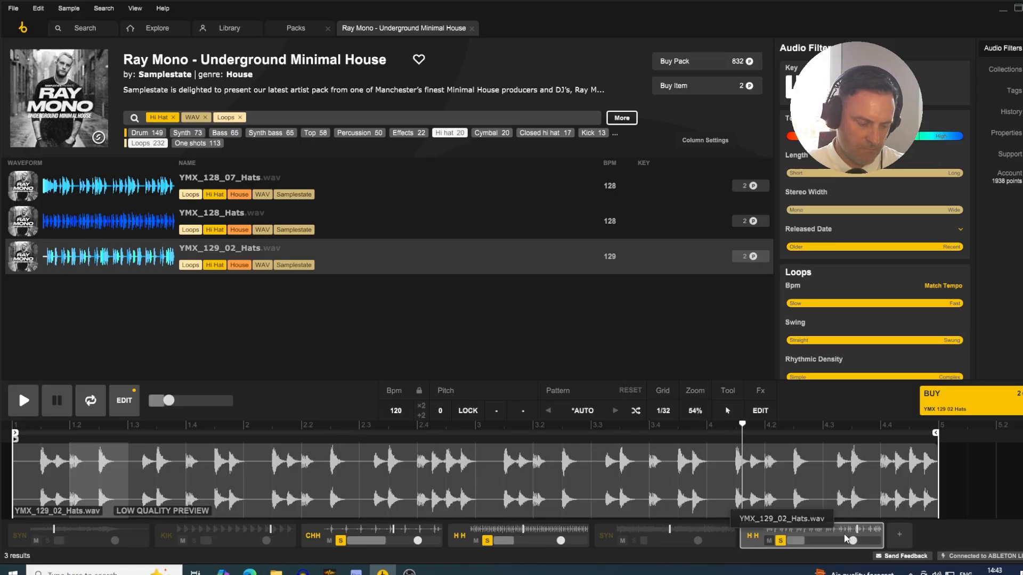
left_click(640, 543)
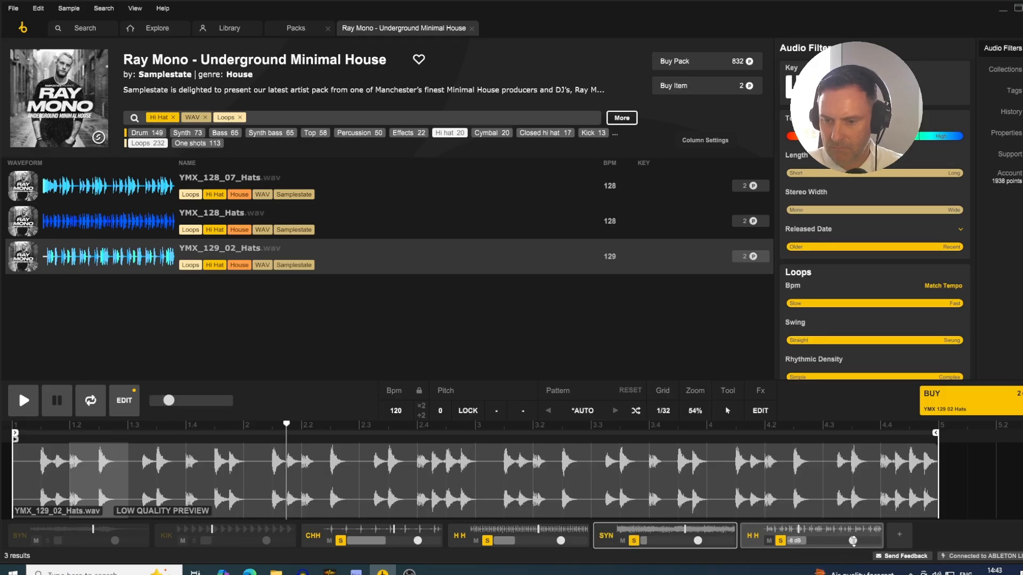
left_click_drag(856, 541, 854, 541)
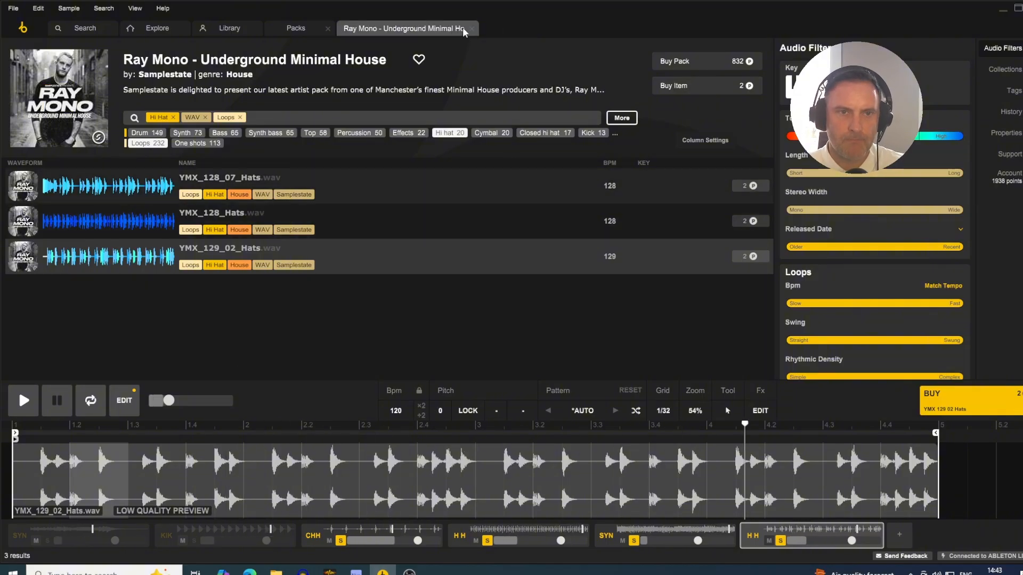
- Search the whole store for HAT and restrict the results to WAV loops
left_click(78, 27)
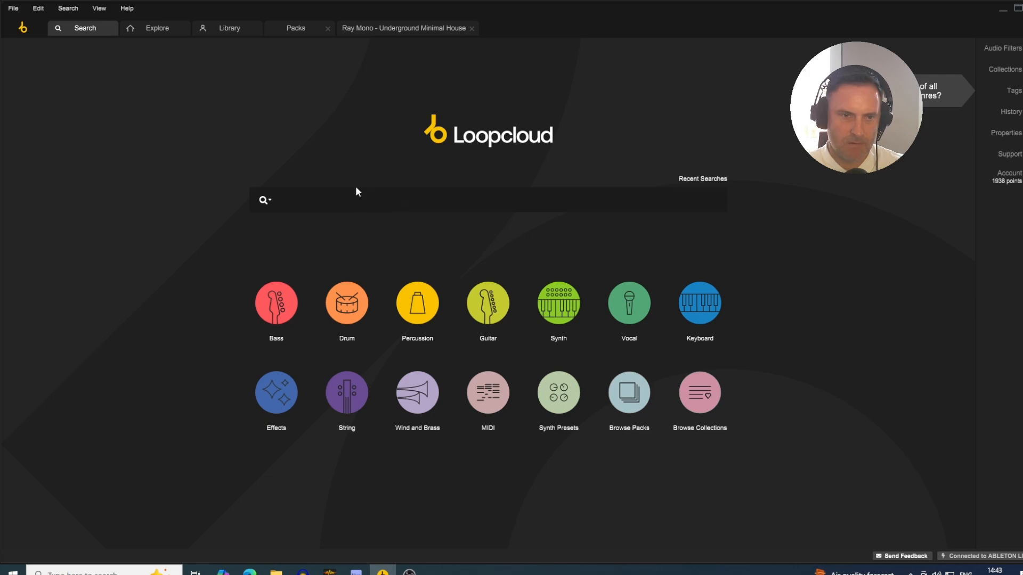
type("HAT")
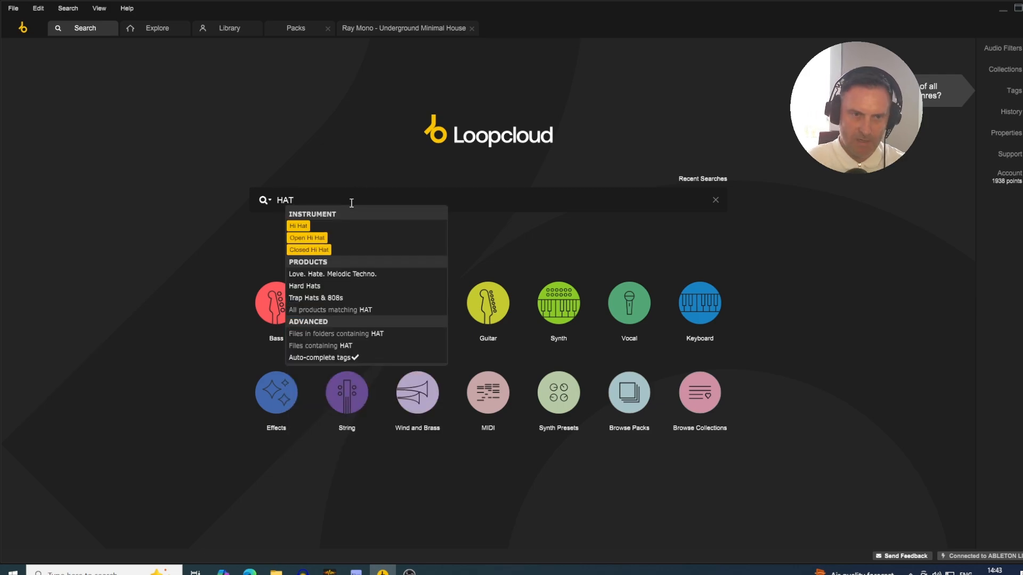
key("Return")
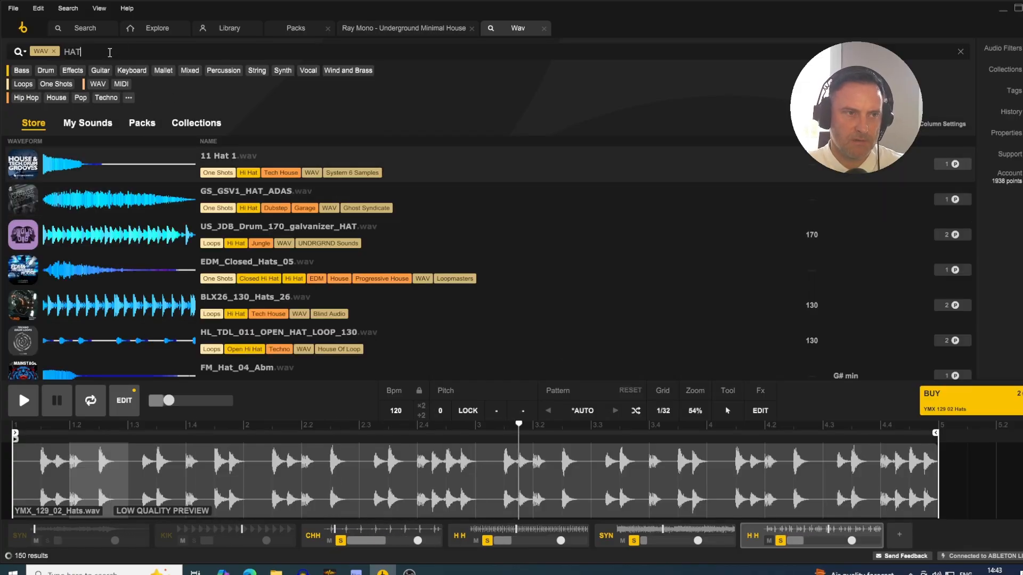
left_click(22, 84)
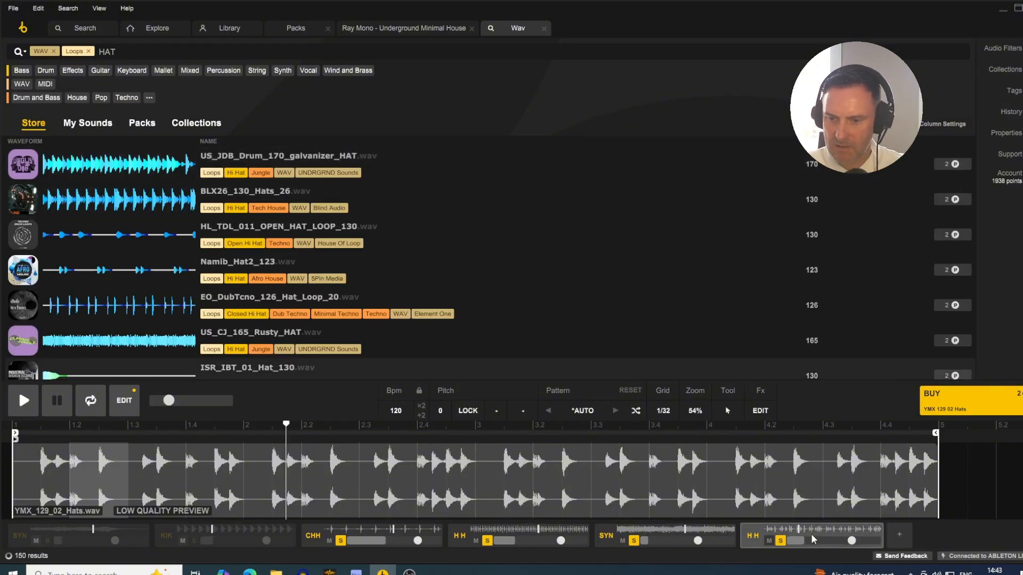
- Audition the hat loops from BLX26_130_Hats_26 onward on the newest hat track, loading Namib_Hat2_123 in place of the Ray Mono loop
left_click(112, 197)
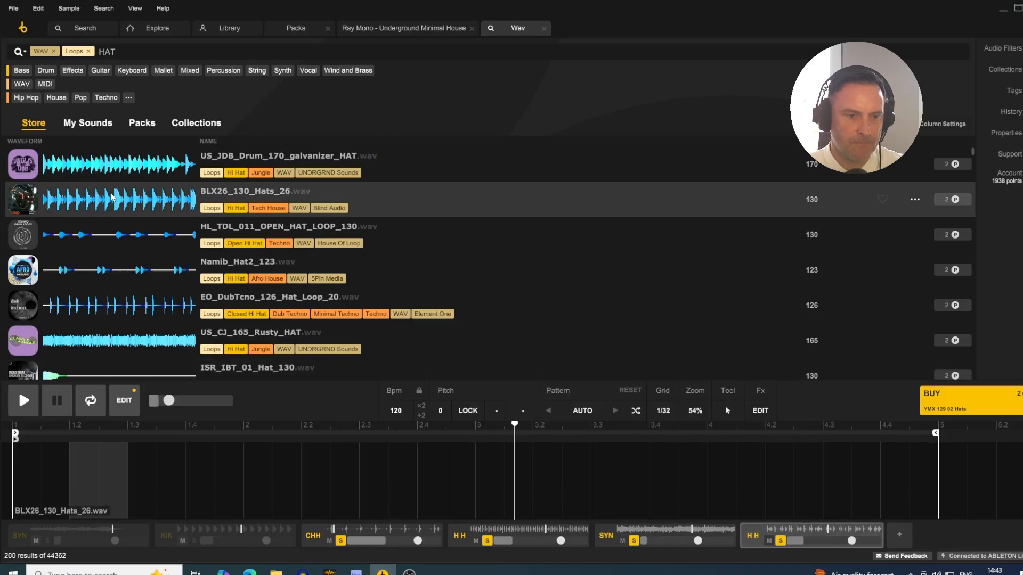
key("Down")
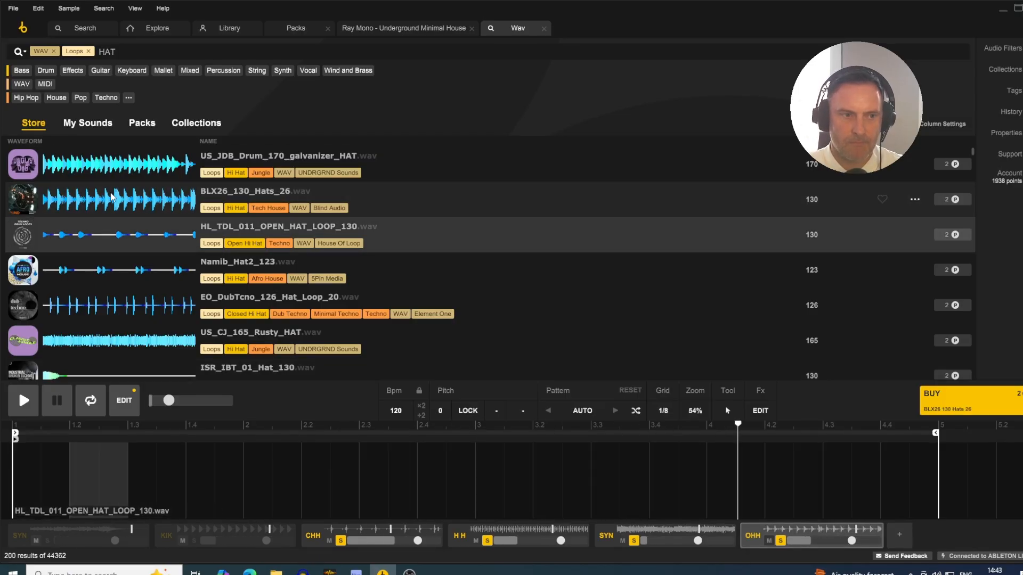
key("Down")
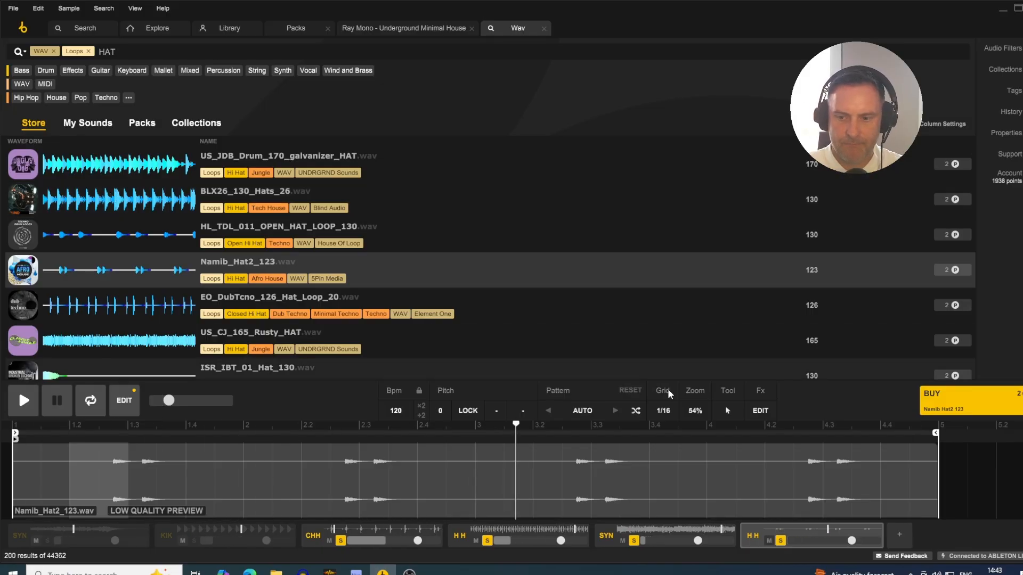
- Add another empty track and audition further hat loops on it, from US_UTH_Drum_123_feki_HATS to GS_GHOSTV2_140_DRMLP_HX_HAT
left_click(898, 535)
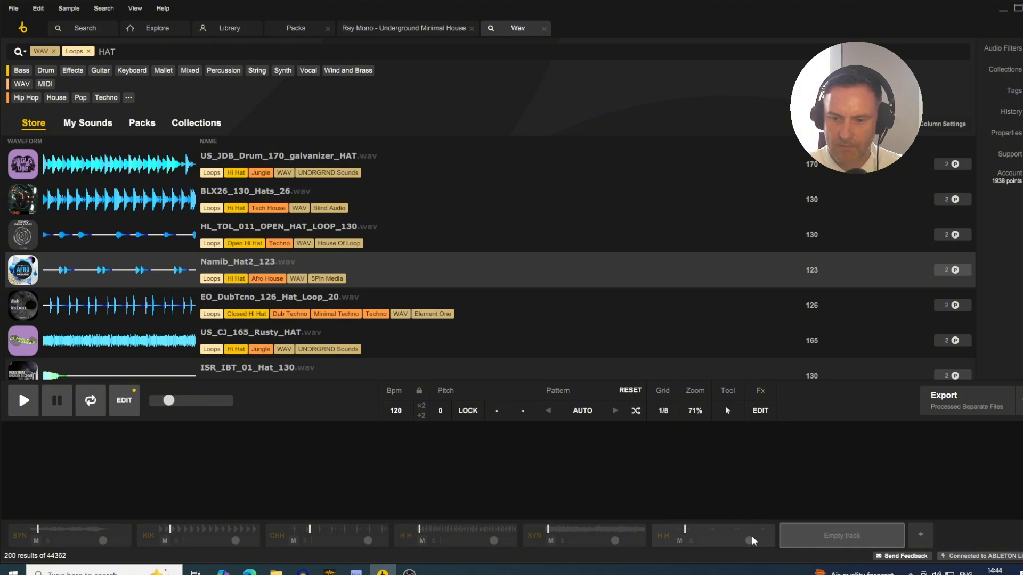
scroll(118, 299, "down", 10)
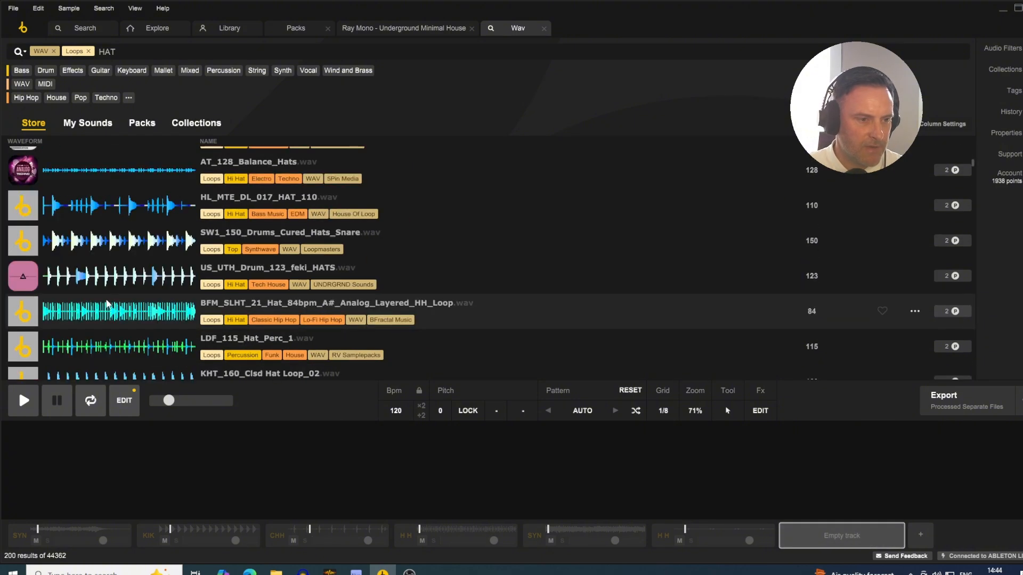
left_click(104, 288)
key("Down")
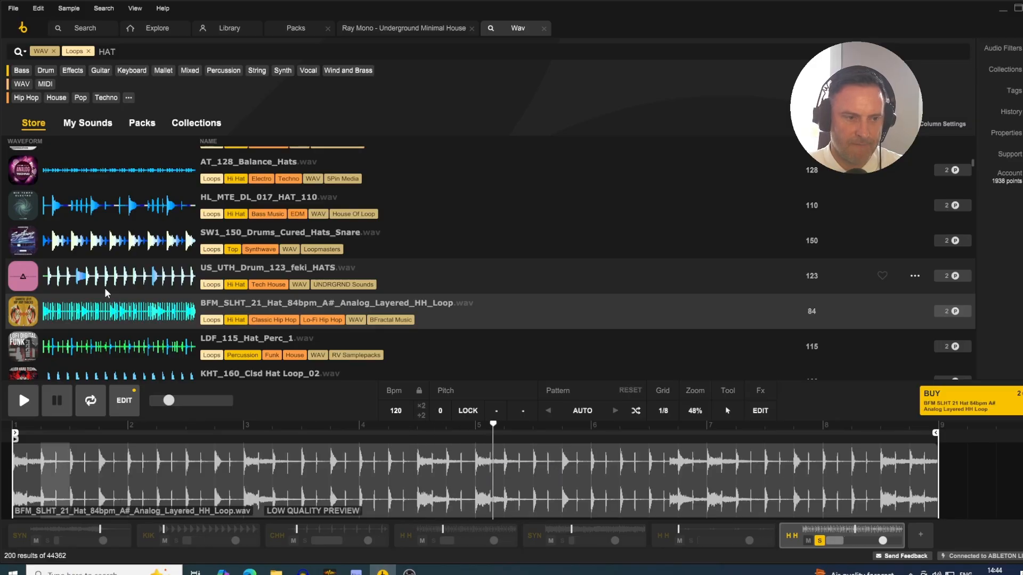
key("Down")
key("Down")
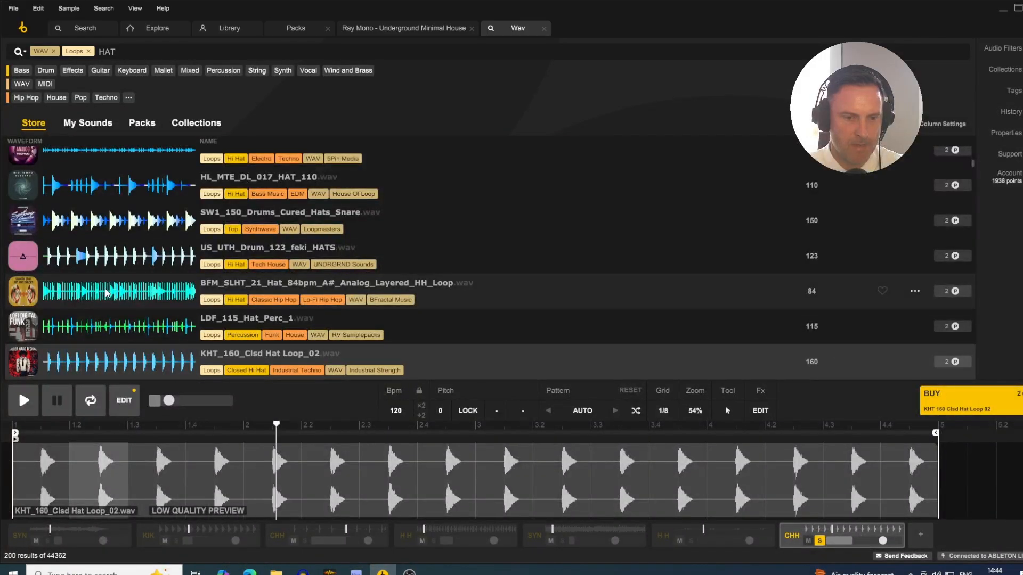
key("Down")
key("Down")
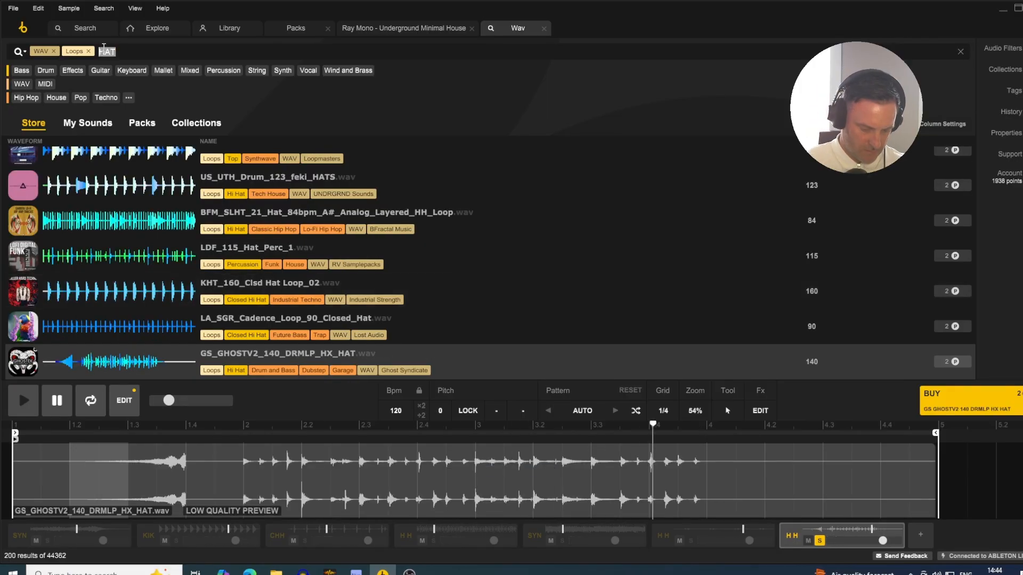
- Replace the HAT search with the House genre tag and audition the loops from RUSH_126_Emin_Synth_Lead_Loop_01 to YDN_114_Gnu_Drums_Full_4
type("HOUSE")
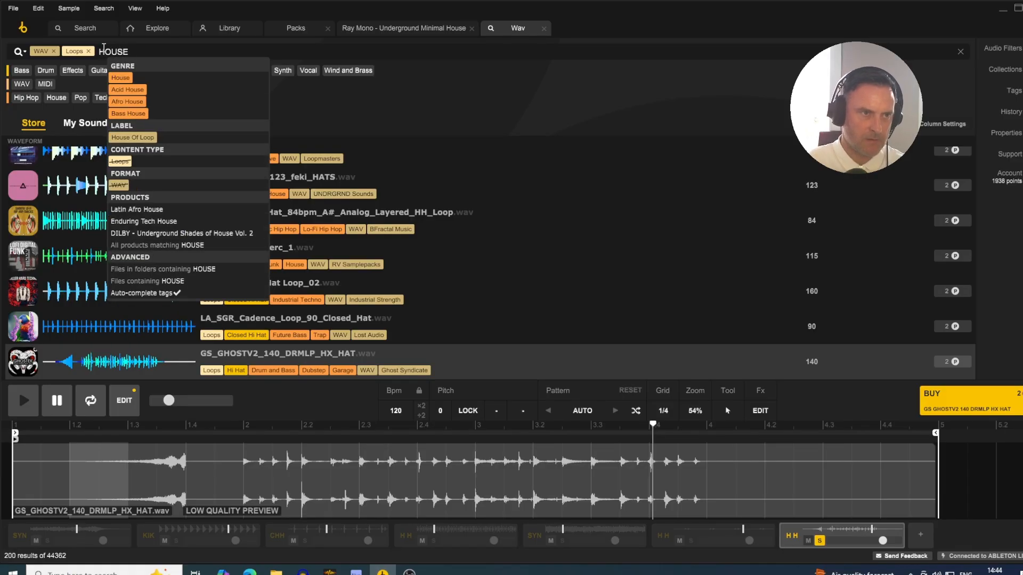
left_click(120, 78)
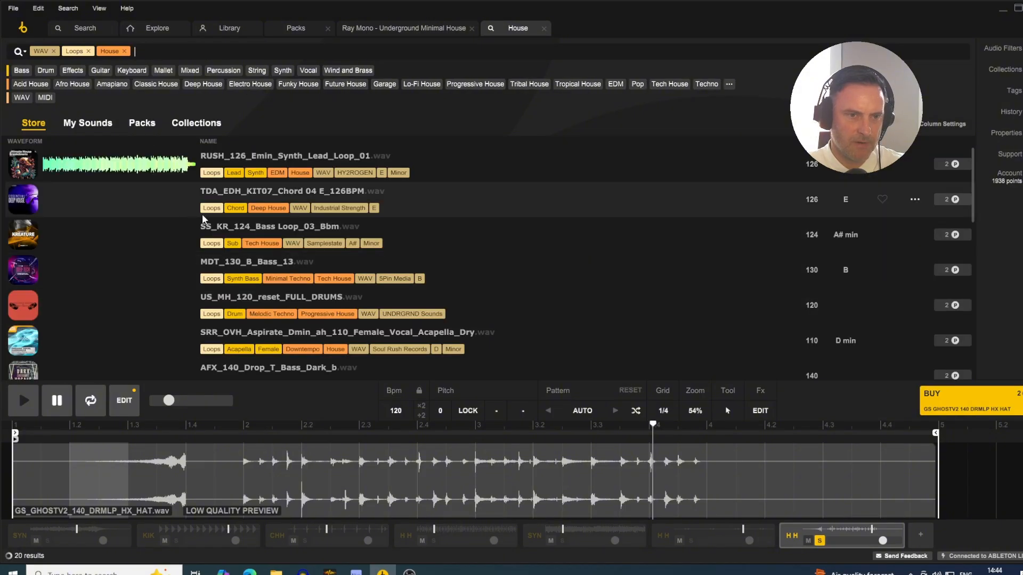
left_click(106, 170)
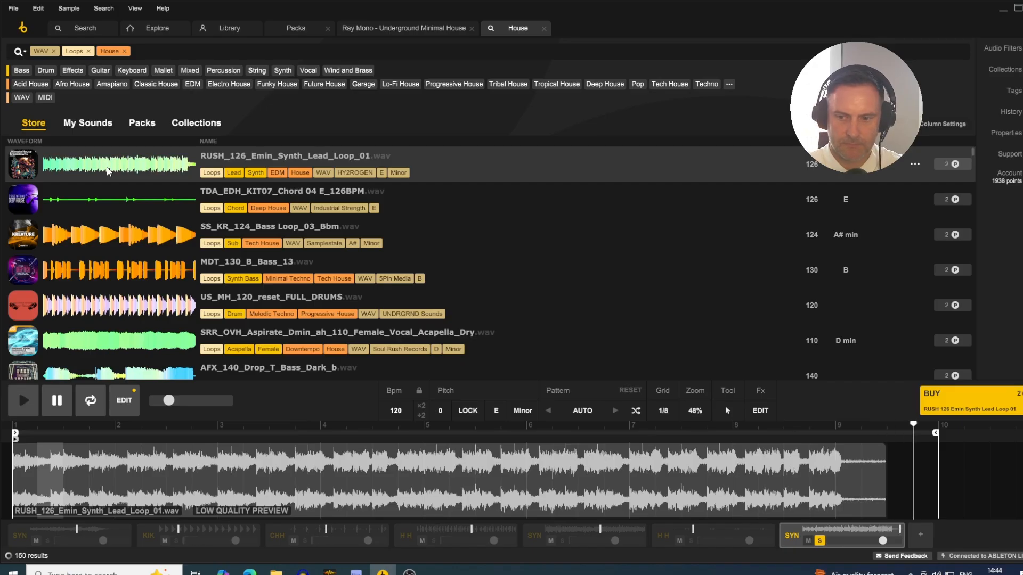
key("Down")
key("Down")
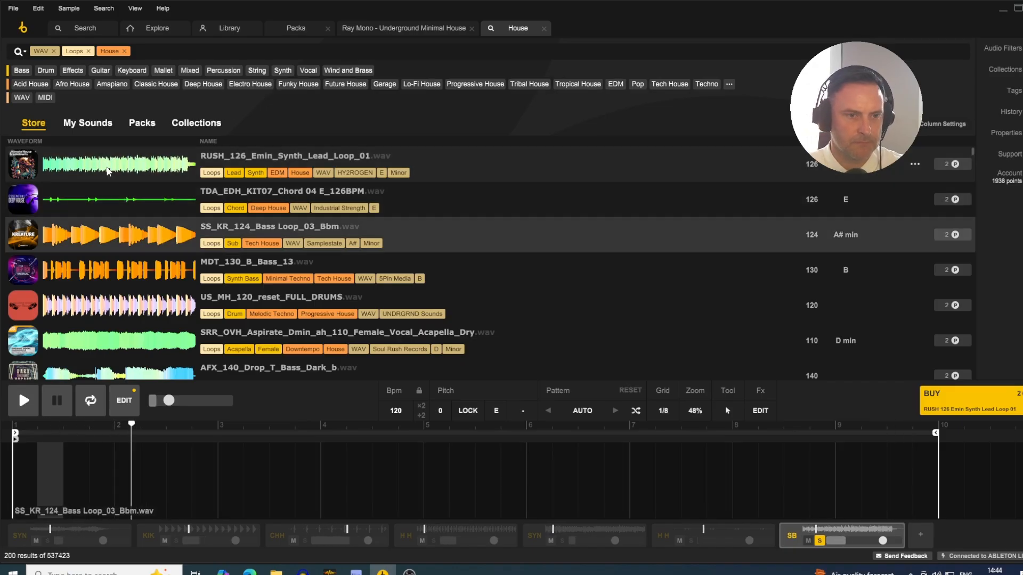
key("Down")
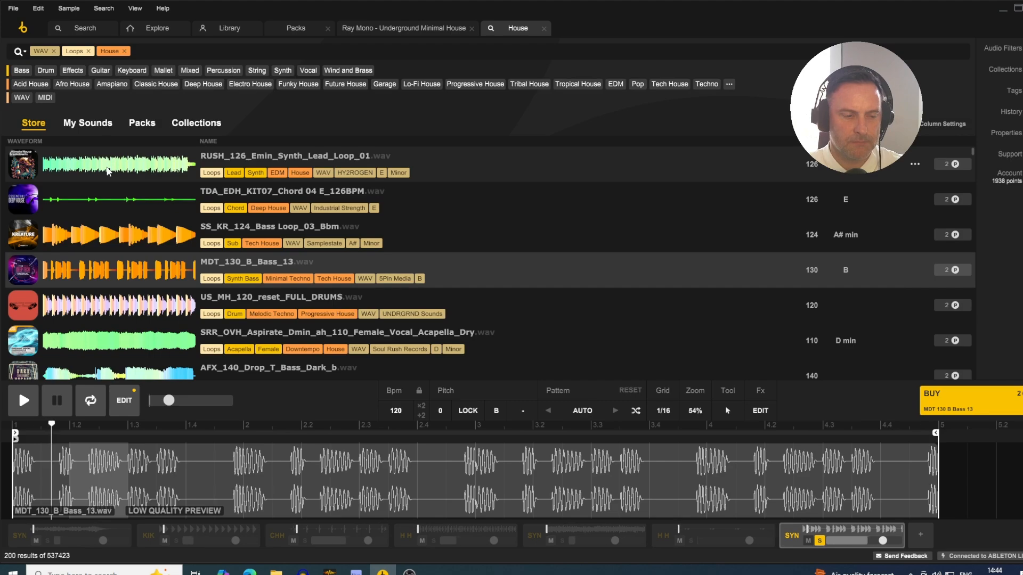
key("Down")
key("Down")
key("Down")
key("Down")
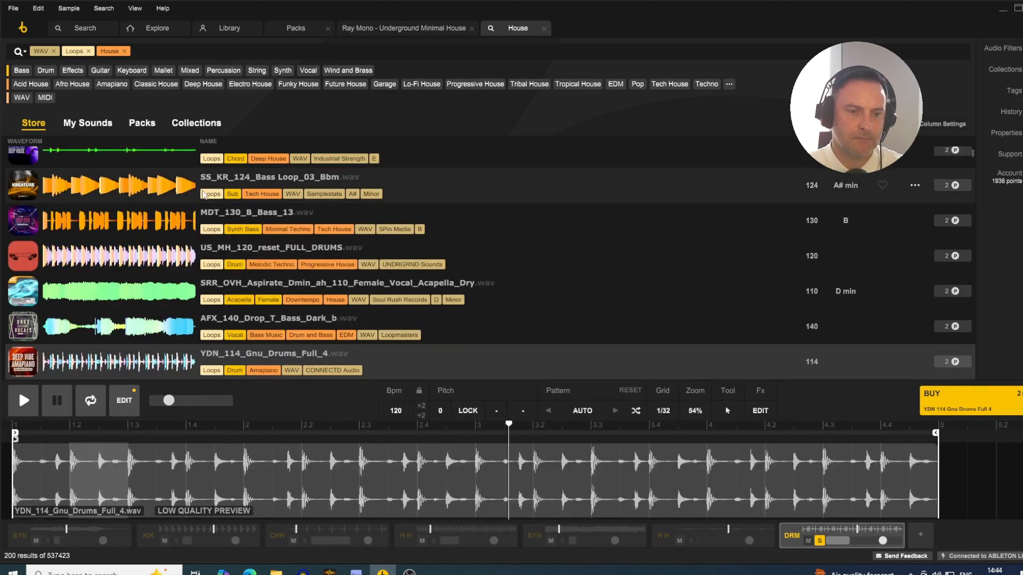
- Narrow the House loop search with the Percussion instrument tag
left_click(160, 51)
type("PERC")
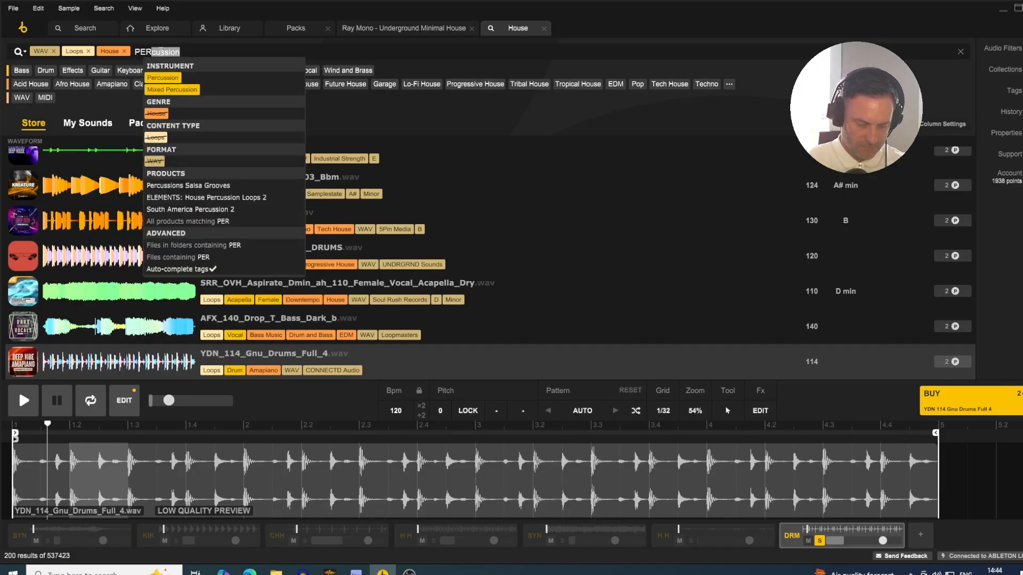
left_click(163, 79)
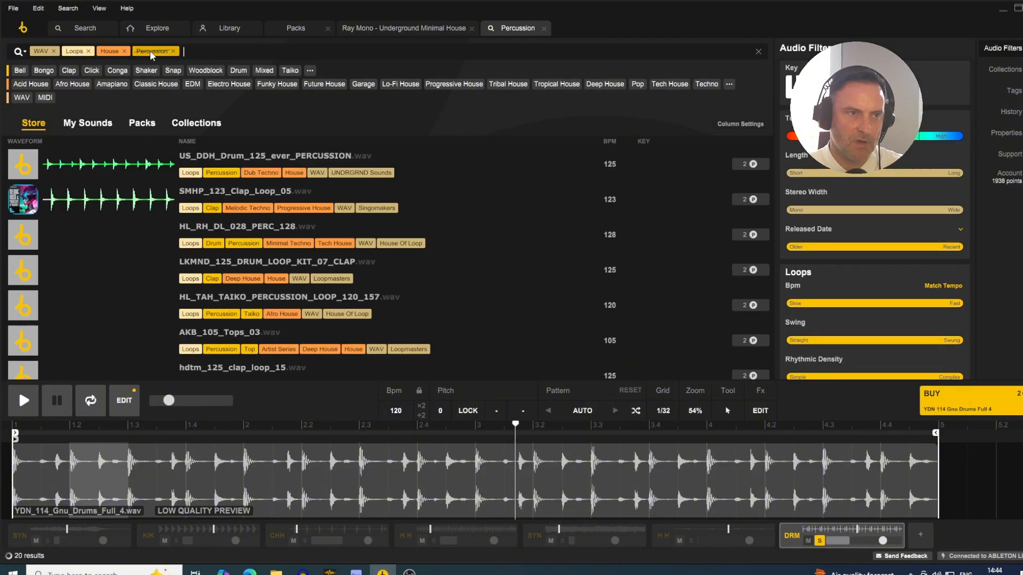
- Audition the House percussion loops one after another, from HL_RH_DL_028_PERC_128 through to GS_DSLT2_139_Mixed_Perc
left_click(100, 244)
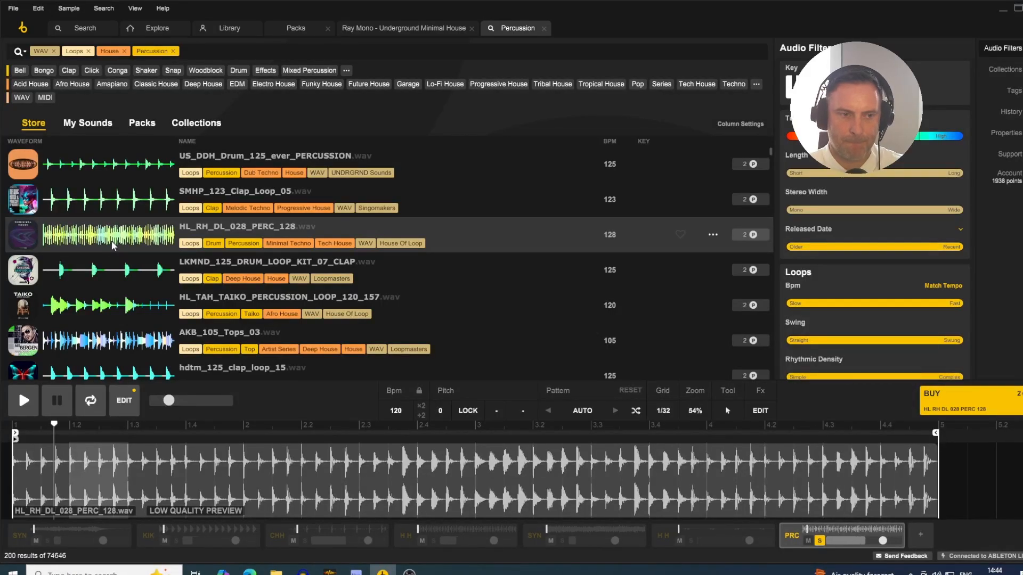
key("Down")
key("Down")
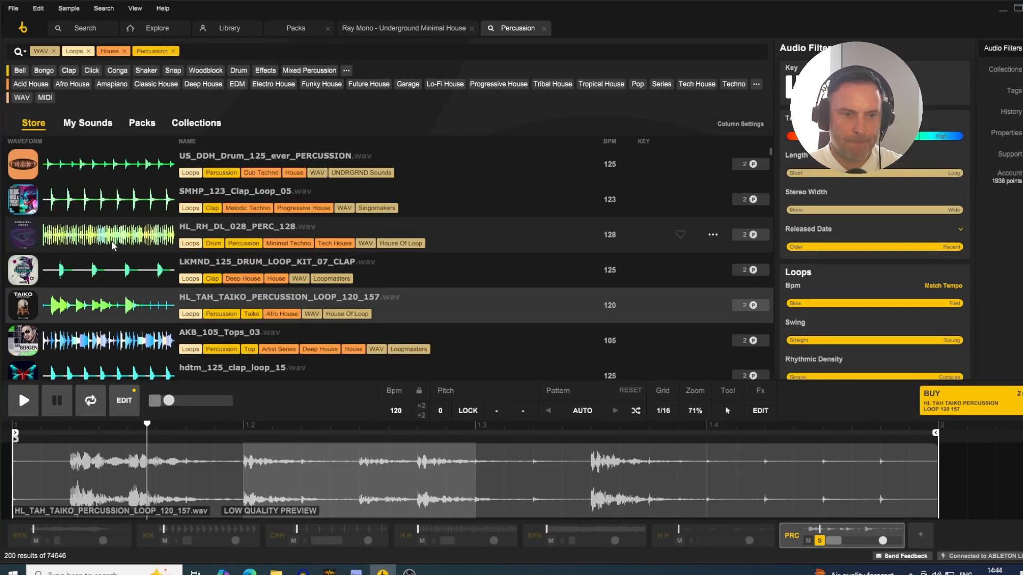
key("Down")
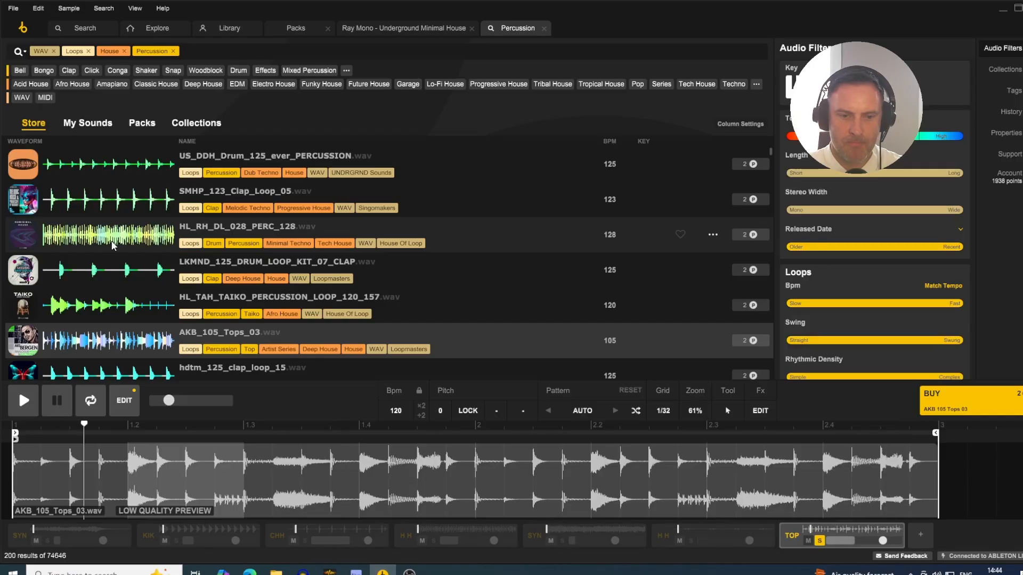
key("Down")
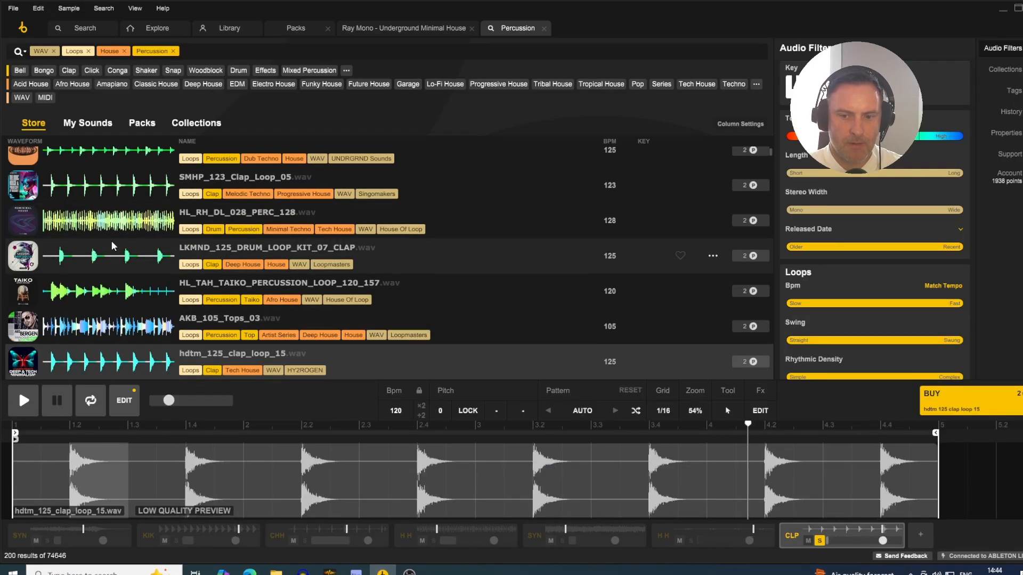
key("Down")
key("Down")
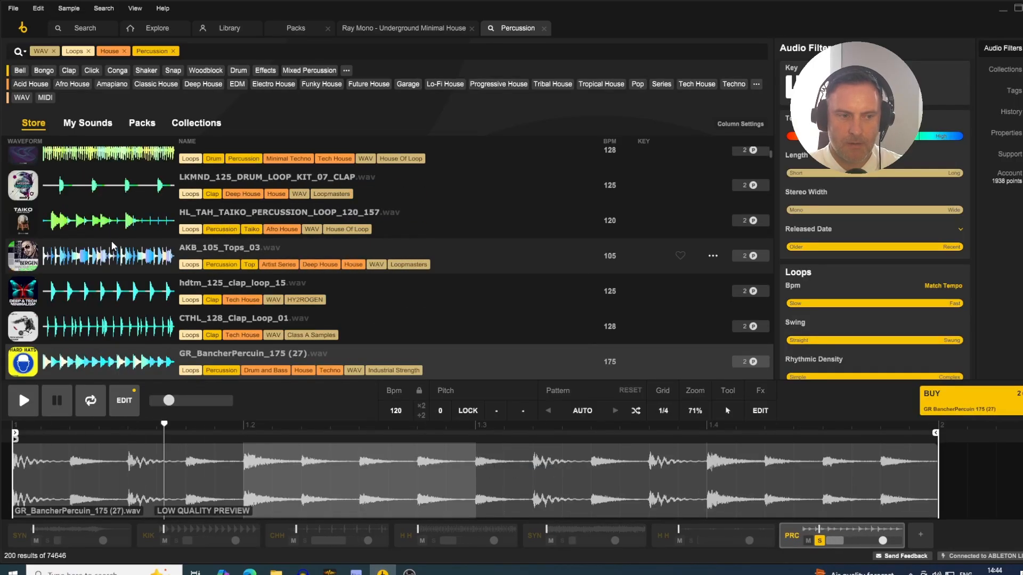
key("Down")
key("Down")
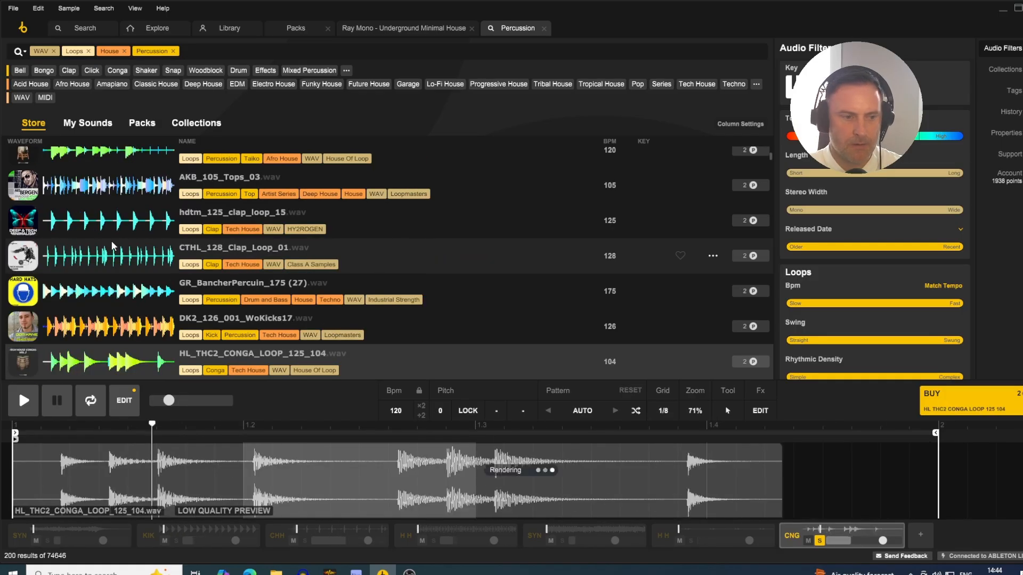
key("Down")
key("Down")
key("Down")
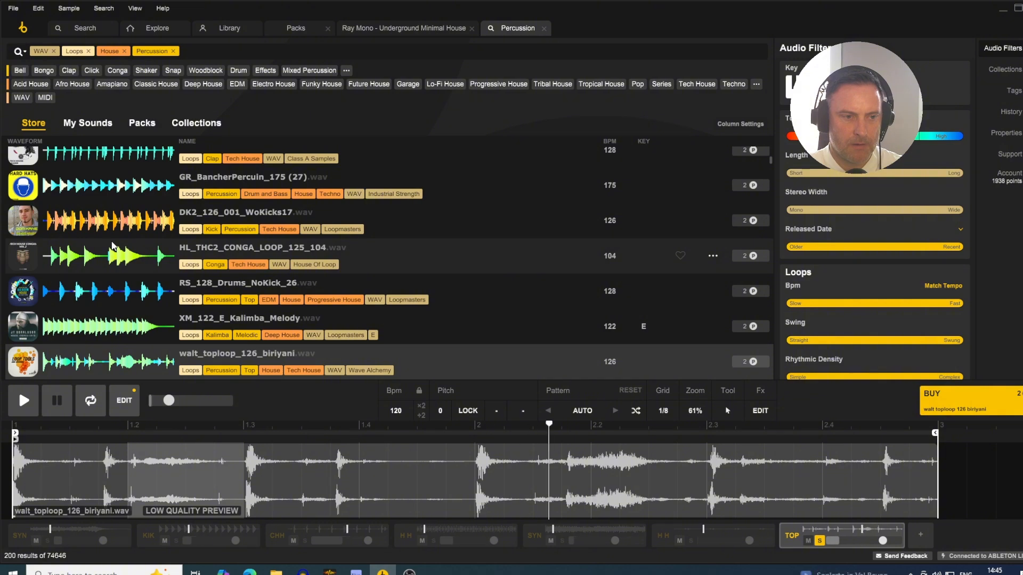
key("Down")
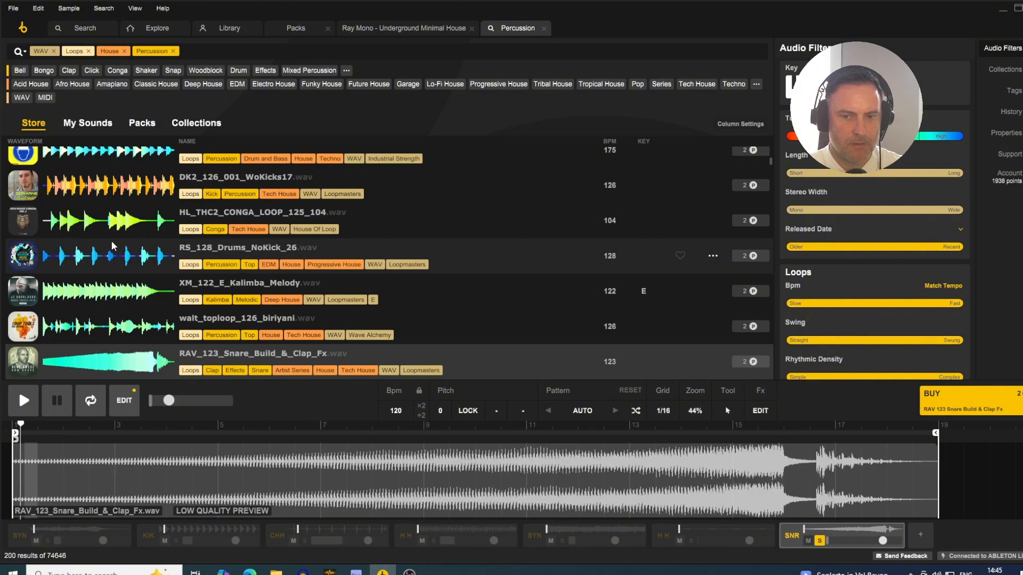
key("Down")
key("Down")
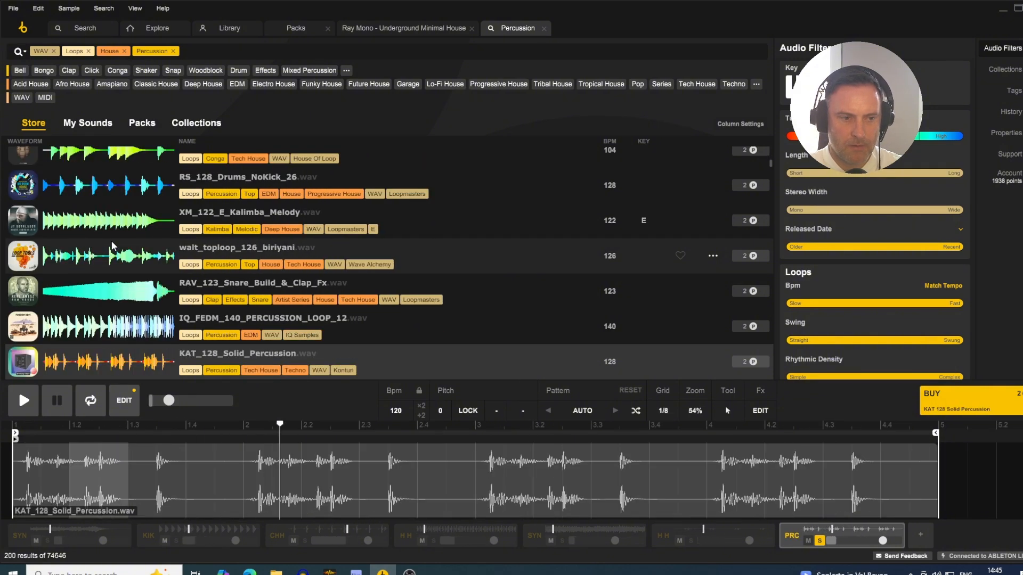
key("Down")
key("Down")
key("Down")
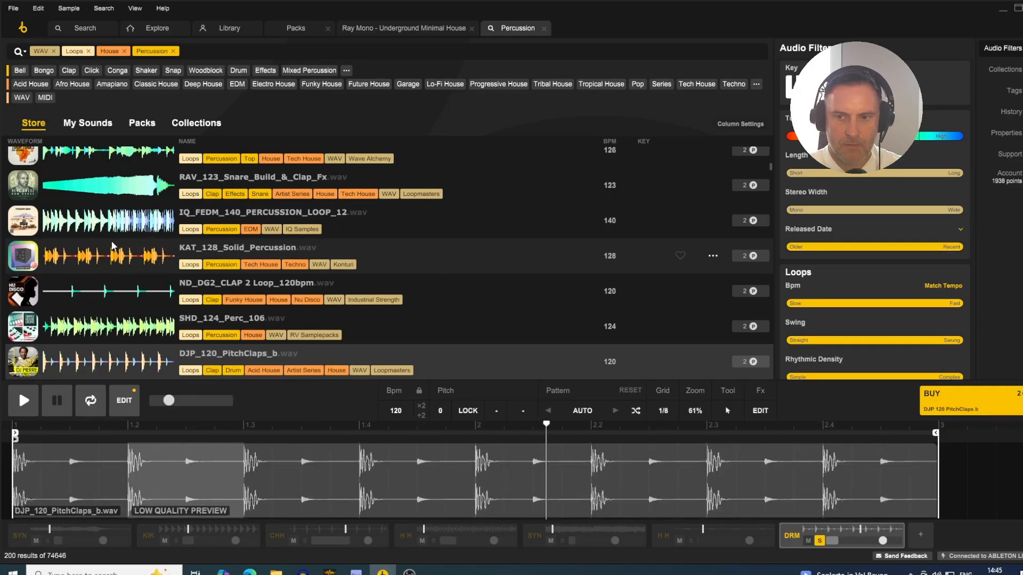
key("Down")
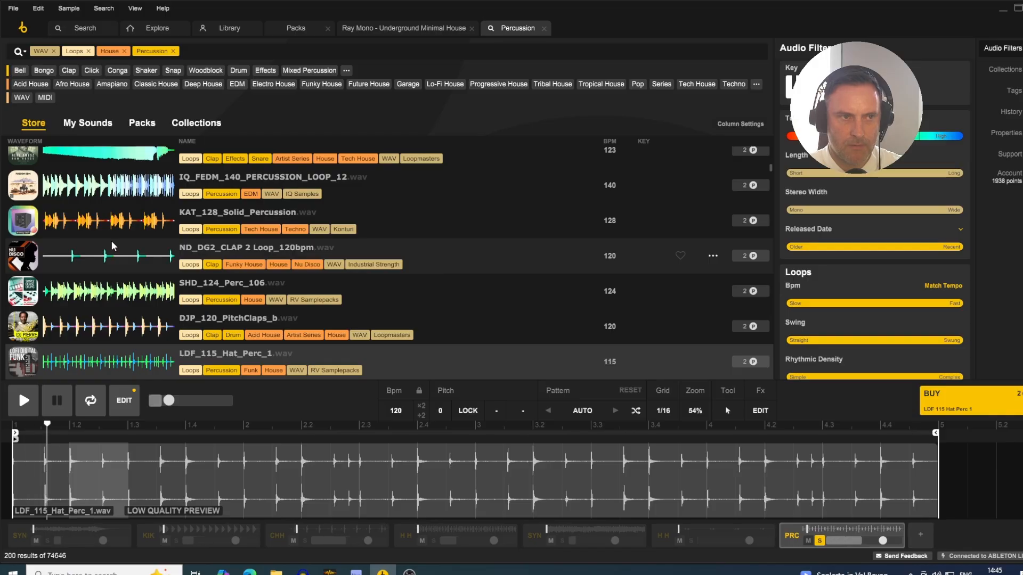
key("Down")
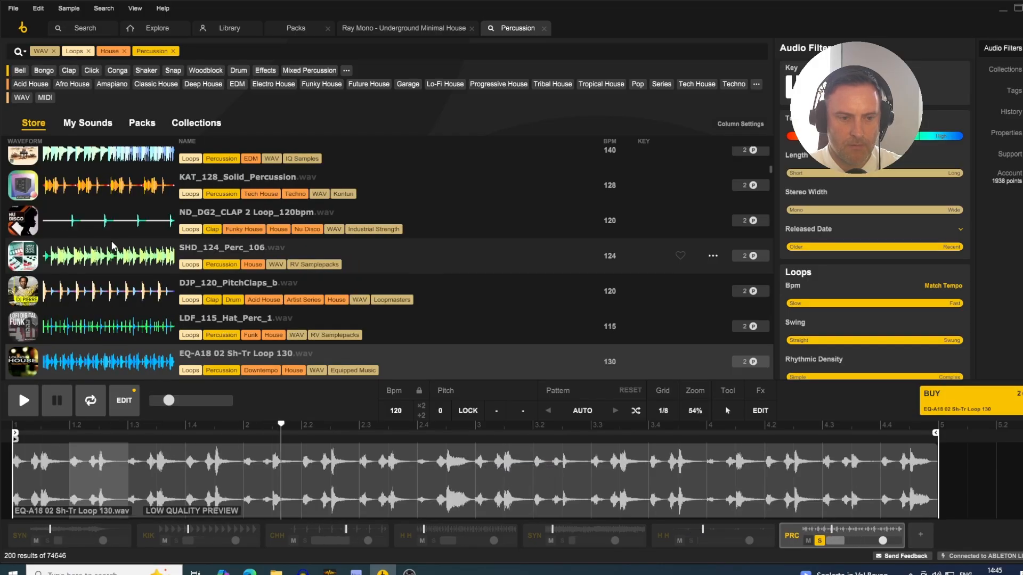
key("Down")
key("Down")
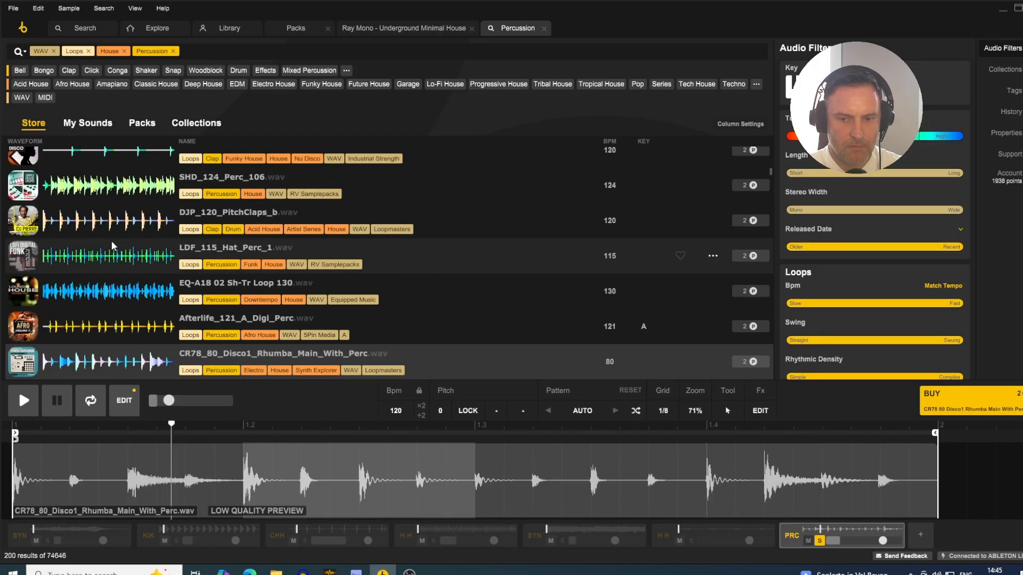
key("Down")
key("Down")
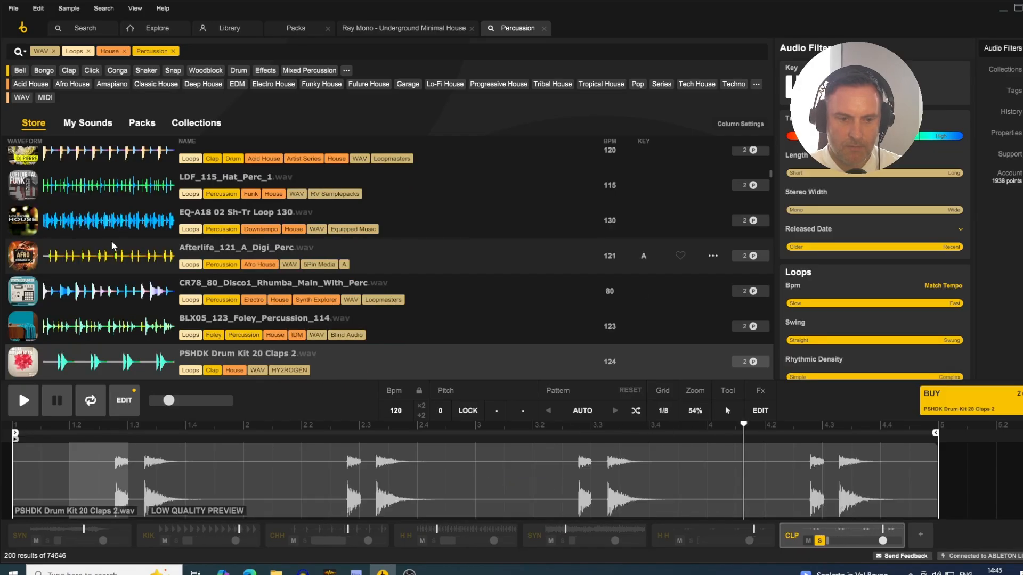
key("Down")
key("Down")
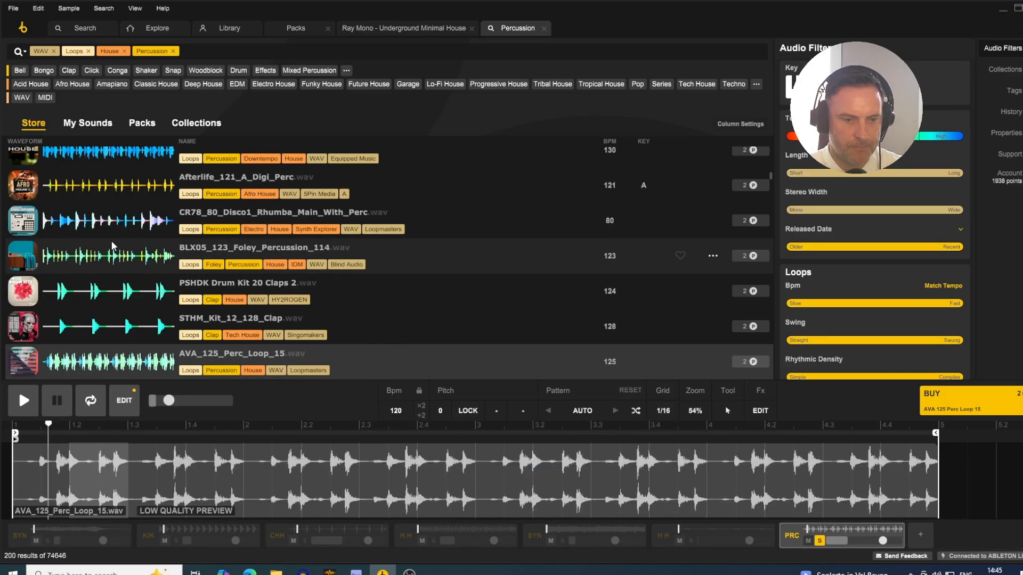
key("Down")
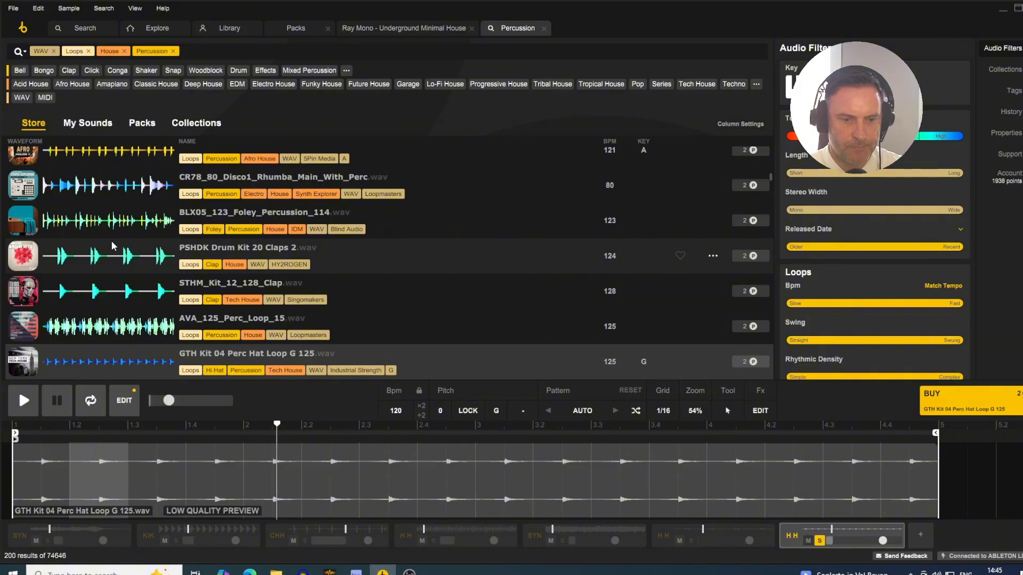
key("Down")
key("Down")
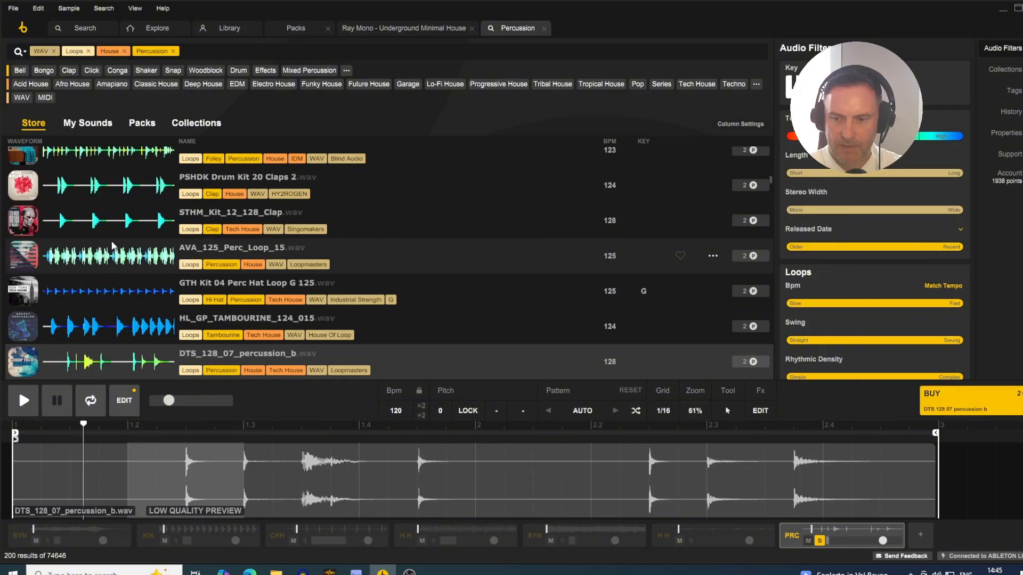
key("Down")
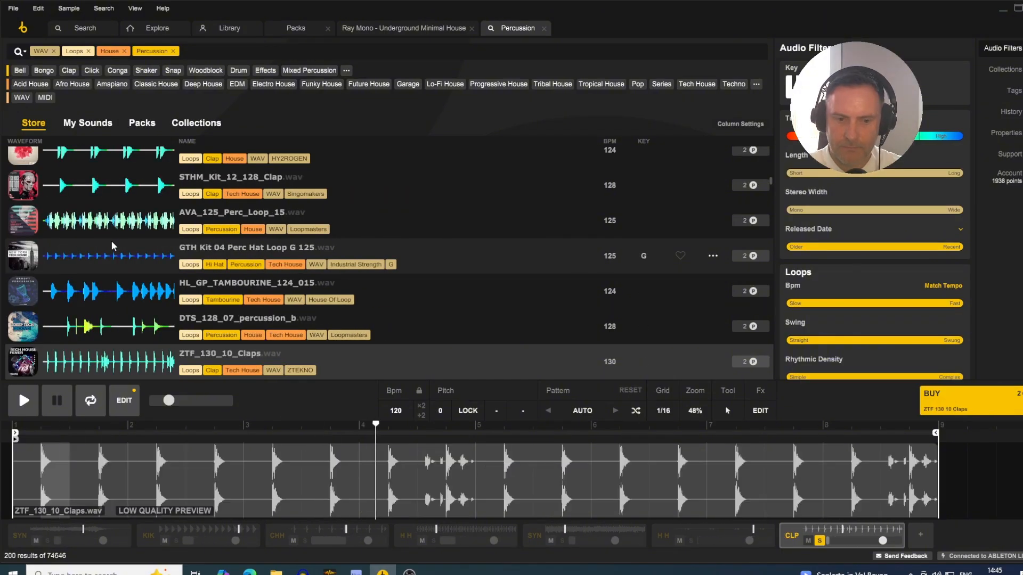
key("Down")
key("Down")
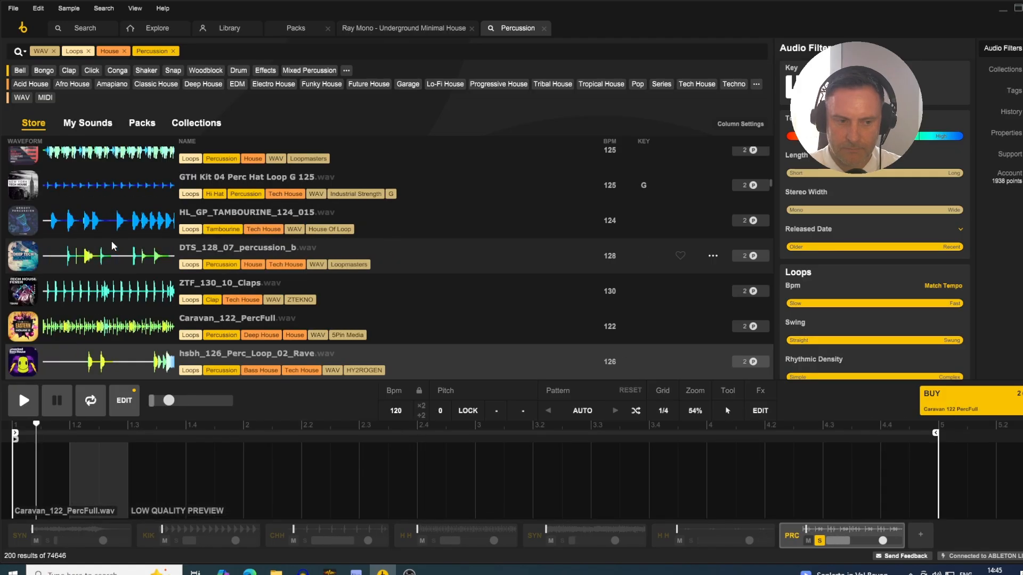
key("Down")
key("Down")
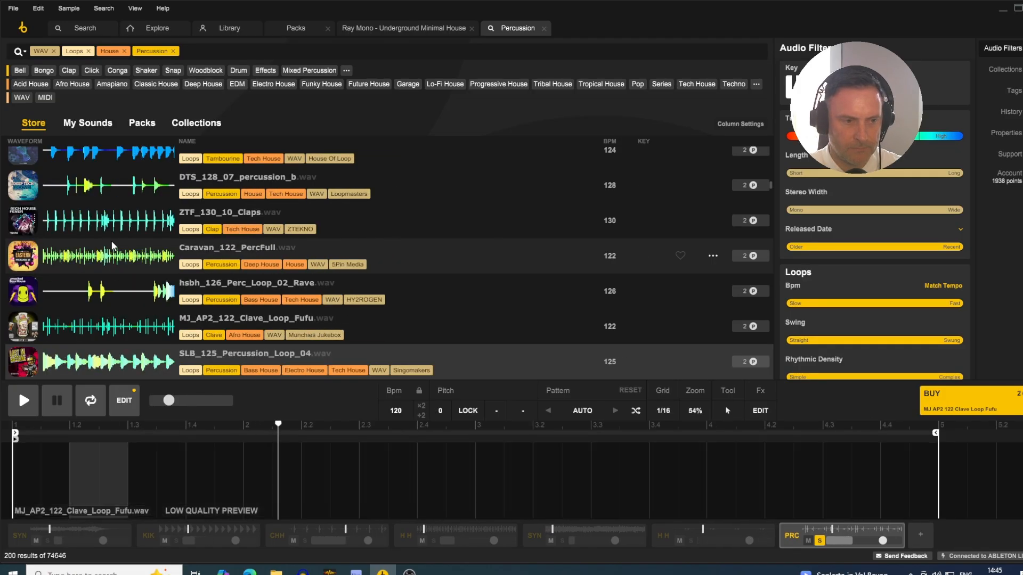
key("Down")
key("Down")
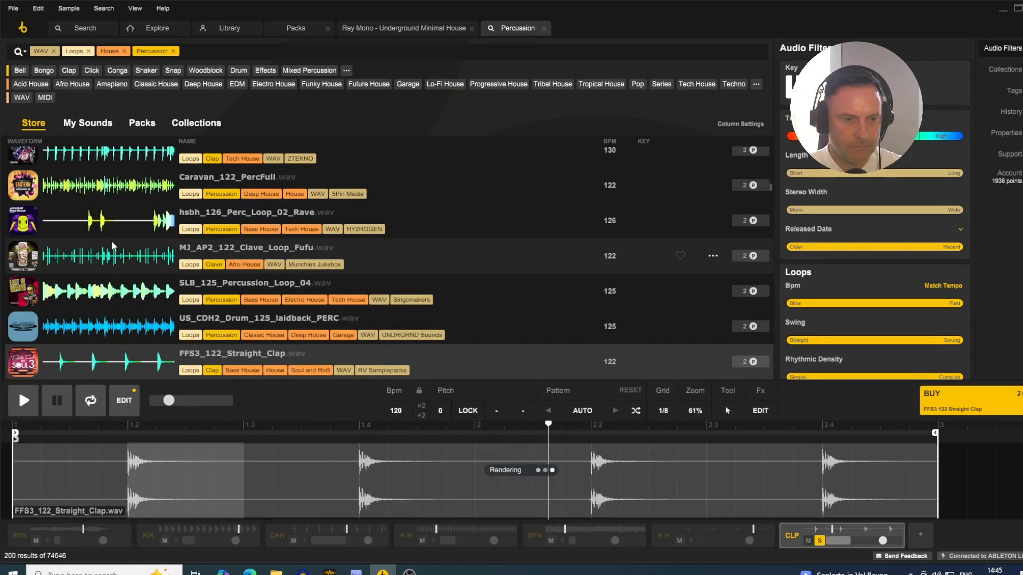
key("Down")
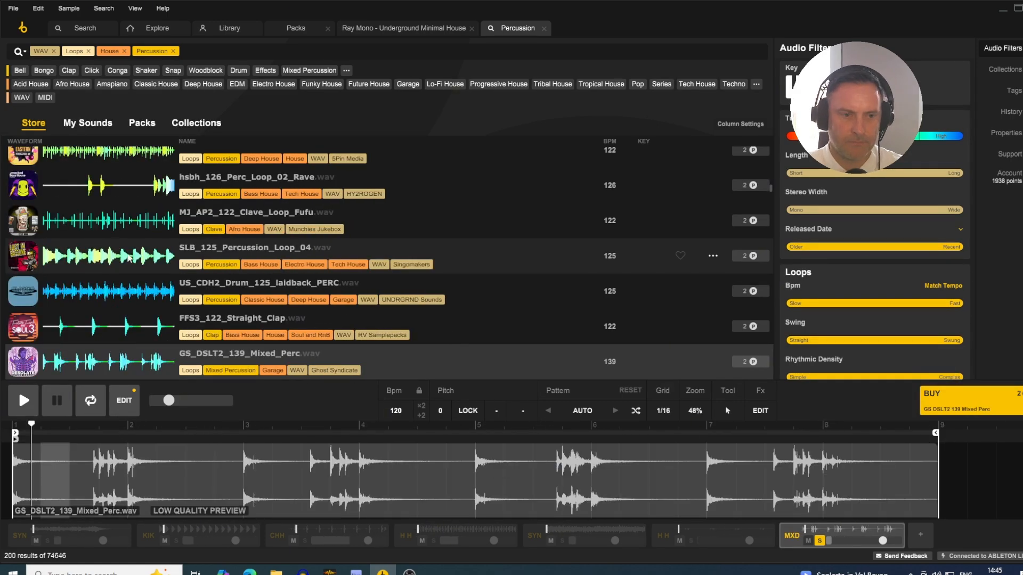
- Audition further House percussion loops: THG_114_G_Shell_Shaker, STKT_Percussion_Loop_05_120_BPM, ASBS015_120bpm_15_Djembe, BFM_AP_81_Percussion_90bpm_G#m_Analog_Layered and hpgh_mixed_percussion_conversation_a_128bpm
scroll(183, 190, "down", 3)
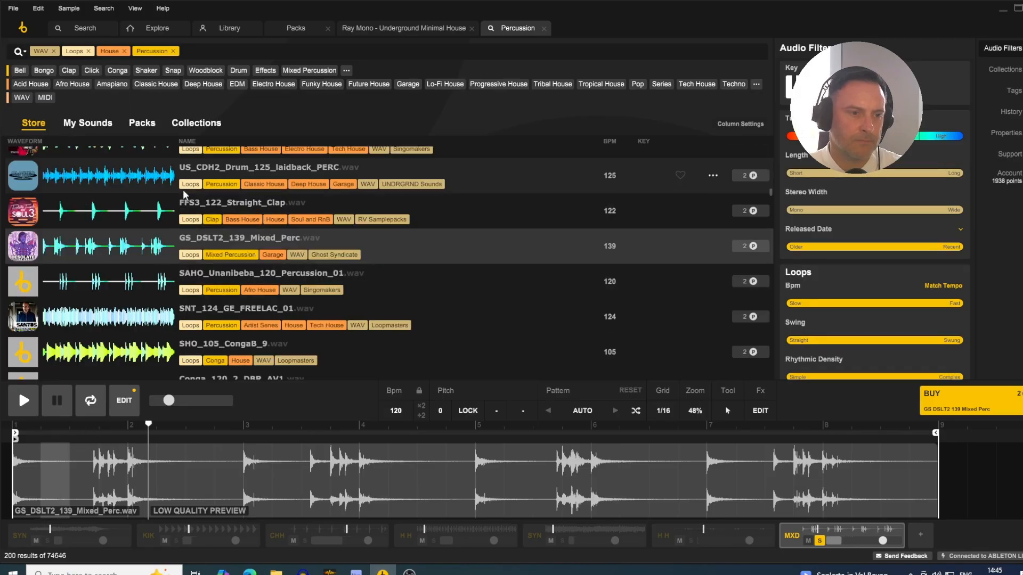
scroll(184, 190, "down", 6)
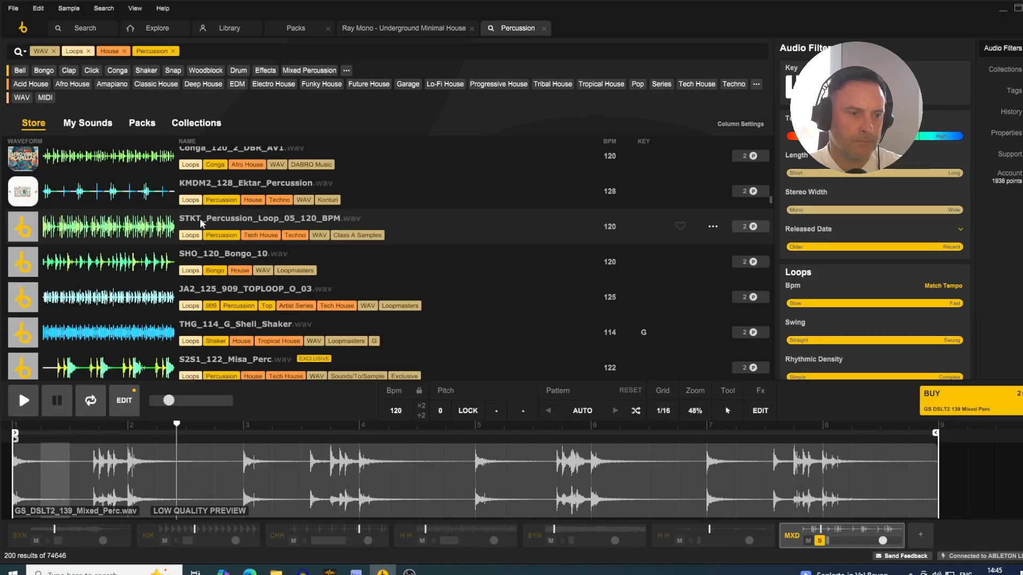
left_click(127, 332)
left_click(123, 228)
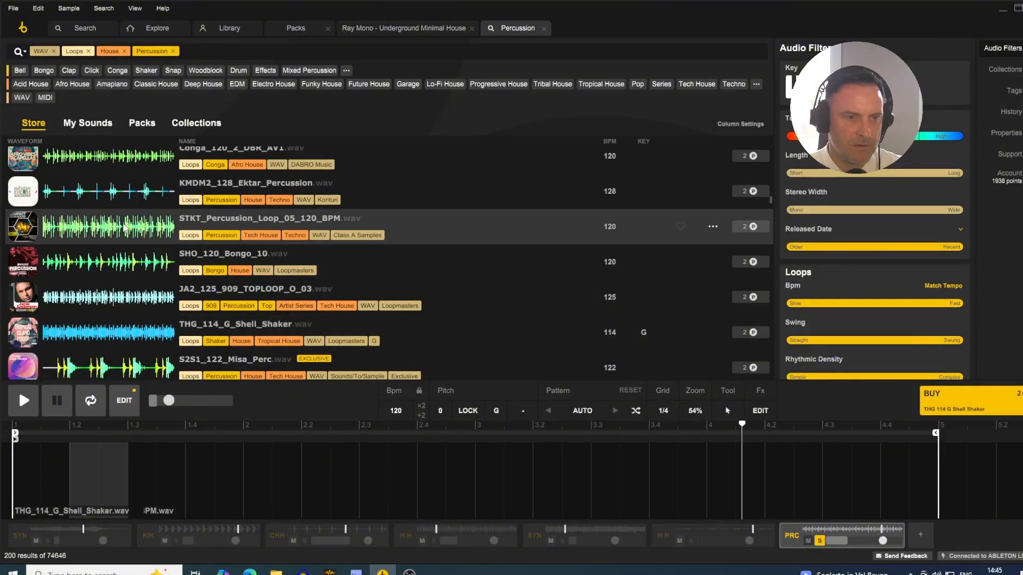
scroll(169, 219, "down", 10)
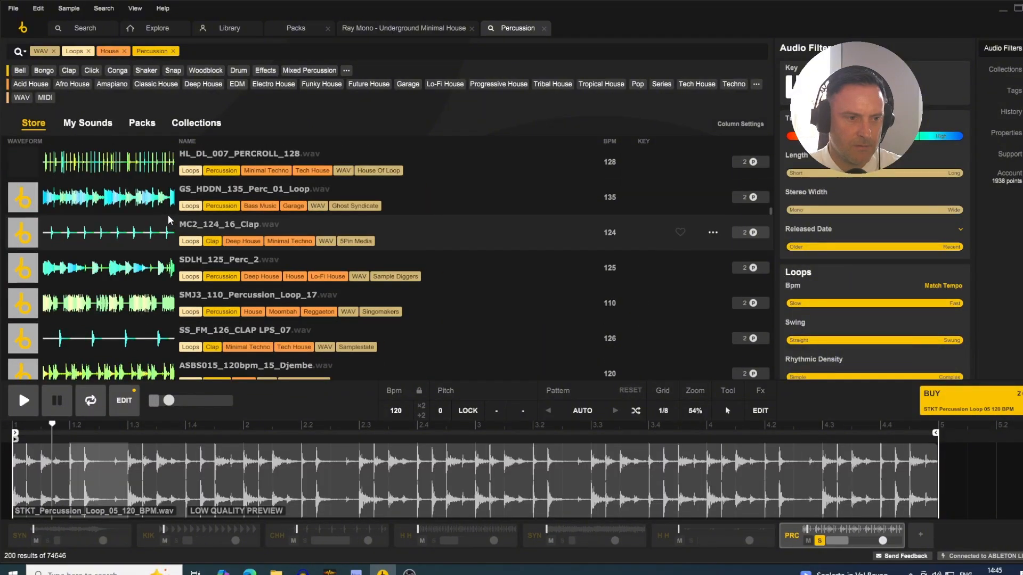
scroll(170, 220, "down", 3)
left_click(122, 258)
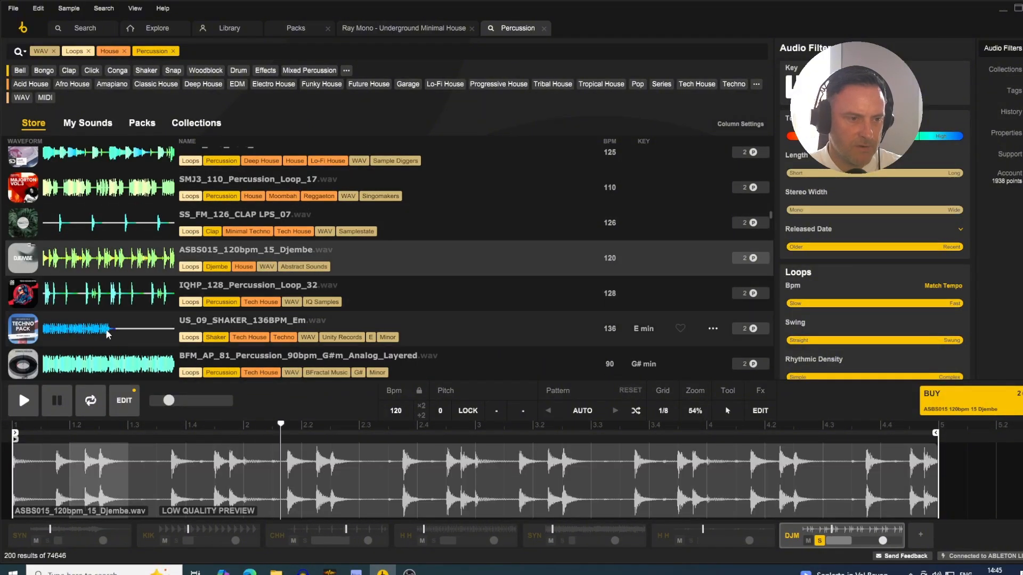
left_click(107, 364)
scroll(123, 299, "down", 5)
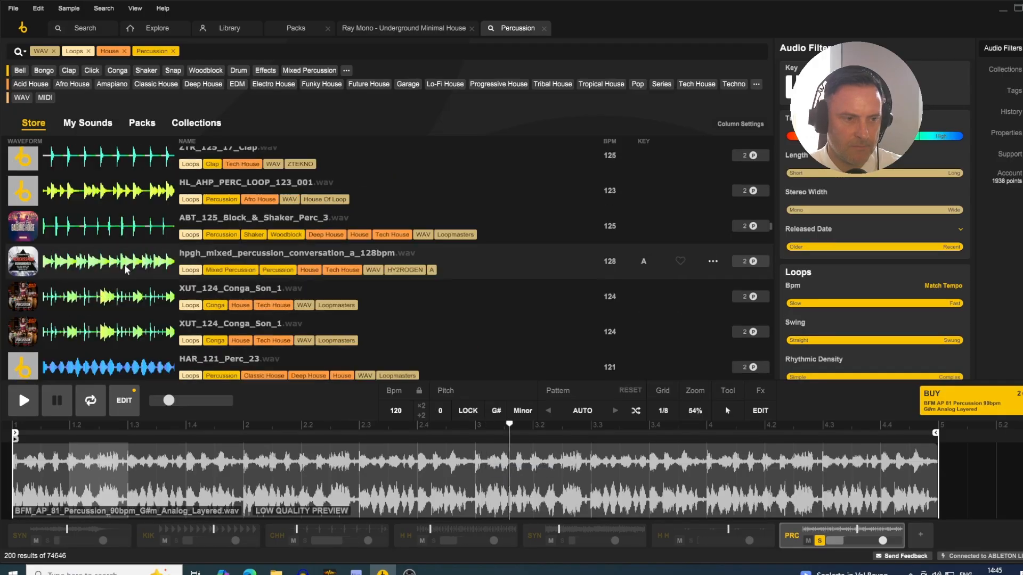
left_click(122, 265)
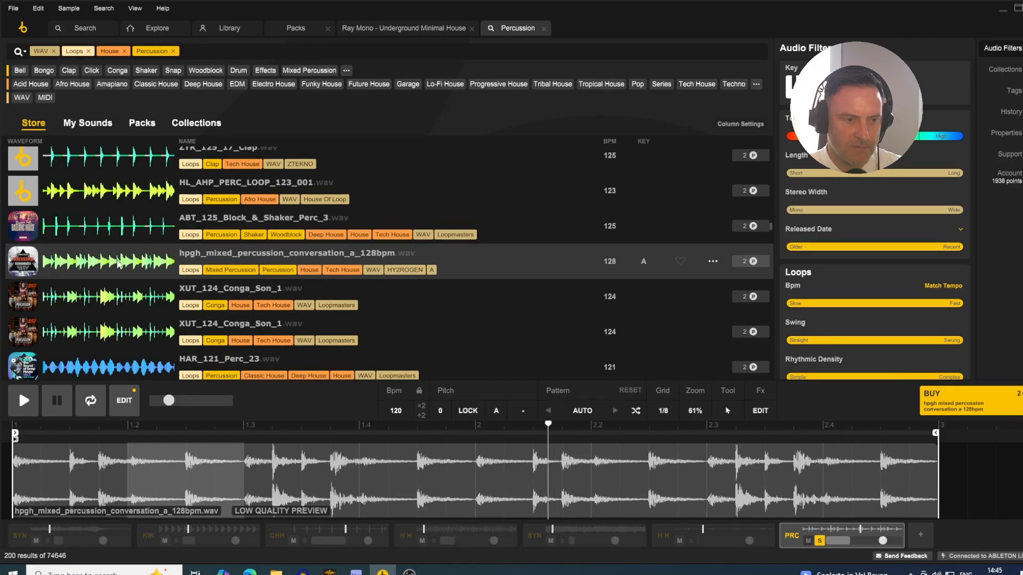
scroll(172, 258, "down", 5)
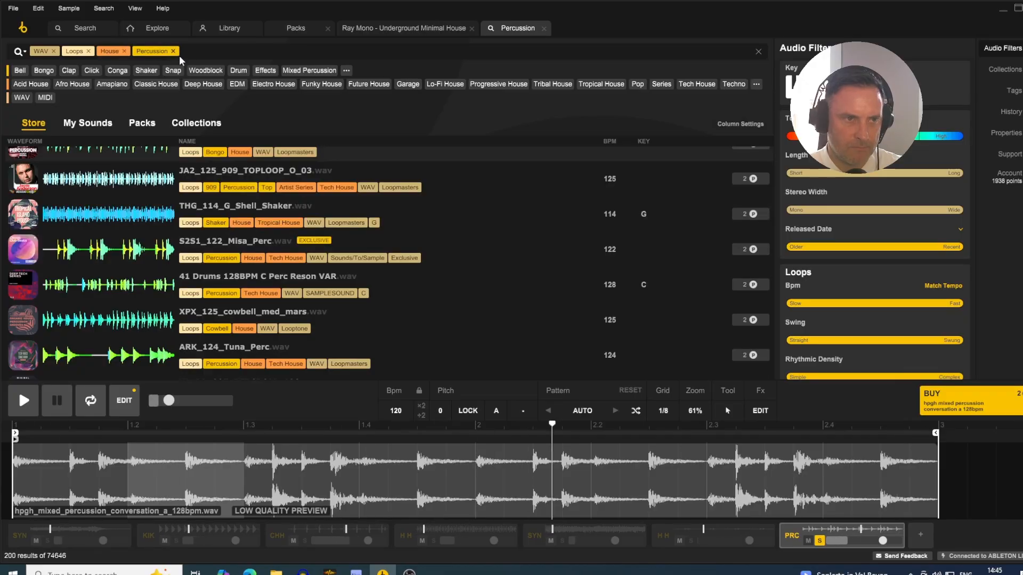
- Search for CLASSIC to replace the House genre tag with Classic House in the percussion loop search
left_click(193, 52)
type("CLAS")
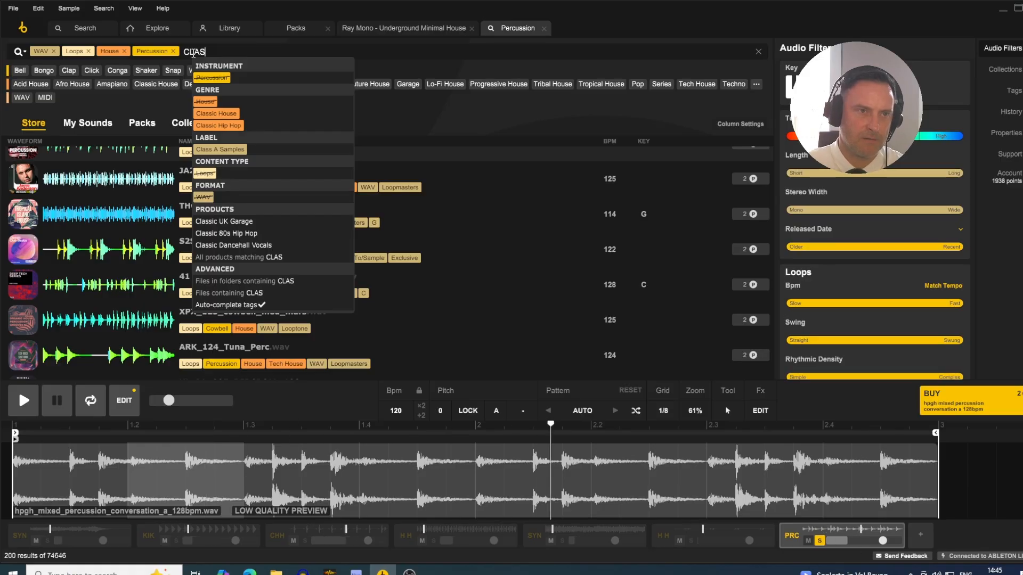
key("BackSpace")
key("BackSpace")
type("ASSIC")
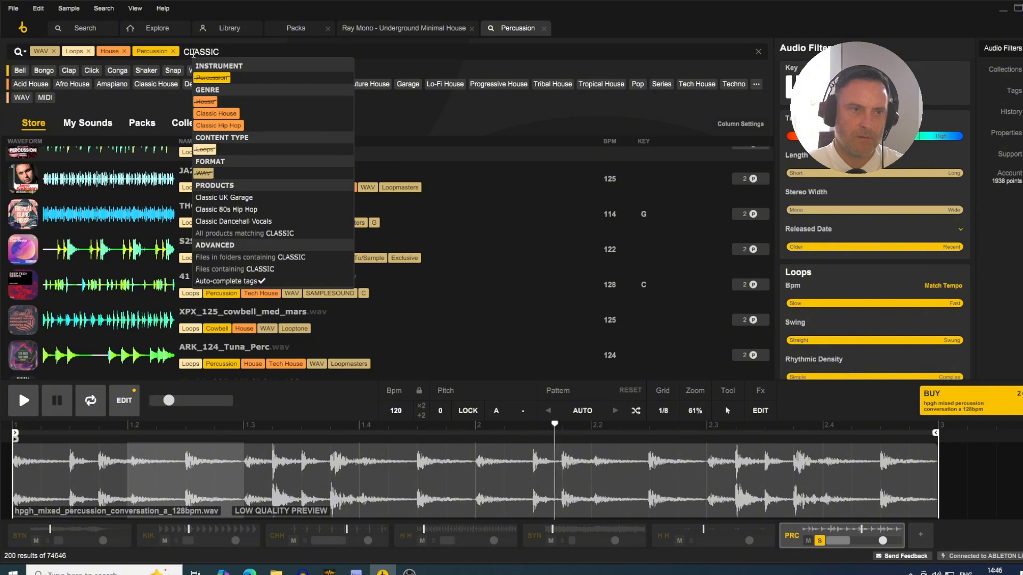
key("Return")
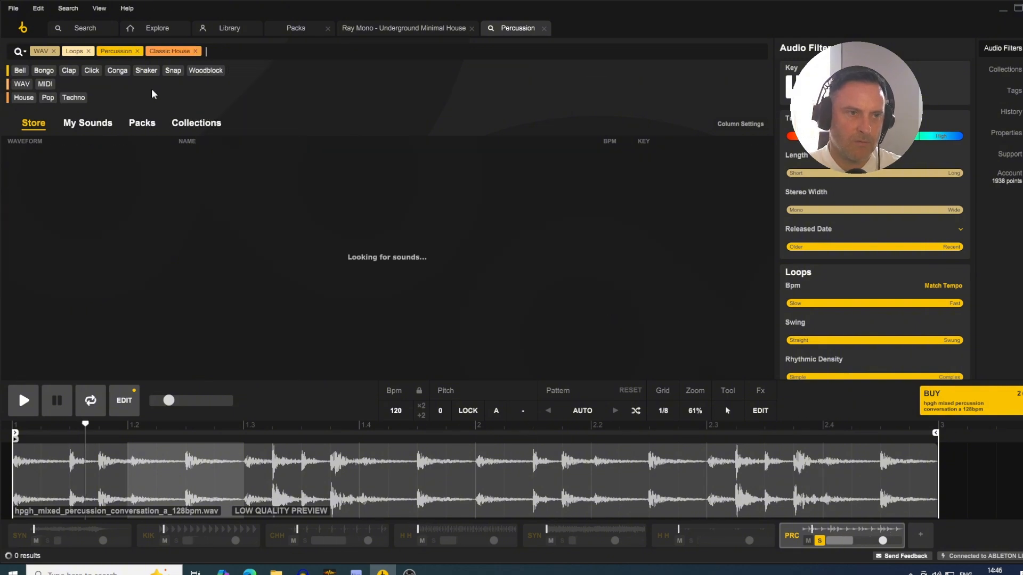
- Audition Classic House percussion loops, including US_CDH2_Drum_125_laidback_PERC, BJNDP -Valje 2 Conga, SIH_PercMelody_01_F#_125_bpm and HL_DL_004_KICK&CLAP_120, through to US_TCA_top_125_mellow
left_click(118, 175)
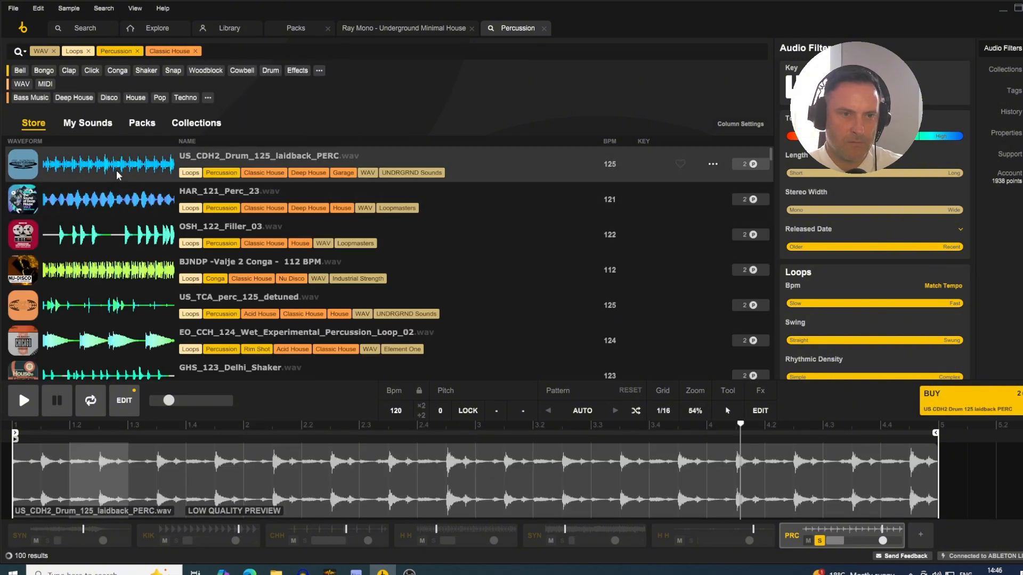
left_click(109, 269)
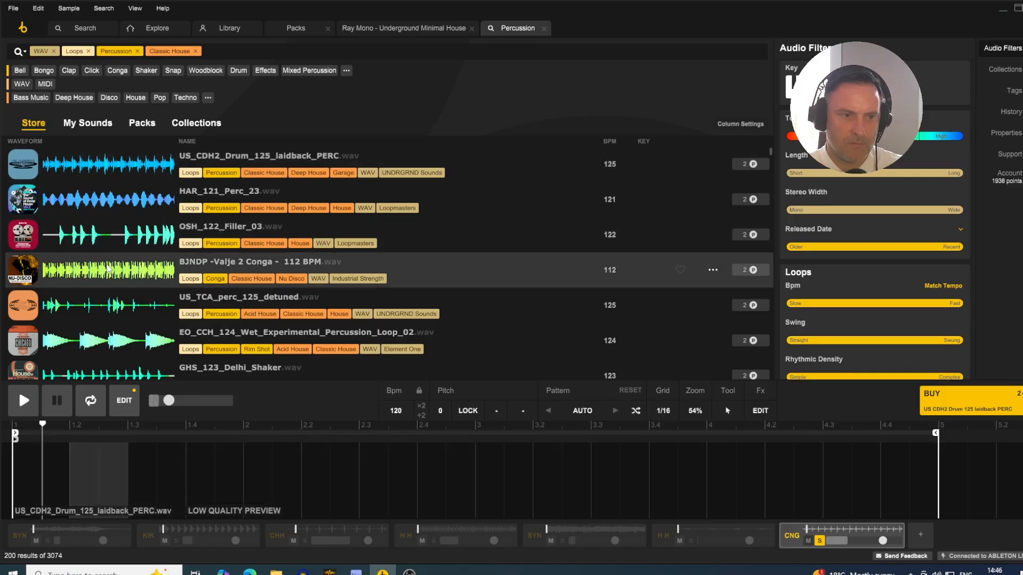
scroll(108, 213, "down", 5)
left_click(107, 243)
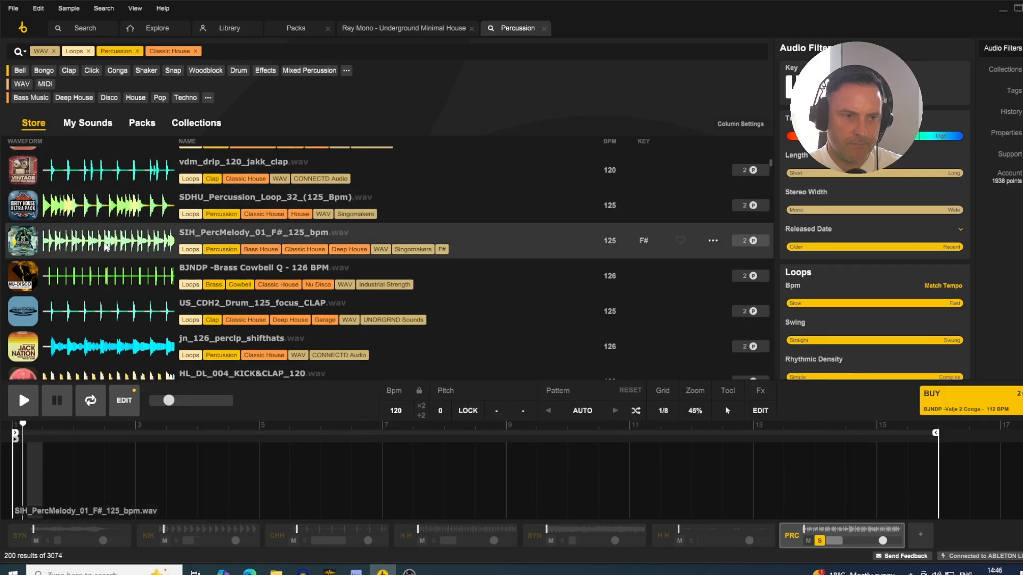
key("Down")
key("Down")
key("Down")
key("Down")
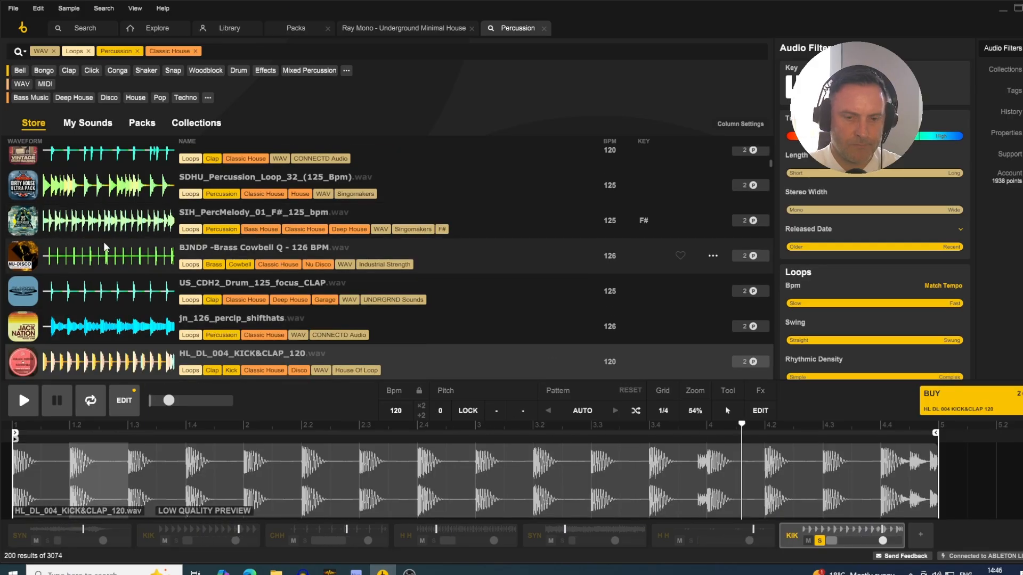
key("Down")
key("Down")
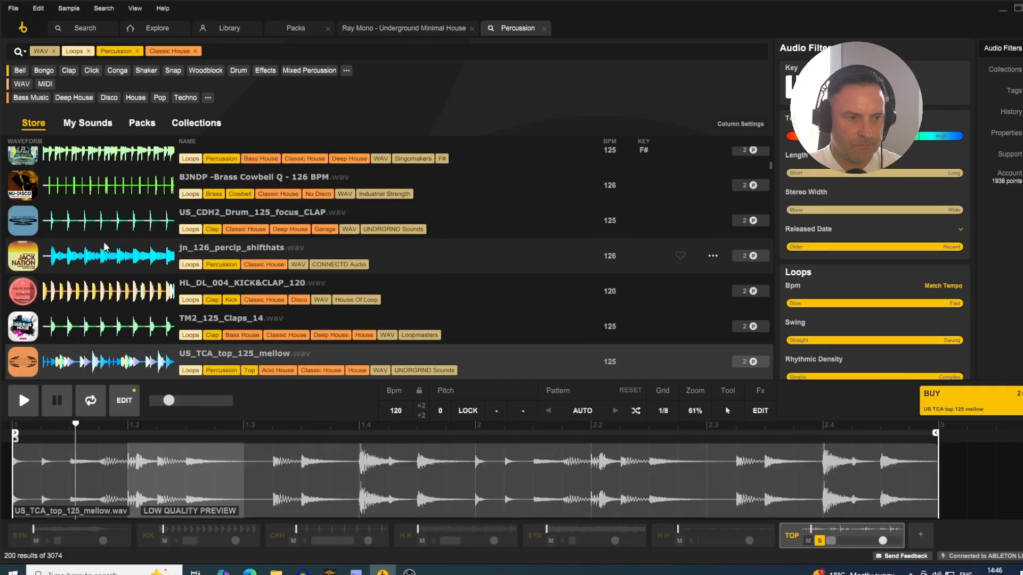
- Compare US_TCA_top_125_mellow with JDT_jungle_124_perc.1, and audition the loops that follow through to SCH_Perc_Loop_115_Bpm_18
key("Down")
key("Up")
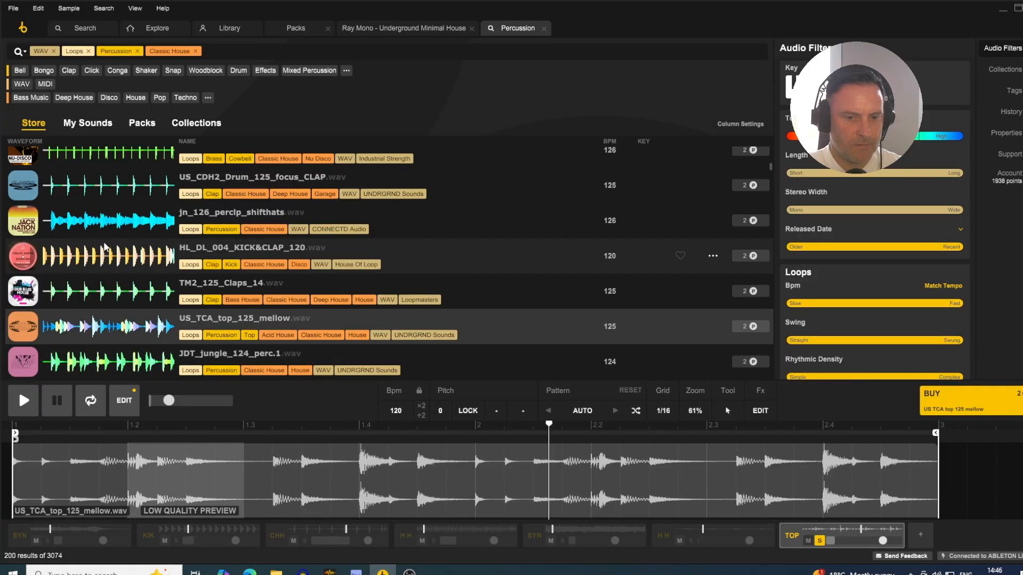
key("Down")
key("Down")
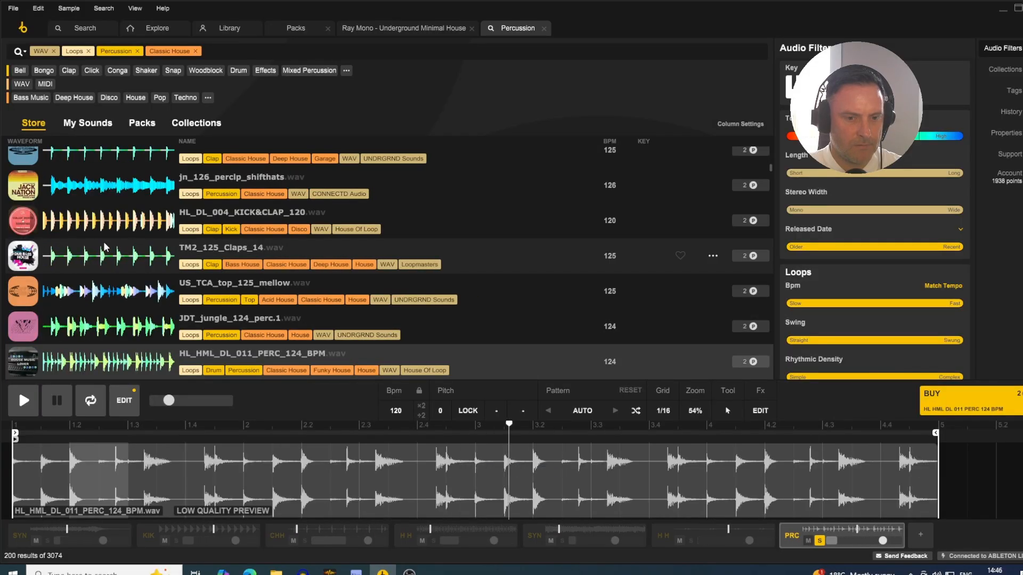
key("Down")
key("Down")
key("Down")
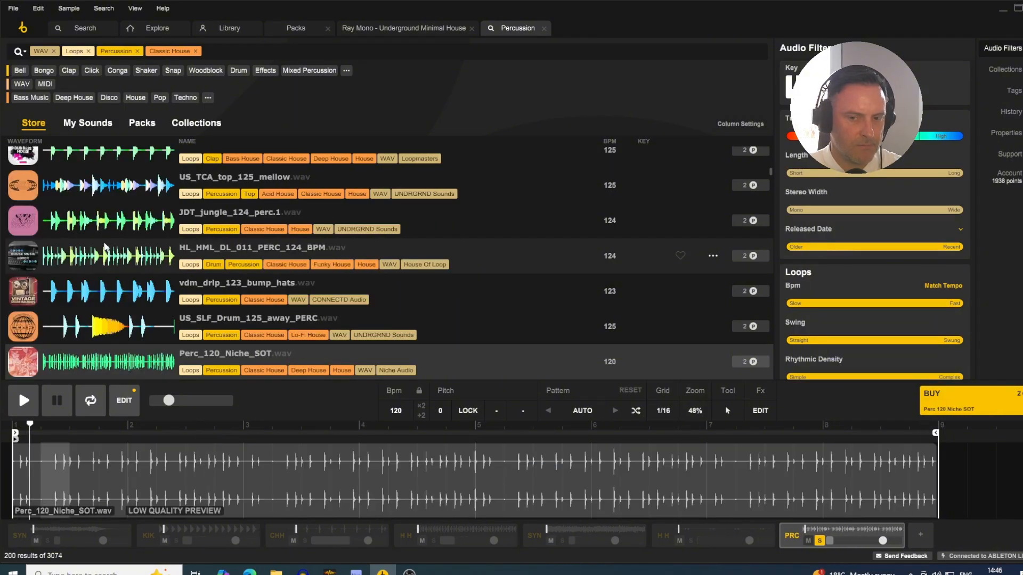
key("Down")
key("Down")
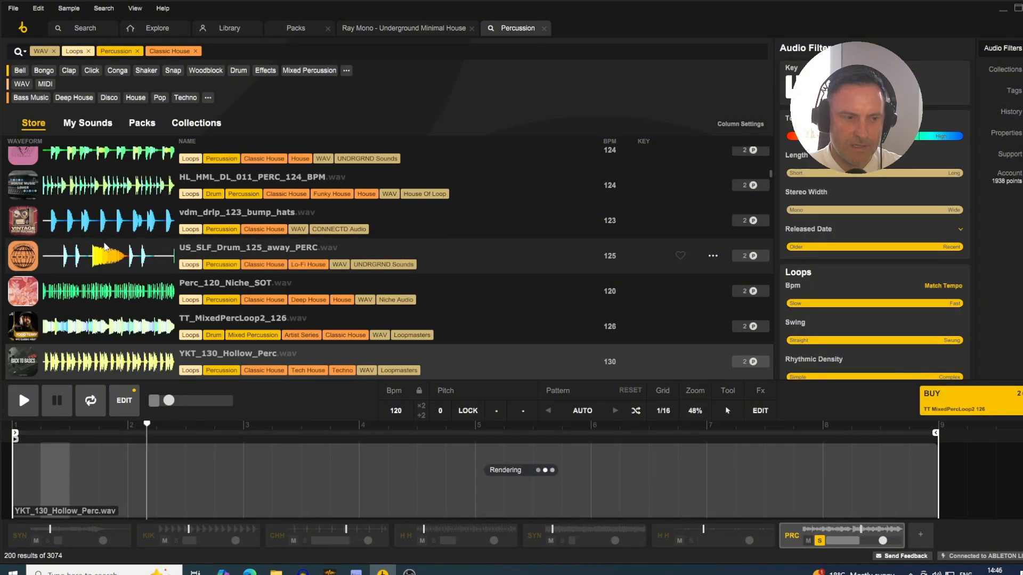
key("Down")
key("Down")
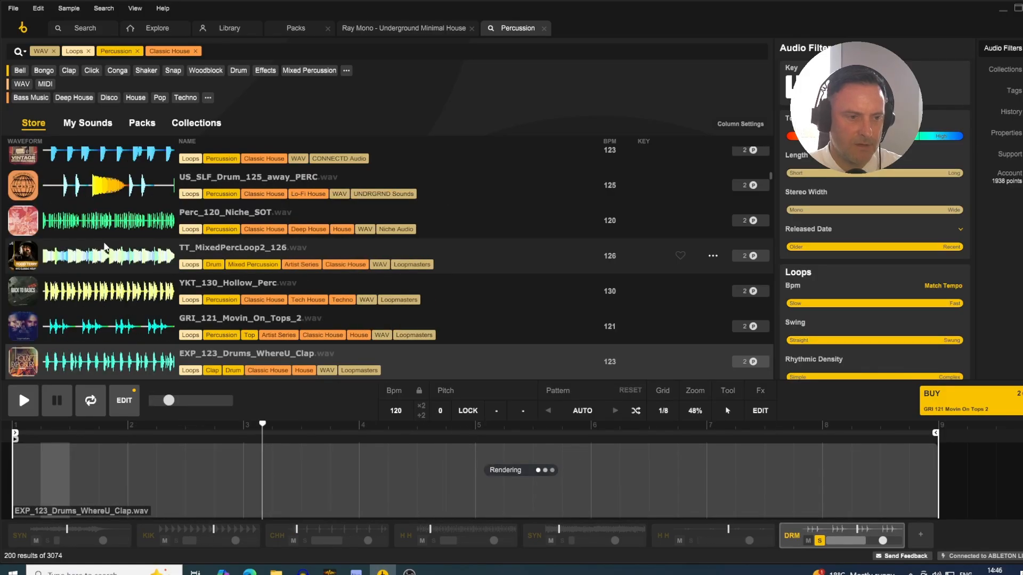
- Audition the Classic House loops from CN2_122_Snares_11 onward and settle on LIT_124_Kit3_TopLoop for the last track
key("Down")
key("Down")
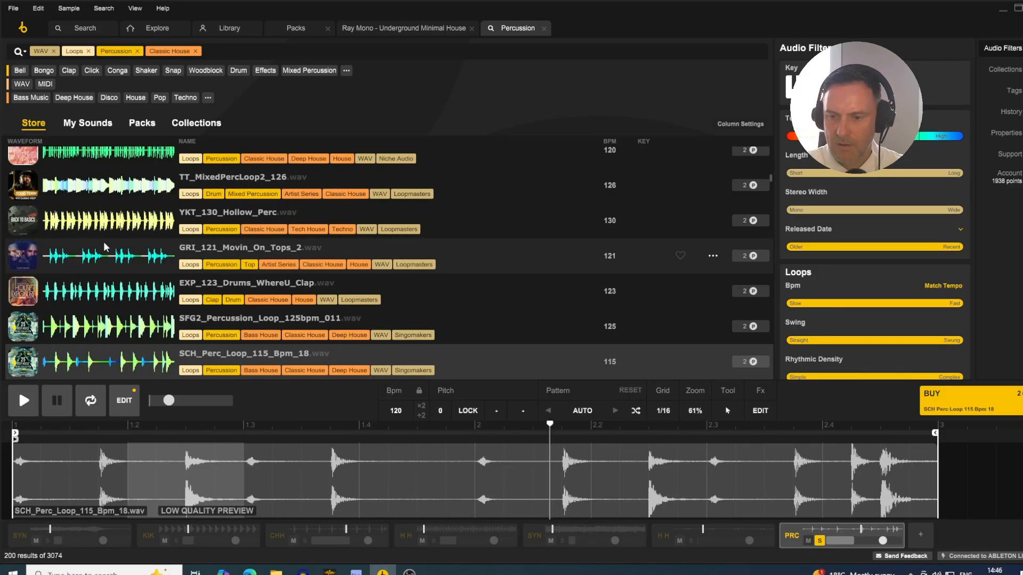
key("Down")
key("Down")
key("Down")
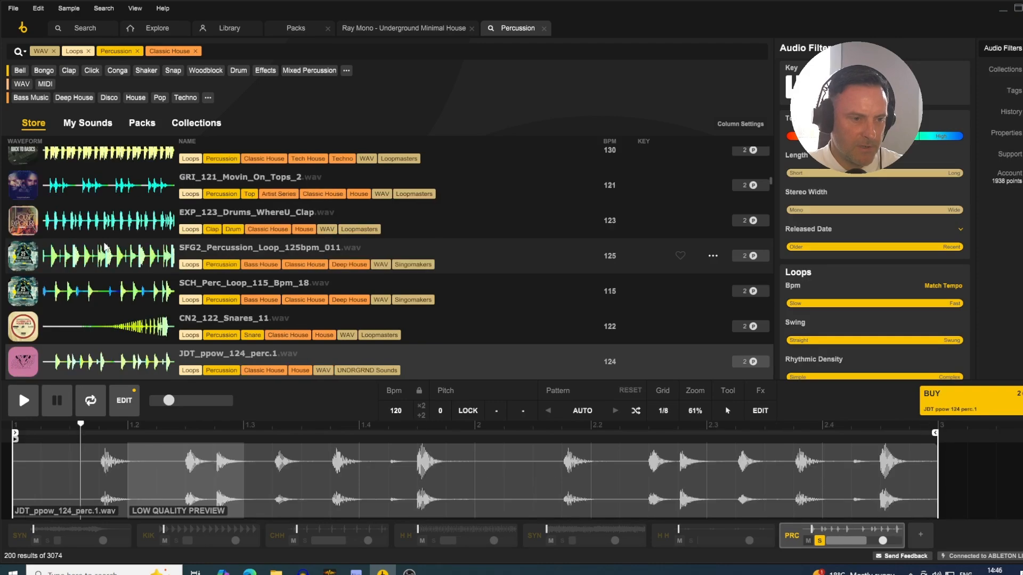
key("Down")
key("Down")
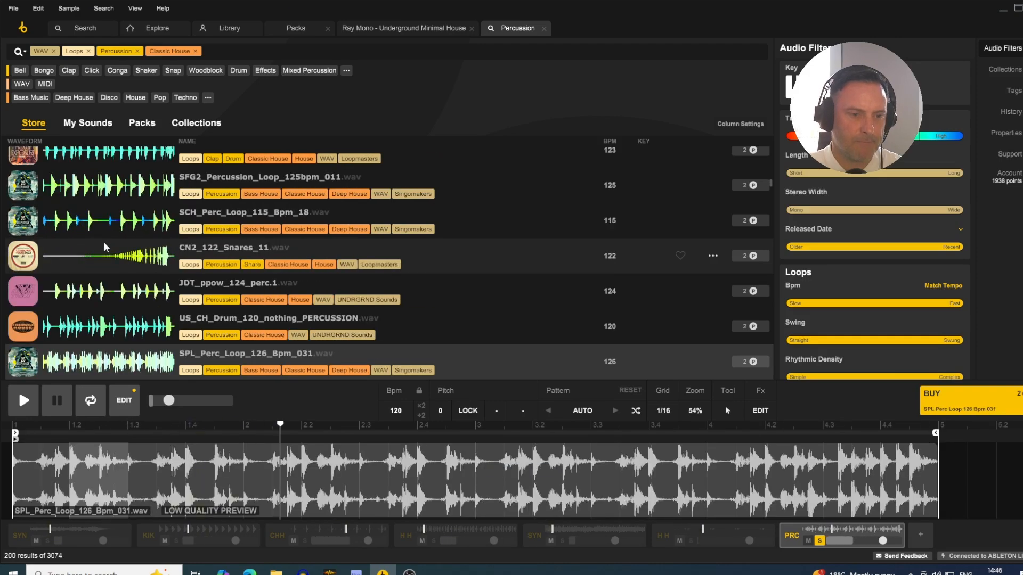
key("Down")
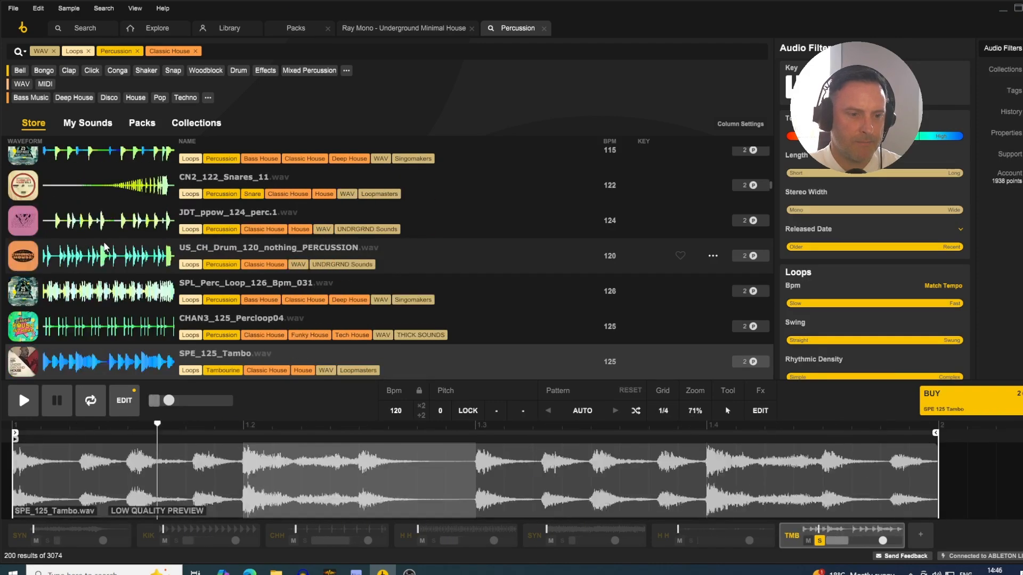
key("Down")
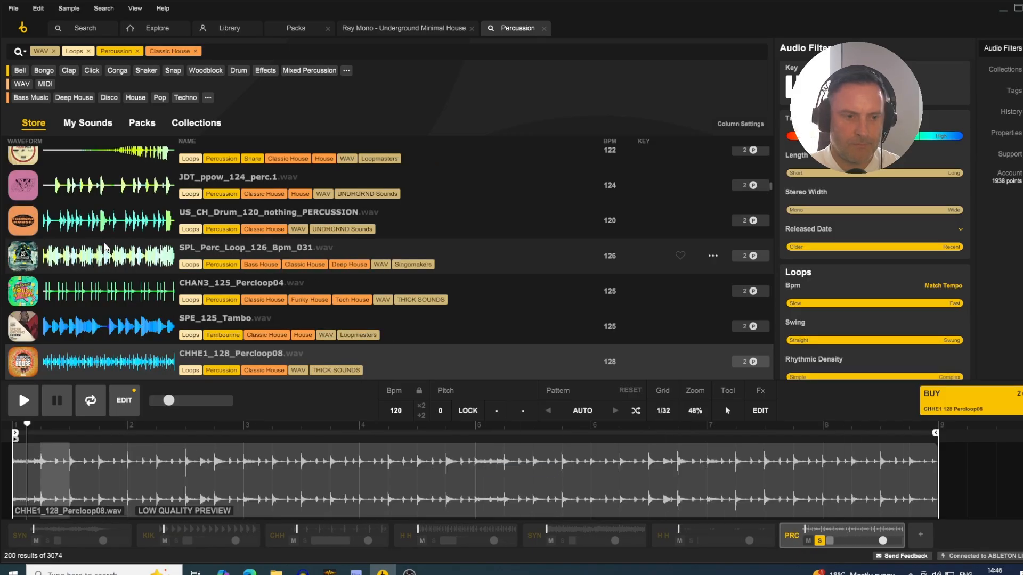
key("Down")
key("Down")
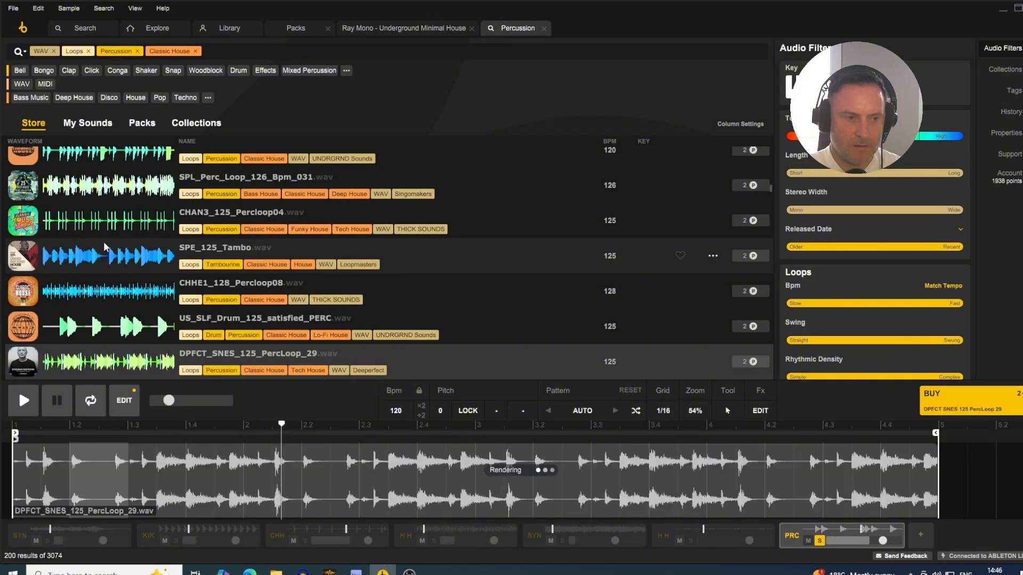
key("Down")
key("Down")
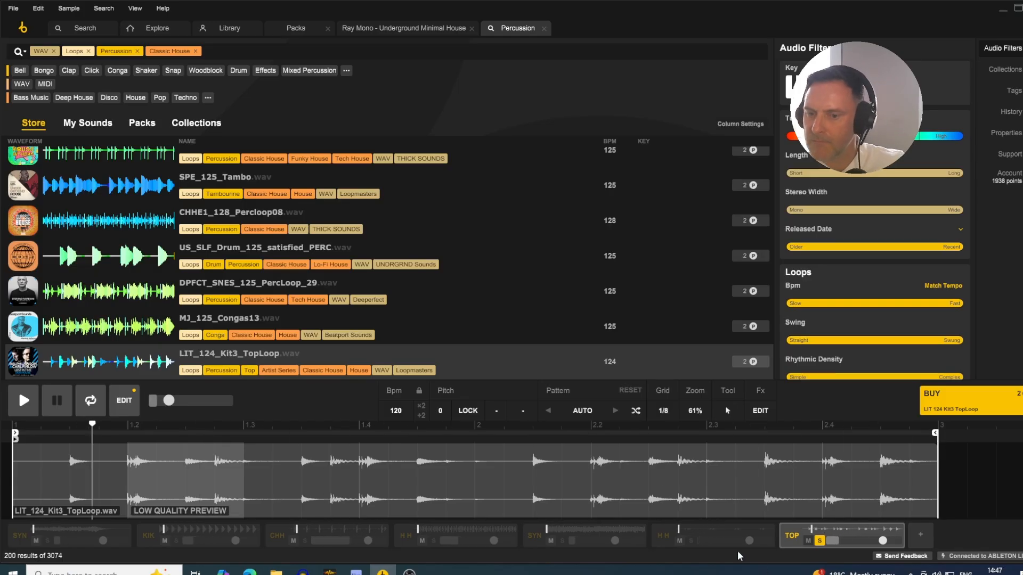
- Lower the top loop's volume slightly and solo both hi-hat tracks, the second synth and the closed hi-hat alongside it
left_click(692, 542)
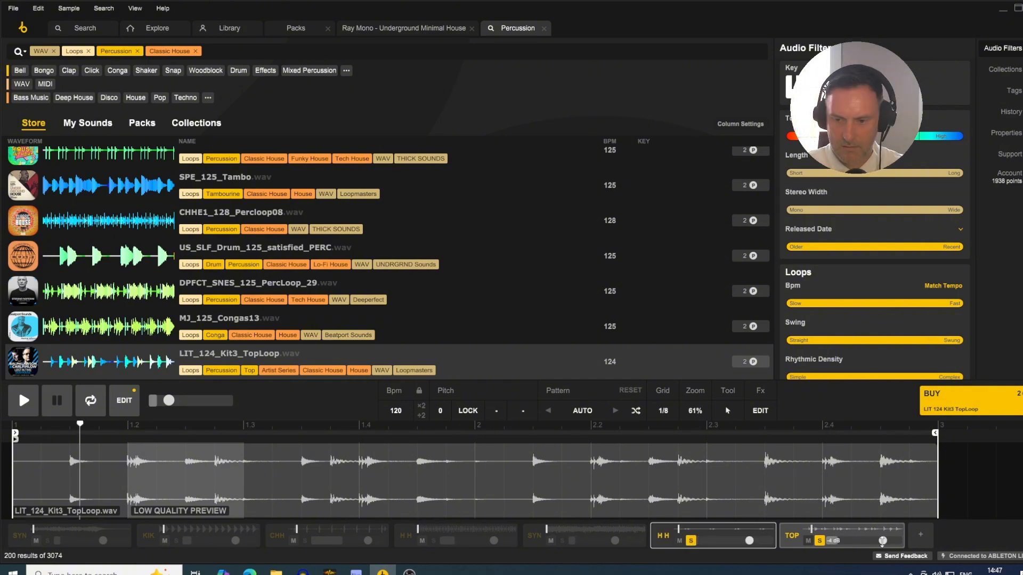
left_click_drag(882, 541, 882, 541)
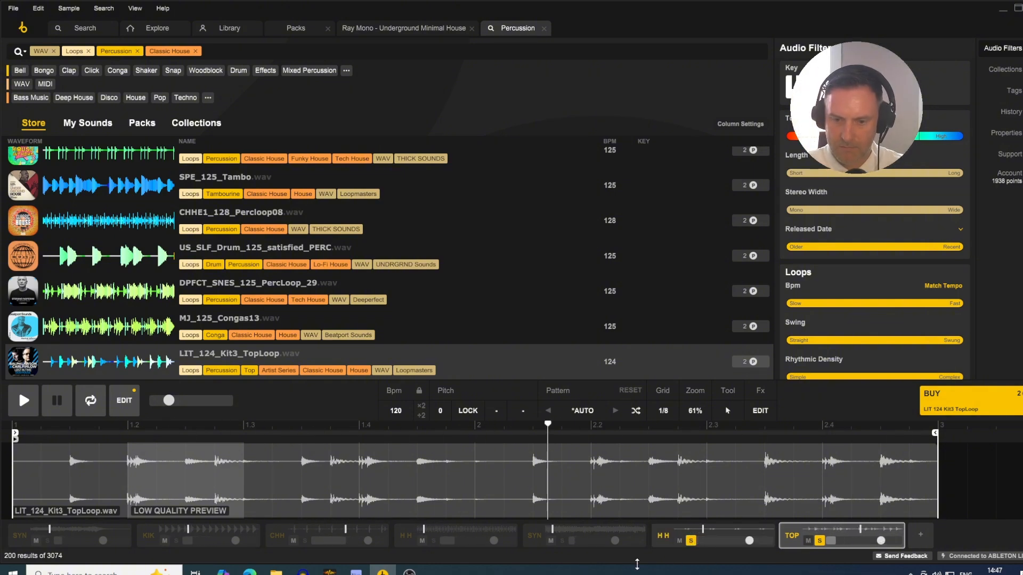
left_click(562, 541)
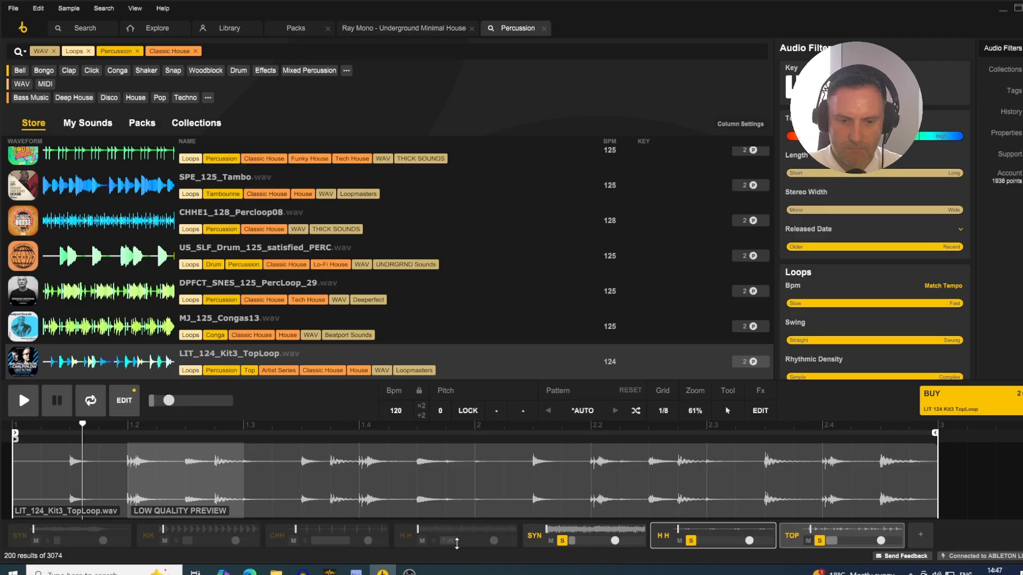
left_click(434, 541)
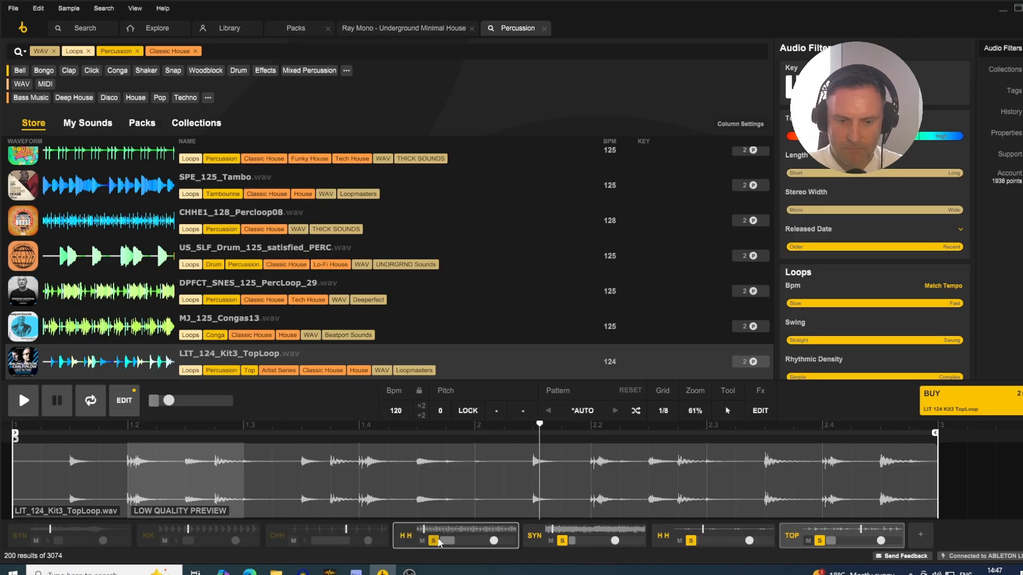
left_click(305, 542)
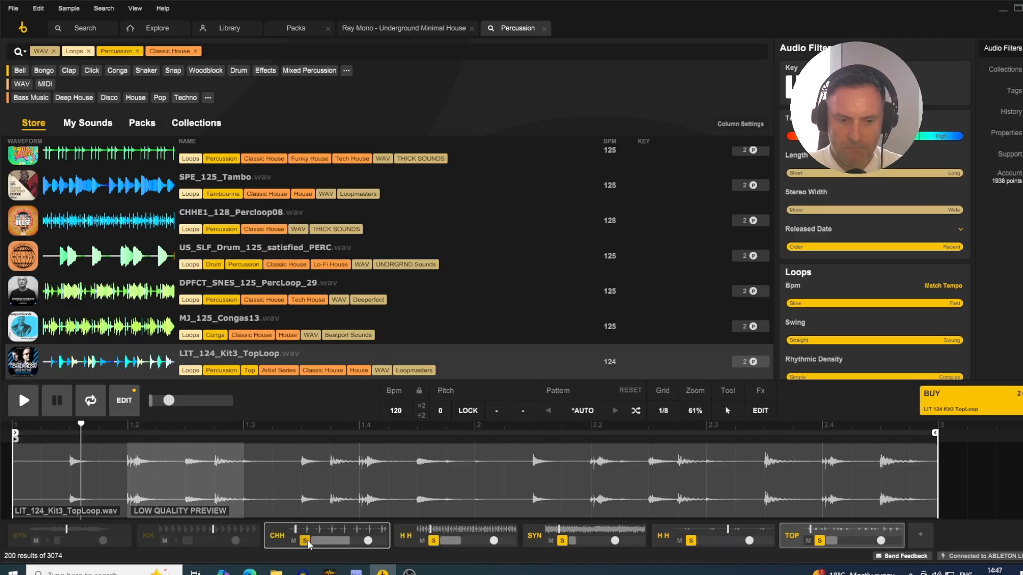
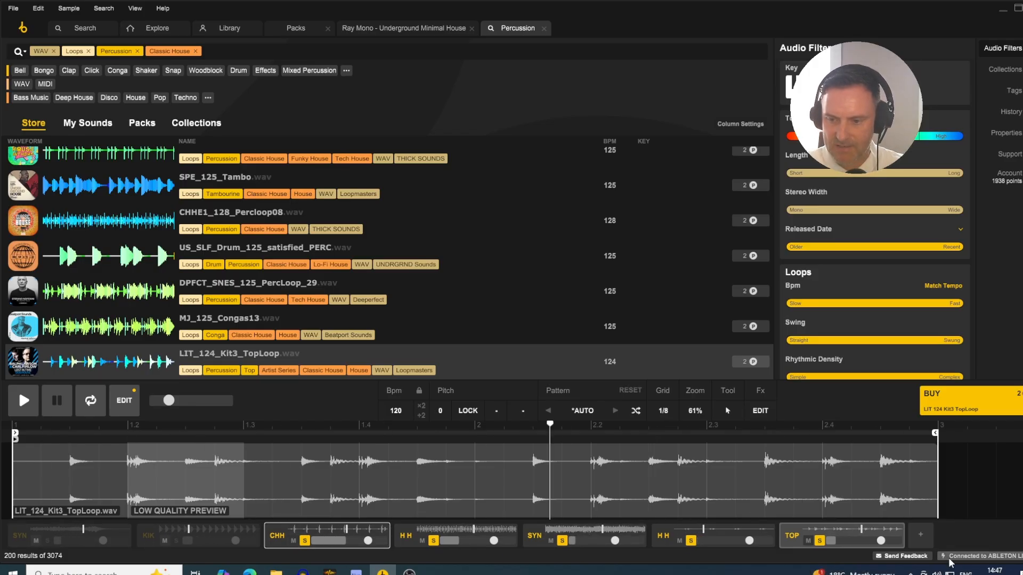
- Add an empty track and filter the store to Atmosphere WAV loops in A minor, replacing the Percussion and Classic House tags
left_click(921, 536)
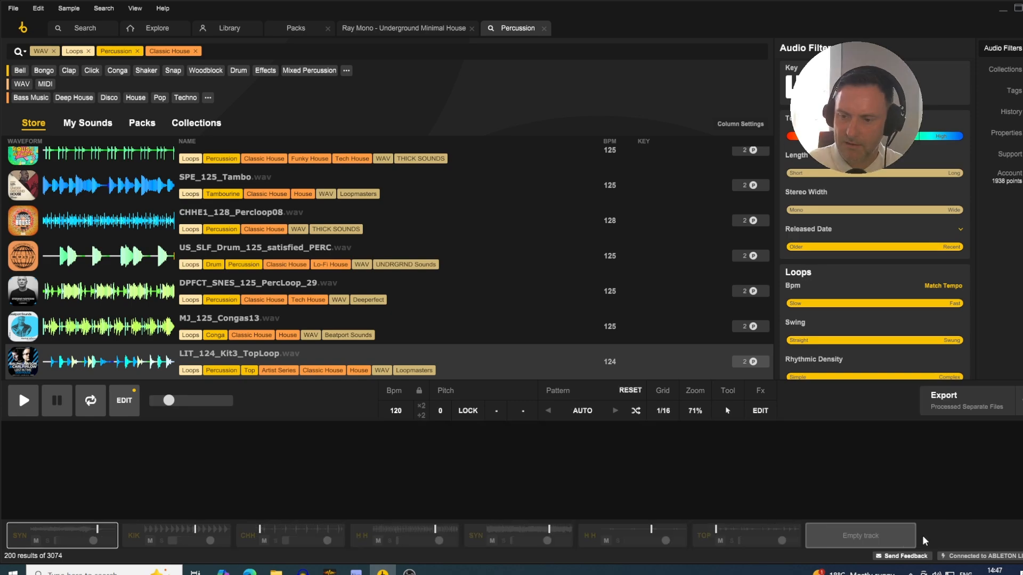
left_click(872, 539)
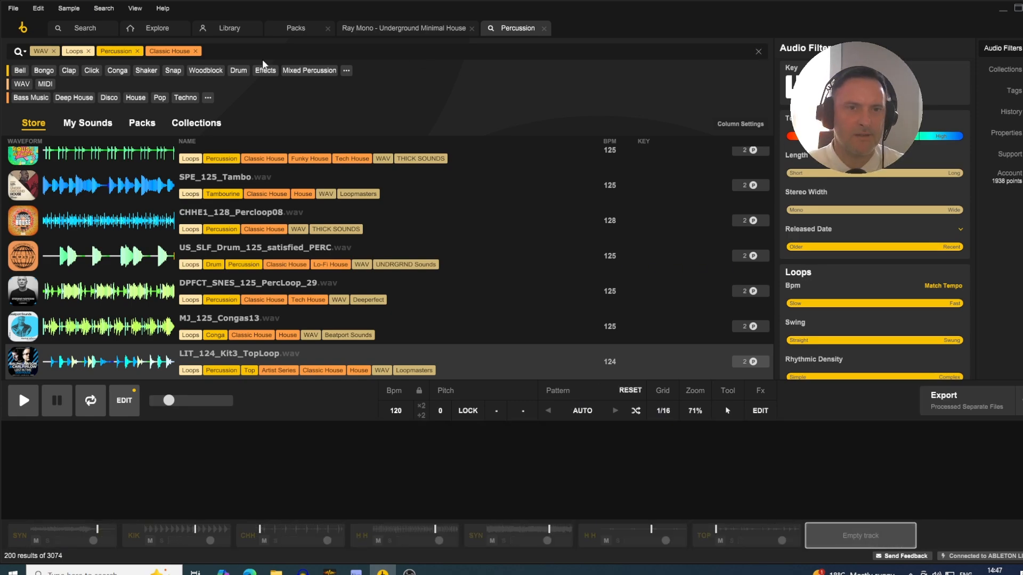
left_click(196, 51)
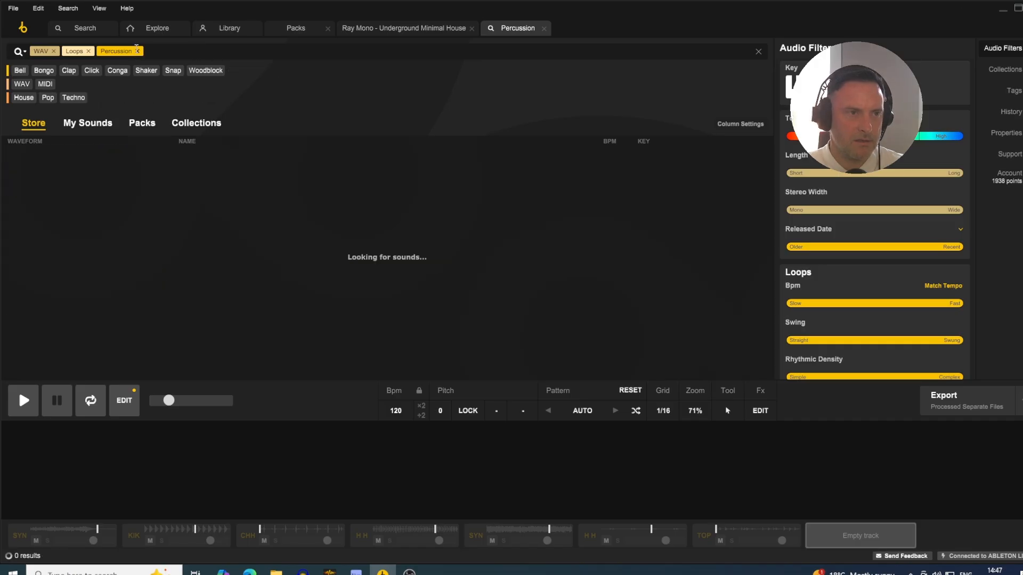
left_click(138, 51)
type("AT")
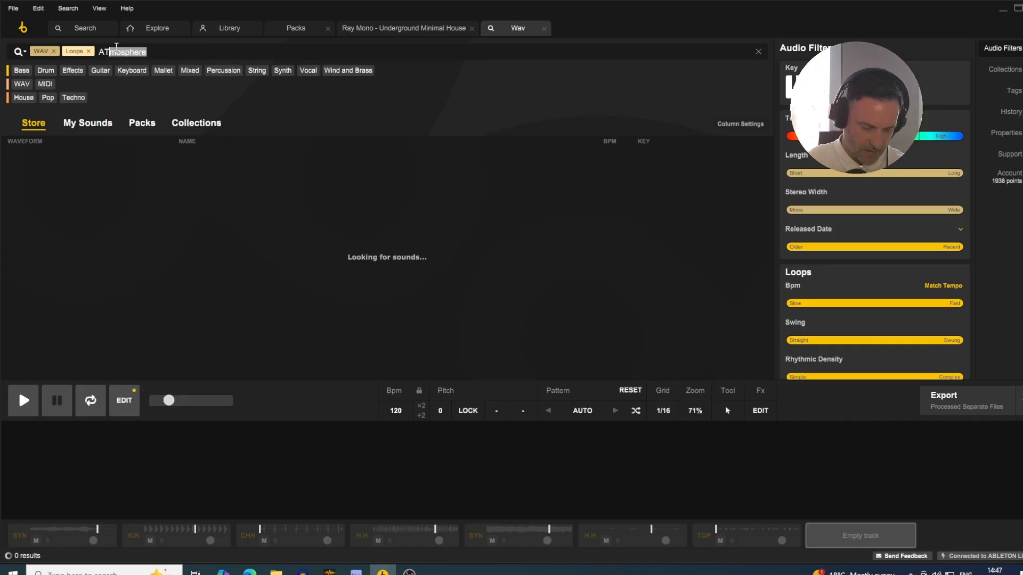
type("MOSPHERE")
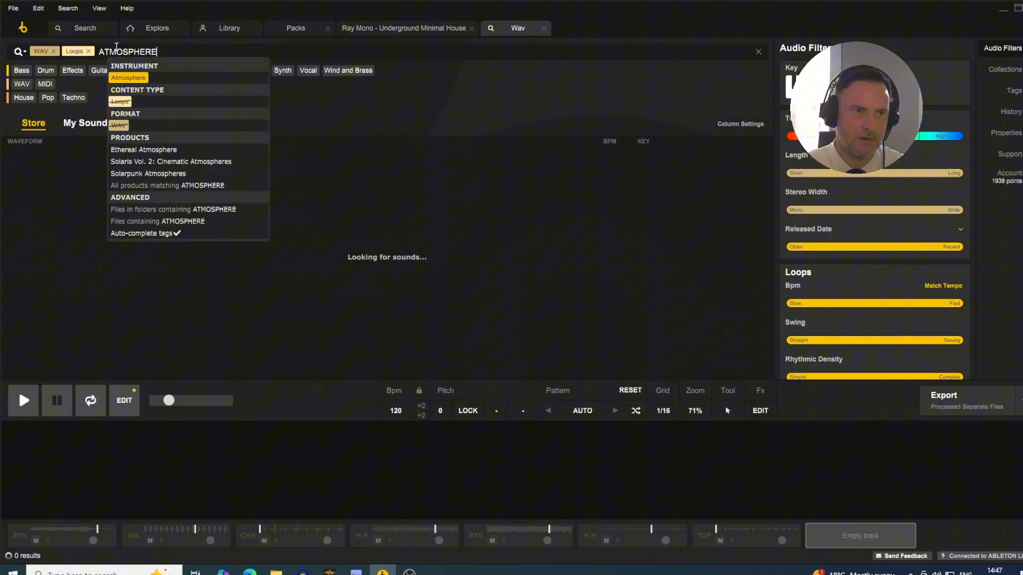
left_click(130, 79)
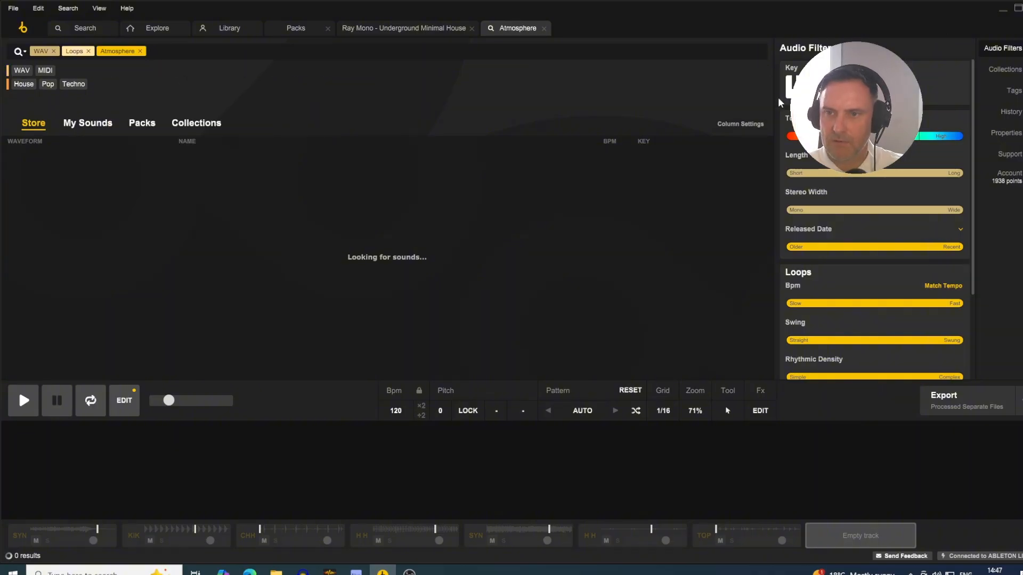
left_click(842, 92)
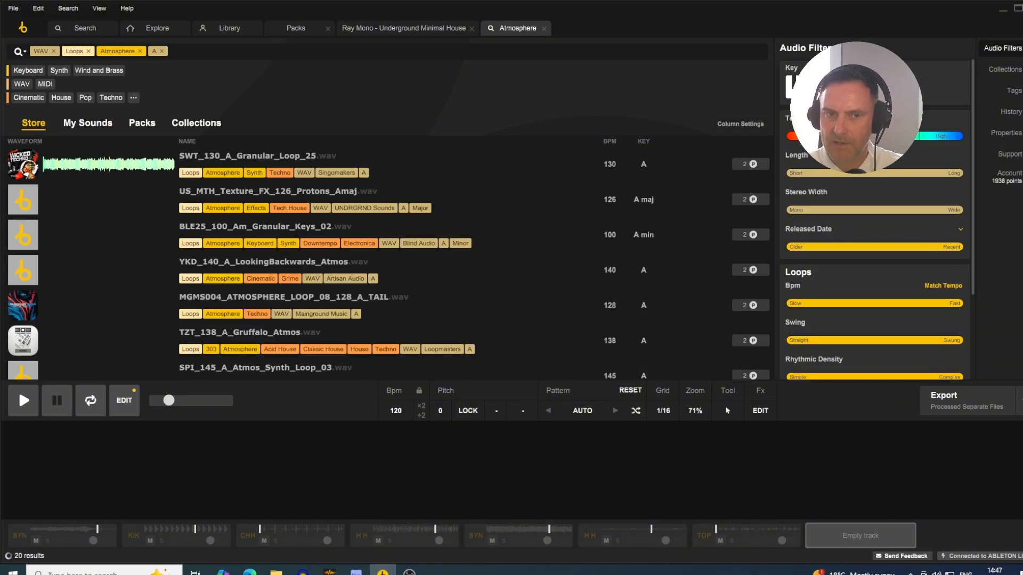
left_click(879, 92)
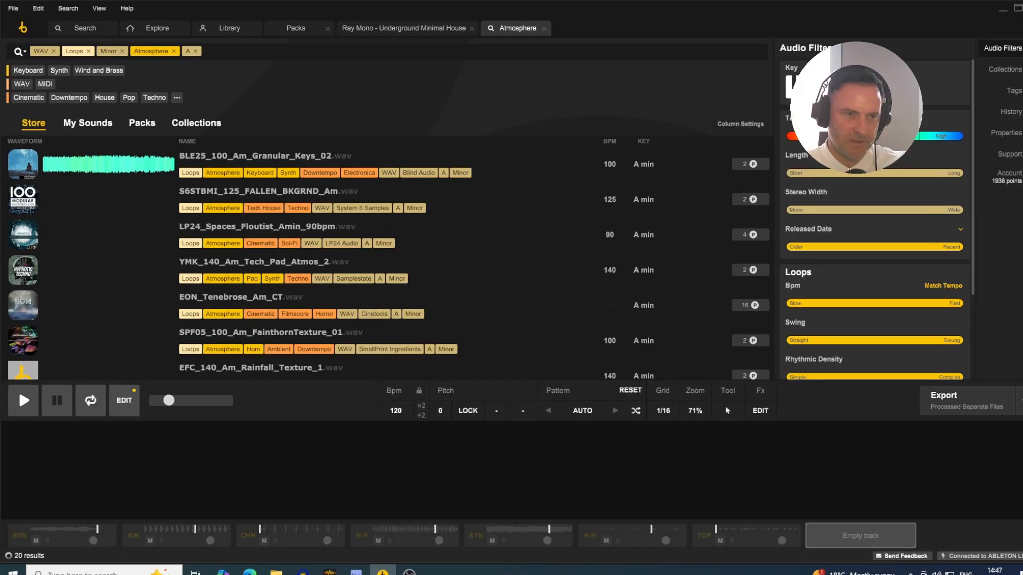
- Audition the A minor atmosphere loops from BLE25_100_Am_Granular_Keys_02 through to EON_Tenebrose_Am_CT on the new track
left_click(96, 170)
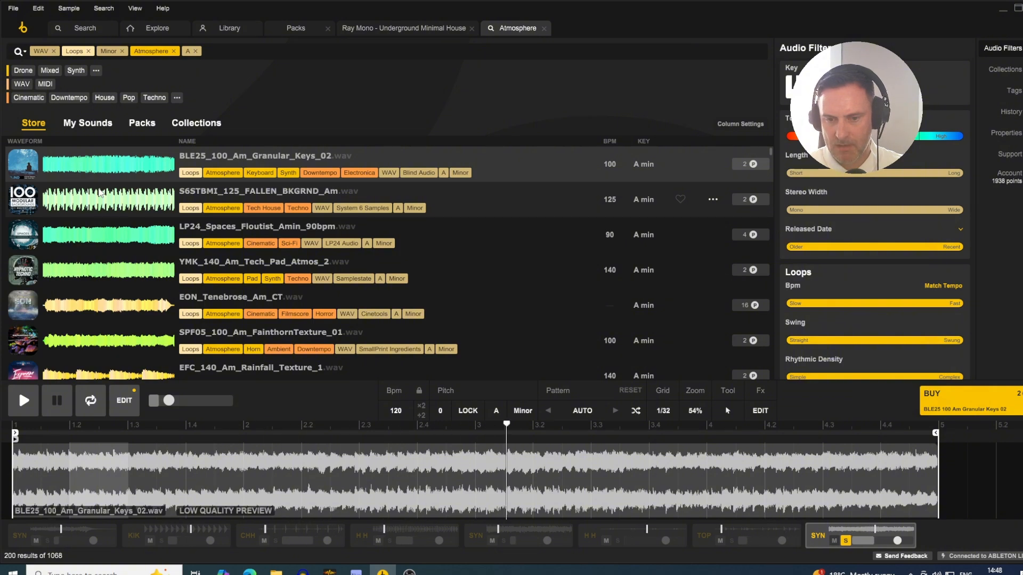
key("space")
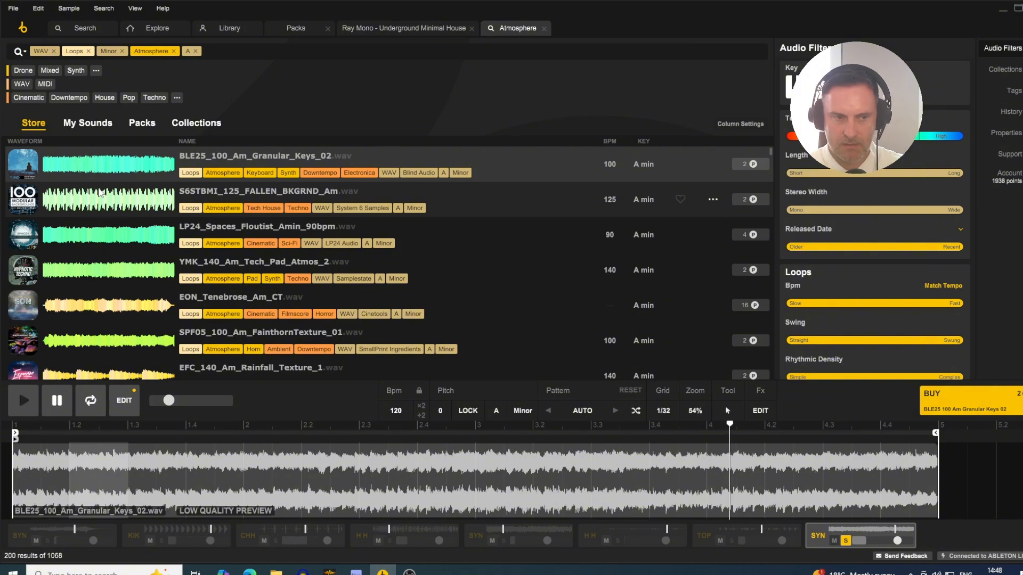
left_click(128, 213)
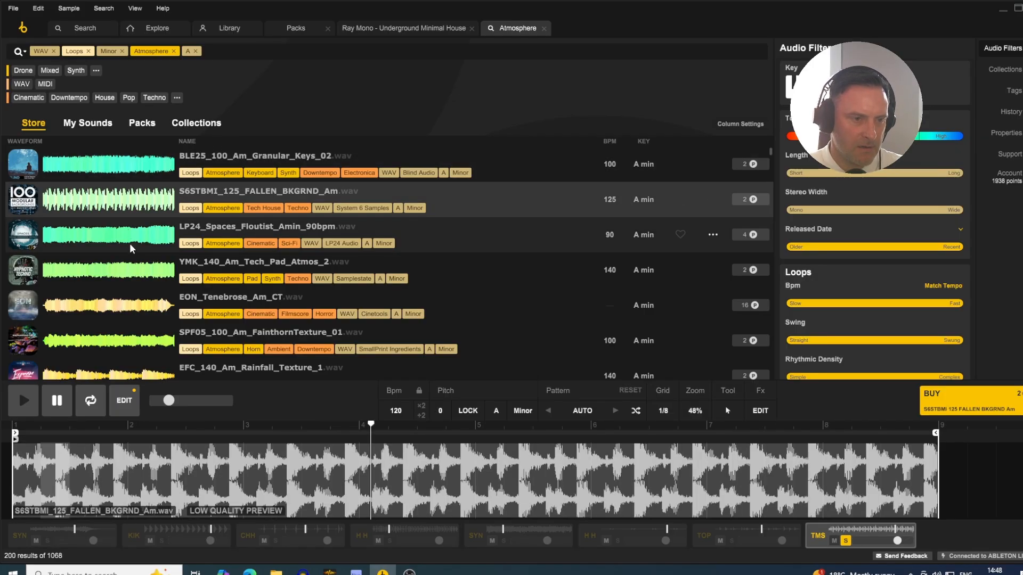
key("space")
left_click(106, 238)
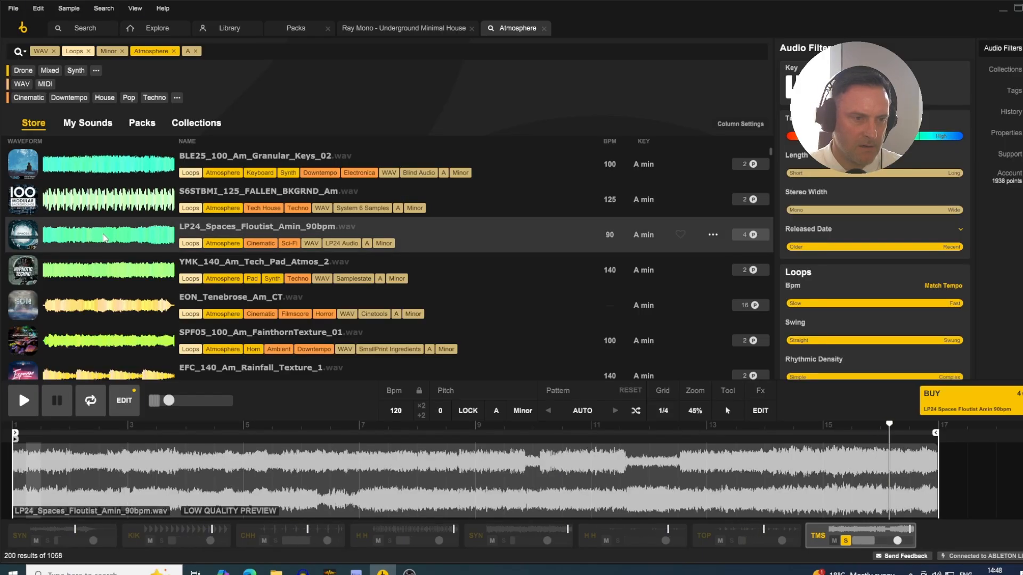
key("Down")
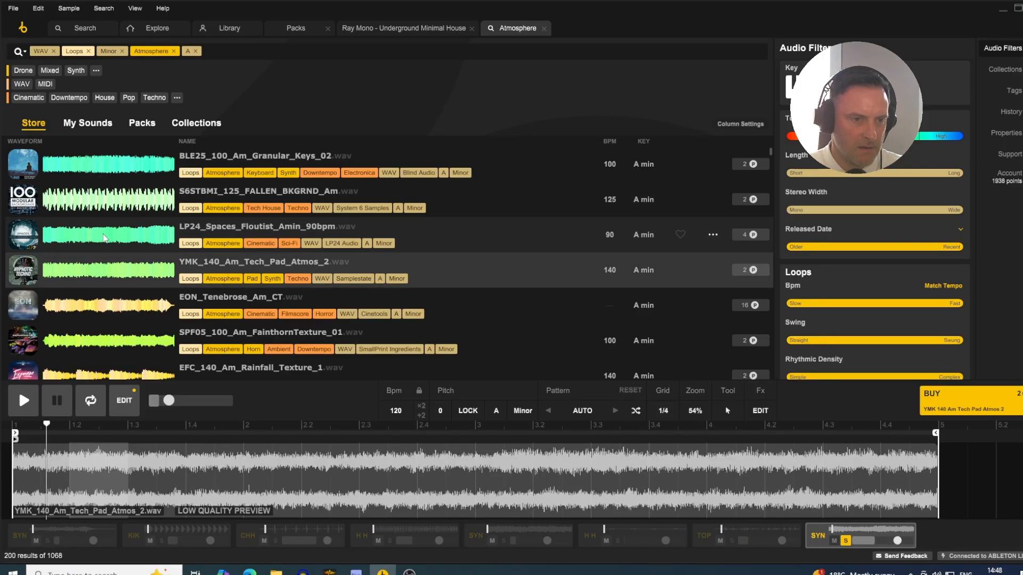
key("Down")
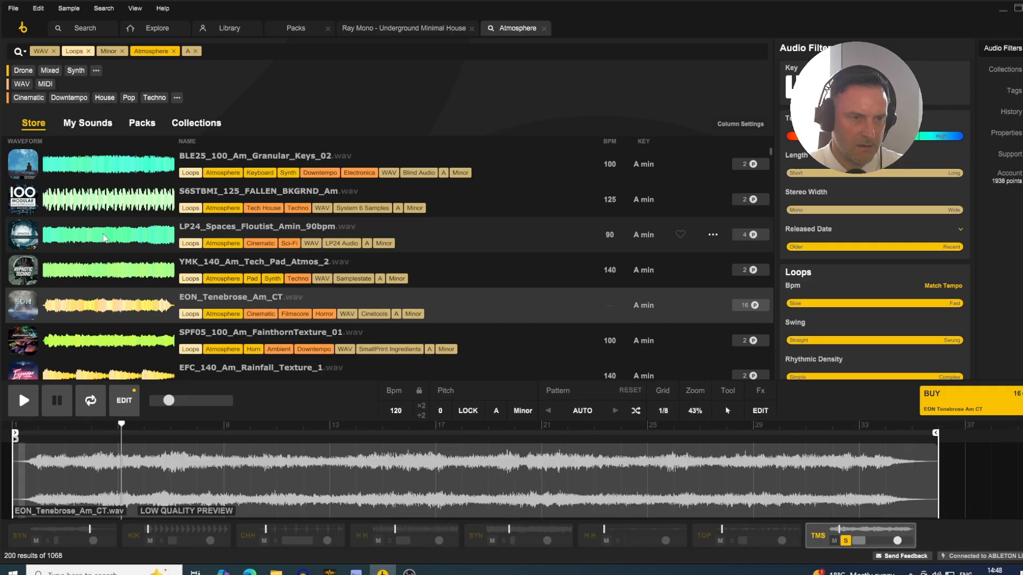
- Load BLE25_100_Am_Granular_Keys_02 on the new track and turn off that track's solo
left_click(89, 168)
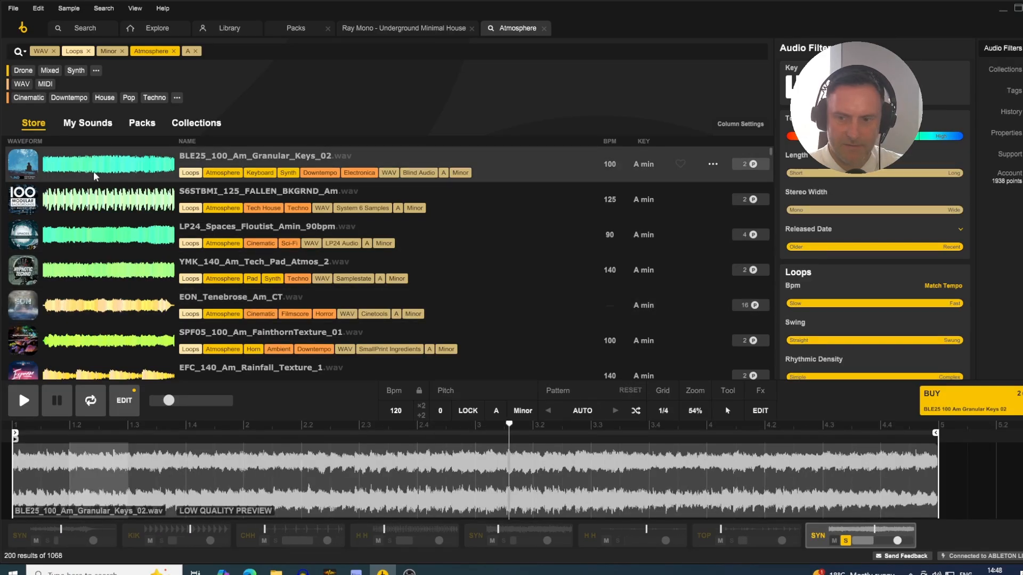
key("space")
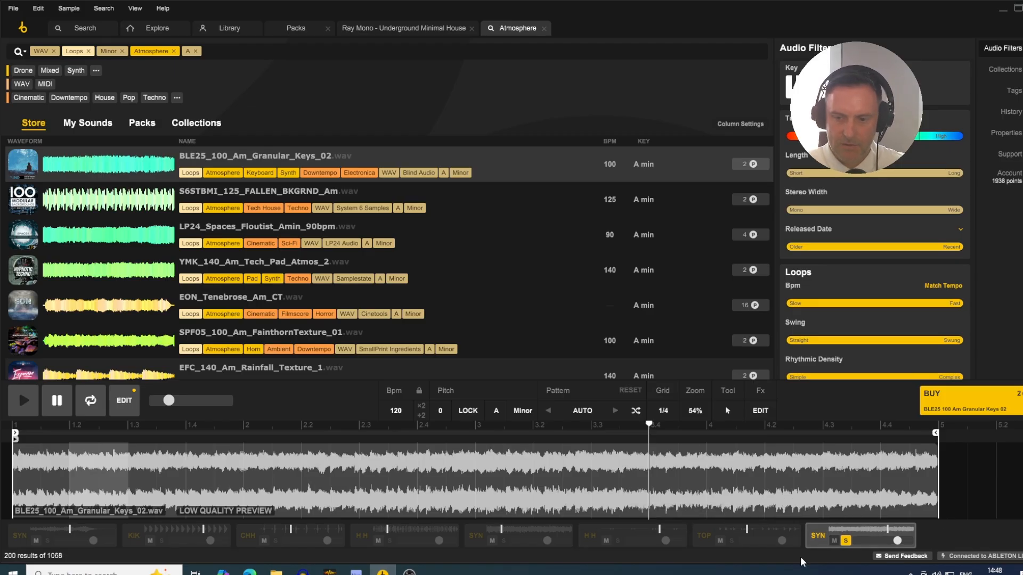
left_click(846, 540)
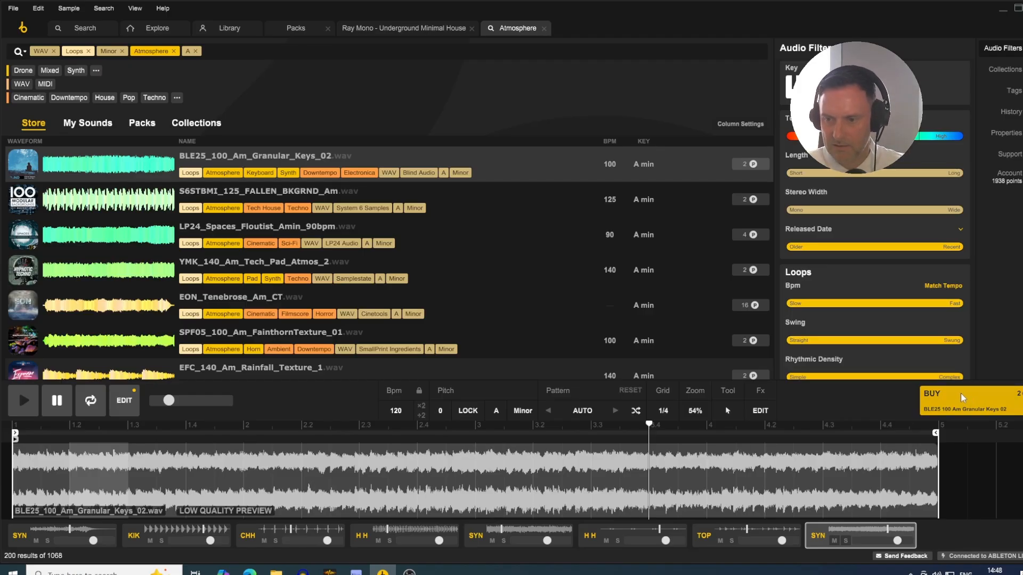
- Buy all the sounds used in the arrangement and check the export preferences, keeping Processed Separate Files
left_click(970, 404)
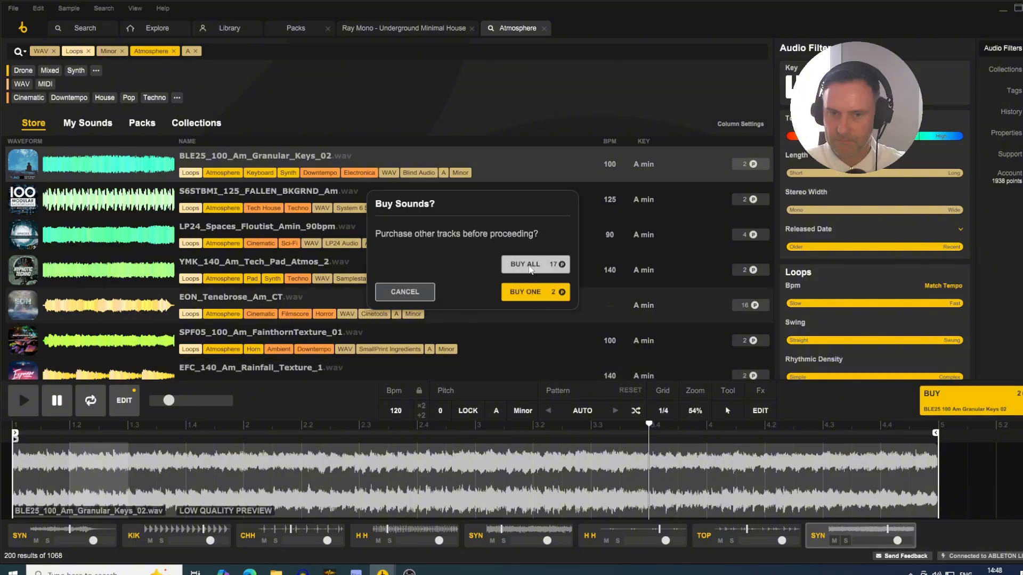
left_click(528, 264)
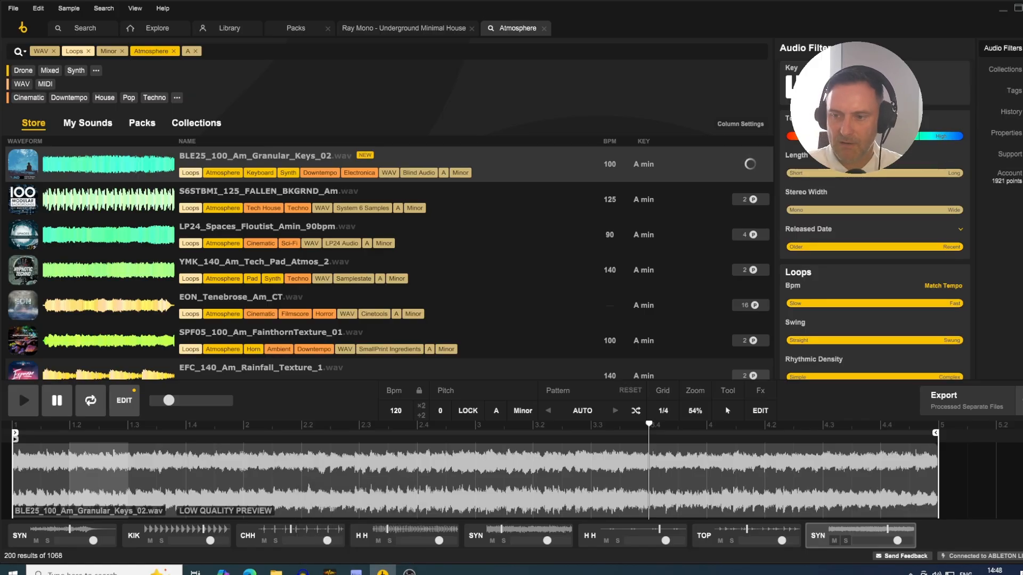
left_click(1019, 401)
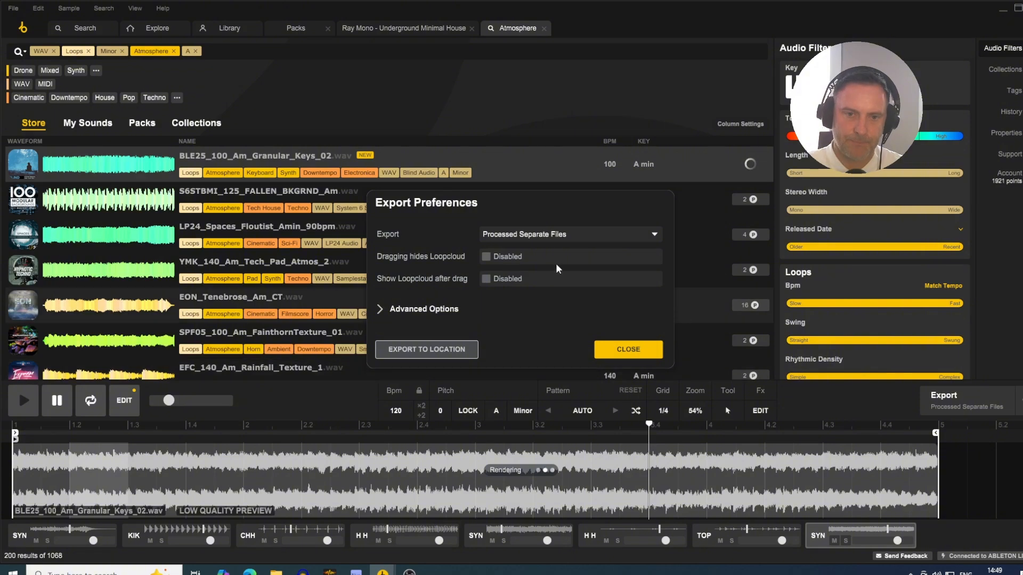
left_click(531, 242)
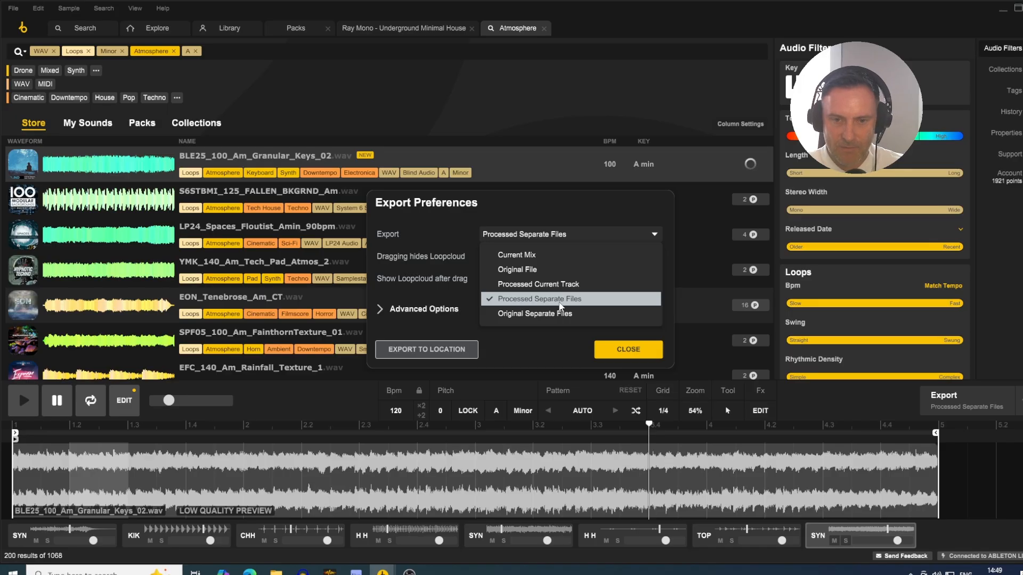
left_click(634, 355)
left_click(633, 352)
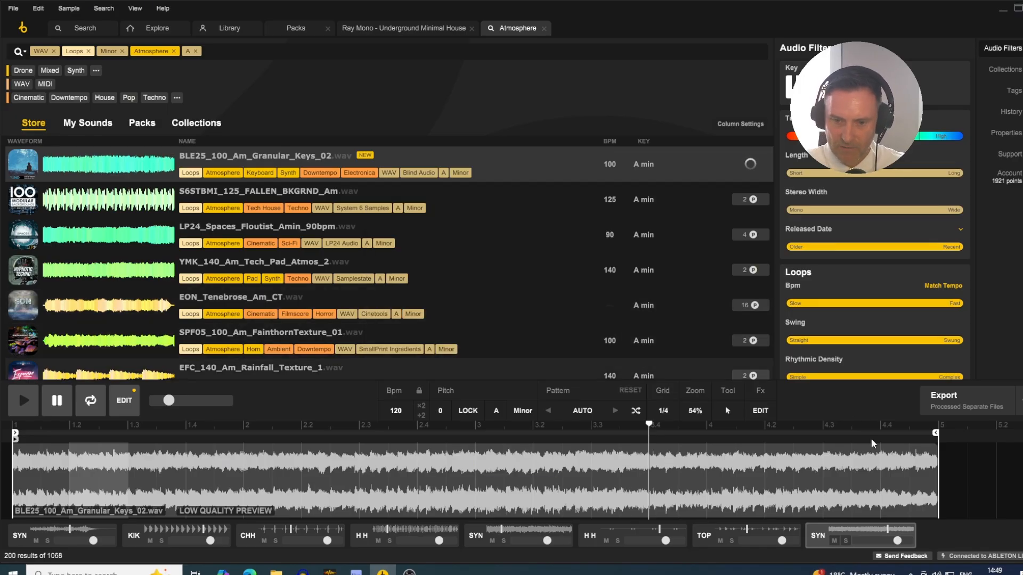
- Export the processed loops into Ableton Live, placing them at bar 1 from track 4 Audio downward, each on its own track
left_click(966, 405)
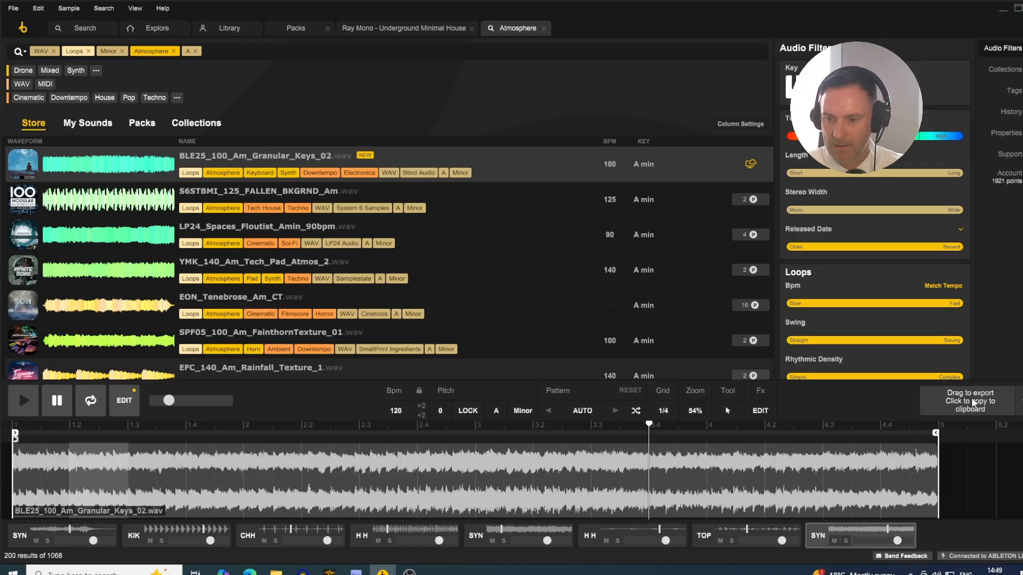
left_click(974, 404)
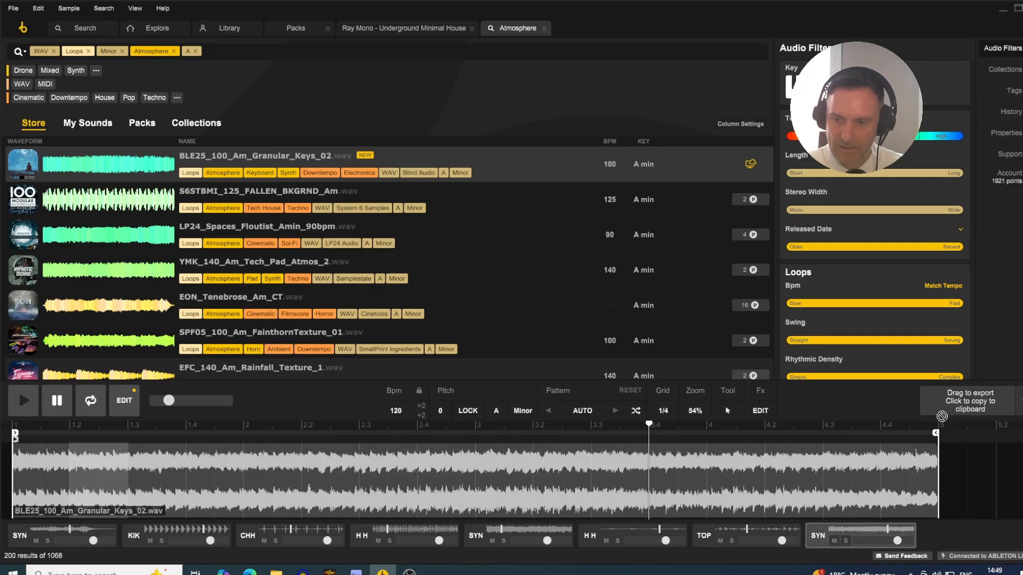
left_click_drag(942, 416, 242, 249)
key("Tab")
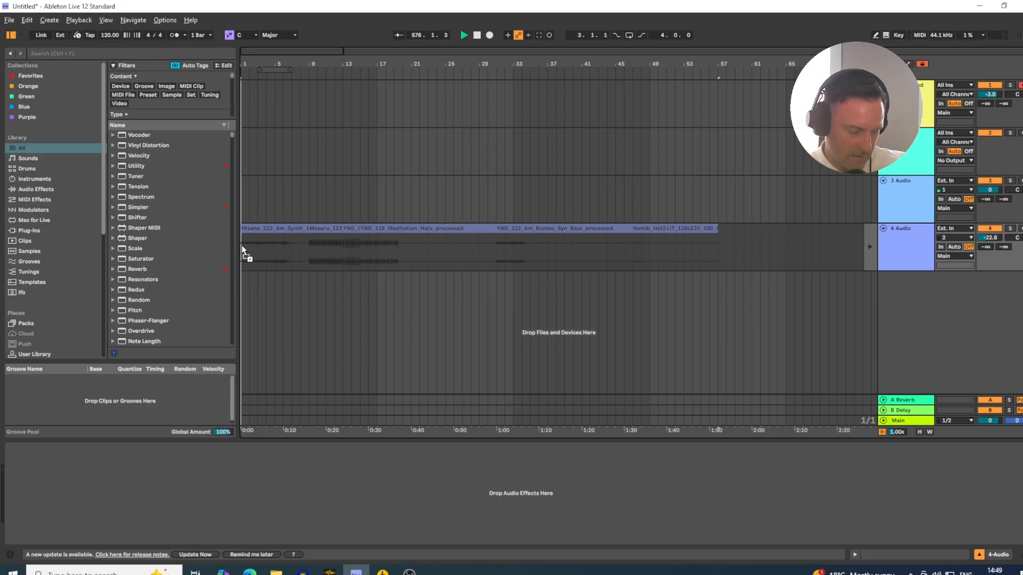
key("ctrl")
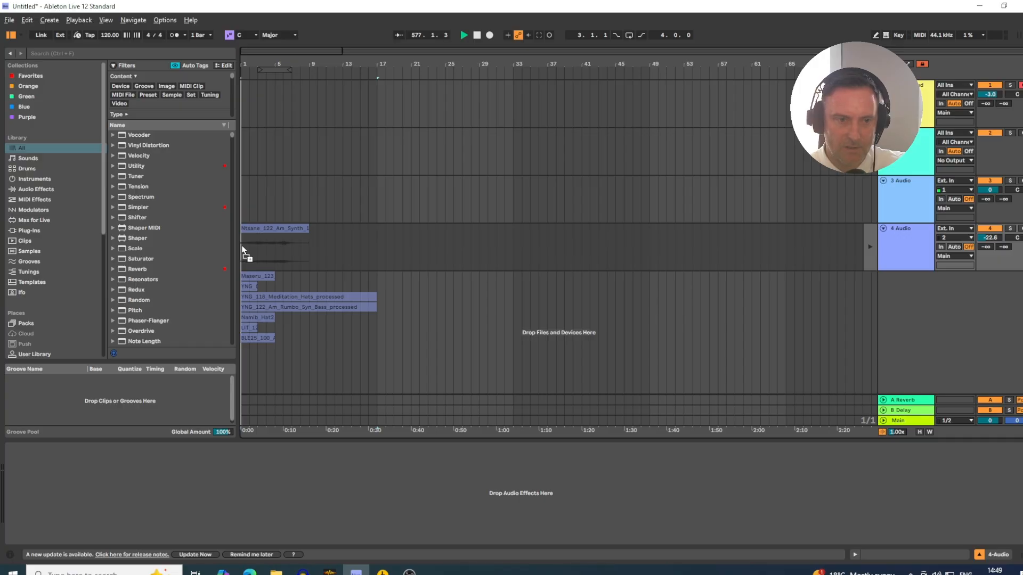
key("ctrl")
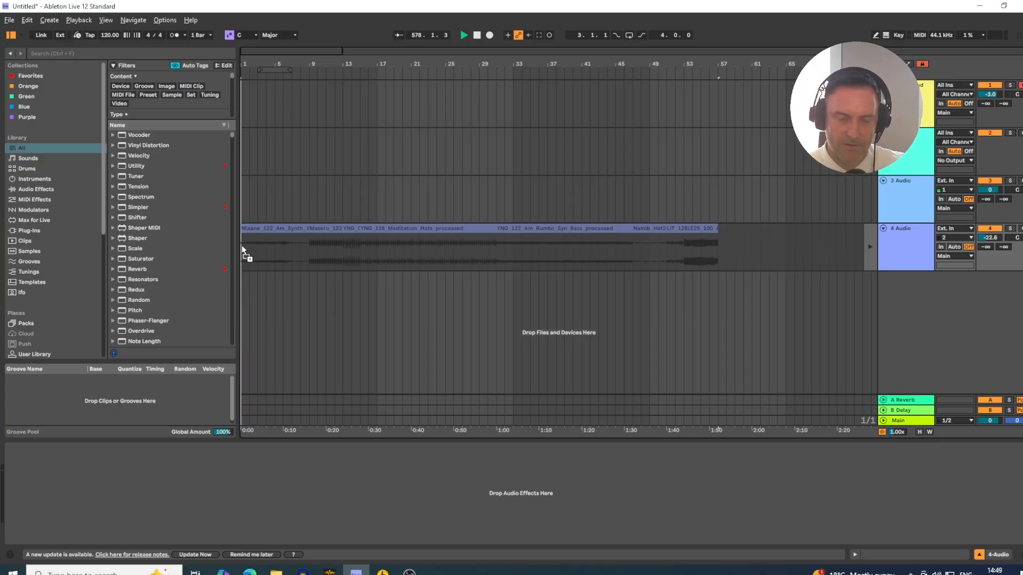
mouse_move(242, 250)
left_mouse_down()
mouse_move(305, 248)
mouse_move(234, 240)
mouse_move(265, 248)
mouse_move(241, 249)
left_mouse_up()
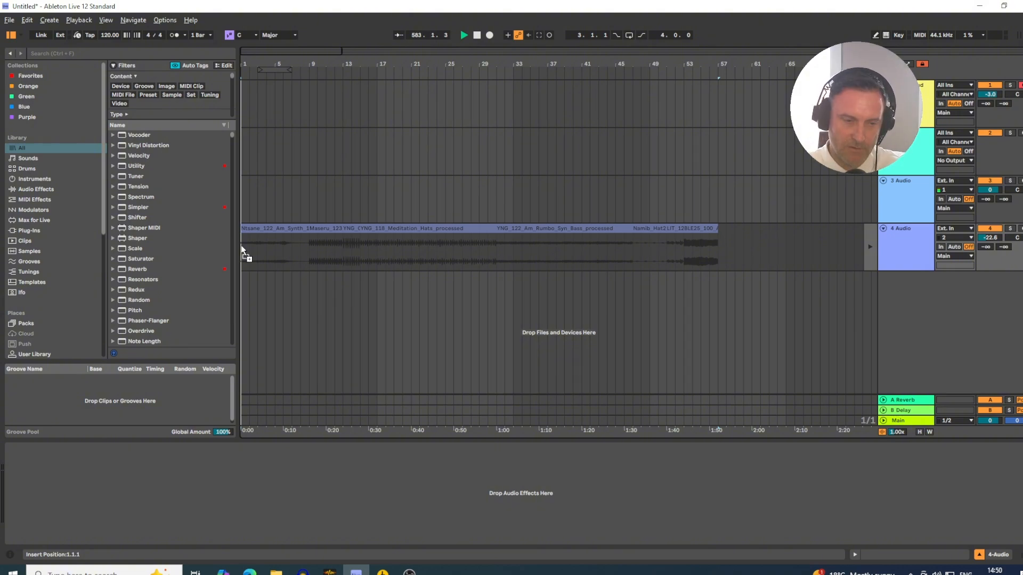
left_click_drag(242, 249, 245, 248)
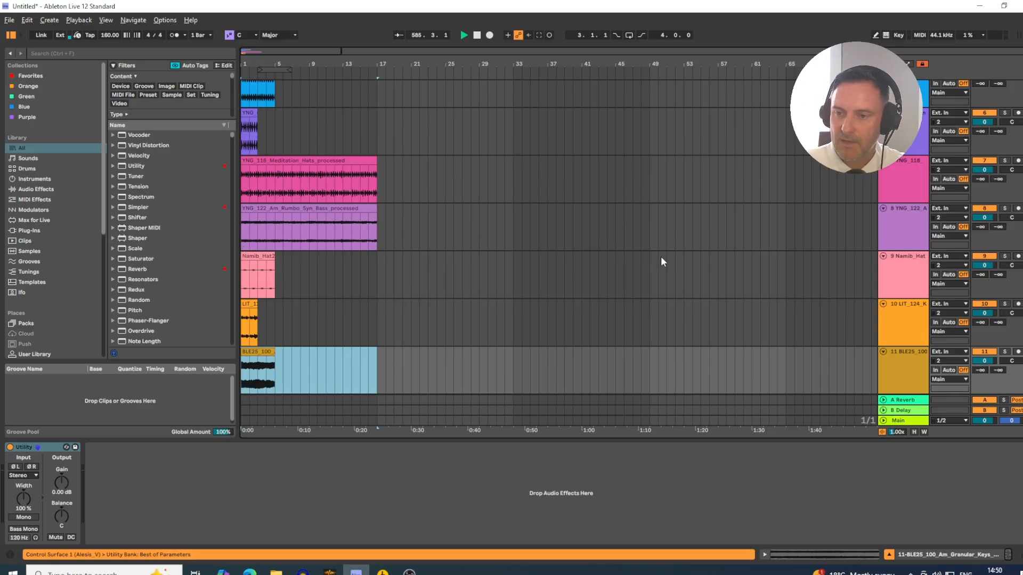
- Select the empty 3 Audio track and look over the imported loop clips on the tracks below it
scroll(498, 269, "up", 5)
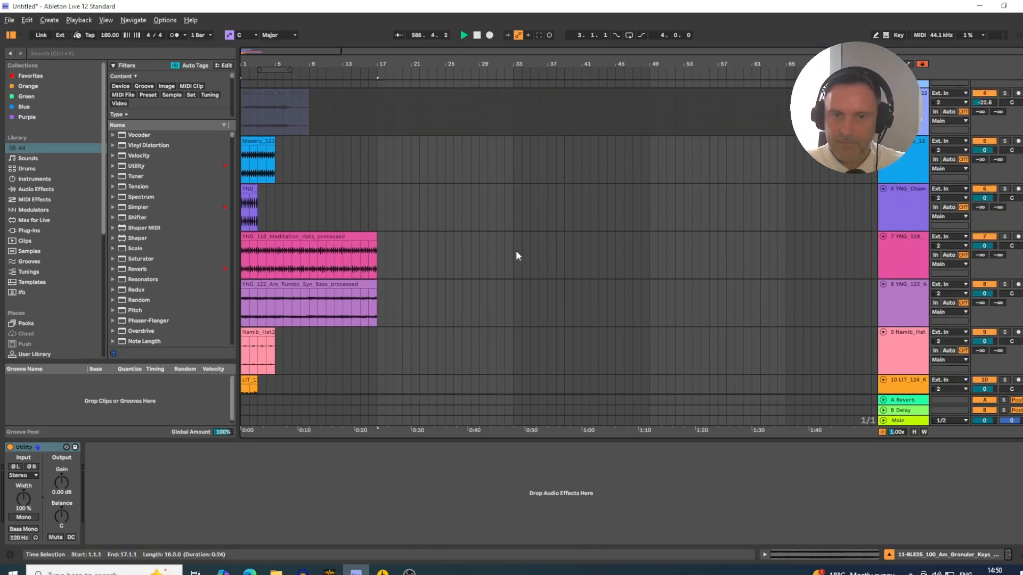
left_click(870, 198)
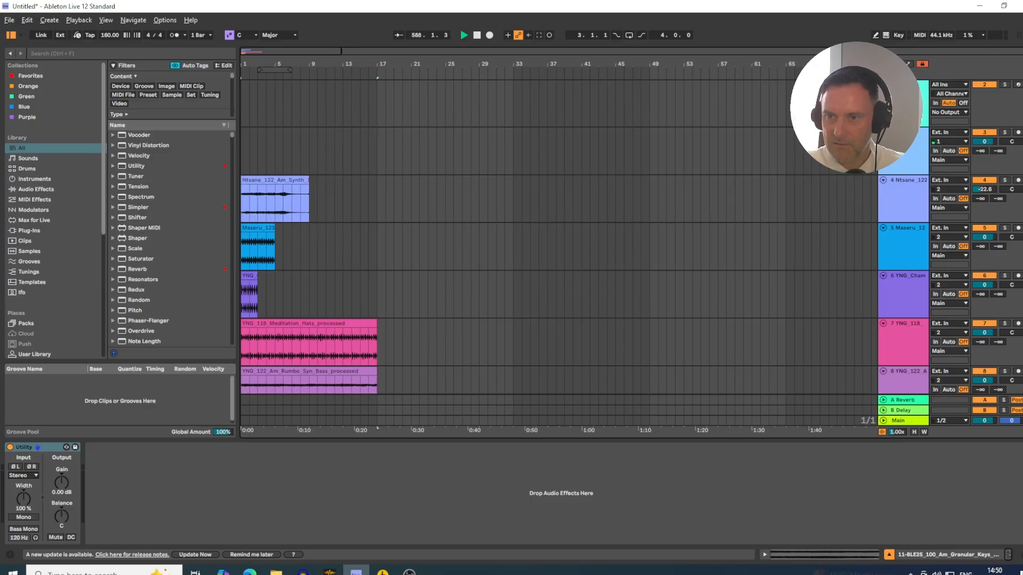
left_click(903, 156)
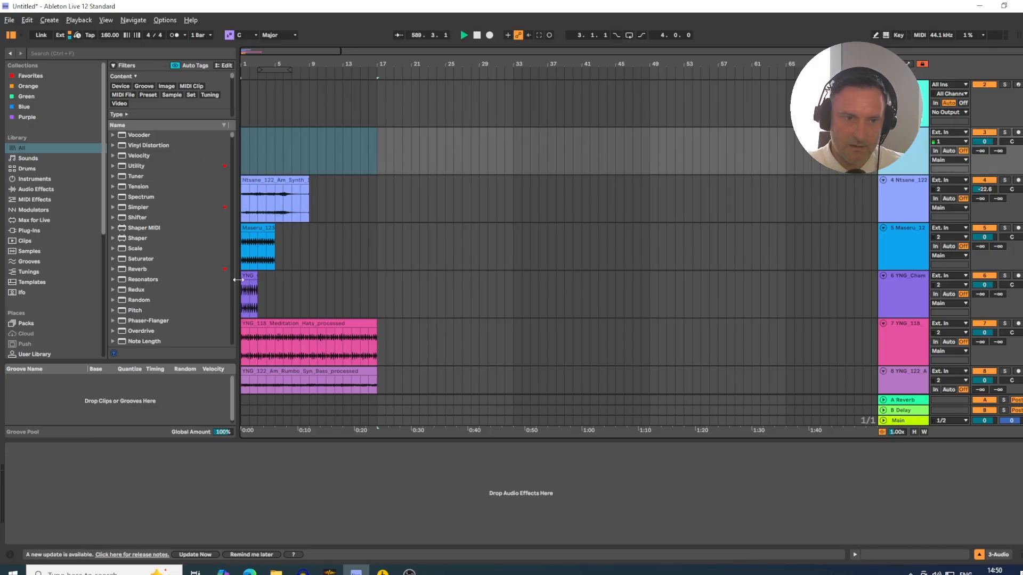
scroll(298, 159, "down", 5)
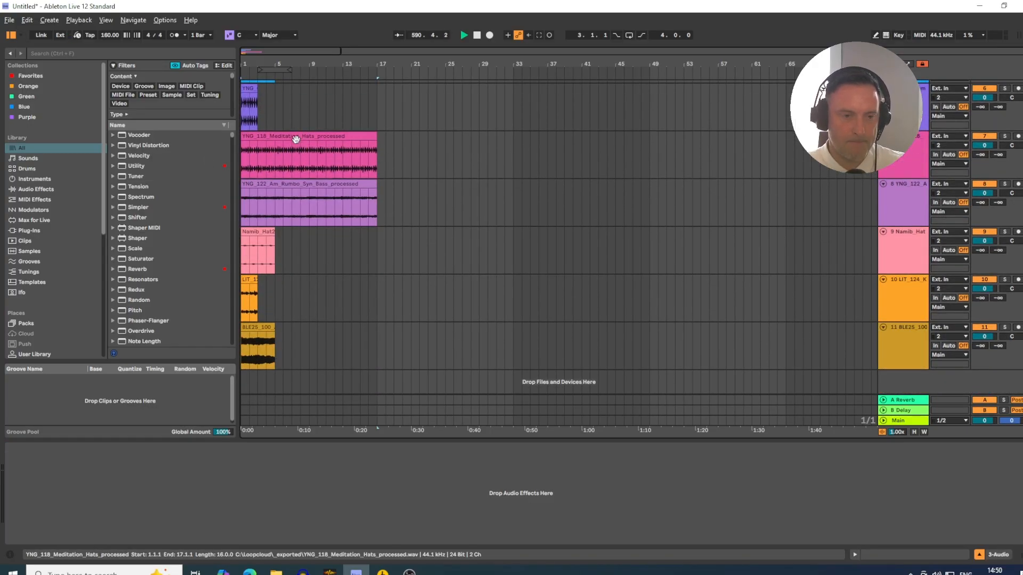
scroll(274, 246, "up", 2)
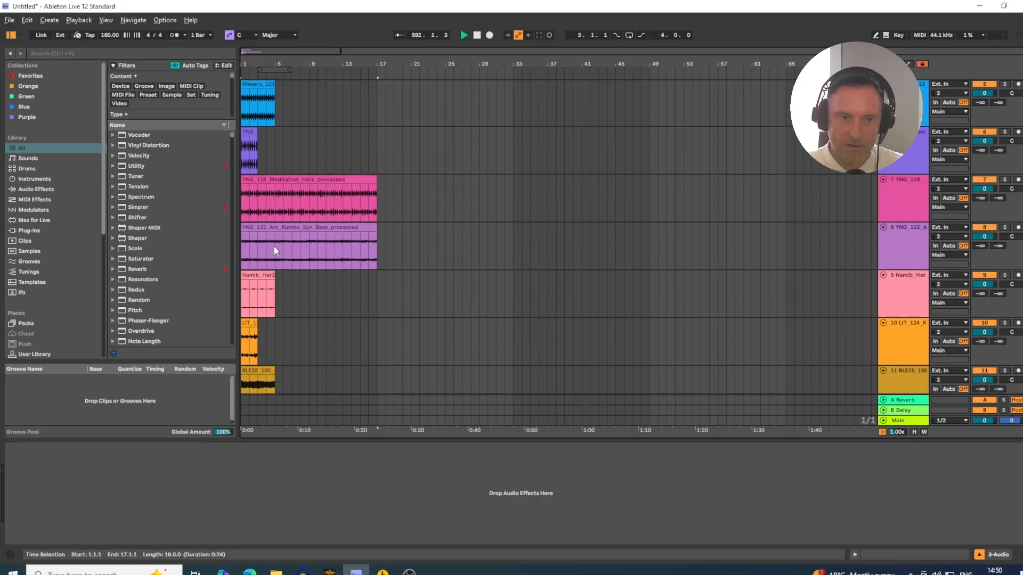
scroll(268, 228, "down", 2)
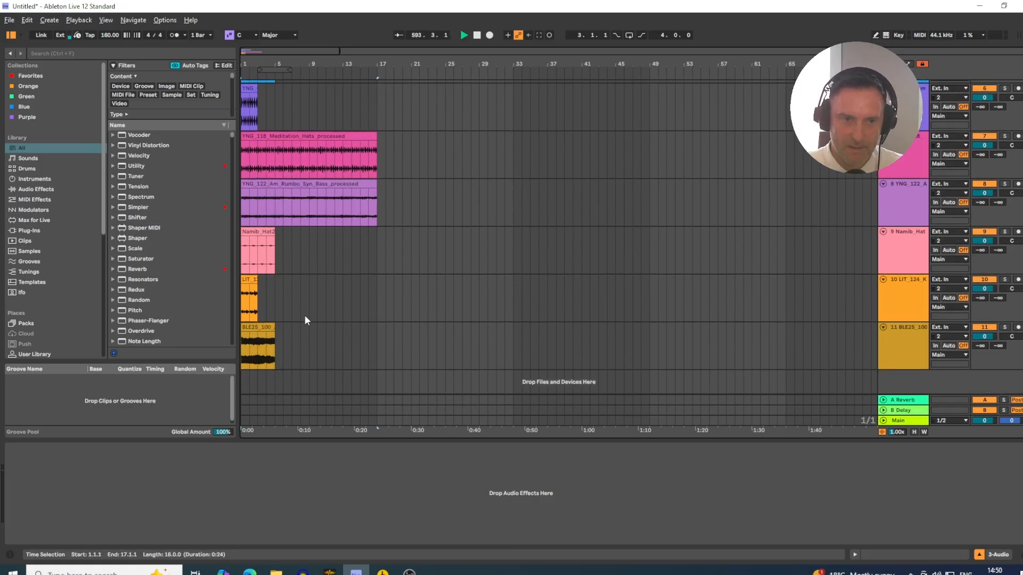
- Set the arrangement loop range to span 16 bars, from bar 1 to bar 17
scroll(302, 290, "up", 1)
scroll(302, 290, "down", 2)
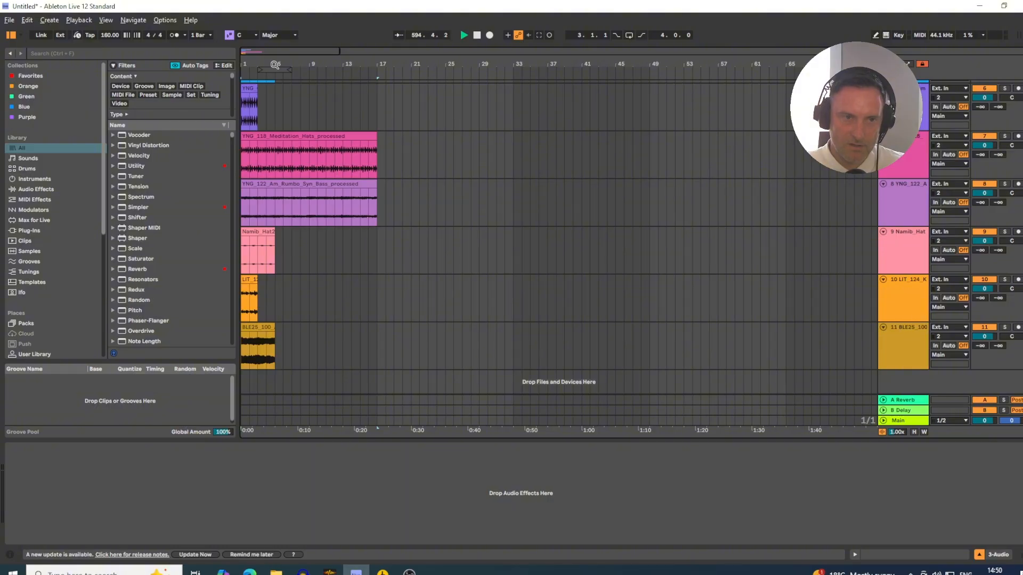
left_click_drag(273, 71, 380, 80)
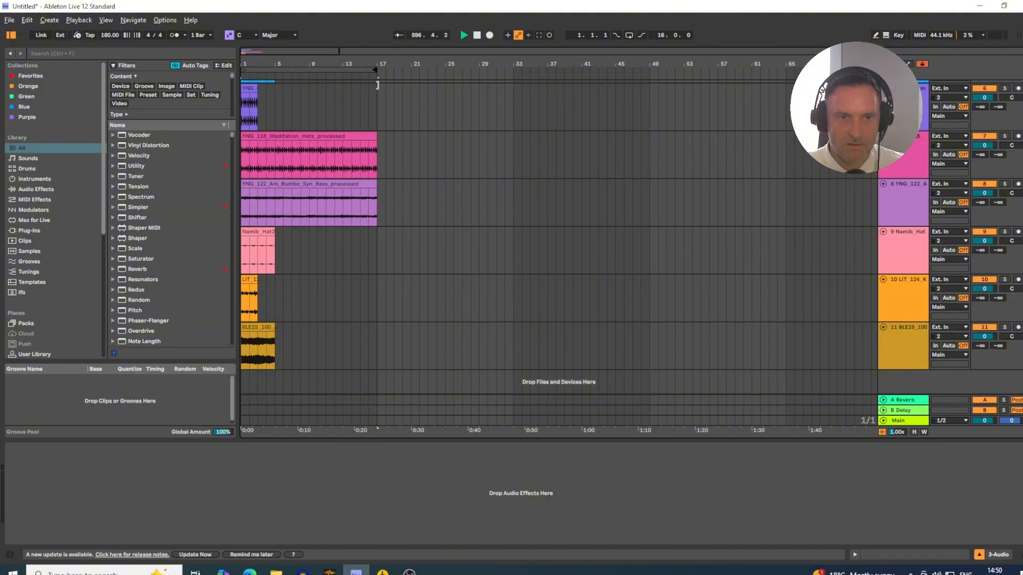
- Extend the BLE25_100_Am_Granular_Keys_02, LIT_124_Kit3_TopLoop and Namib_Hat2_123 clips to bar 17
left_click(257, 327)
left_click_drag(273, 327, 379, 346)
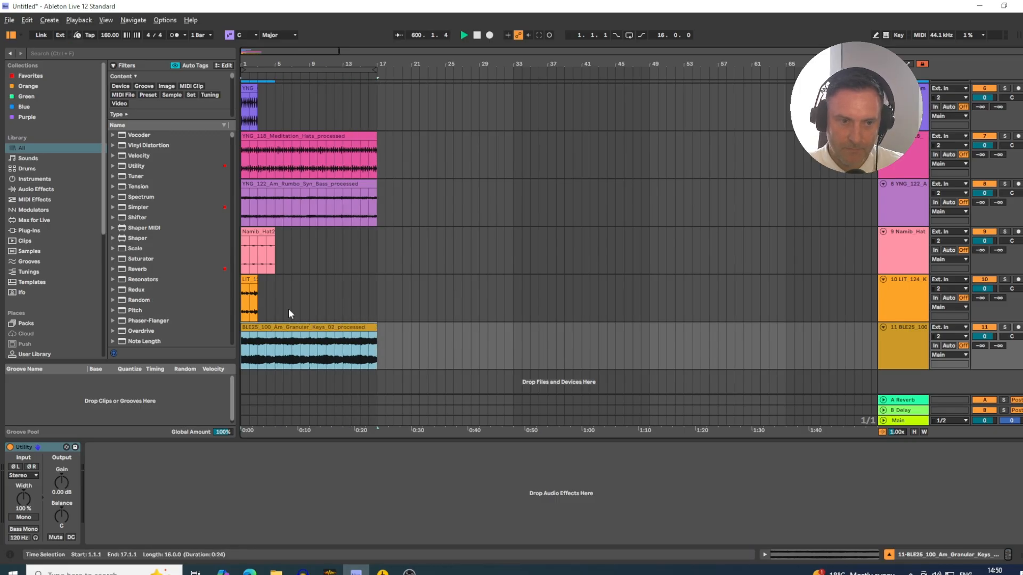
left_click_drag(258, 280, 378, 282)
left_click_drag(272, 234, 378, 234)
- Extend the YNG_Chamanisme_Closed_Hat and Maseru_123_Kick clips to bar 17
scroll(277, 192, "up", 2)
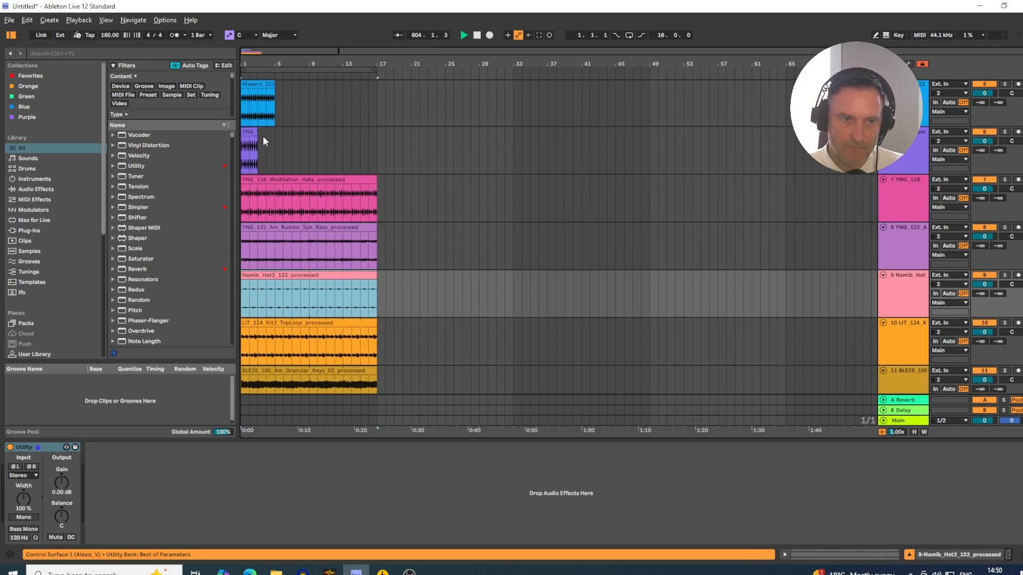
left_click_drag(257, 136, 378, 137)
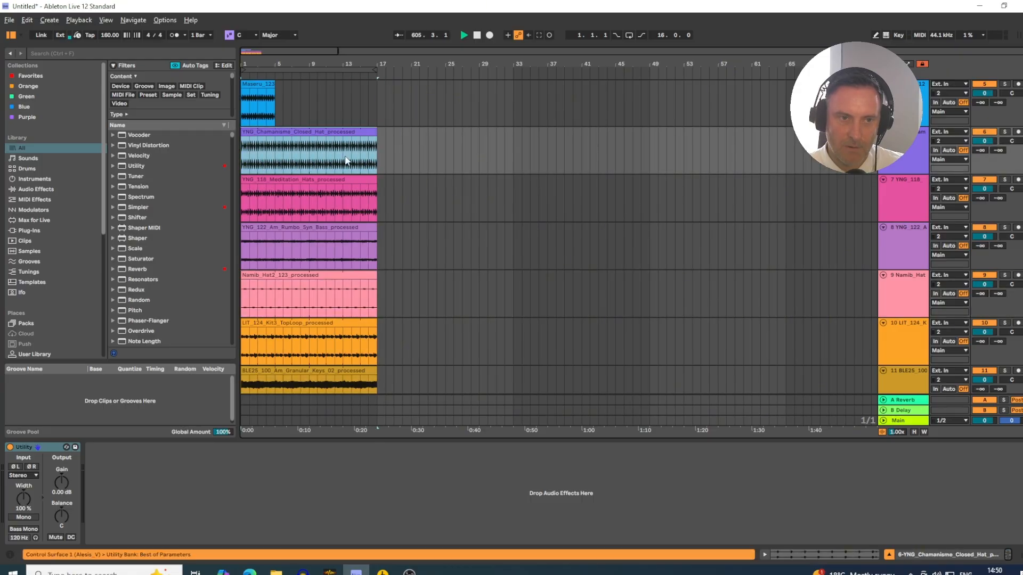
scroll(320, 159, "up", 3)
left_click_drag(273, 164, 377, 181)
scroll(366, 184, "up", 3)
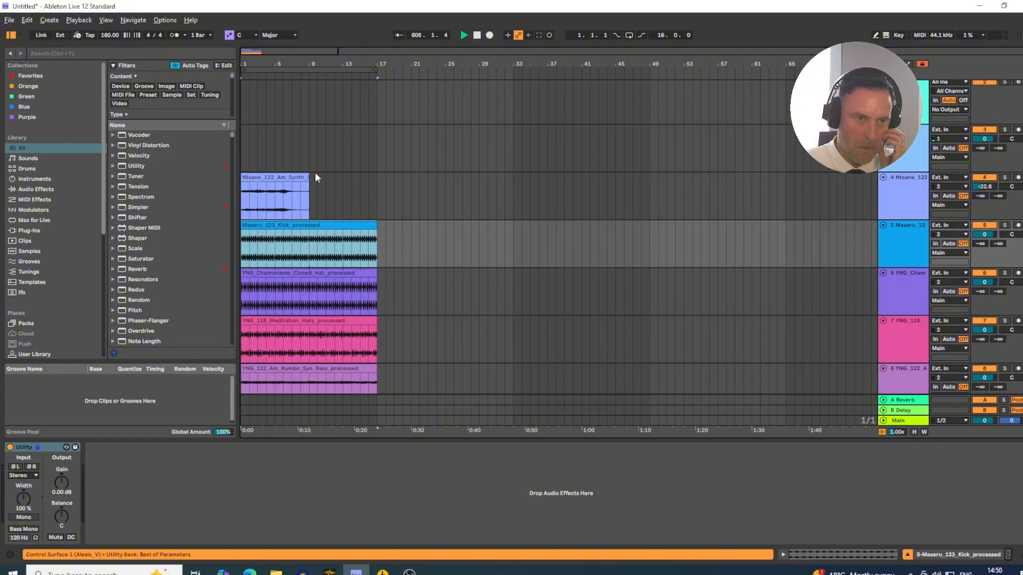
- Copy the Ntsane_122_Am_Synth_1_Wet clip onto the empty track 3 at bar 10
left_click(272, 178)
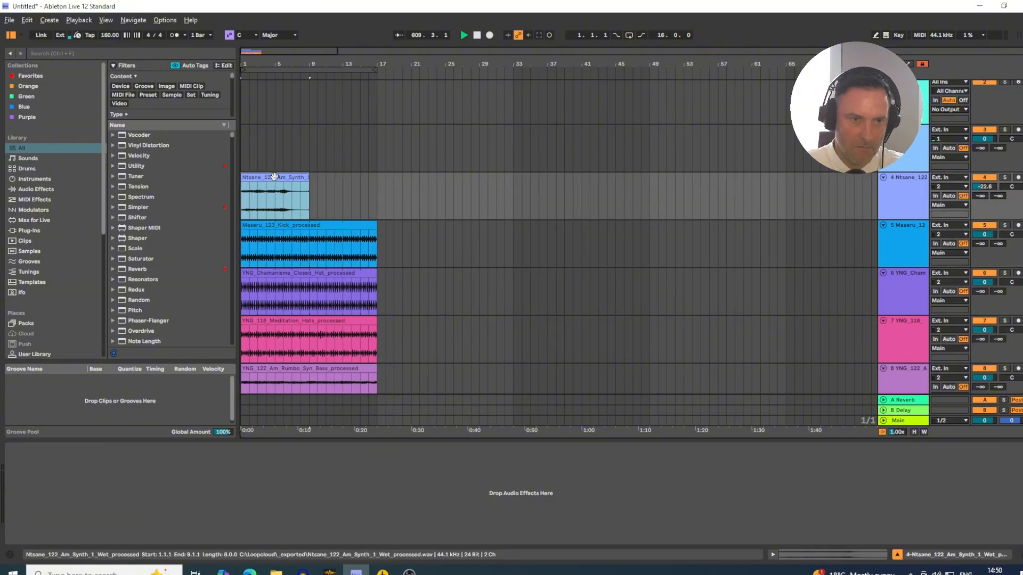
left_click_drag(273, 177, 352, 169)
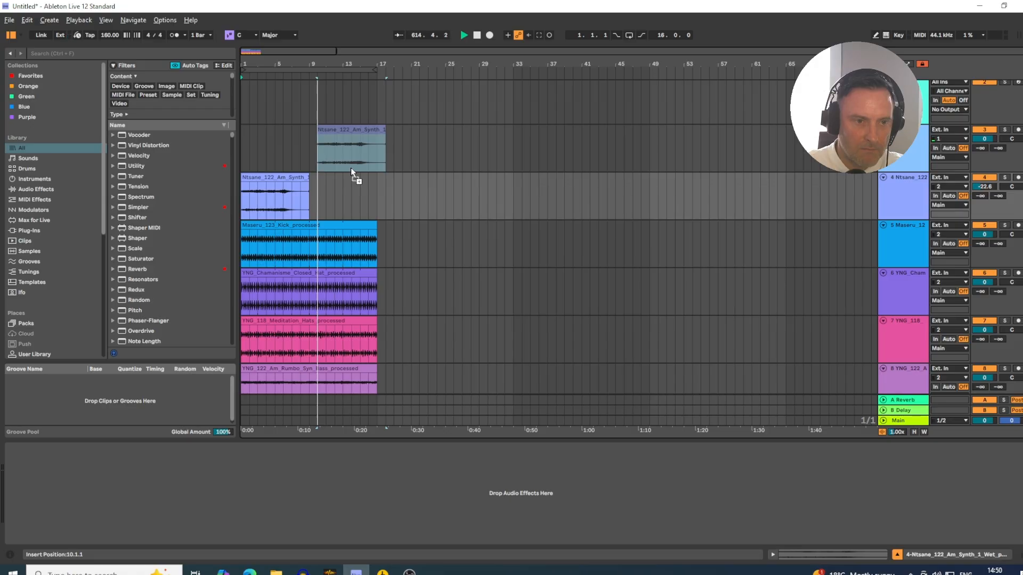
left_click_drag(351, 167, 351, 167)
- Set the original Ntsane synth clip's tempo to 122 BPM and delete its copy on track 3
left_click(269, 175)
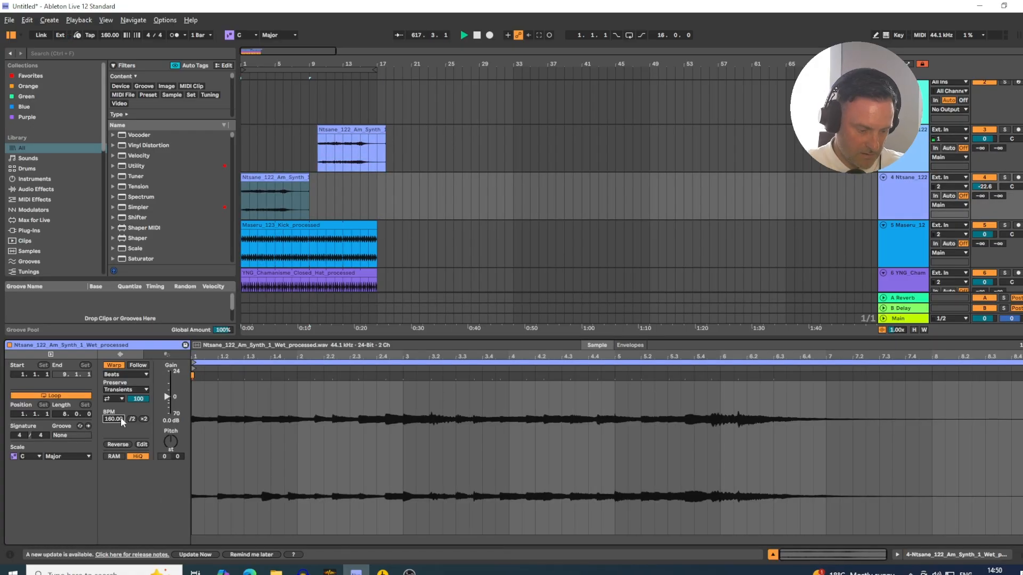
key("Return")
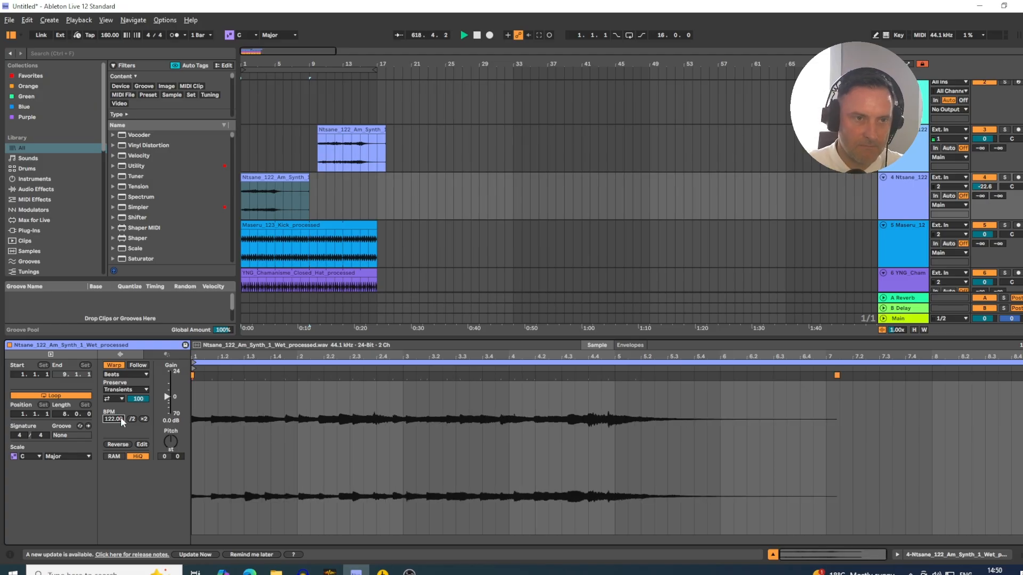
left_click(273, 216)
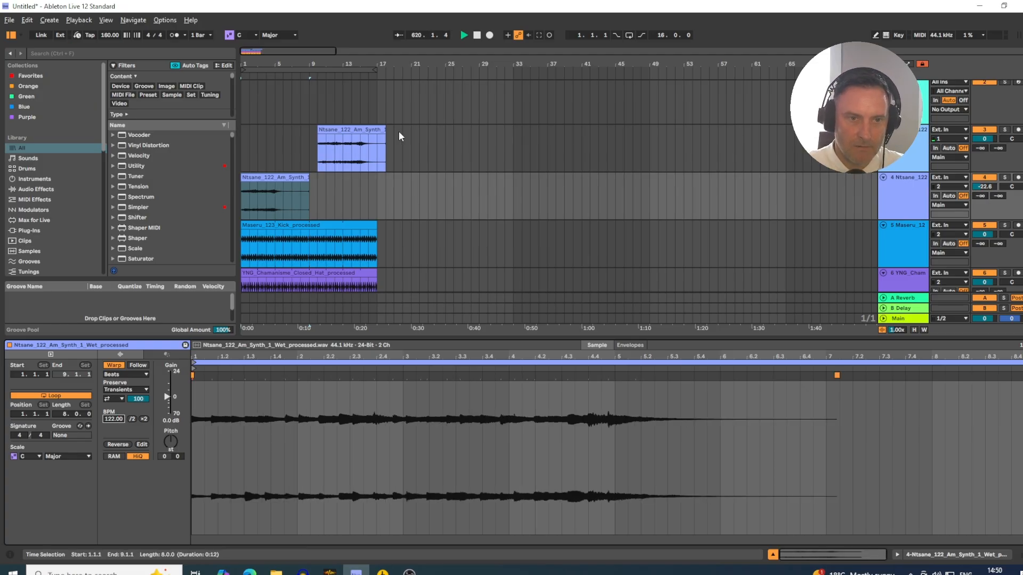
key("Delete")
- Copy the Ntsane synth clip to track 3 at bar 5, and duplicate the clips on tracks 3 and 4 once each
left_click(265, 177)
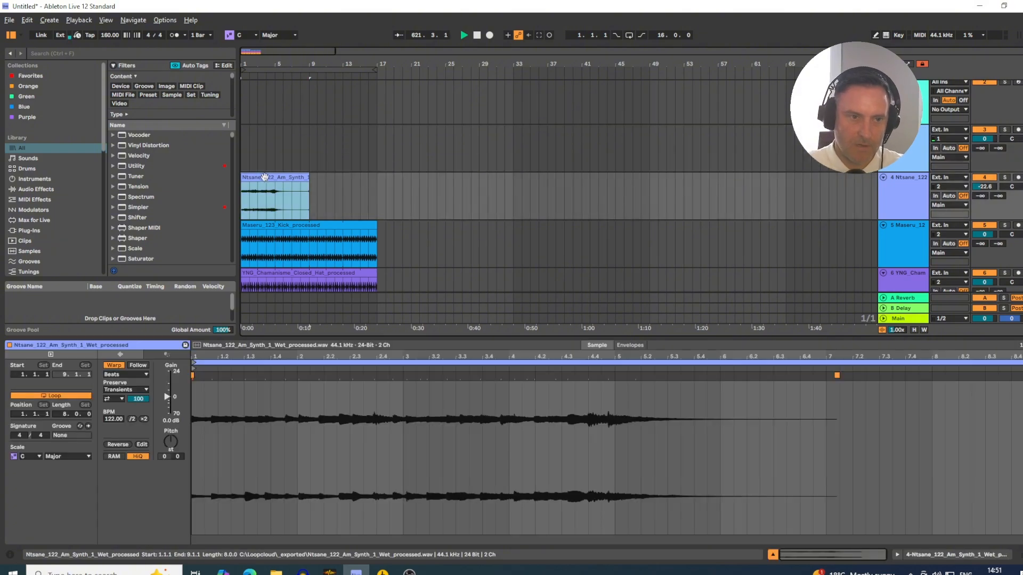
left_click_drag(259, 177, 297, 169)
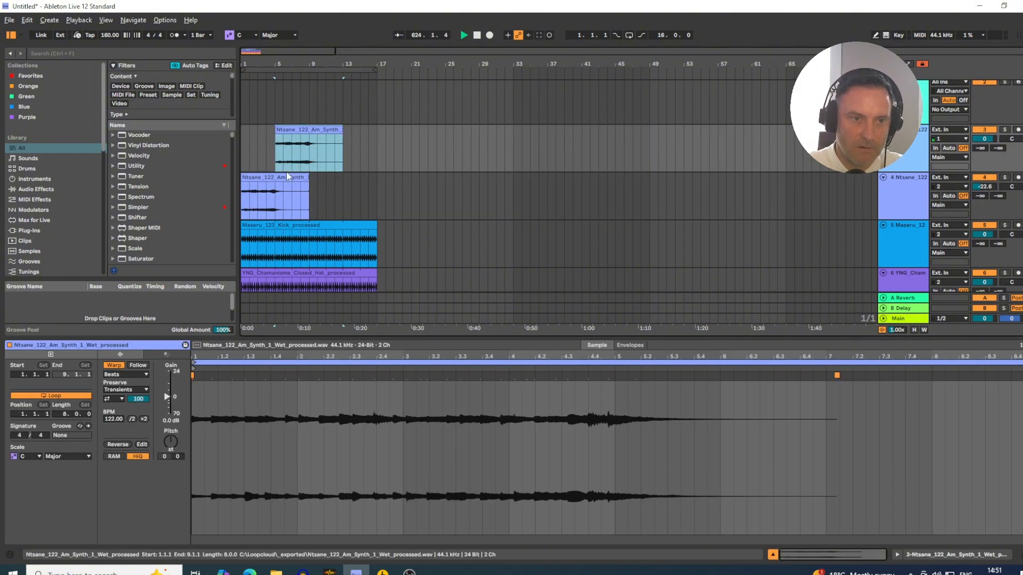
left_click_drag(286, 171, 377, 151)
left_click_drag(361, 151, 364, 151)
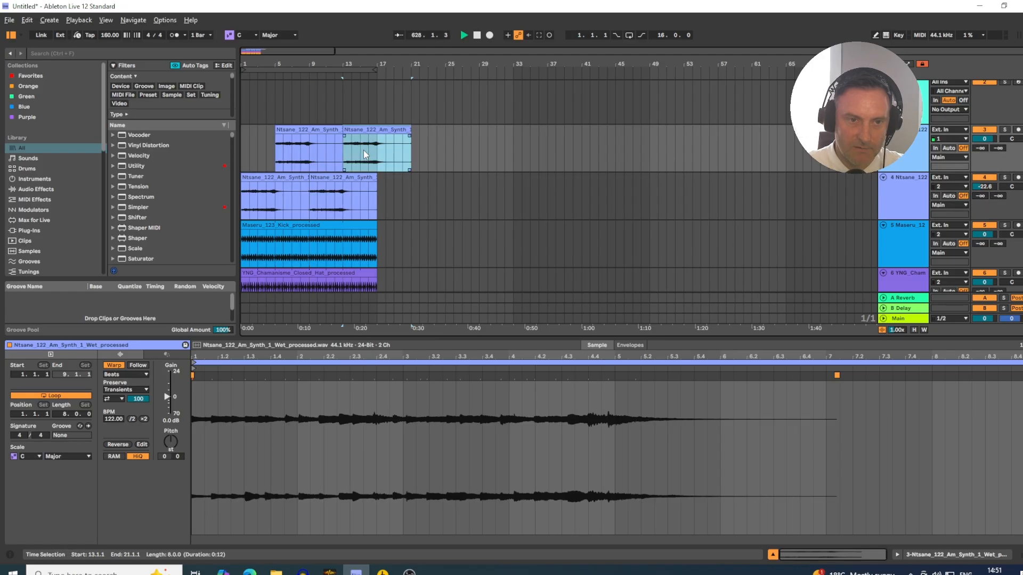
- Try moving the second synth clip from track 3 onto track 4 at bar 13, and undo the move
left_click_drag(346, 65, 344, 158)
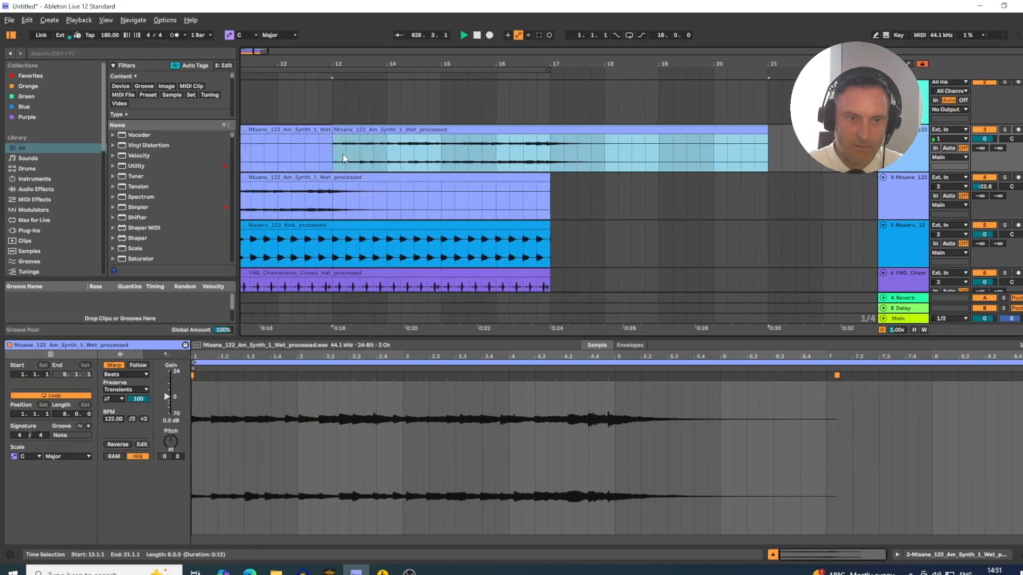
left_click_drag(333, 204, 400, 195)
left_click_drag(334, 151, 371, 159)
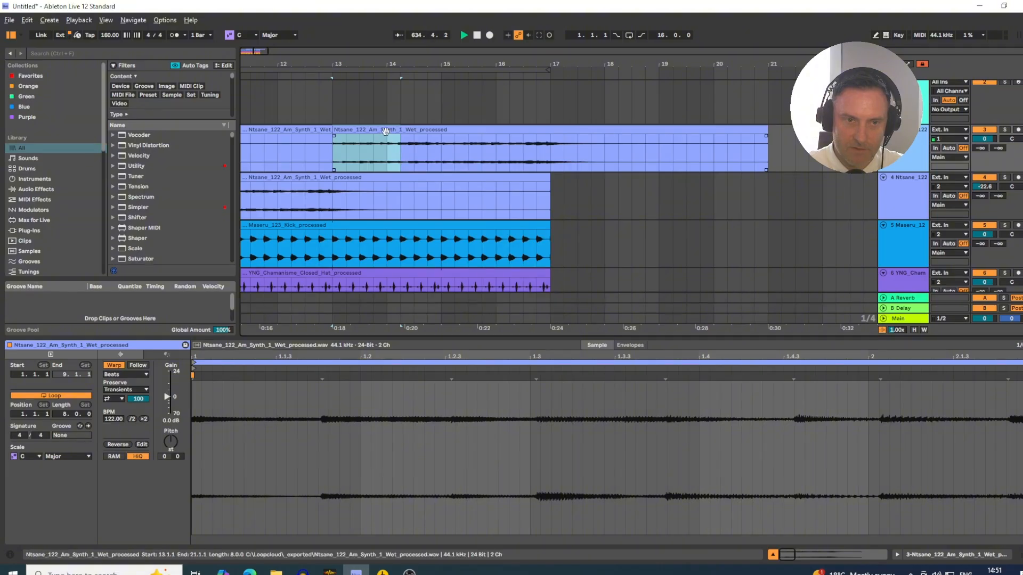
left_click(365, 158)
left_click_drag(365, 155, 366, 187)
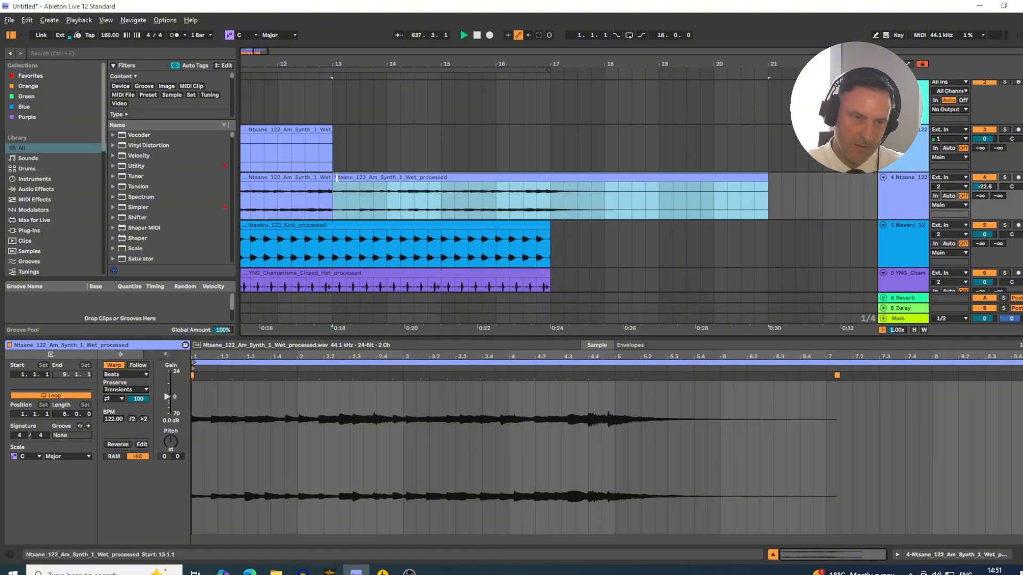
key("ctrl+z")
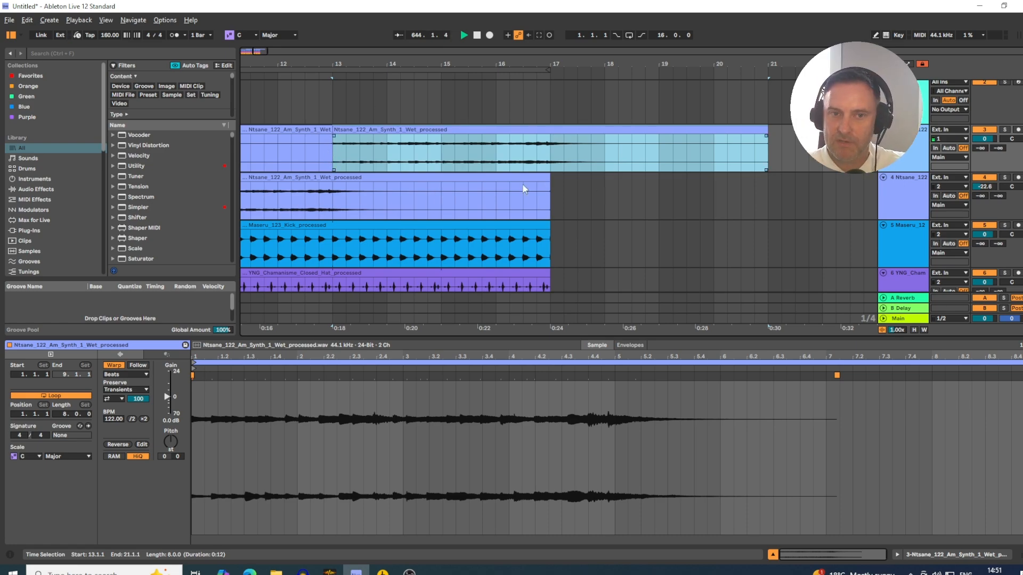
- Select everything within the loop range from bar 1 to bar 17 and turn on looping
left_click_drag(318, 64, 397, 28)
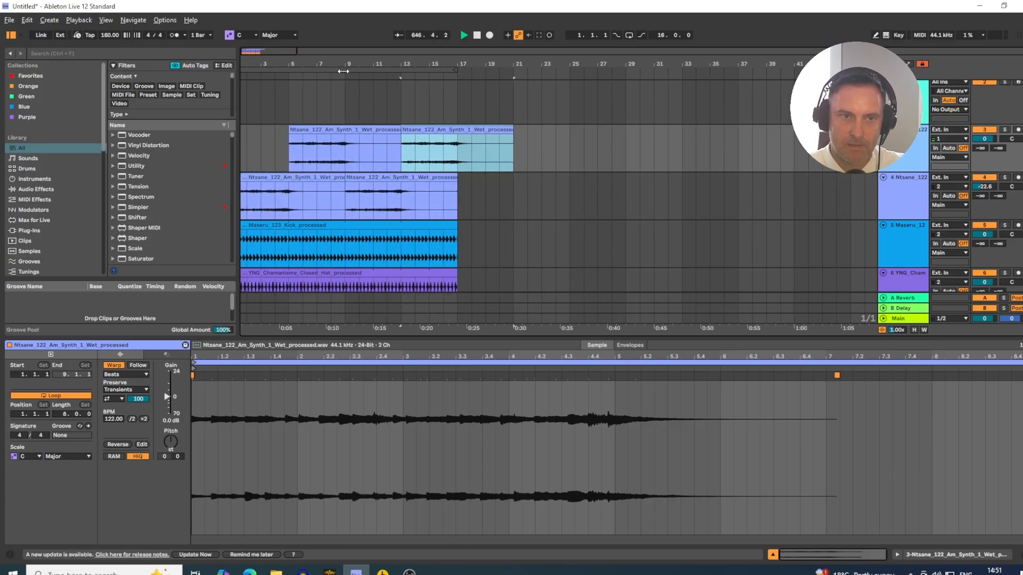
key("ctrl+a")
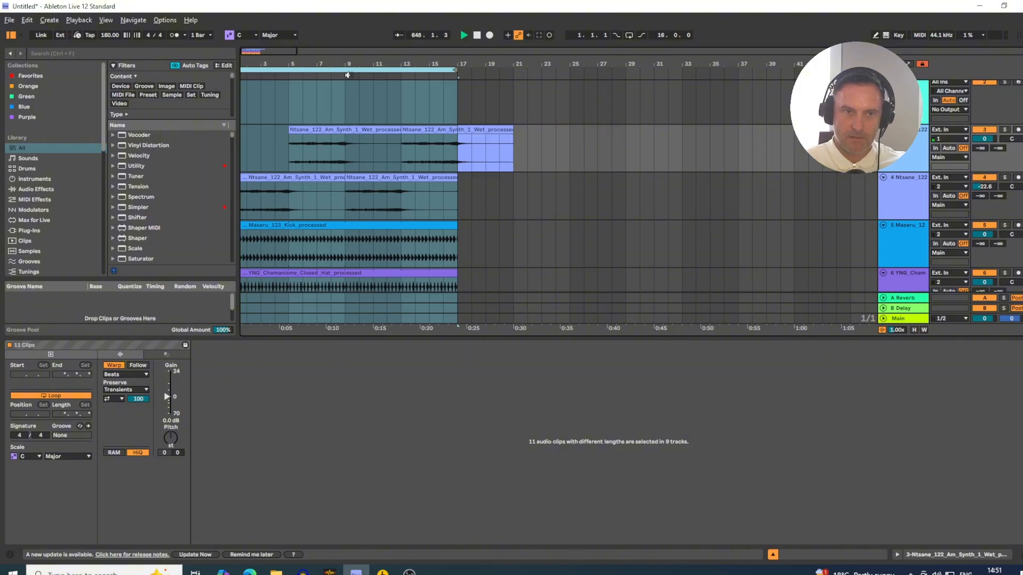
left_click_drag(304, 63, 313, 64)
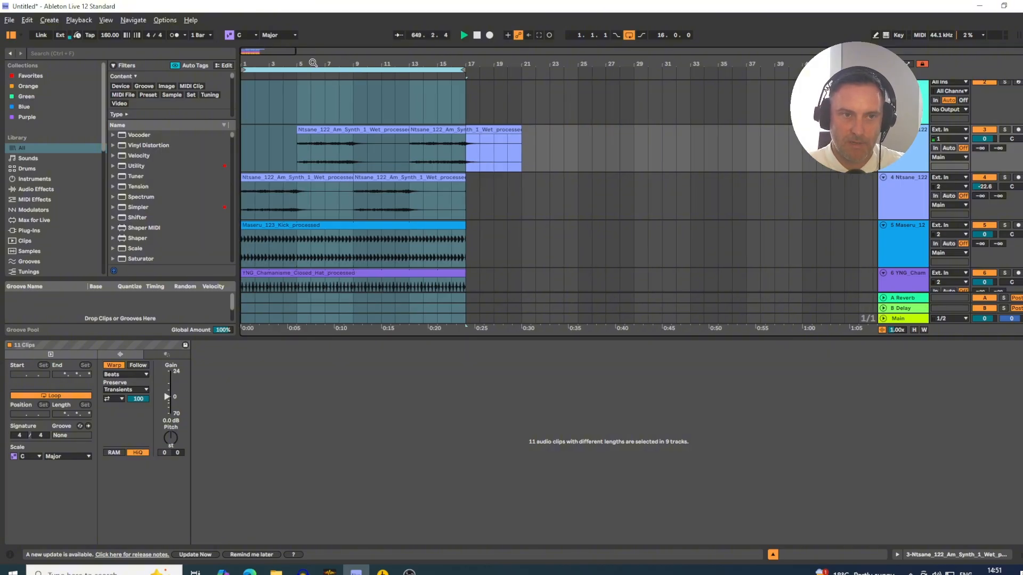
- Solo the Maseru kick track and stop the playback
left_click(905, 192)
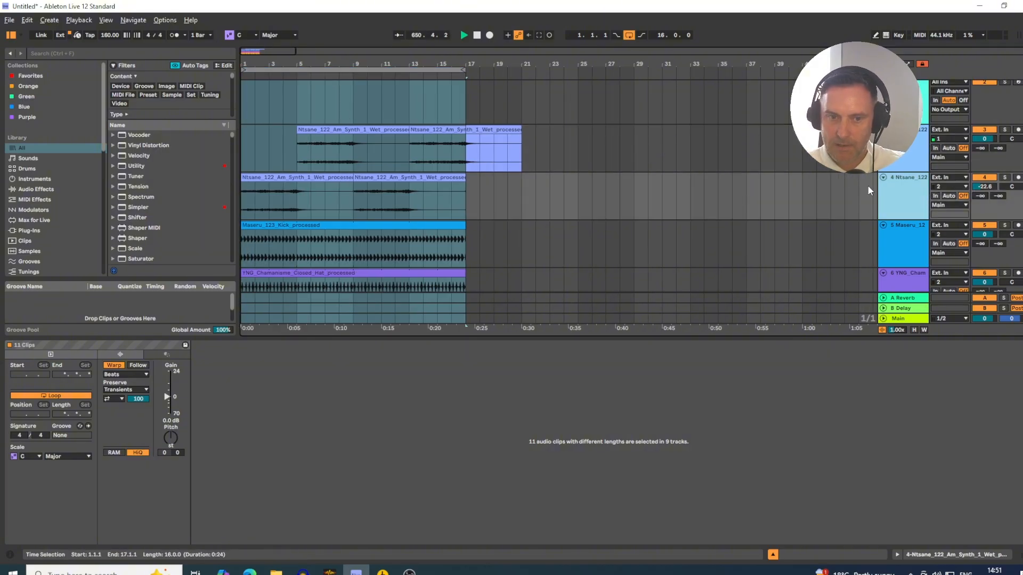
left_click(910, 249)
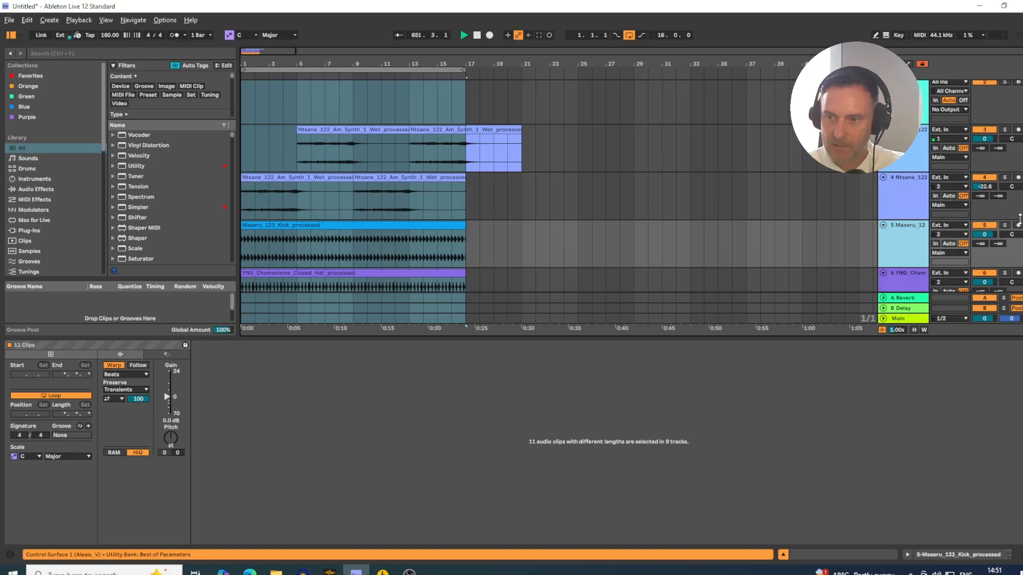
left_click(911, 242)
key("space")
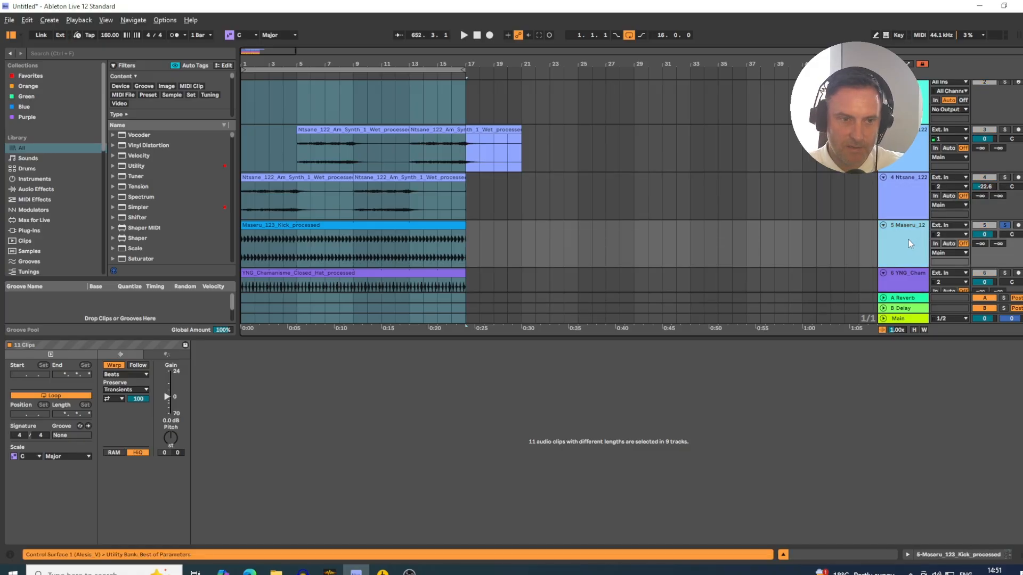
- Lower the kick track's volume to -3.2 dB, name the track Kick and move it above the two synth tracks
left_click(316, 225)
left_click_drag(984, 234, 985, 244)
left_click_drag(908, 231, 913, 142)
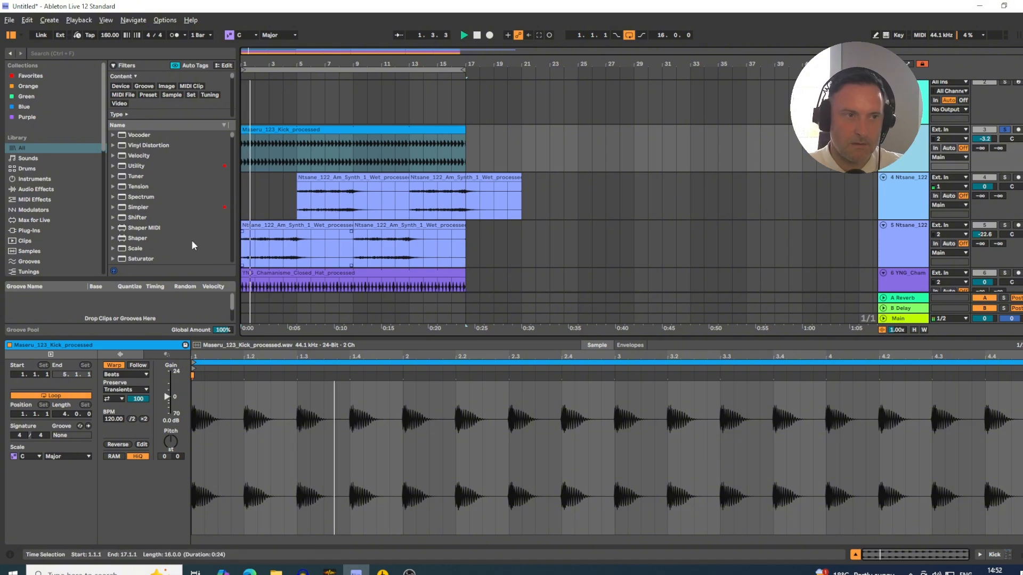
- Set the project tempo to 124 BPM and lower the Kick track's volume to -4.5 dB while it plays
key("space")
left_click(110, 35)
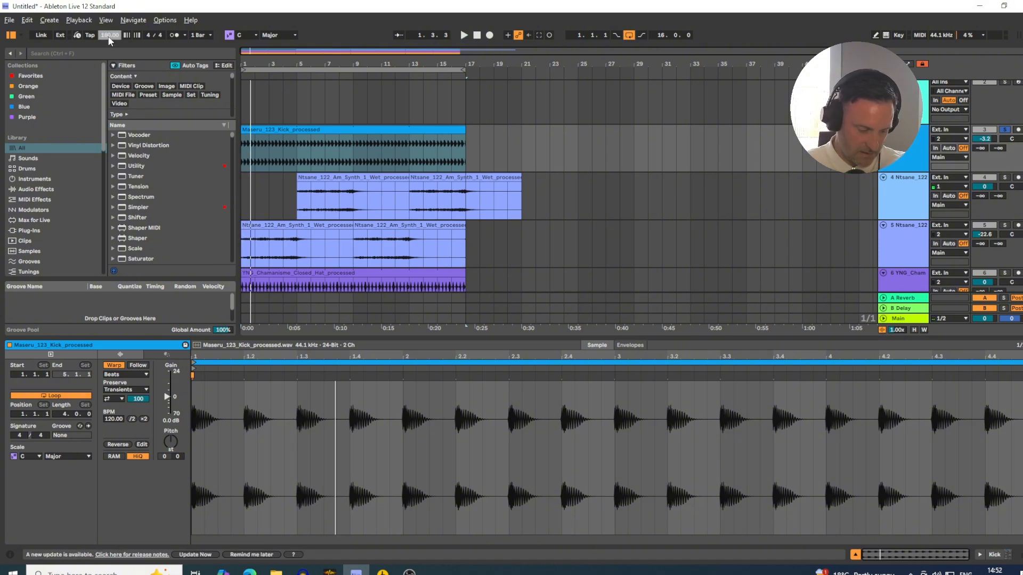
type("124")
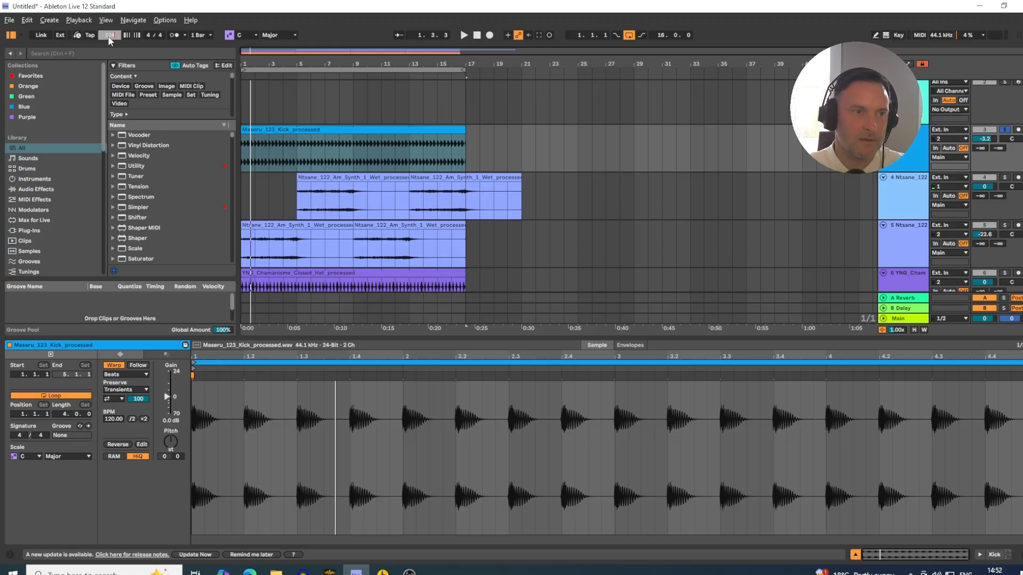
key("Return")
key("space")
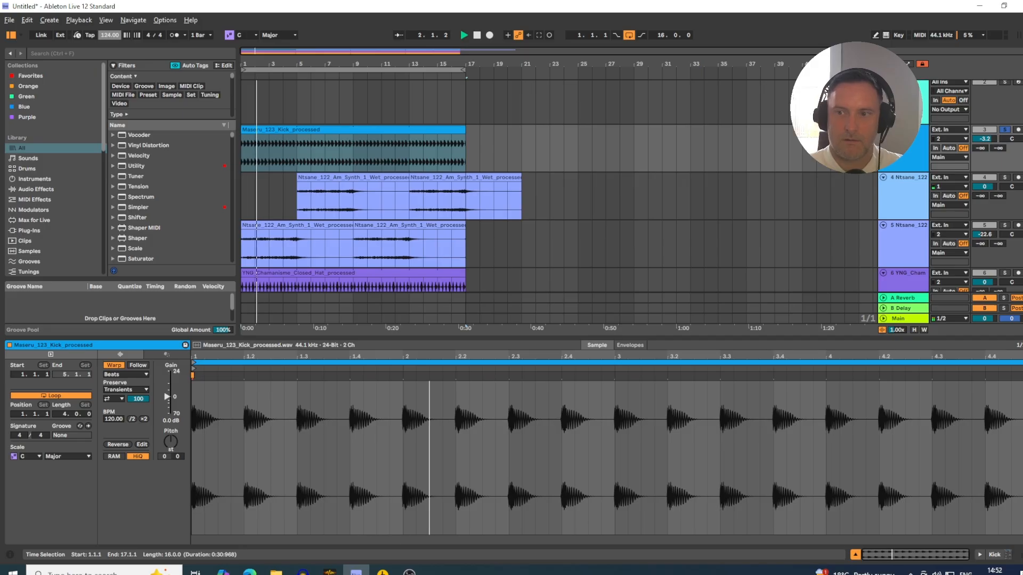
left_click_drag(984, 139, 985, 144)
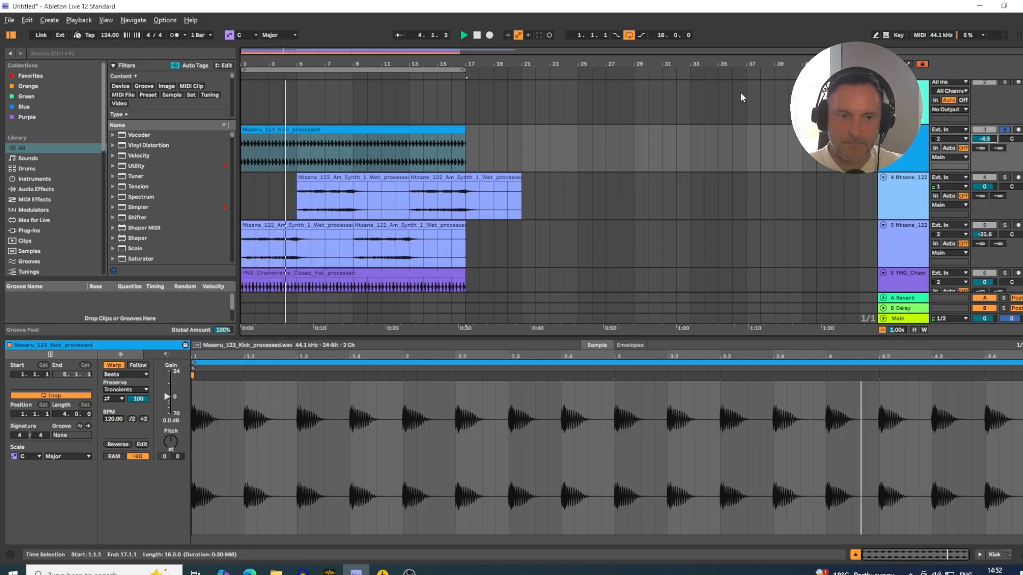
- Move the YNG_122_Am_Rumbo_Syn_Bass track directly below the Kick track and solo it as well
scroll(740, 91, "down", 1)
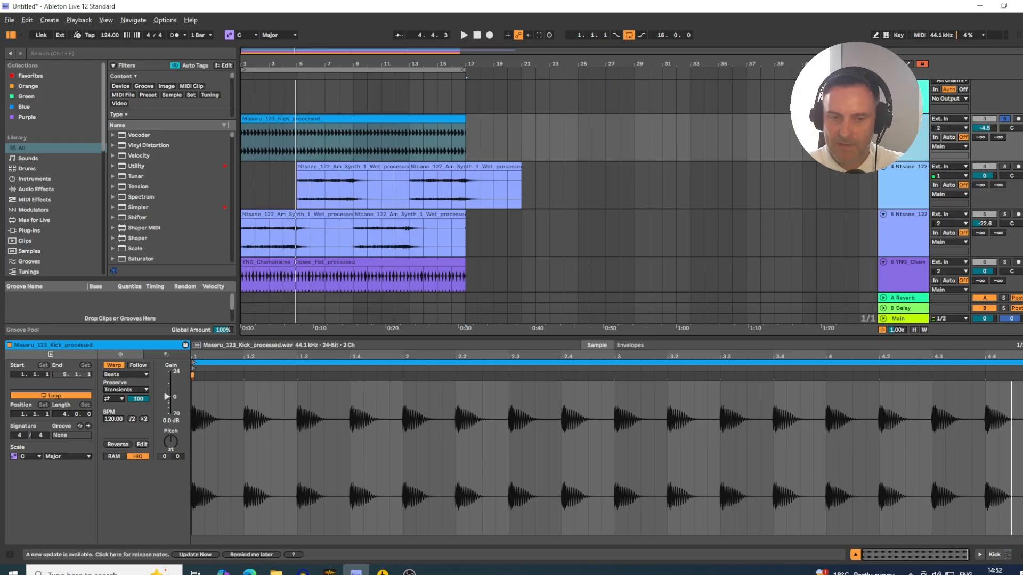
scroll(862, 232, "down", 2)
scroll(843, 226, "down", 10)
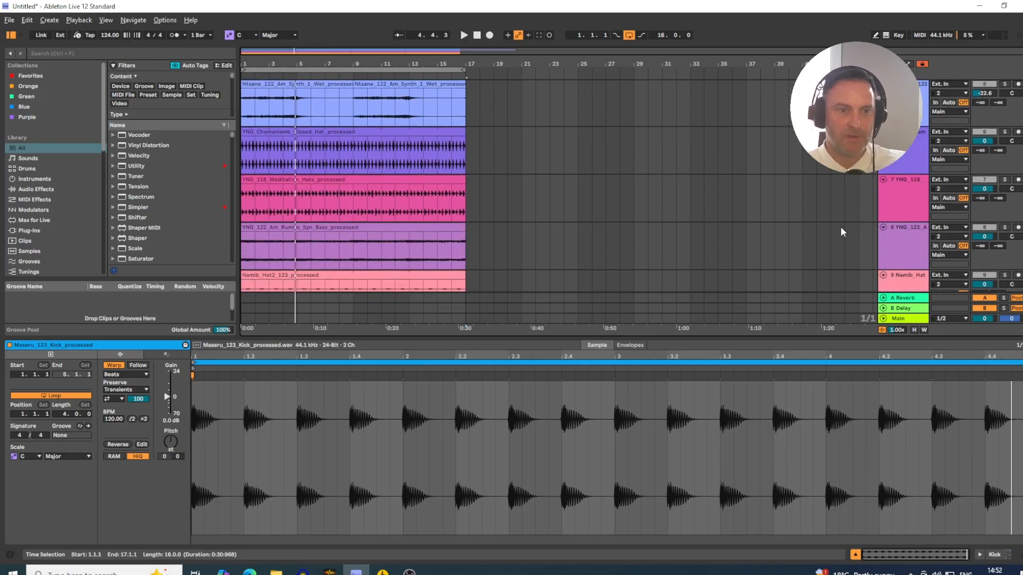
left_click(901, 243)
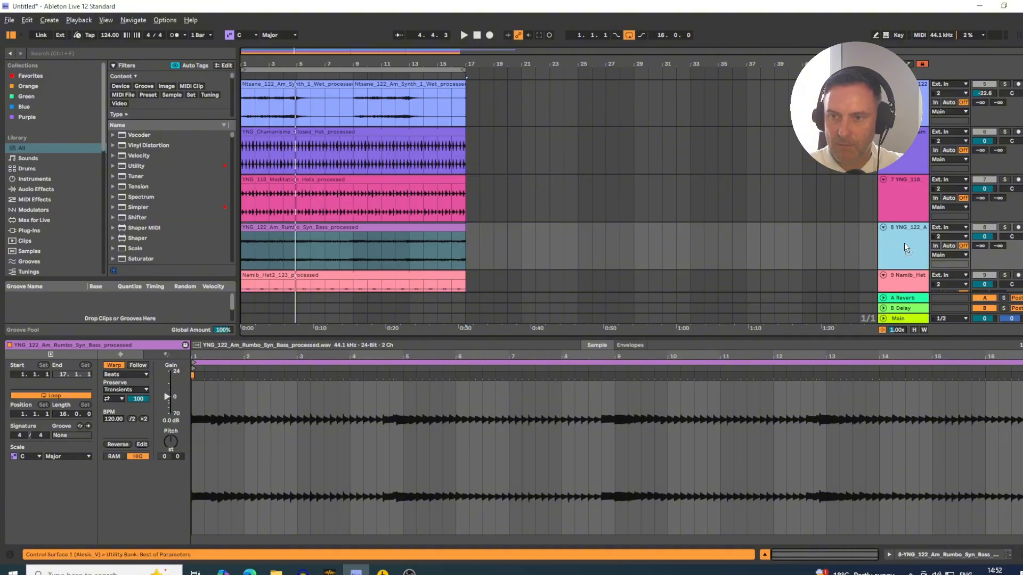
scroll(927, 109, "up", 9)
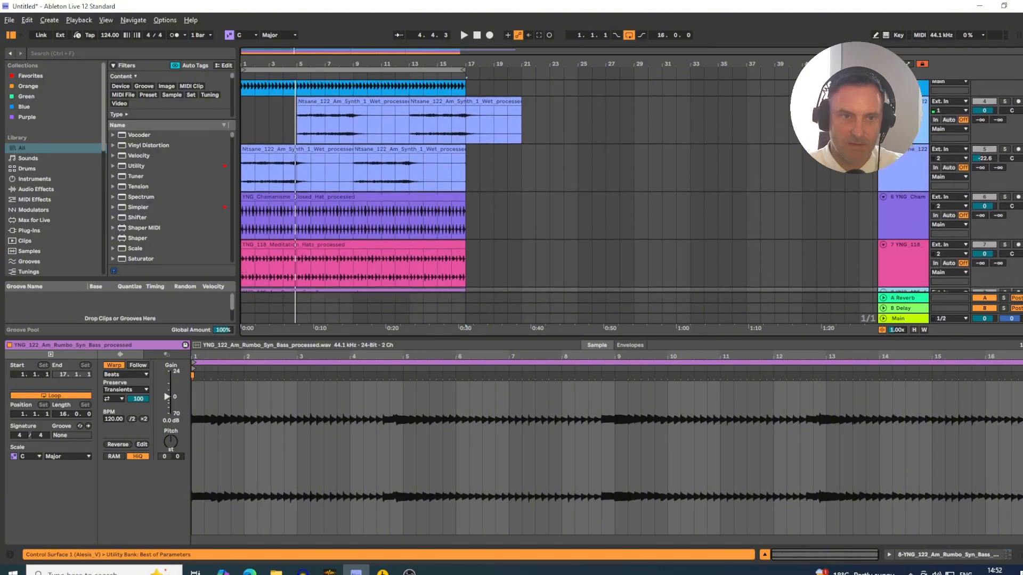
scroll(911, 151, "up", 2)
left_click_drag(909, 159, 908, 160)
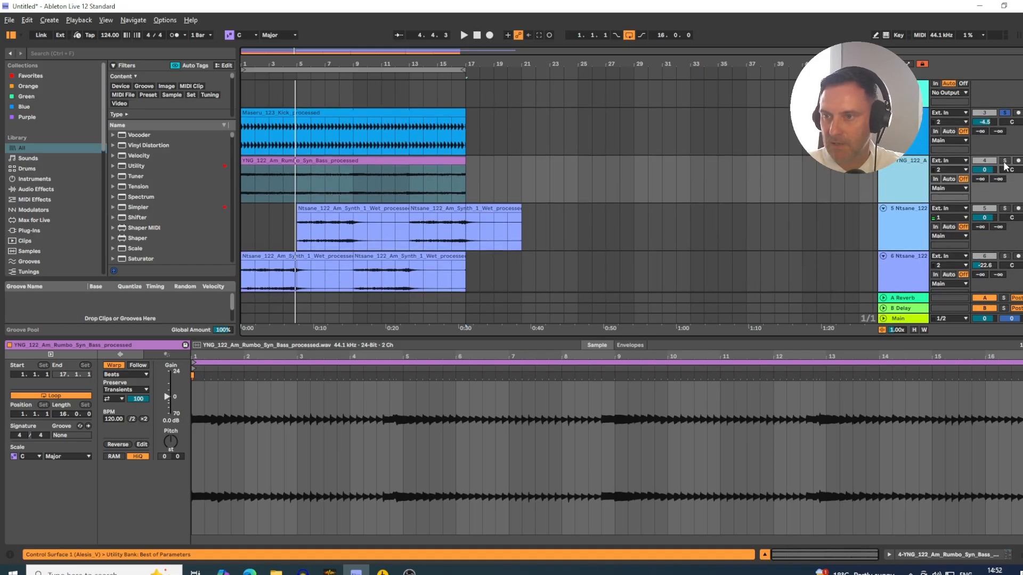
left_click(1005, 161)
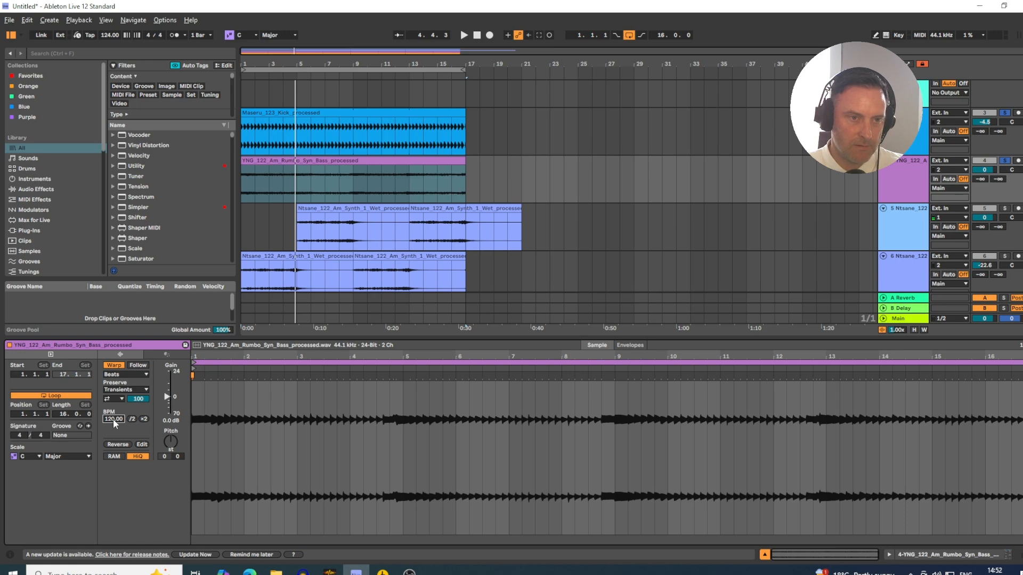
- Set the bass clip's BPM to 122 and its warp mode to Complex Pro
type("122")
key("Return")
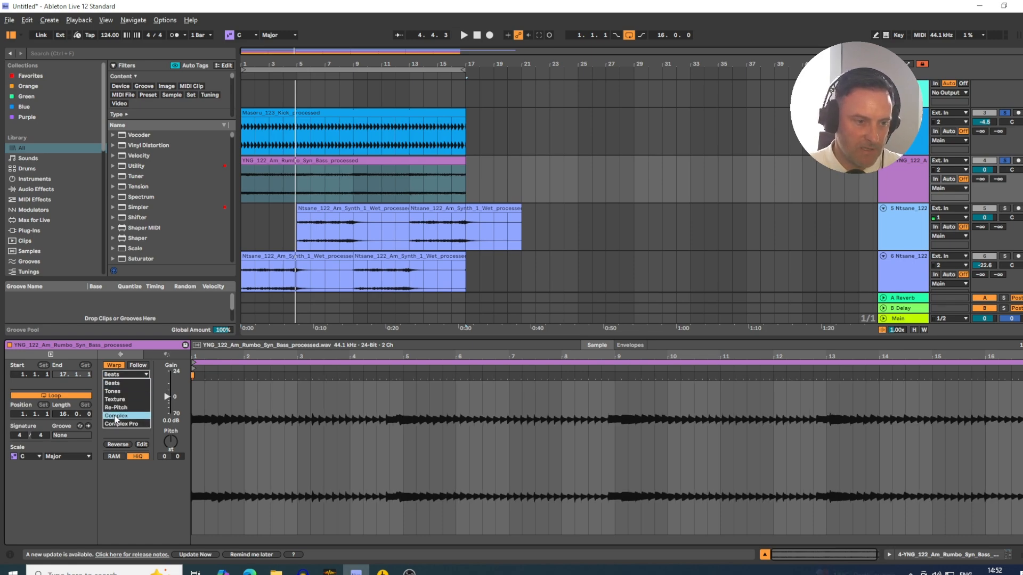
left_click(116, 424)
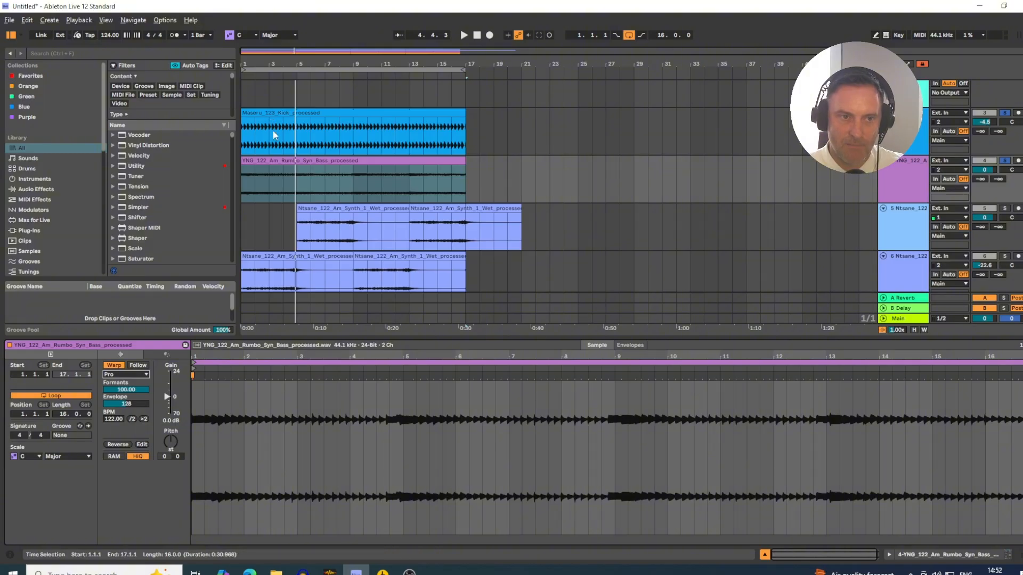
- Set the bass track's volume to -13.6 dB during playback and examine the clip's waveform around bar 5
left_click(261, 163)
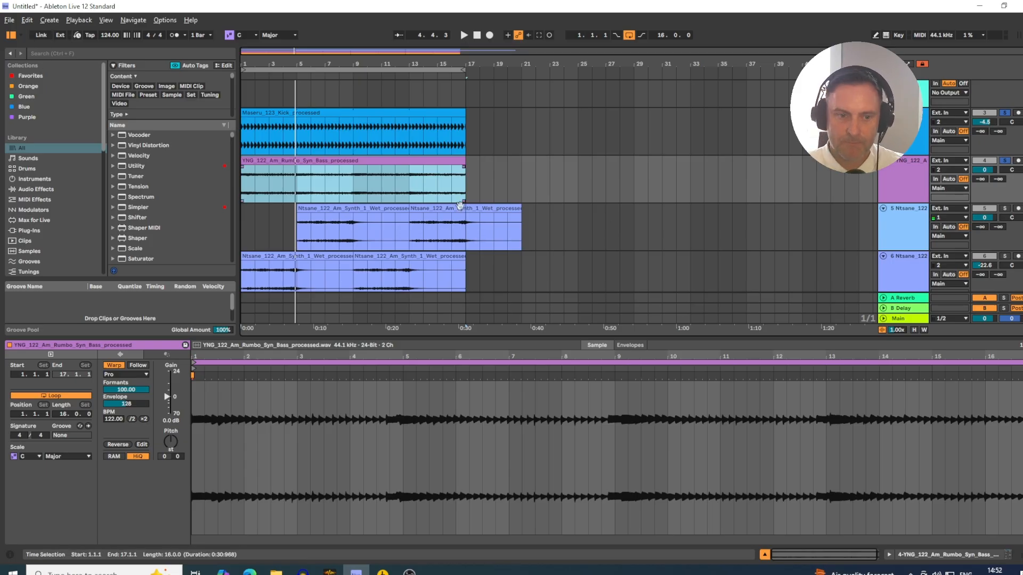
left_click_drag(984, 169, 985, 172)
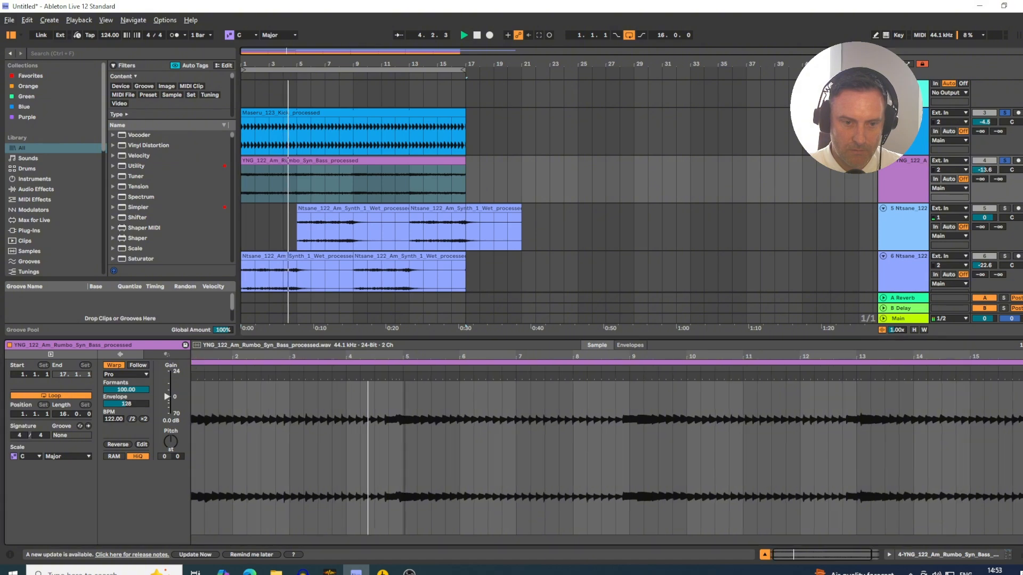
left_click_drag(404, 359, 403, 379)
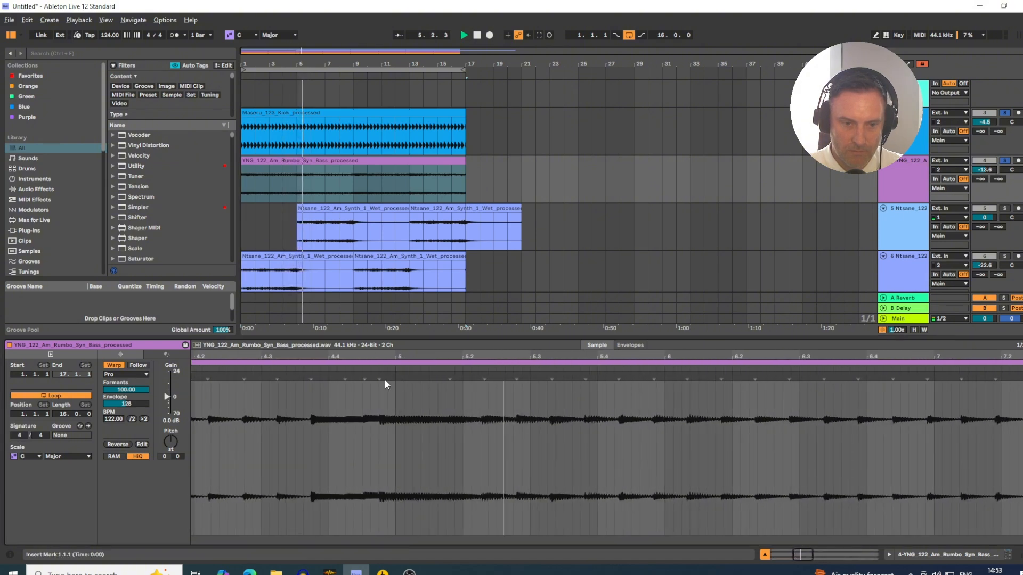
left_click_drag(245, 360, 488, 392)
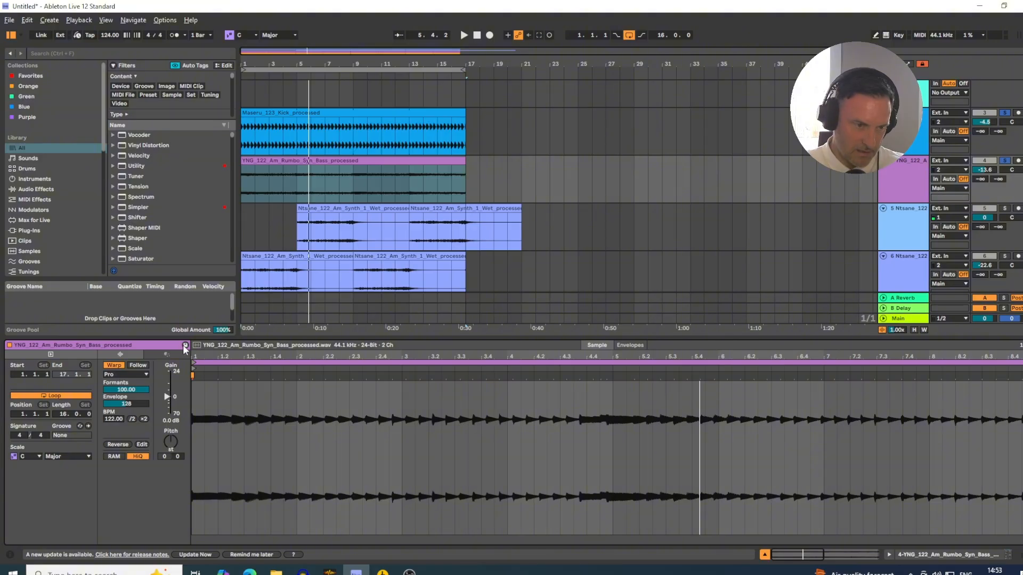
- Turn off warping for the bass clip, enlarge its track and play it with the metronome on
left_click(112, 366)
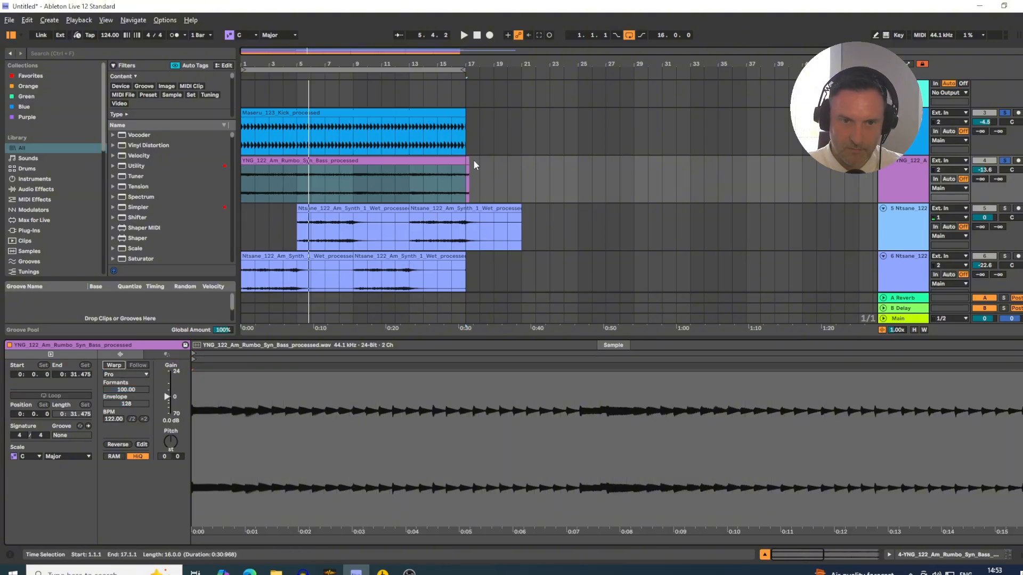
left_click_drag(470, 159, 469, 162)
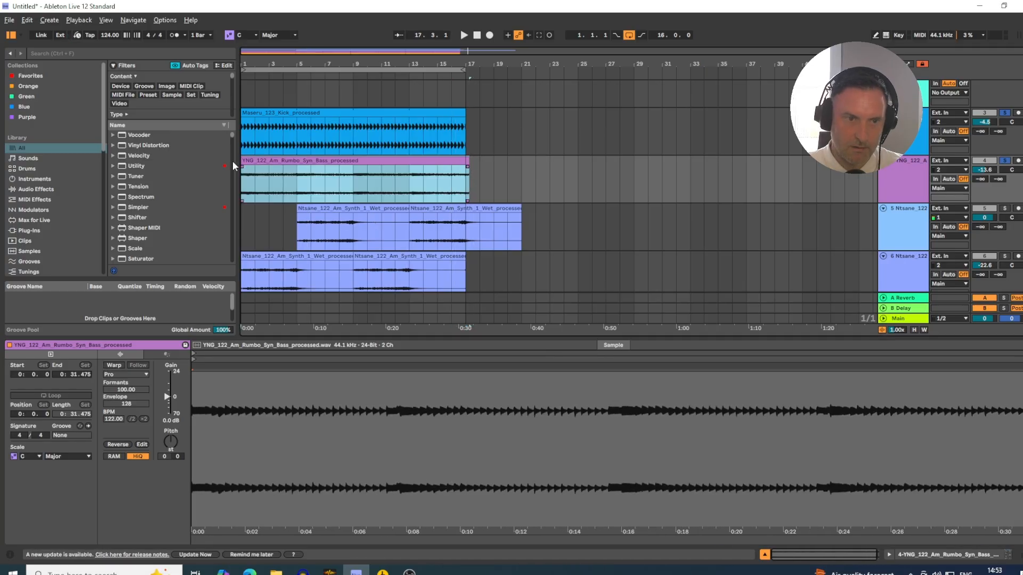
left_click_drag(249, 63, 250, 112)
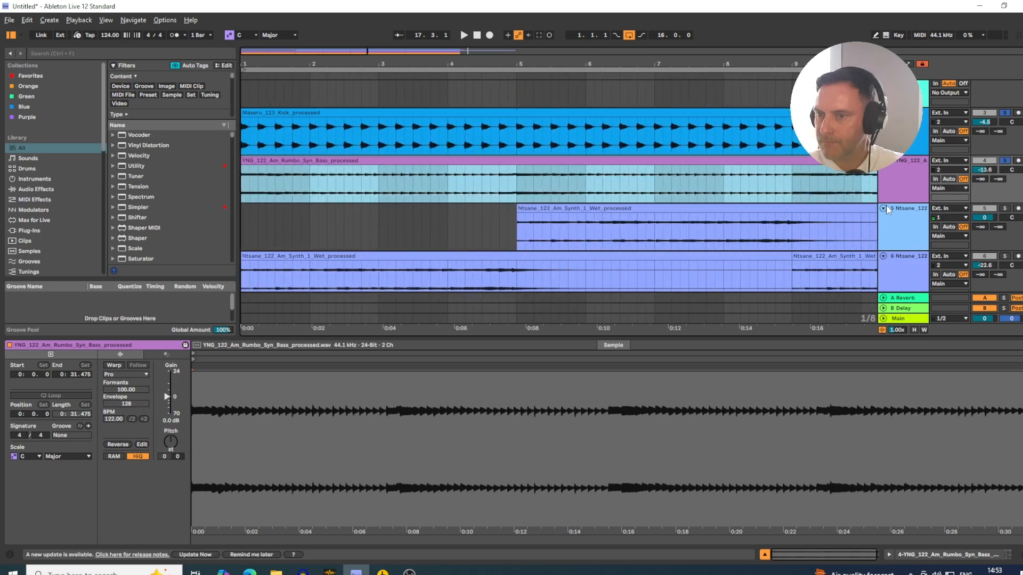
left_click_drag(886, 203, 892, 292)
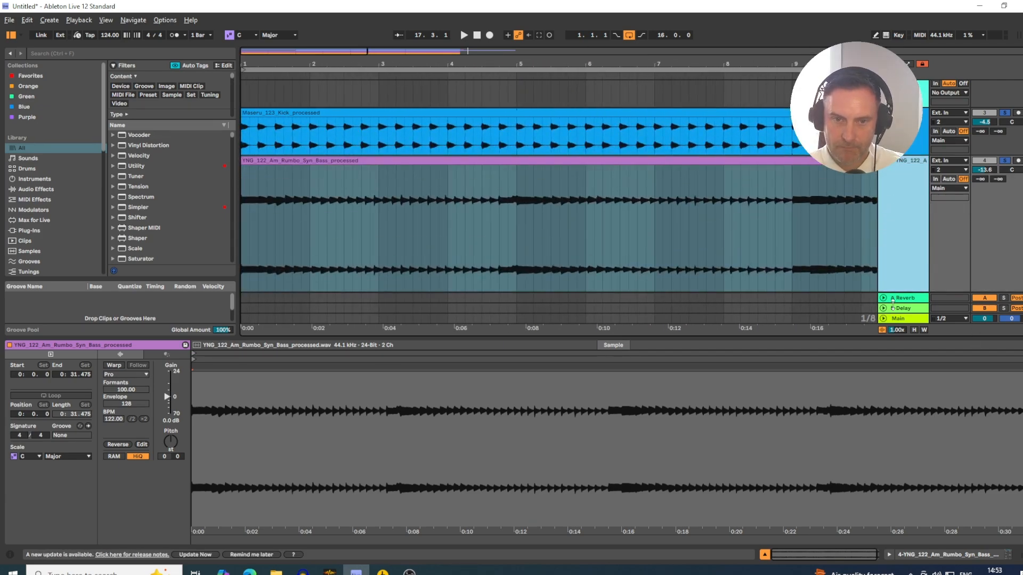
key("space")
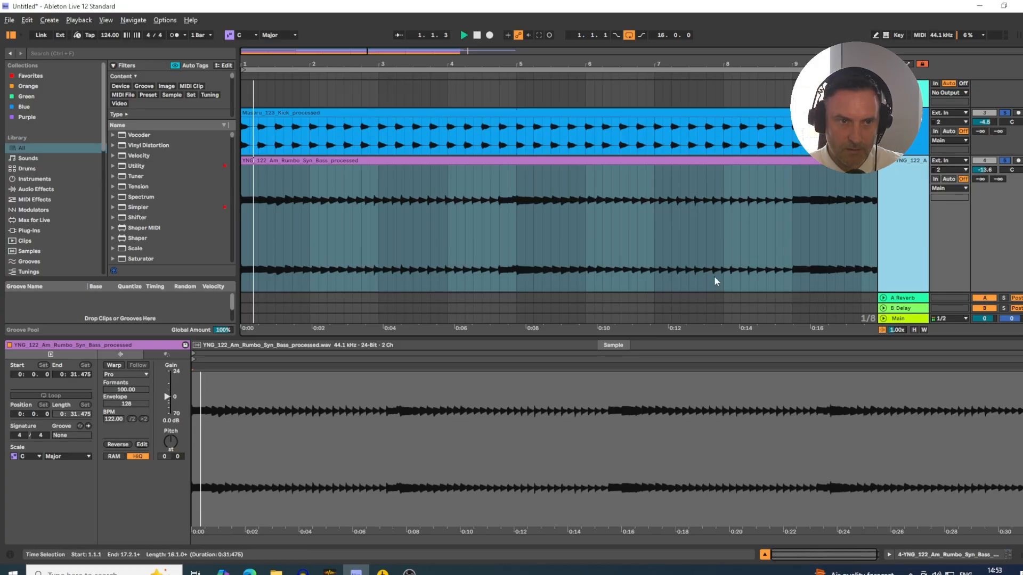
left_click(174, 34)
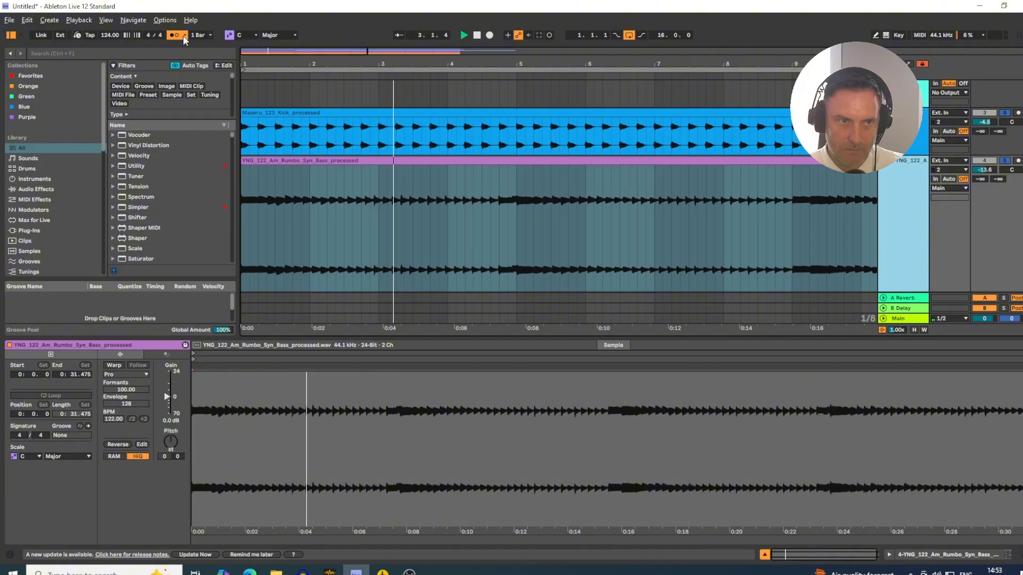
- Set the project tempo to 120 BPM and turn the bass clip's warping back on, keeping its current timing
left_click(110, 36)
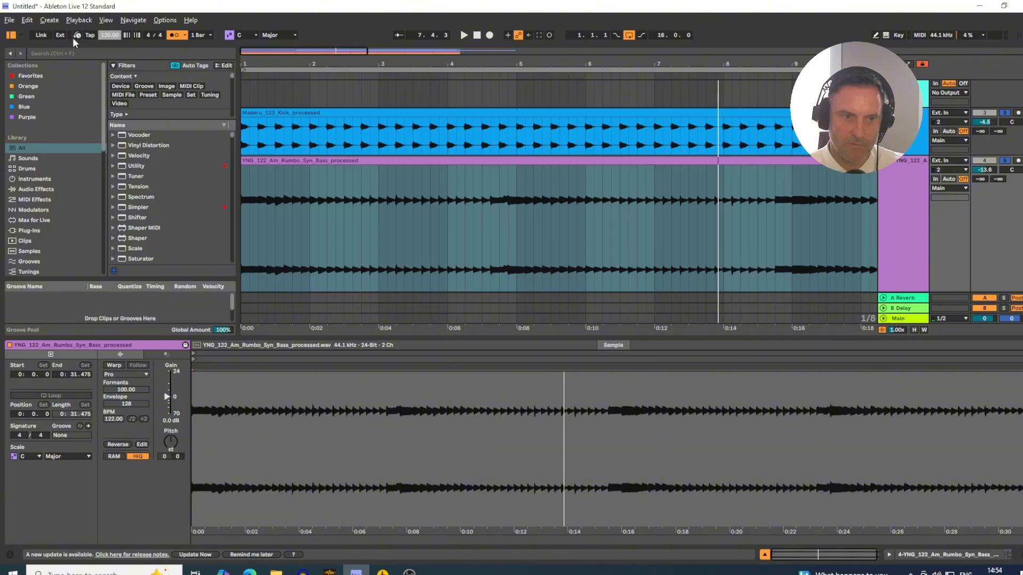
left_click(115, 366)
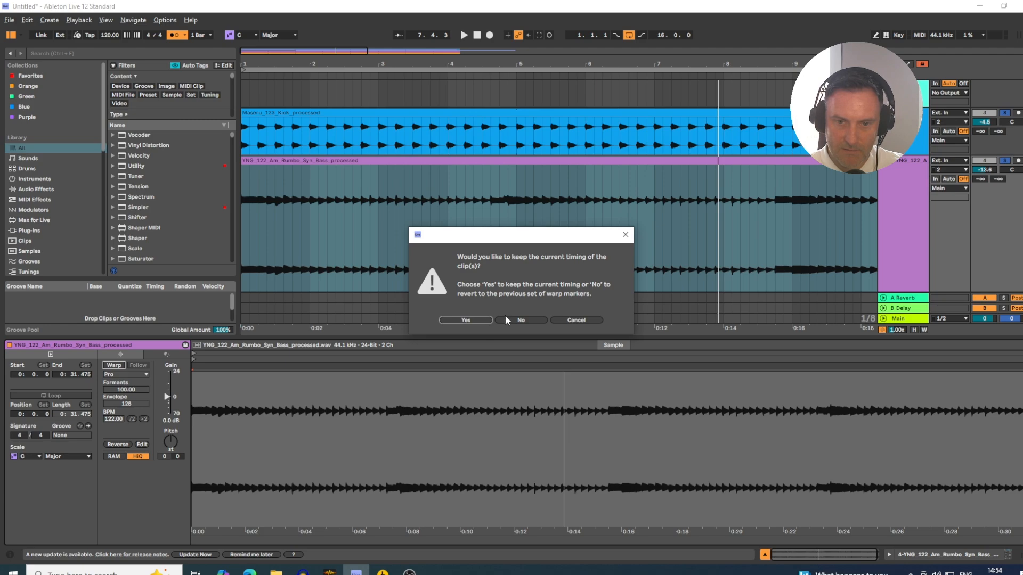
left_click(466, 320)
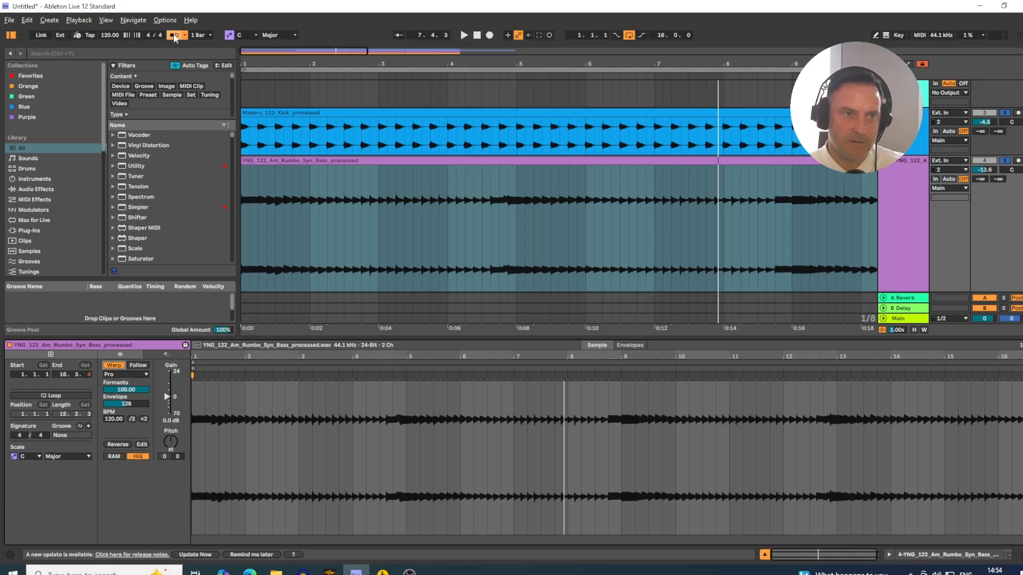
- Set the project tempo to 124 BPM with the metronome off and bring the bass track's volume to -10.2 dB during playback
left_click(111, 35)
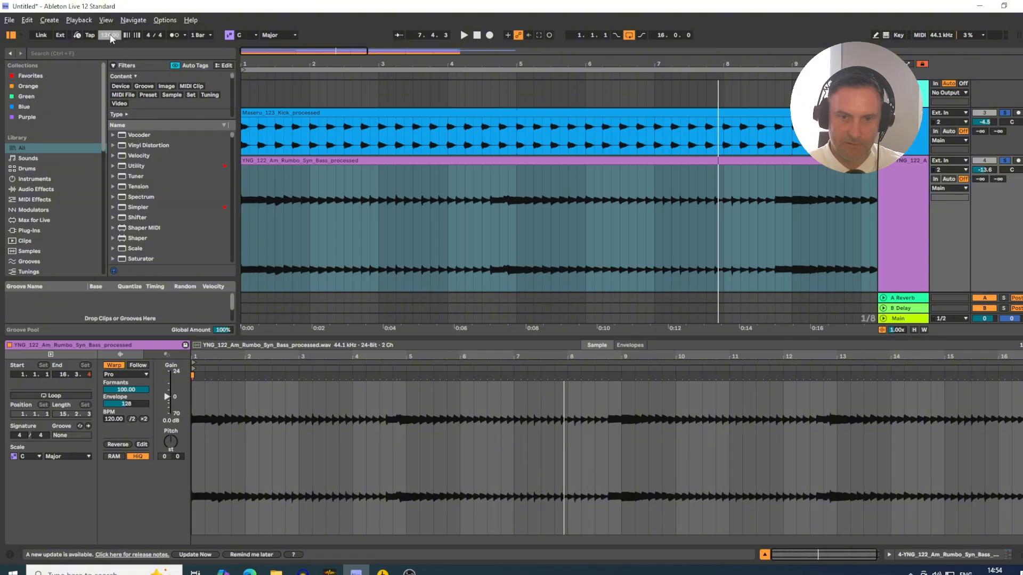
key("space")
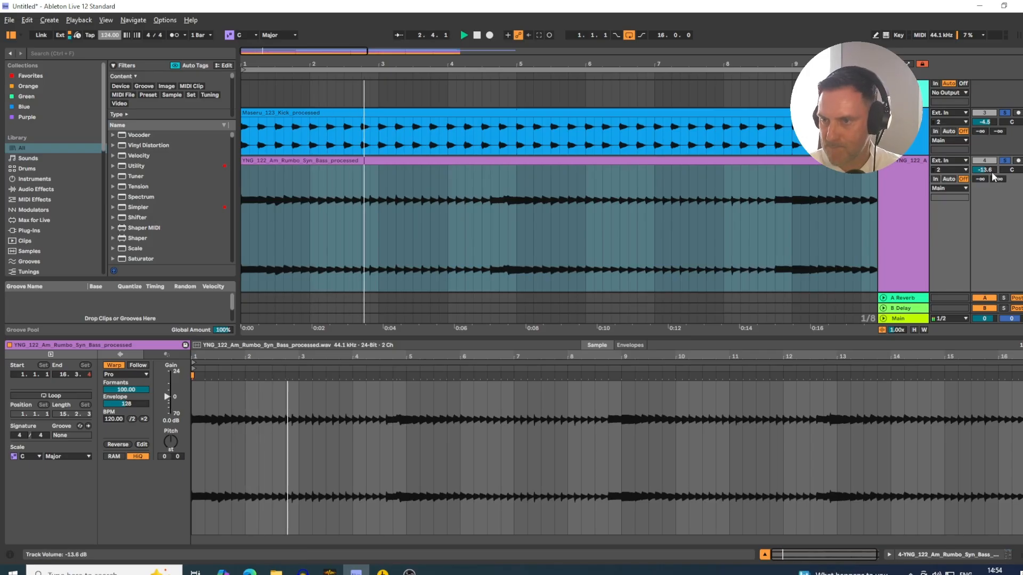
left_click_drag(988, 171, 985, 165)
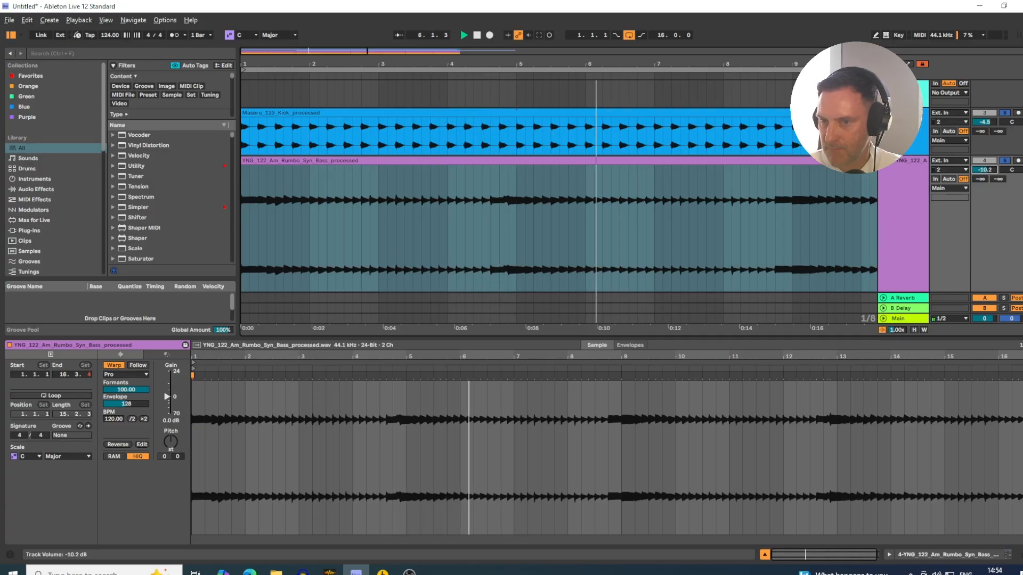
- Try the Complex warp mode on the bass clip during playback and switch it back to Complex Pro
left_click(112, 375)
left_click(116, 415)
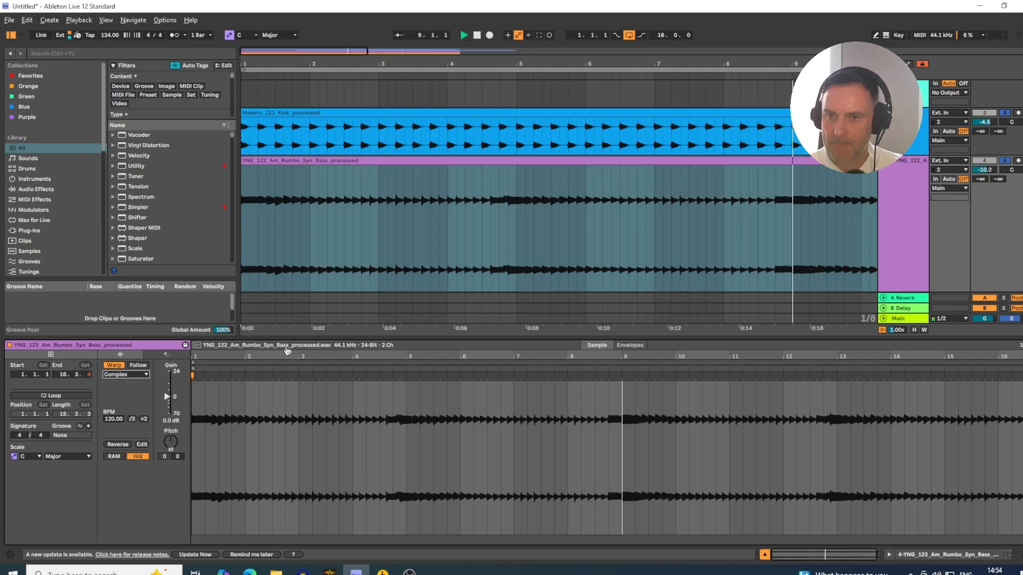
left_click(127, 376)
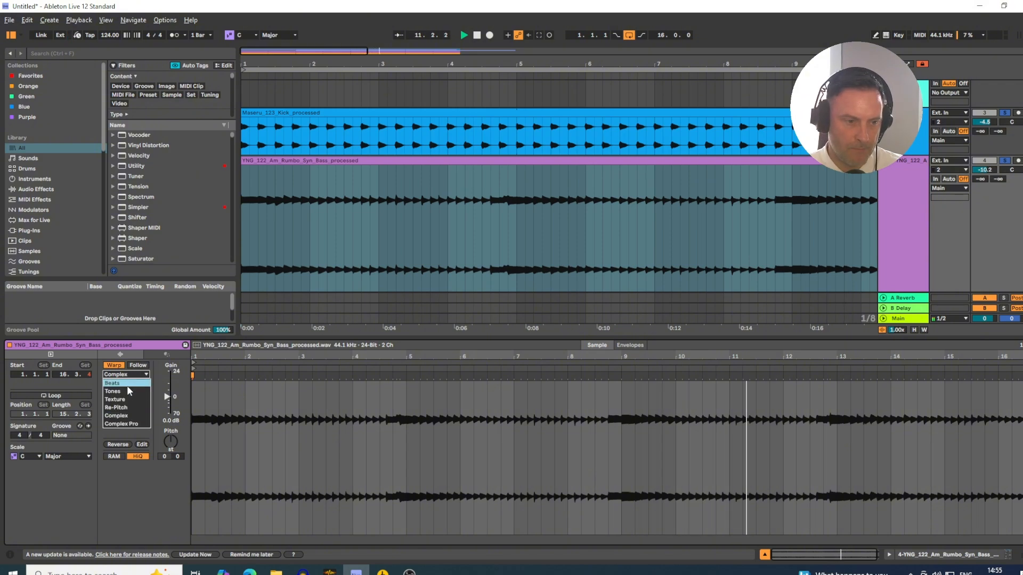
left_click(126, 423)
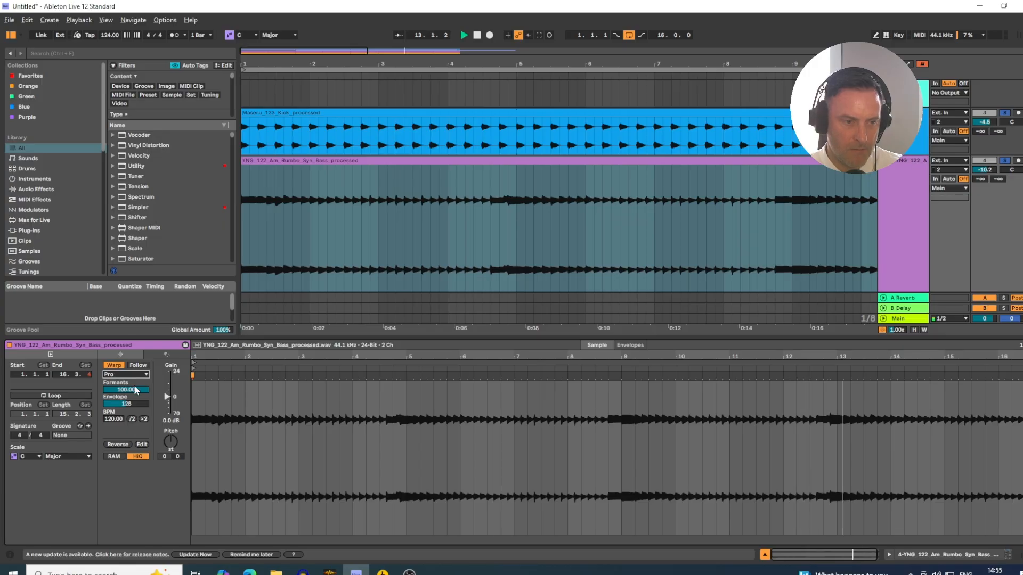
- Hide the clip view and audition the Chamanisme closed hat, Meditation hats and Namib_Hat2 tracks by soloing each in turn
left_click(764, 555)
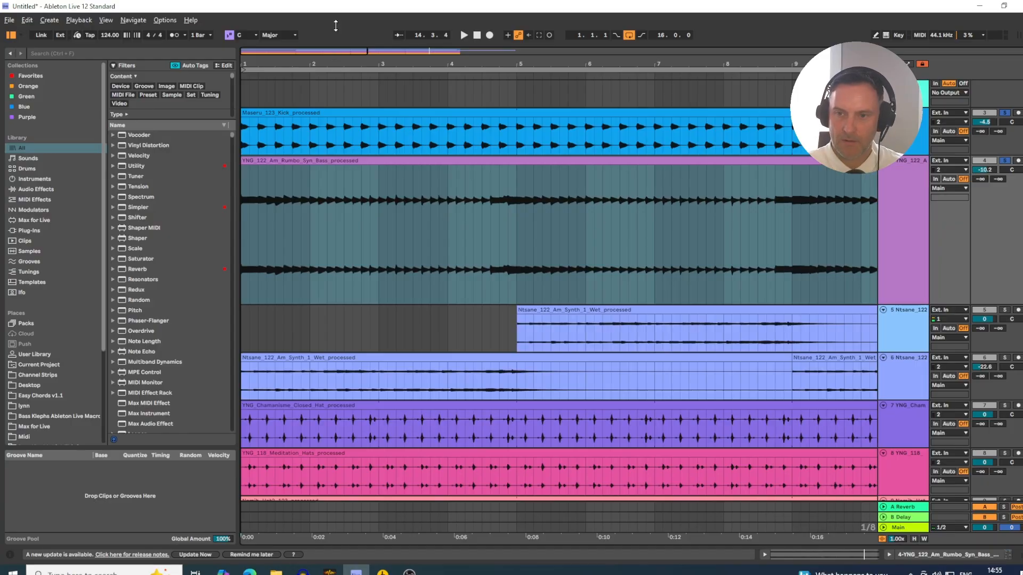
left_click_drag(336, 58, 336, 17)
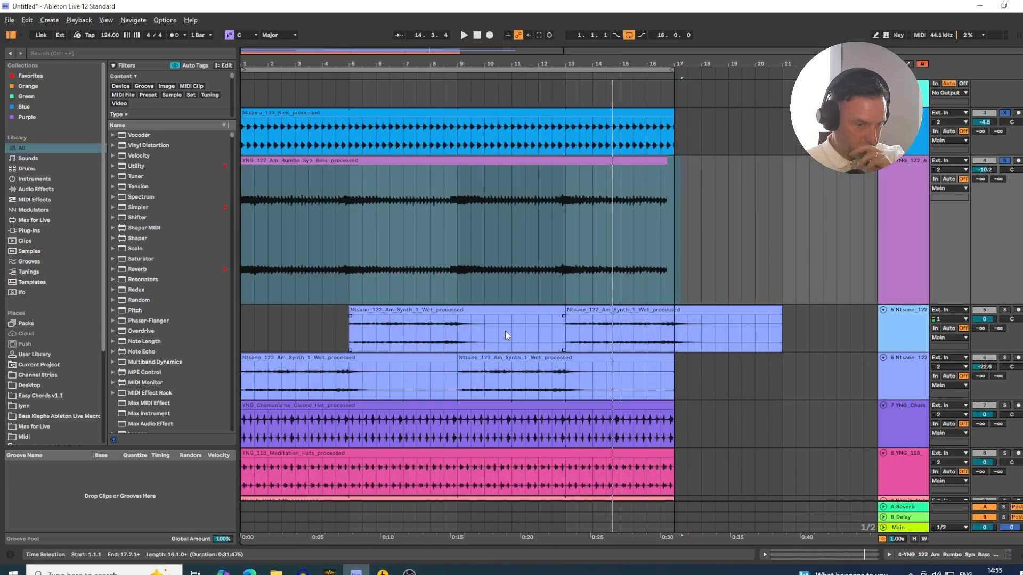
key("Down")
scroll(886, 330, "down", 3)
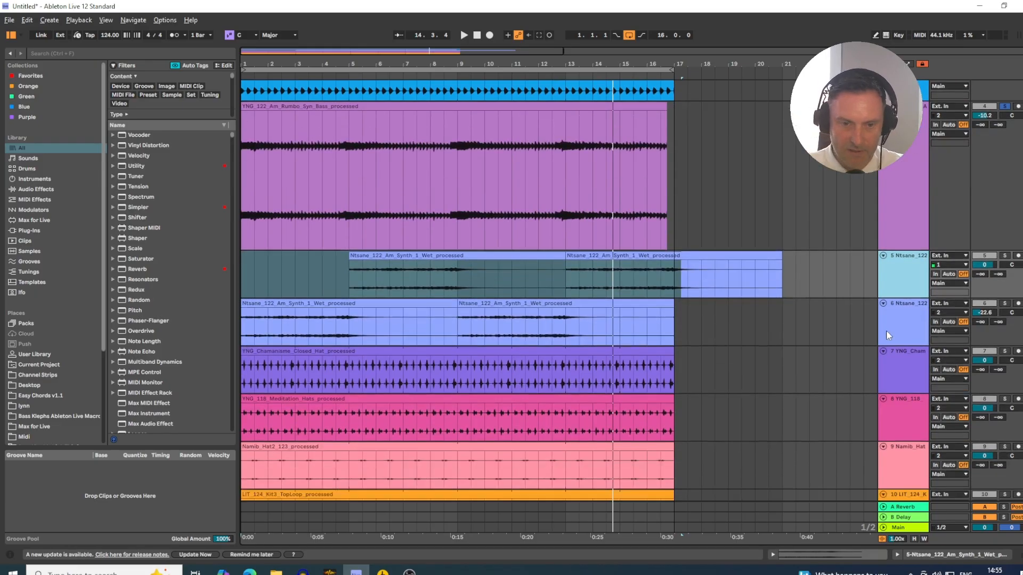
left_click(914, 302)
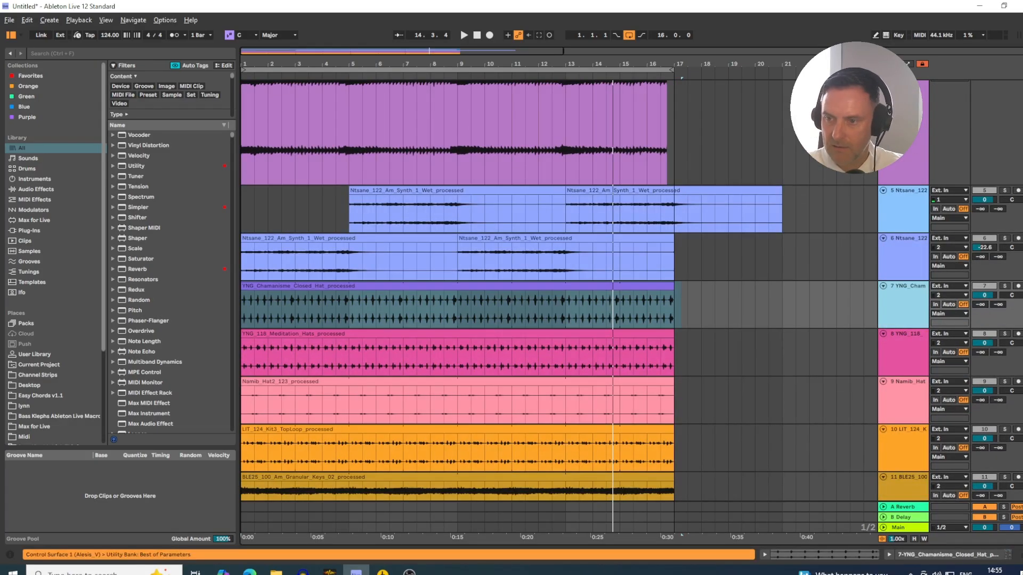
left_click(1002, 288)
key("space")
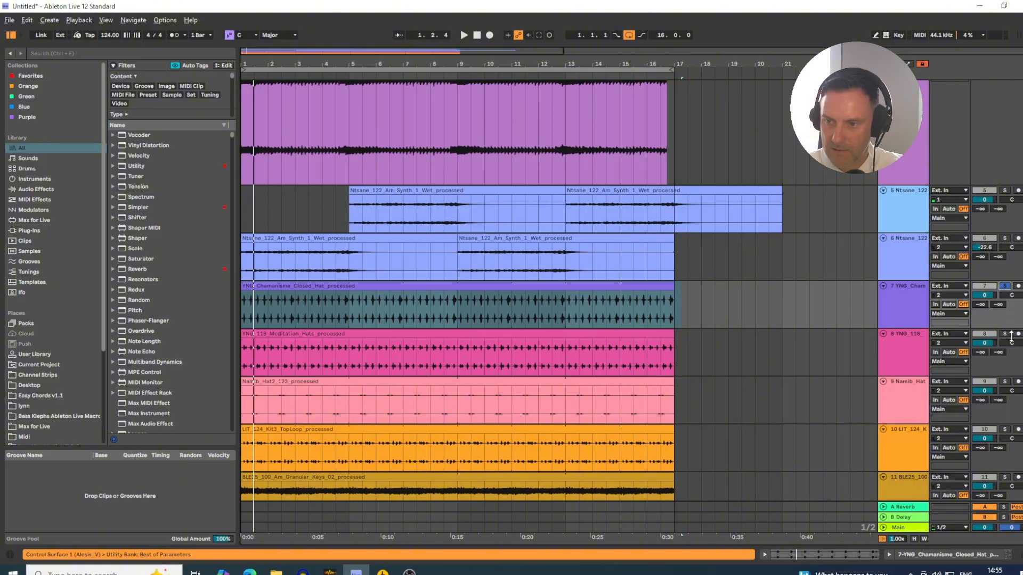
left_click(1005, 335)
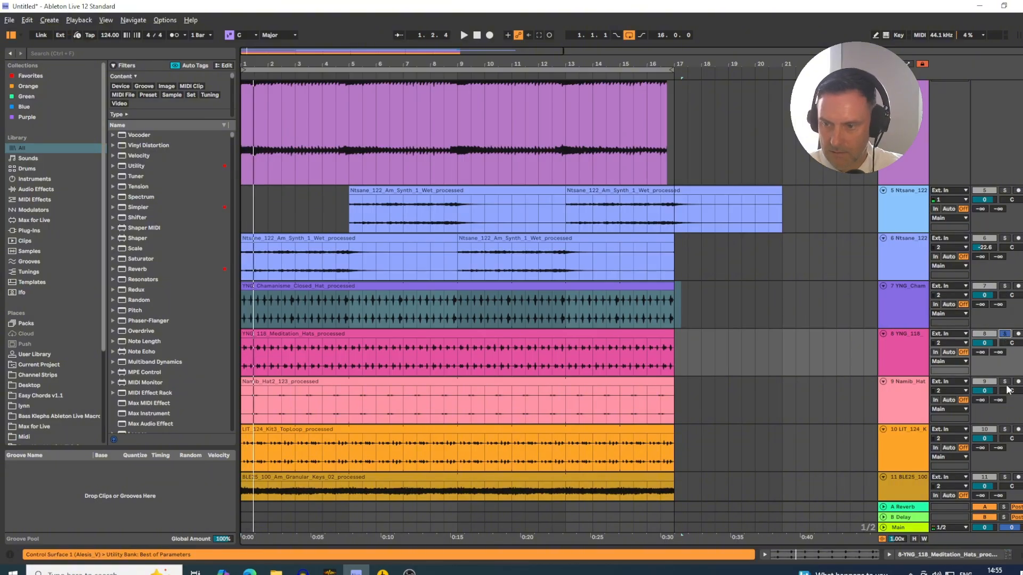
left_click(1005, 383)
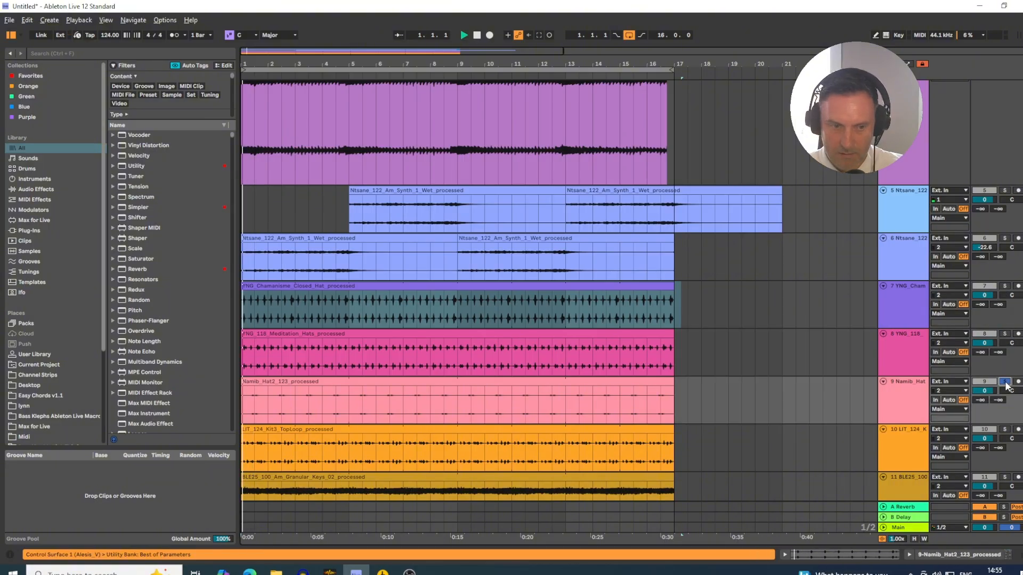
- Move the Namib_Hat2 track directly below the YNG_122_Am_Rumbo_Syn_Bass track
left_click(914, 403)
left_click_drag(906, 395, 910, 197)
scroll(848, 242, "up", 3)
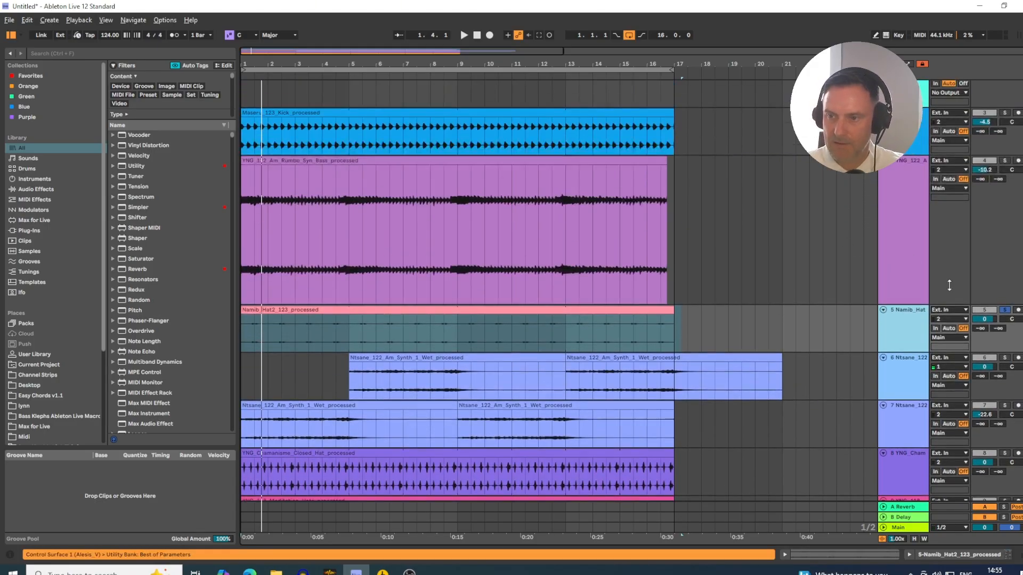
- Solo the bass and Kick tracks together with the Namib hat and lower the hat's volume to -7.1 dB during playback
left_click(1005, 160, "ctrl")
key("space")
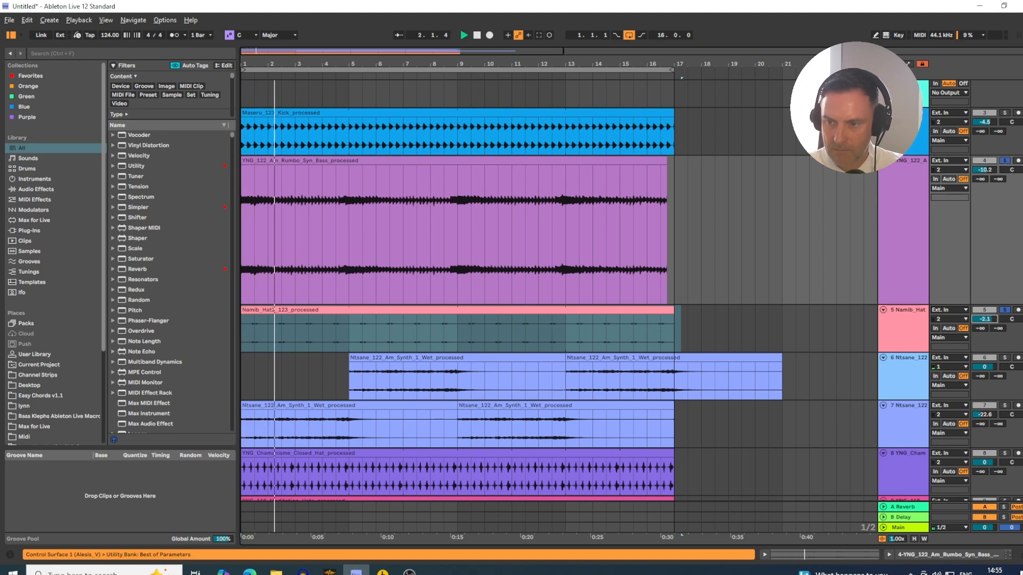
left_click(895, 324)
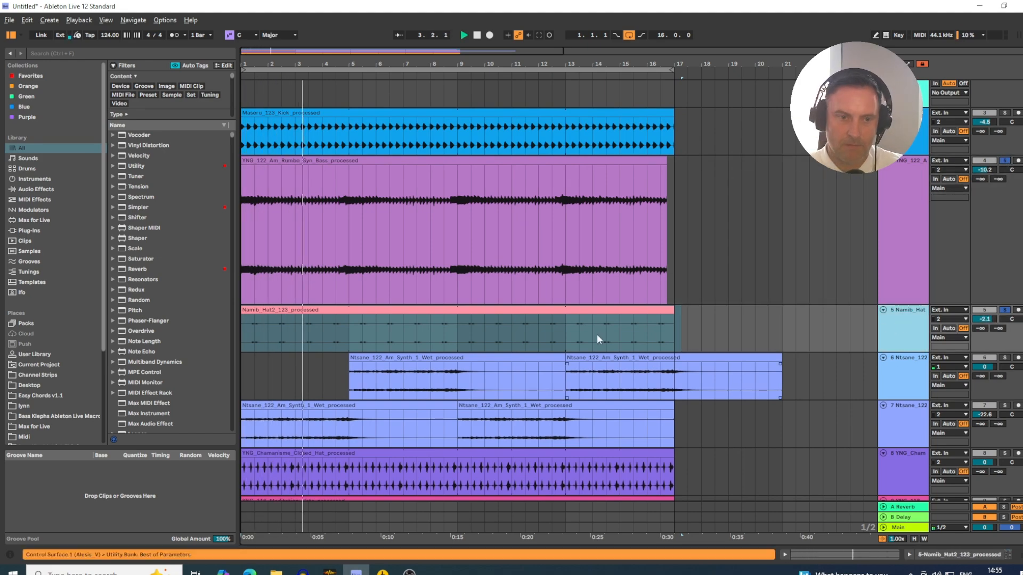
left_click(1004, 112, "ctrl")
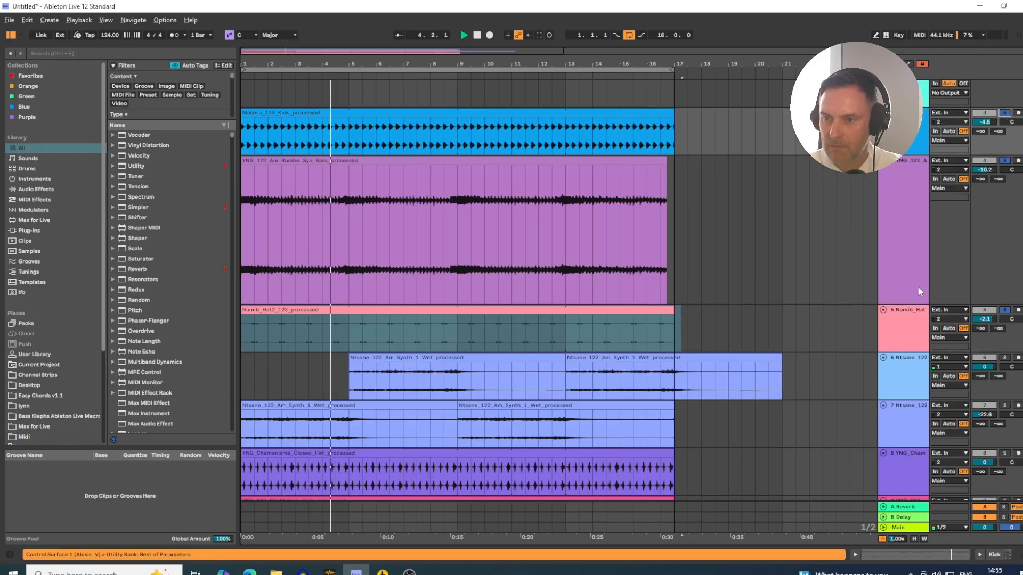
mouse_move(986, 319)
left_mouse_down()
mouse_move(986, 349)
mouse_move(980, 338)
left_mouse_up()
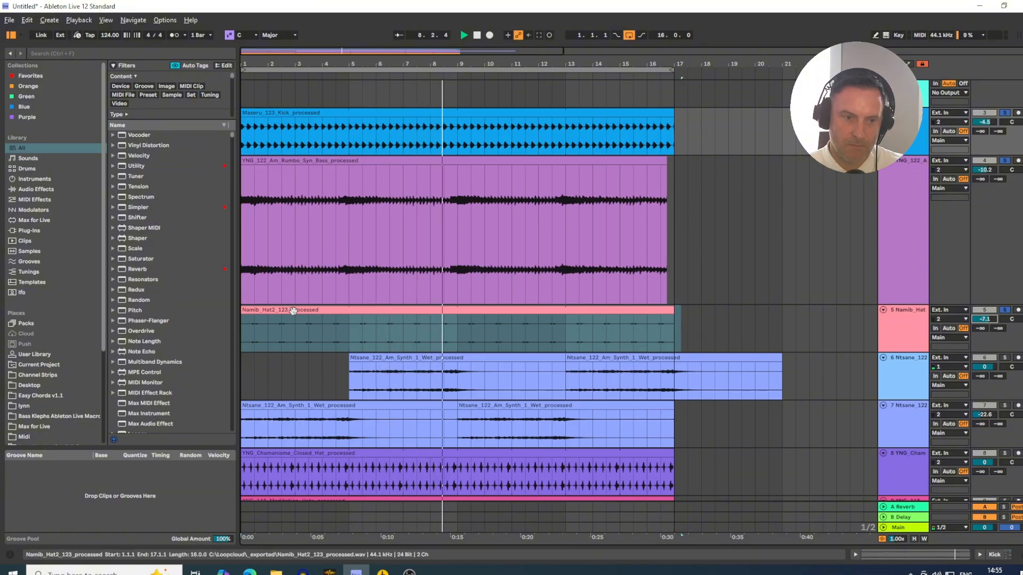
- Open the Namib_Hat2 clip's settings and choose Beats as its warp mode
double_click(287, 336)
left_click(123, 375)
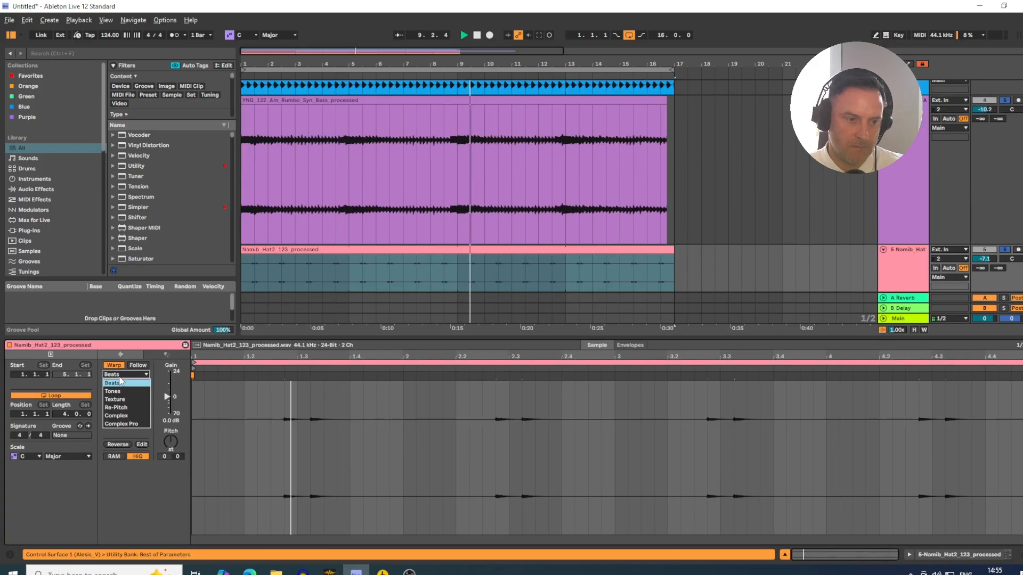
left_click(121, 382)
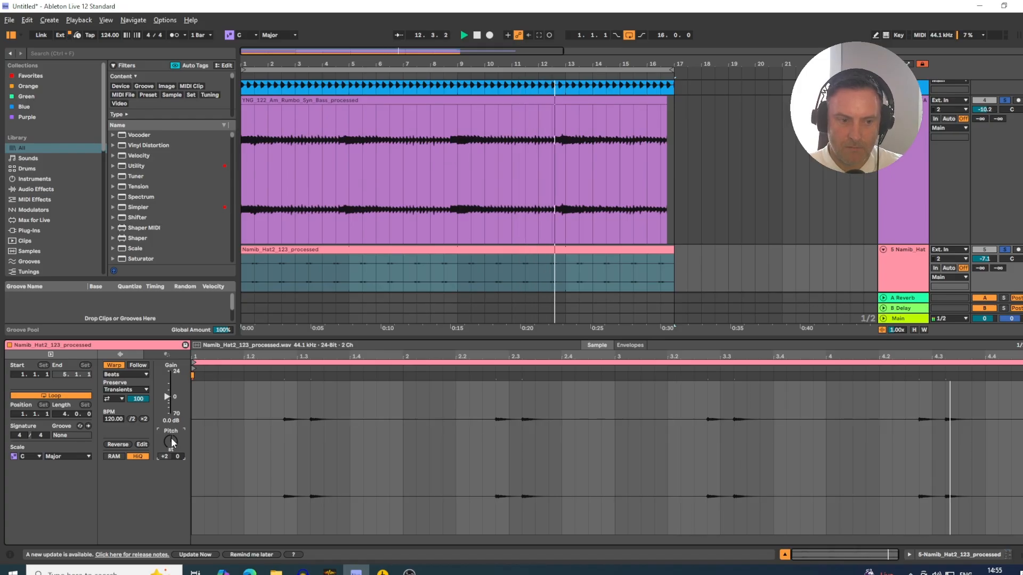
- Set the Namib_Hat2 clip's pitch to +1 semitone with a -13 cent detune and hide the clip view
scroll(171, 439, "down", 1)
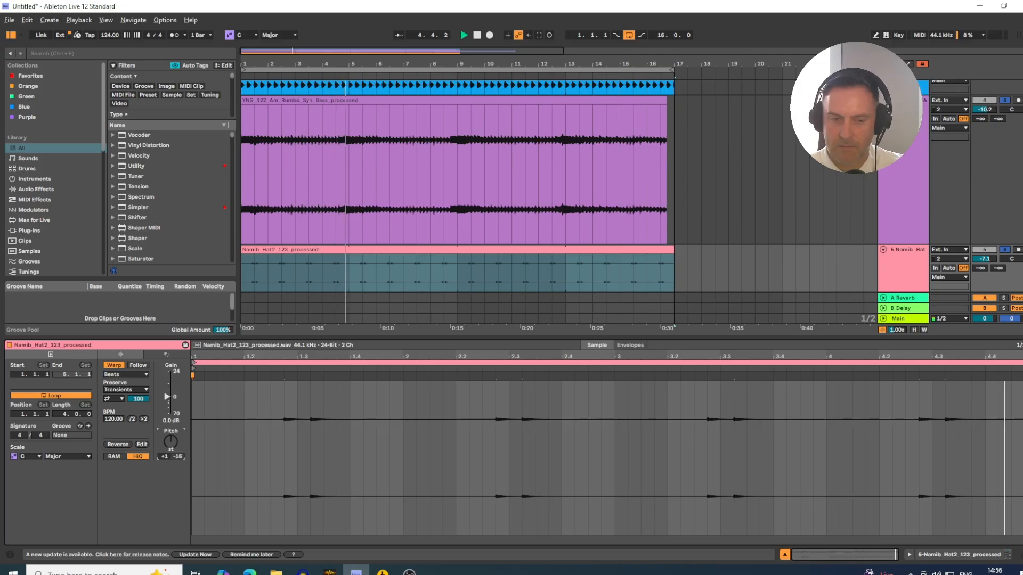
left_click_drag(178, 456, 177, 456)
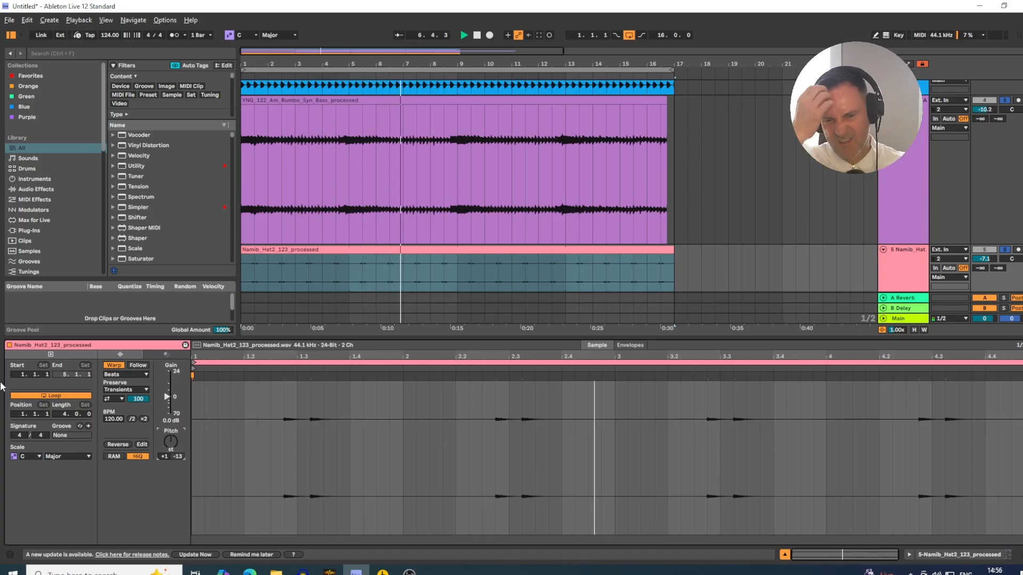
left_click(785, 555)
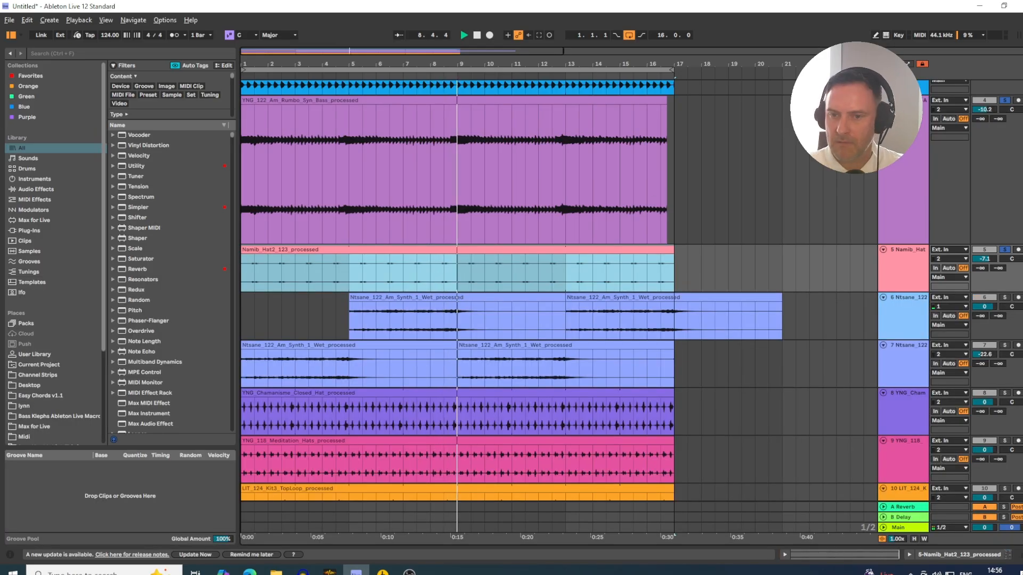
- Move the LIT_124_Kit3_TopLoop track directly below the Namib_Hat2 track
scroll(893, 431, "down", 4)
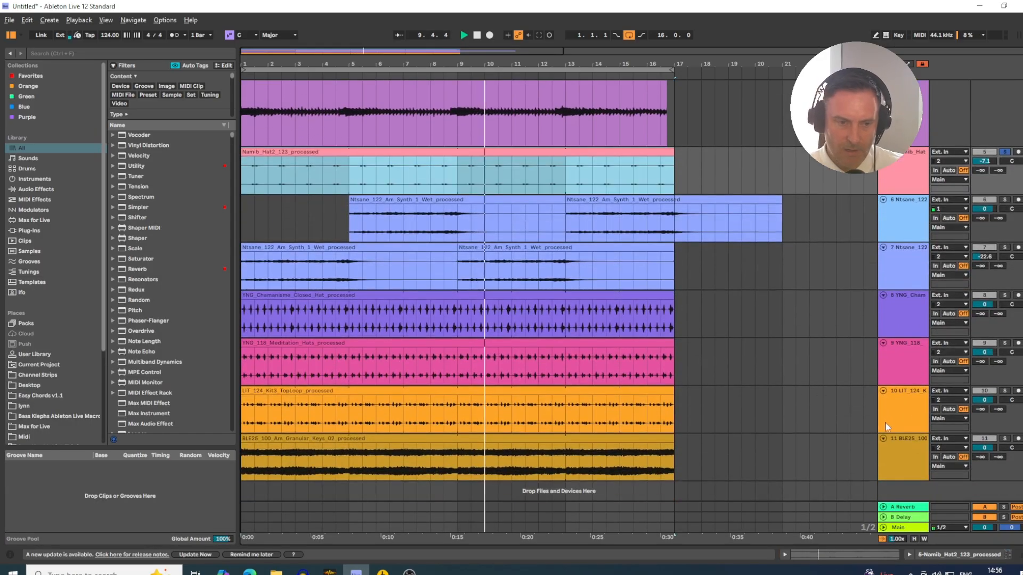
scroll(887, 426, "down", 1)
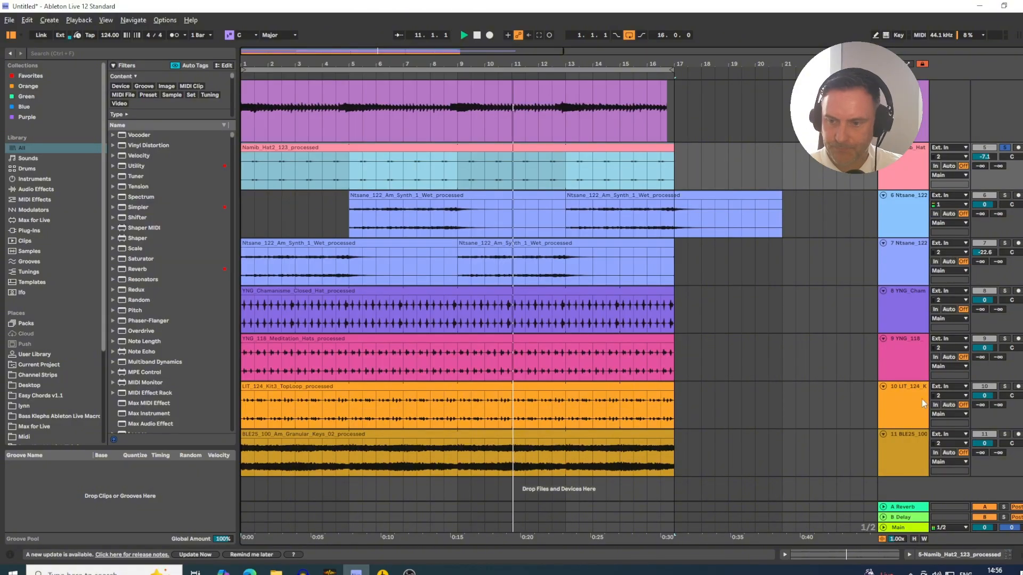
left_click(899, 407)
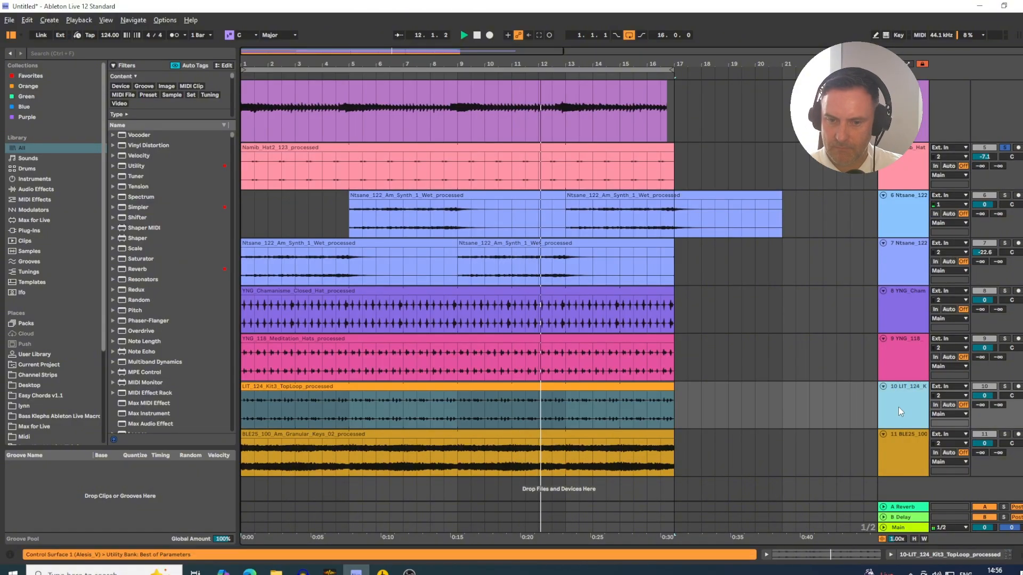
left_click_drag(906, 398, 914, 195)
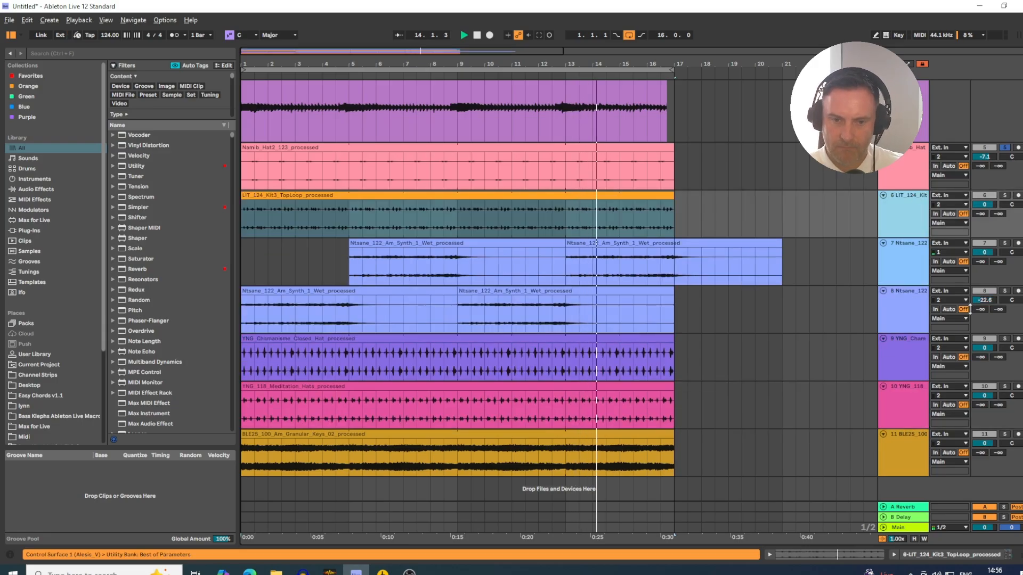
- Solo the LIT_124_Kit3_TopLoop track along with the others and lower its volume to -7.6 dB
left_click(1006, 197, "ctrl")
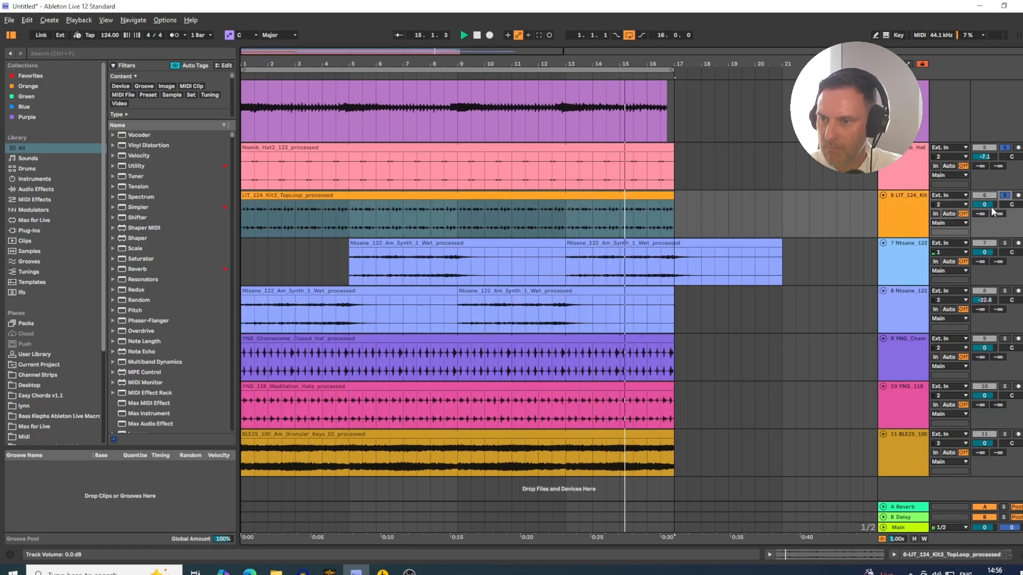
left_click_drag(987, 207, 988, 210)
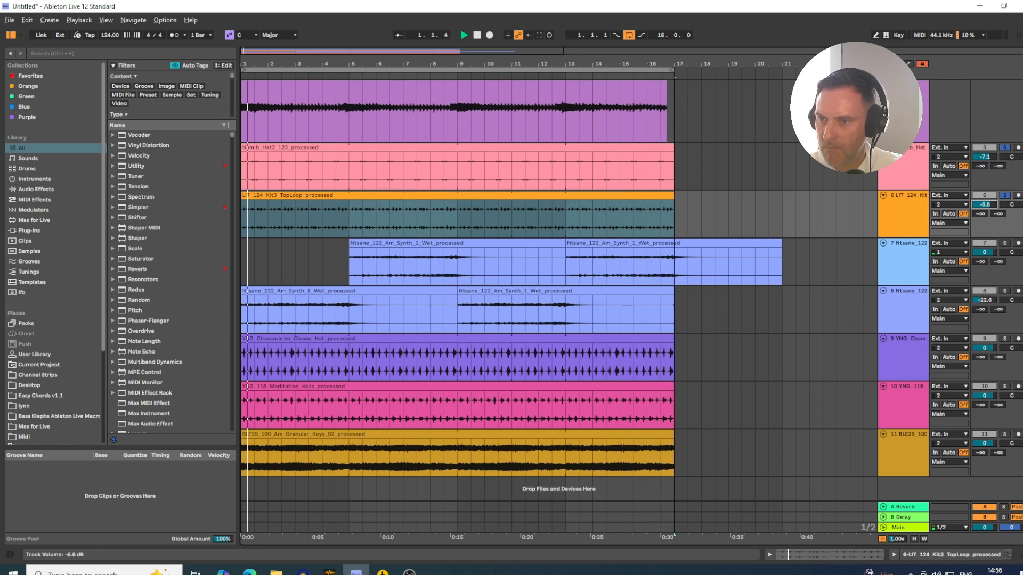
left_click_drag(984, 205, 985, 203)
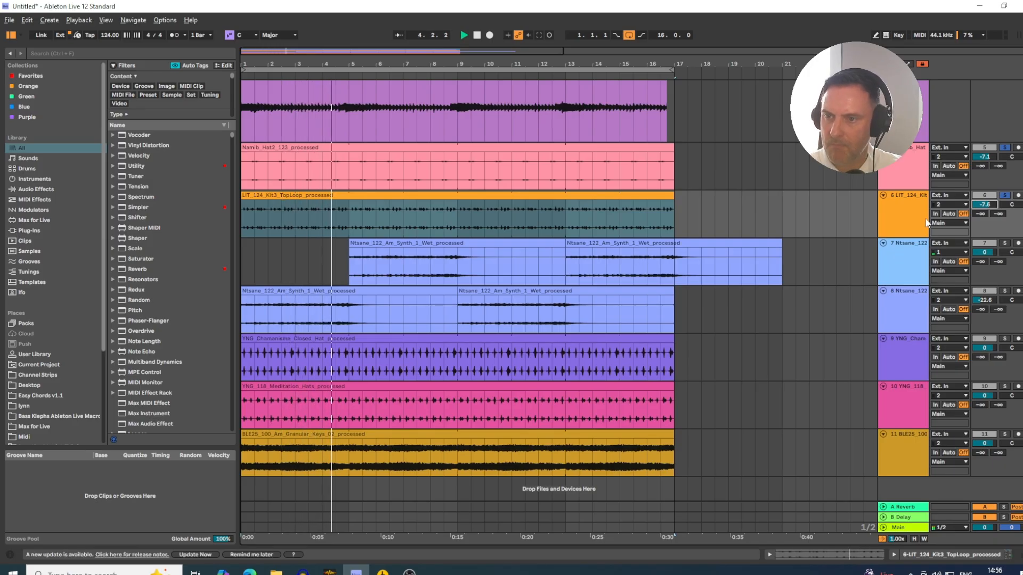
- Move the Chamanisme closed hat and Meditation hats tracks directly below the top loop, above both Ntsane synth tracks
left_click(905, 224)
left_click(905, 358)
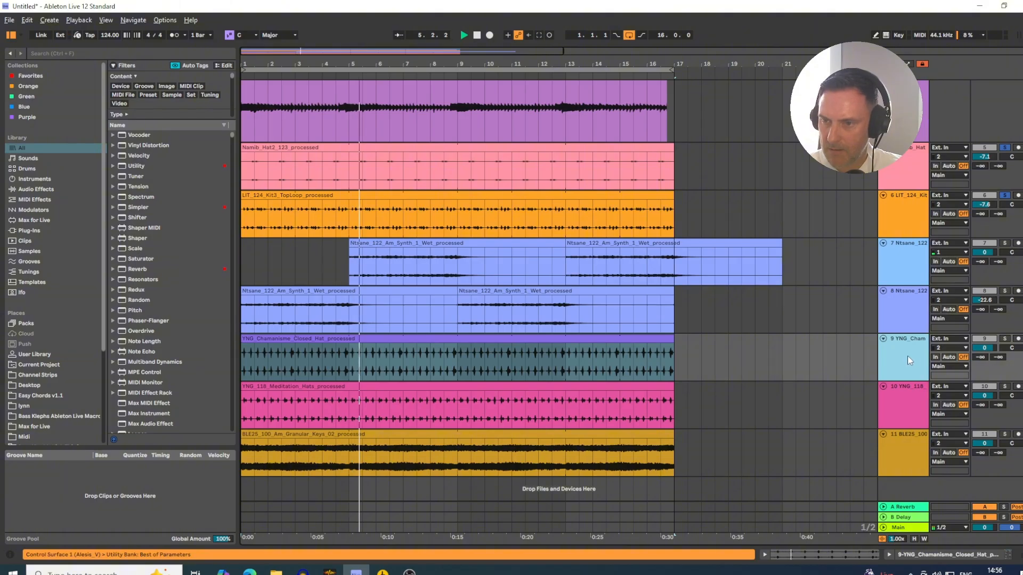
left_click_drag(903, 287, 903, 255)
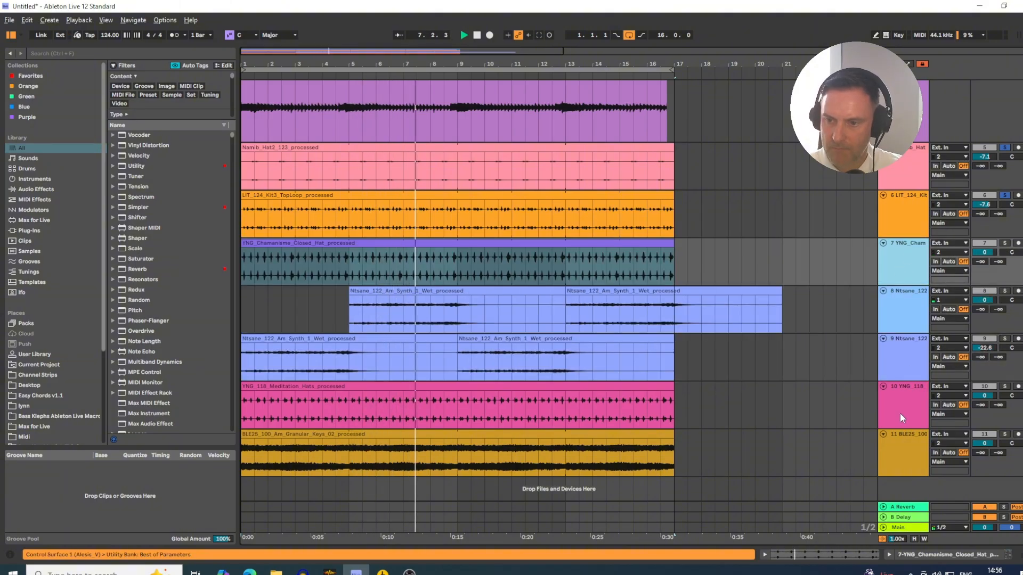
left_click_drag(899, 413, 912, 294)
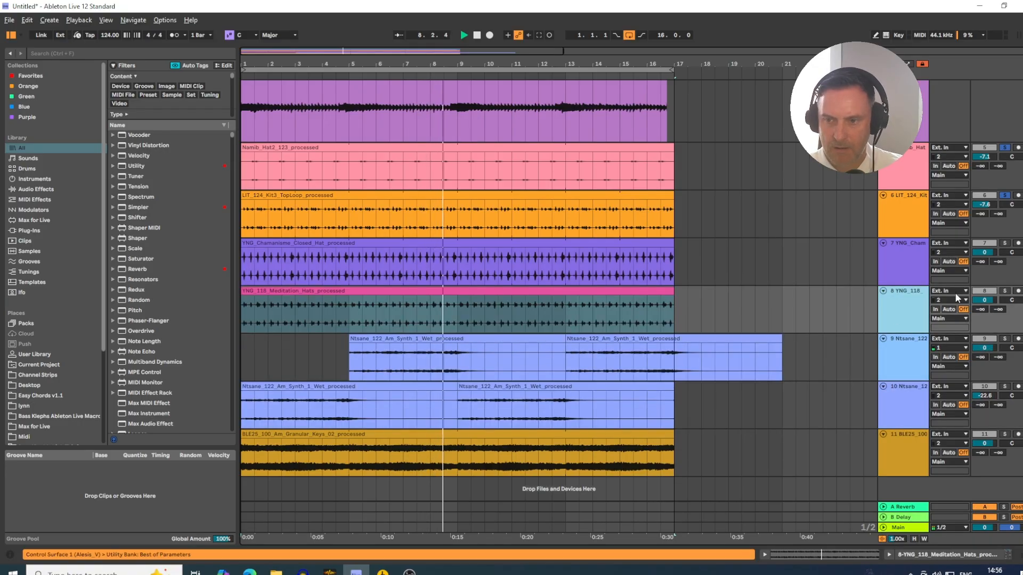
- Solo the Chamanisme and Meditation hats and balance the volumes: Chamanisme -11.3 dB, Meditation -10.4 dB, top loop -8.3 dB
left_click(1005, 243)
left_click_drag(984, 252, 984, 276)
left_click_drag(984, 204, 984, 206)
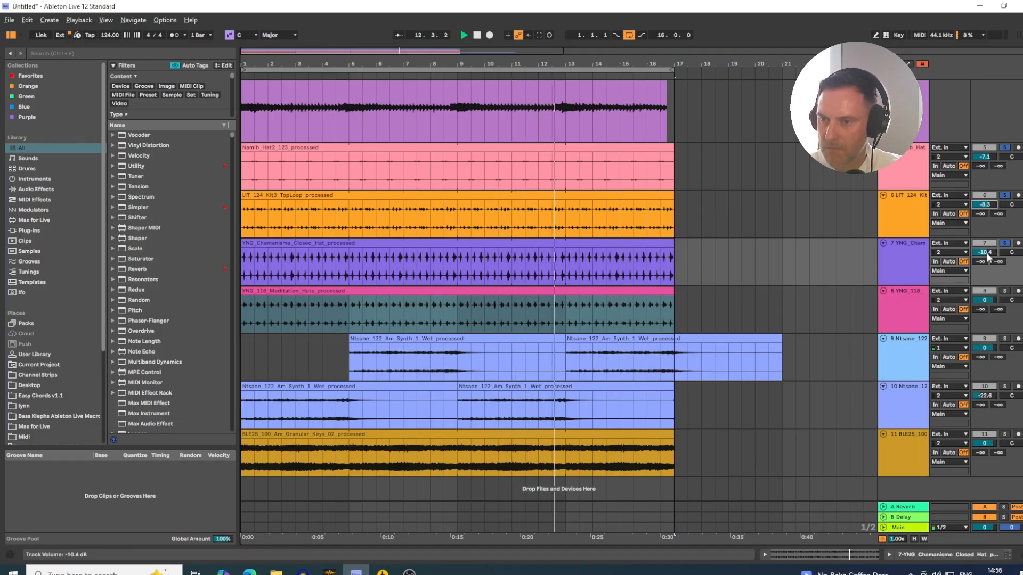
left_click_drag(984, 253, 984, 257)
left_click(984, 299)
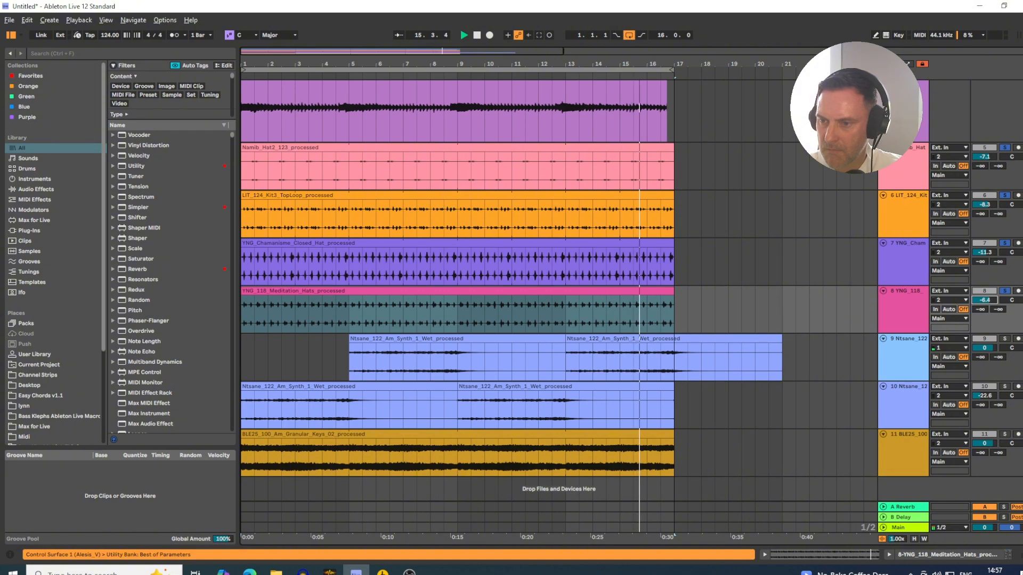
left_click_drag(984, 300, 984, 304)
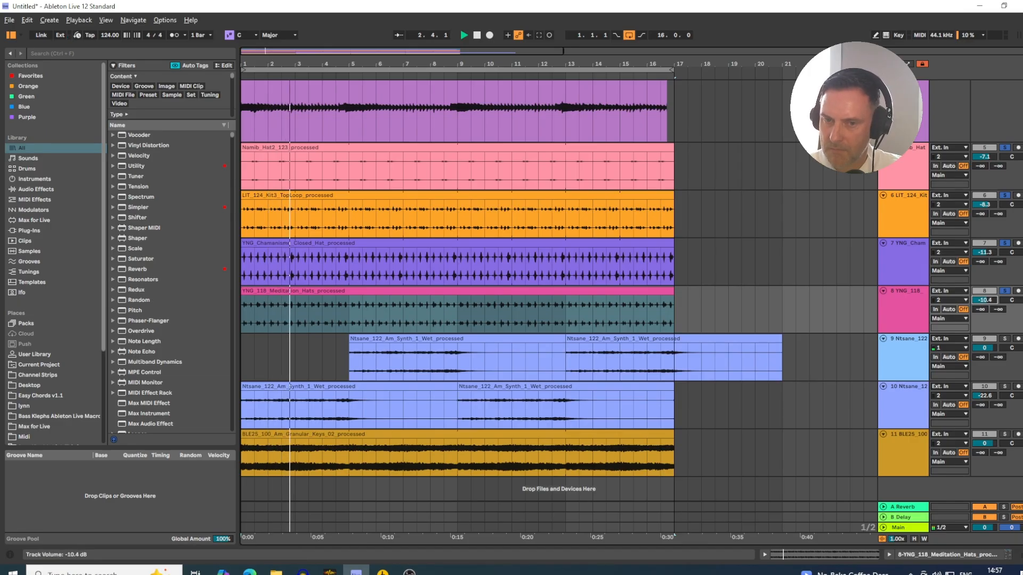
- Compare the mix with and without the Chamanisme hat and top loop by toggling their solos, and lower the top loop to -8.7 dB
left_click(907, 206)
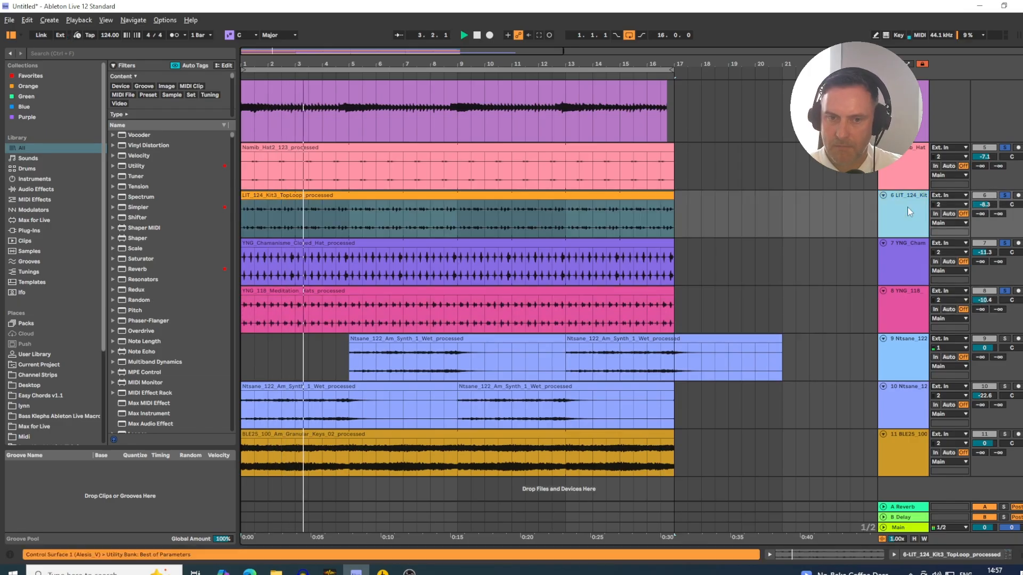
left_click(1005, 244)
left_click(1006, 245)
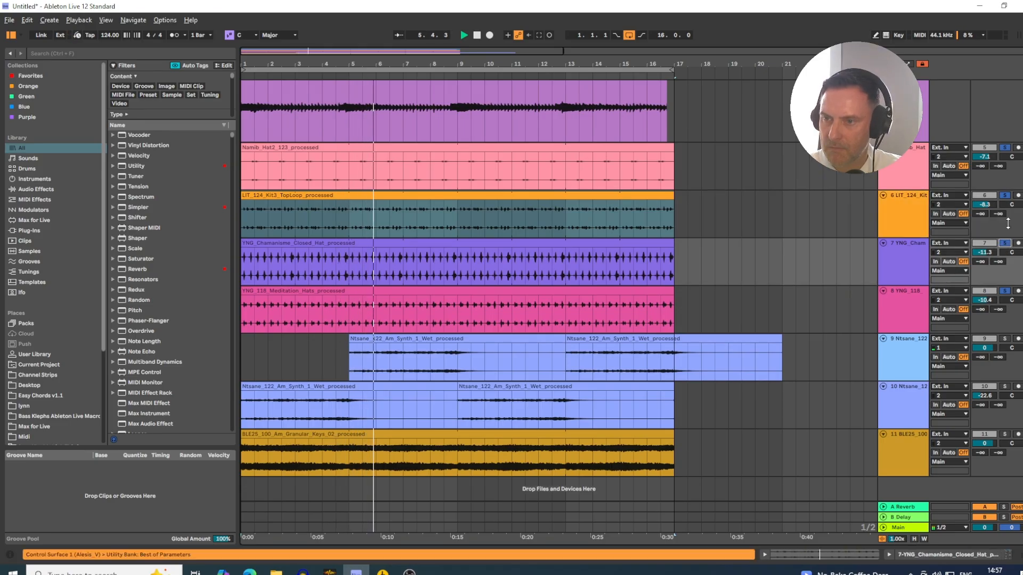
left_click(1007, 197)
left_click(1006, 197)
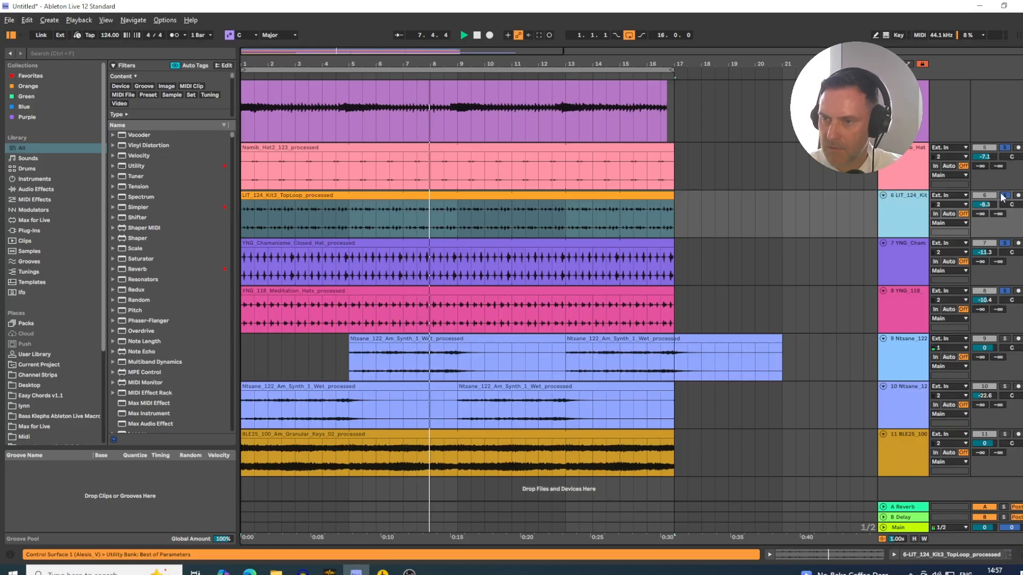
left_click(1003, 196)
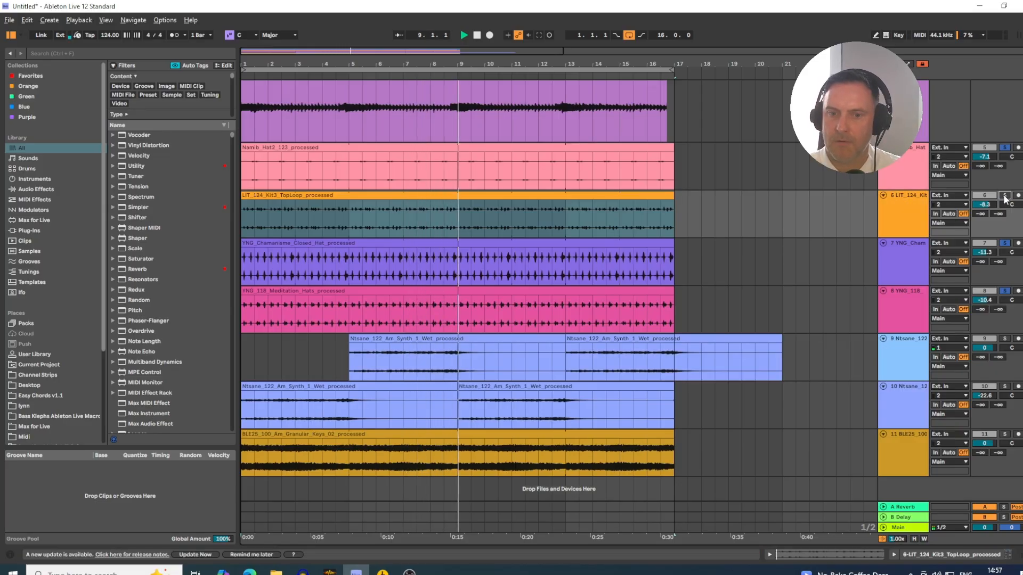
left_click(1004, 197)
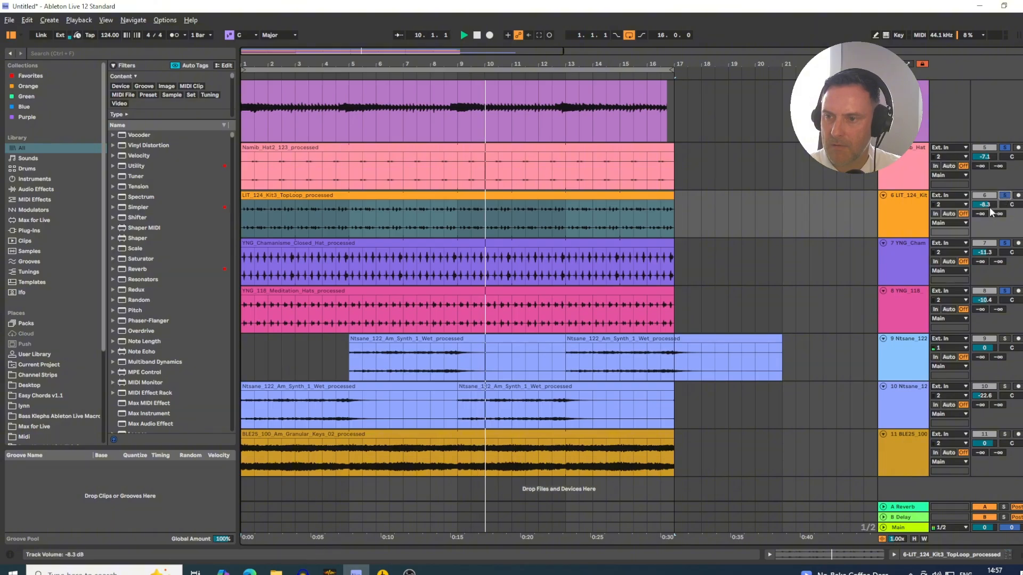
left_click_drag(986, 206, 987, 207)
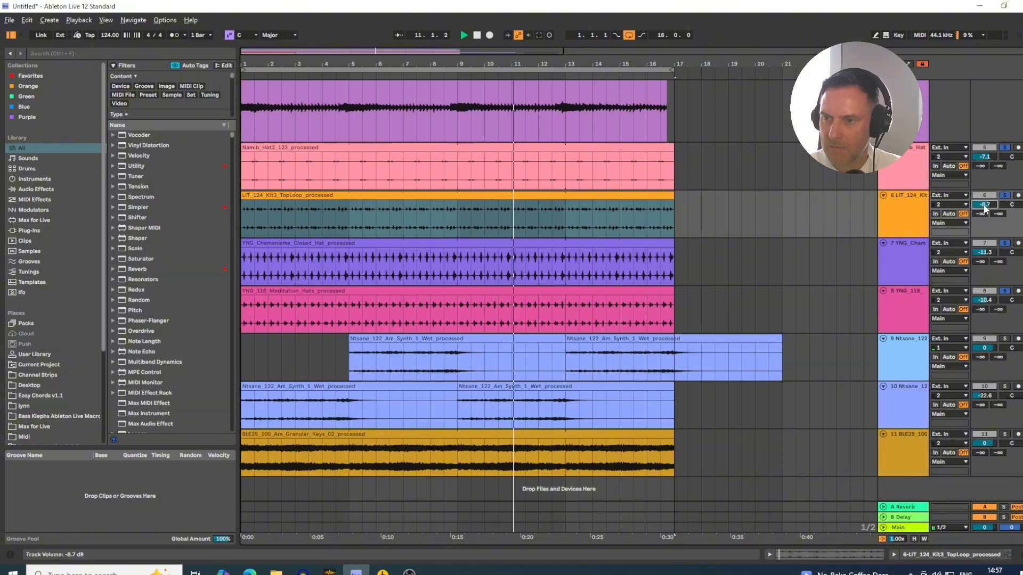
left_click(951, 205)
- Search the browser for "eq" and add EQ Eight to the LIT_124_Kit3_TopLoop track
left_click(900, 208)
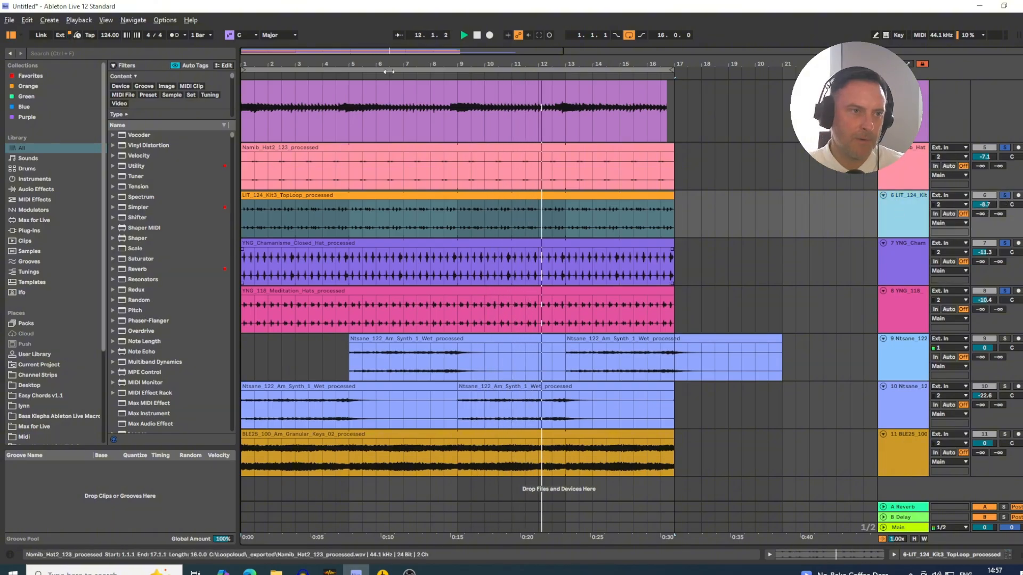
left_click(40, 52)
type("eq")
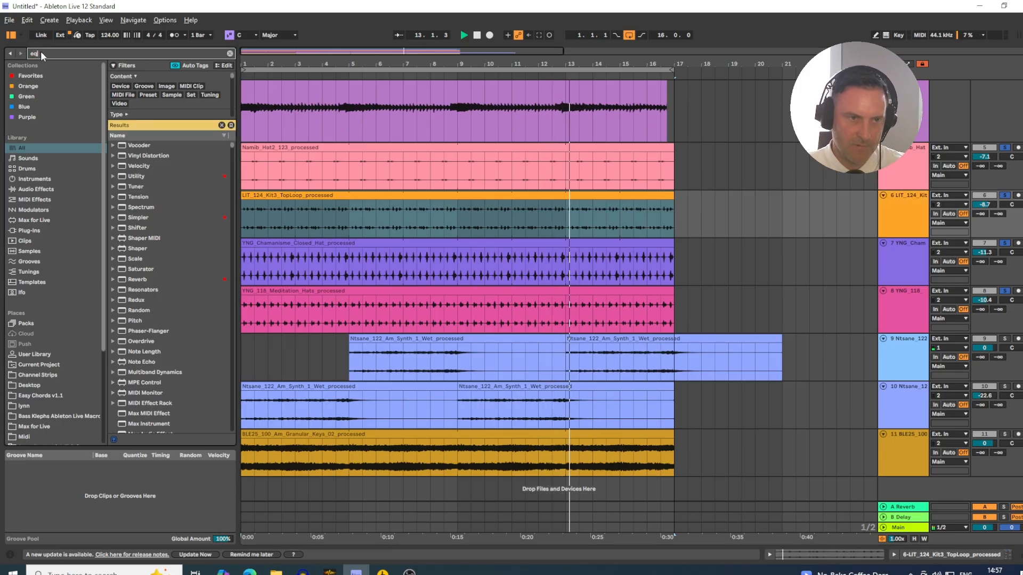
left_click_drag(140, 155, 381, 235)
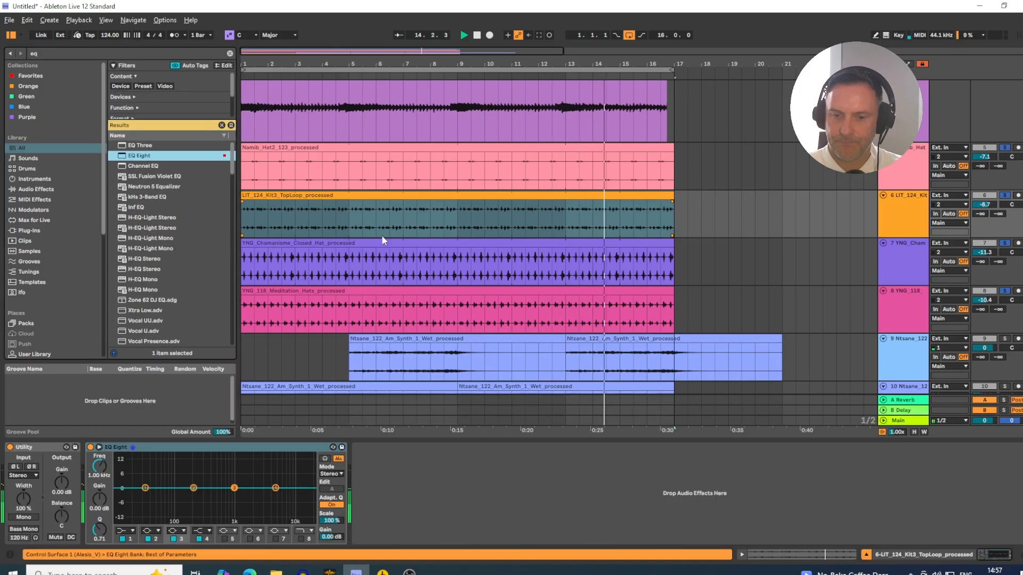
- Make the first EQ Eight band a low cut at 153 Hz with Q 0.76, and pull the third band down beside it
left_click(126, 532)
left_click(120, 475)
left_click_drag(100, 469, 100, 441)
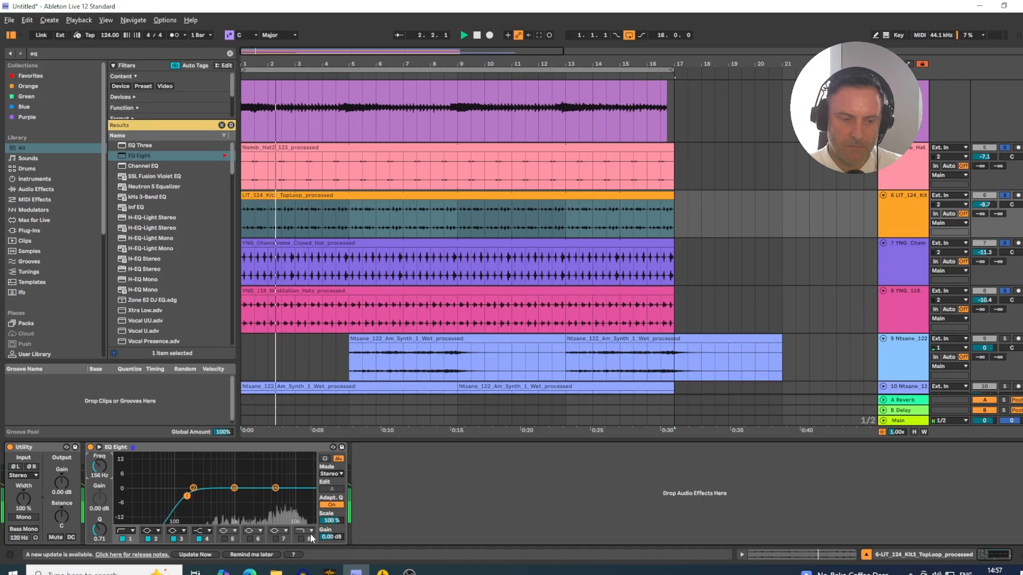
left_click_drag(233, 488, 187, 495)
left_click(187, 496)
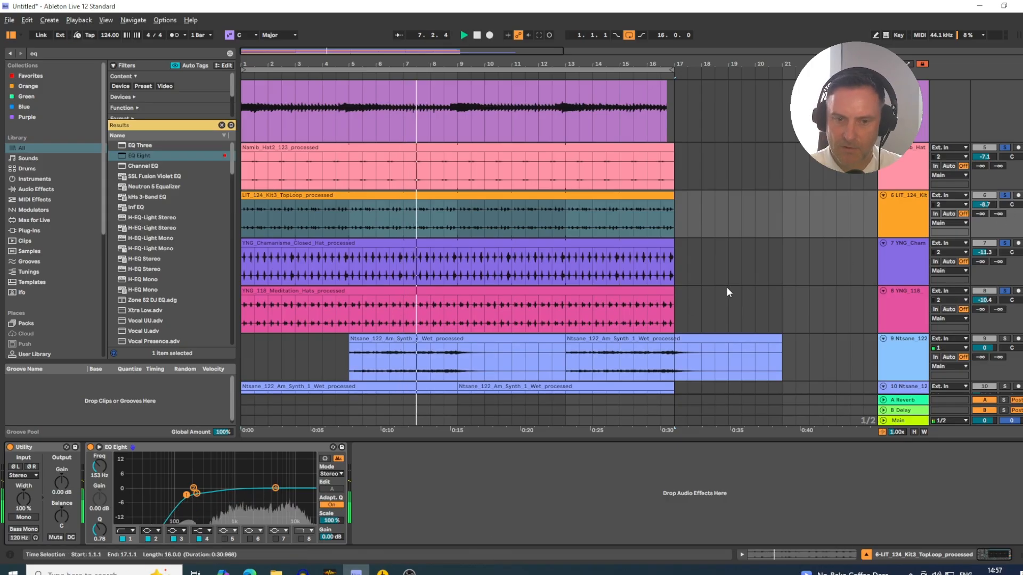
- Solo the BLE25_100_Am_Granular_Keys_02 track and lower its volume to -16.8 dB
scroll(727, 287, "down", 3)
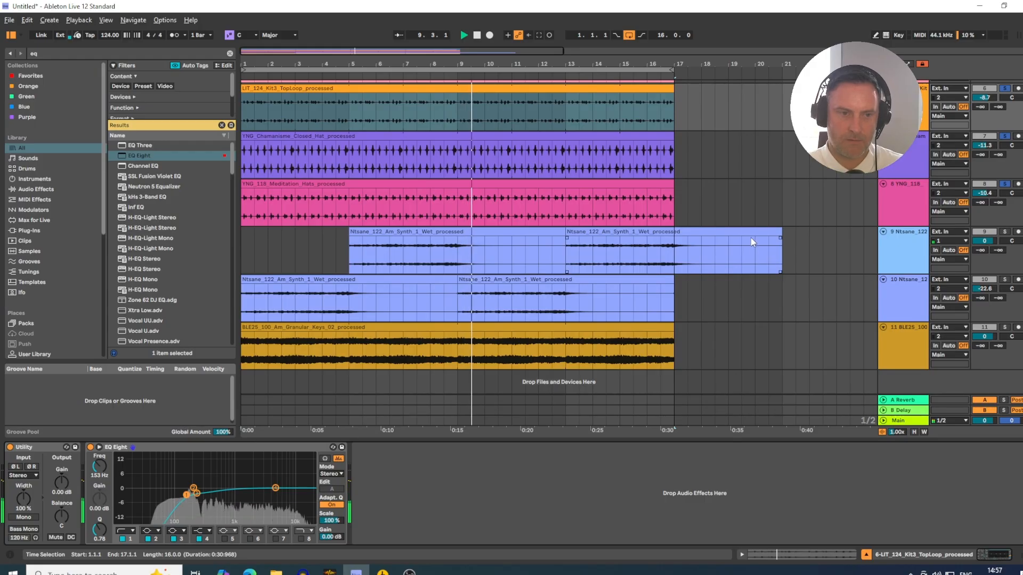
left_click(917, 298)
scroll(895, 283, "up", 10)
scroll(894, 258, "down", 10)
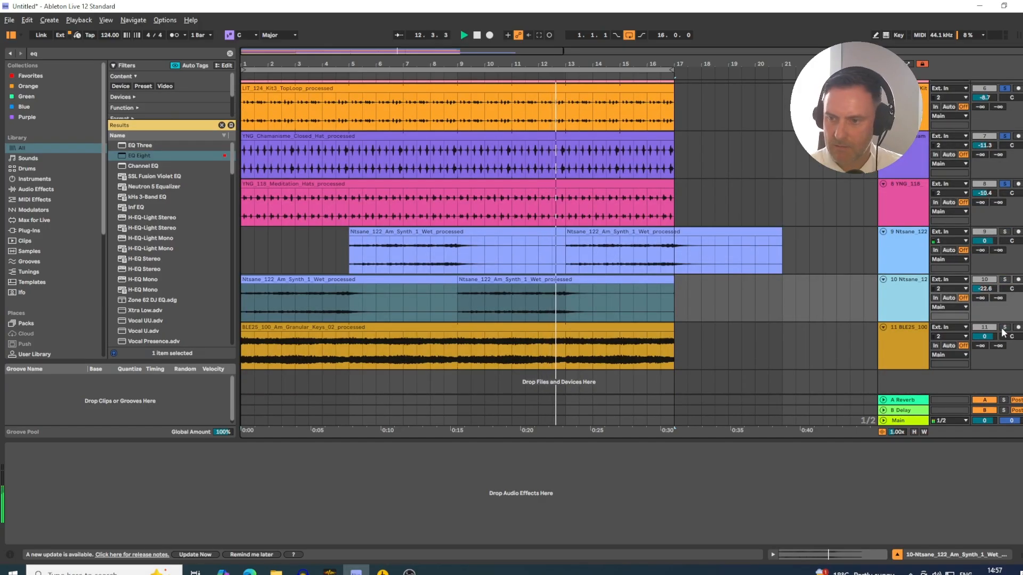
key("space")
left_click(1005, 328)
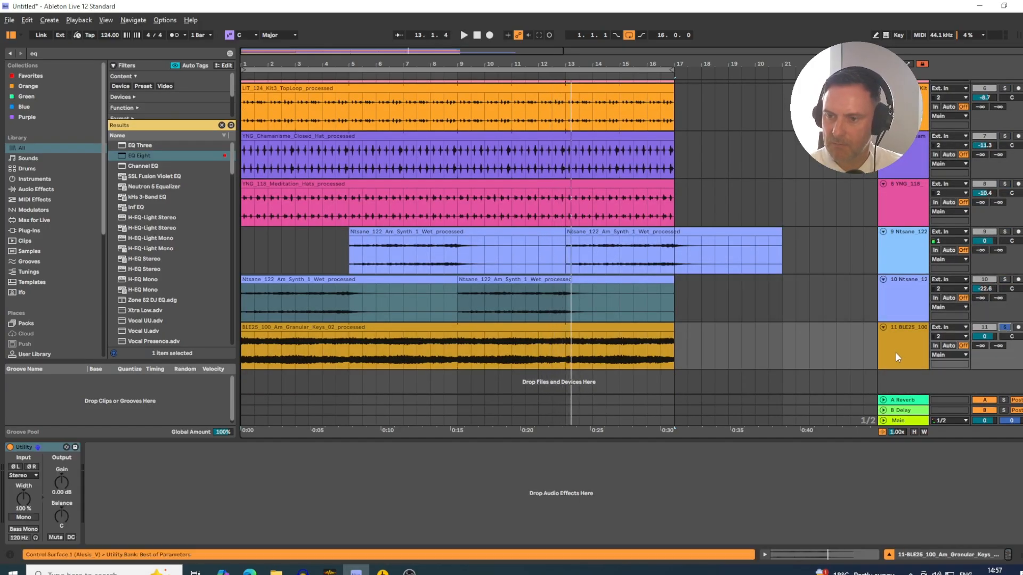
left_click(896, 353)
key("space")
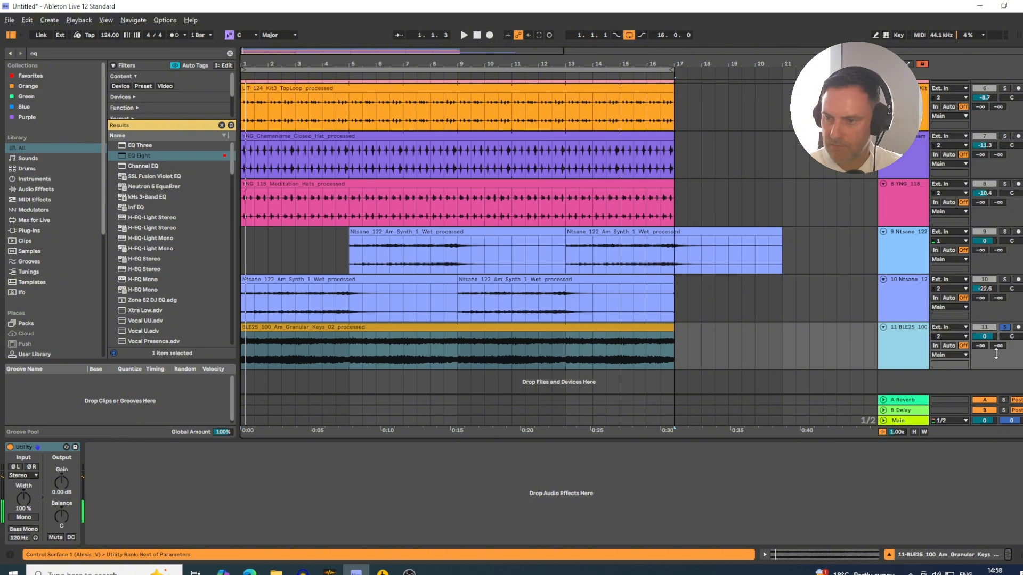
left_click_drag(985, 336, 985, 373)
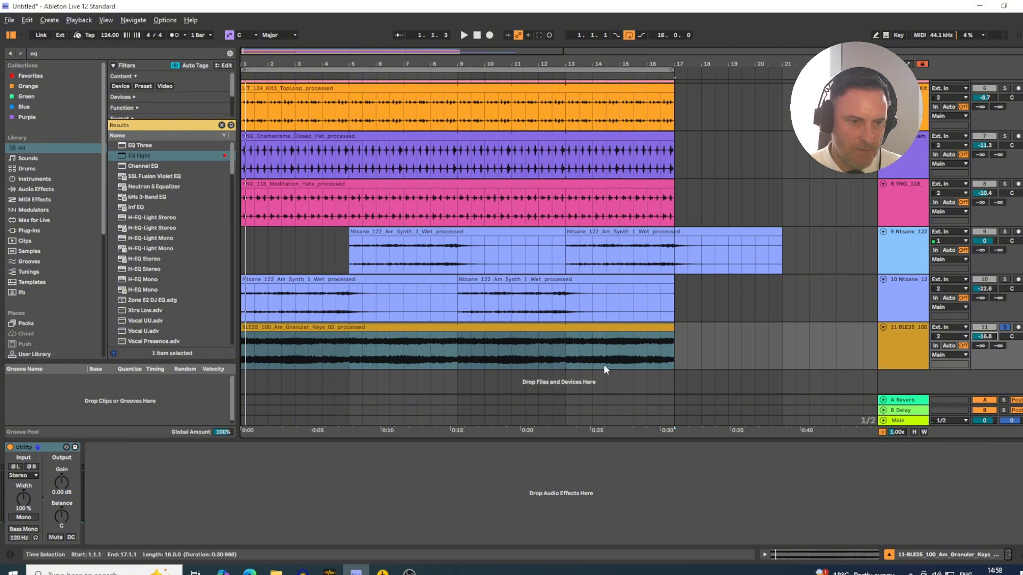
- Open the BLE25_100_Am_Granular_Keys_02 clip's settings and set its original tempo to 100 BPM
left_click(266, 341)
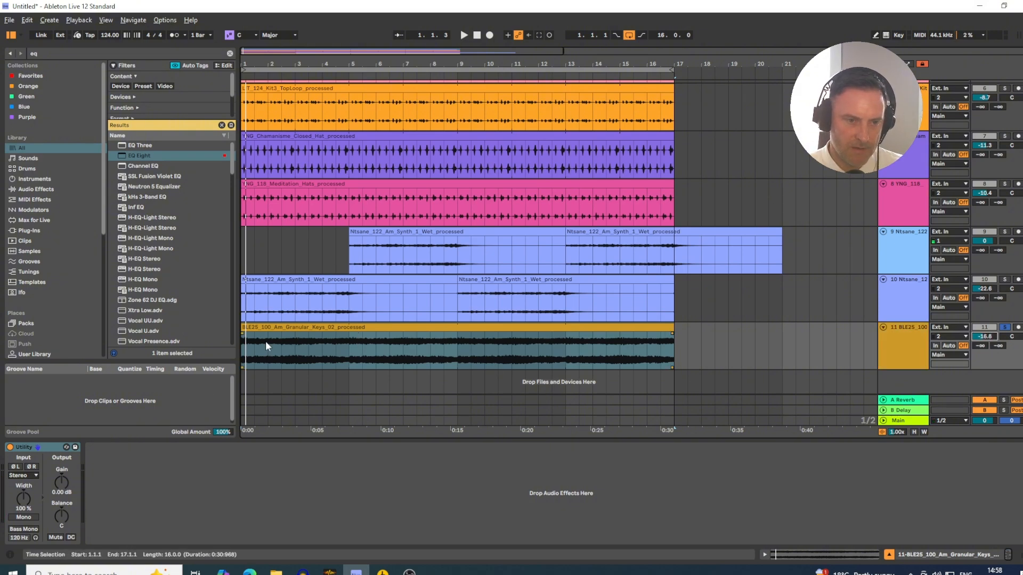
left_click(305, 328)
double_click(297, 331)
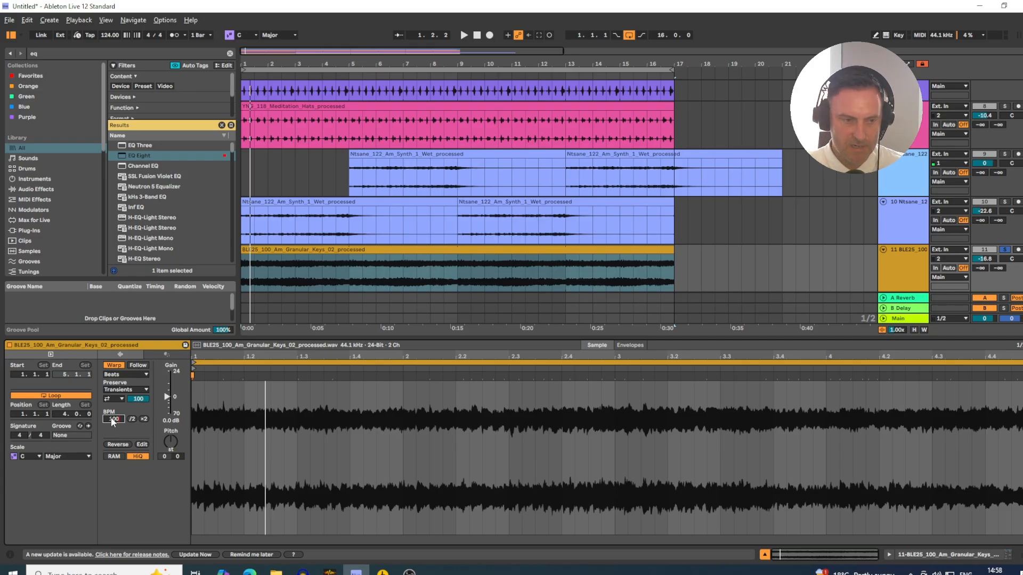
type("100")
key("Return")
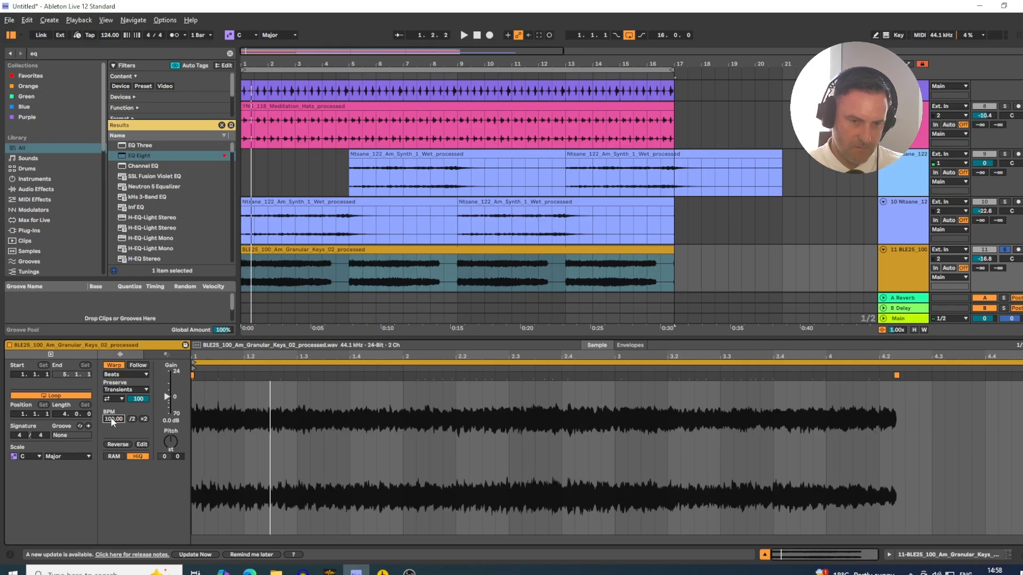
- Set the BLE25_100_Am_Granular_Keys_02 clip's original tempo to 120 BPM, turn its warping off and play it back
type("120")
key("Return")
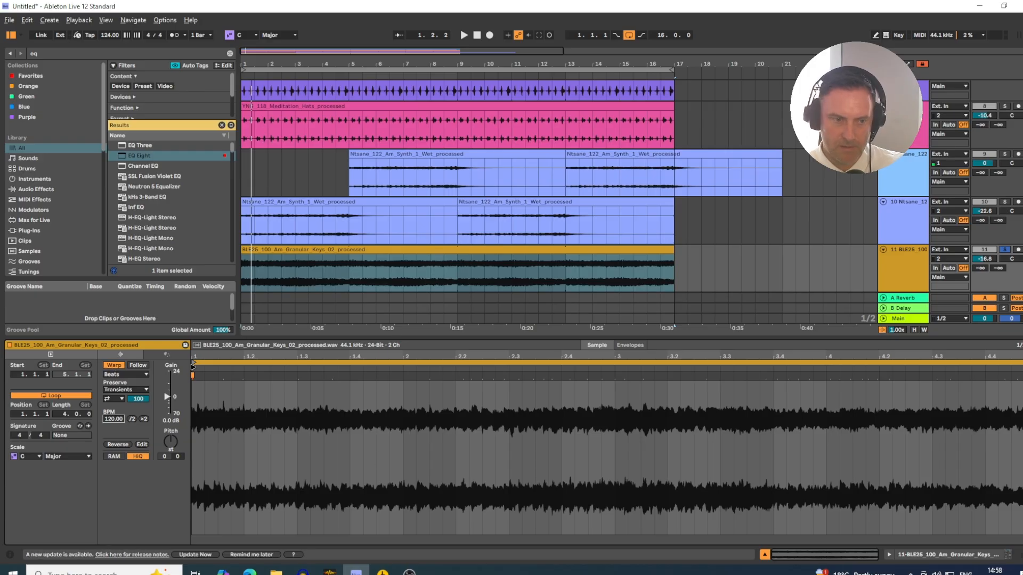
left_click(113, 366)
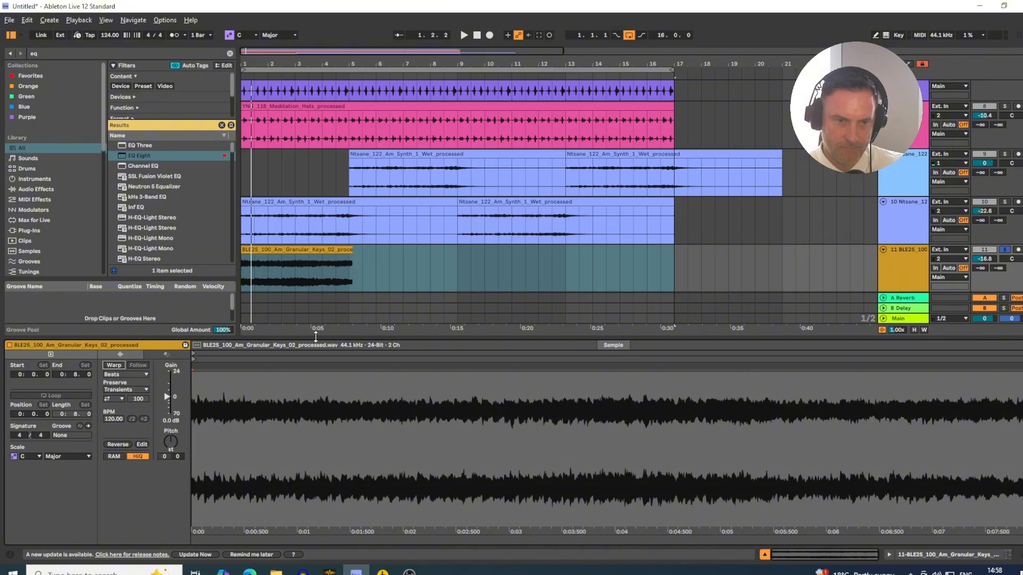
key("space")
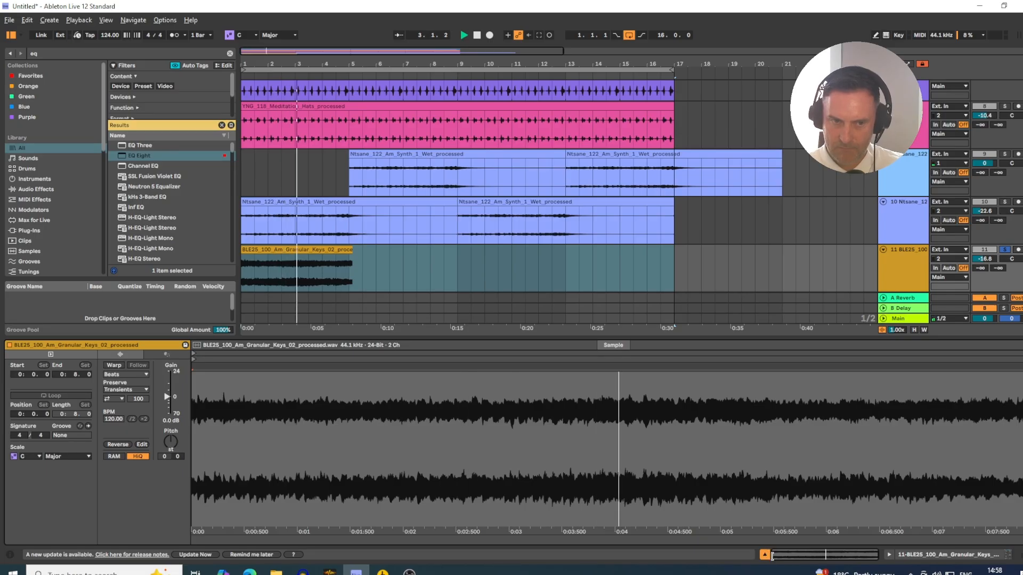
key("ctrl+alt+l")
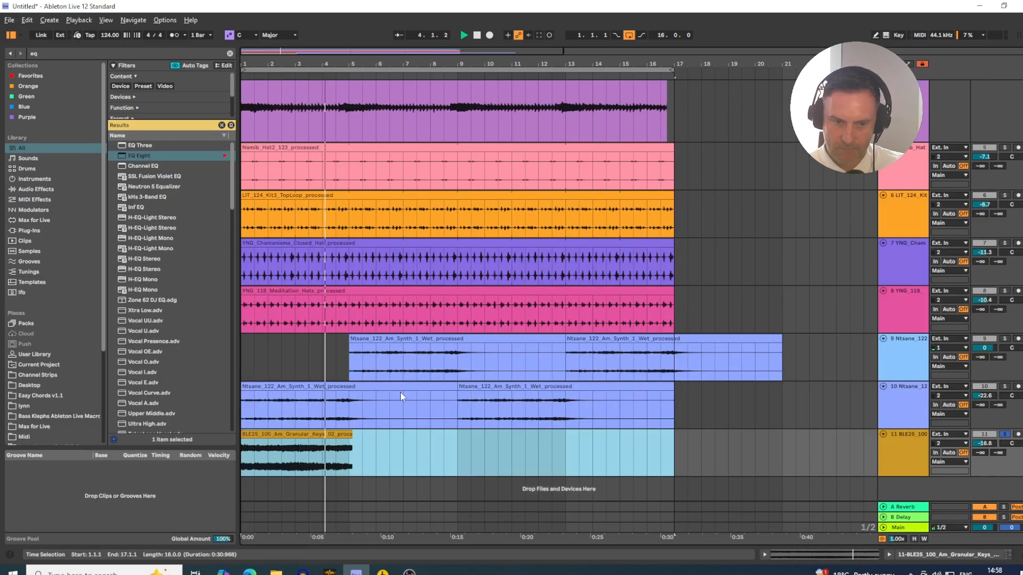
- Zoom in on the unwarped Granular Keys clip and lower the project tempo to 120 BPM so it spans exactly four bars
left_click(354, 439)
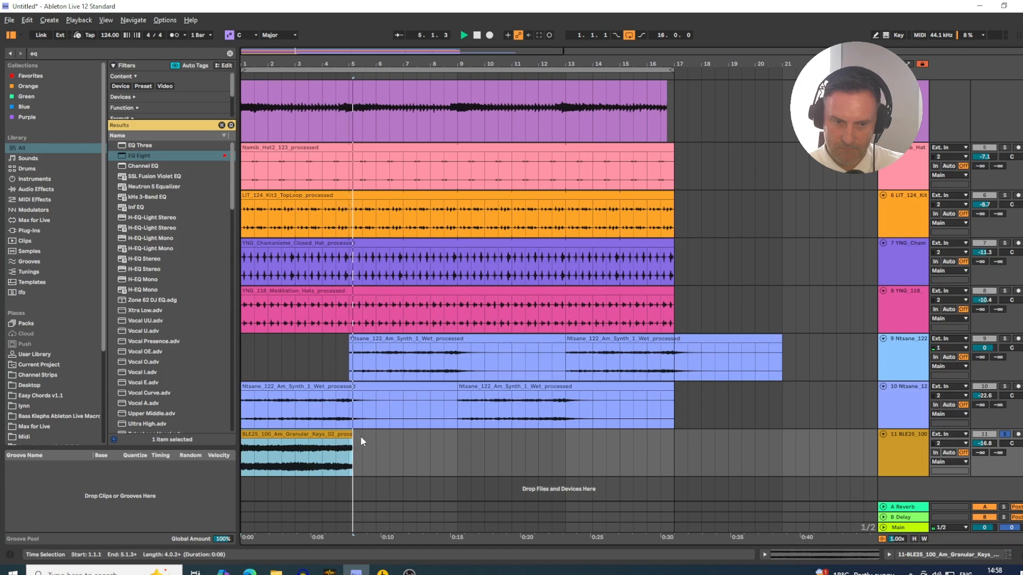
left_click_drag(249, 60, 229, 120)
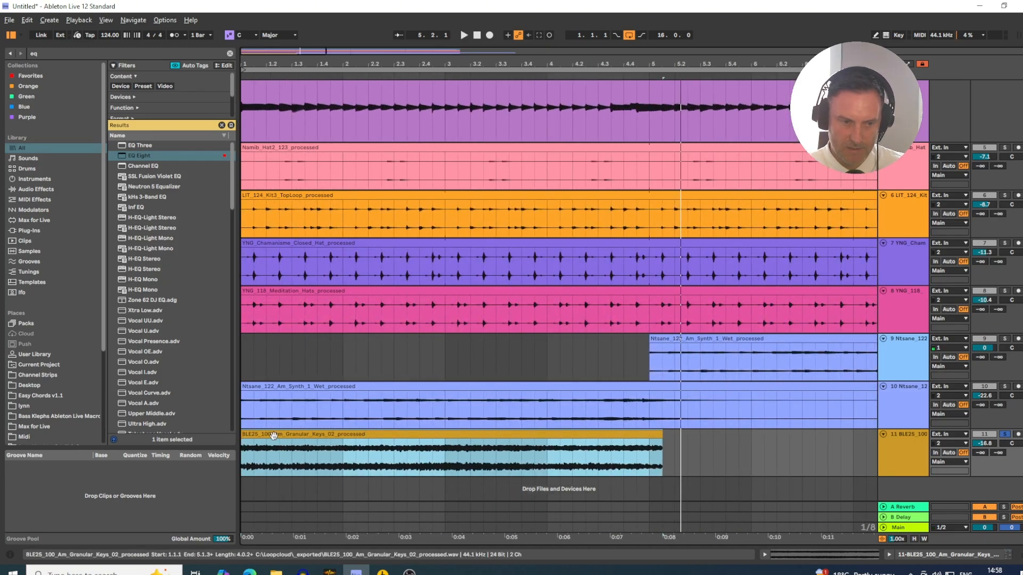
left_click(111, 36)
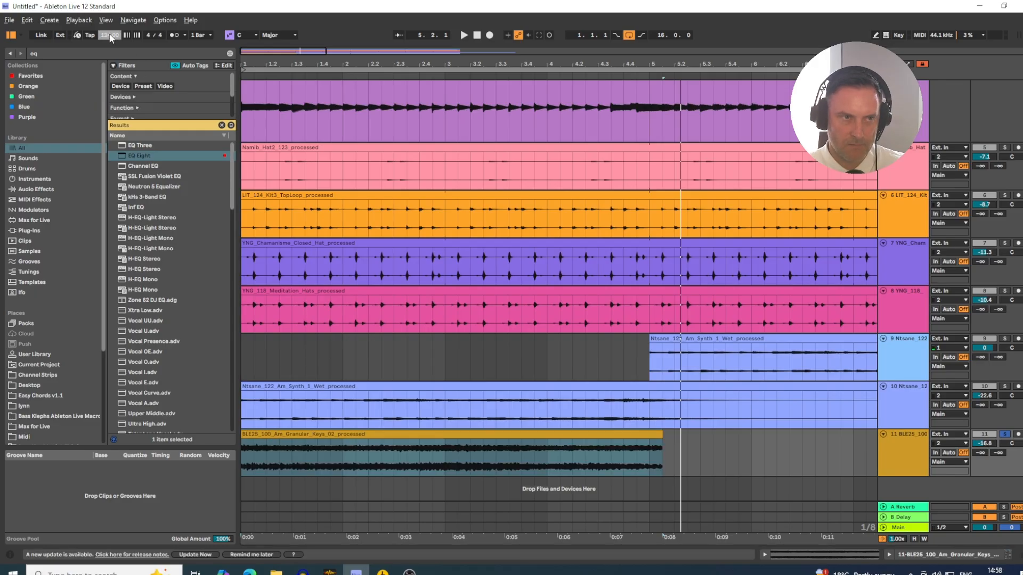
key("Down")
key("Down")
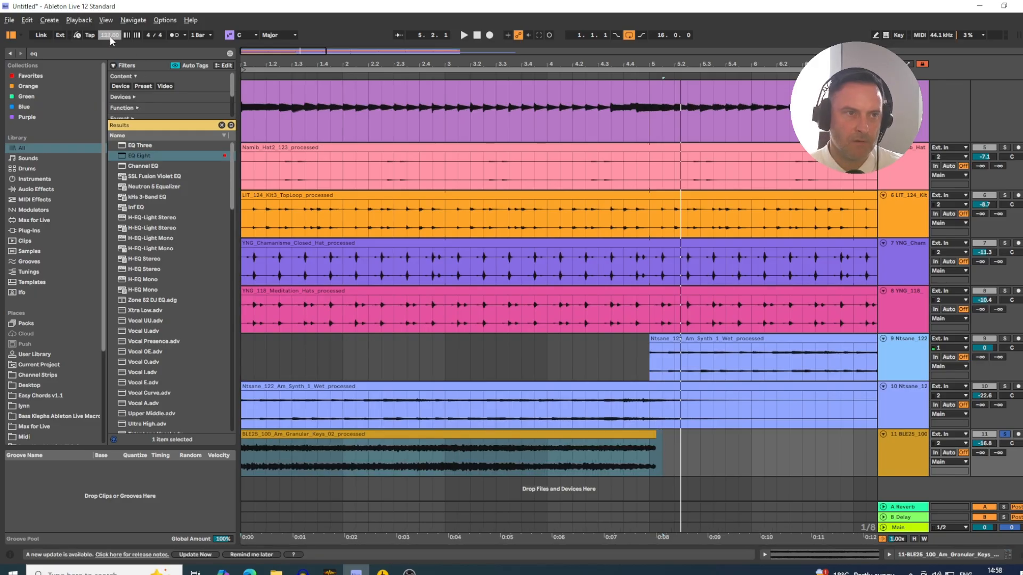
key("Down")
key("Down")
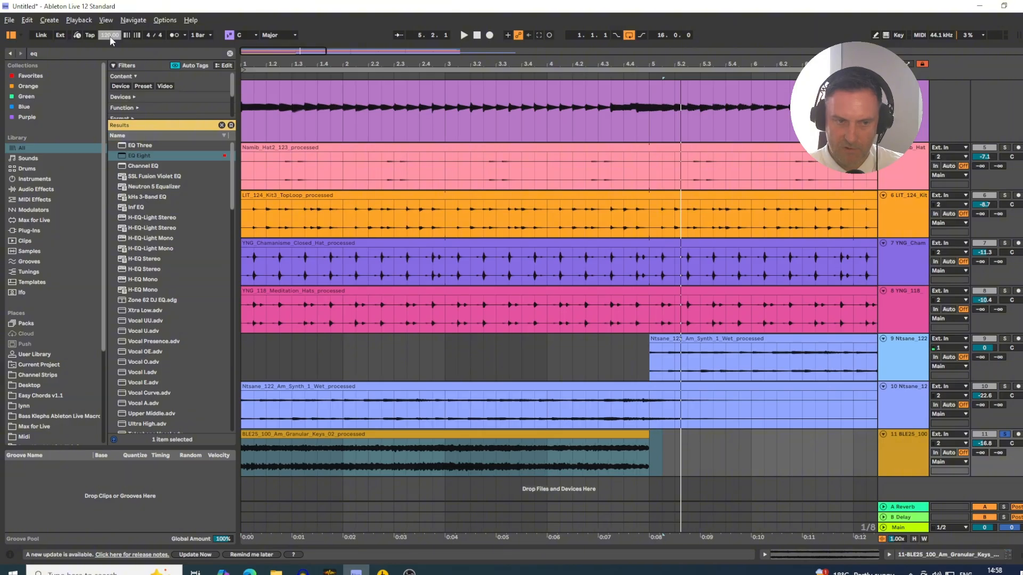
- Turn the Granular Keys clip's warping back on, keeping its current timing, and set its warp mode to Complex Pro
double_click(411, 439)
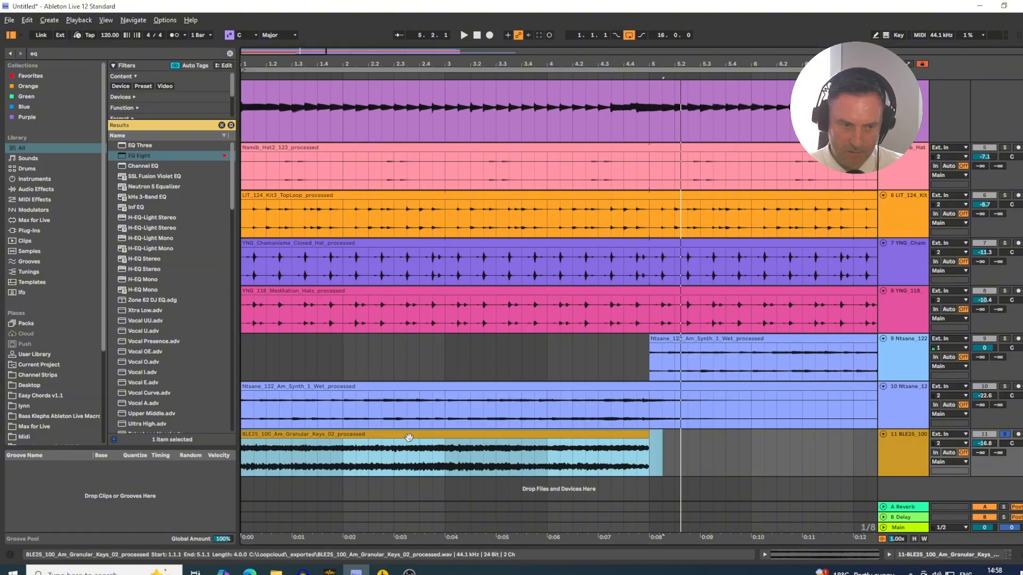
left_click(115, 365)
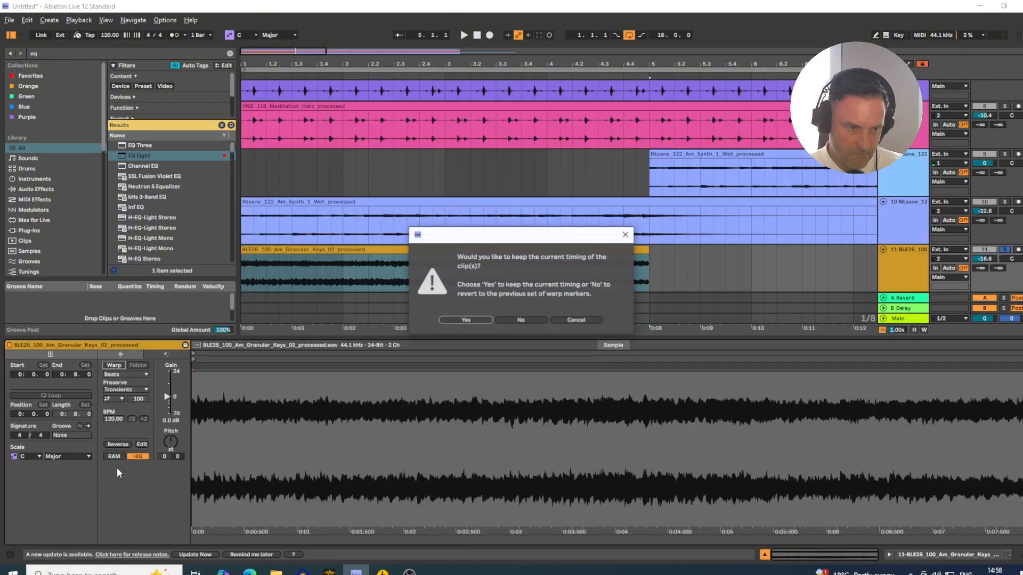
left_click(466, 321)
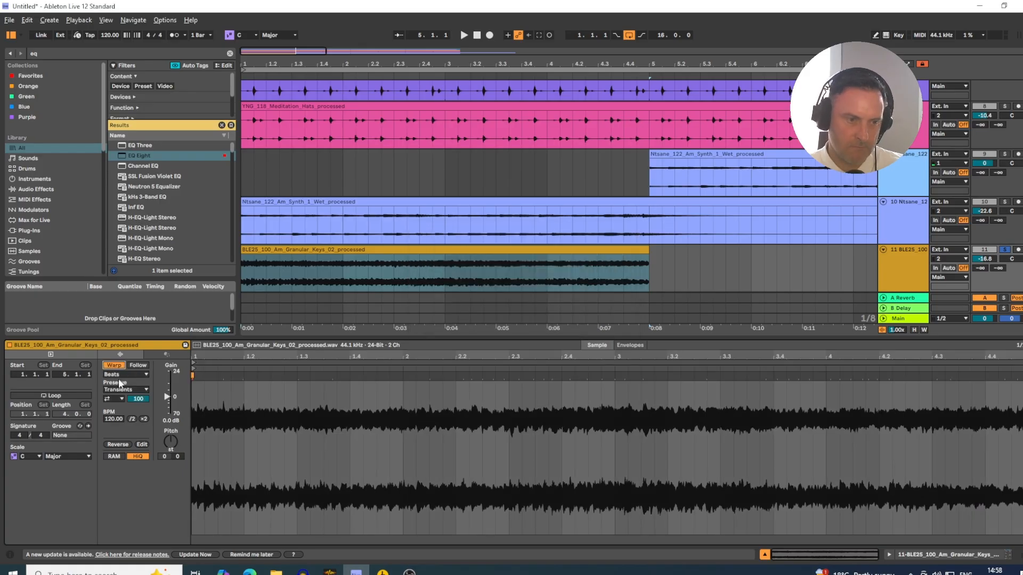
left_click(117, 373)
left_click(114, 423)
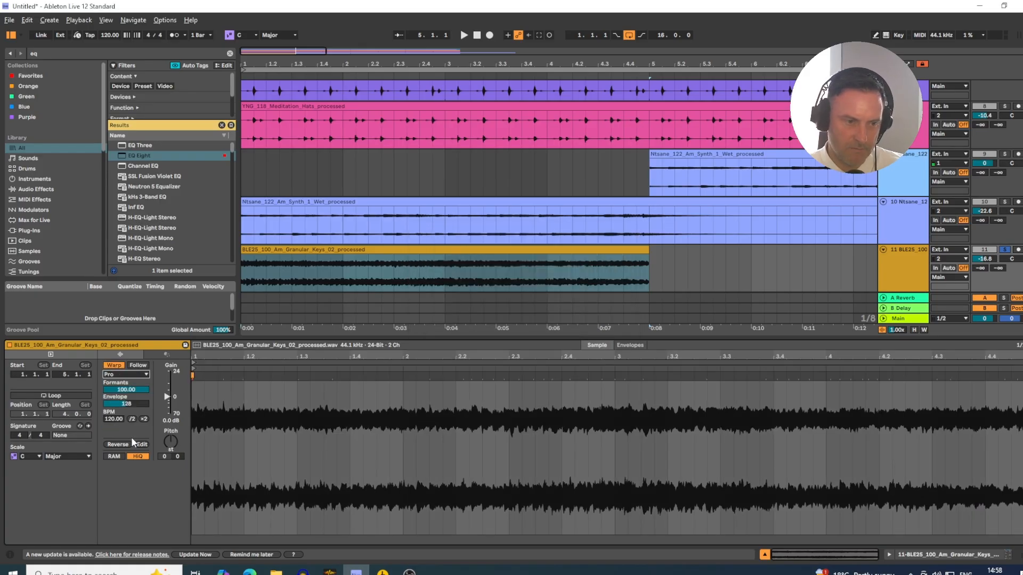
key("ctrl+alt+l")
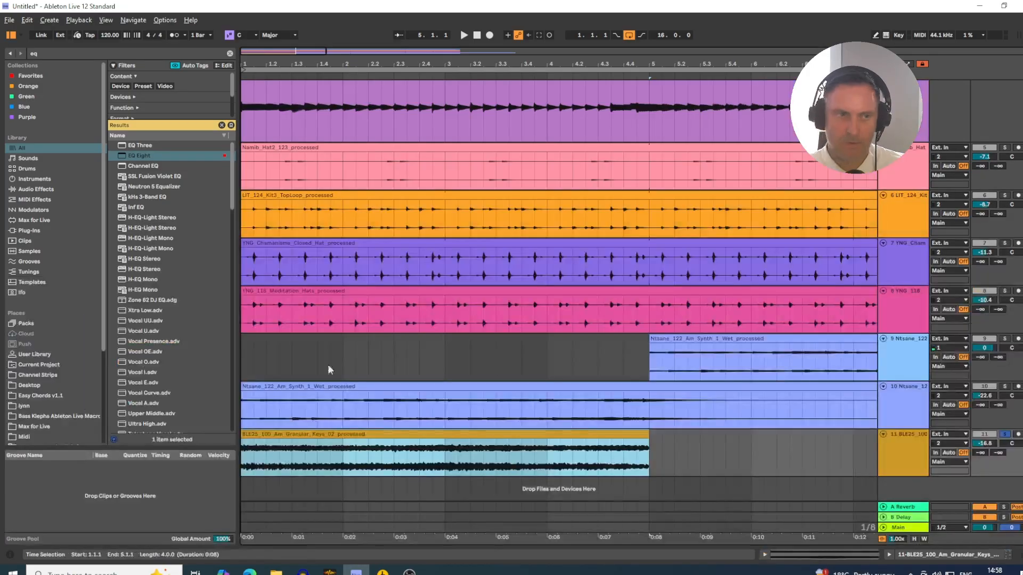
- Set the project tempo to 124 BPM and play the start of the arrangement
left_click(110, 36)
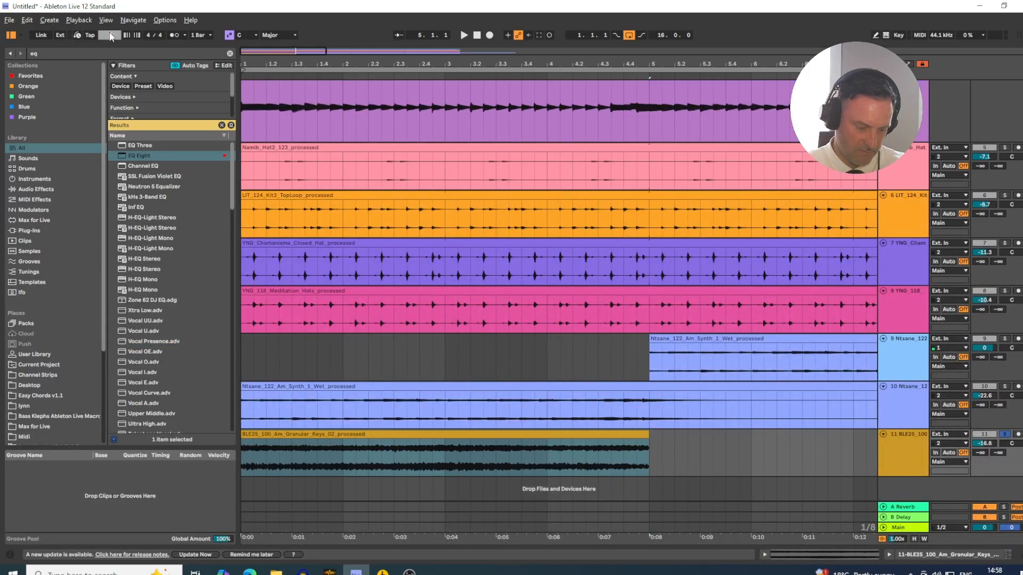
type("124")
key("Return")
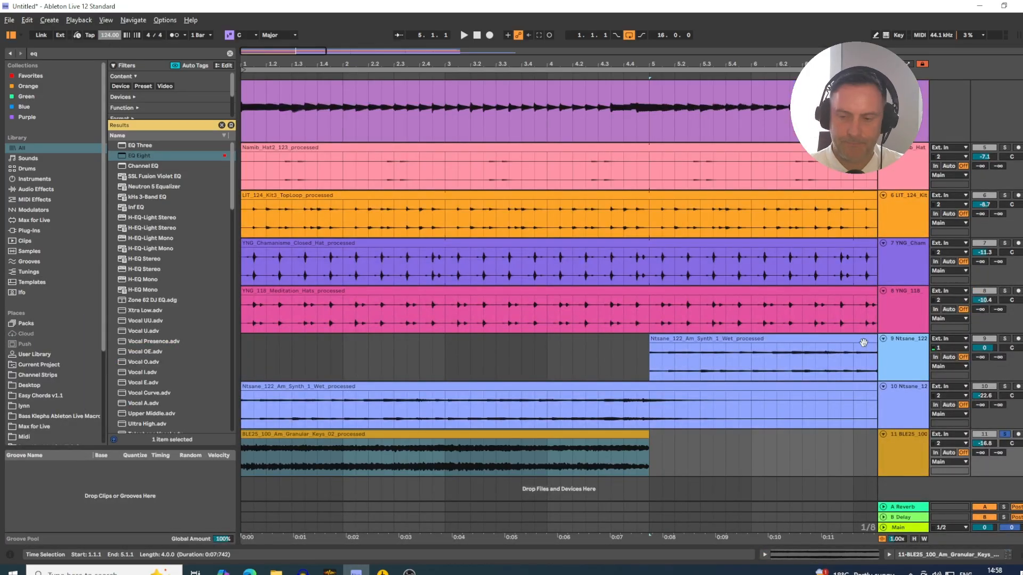
key("space")
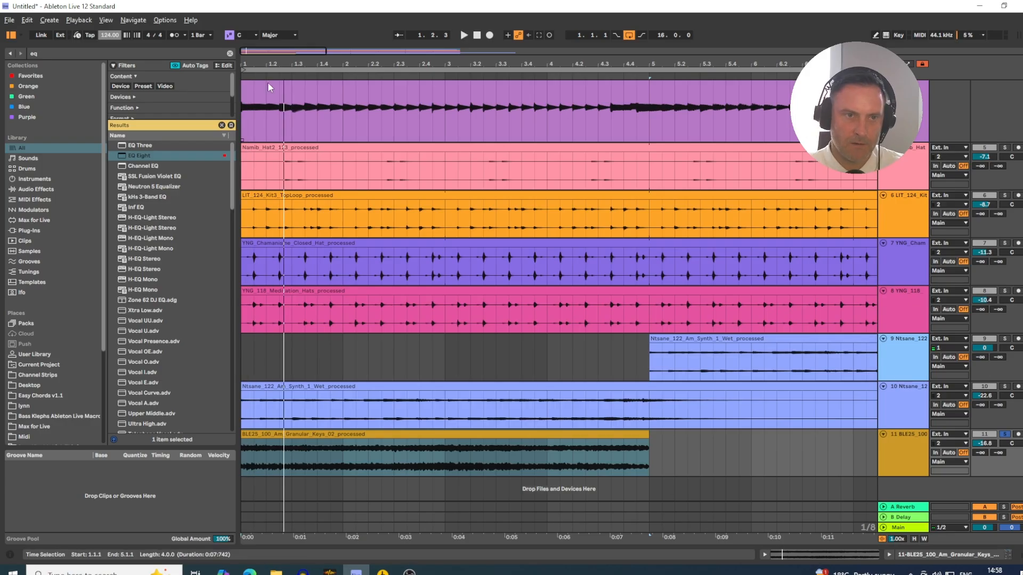
left_click_drag(261, 64, 261, 60)
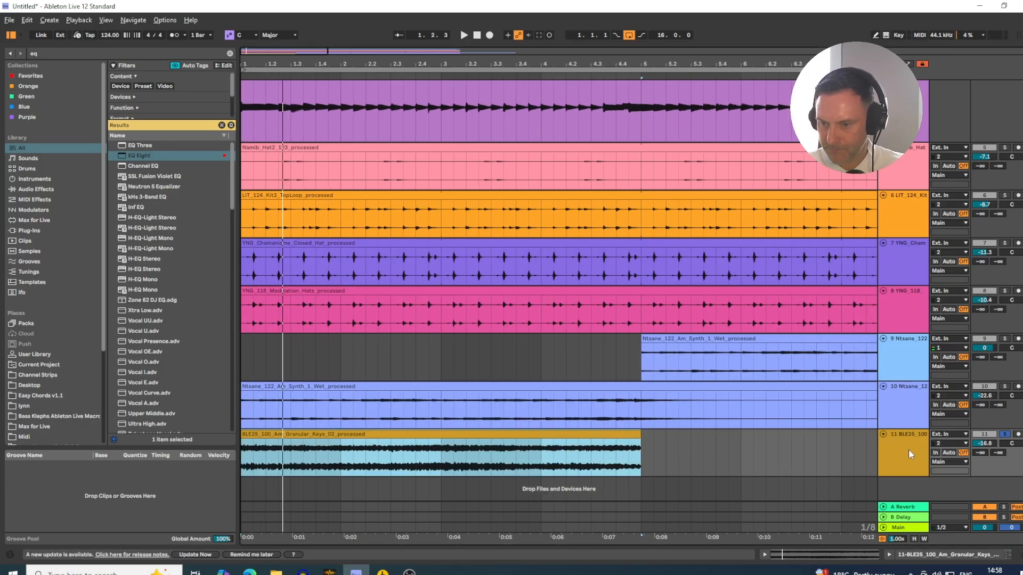
- Search the browser for "eq" and add EQ Eight to the BLE25_100_Am_Granular_Keys_02 track
left_click(900, 473)
left_click(964, 545)
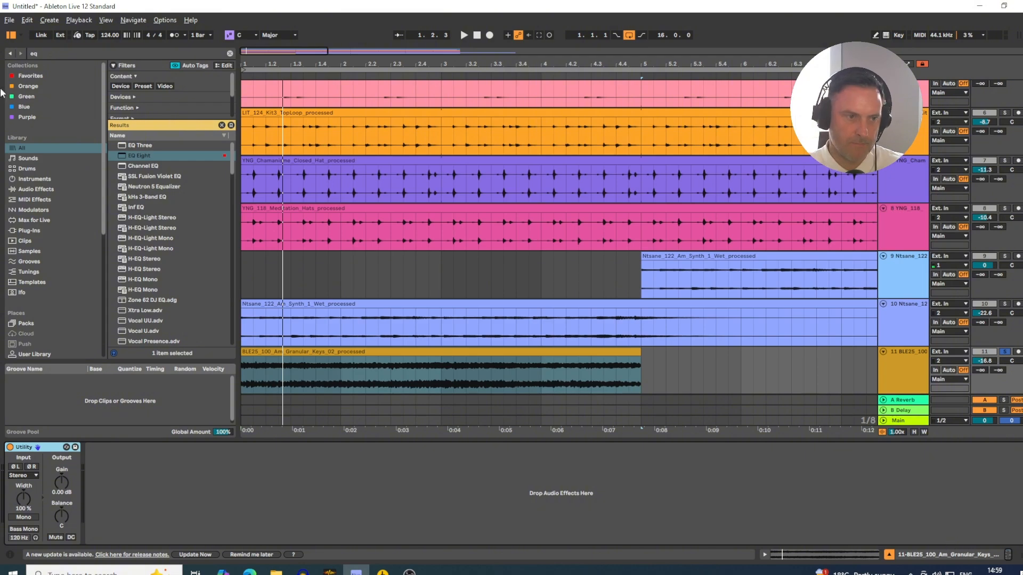
left_click(33, 54)
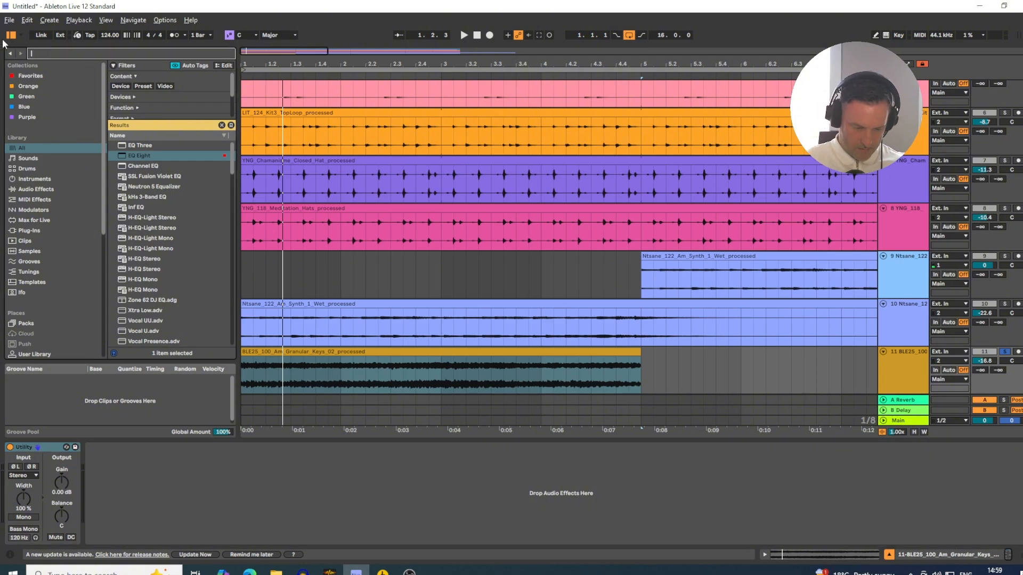
type("eq")
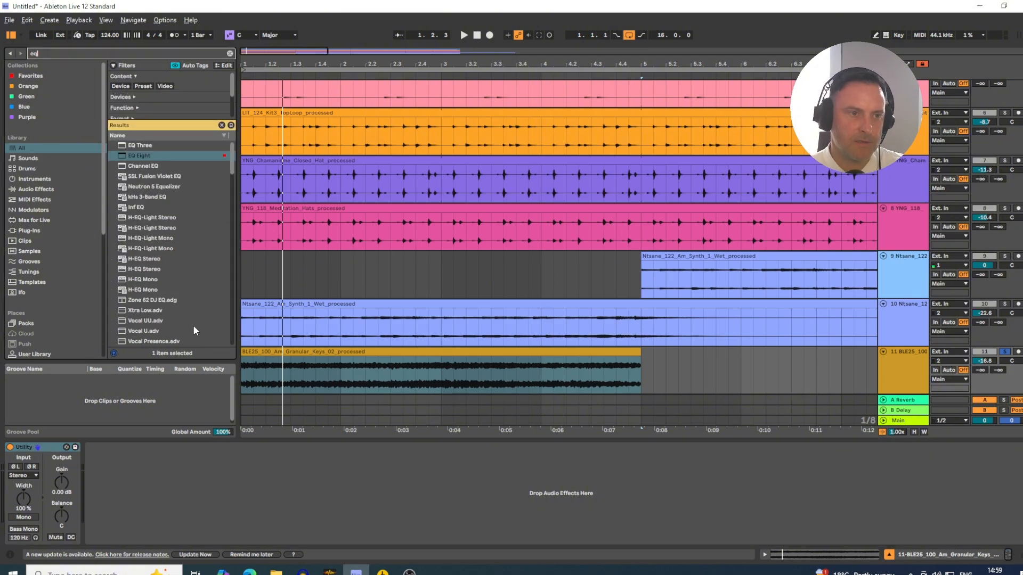
left_click_drag(135, 156, 287, 370)
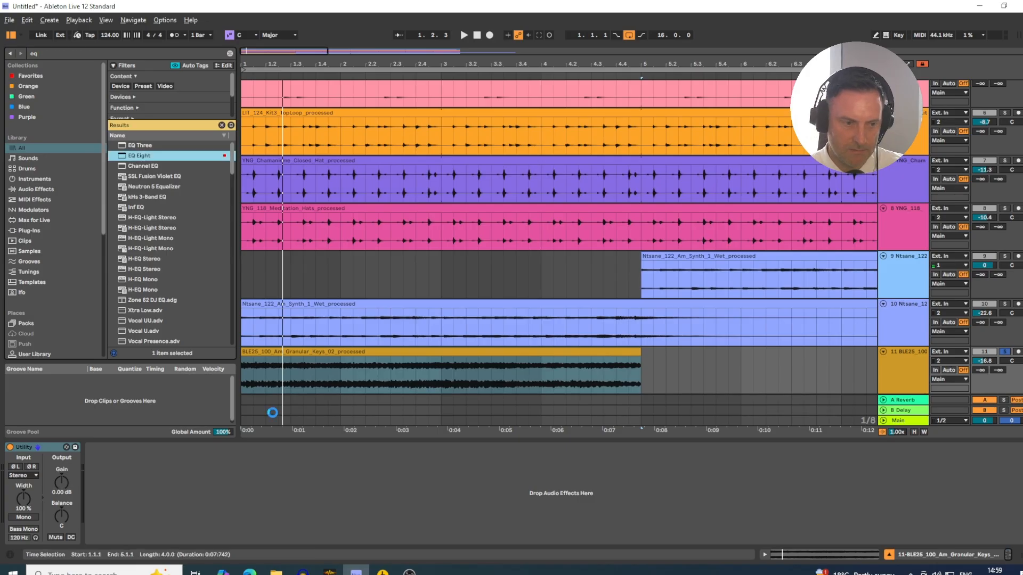
- Make the first EQ Eight band a low cut at 30 Hz and lower the Granular Keys track's volume to -27.8 dB
key("space")
left_click(128, 531)
left_click(123, 474)
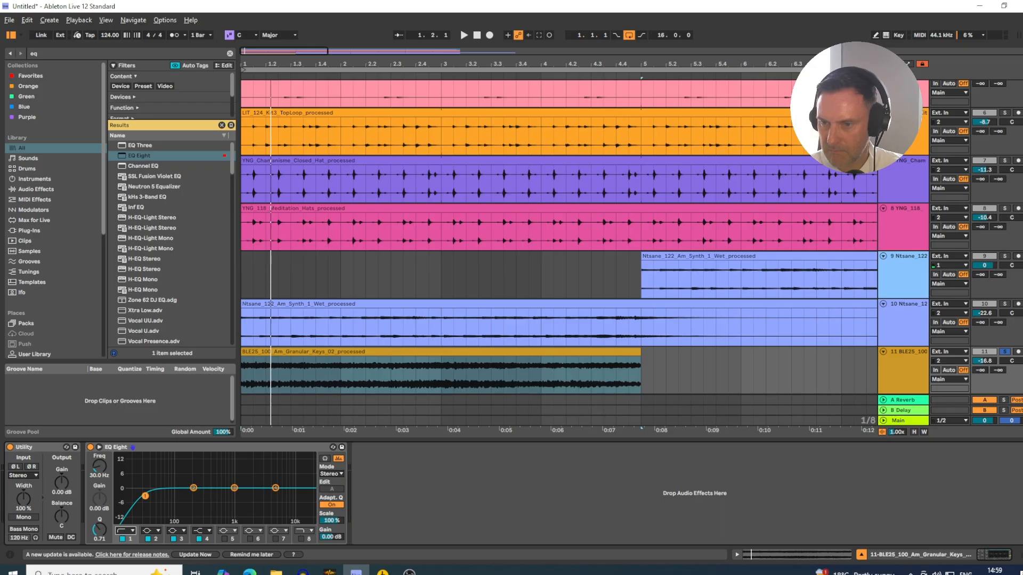
left_click_drag(987, 365, 988, 397)
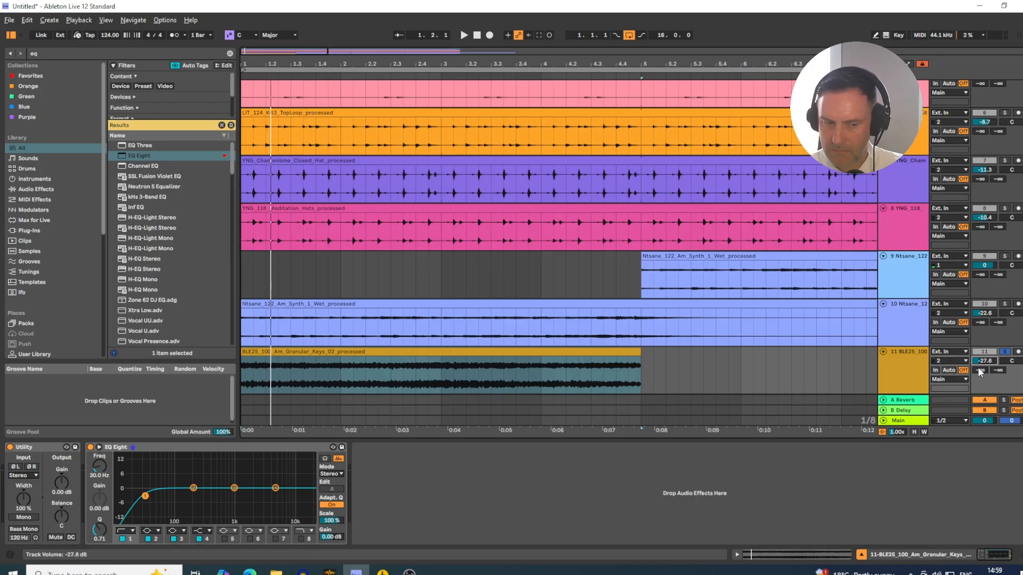
- Move the low cut to 464 Hz with Q 0.43, and enable the eighth band as a high cut moved down in frequency
key("space")
left_click_drag(145, 497, 201, 499)
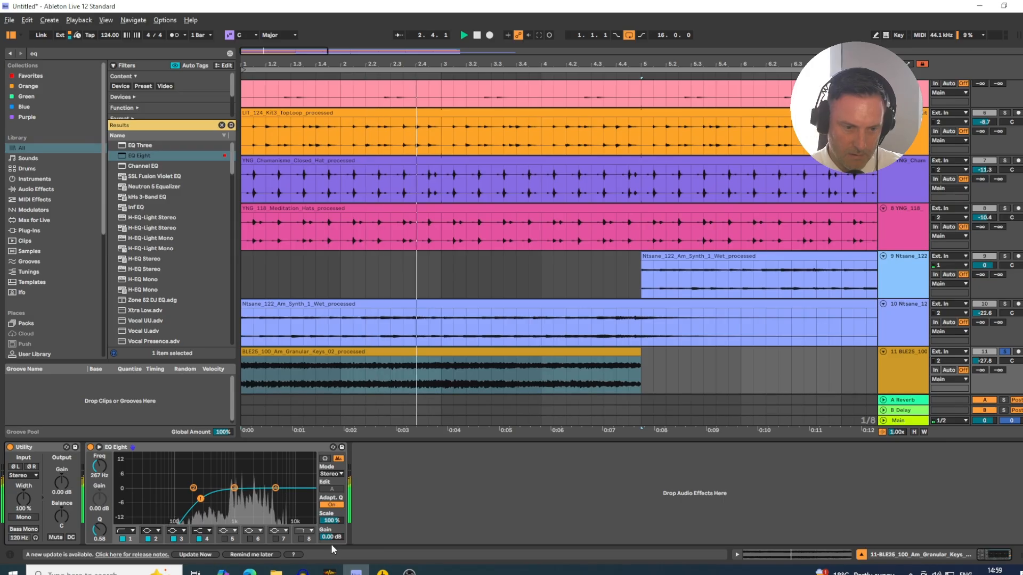
left_click(302, 539)
left_click_drag(302, 497, 267, 499)
left_click_drag(201, 499, 215, 503)
key("space")
key("space")
- Duplicate the four-bar Granular Keys clip three times to fill all 16 bars
left_click_drag(318, 59, 318, 27)
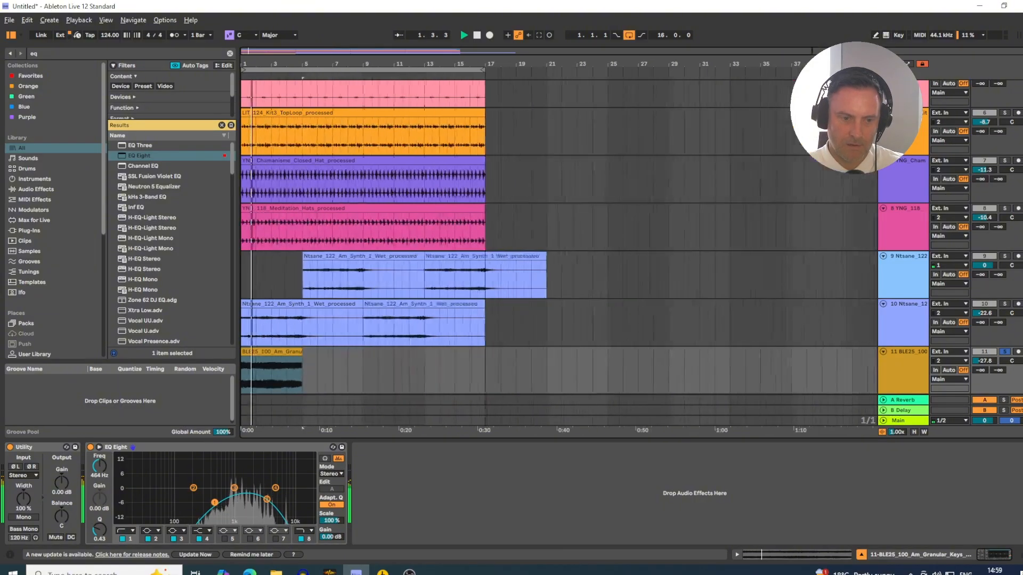
left_click(262, 351)
key("ctrl+d")
key("ctrl+d")
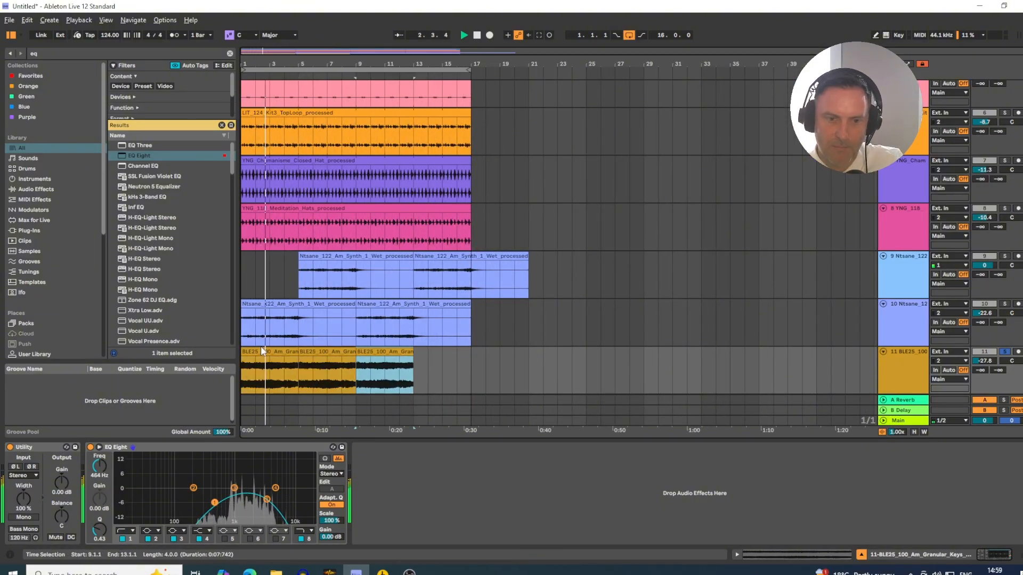
key("ctrl+d")
- Search the browser for "shimm" and select the ValhallaShimmer_x64 plug-in
key("ctrl+f")
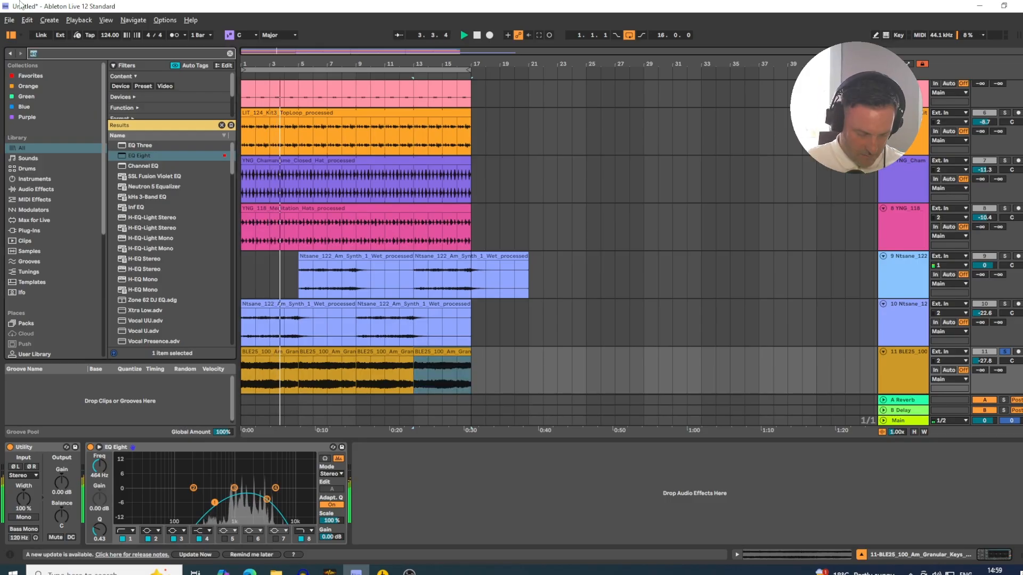
type("shimm")
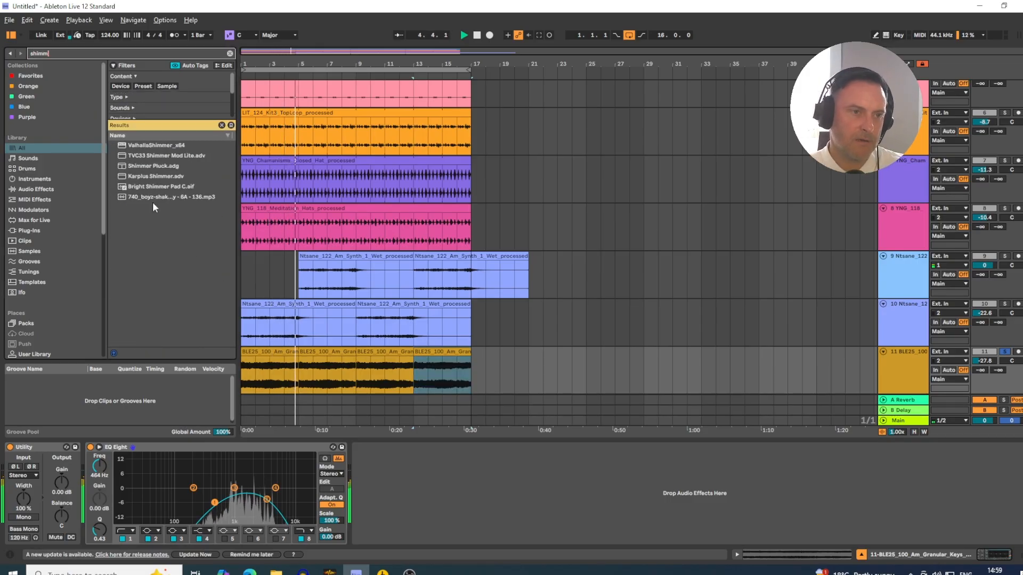
left_click(152, 148)
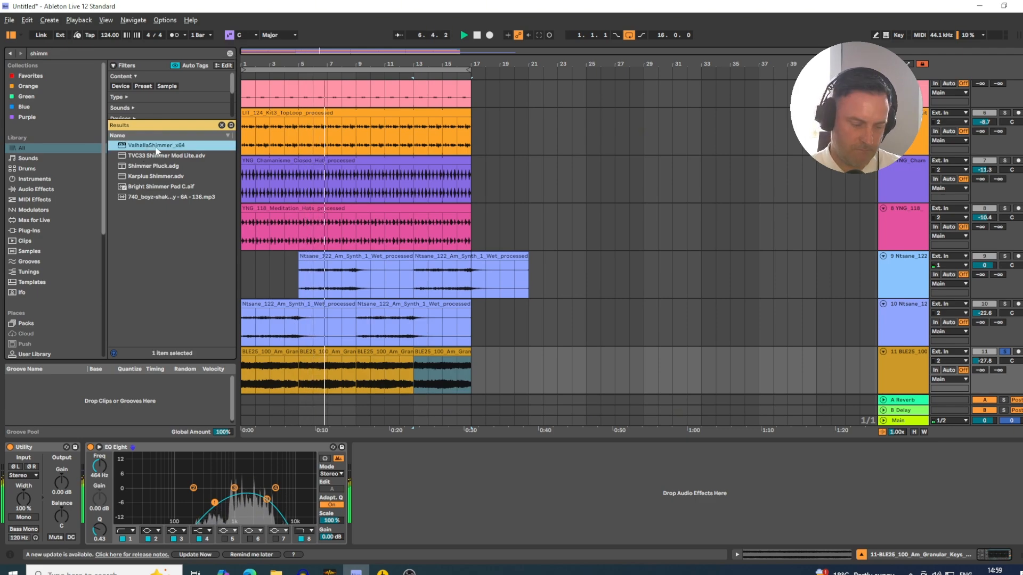
- Insert a new return track in the Session view, name it Shimmer, and add ValhallaShimmer_x64 to it
key("Tab")
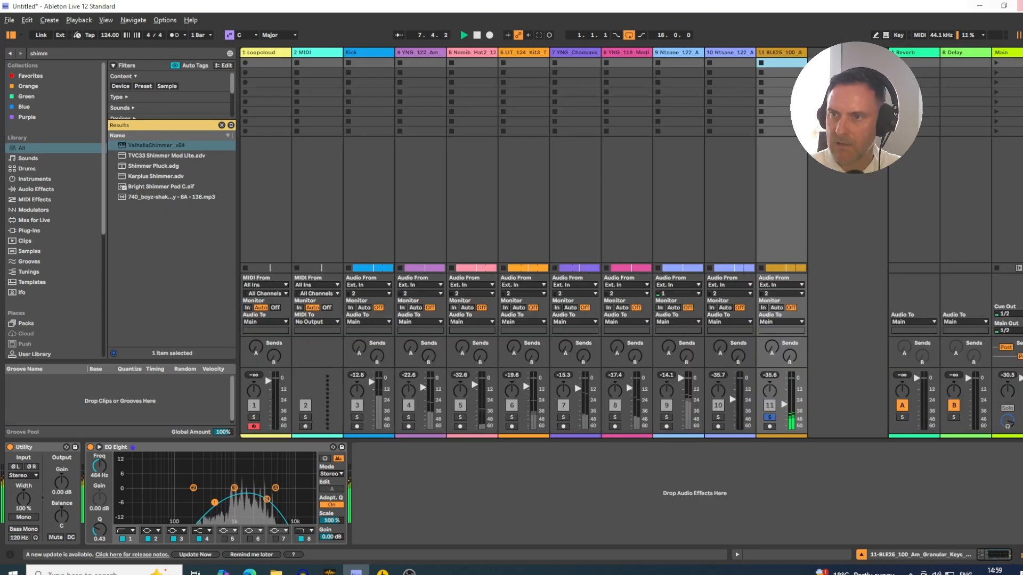
right_click(954, 53)
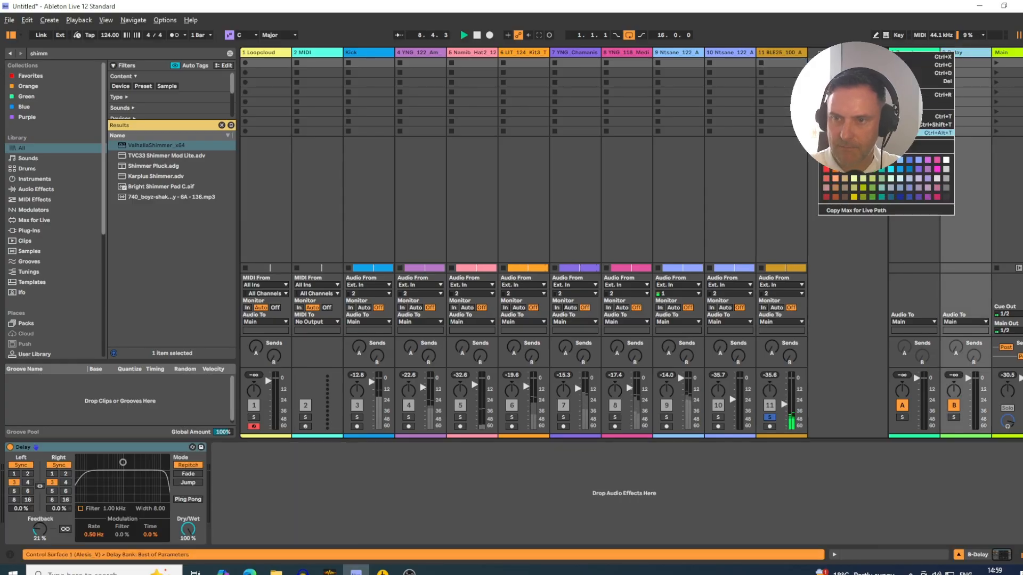
left_click(889, 133)
key("ctrl+r")
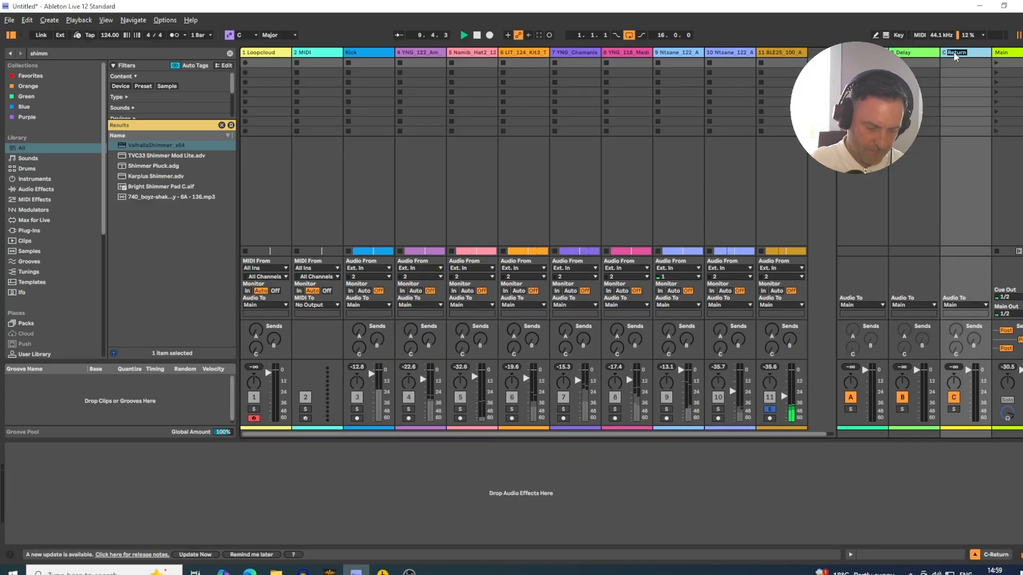
type("Shimmer")
key("Return")
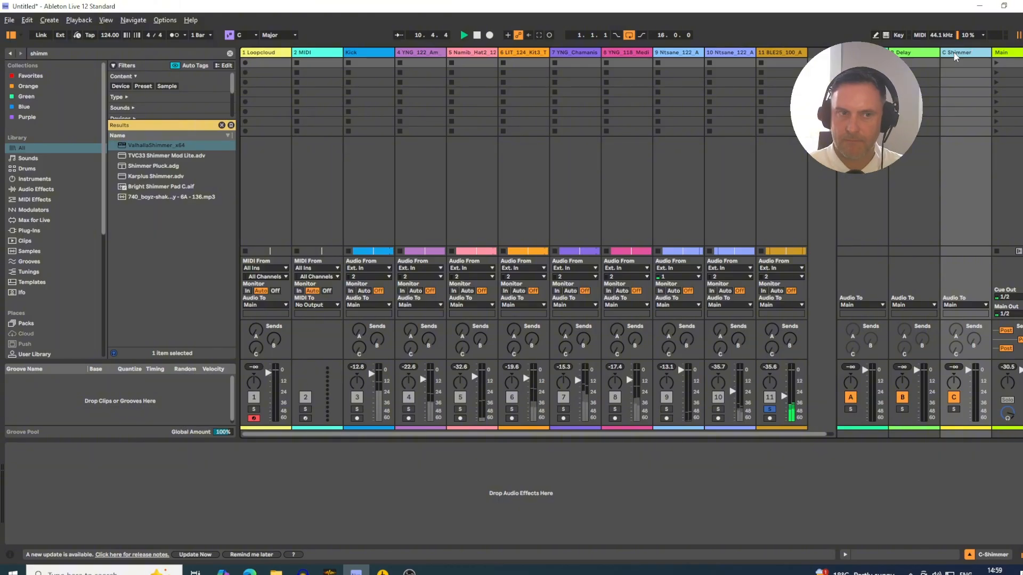
left_click_drag(156, 144, 230, 495)
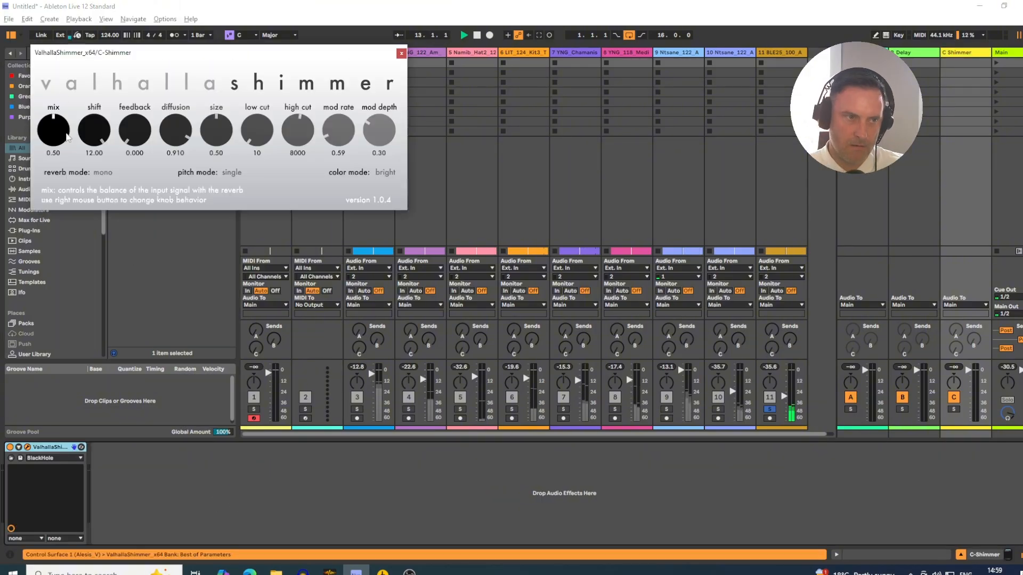
- Set the ValhallaShimmer mix to 1.00 and turn up the Shimmer send on the Granular Keys track
left_click_drag(66, 137, 77, 8)
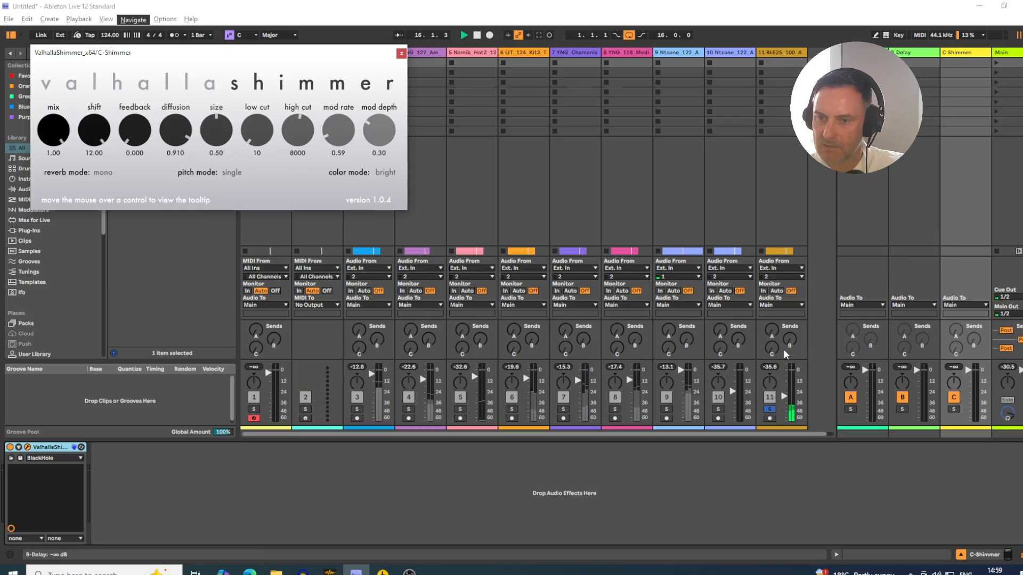
left_click_drag(778, 350, 774, 328)
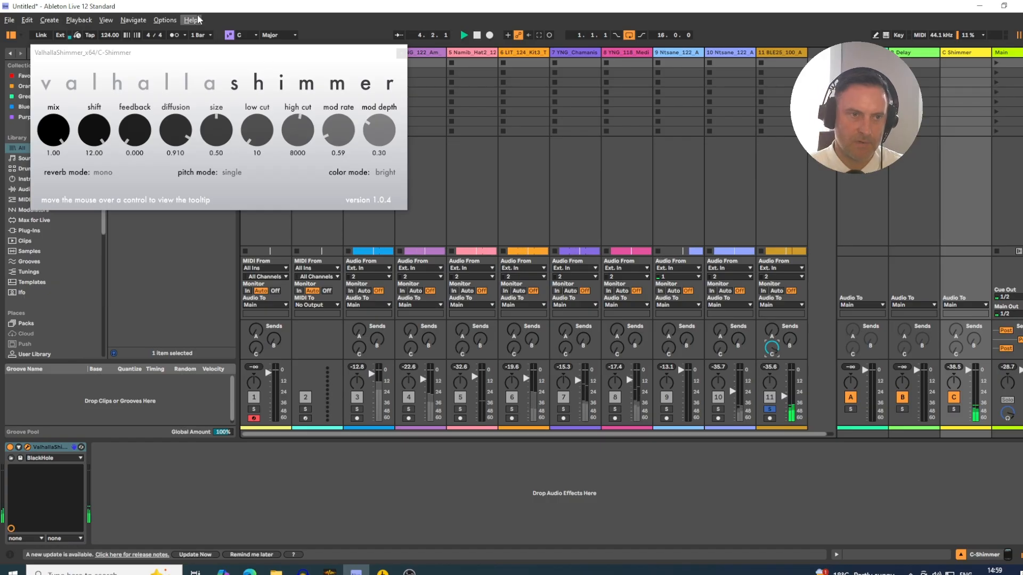
- Set the ValhallaShimmer feedback to 0.068, raise its low cut, and close the plug-in window
left_click_drag(145, 142, 141, 135)
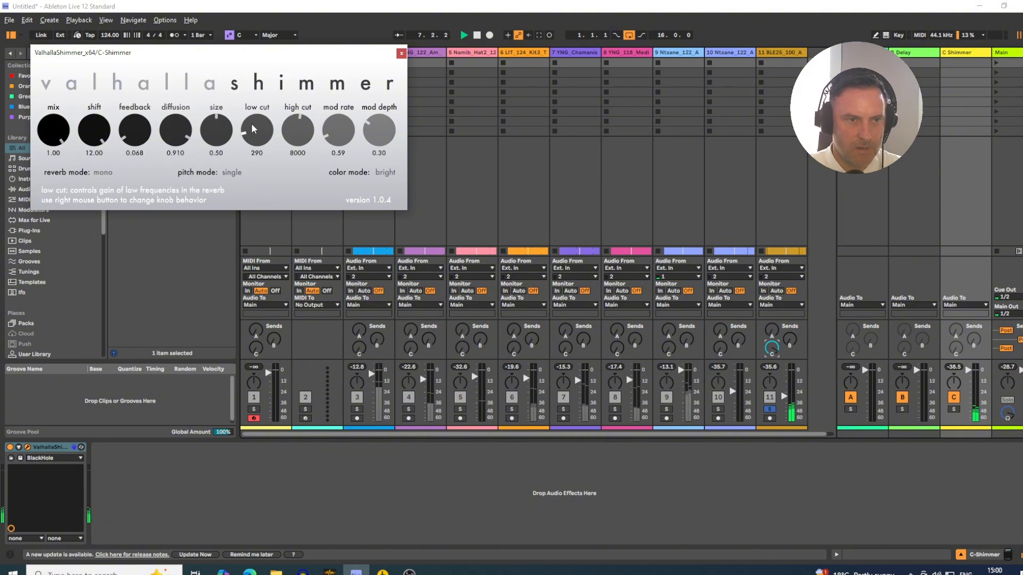
left_click_drag(251, 118, 284, 133)
left_click(401, 54)
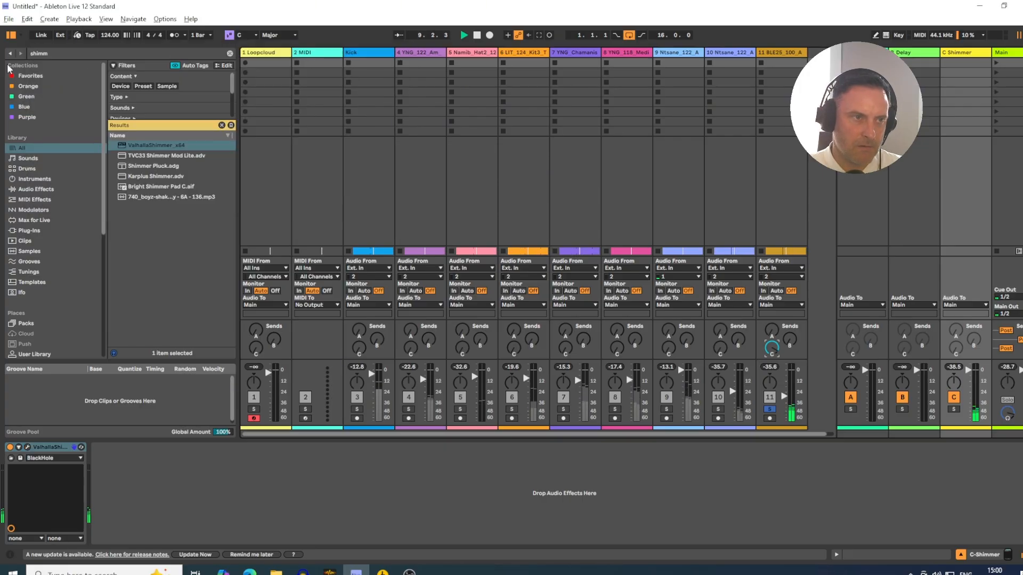
- Search the browser for "eq" and add EQ Eight after ValhallaShimmer on the Shimmer return track
key("ctrl+f")
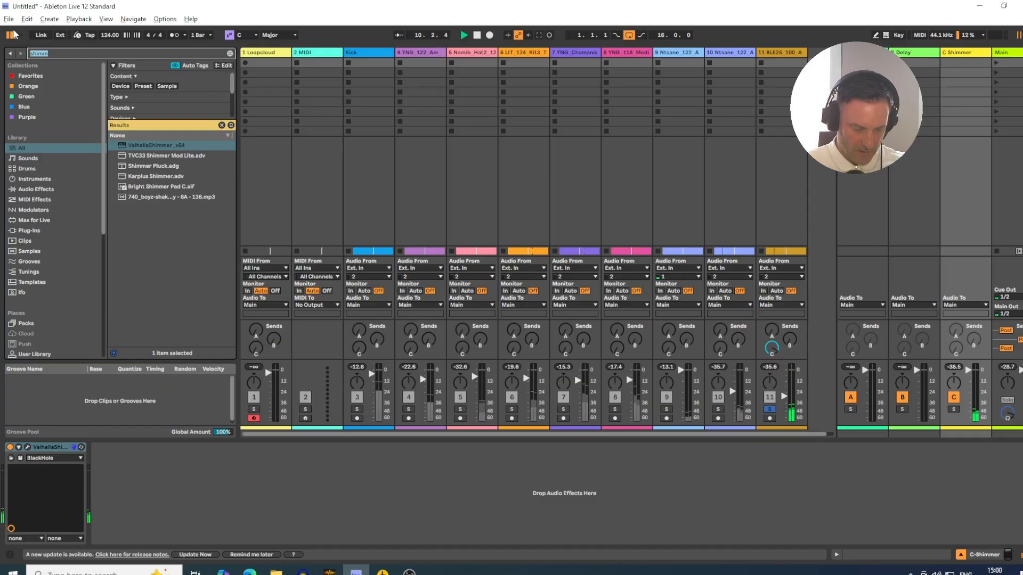
type("eq")
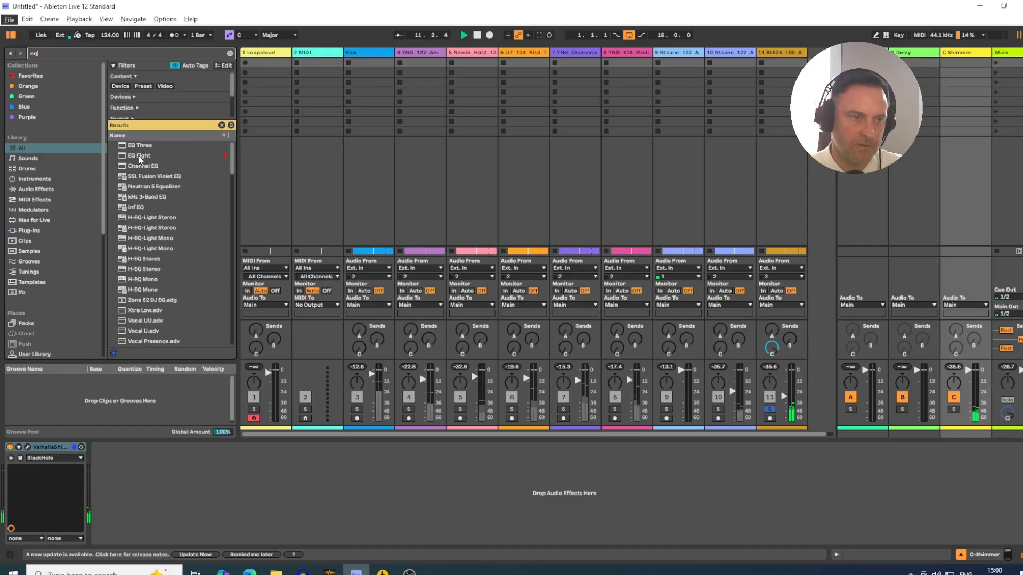
left_click_drag(140, 159, 159, 475)
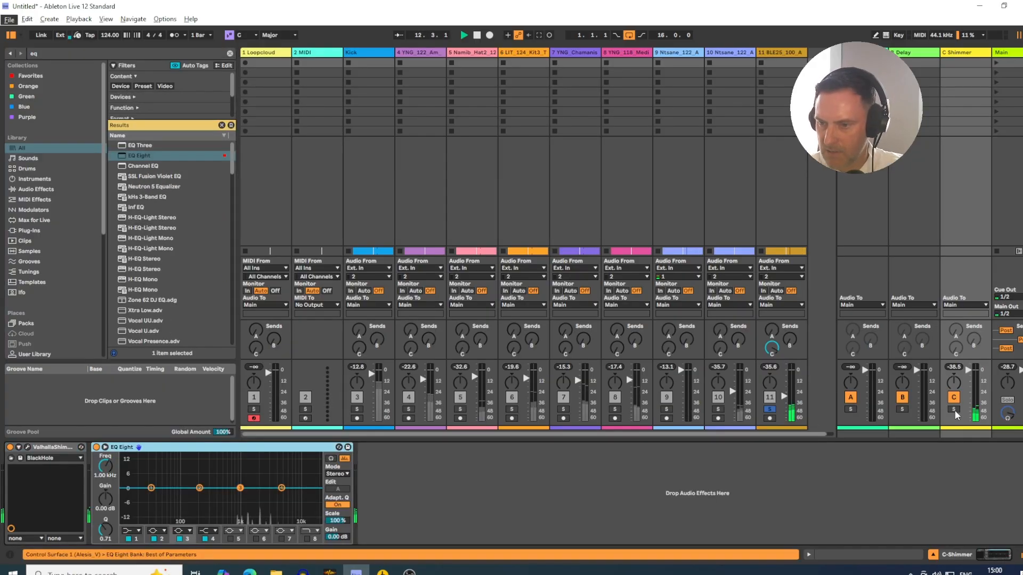
- Shape the Shimmer return's EQ Eight with a low cut at 435 Hz, Q 0.47, and an eighth-band high cut at 5.87 kHz, Q 0.43
left_click(131, 531)
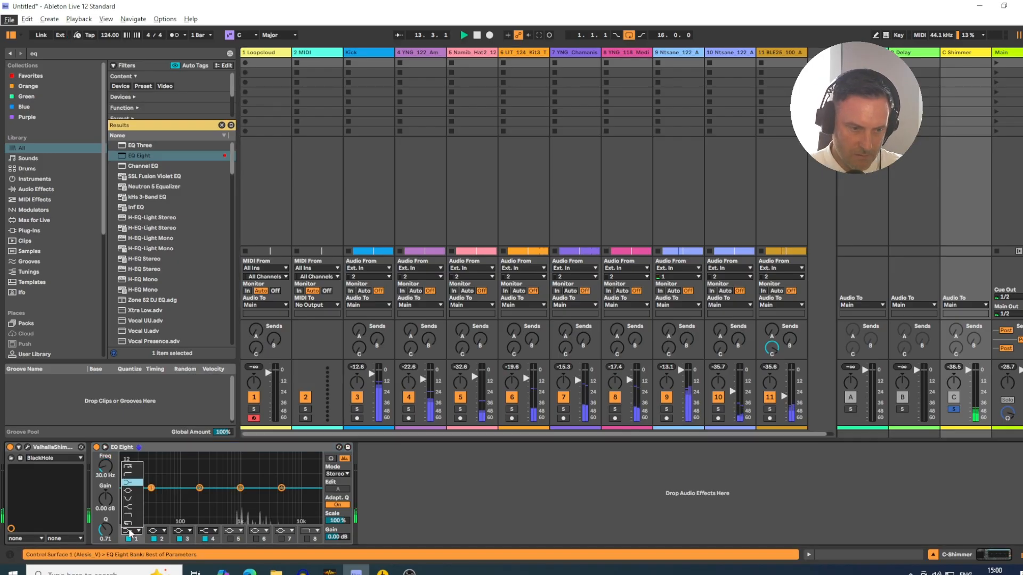
left_click(129, 475)
left_click_drag(105, 469, 105, 447)
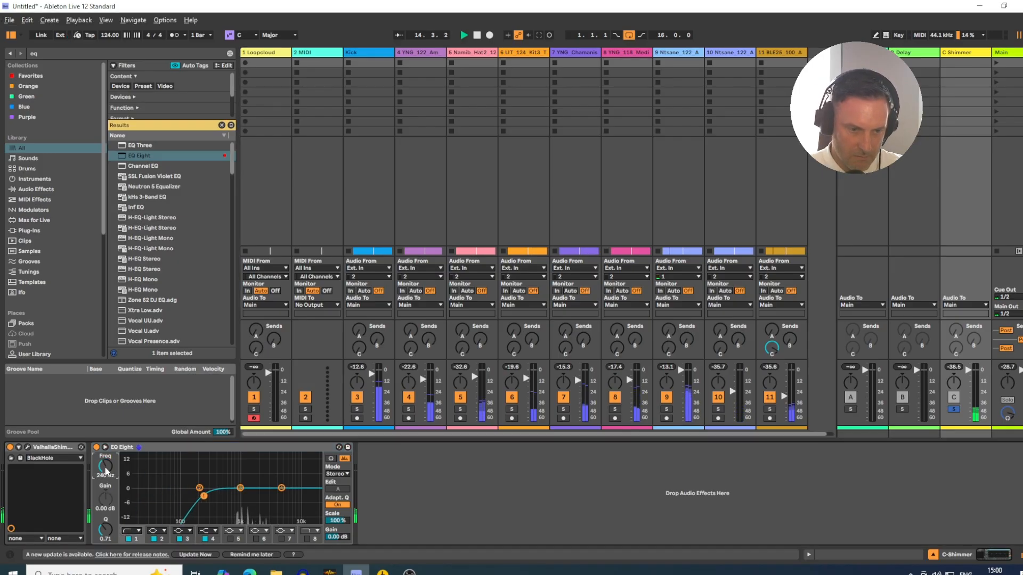
left_click(307, 539)
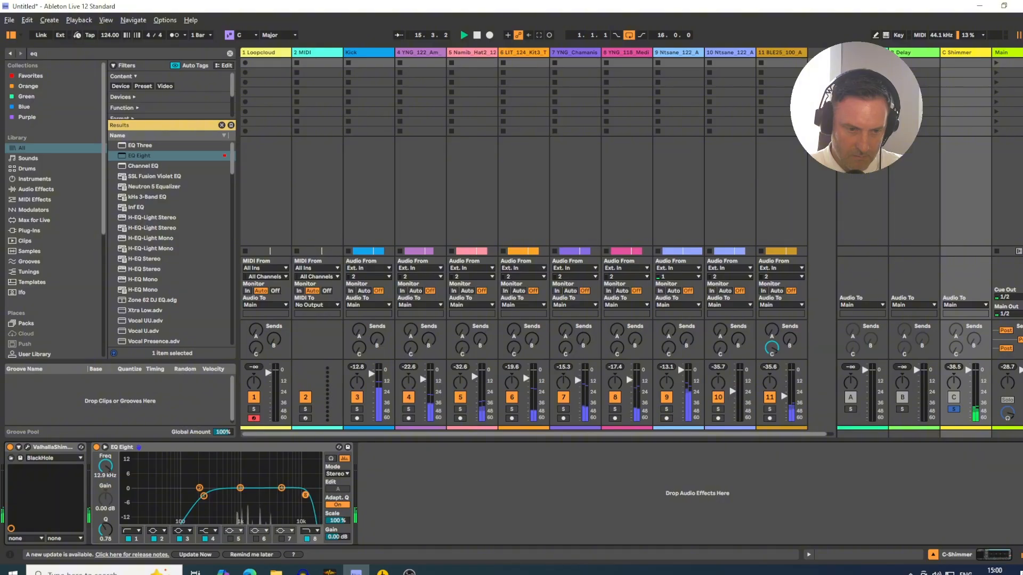
mouse_move(283, 497)
left_mouse_down()
mouse_move(270, 502)
mouse_move(286, 501)
left_mouse_up()
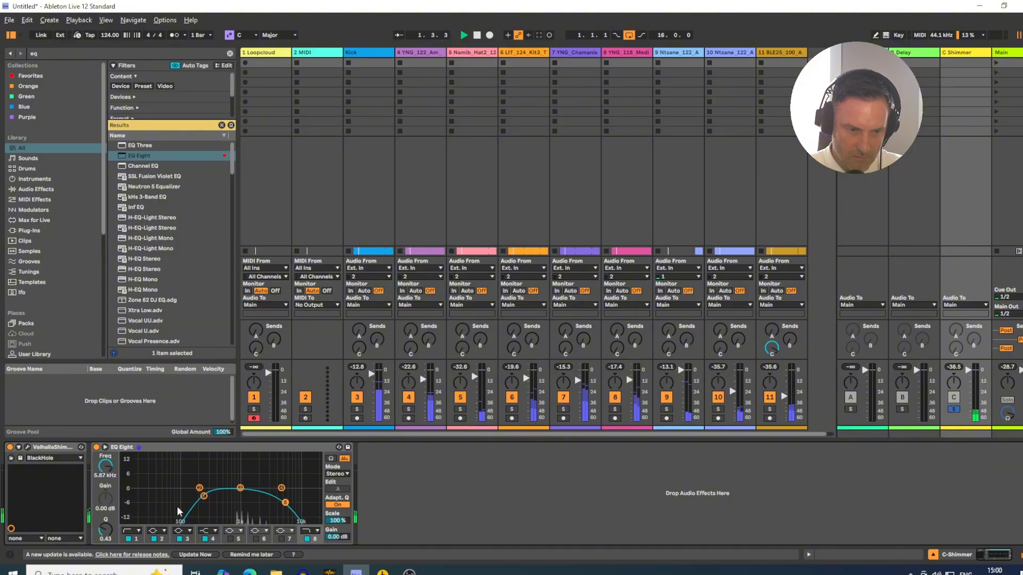
left_click_drag(203, 497, 231, 498)
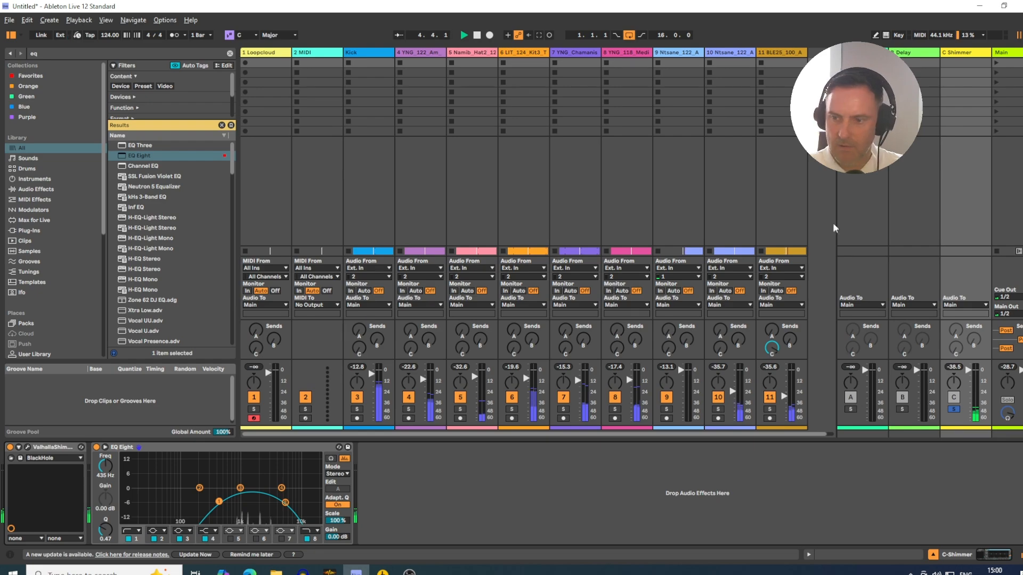
- Insert a Utility with 5 dB gain before the Shimmer return's EQ Eight, and move the EQ's high cut to 4.45 kHz with Q 0.39
key("ctrl+f")
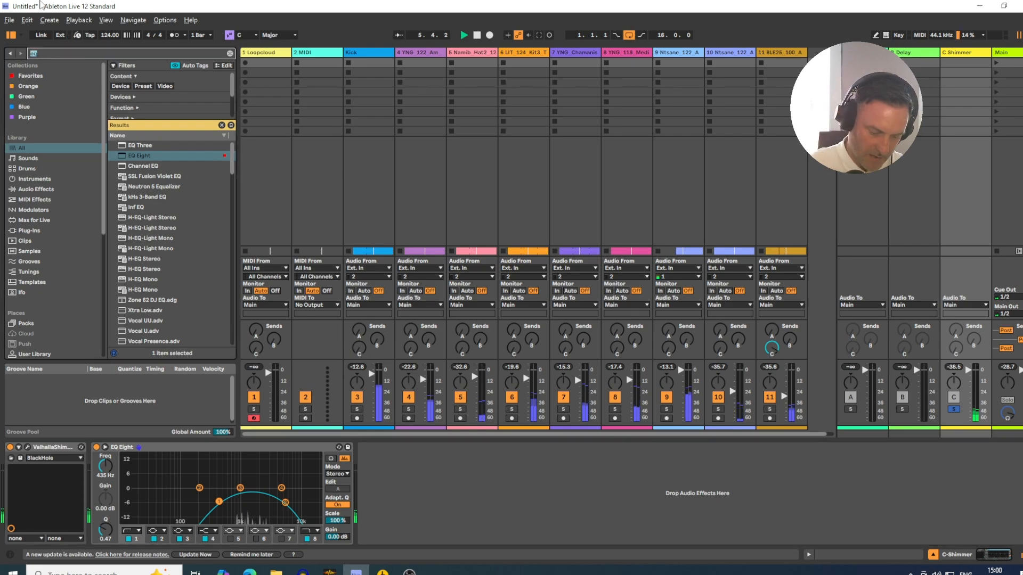
type("util")
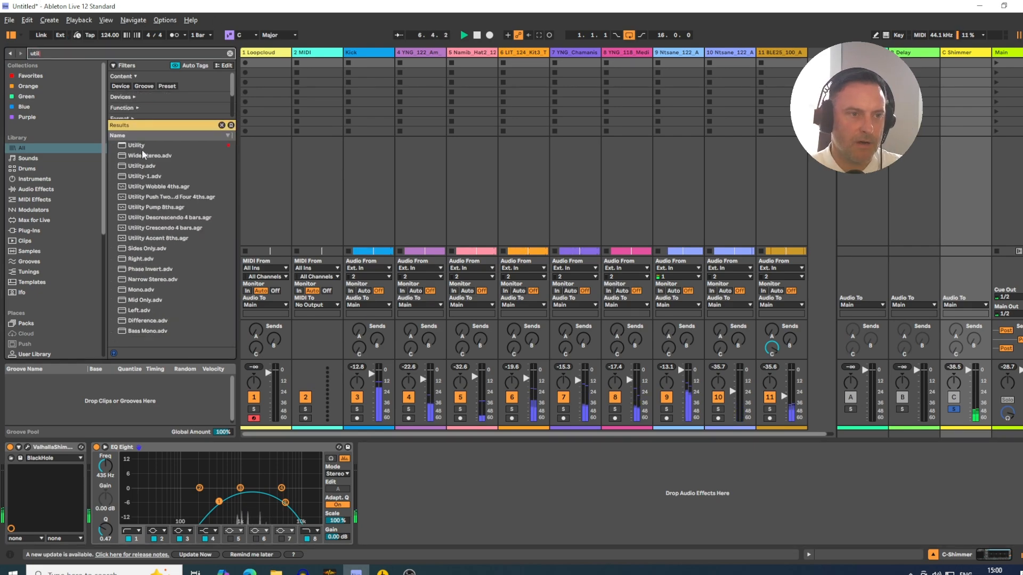
left_click_drag(140, 146, 148, 486)
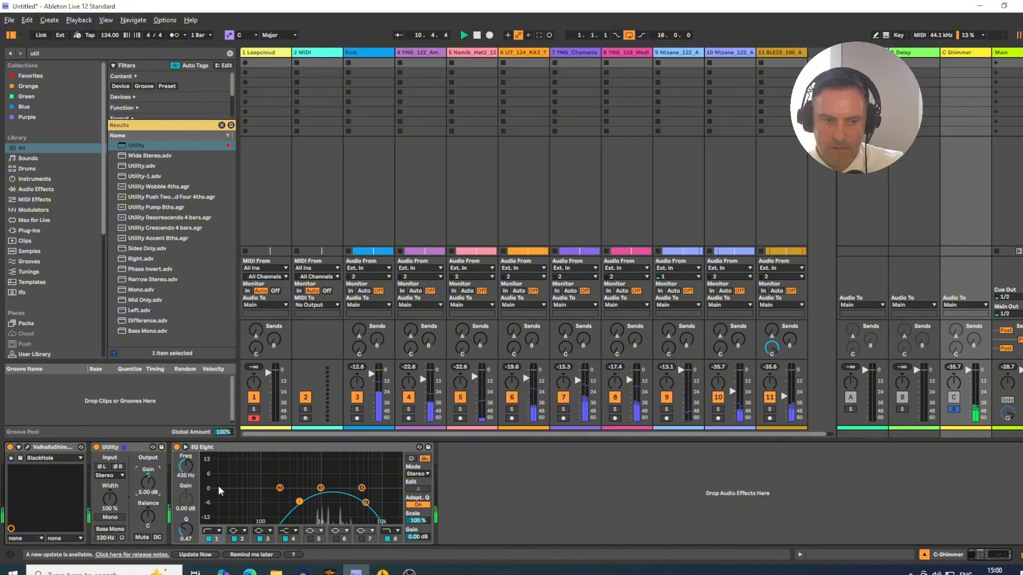
left_click_drag(365, 502, 357, 503)
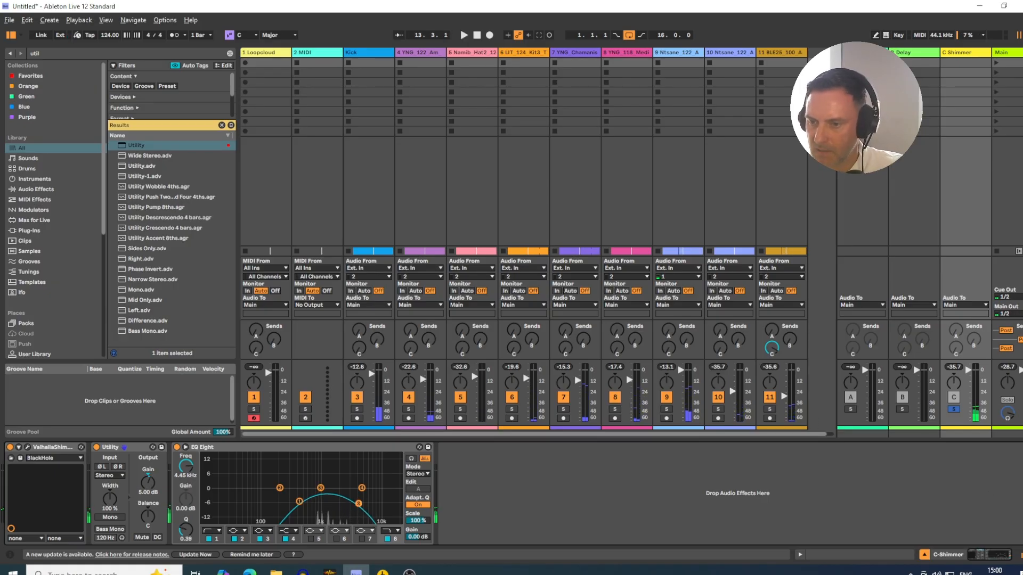
- Play the Granular Keys track soloed with the Shimmer return, and set its EQ Eight low cut to 587 Hz with Q 0.47
left_click(954, 409)
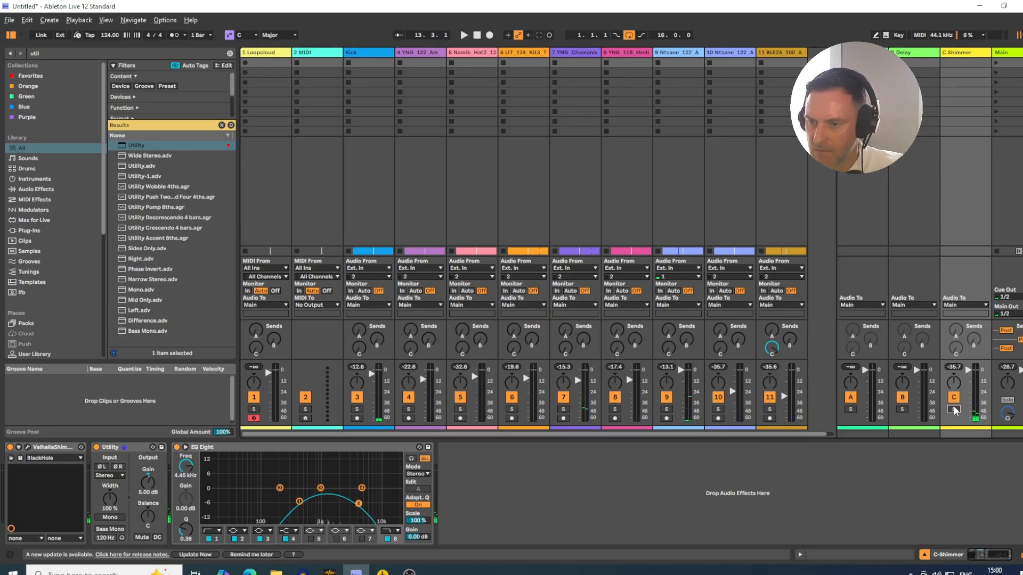
left_click(769, 409)
left_click(953, 409)
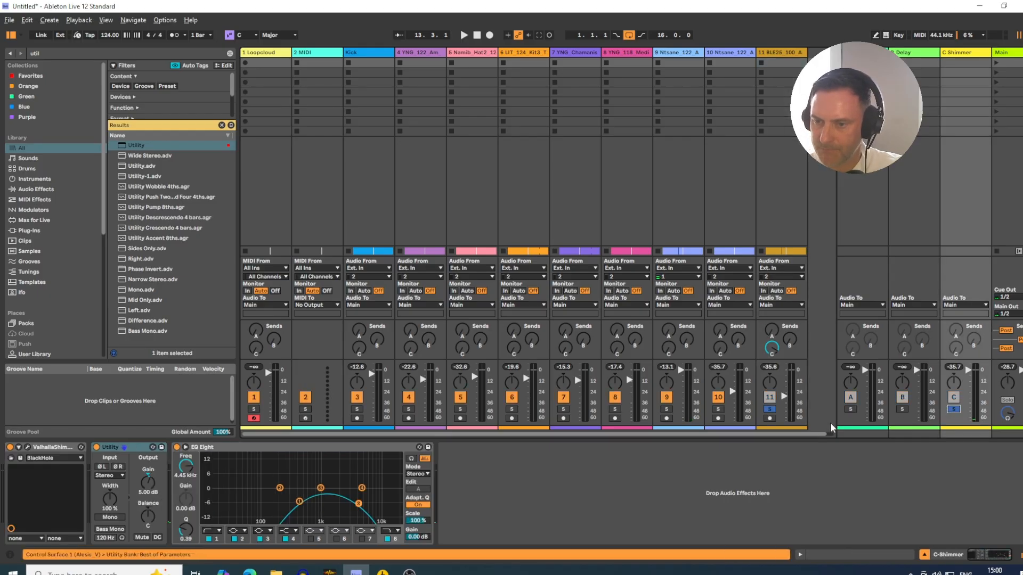
key("space")
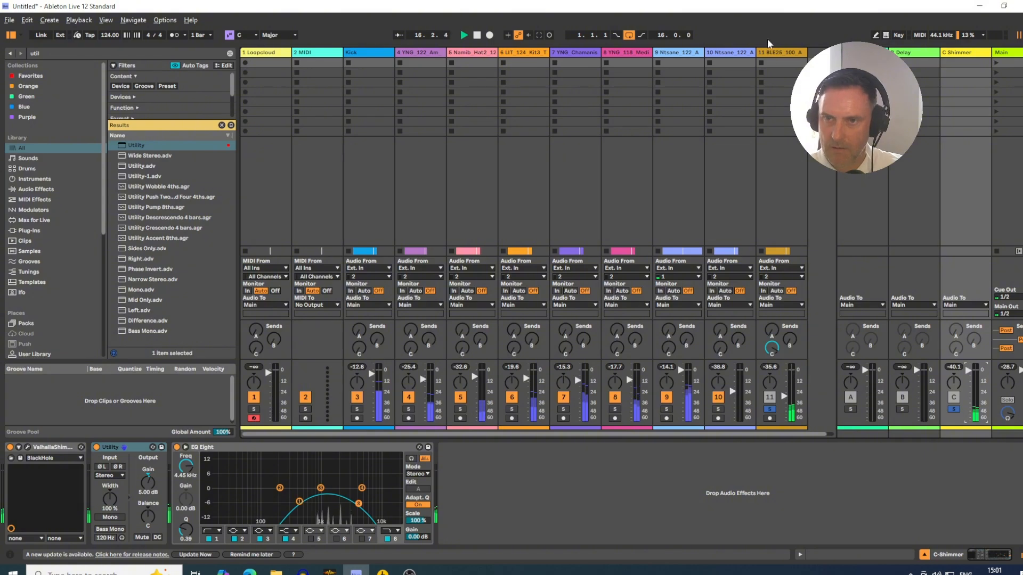
left_click(773, 63)
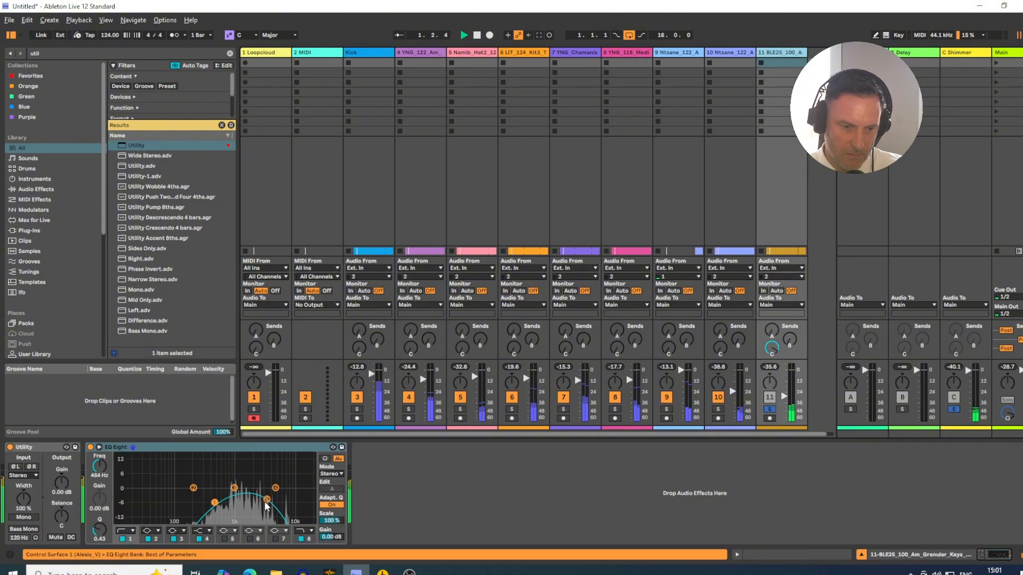
left_click_drag(267, 502, 222, 506)
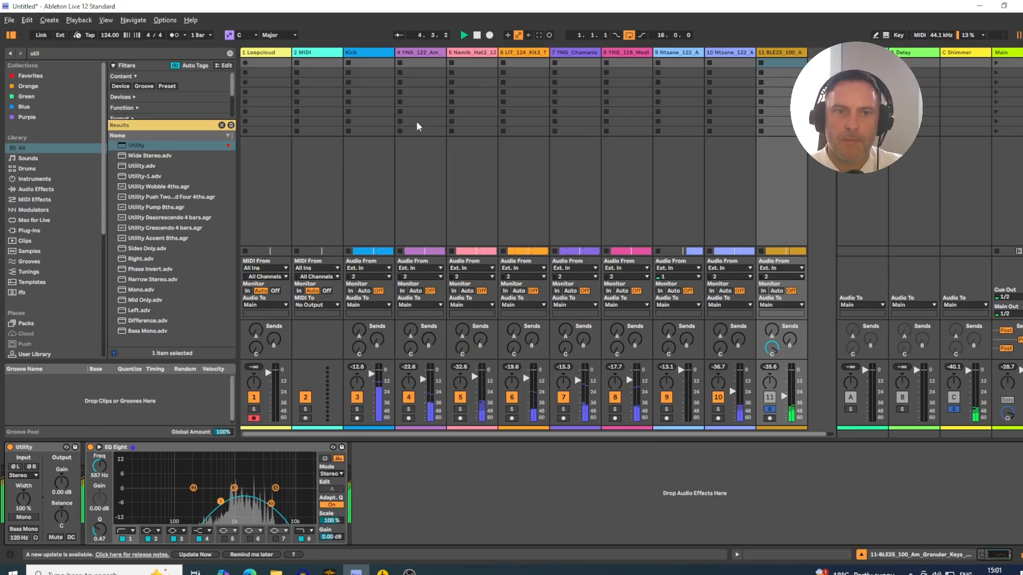
- Rename track 4, holding the Rumbo synth bass loop, as Bass
left_click(423, 53)
key("ctrl+r")
type("B")
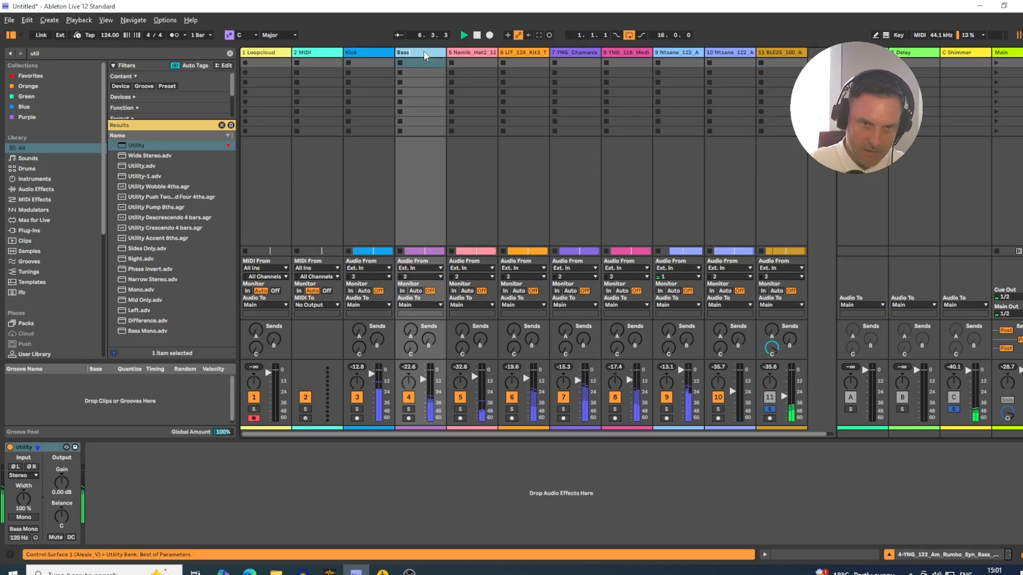
type("ass")
key("Return")
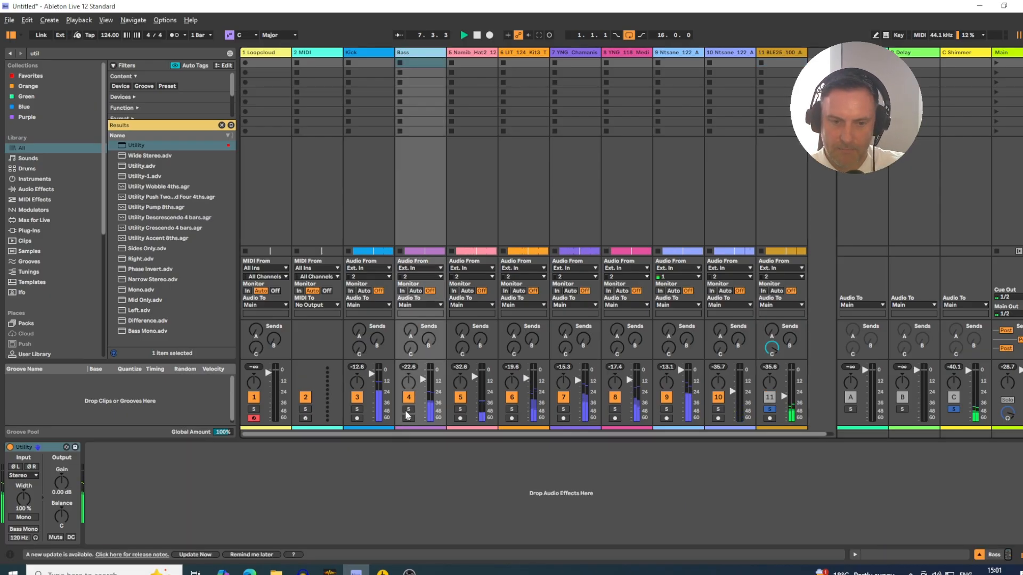
- Add the Bass and tracks 5 to 8 to the soloed tracks, leaving the track 9 synth unsoloed
left_click(409, 410)
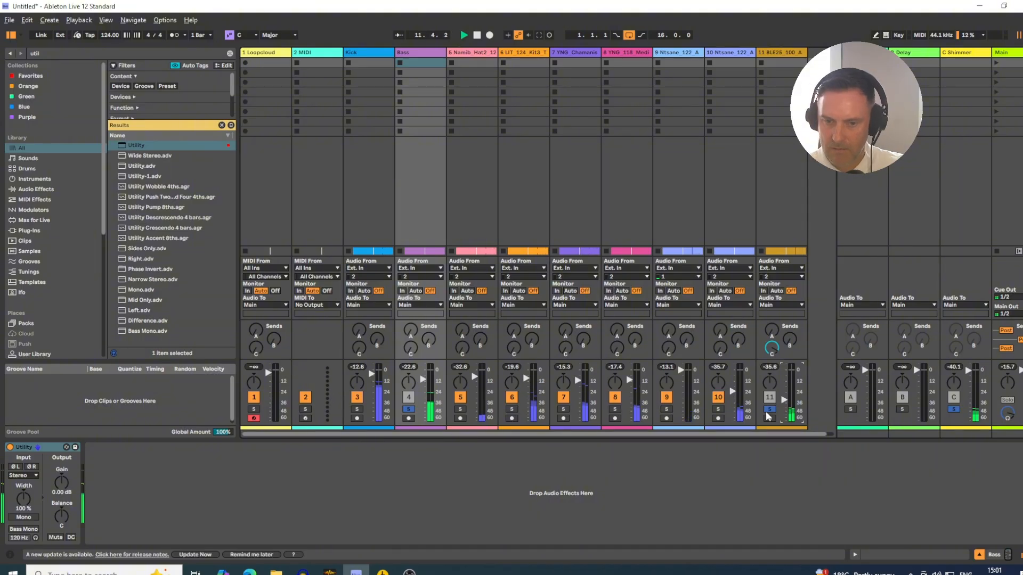
left_click(461, 408)
left_click(512, 411)
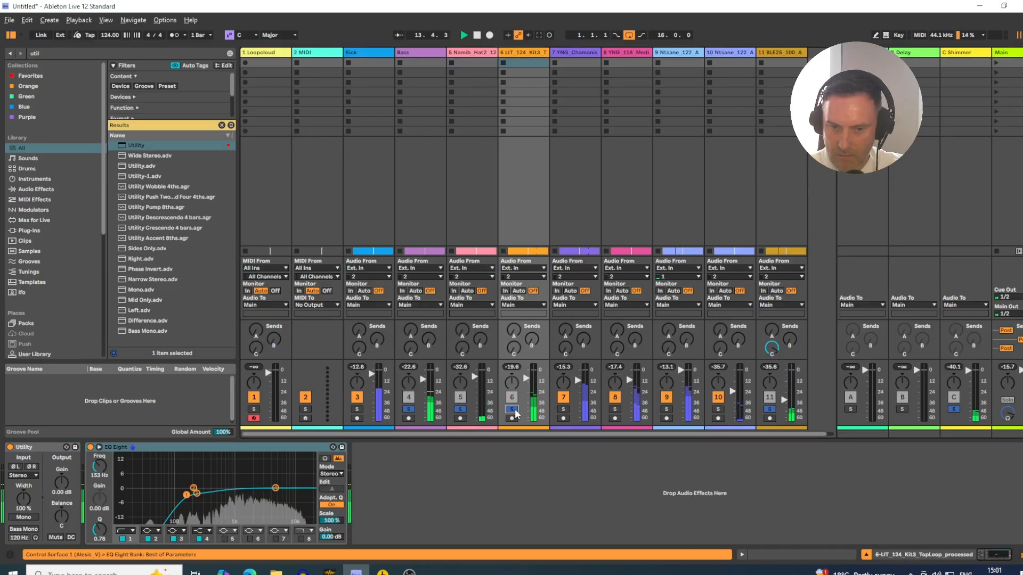
left_click(564, 410)
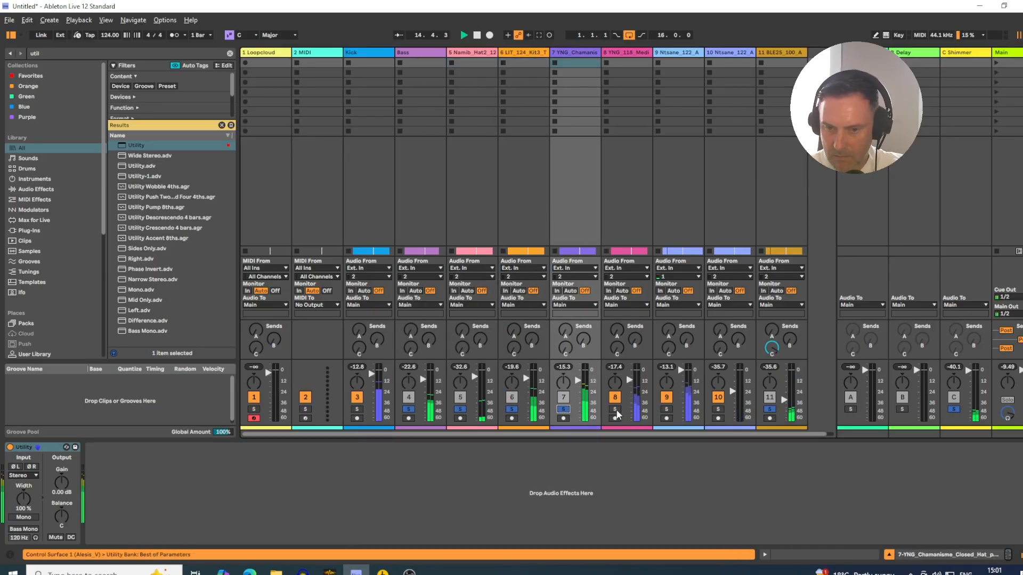
left_click(615, 410)
left_click(667, 409)
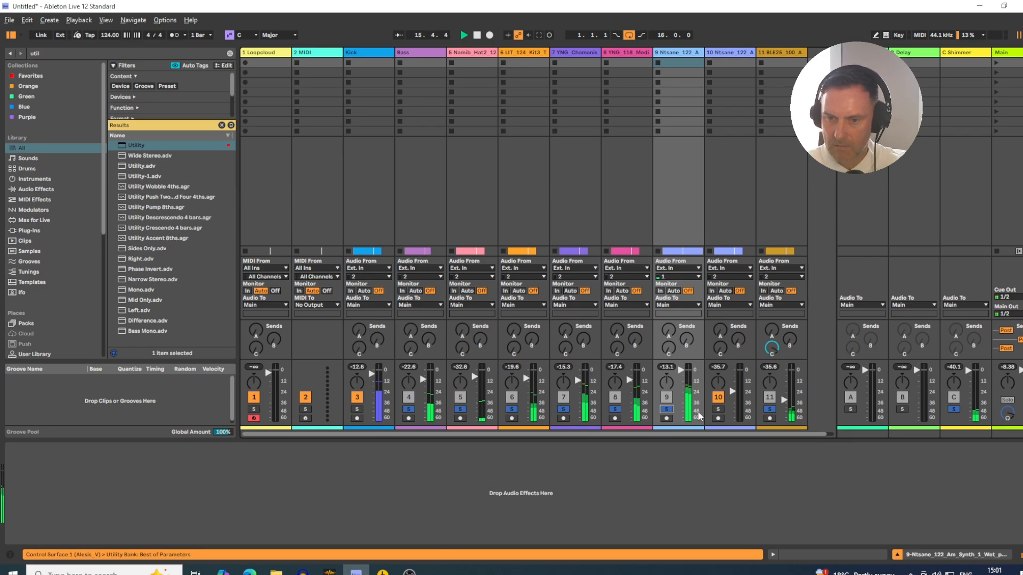
left_click(666, 409)
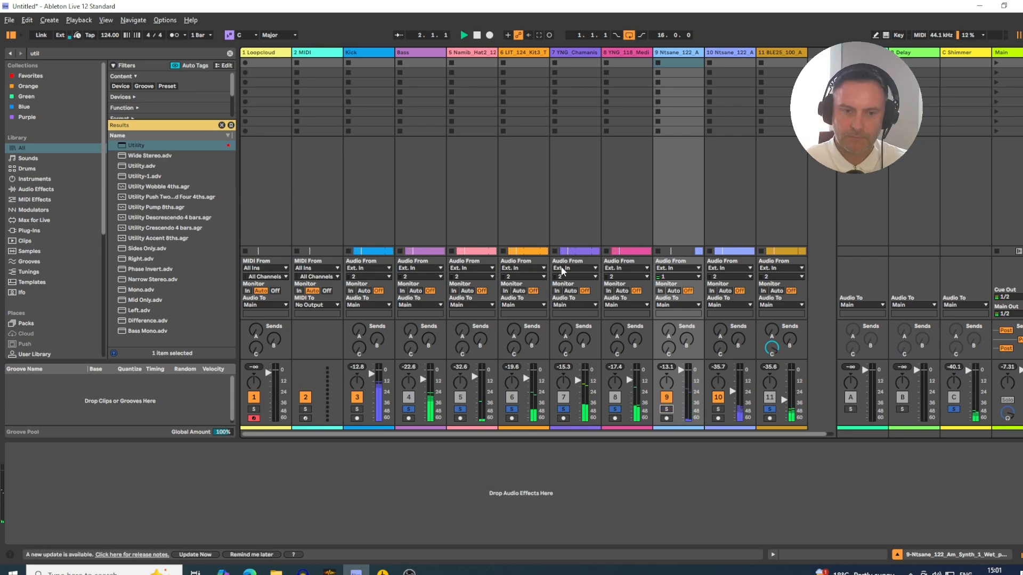
- Enlarge the mixer faders, solo the Kick, and set volumes of -7.3 dB for Kick, -7.8 dB for Bass and -28.8 dB for Granular Keys
left_click_drag(397, 360, 464, 44)
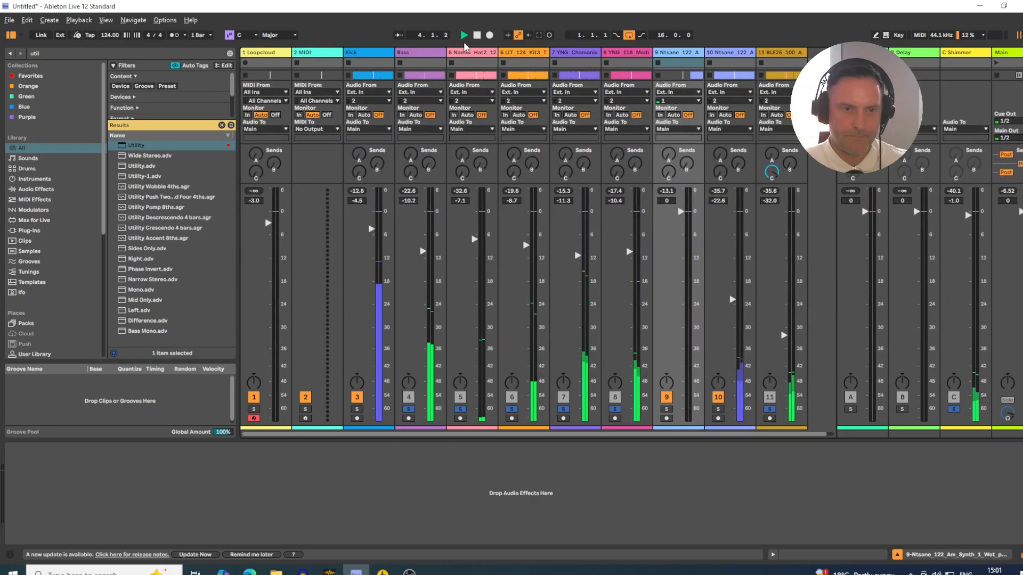
left_click_drag(136, 145, 372, 235)
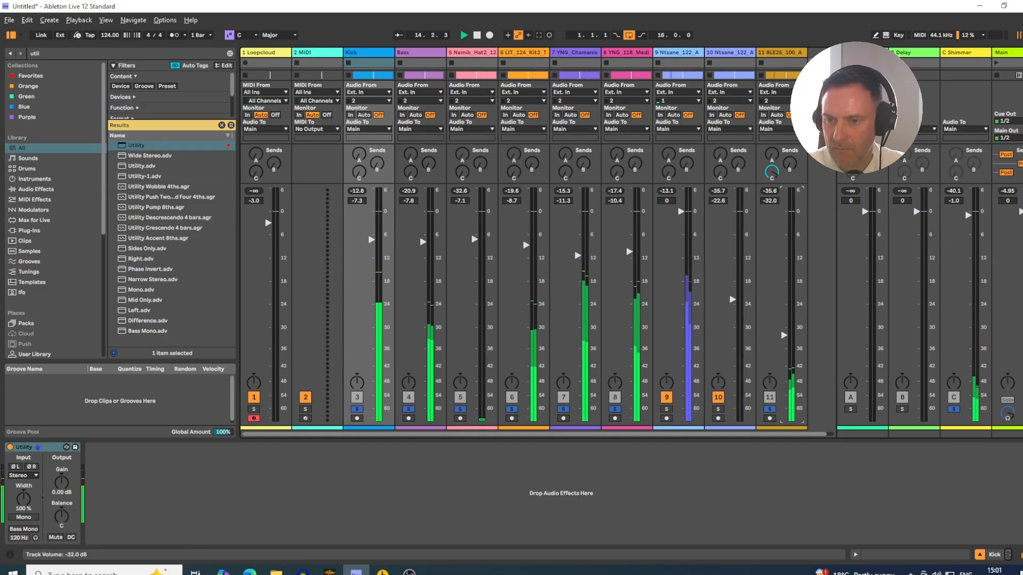
double_click(782, 336)
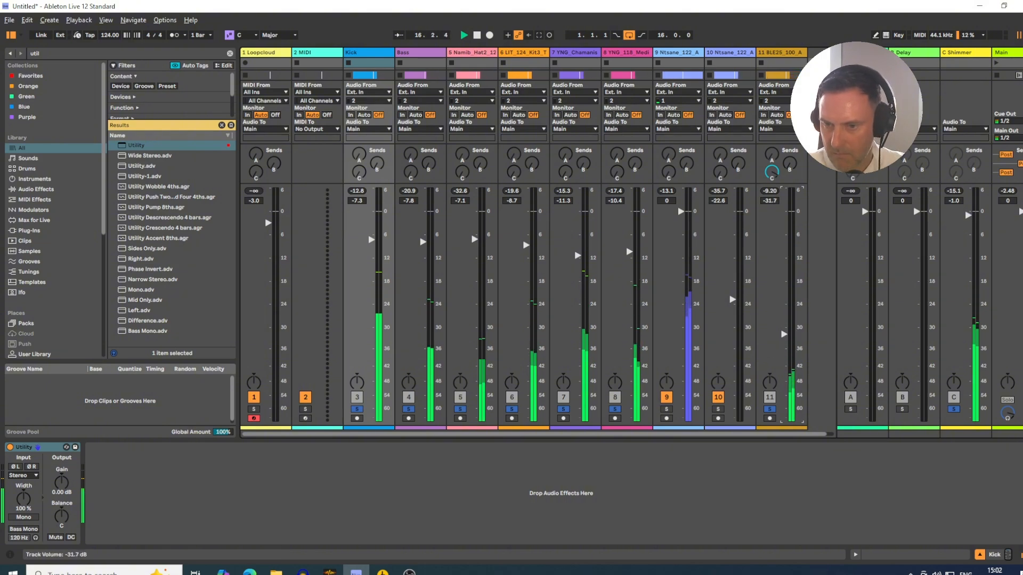
left_click_drag(785, 334, 784, 330)
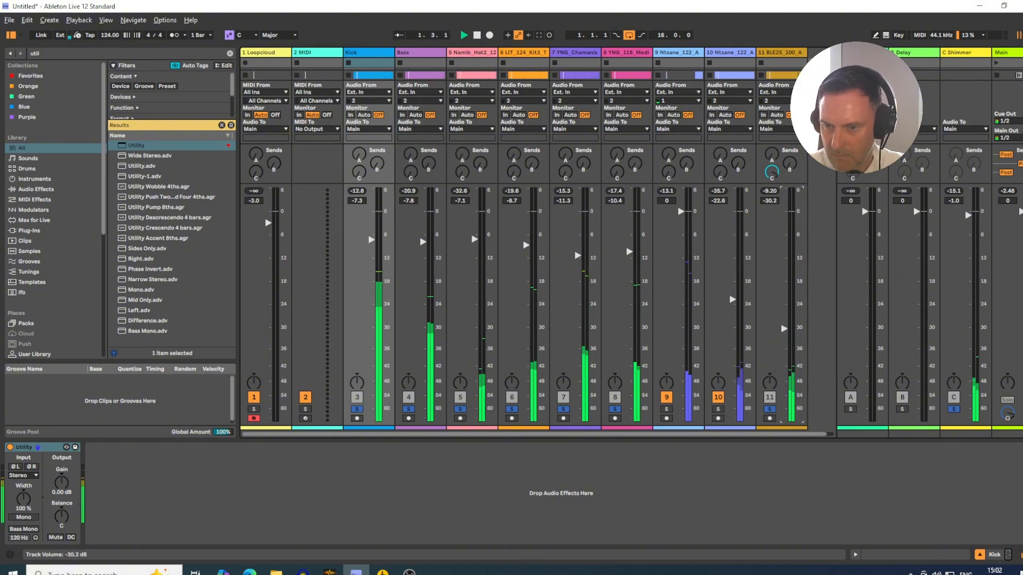
left_click_drag(785, 321, 784, 320)
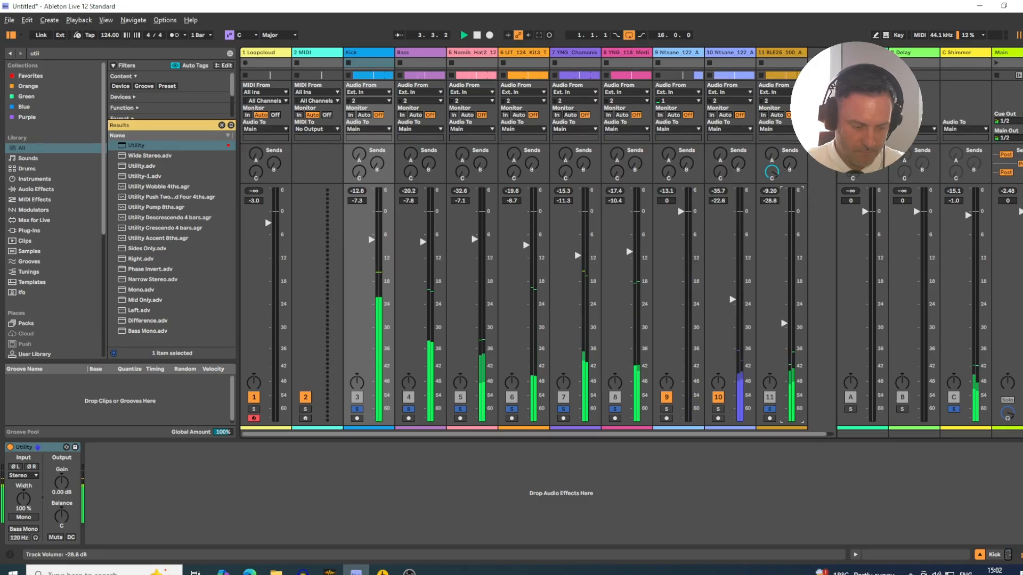
- Switch to the Arrangement view and fold the tall Bass track
key("Tab")
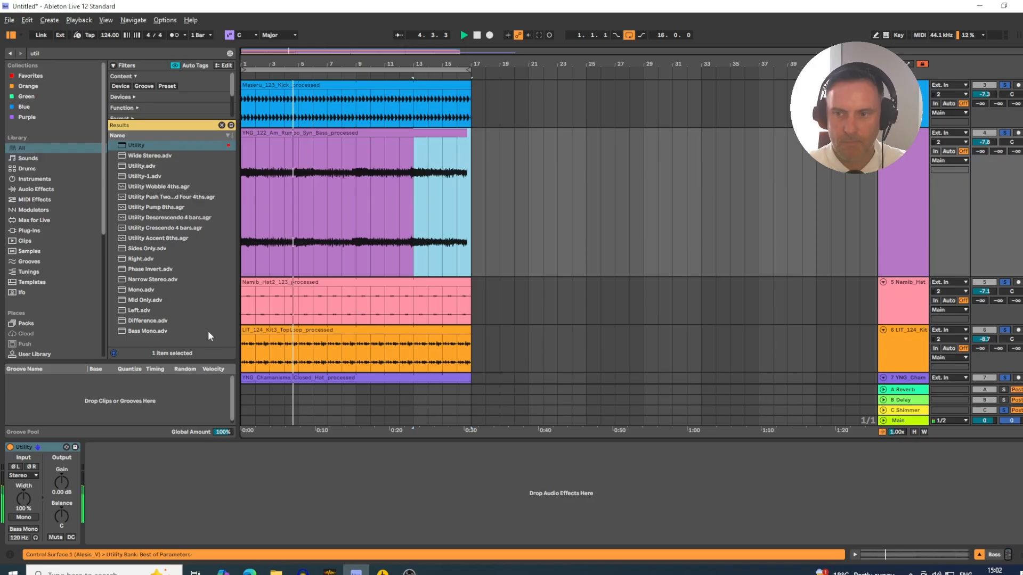
scroll(762, 347, "up", 3)
left_click(900, 214)
left_click(883, 210)
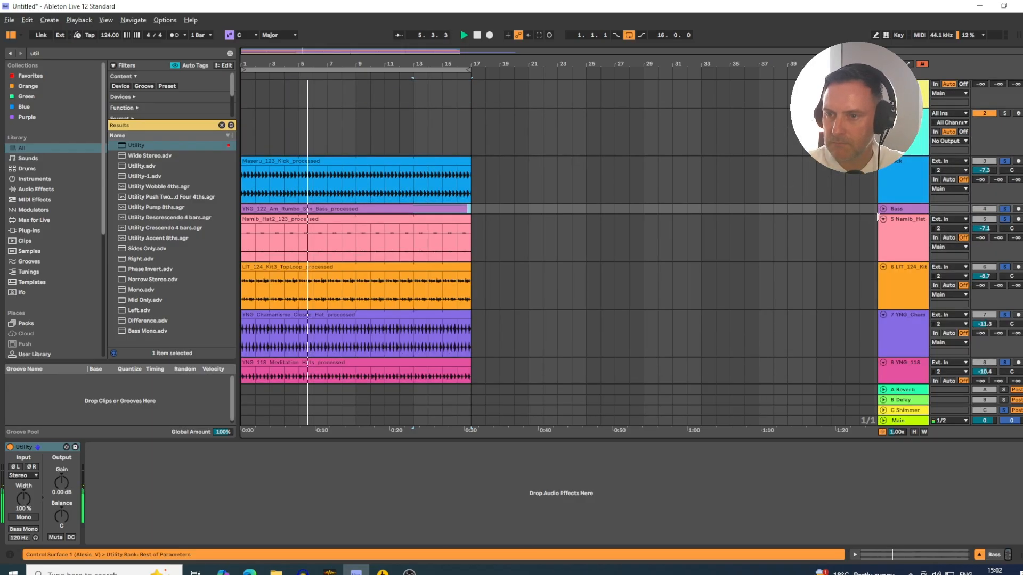
- Fold tracks 5 to 8, the hats, top loop and closed hat tracks, in the arrangement
left_click(883, 229)
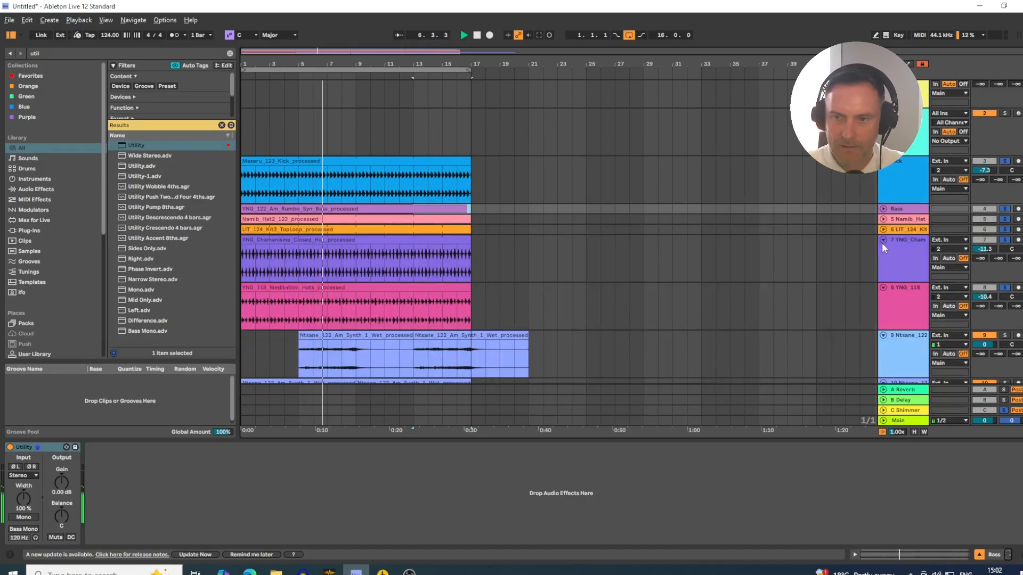
left_click(883, 240)
left_click(884, 250)
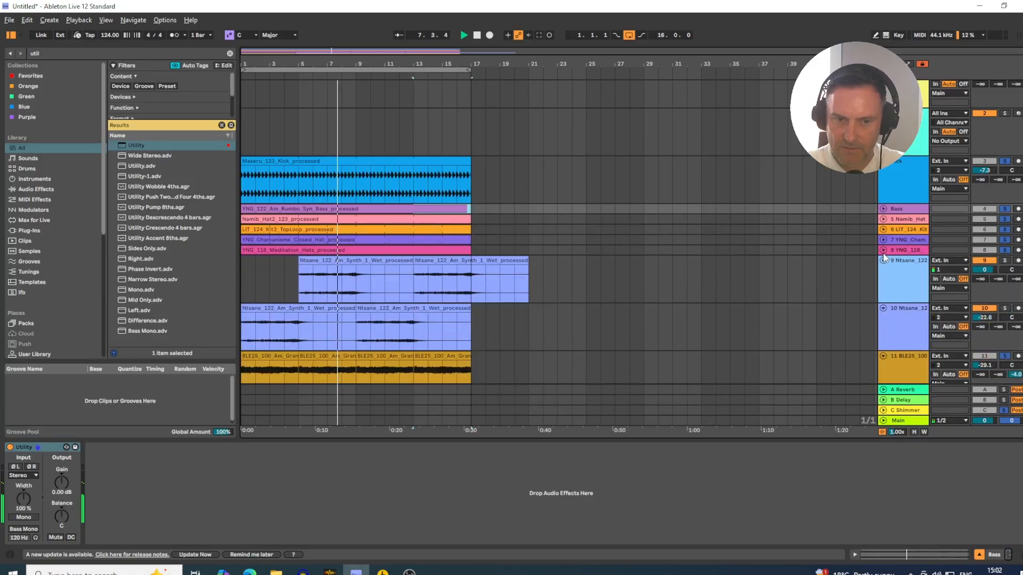
- Solo the two Ntsane synth tracks, 9 and 10, to hear them together
left_click(1004, 275)
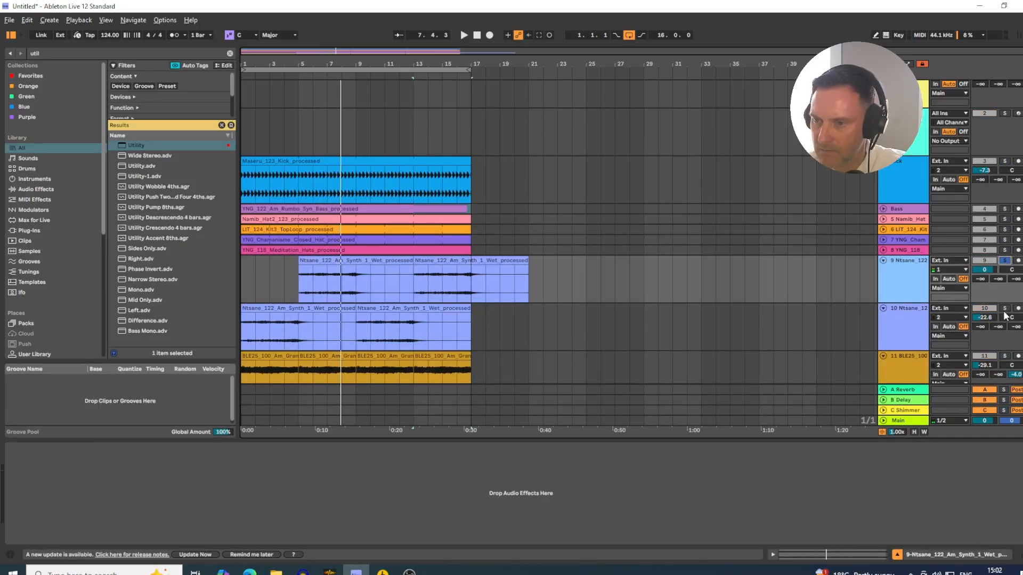
left_click(328, 262)
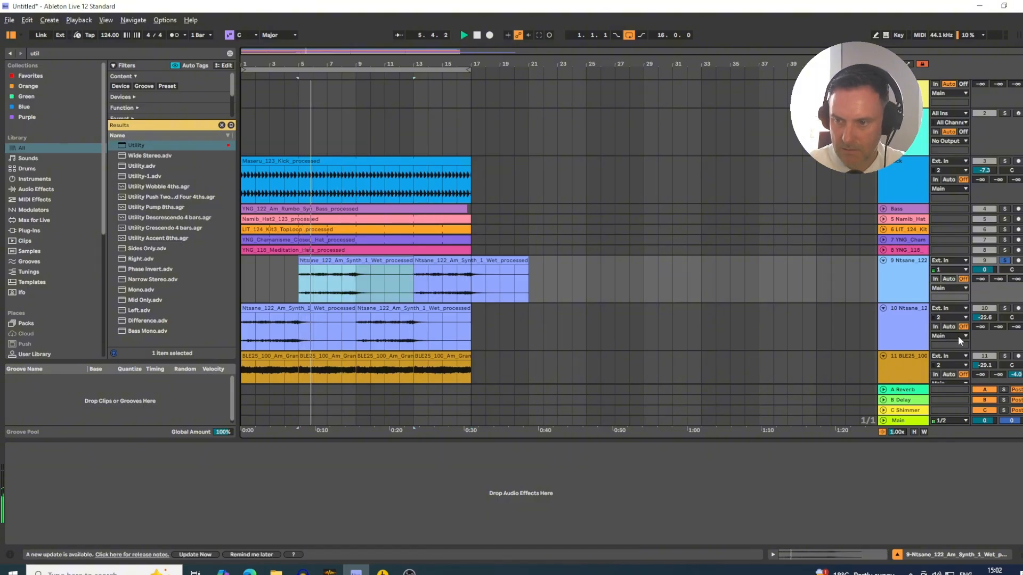
left_click(1004, 313)
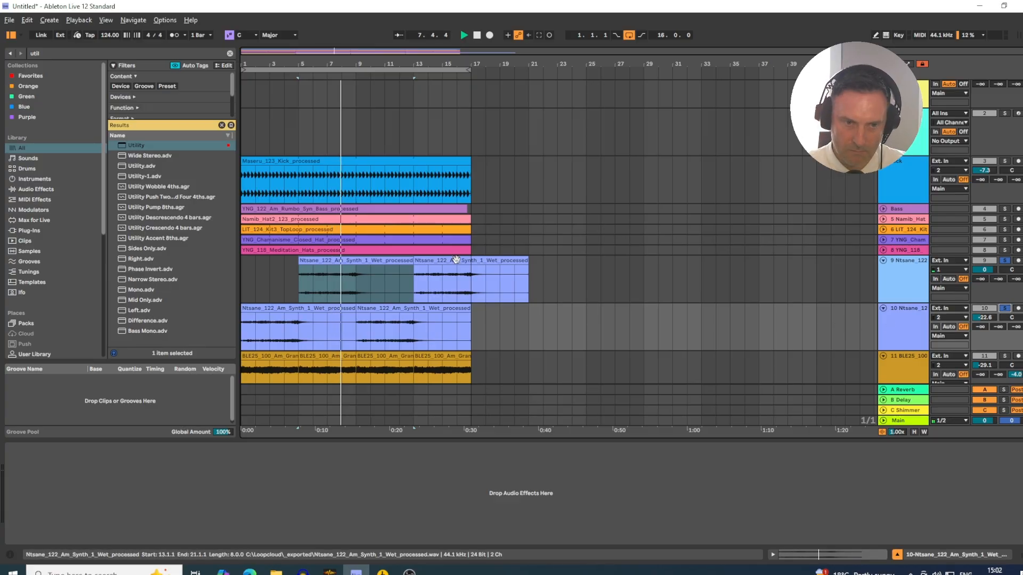
- Group the two Ntsane synth tracks, 9 and 10, together
left_click(901, 320)
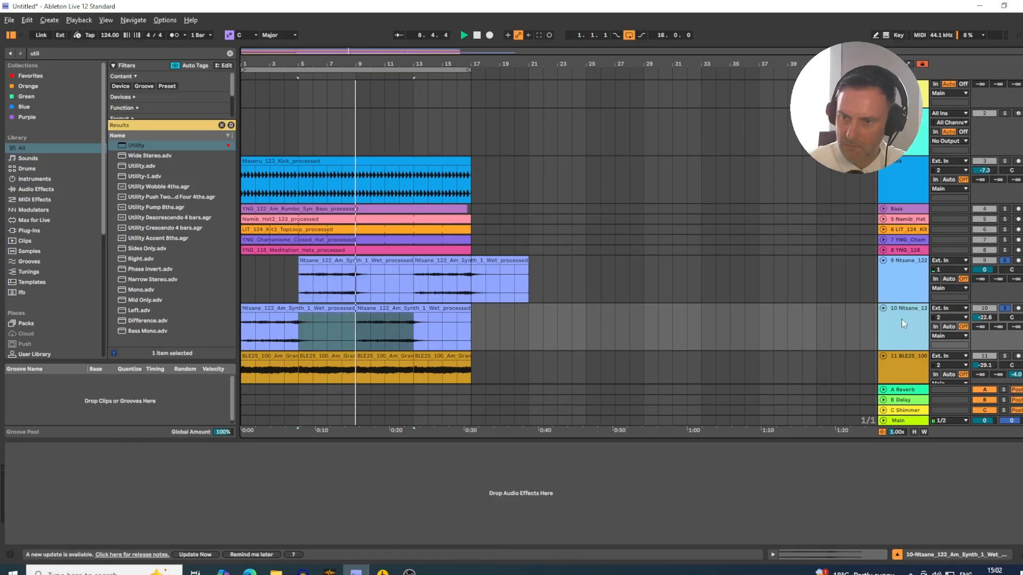
left_click(912, 294)
left_click(907, 328, "shift")
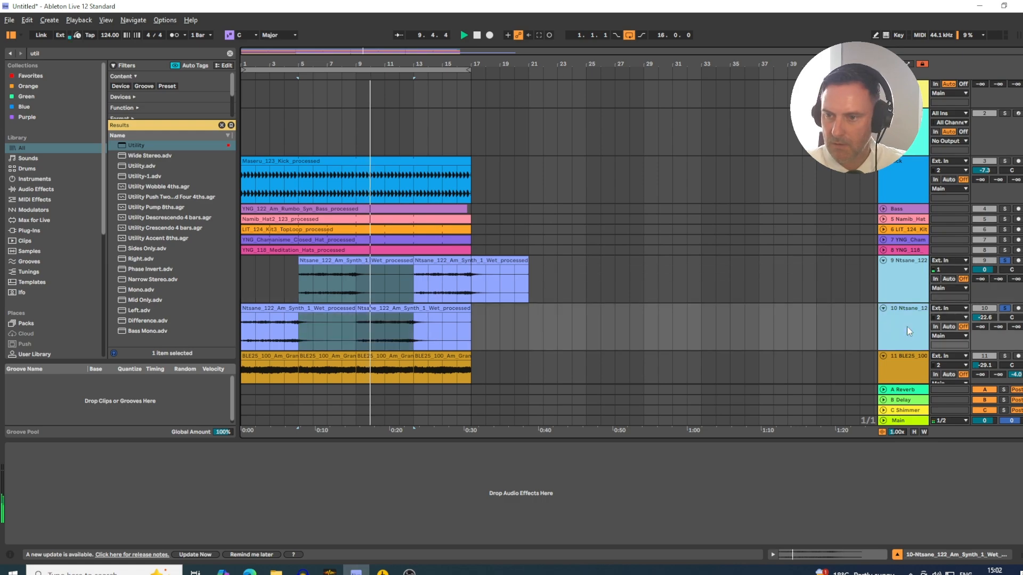
key("ctrl+g")
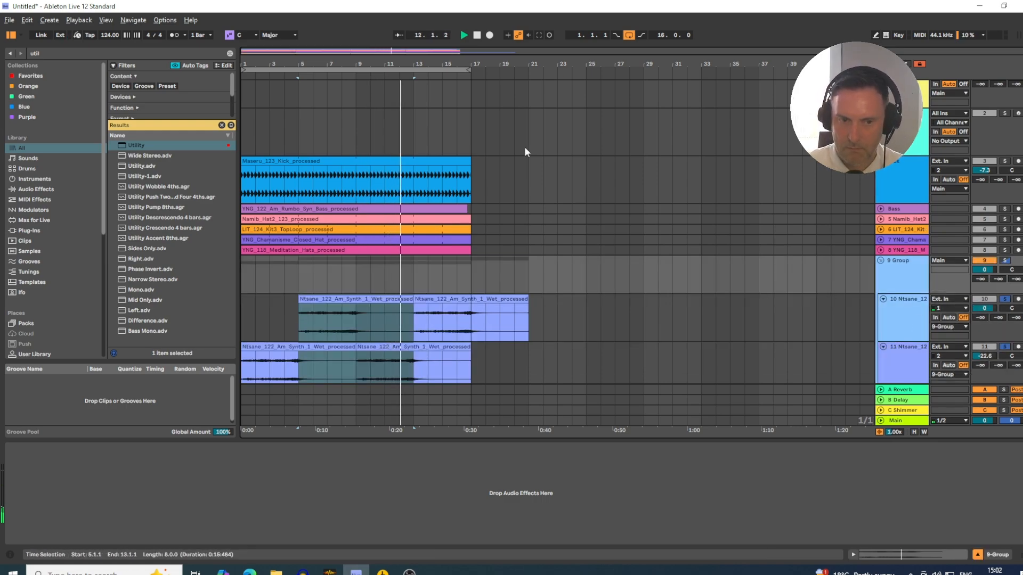
- Reset the lower Ntsane synth track's volume to 0 dB and set the synth group's volume to -11.2 dB
double_click(984, 356)
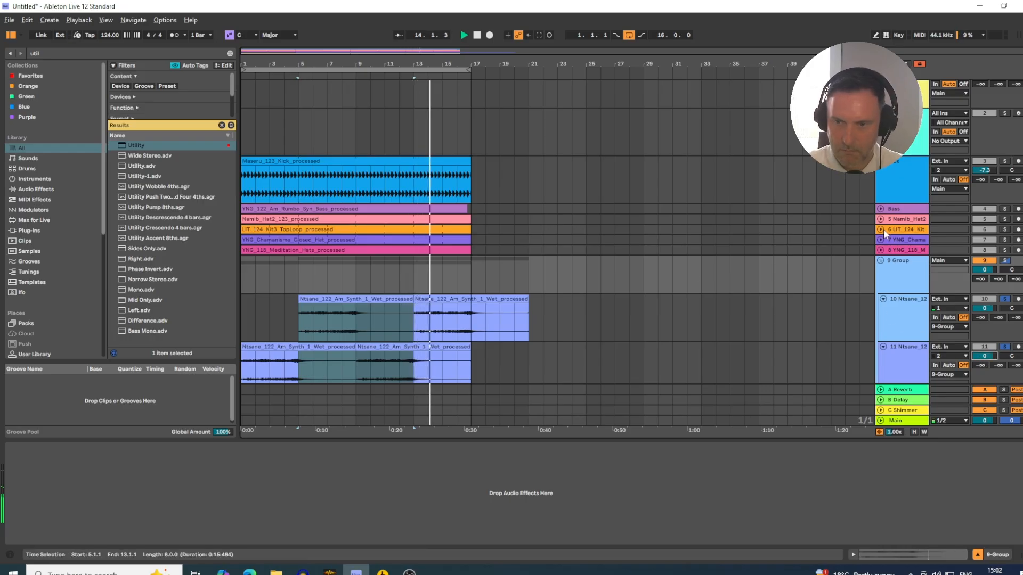
scroll(405, 235, "down", 3)
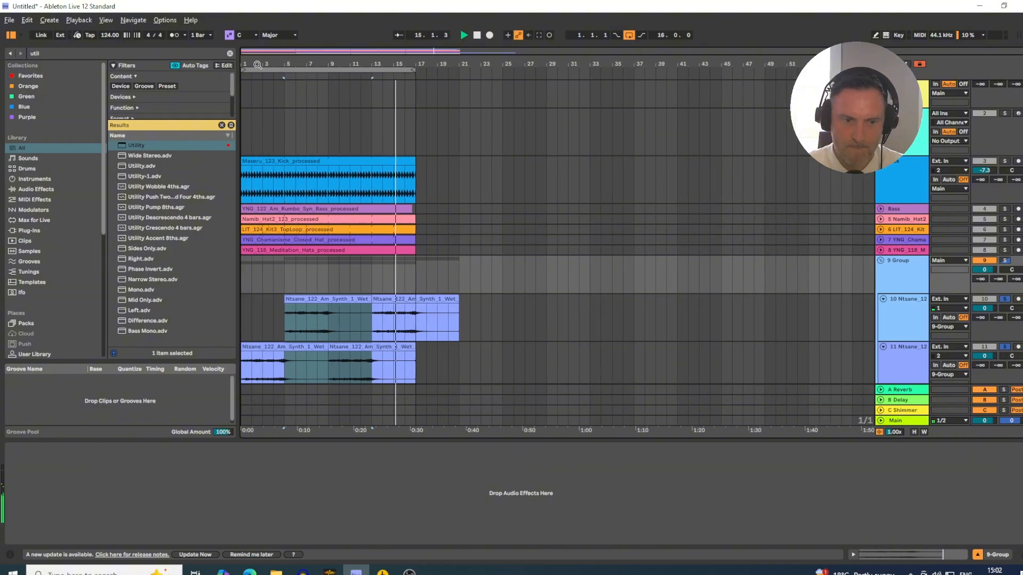
left_click_drag(984, 270, 984, 293)
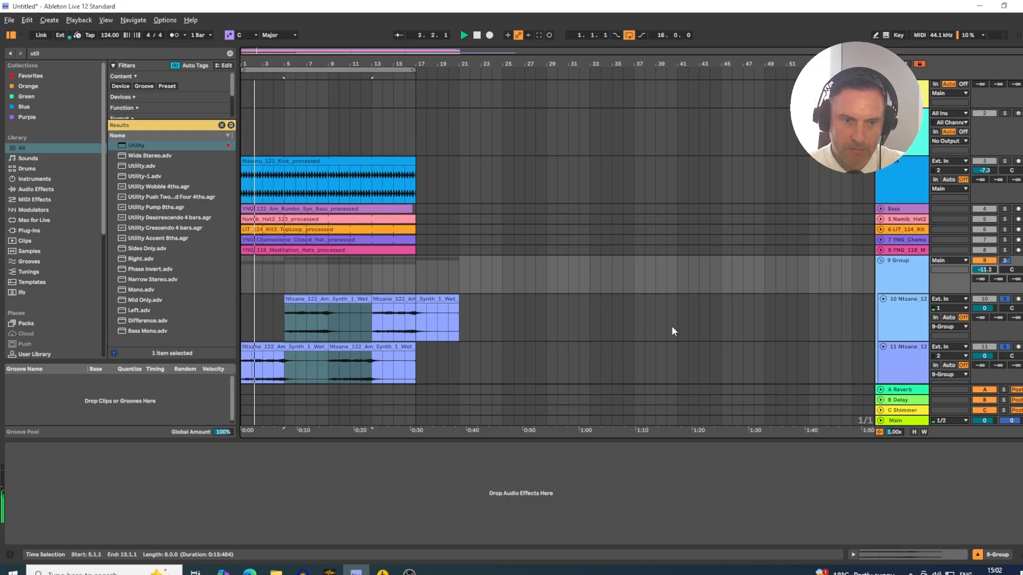
- Split the upper synth track's last clip at bar 17, move the overhanging four bars to bar 1, and play the loop
left_click(417, 321)
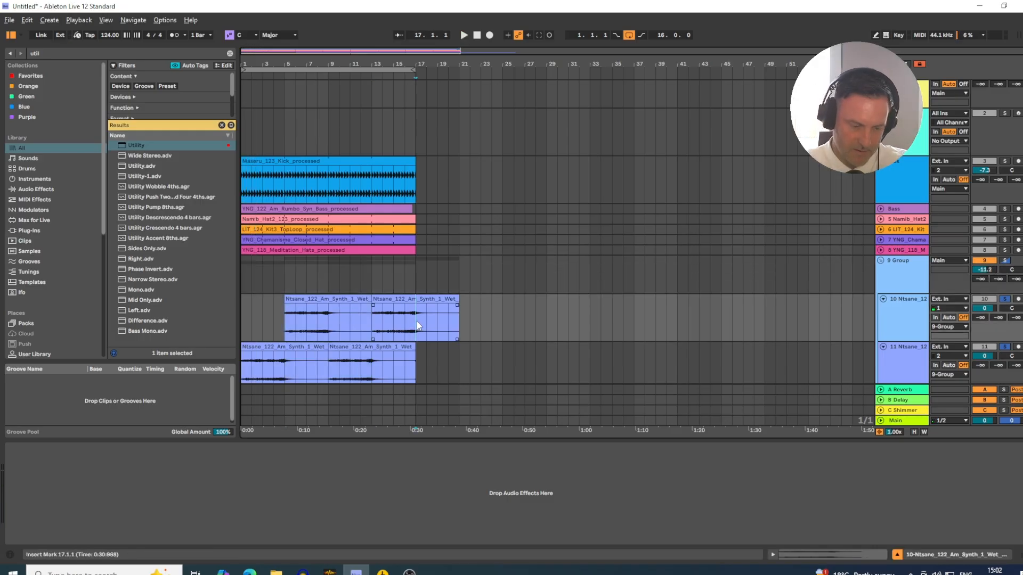
left_click_drag(458, 317, 285, 317)
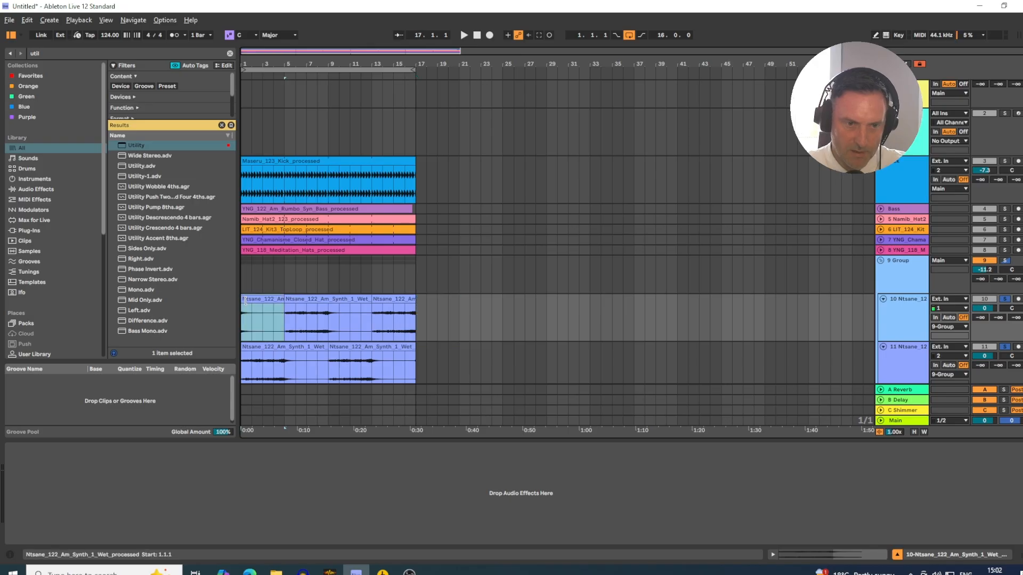
left_click(404, 315)
key("space")
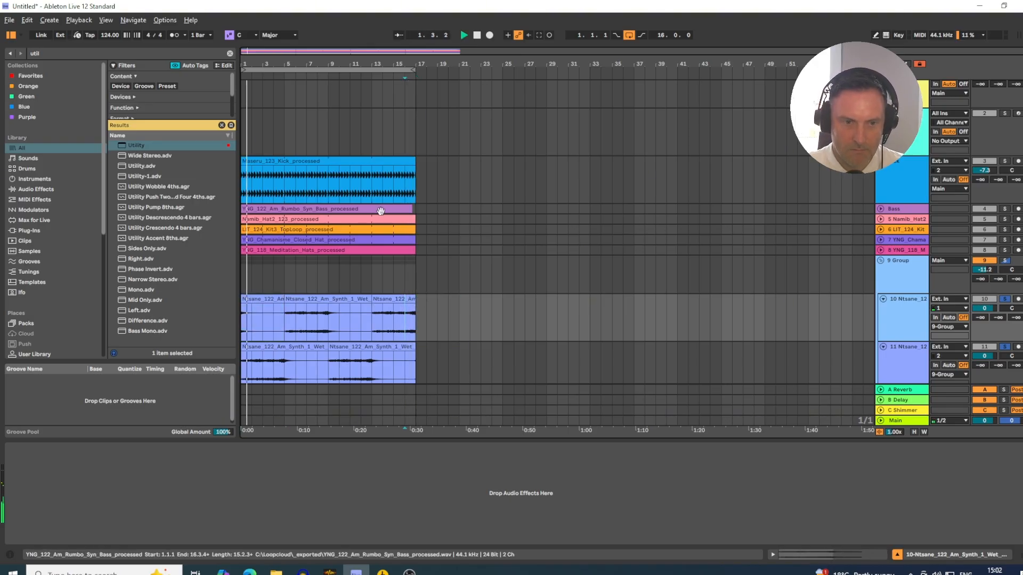
- Search the browser for "lfo" and add LFOTool_x64 to the synth group
left_click(897, 267)
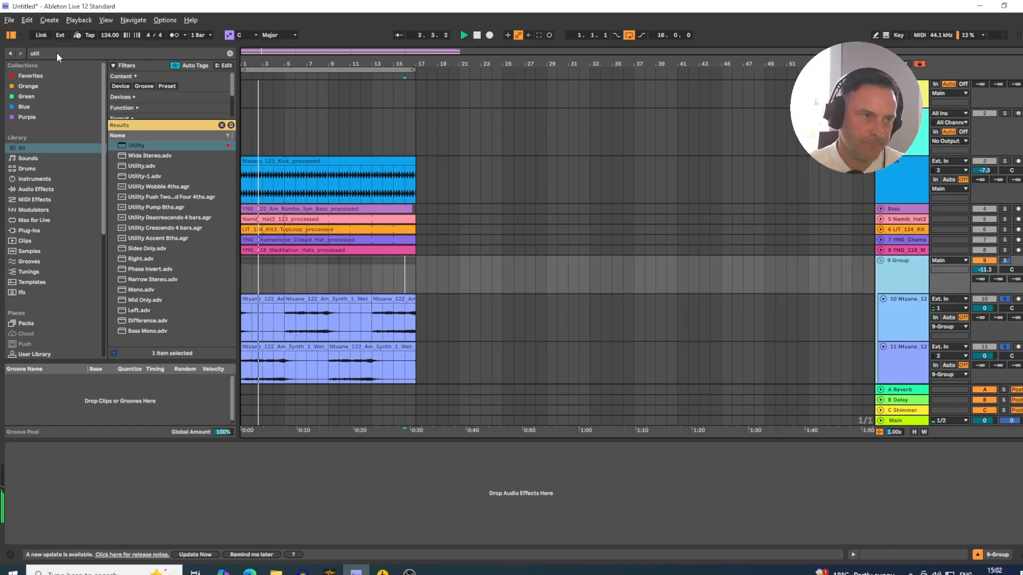
key("ctrl+f")
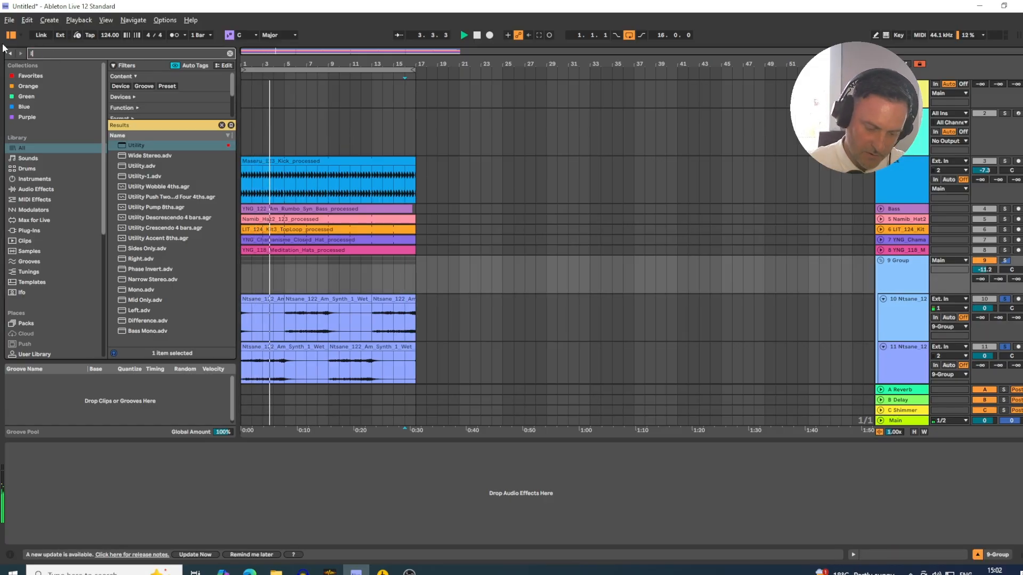
type("lfo")
left_click(127, 156)
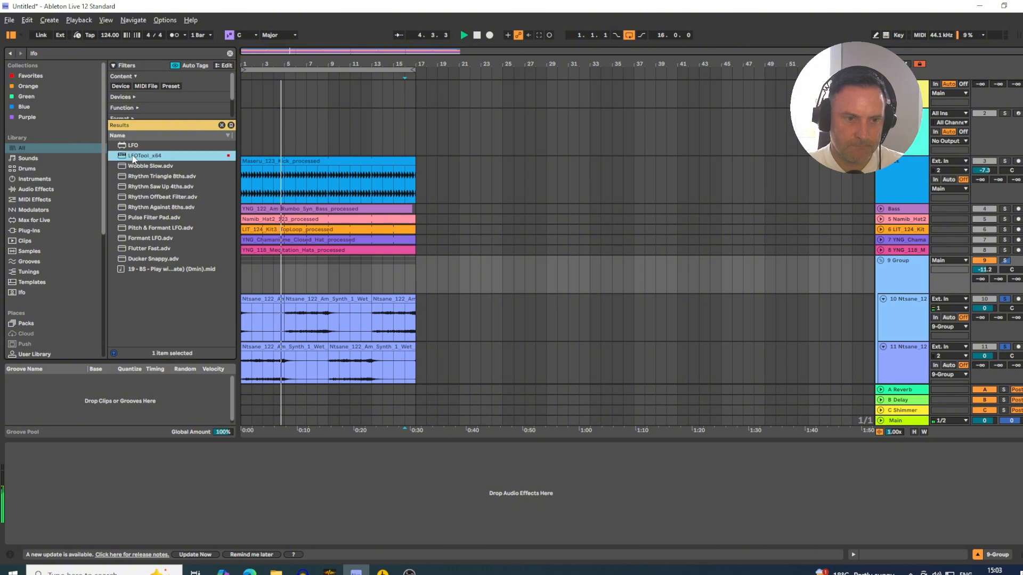
left_click_drag(400, 333, 901, 259)
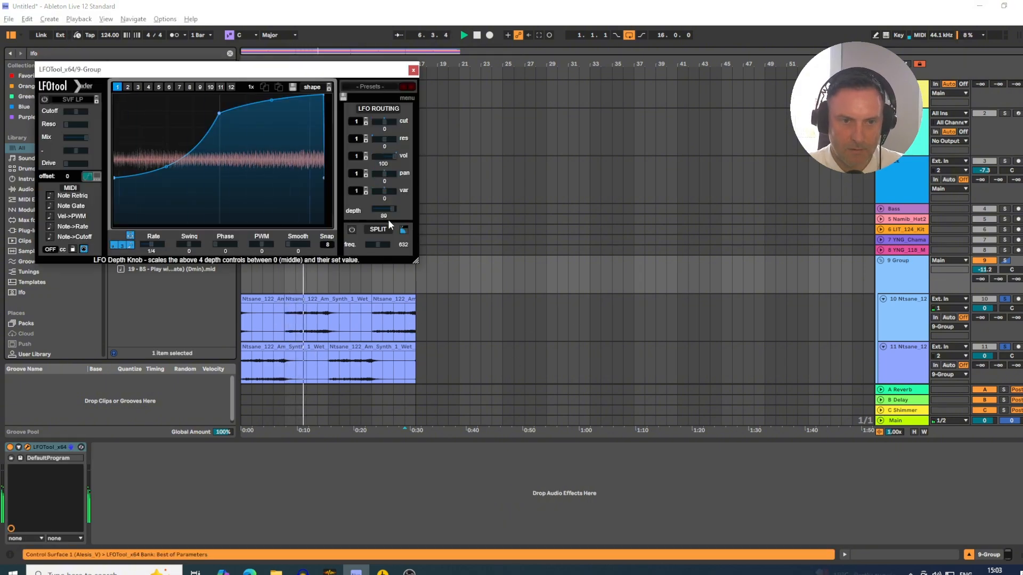
- Pull the end peak of the LFOTool curve slightly earlier, set the LFO depth to 70, and close the plug-in window
left_click_drag(324, 96, 320, 96)
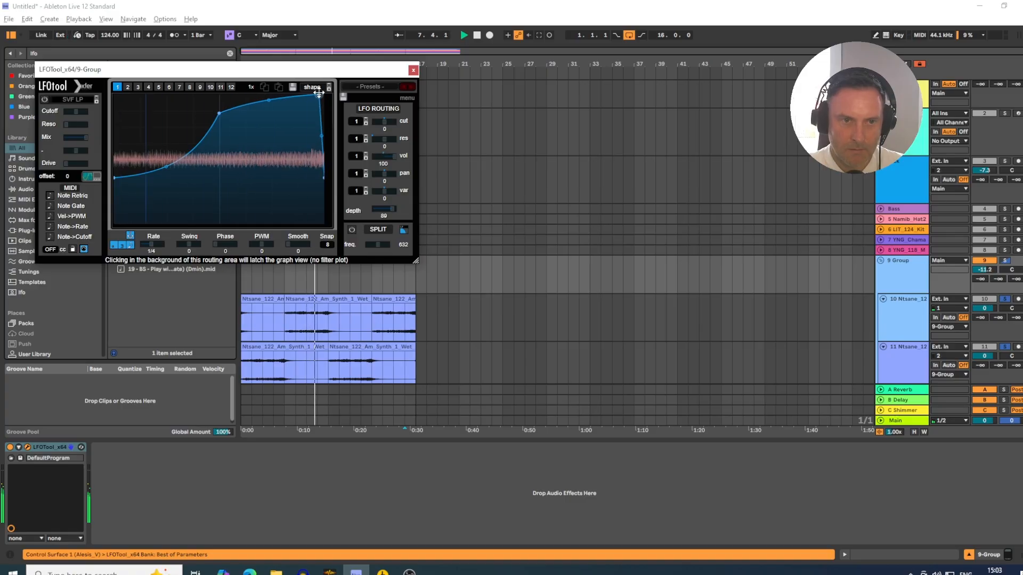
left_click_drag(385, 215, 384, 225)
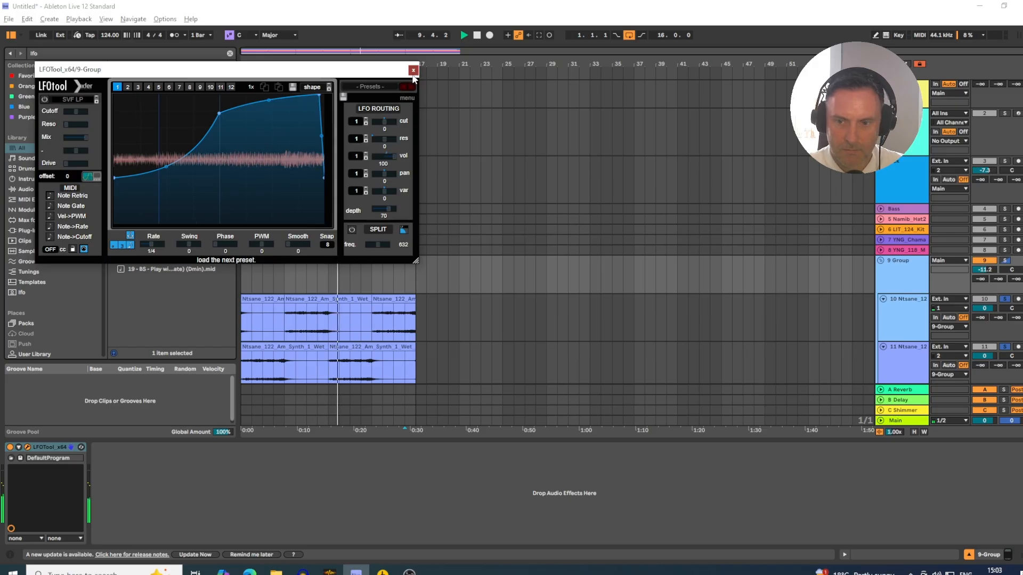
left_click(413, 70)
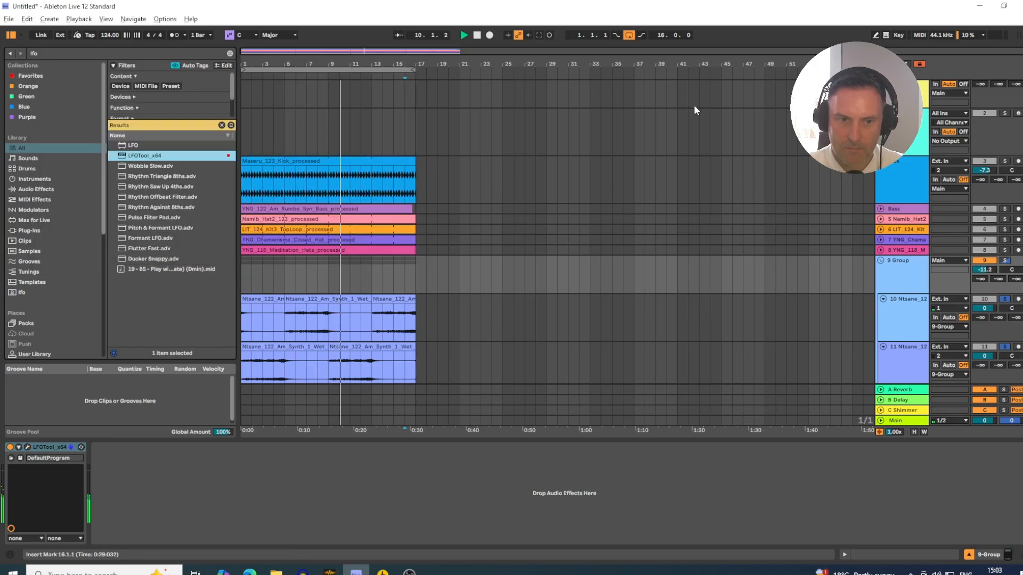
- Add the Bass to the soloed tracks and play the arrangement from bar 1
left_click(998, 210)
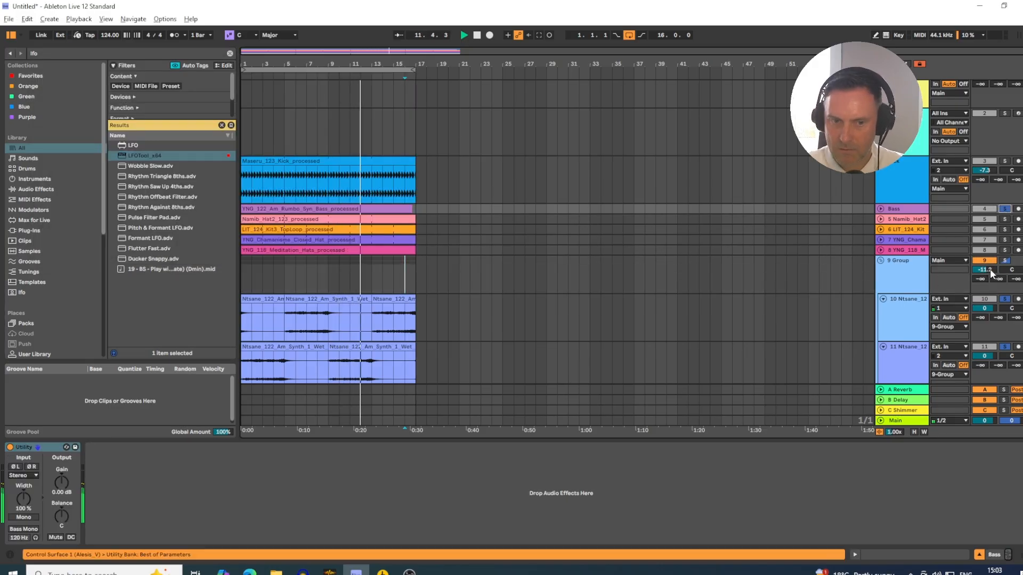
key("space")
key("space")
key("space")
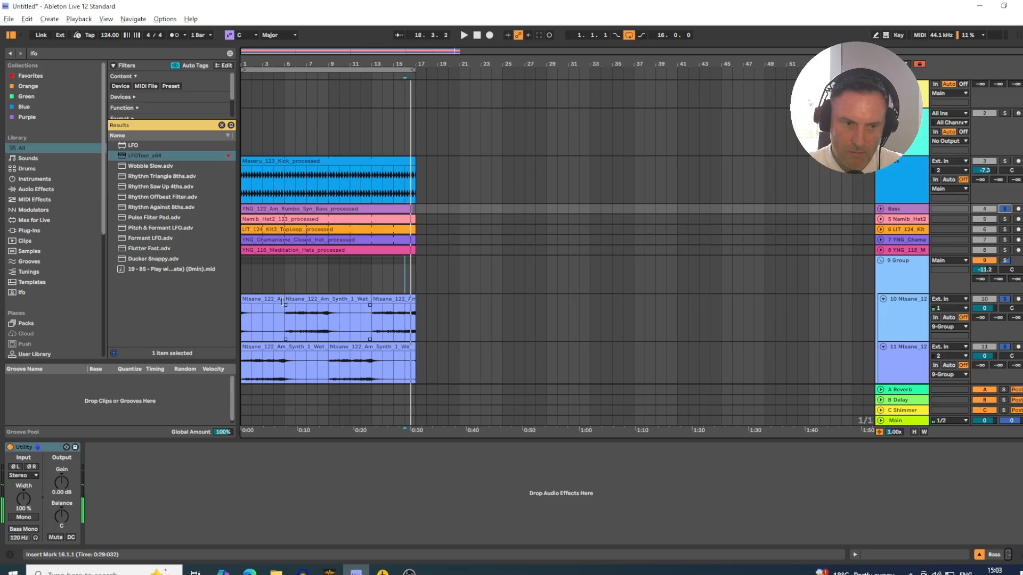
left_click(251, 357)
key("space")
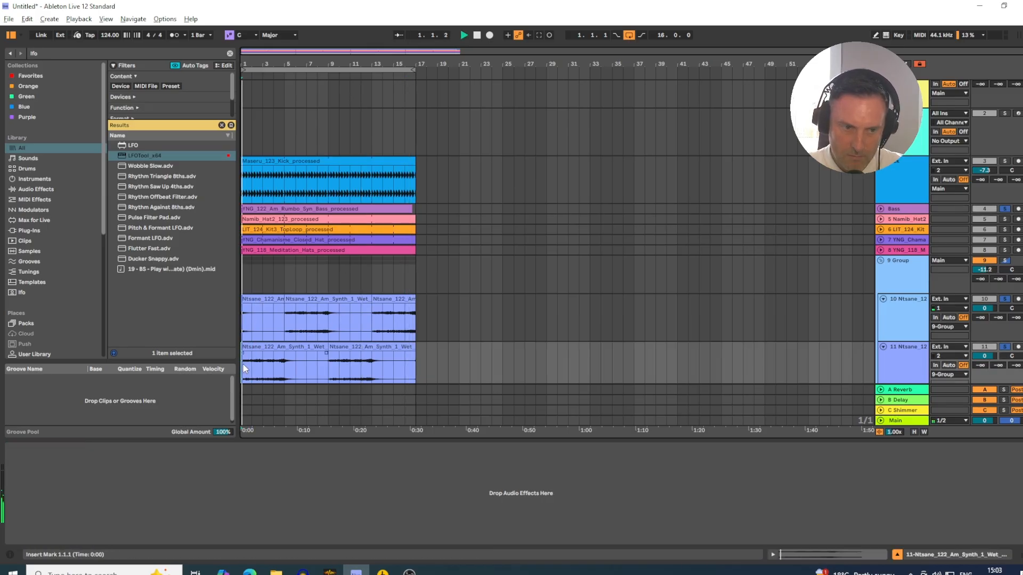
- Warp the first clip on track 11 with a marker pulled slightly earlier near 4.4.3, and copy that clip to track 10 at bar 13
double_click(270, 349)
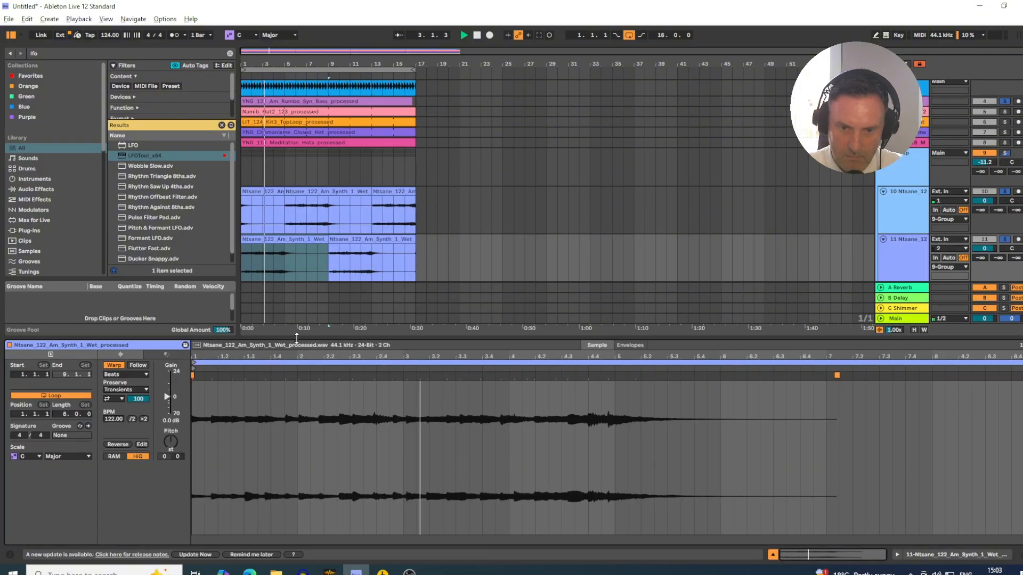
mouse_move(609, 377)
left_mouse_down()
mouse_move(618, 379)
mouse_move(600, 379)
left_mouse_up()
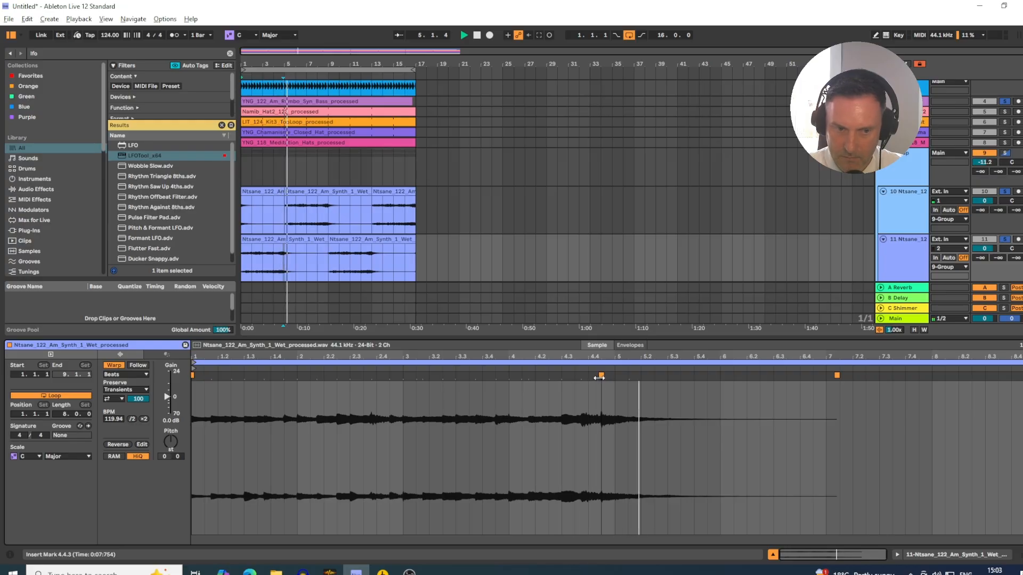
key("space")
key("space")
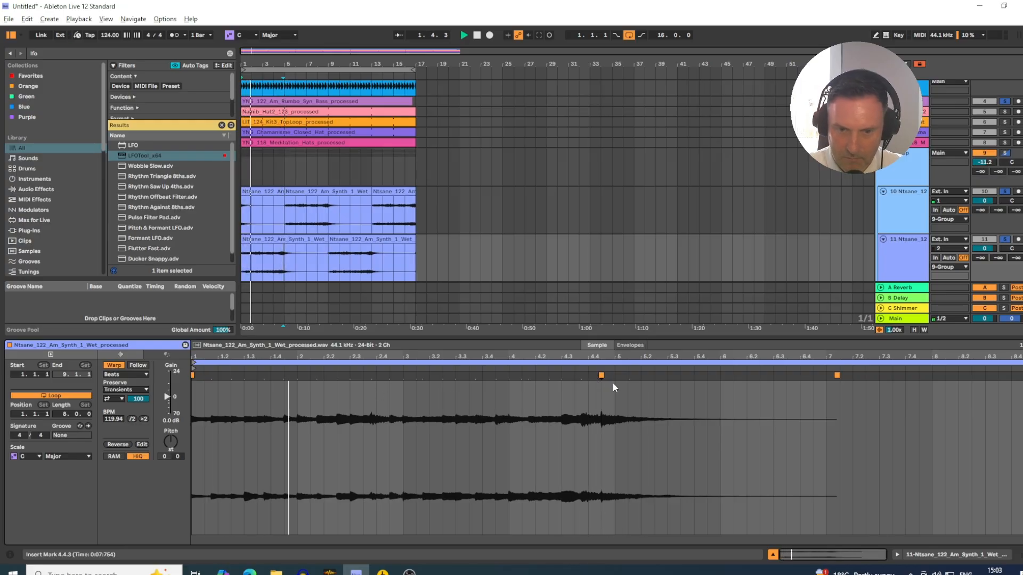
left_click_drag(272, 241, 390, 220)
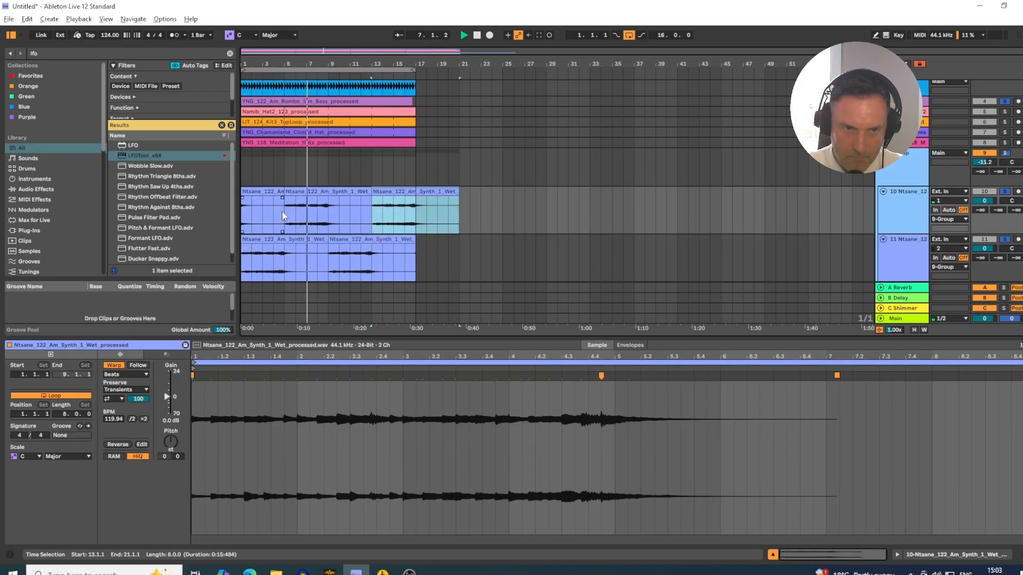
- Split out bars 7 to 9 of the track 10 synth clip and undo the split
left_click_drag(305, 214, 335, 203)
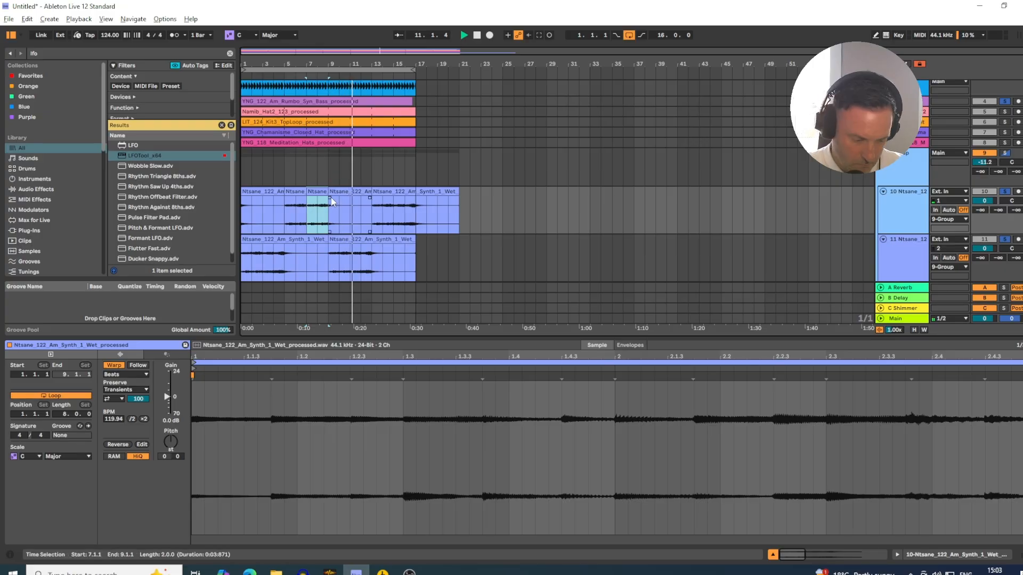
key("ctrl+z")
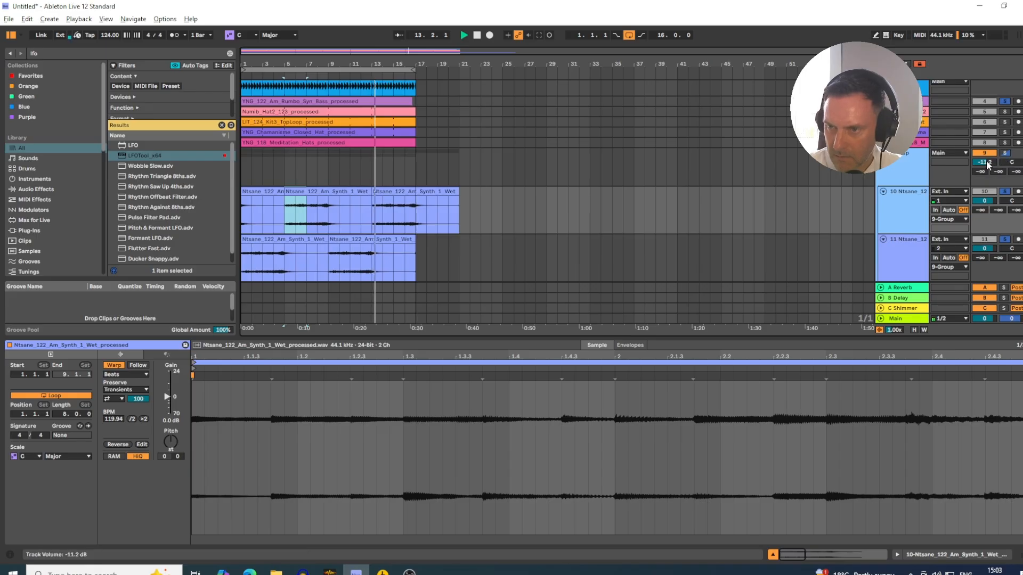
- Unsolo the tracks, switch to the Session mixer, and lower the synth group to -13.9 dB and track 12 to -31.4 dB
left_click_drag(984, 162, 985, 164)
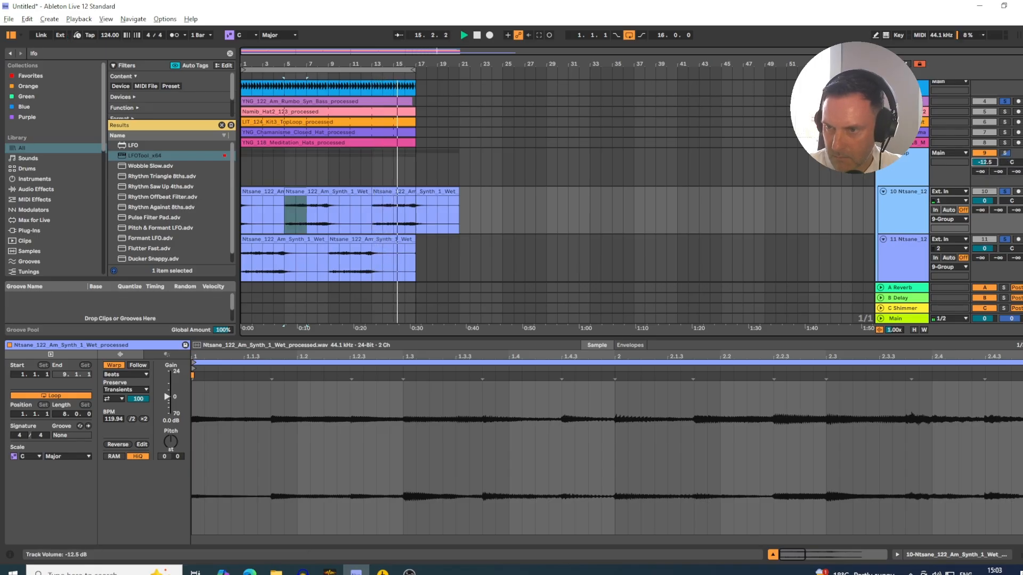
scroll(975, 172, "up", 5)
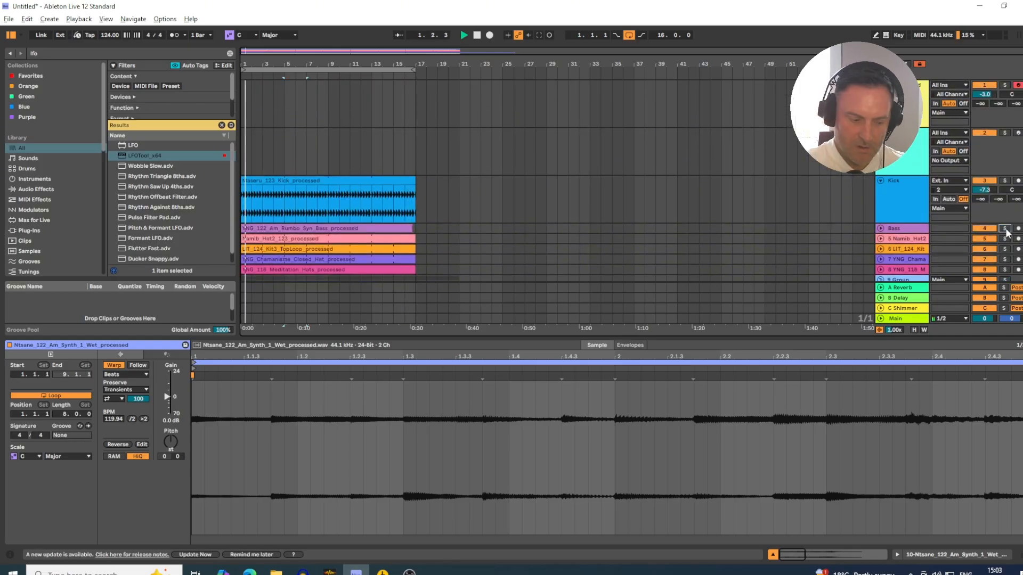
key("Tab")
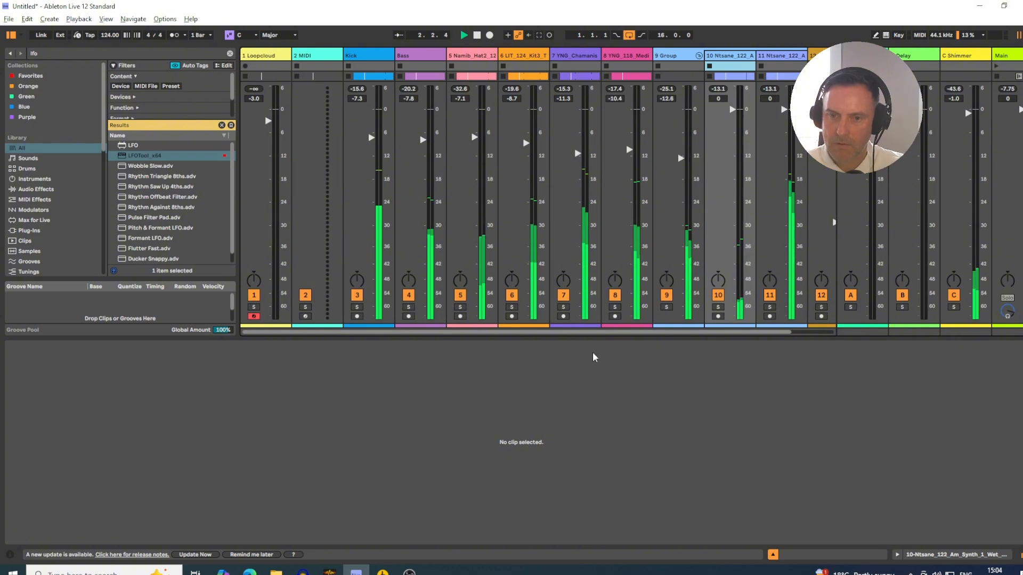
left_click_drag(601, 333, 801, 333)
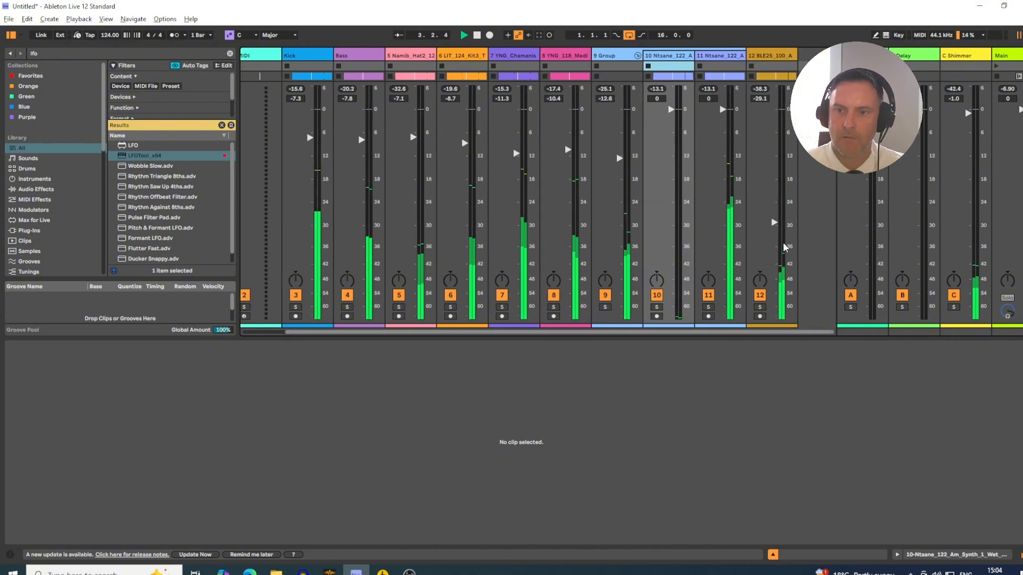
left_click_drag(775, 224, 774, 230)
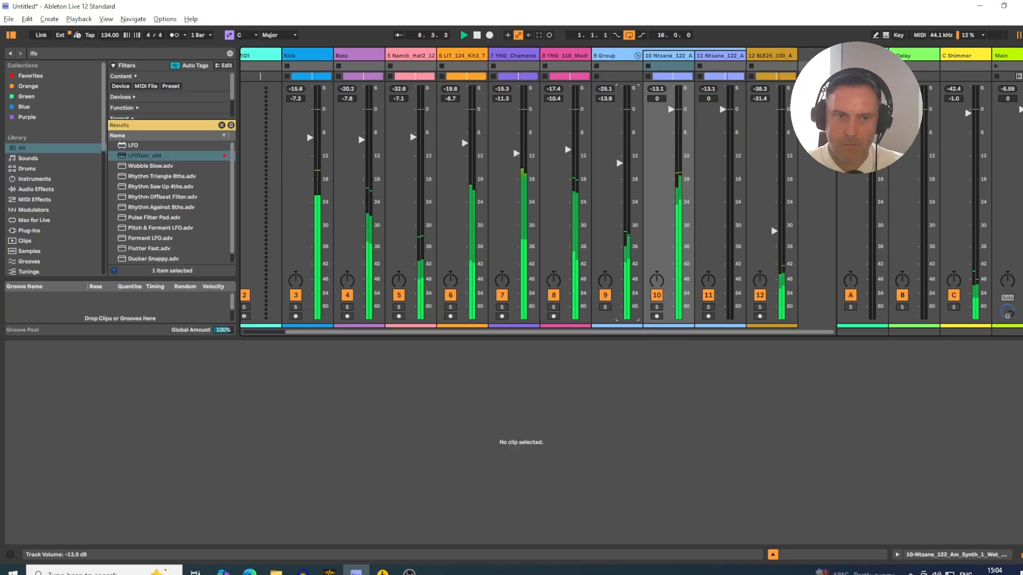
- Raise the Bass to -5.0 dB, lower the Kick slightly in the mixer, and return to the Arrangement
left_click(1007, 54)
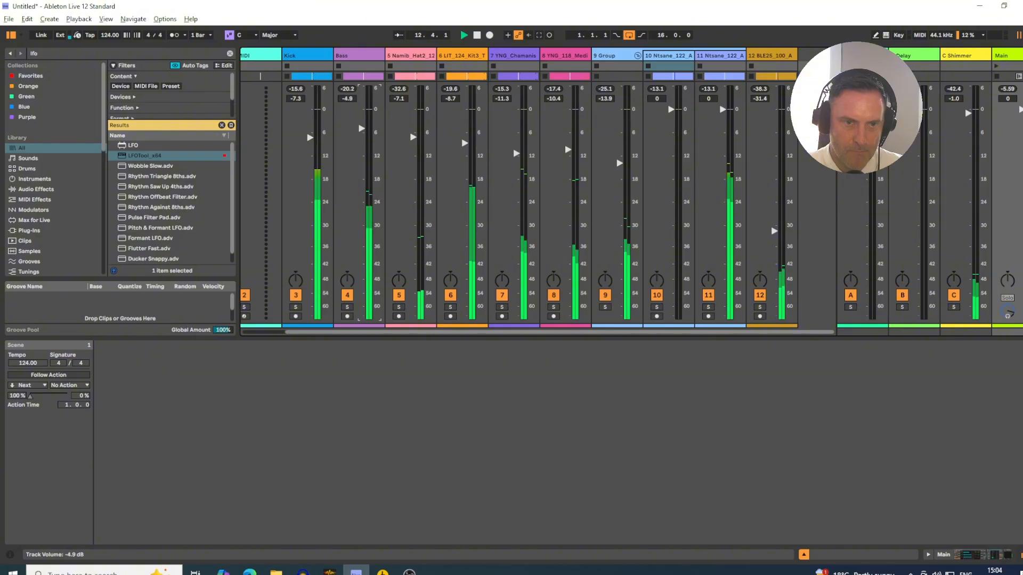
left_click_drag(361, 128, 362, 126)
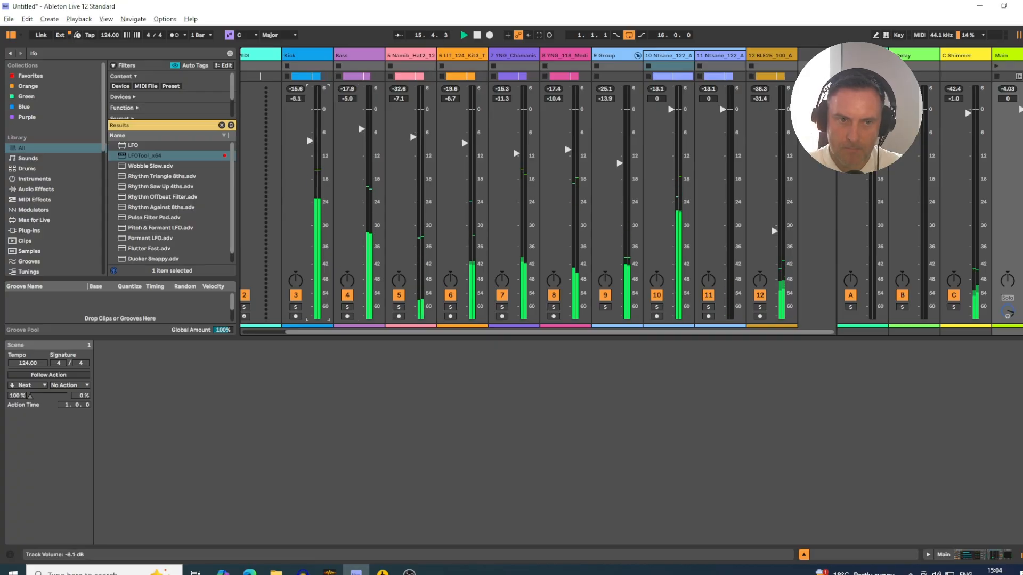
key("Tab")
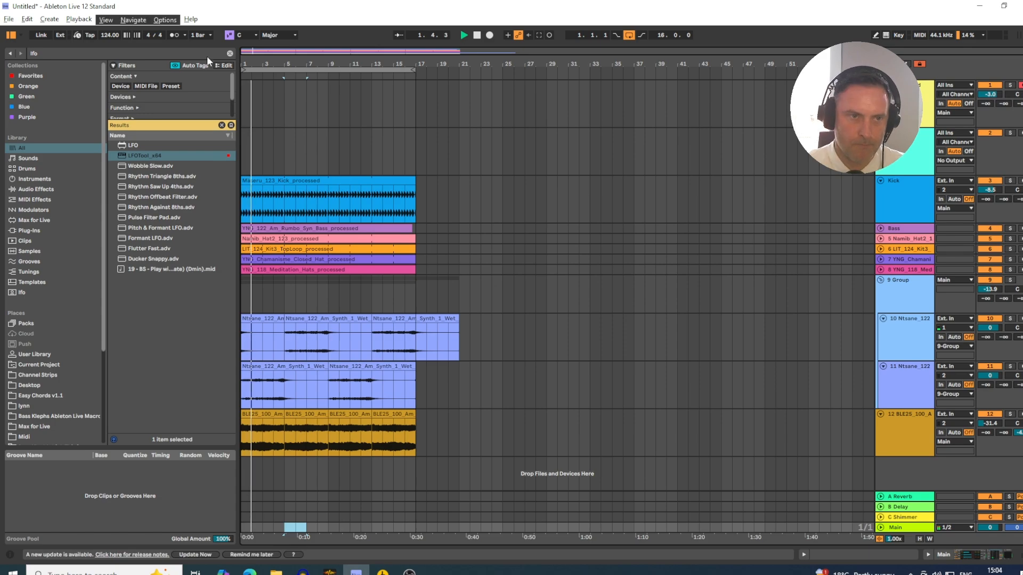
- Rename the group holding the two Ntsane synth tracks as Lead
left_click_drag(243, 64, 252, 68)
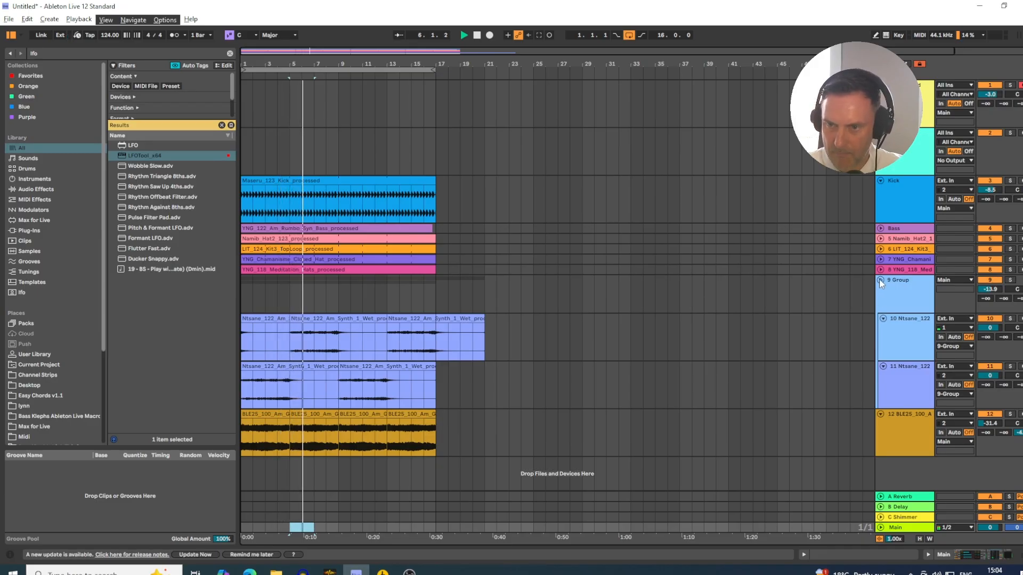
left_click(898, 285)
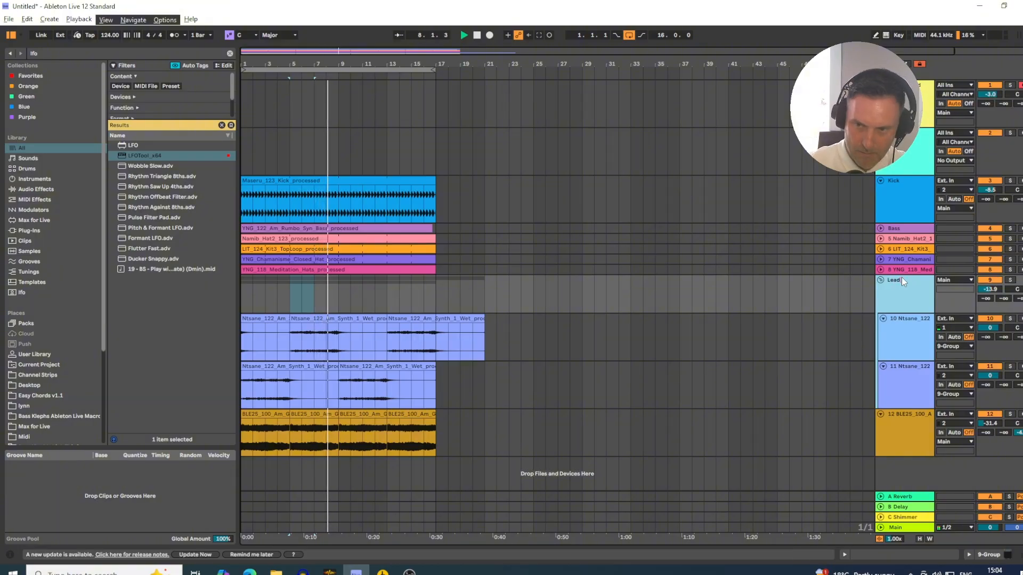
type("Lead")
key("Return")
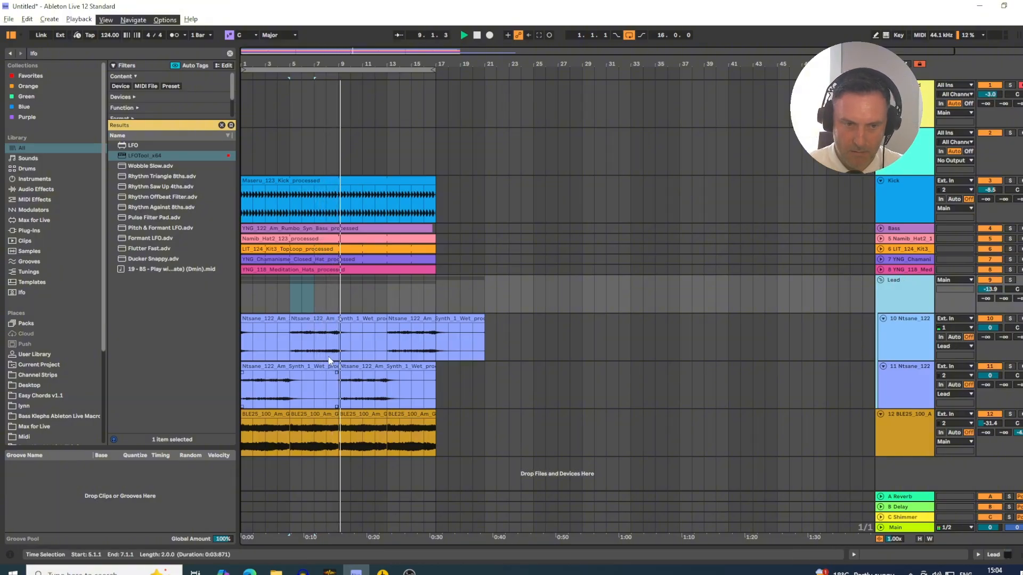
- Repeat the first bar of track 10's synth clip at bar 13 in consecutive copies up to bar 17
left_click(254, 403)
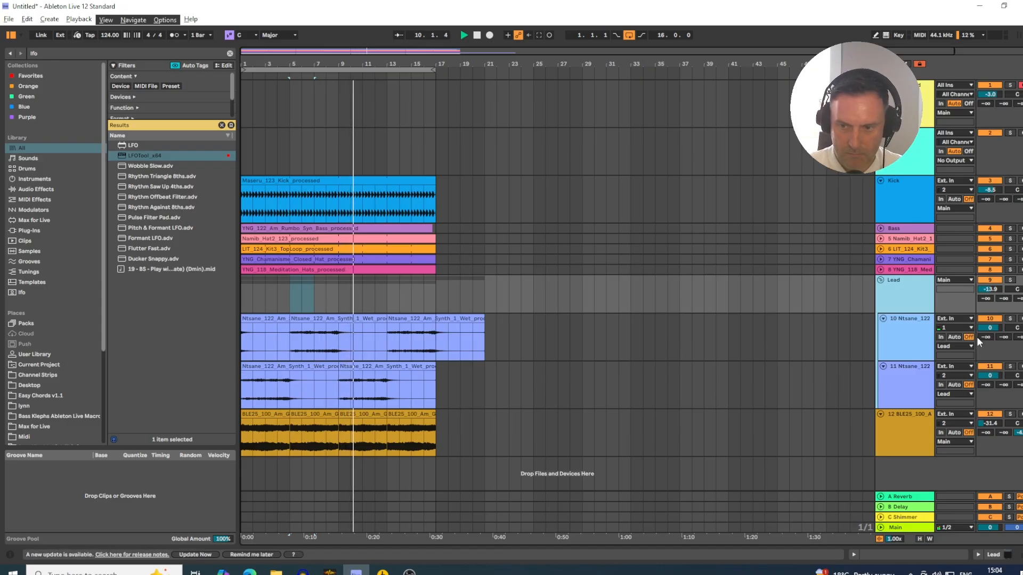
left_click(912, 382)
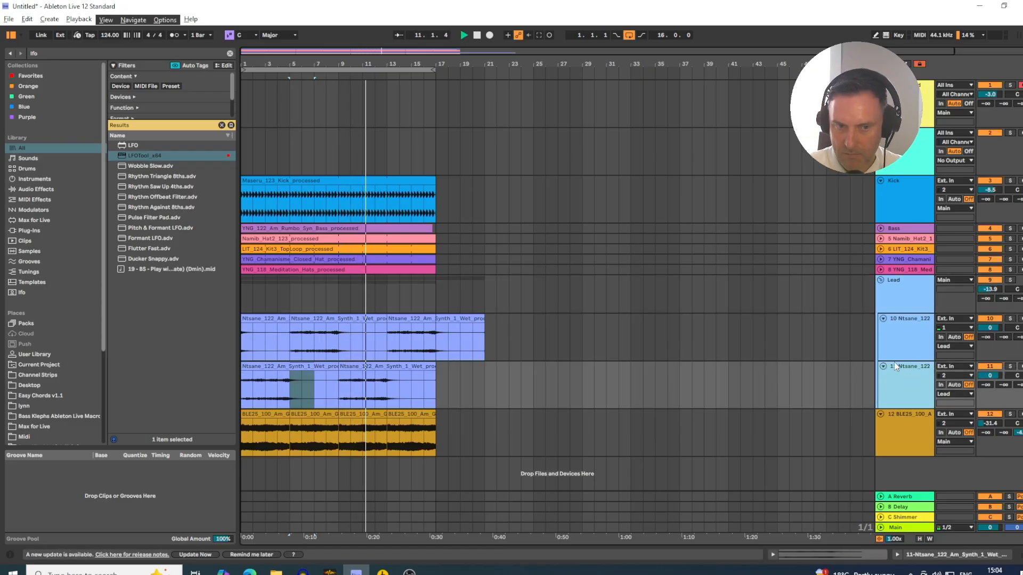
left_click(353, 453)
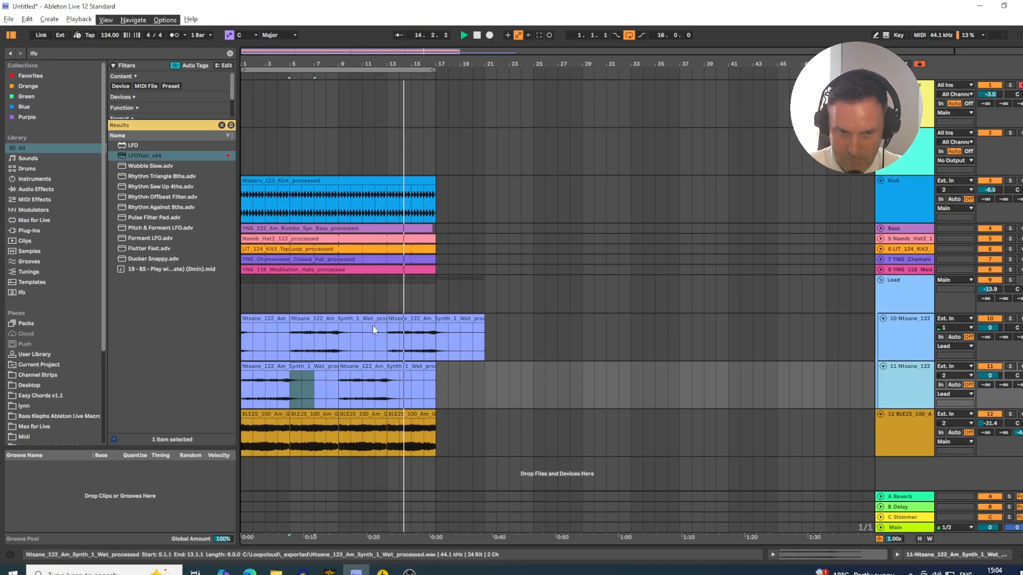
left_click_drag(400, 347, 412, 347)
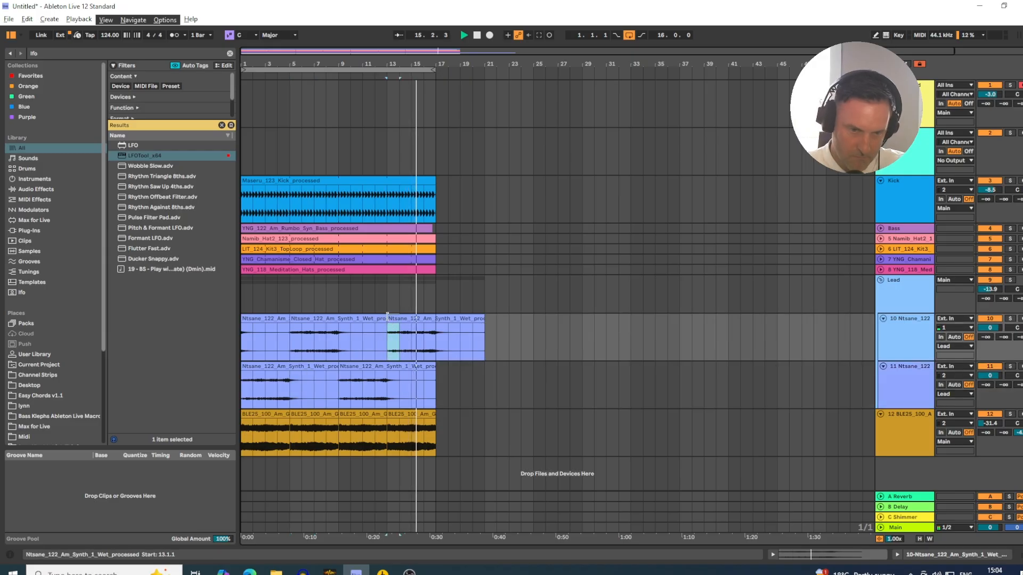
key("ctrl+d")
key("ctrl+d")
- Deactivate the track 10 synth clips at bars 17 to 21 and bars 1 to 5
left_click(451, 318)
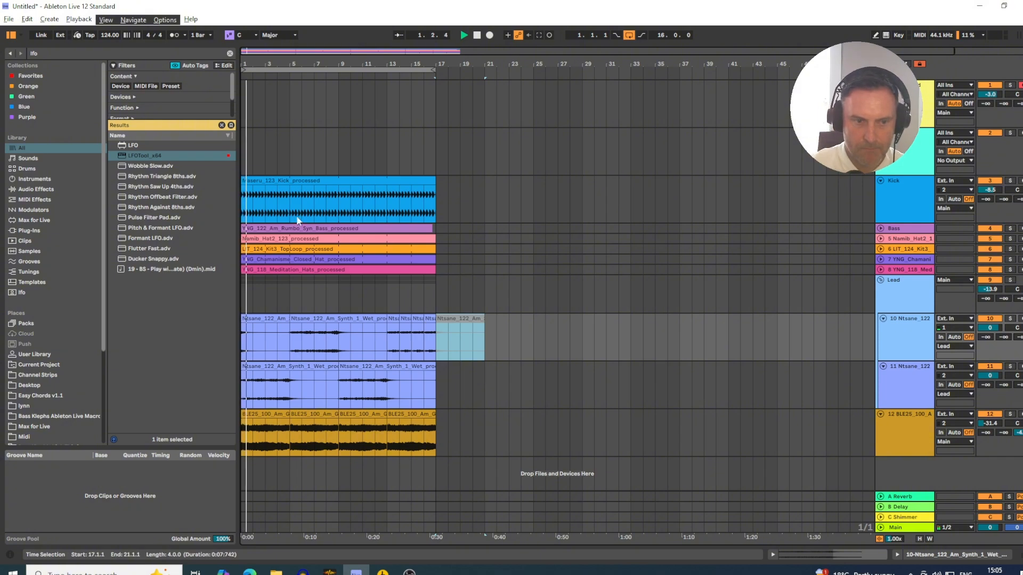
left_click(253, 318)
key("0")
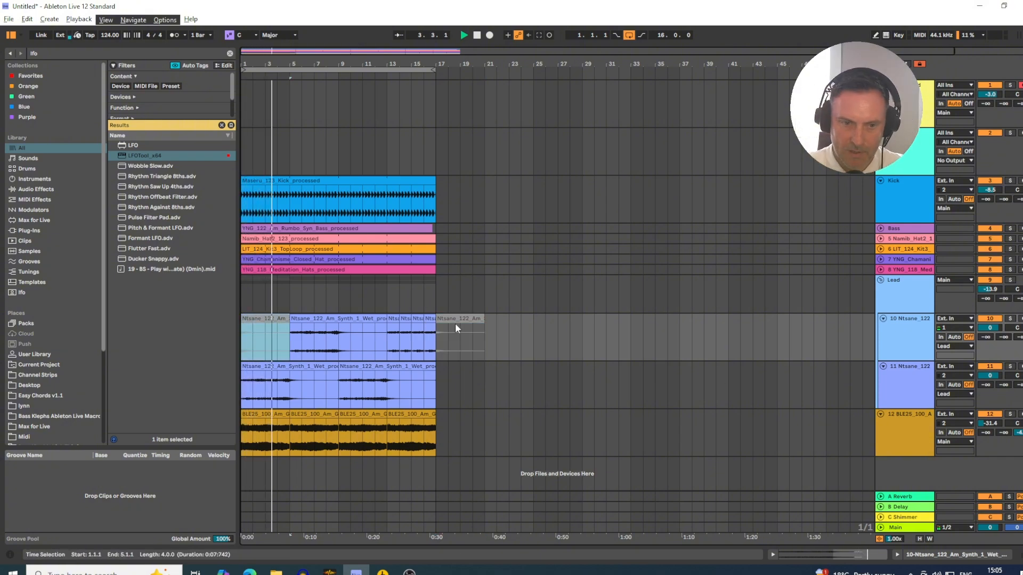
- Mute track 12 and lower the Lead group to -14.3 dB
left_click(392, 335)
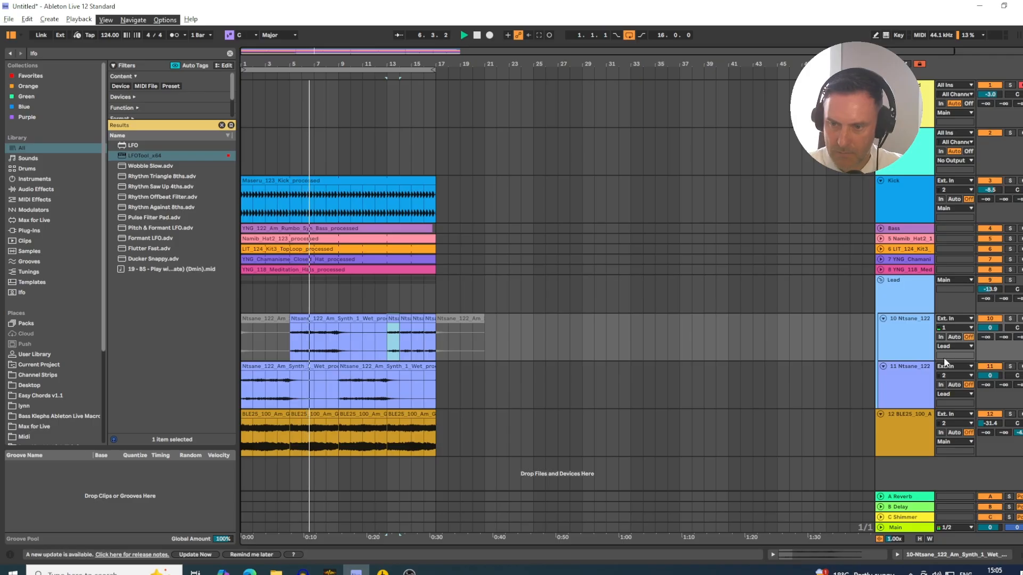
left_click(991, 415)
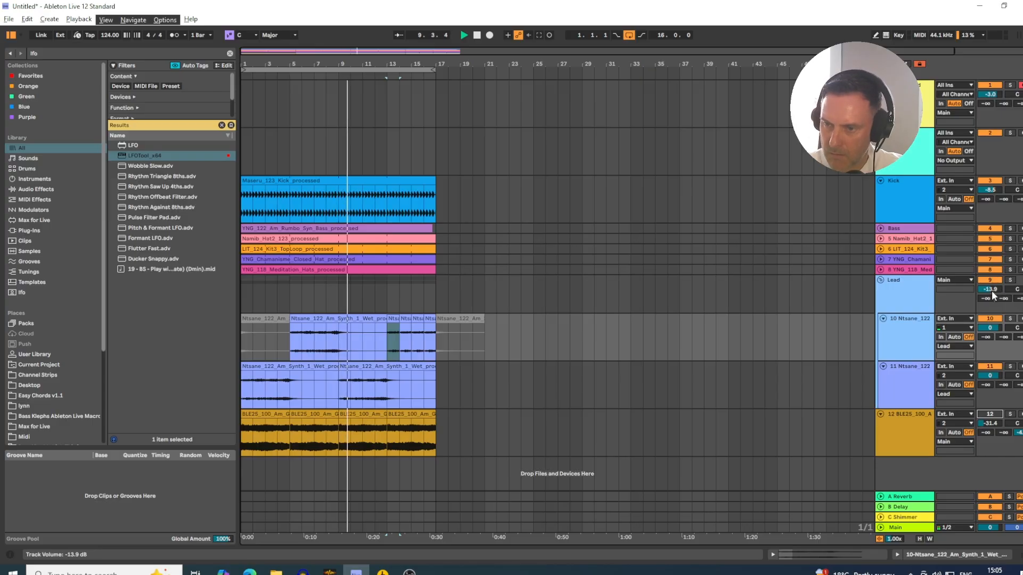
left_click_drag(994, 293, 995, 297)
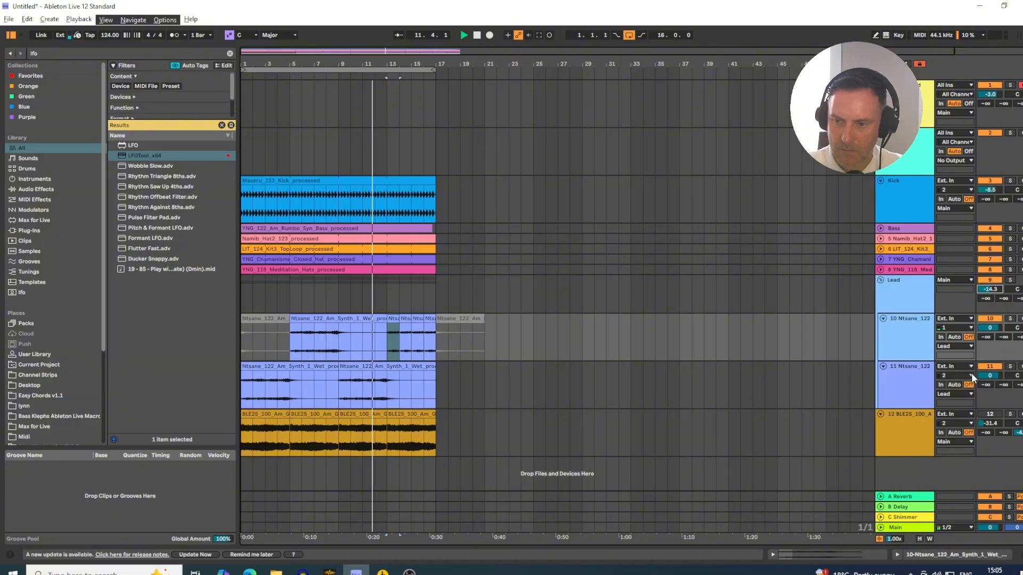
- Lower the high cut in track 12's EQ Eight to 1.56 kHz, then unmute the track and set it to -39.2 dB
left_click(924, 428)
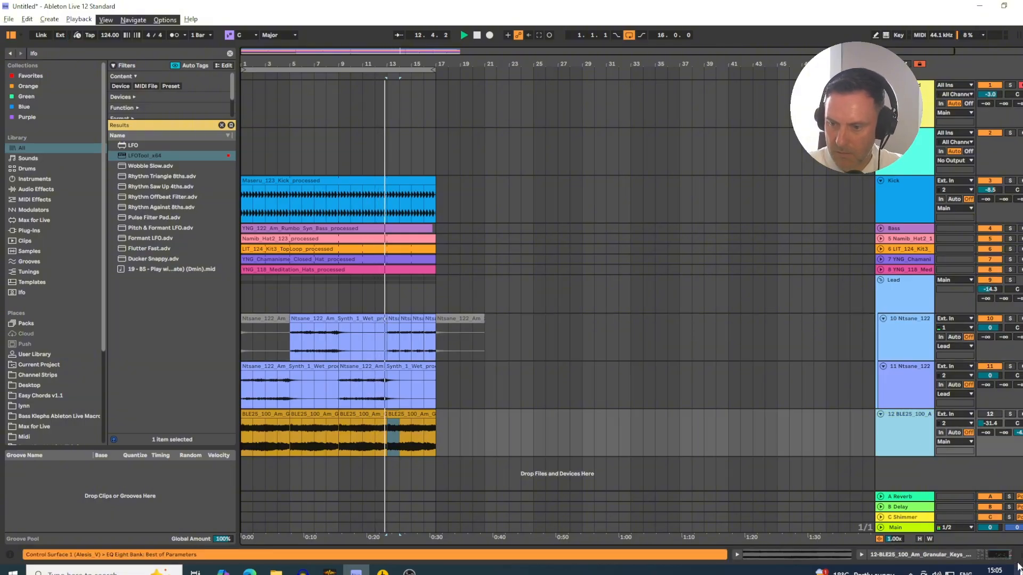
left_click(897, 555)
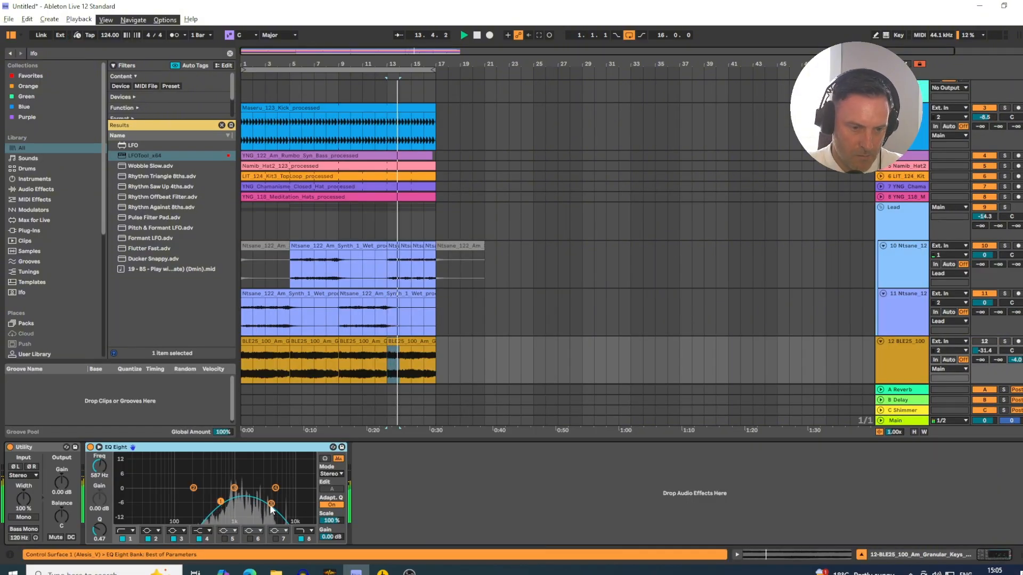
left_click_drag(271, 503, 246, 498)
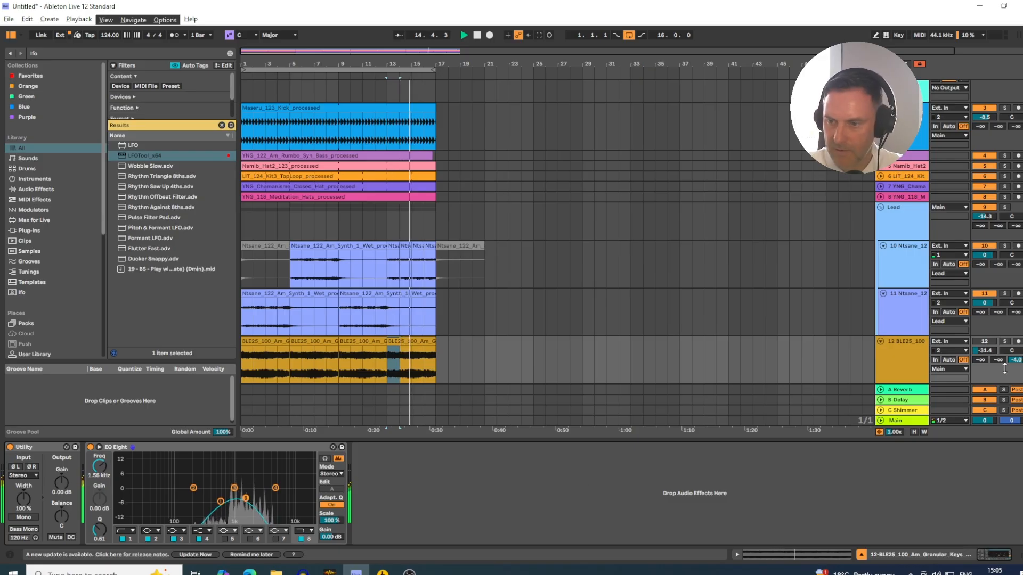
left_click_drag(986, 350, 985, 354)
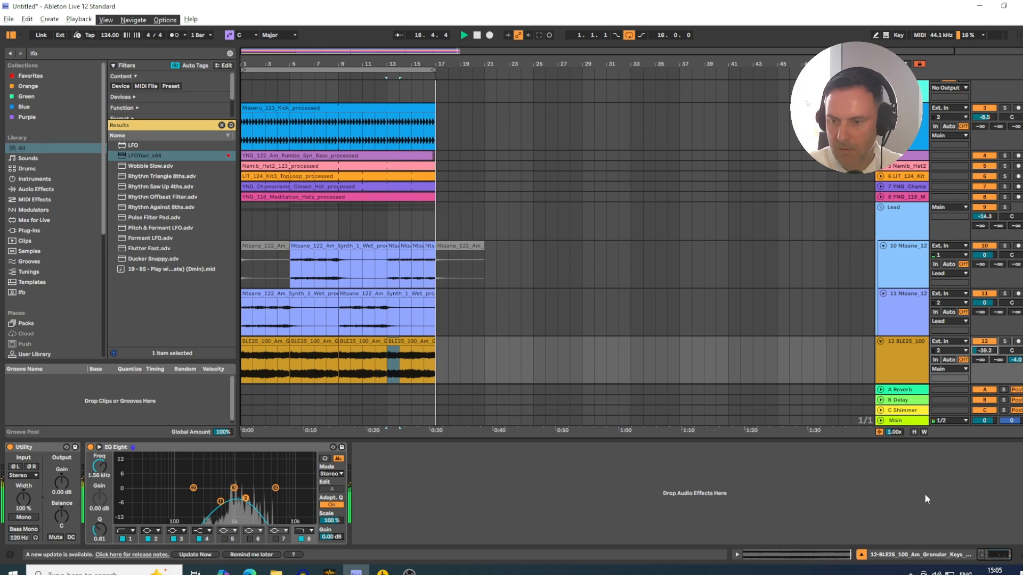
key("ctrl+alt+l")
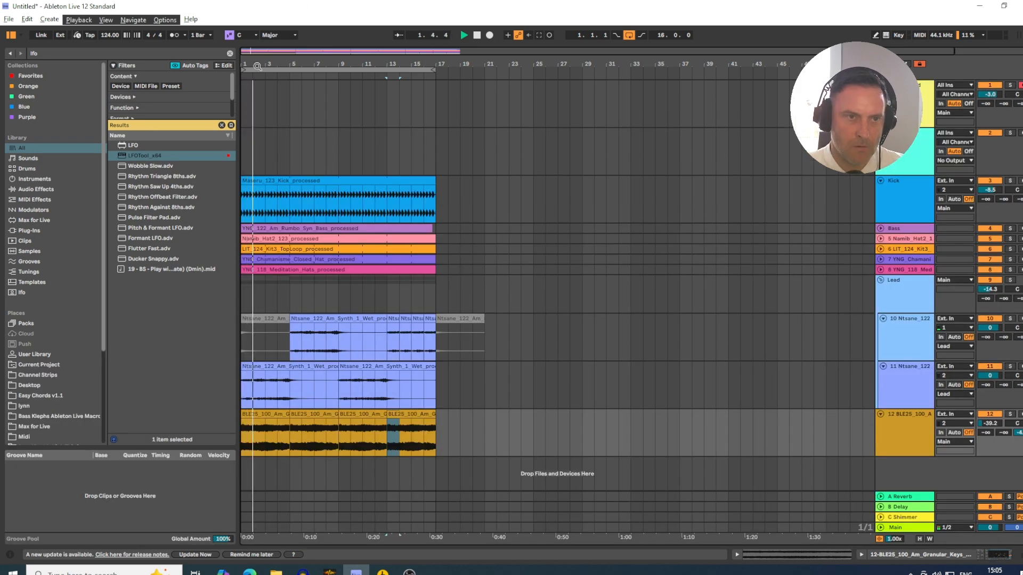
- Open the top loop clip on track 6 and turn off transient looping in its Beats warp settings
left_click_drag(258, 66, 257, 104)
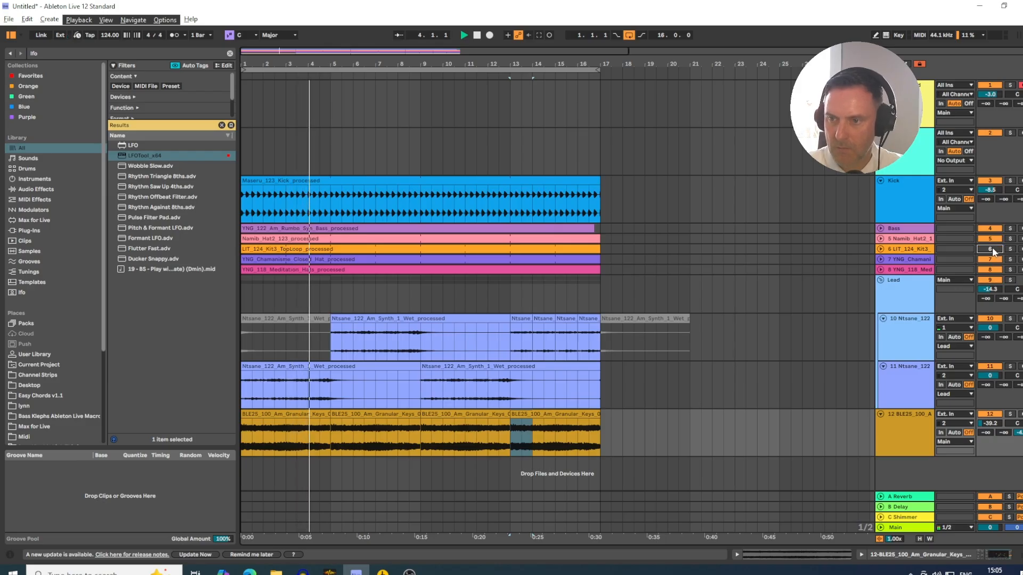
left_click(881, 249)
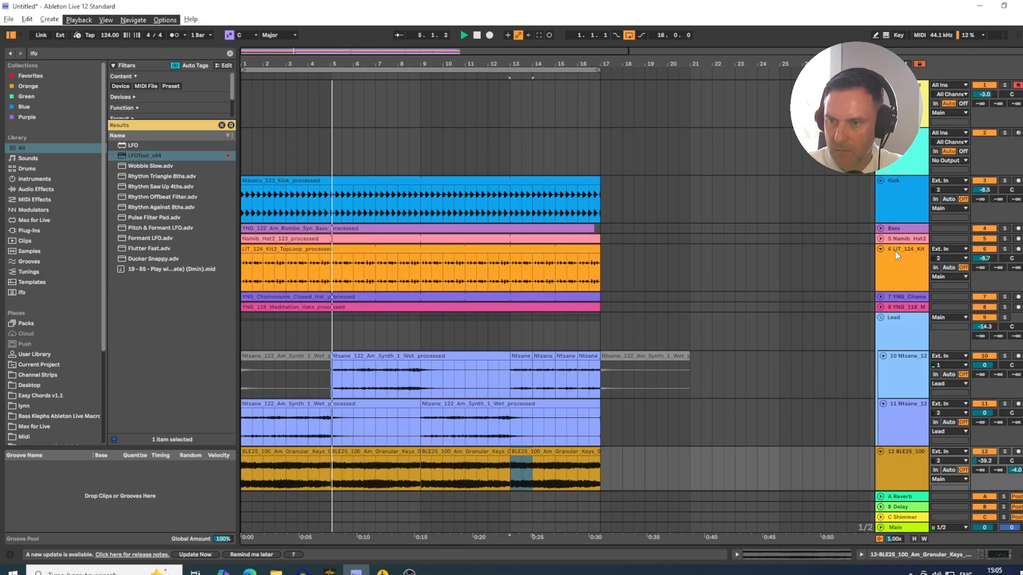
left_click(897, 256)
double_click(286, 249)
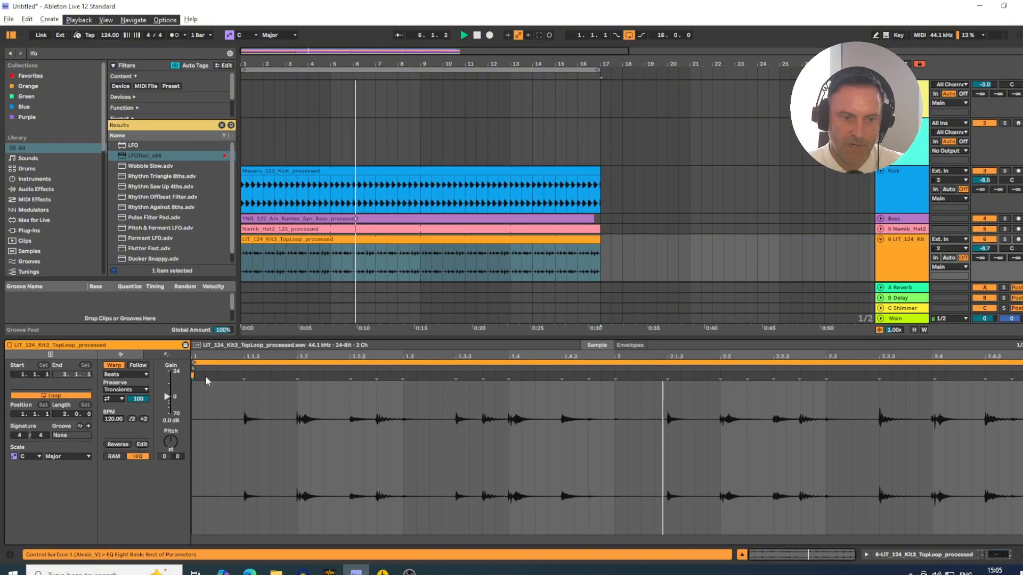
left_click(114, 399)
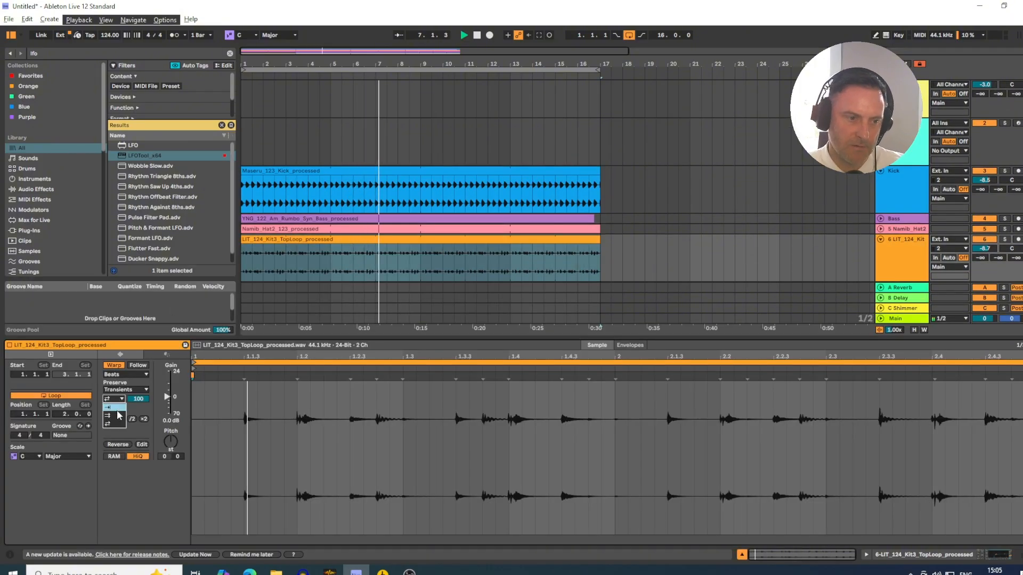
left_click(112, 407)
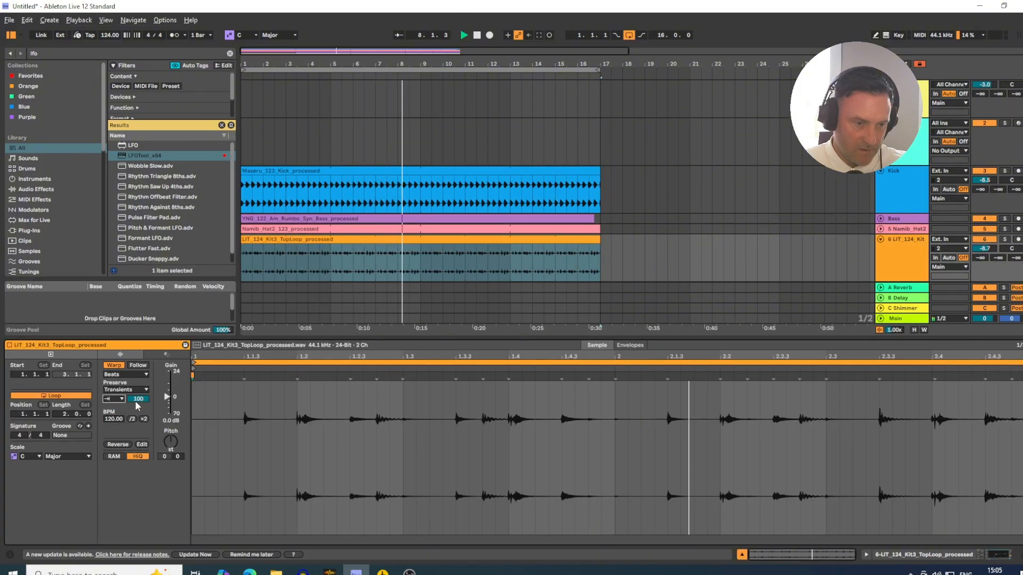
- Shorten the top loop's transient envelope to about 46 while checking it soloed, set track 6 to -7.6 dB, and stop playback
left_click_drag(136, 403, 136, 427)
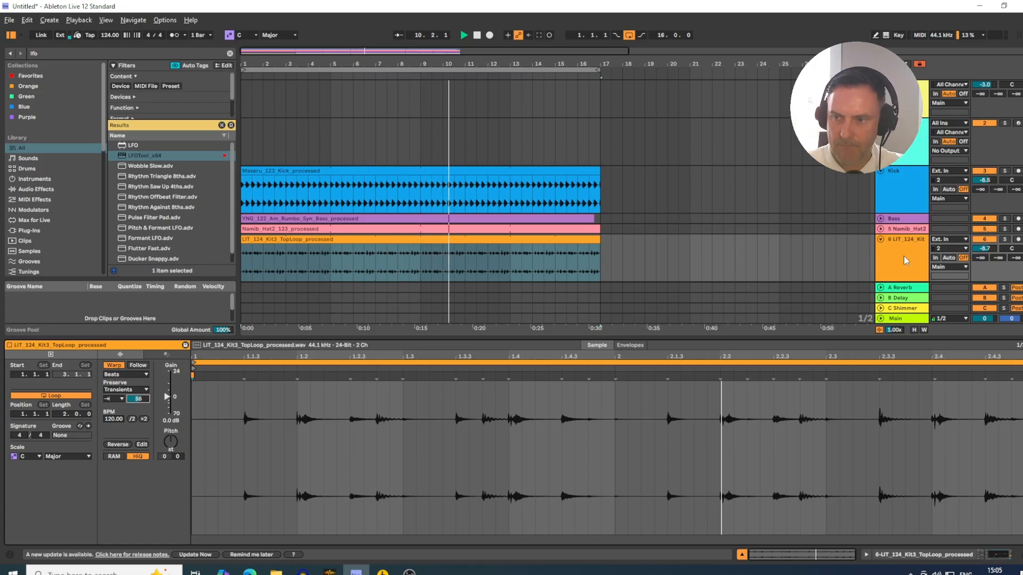
left_click(1005, 240)
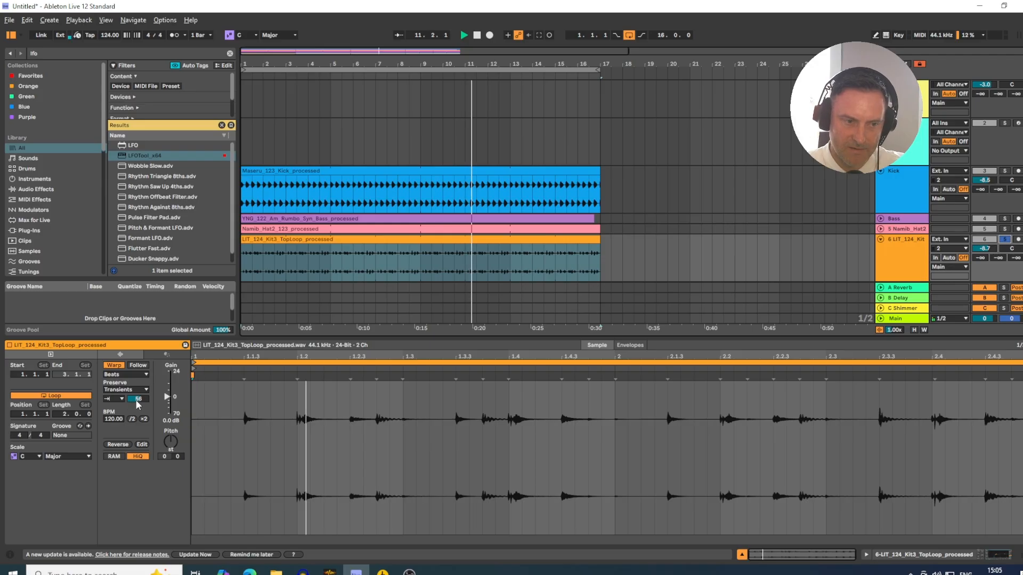
left_click_drag(138, 399, 138, 431)
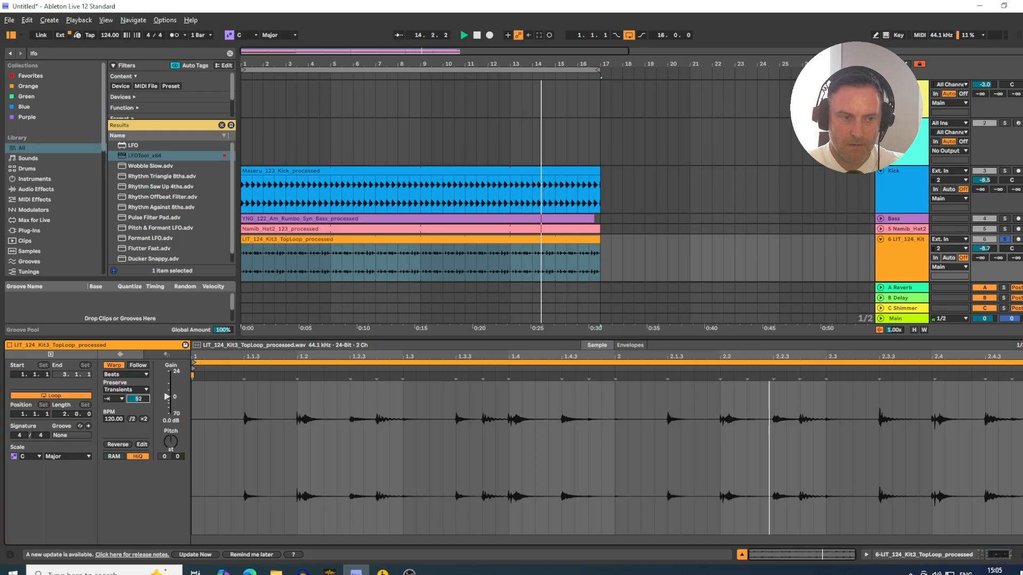
left_click_drag(136, 402, 137, 406)
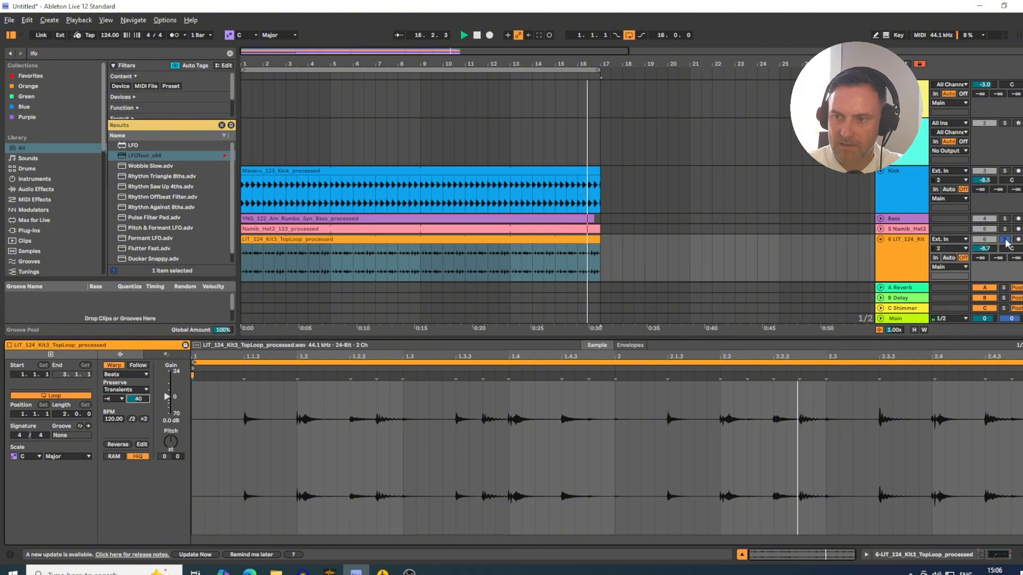
left_click_drag(985, 254, 985, 248)
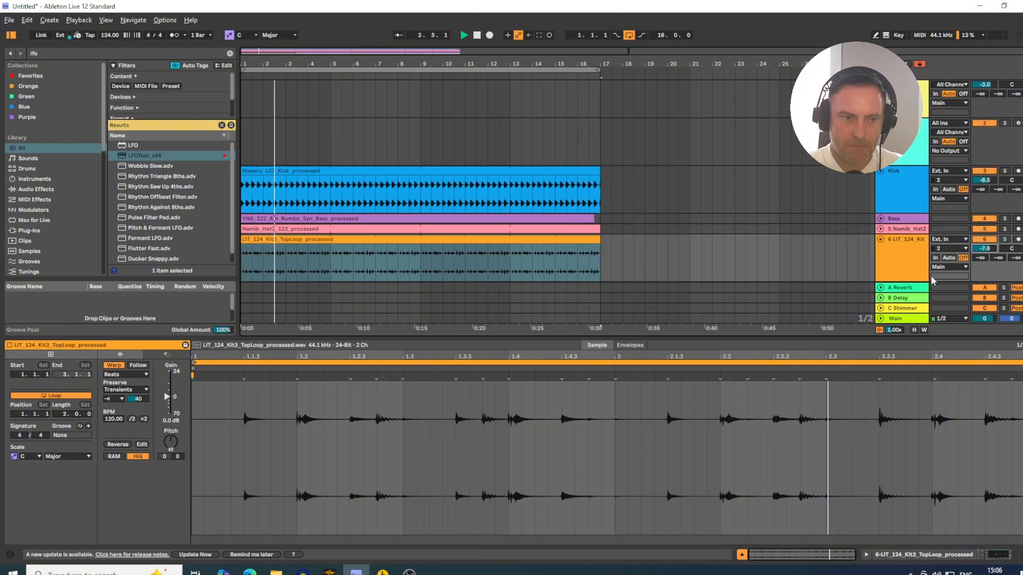
left_click_drag(139, 401, 140, 398)
key("space")
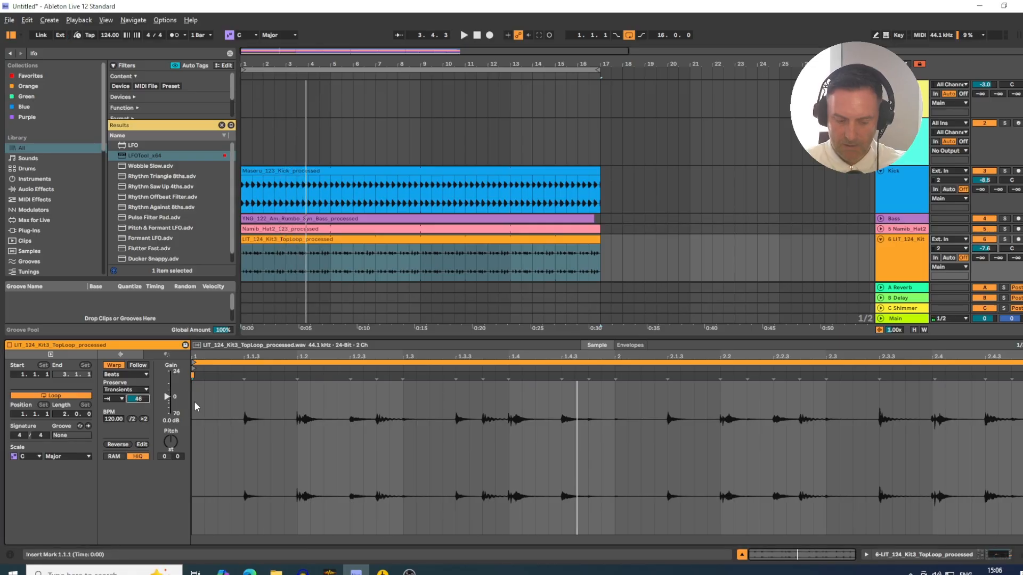
- Close the clip details, fold the Lead group, and switch to Loopcloud to start a new session
left_click(742, 555)
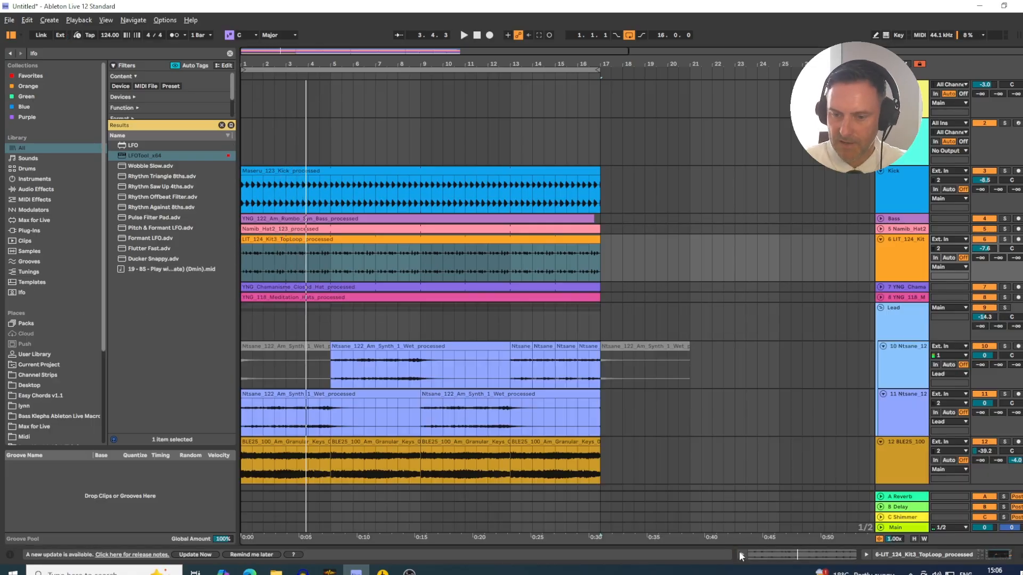
left_click(881, 307)
key("alt+Tab")
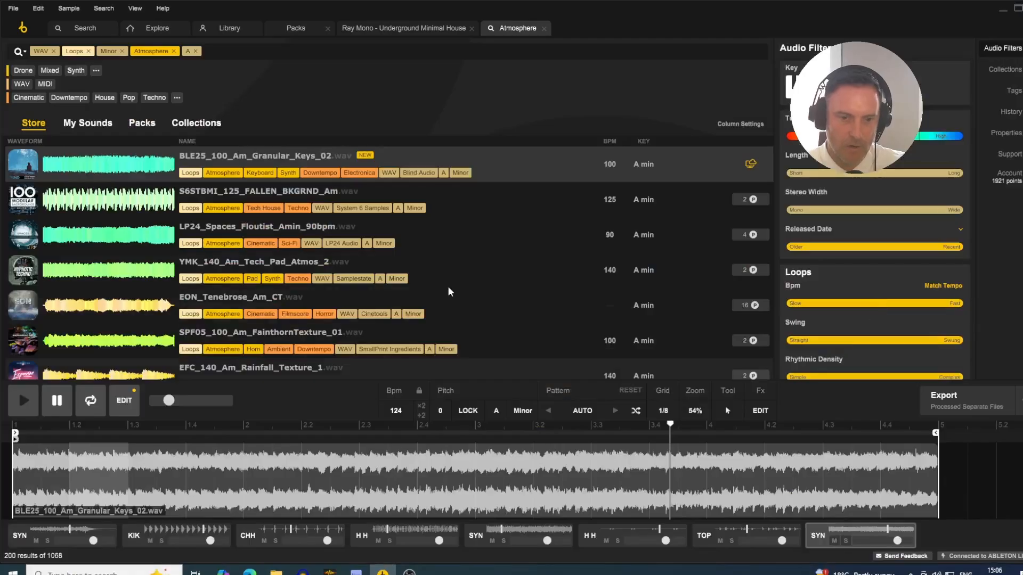
right_click(85, 538)
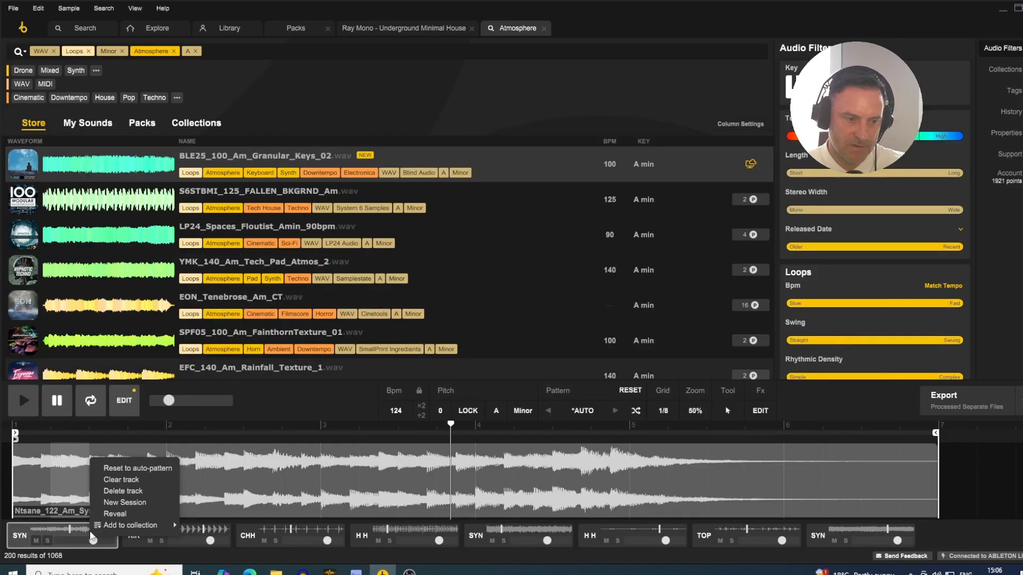
left_click(111, 510)
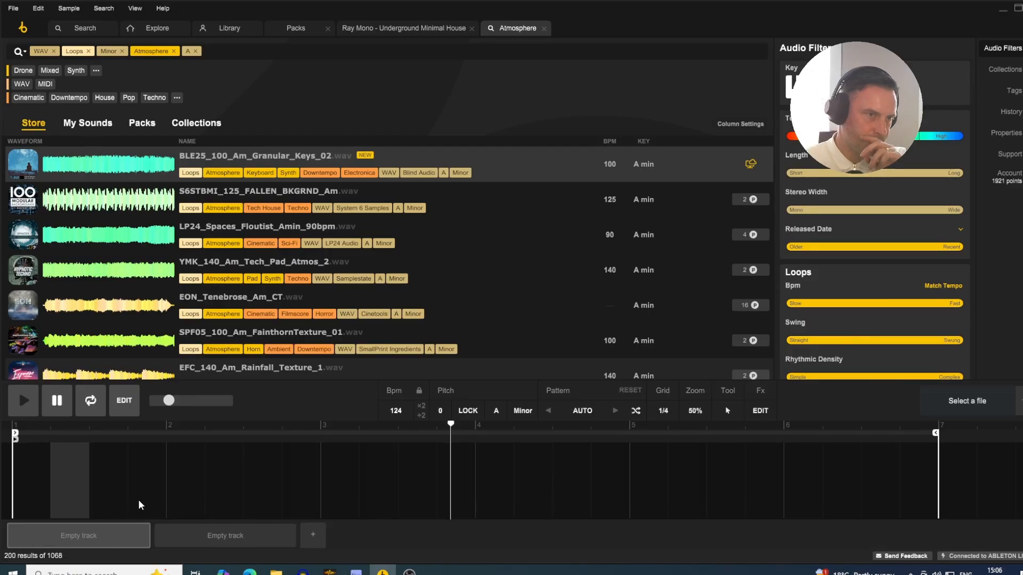
- Switch to Ableton Live and fold the top loop track 6 and the Granular Keys track 12
key("alt+Tab")
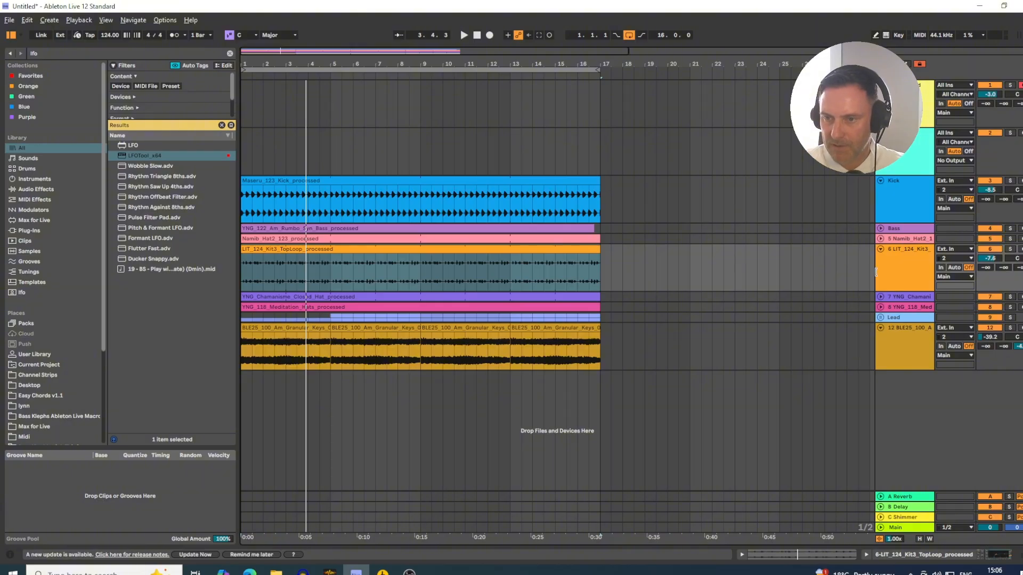
left_click(880, 249)
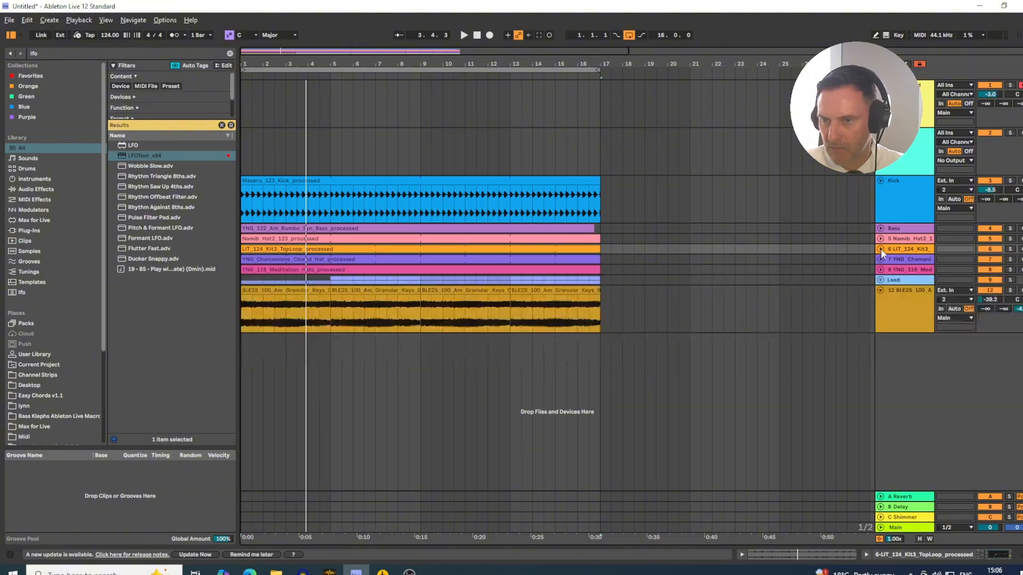
left_click(881, 291)
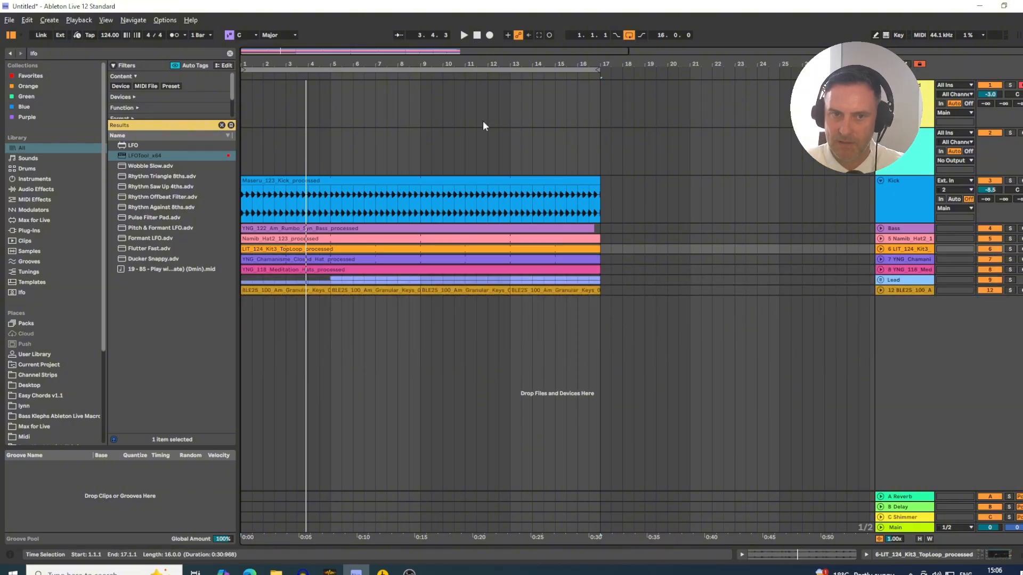
left_click_drag(385, 61, 385, 51)
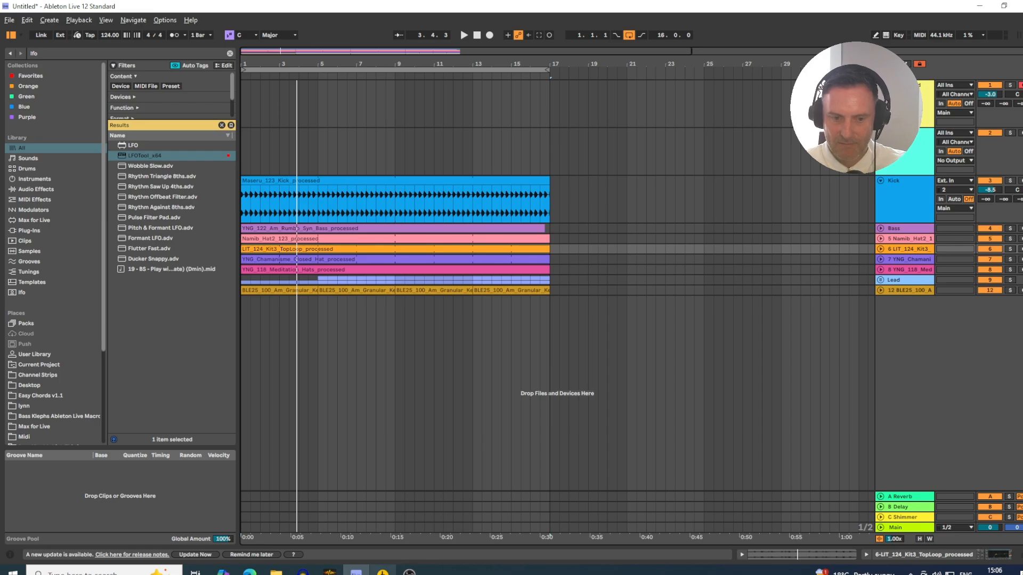
- Switch back to Loopcloud and remove the Atmosphere tag from the loop search filters
left_click(382, 571)
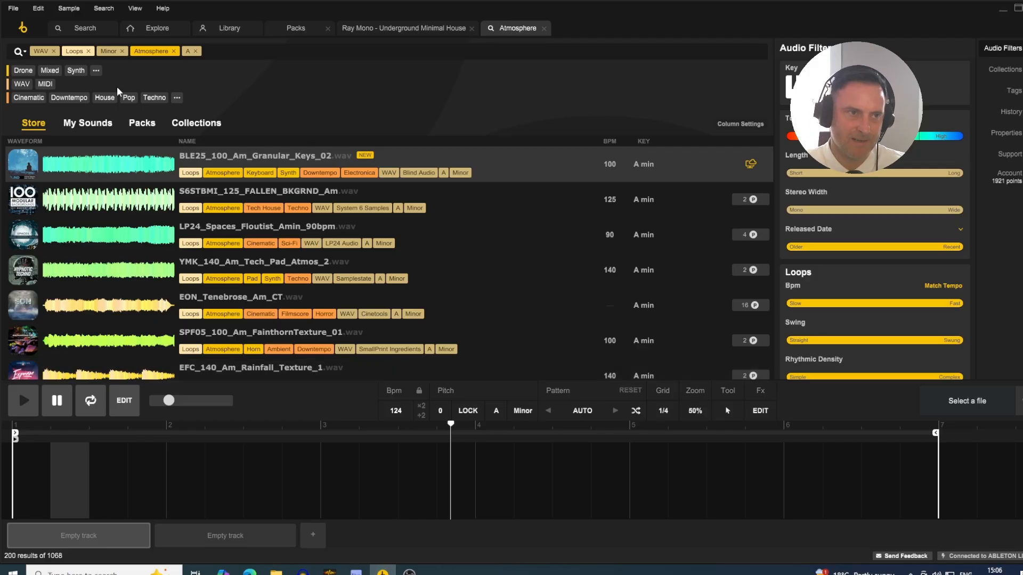
left_click(174, 51)
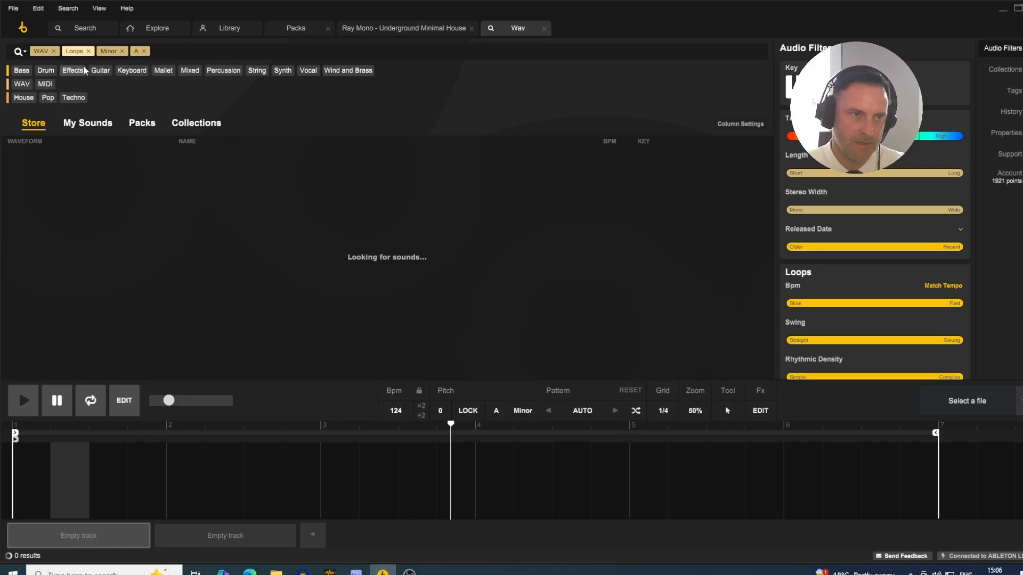
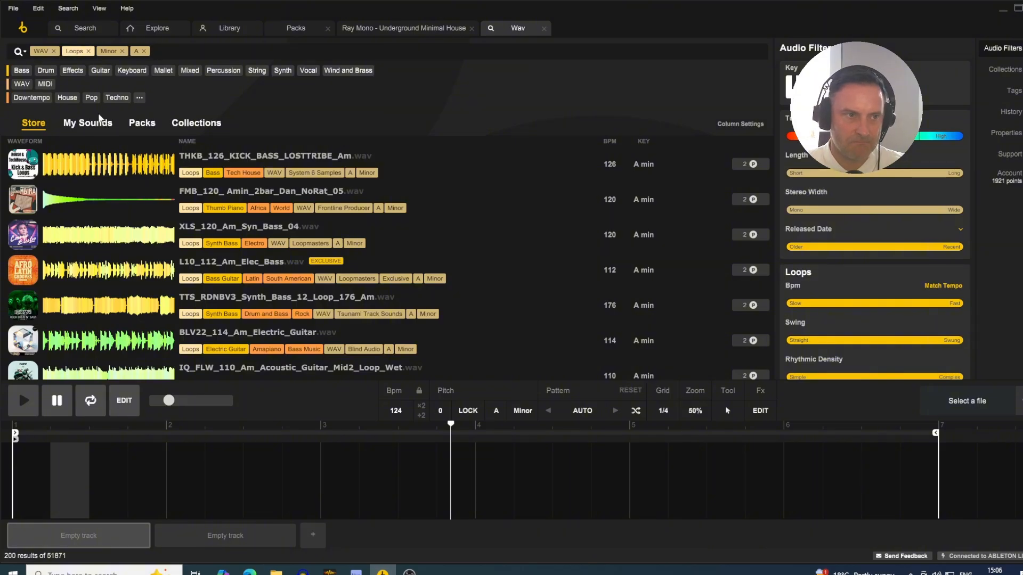
- Filter the A minor loops by House and audition from US_RD3_Bass_124_Tree_Am down to YDF_122_Am_Synth_Arp_Twinkle
left_click(68, 98)
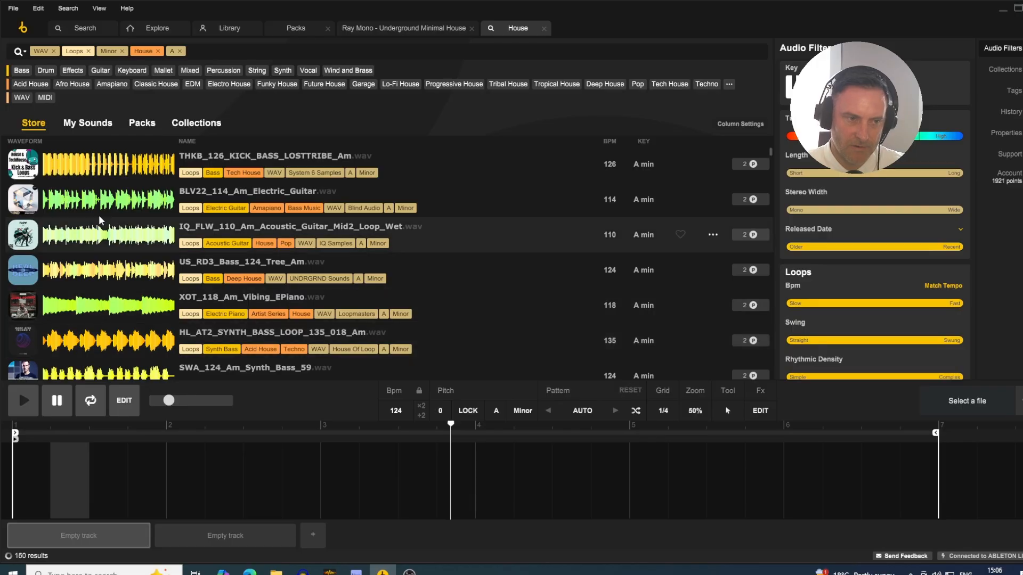
left_click(103, 268)
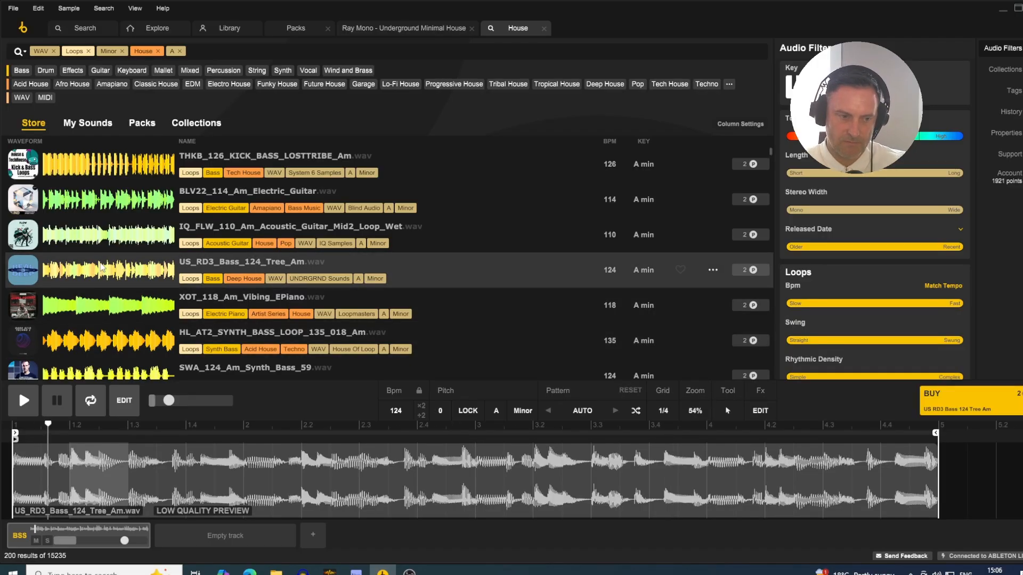
key("Down")
key("Down")
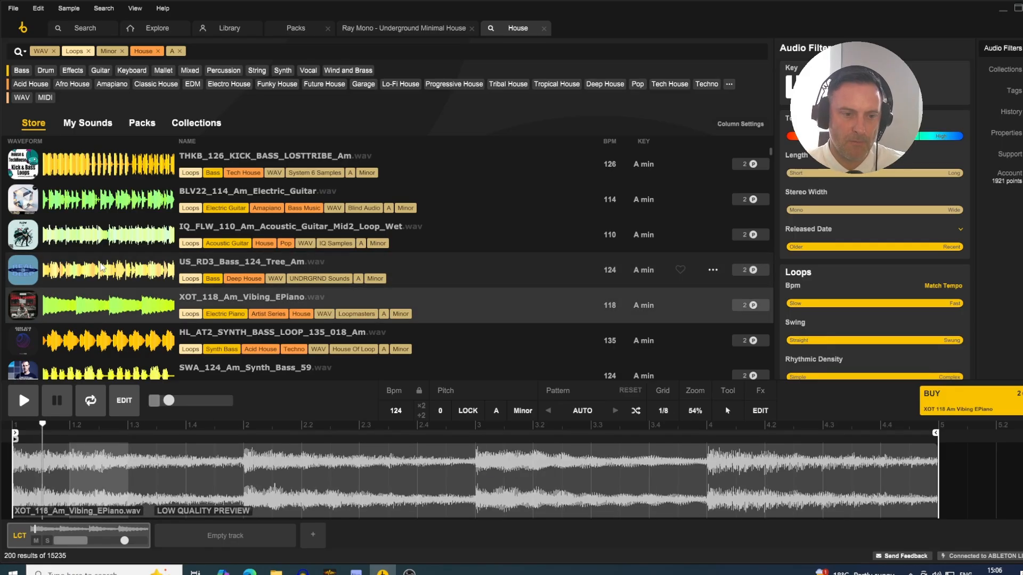
key("Down")
key("Down")
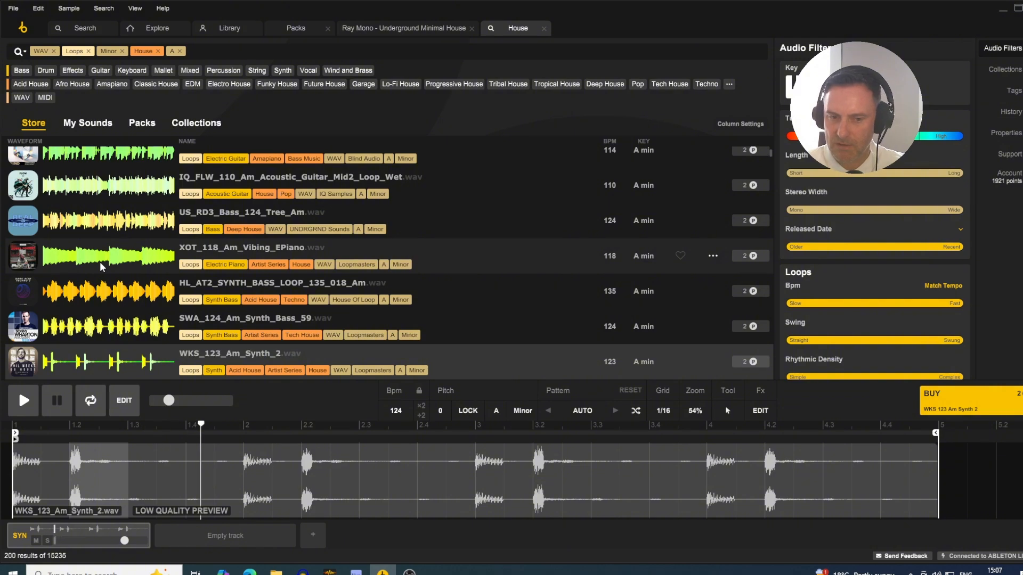
key("Down")
key("Down")
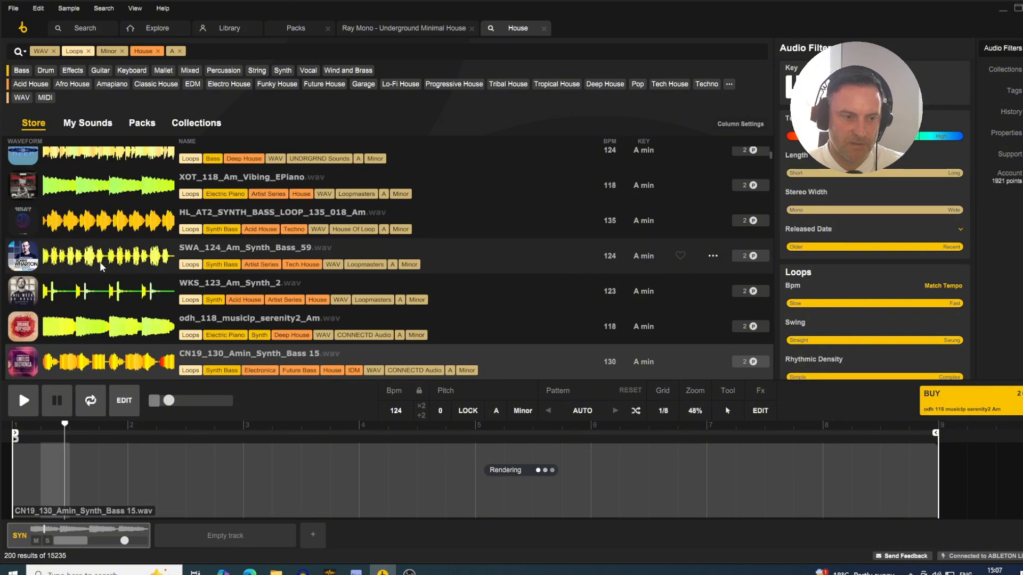
key("Down")
key("Down")
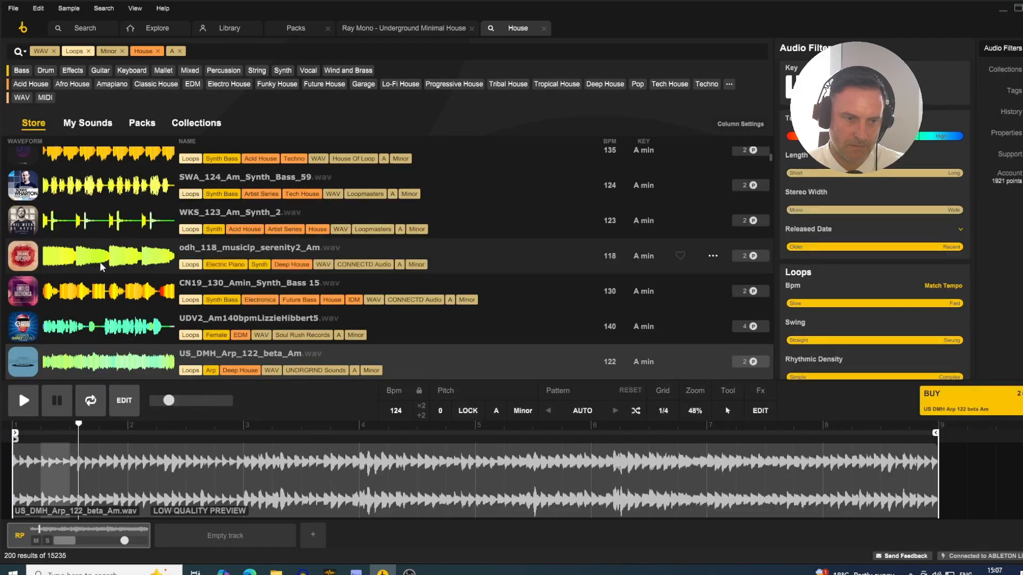
key("Down")
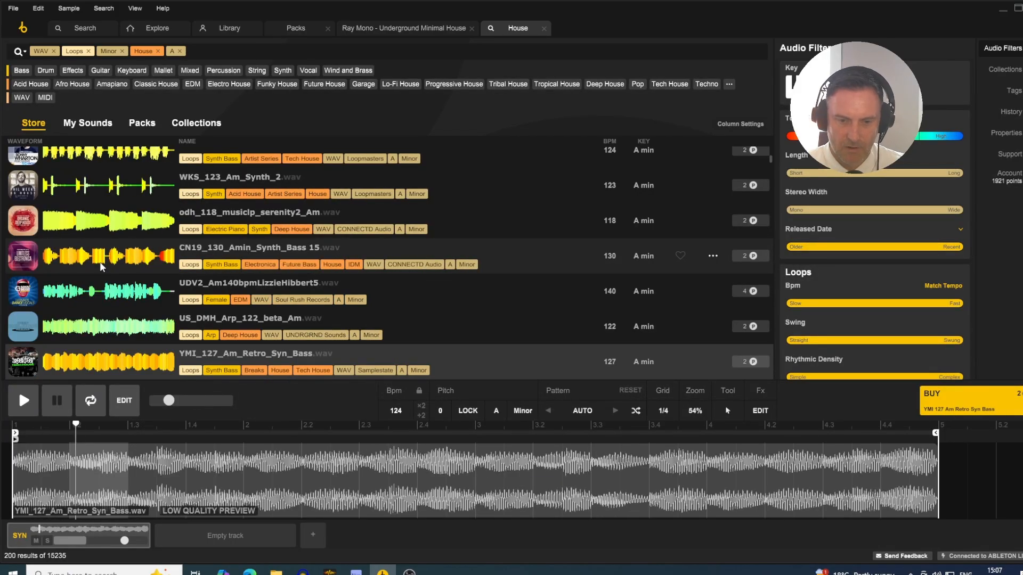
key("Down")
key("Down")
key("Down")
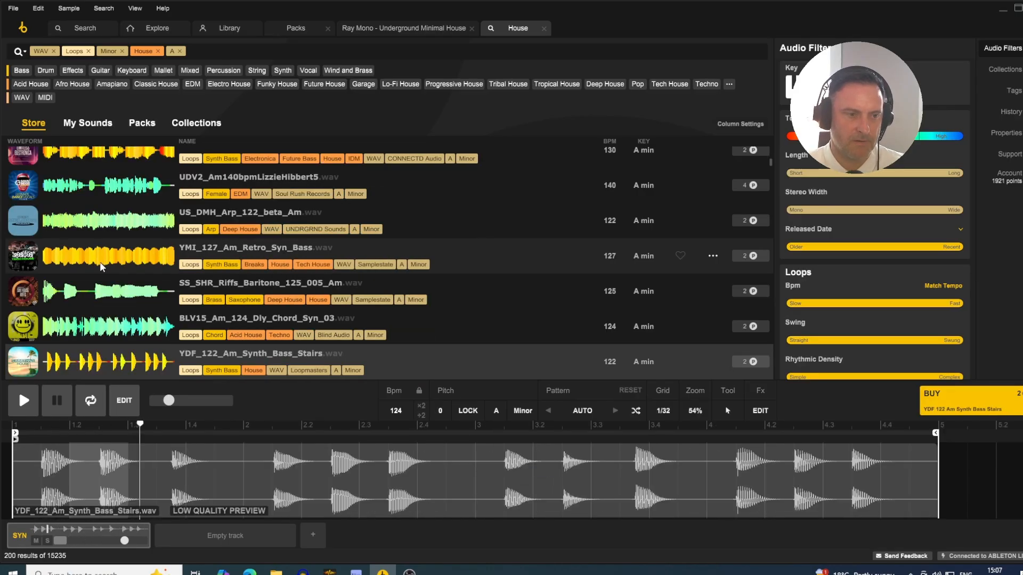
key("Down")
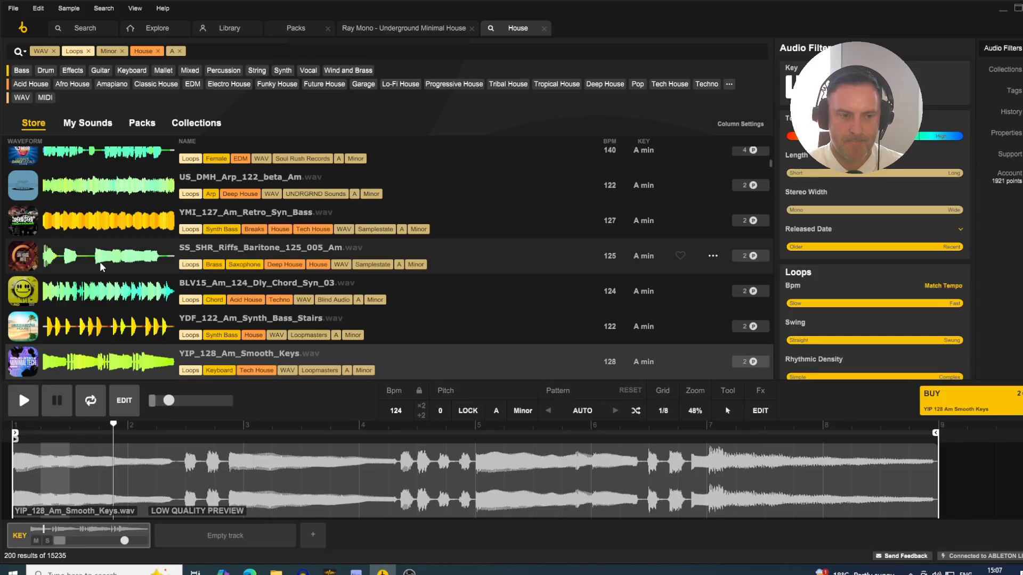
key("Down")
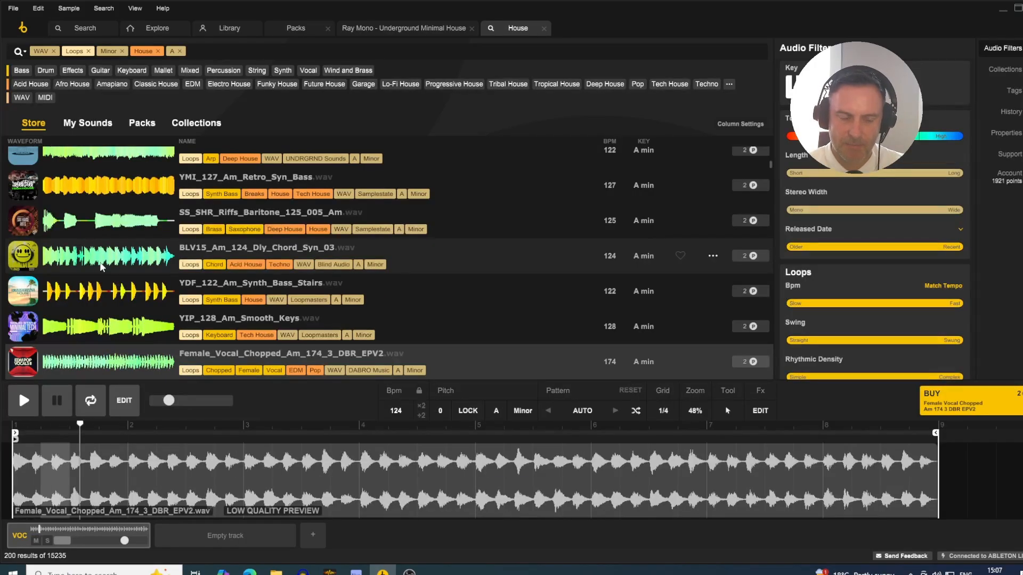
key("Down")
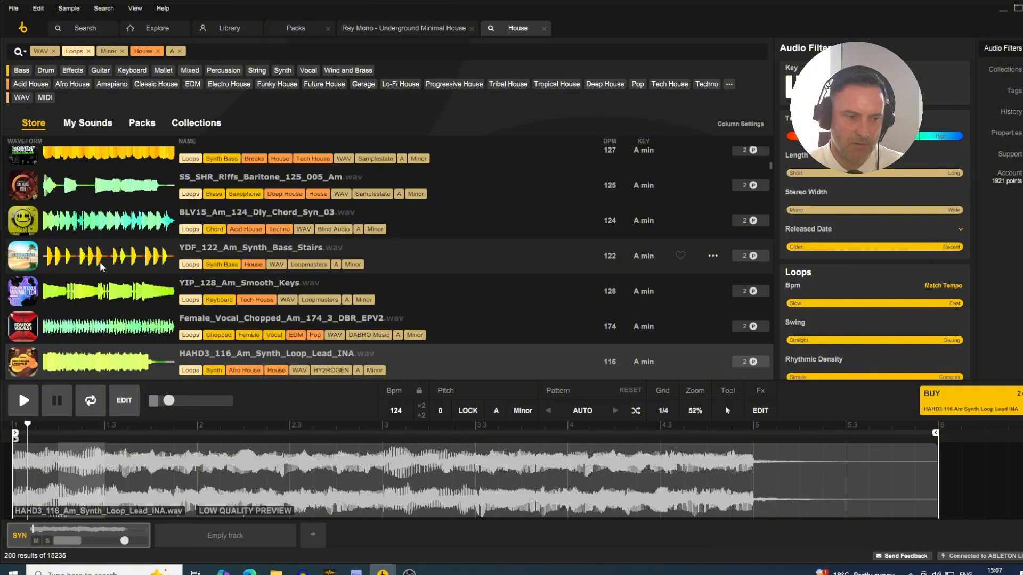
key("Down")
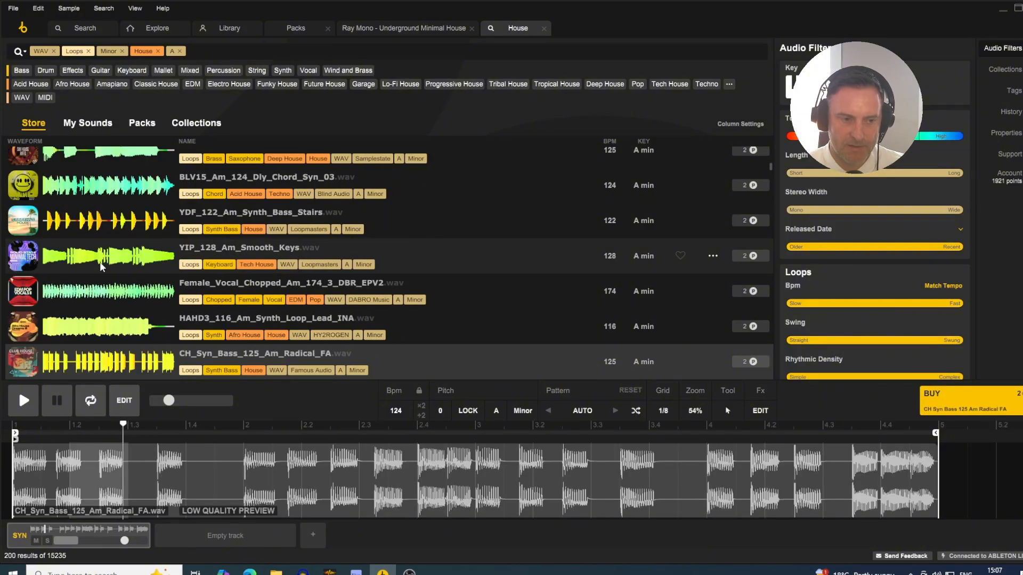
key("Down")
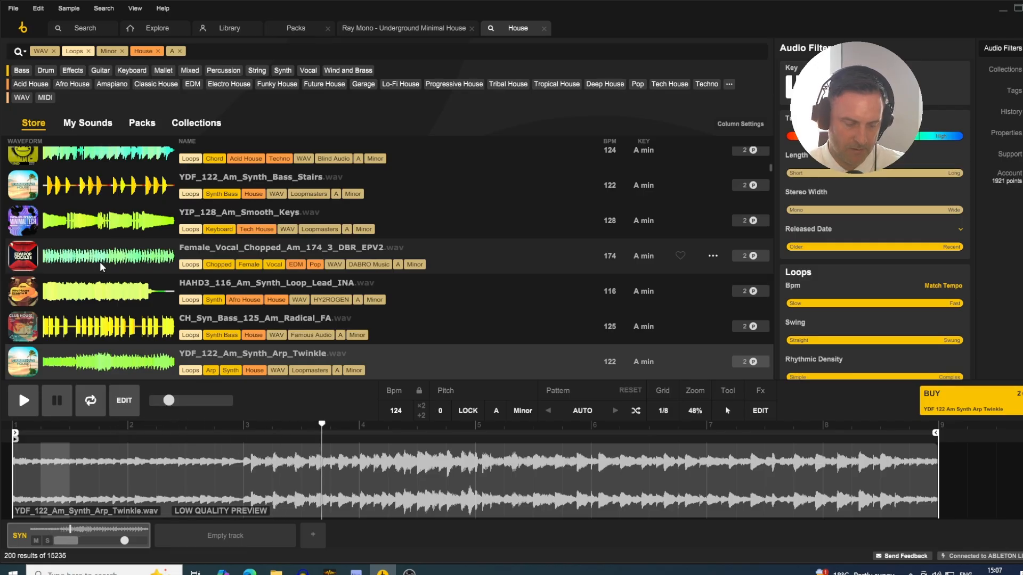
- Solo the Bass and Loopcloud tracks in Ableton Live to hear the arp against the bass, and stop playback from Loopcloud
key("alt+Tab")
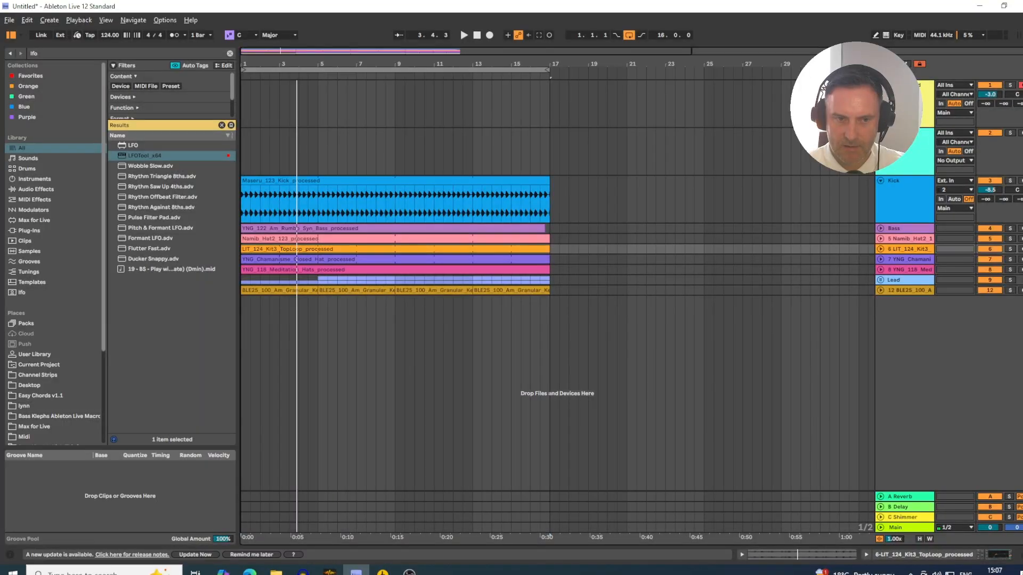
left_click(1009, 228)
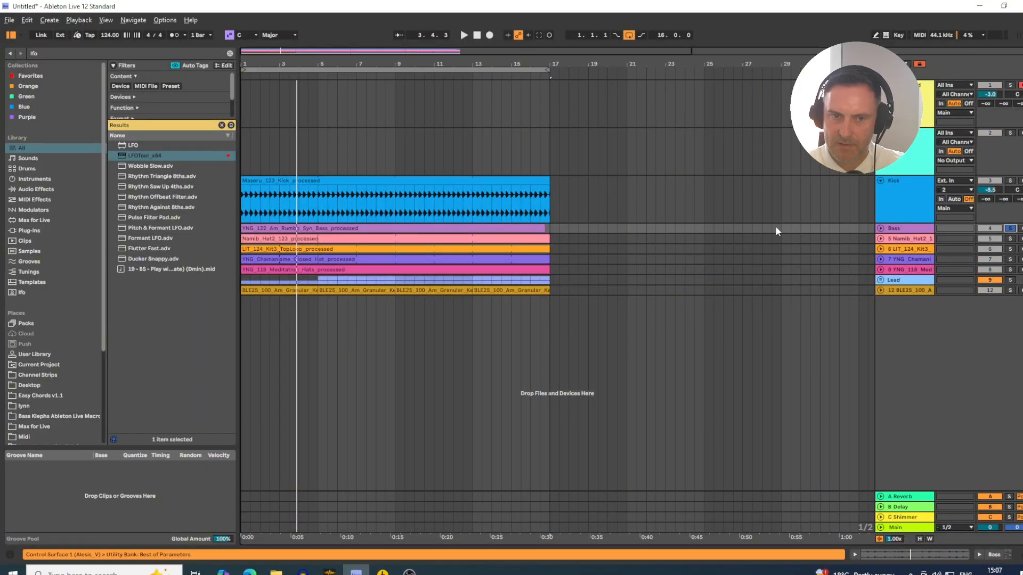
left_click(1011, 86)
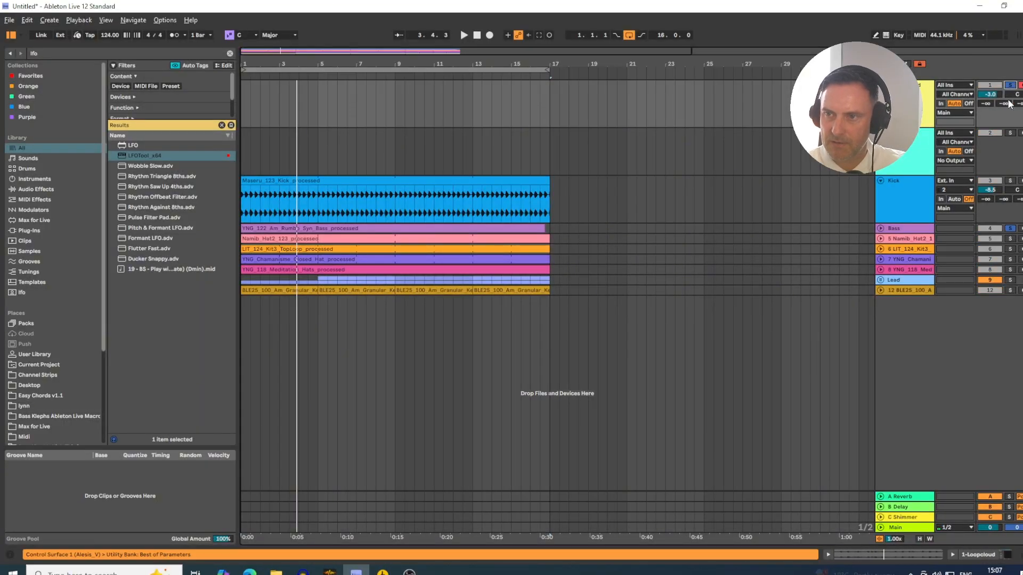
key("alt+Tab")
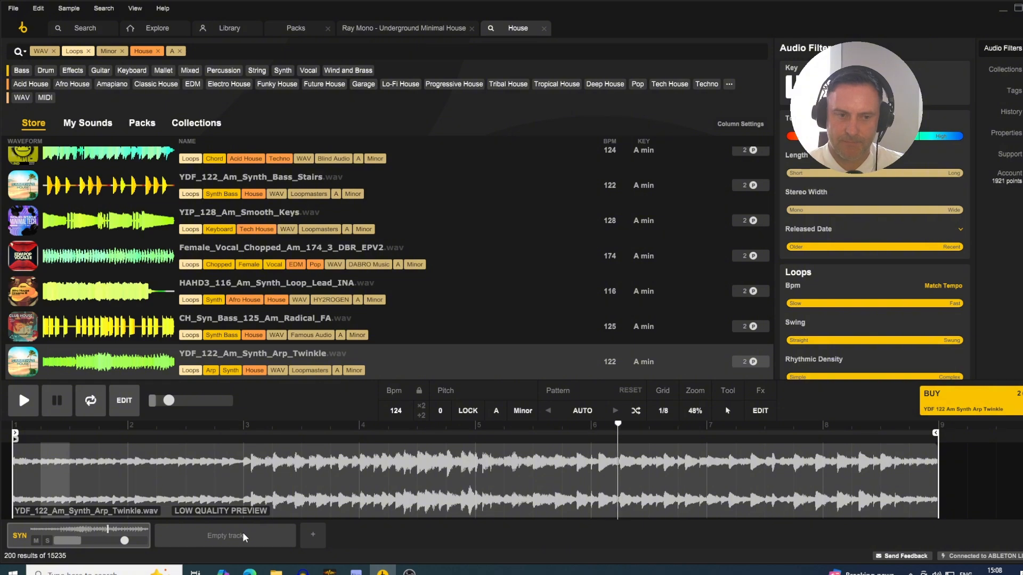
key("space")
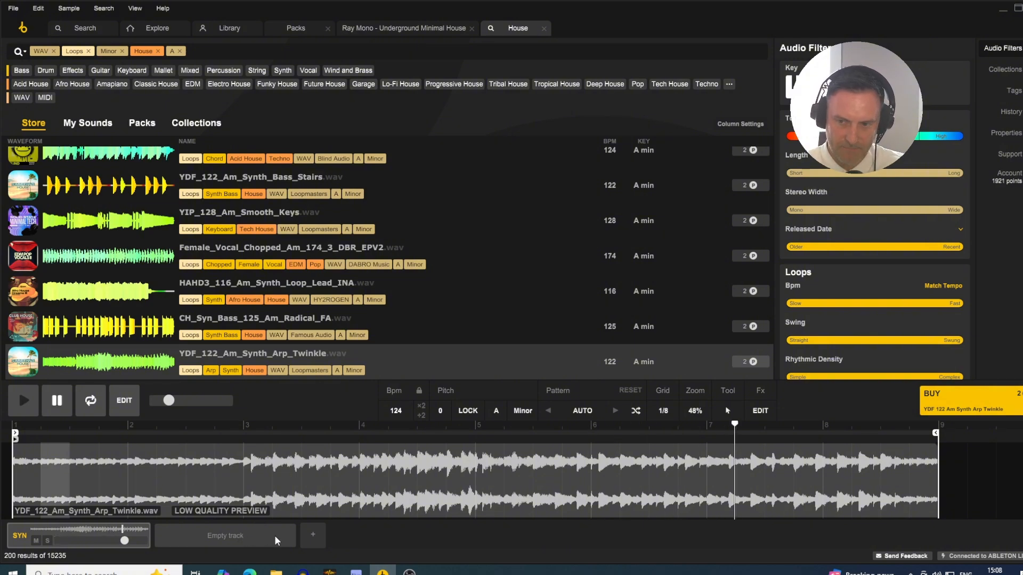
- Switch to Ableton Live, clear the track solos, restart playback of the full arrangement, and return to Loopcloud
key("alt+Tab")
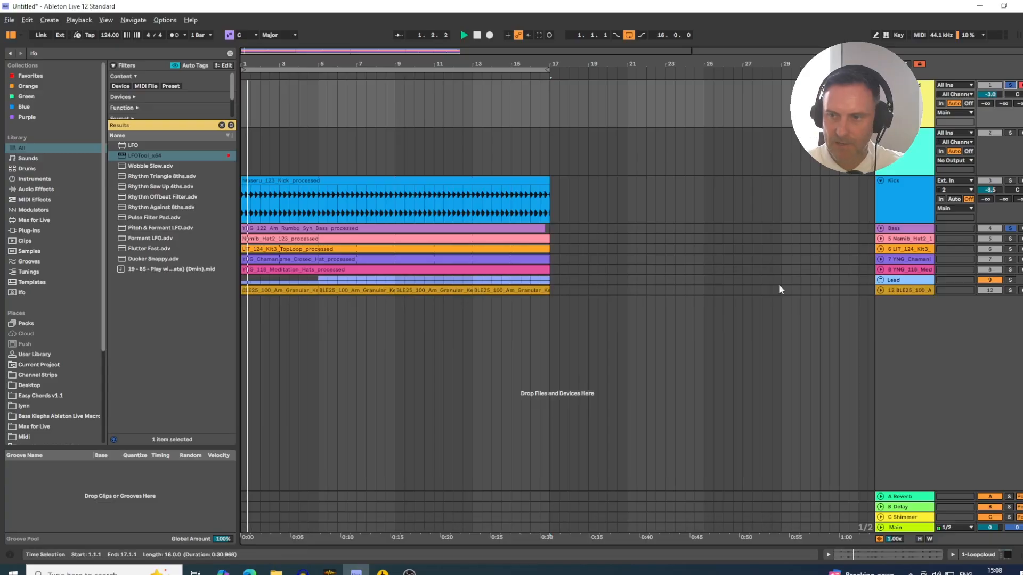
key("space")
left_click(1010, 86)
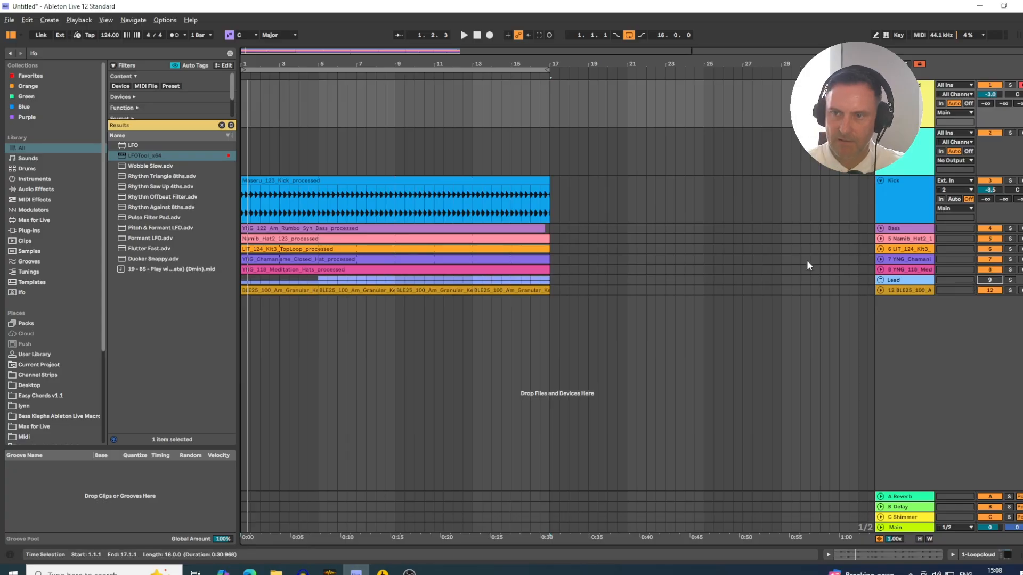
key("space")
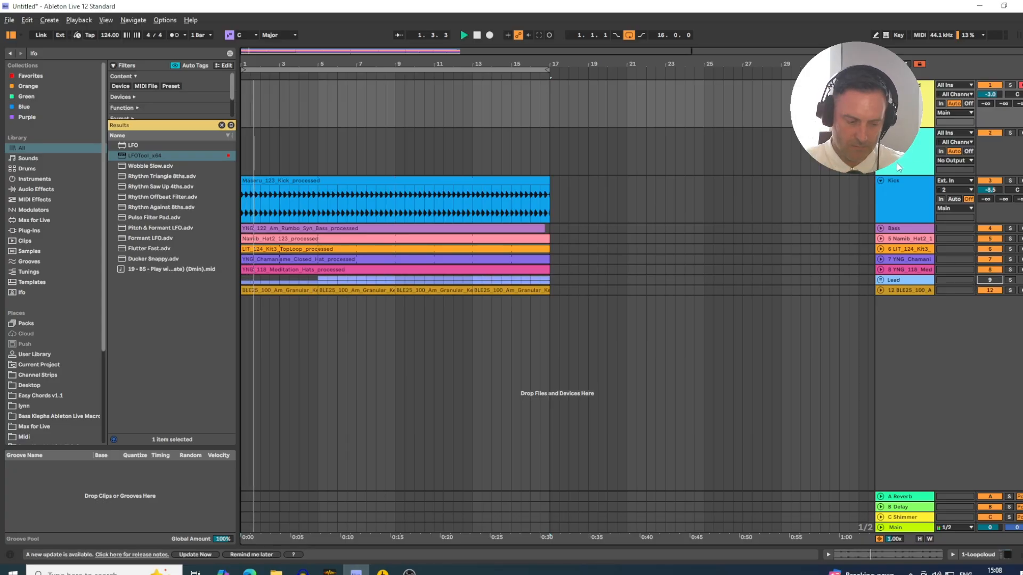
key("alt+Tab")
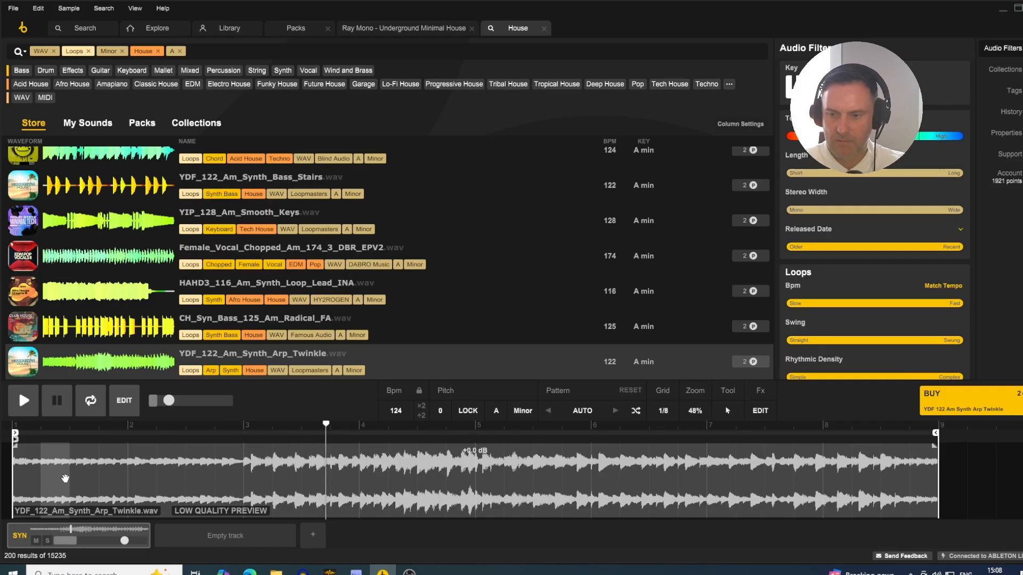
- Show the Session mixer in Ableton Live, raise the Loopcloud track to -1.1 dB, and switch back to Loopcloud
key("alt+Tab")
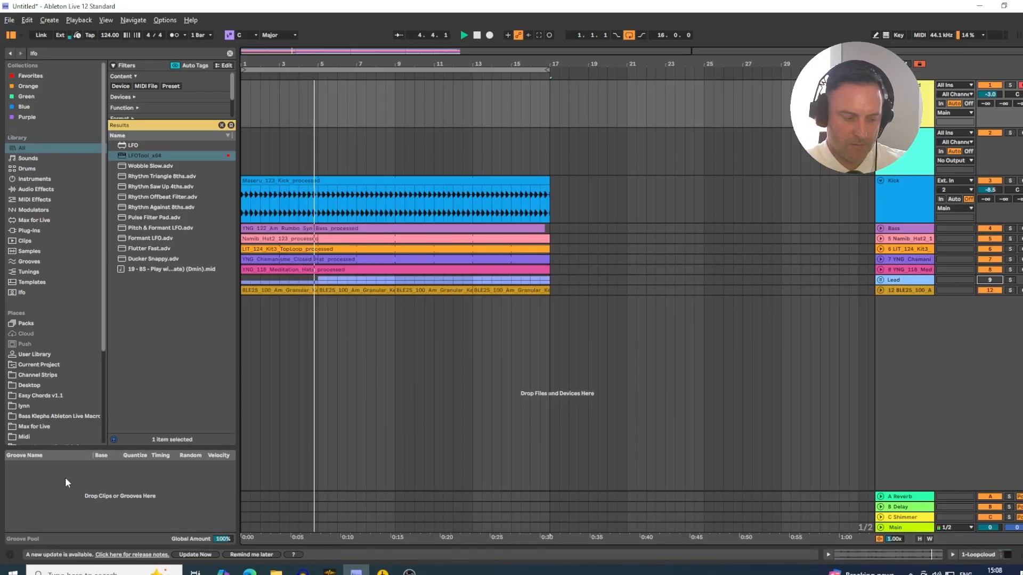
key("Tab")
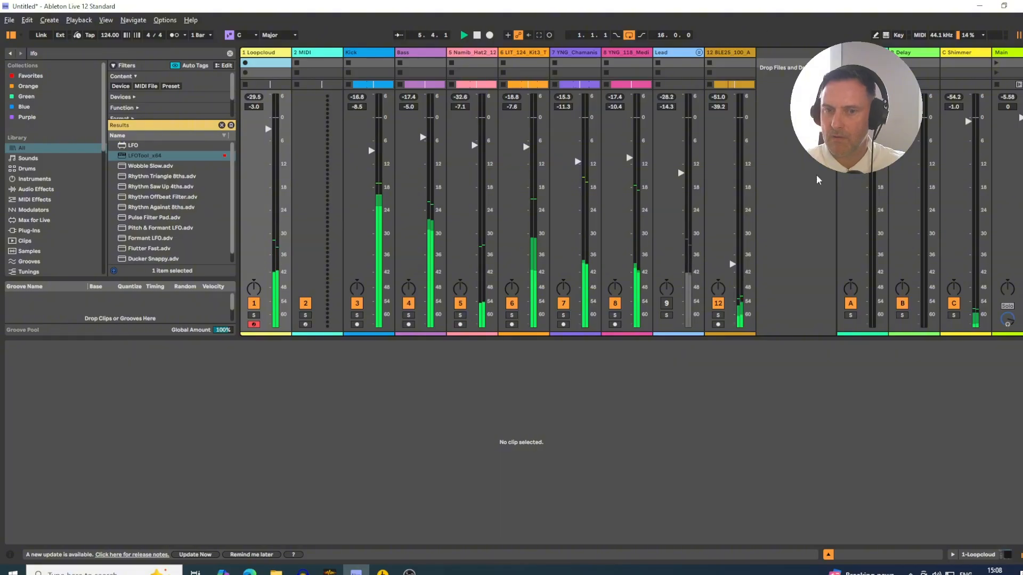
left_click_drag(268, 129, 268, 121)
key("alt+Tab")
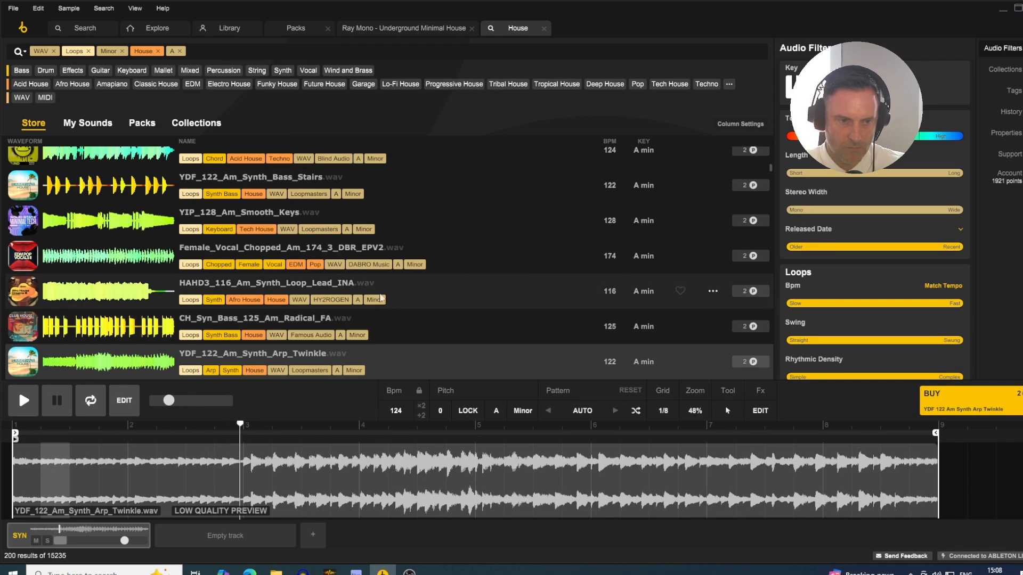
- Browse further House loop results, select the empty second Loopcloud track, and check the mixer in Ableton Live
scroll(377, 240, "down", 5)
scroll(455, 219, "up", 3)
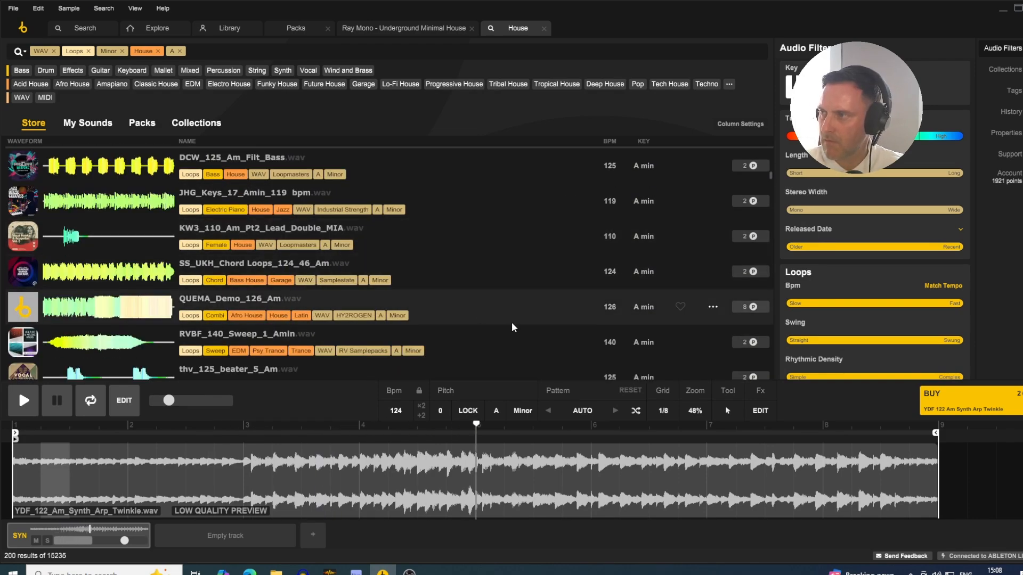
scroll(515, 312, "down", 10)
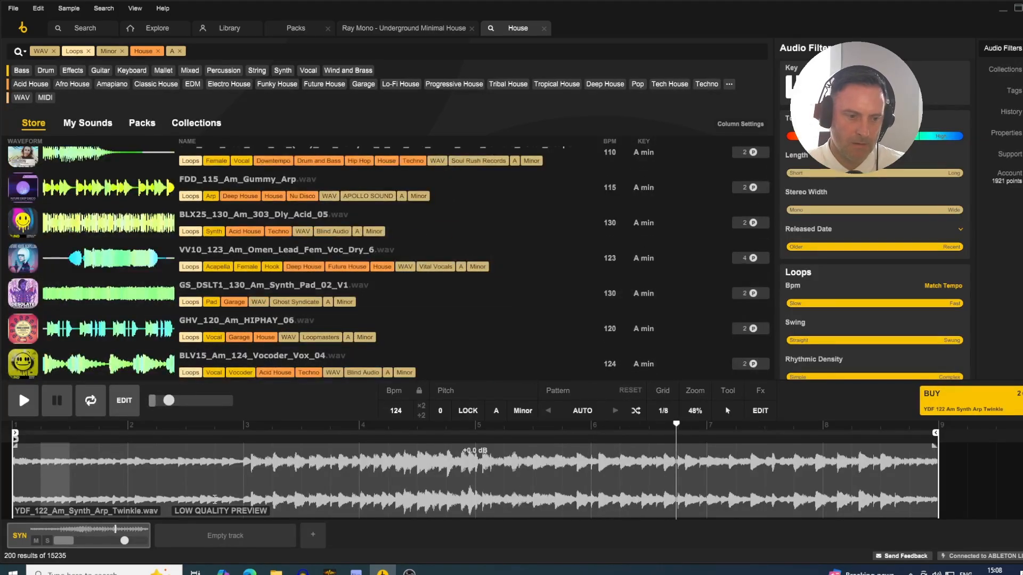
left_click(220, 533)
key("alt+Tab")
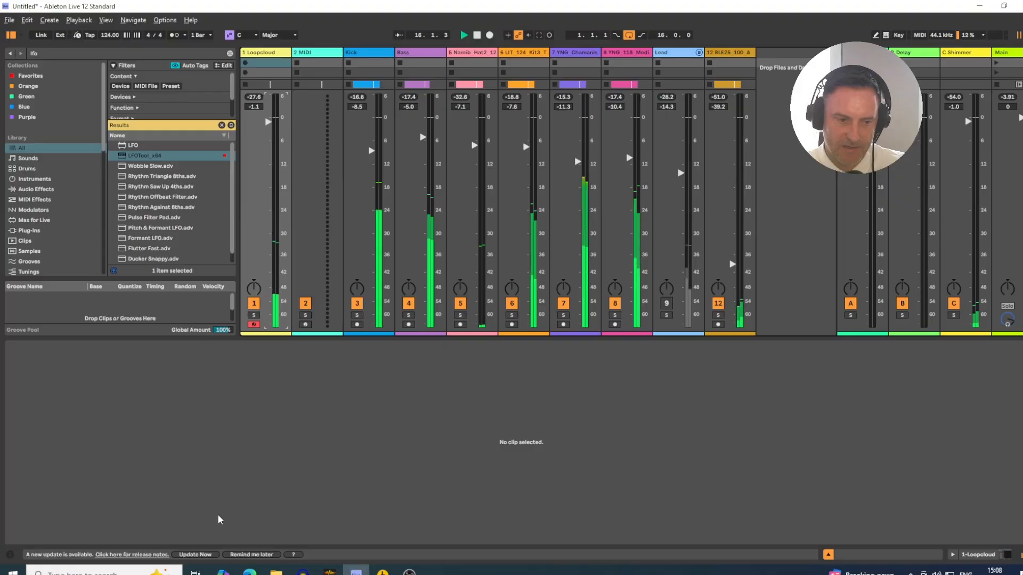
key("alt+Tab")
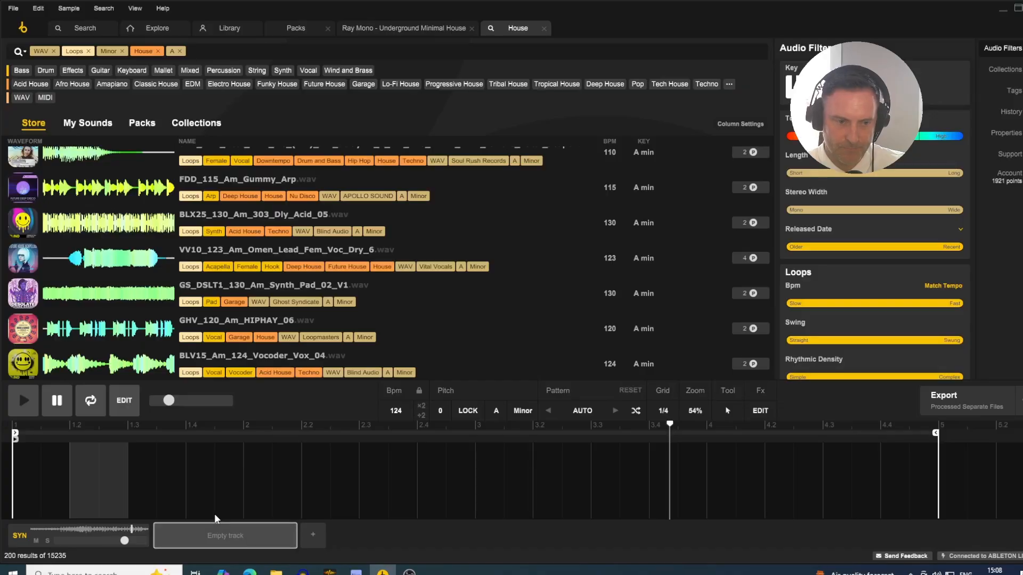
key("alt+Tab")
key("alt+Tab")
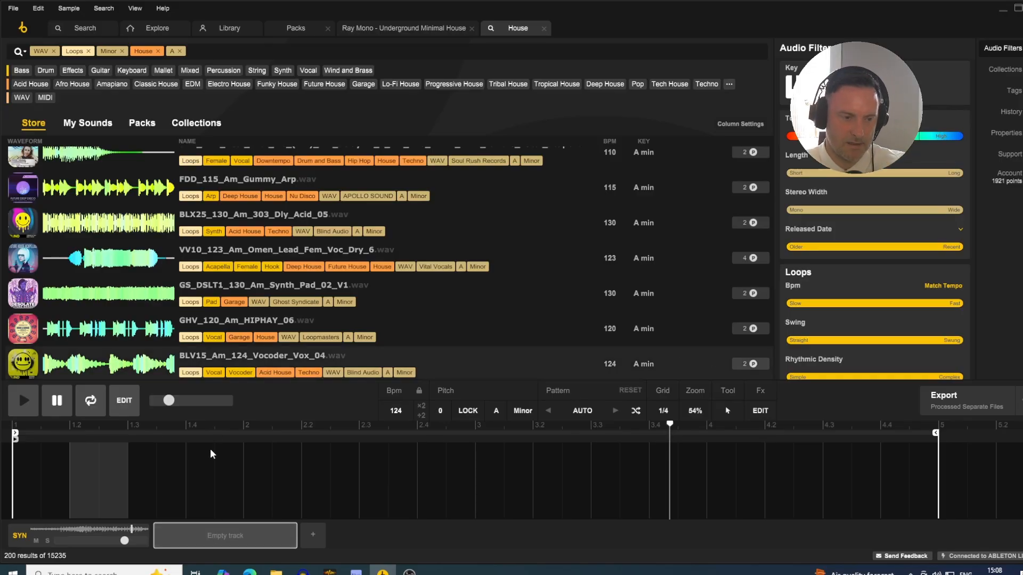
- Audition the House loops one by one on the second Loopcloud track, from BLV15_Am_124_Vocoder_Vox_04 to BLV15_Am_124_Torn_303_Syn_Bass_03
left_click(271, 354)
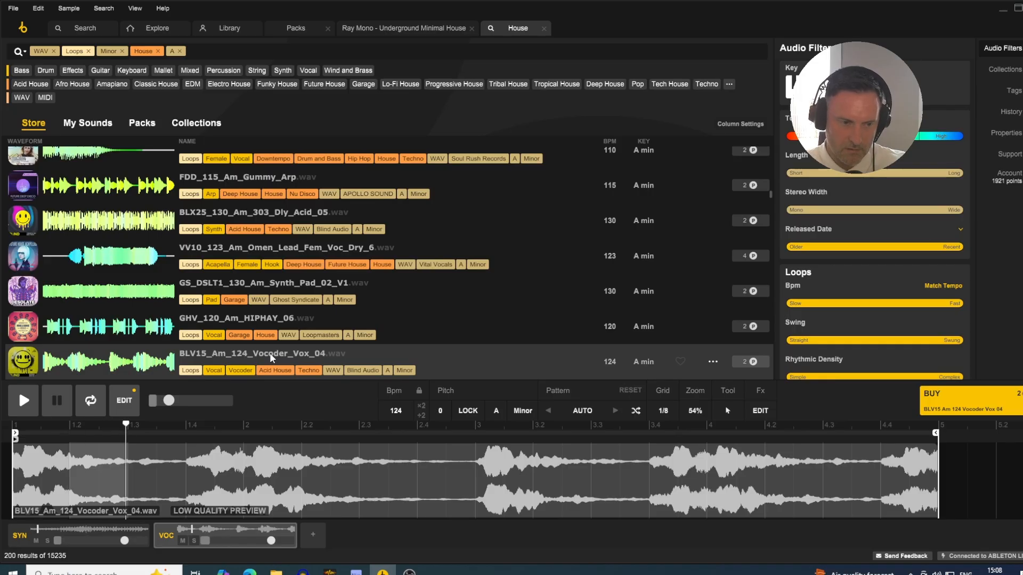
key("Down")
key("Down")
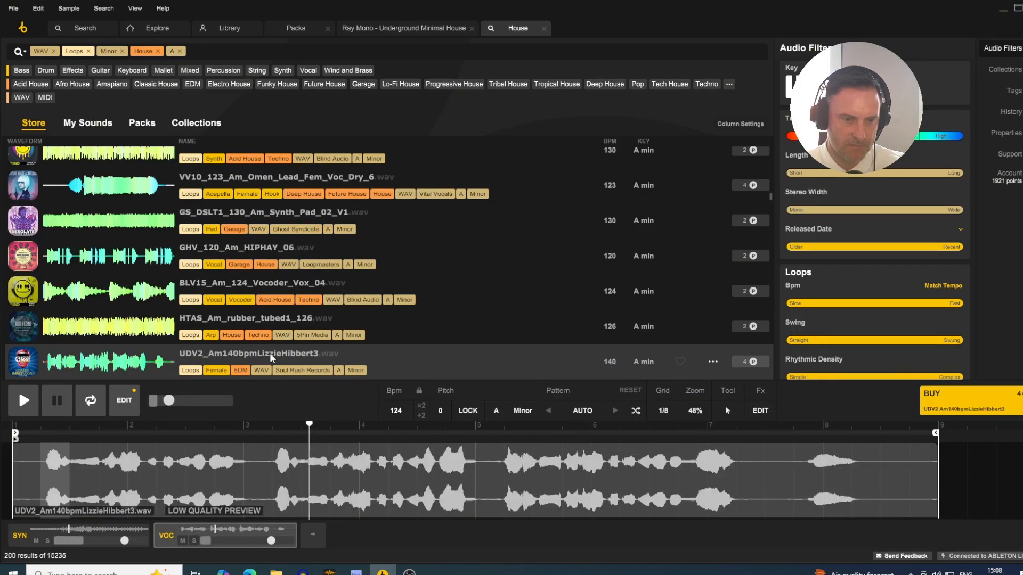
key("Down")
key("Down")
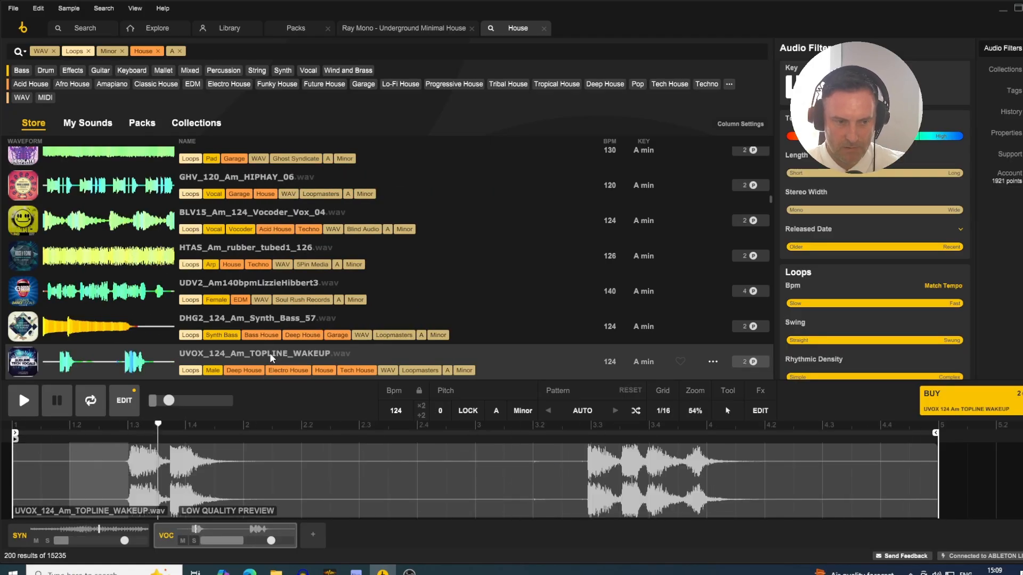
key("Down")
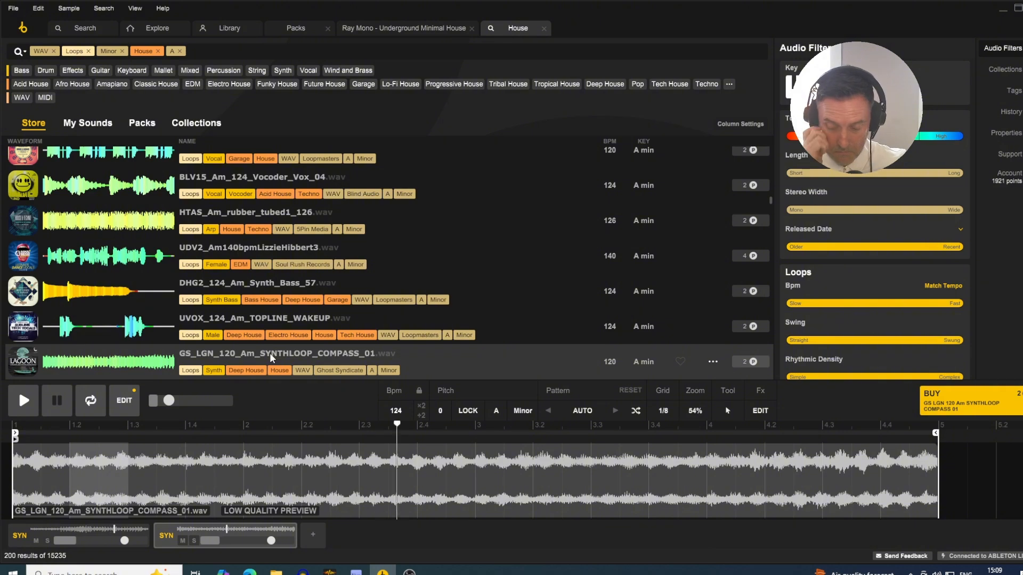
key("Down")
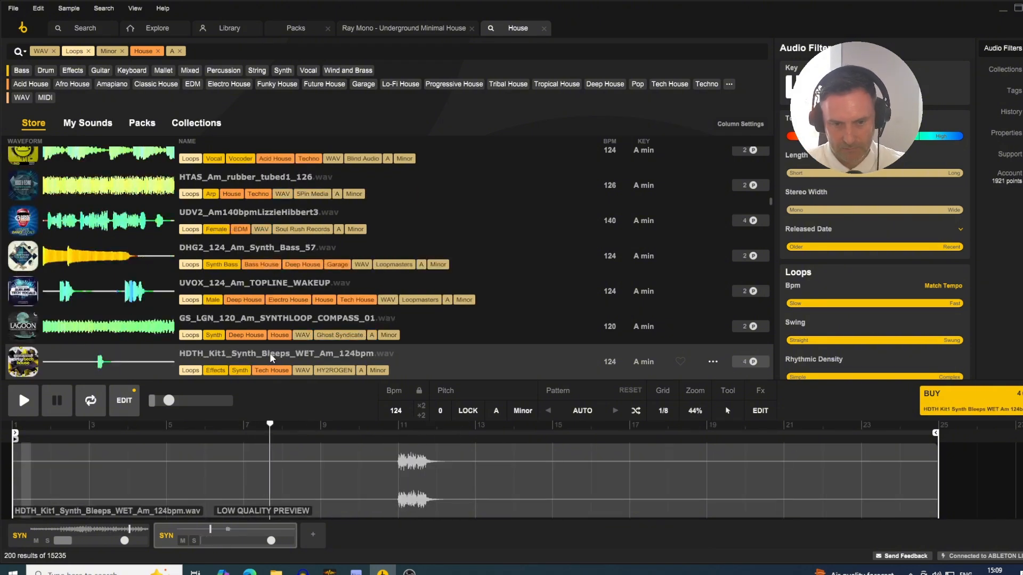
key("Down")
key("Down")
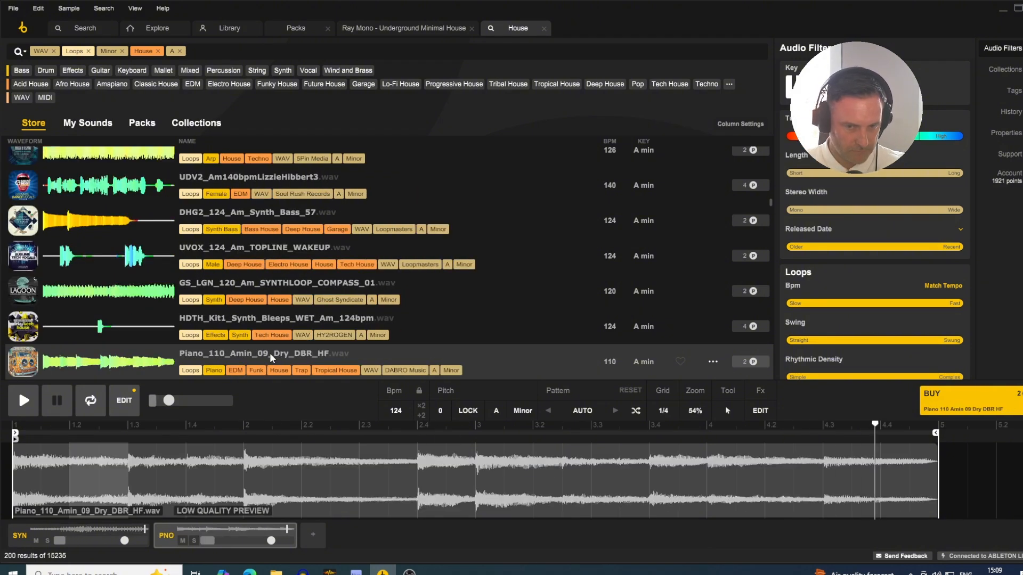
key("Down")
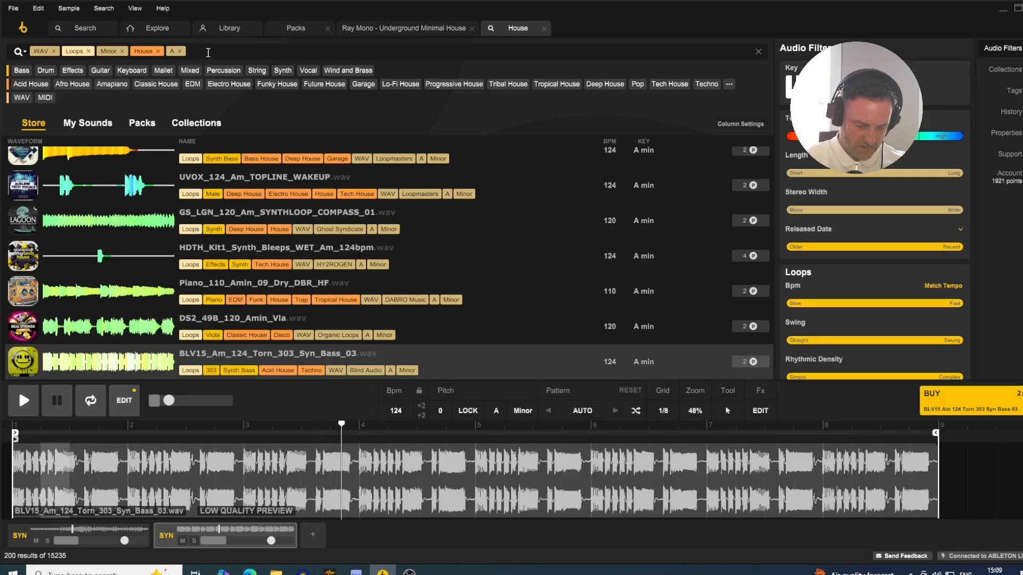
- Add Vocal to the loop search filters and load thv_125_beater_5_Am on the second track
type("vocal")
key("Return")
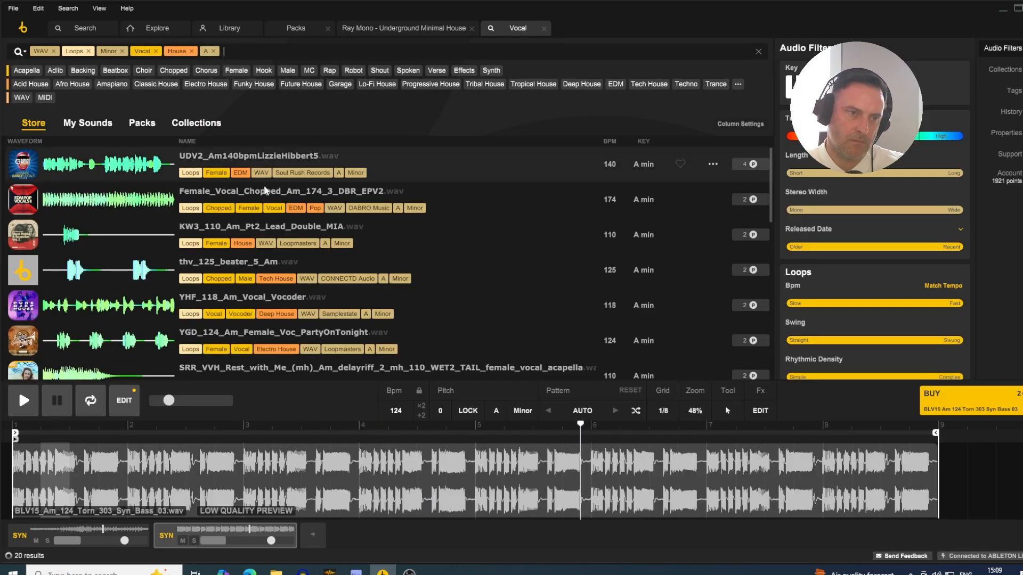
left_click(113, 269)
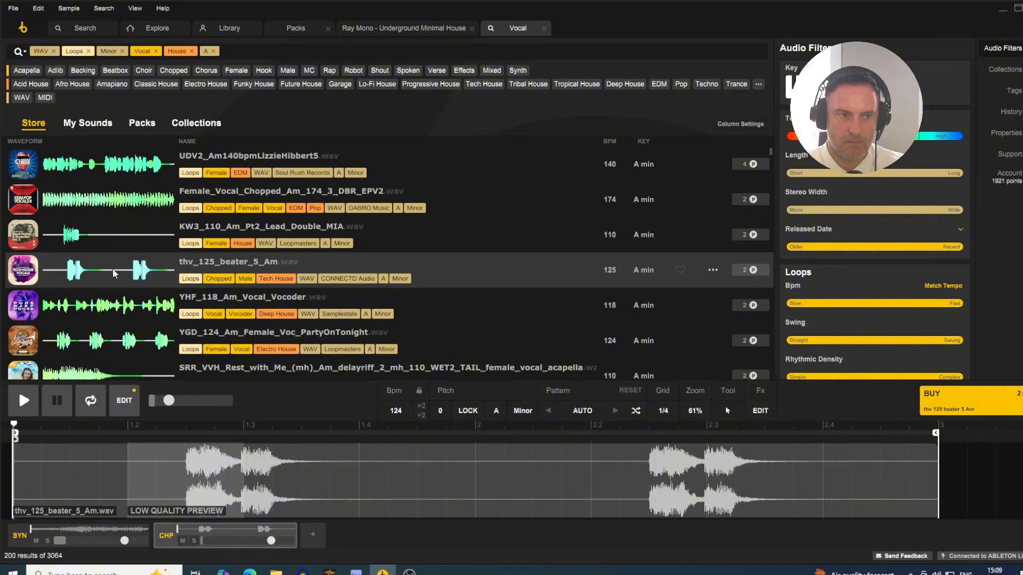
- Audition the vocal loops listed below thv_125_beater_5_Am one by one, starting with YHF_118_Am_Vocal_Vocoder
key("Down")
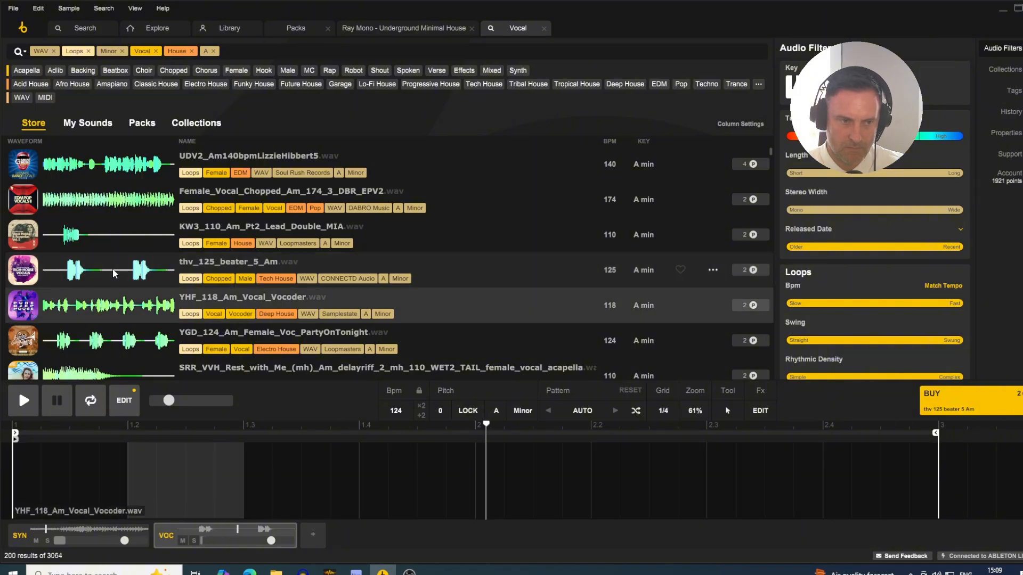
key("Down")
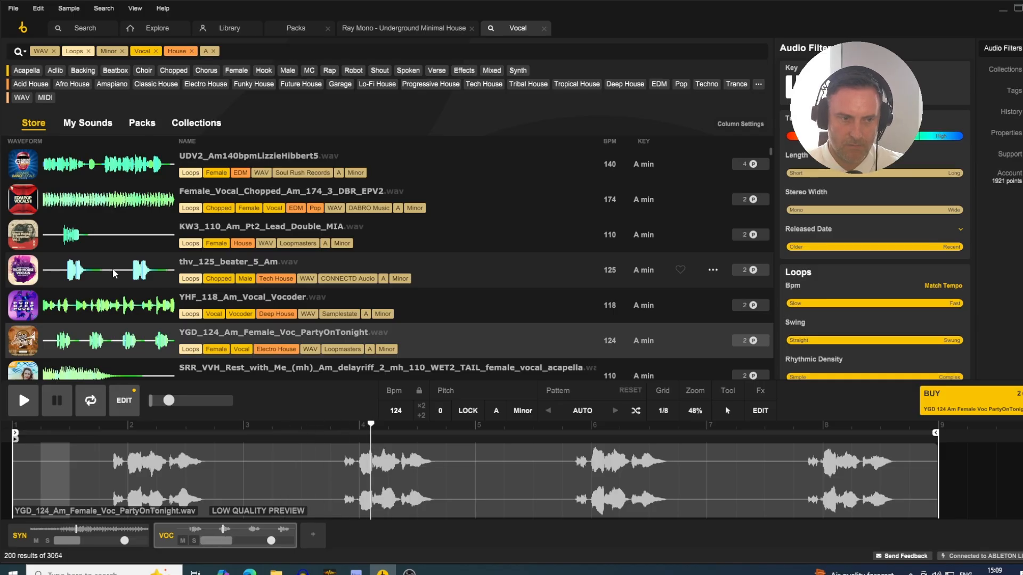
key("Down")
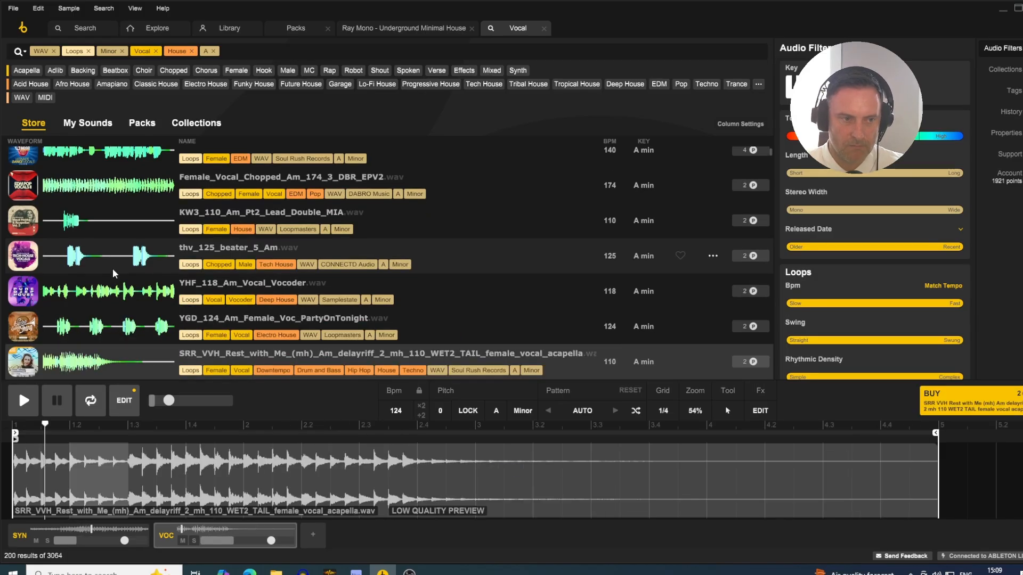
key("Down")
key("Down")
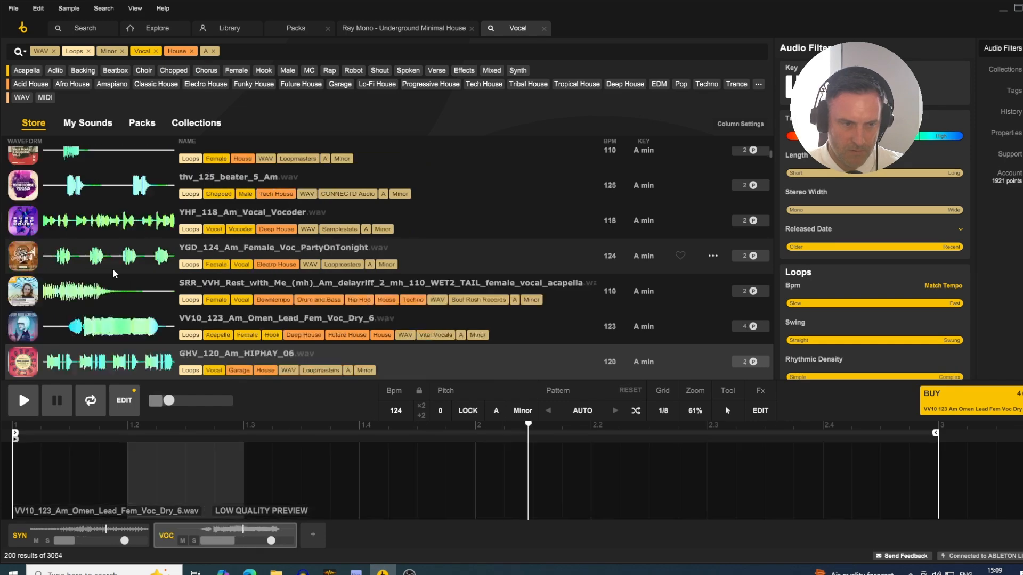
key("Down")
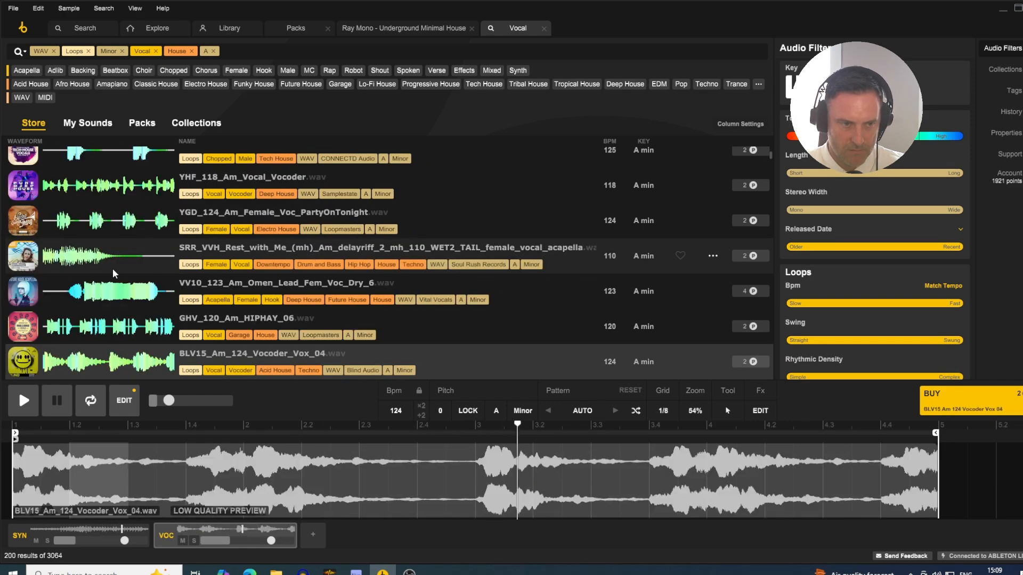
key("Down")
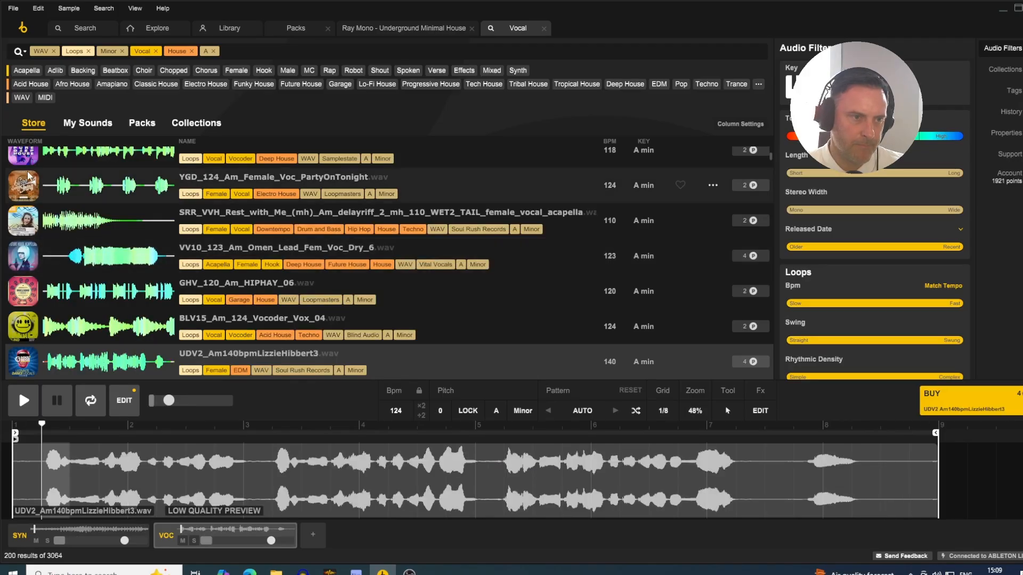
- Reload thv_125_beater_5_Am on the second track, check the levels in the Ableton Live mixer, and return to Loopcloud
scroll(79, 248, "up", 3)
left_click(88, 270)
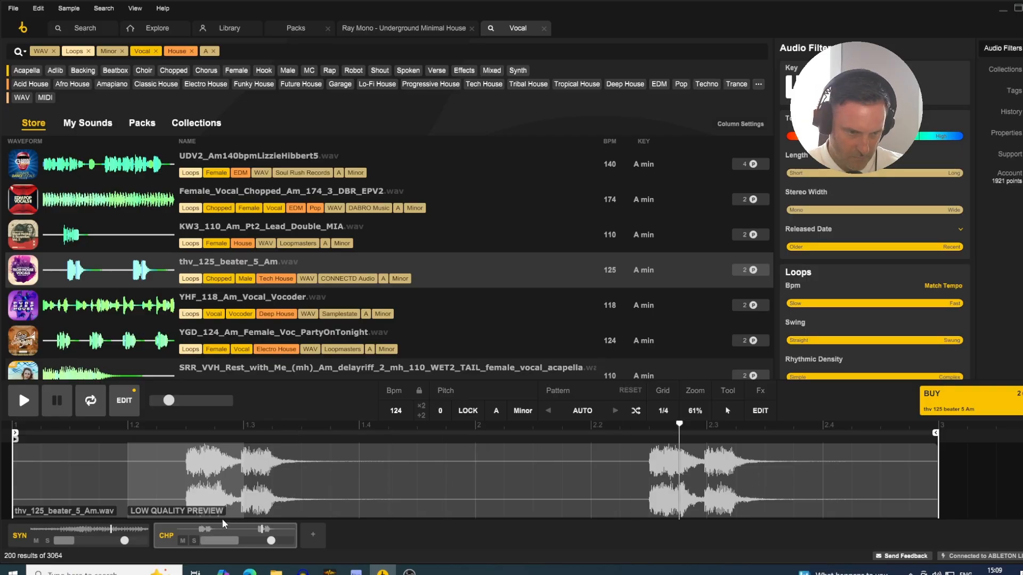
left_click(377, 570)
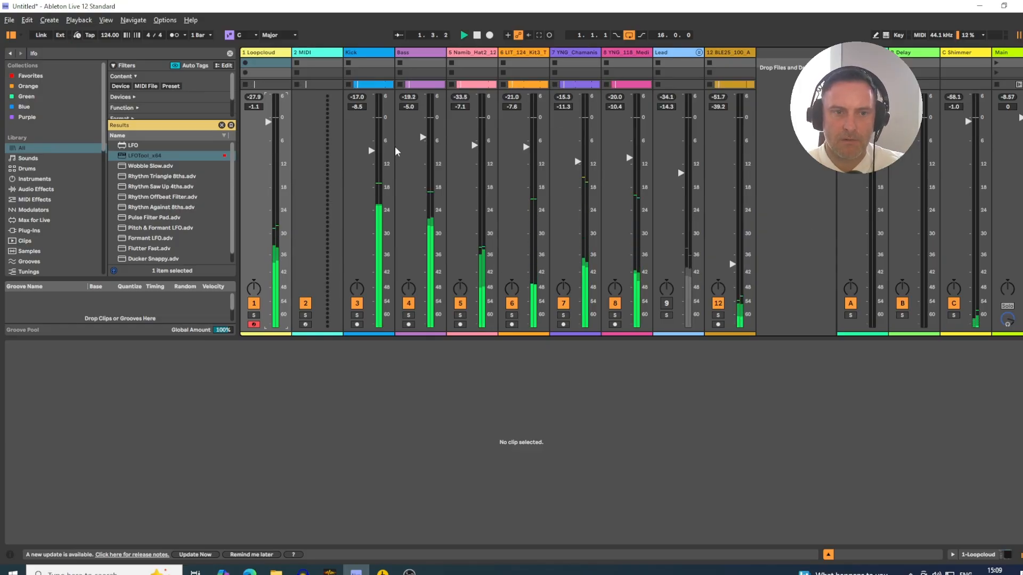
key("alt+Tab")
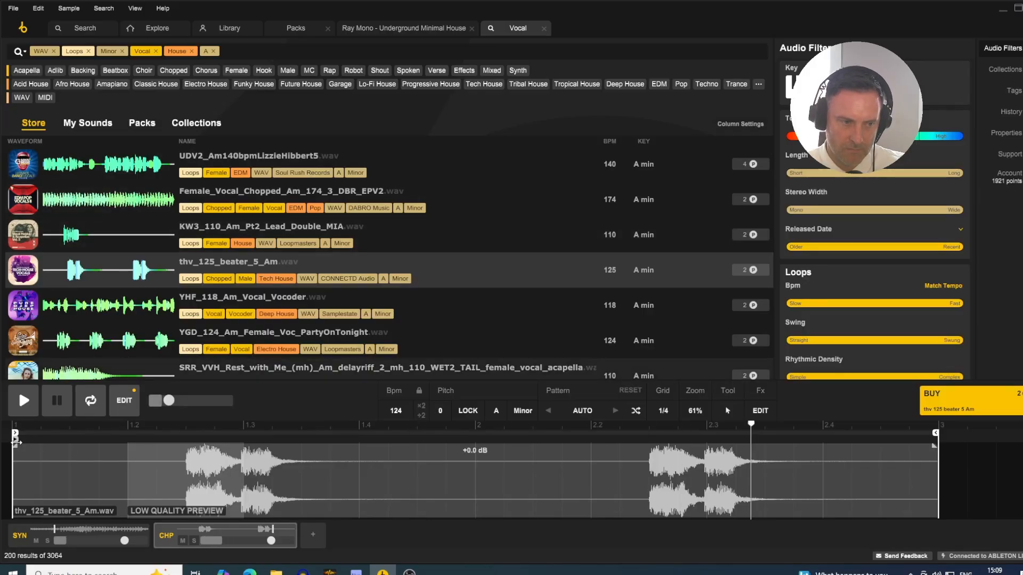
- Move the vocal chop's start marker to about a quarter beat after 1.2 and lower its track to about -7 dB
left_click_drag(15, 440, 189, 439)
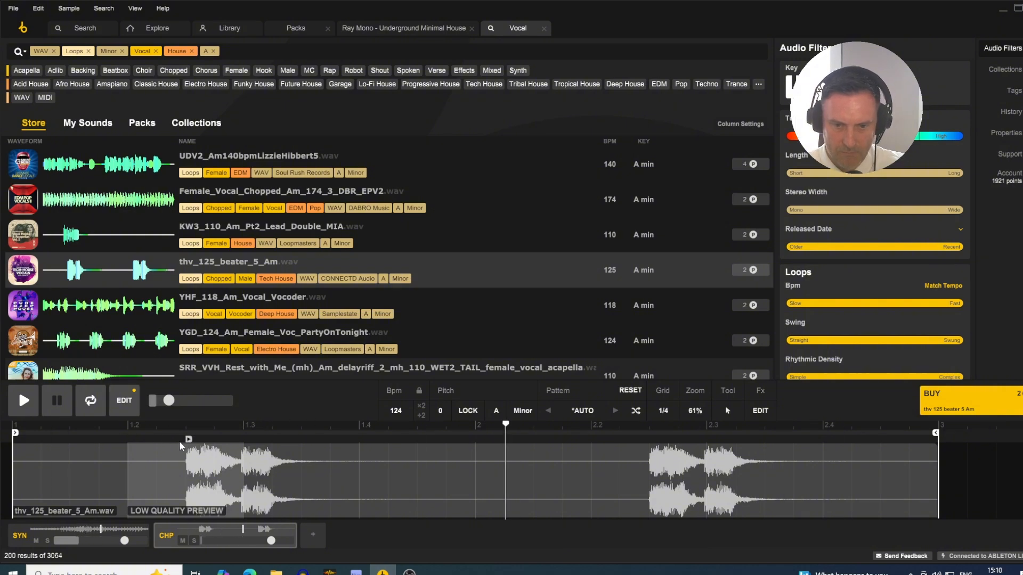
left_click_drag(189, 440, 152, 441)
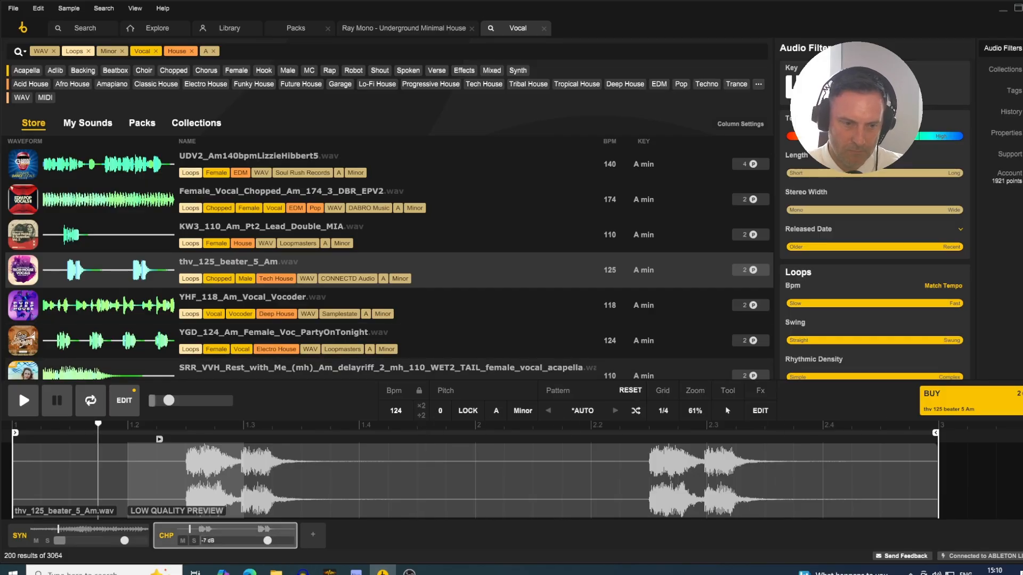
- Add the synced 8th March Delay preset to the vocal chop track's effects
left_click(764, 412)
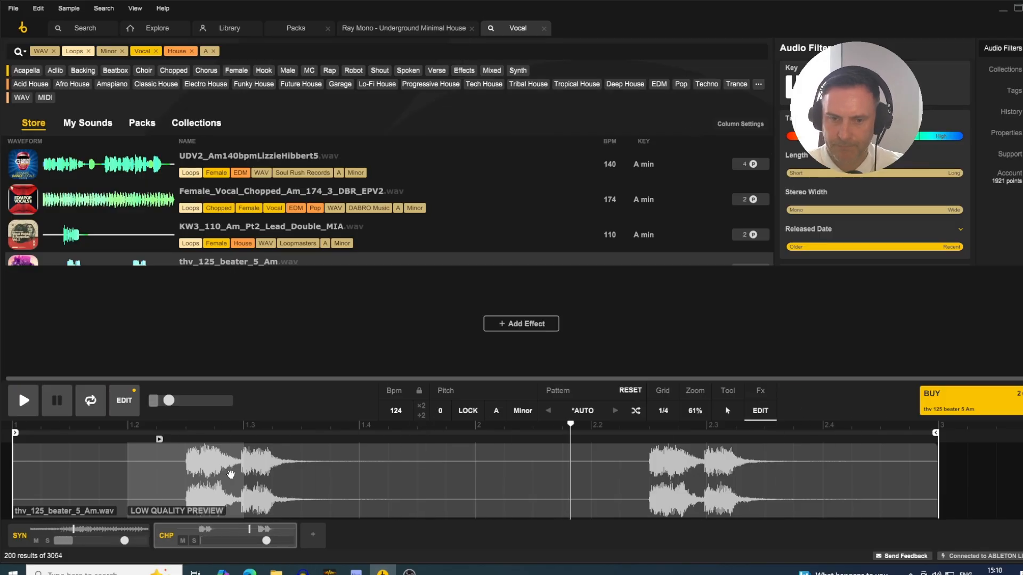
left_click(541, 324)
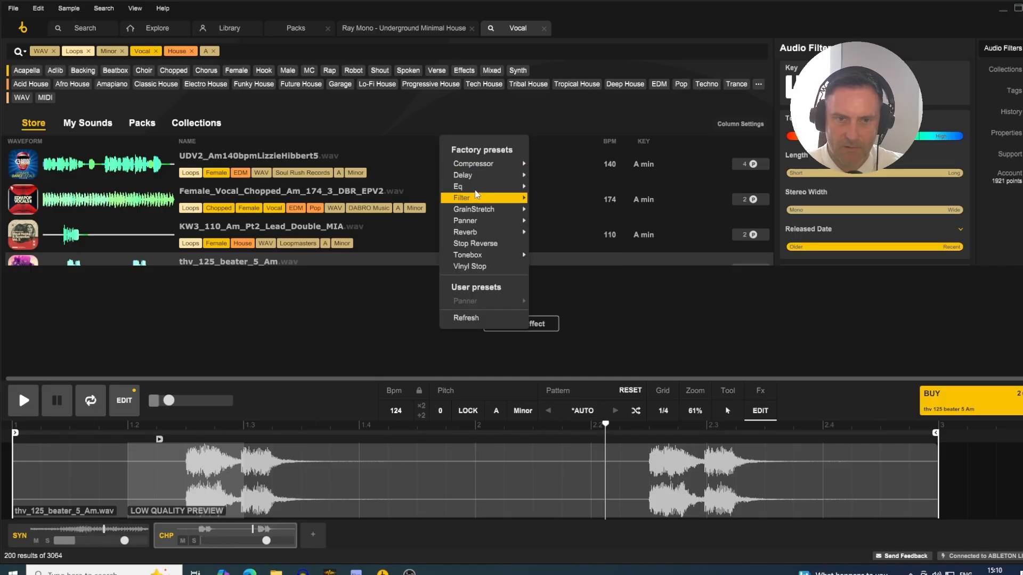
mouse_move(483, 180)
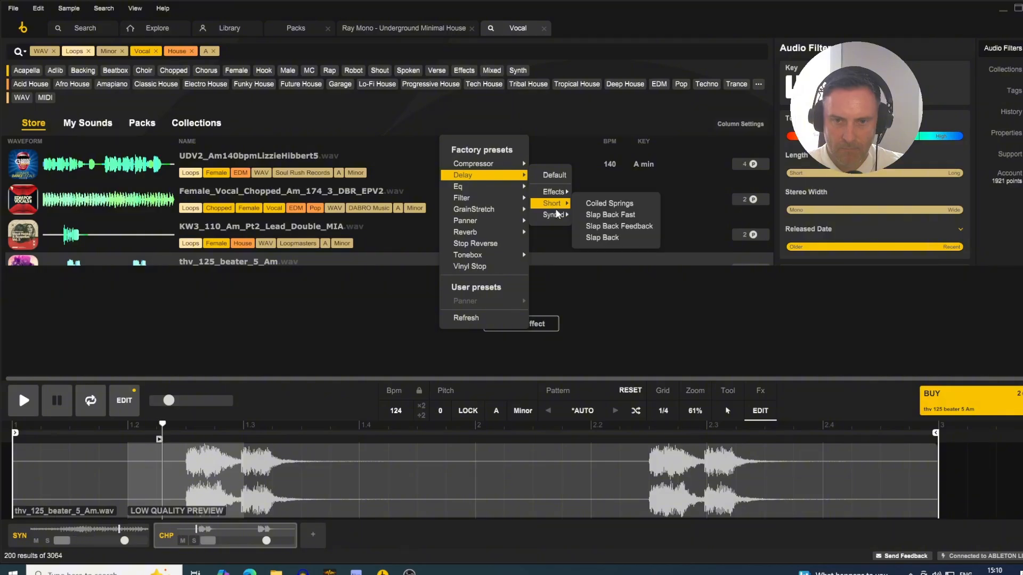
mouse_move(556, 217)
left_click(602, 216)
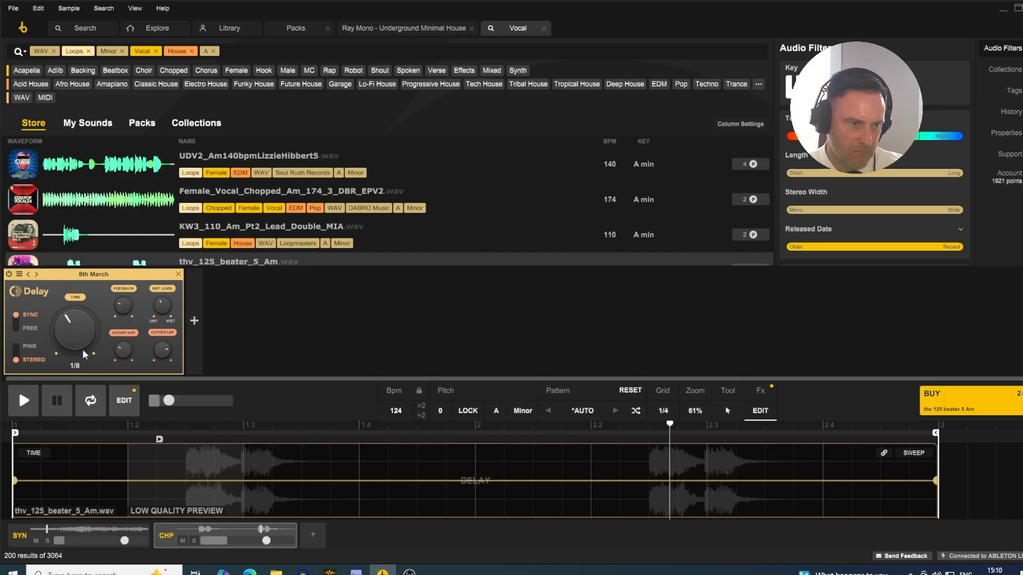
- Add a default low-pass Filter to the vocal chop, set its resonance to minimum, and adjust its cutoff to the upper range
left_click(194, 320)
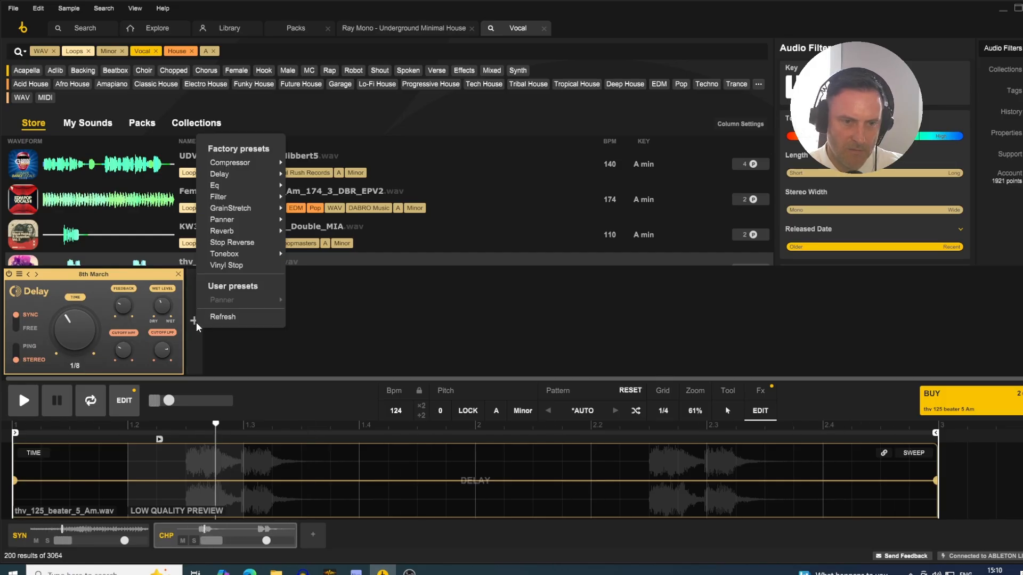
mouse_move(255, 197)
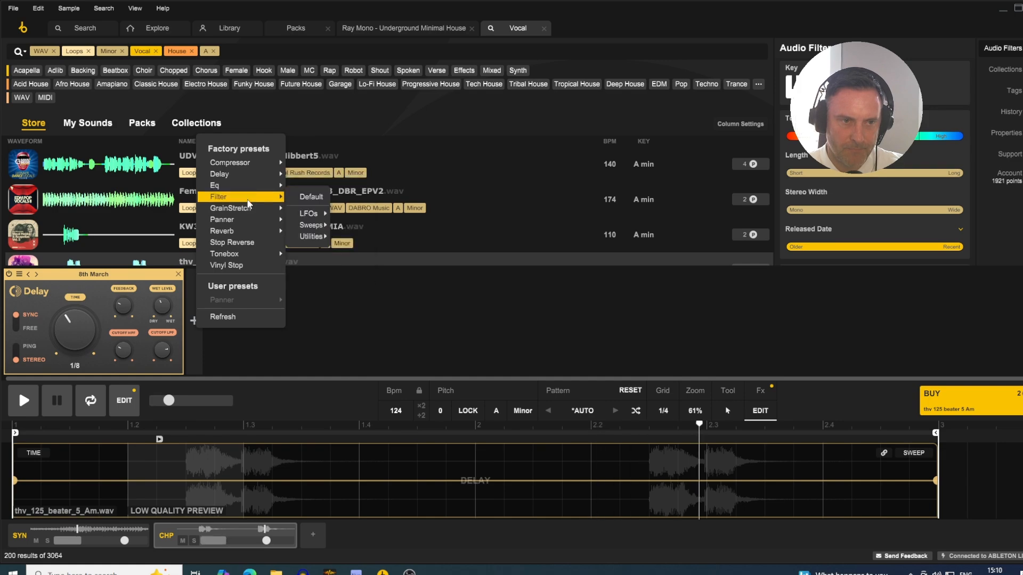
left_click(307, 197)
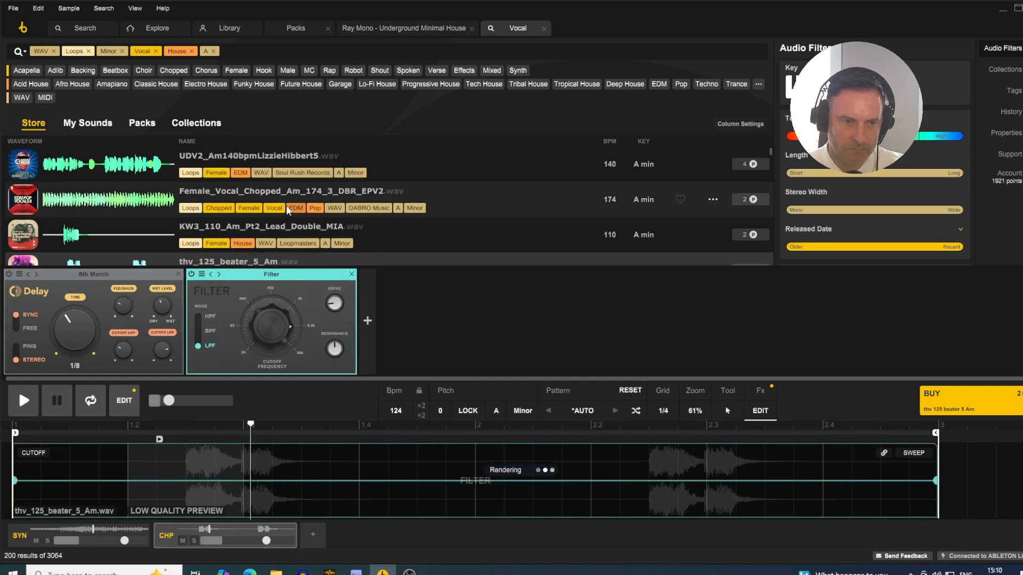
left_click_drag(261, 323, 264, 373)
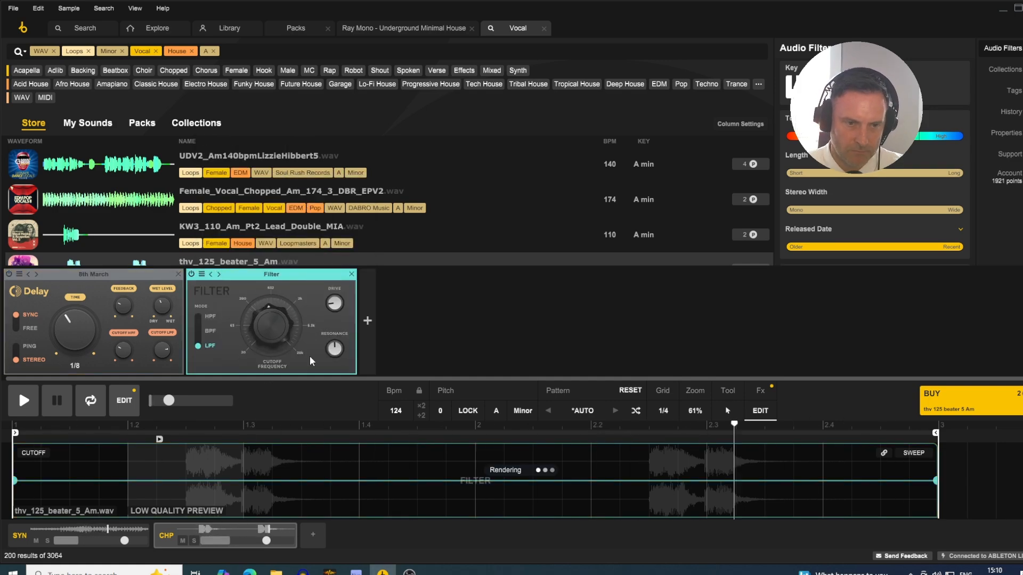
left_click_drag(334, 350, 333, 442)
left_click_drag(298, 353, 280, 312)
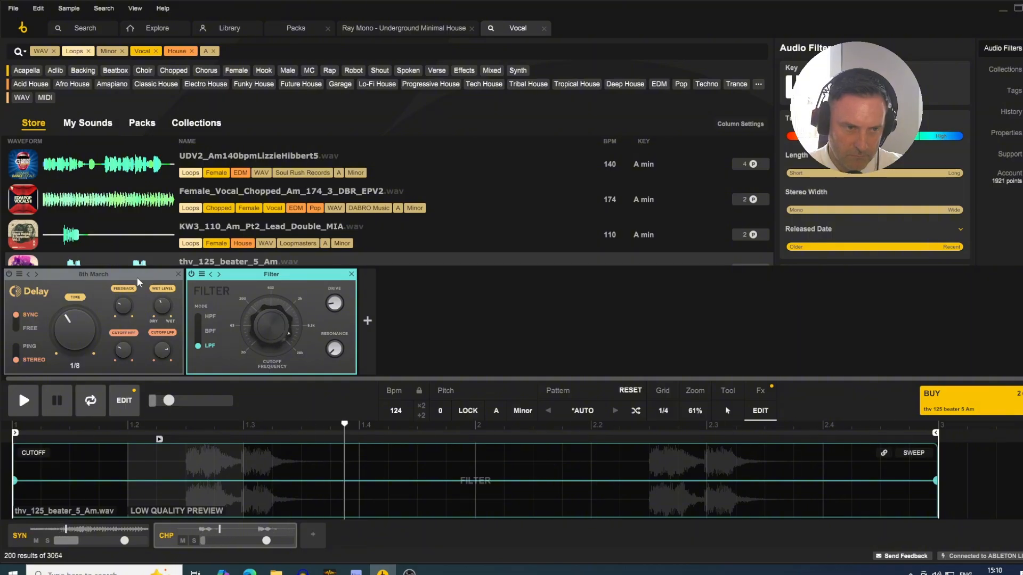
- Place the 8th March Delay after the Filter in the effects chain and raise its feedback
left_click_drag(136, 277, 472, 272)
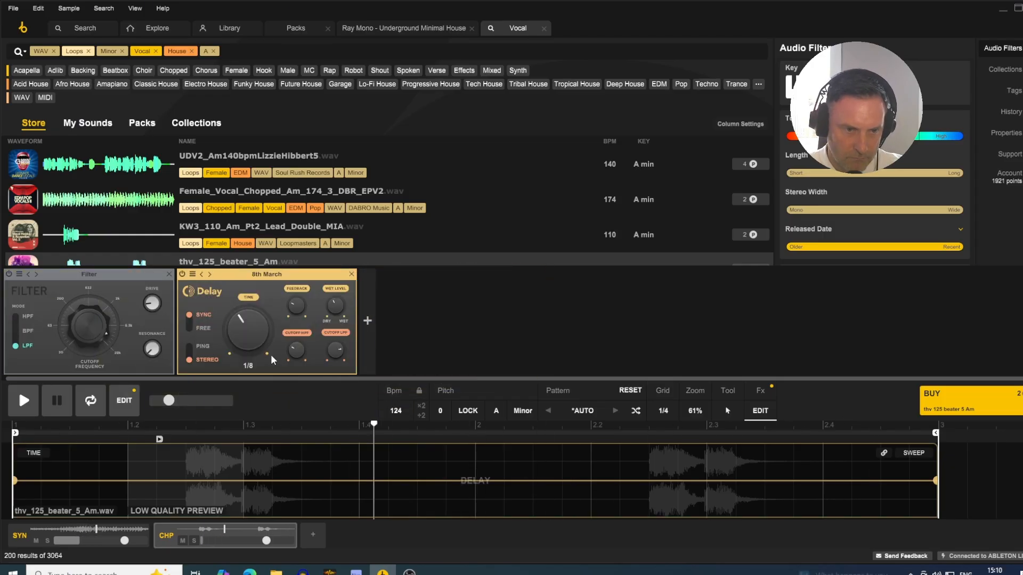
left_click_drag(298, 305, 299, 266)
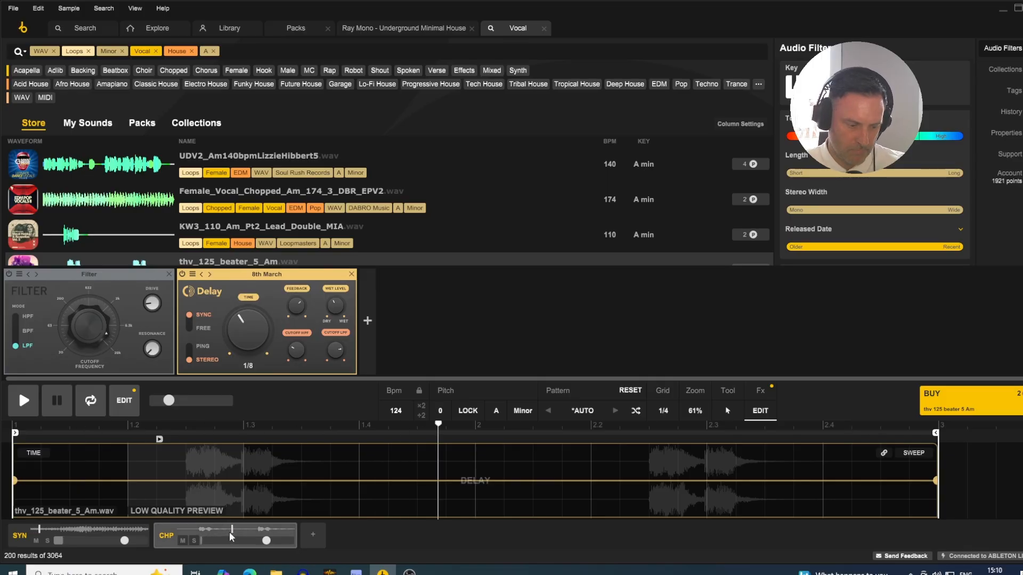
- Mute the vocal chop track, close the effects editor, and return to the Vocal results after a look at the packs
left_click(182, 541)
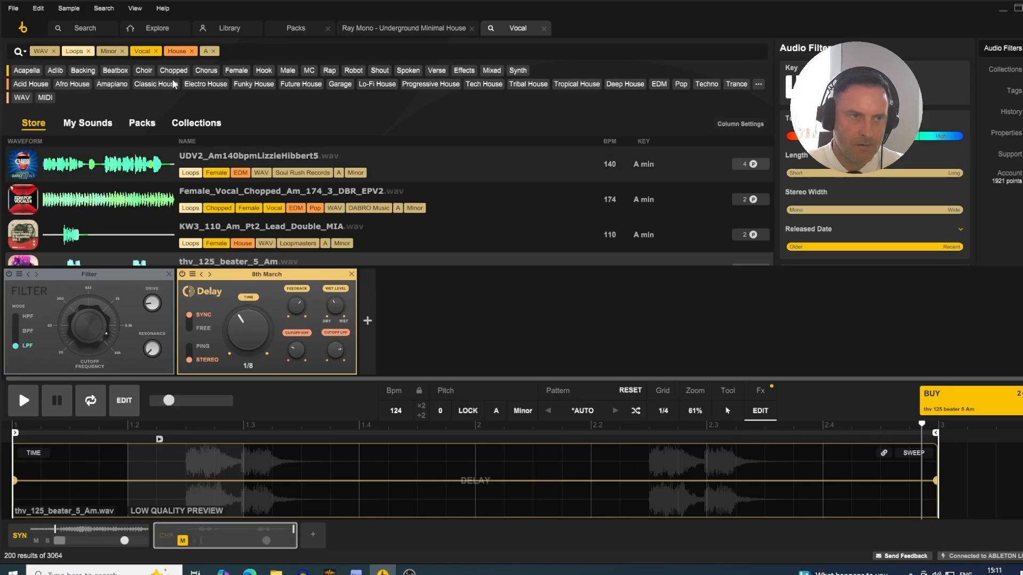
left_click(304, 27)
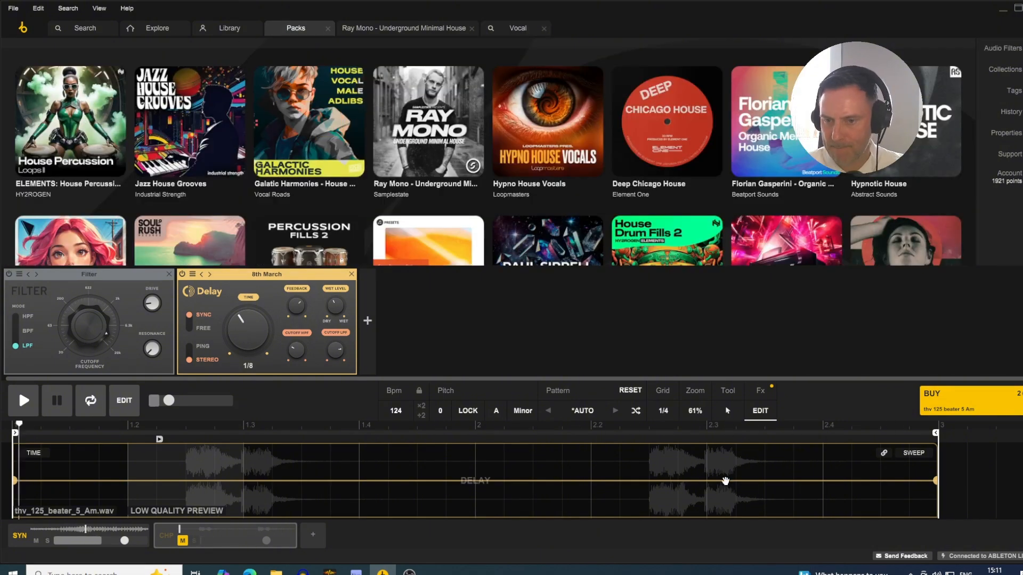
left_click(760, 411)
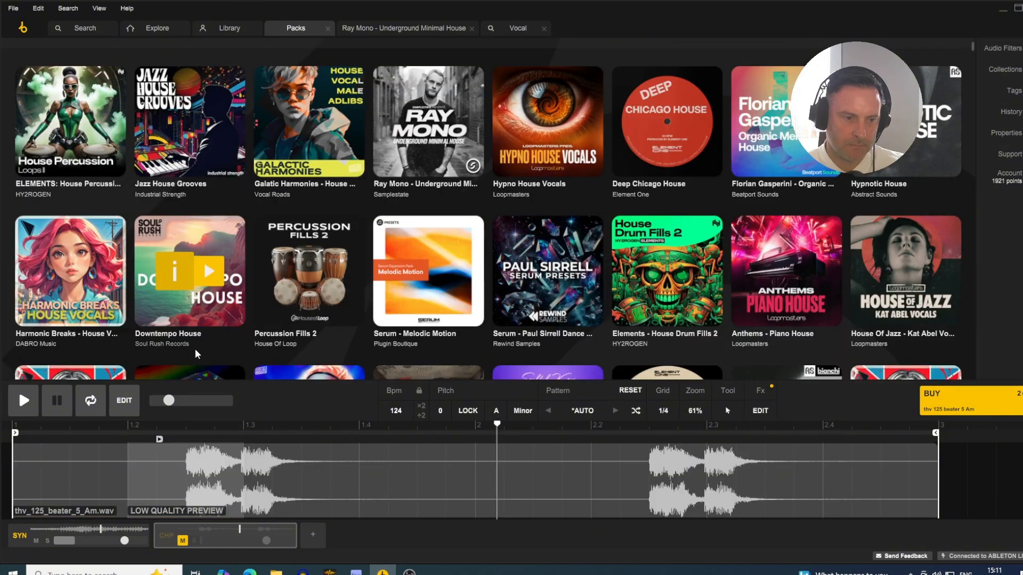
left_click(508, 28)
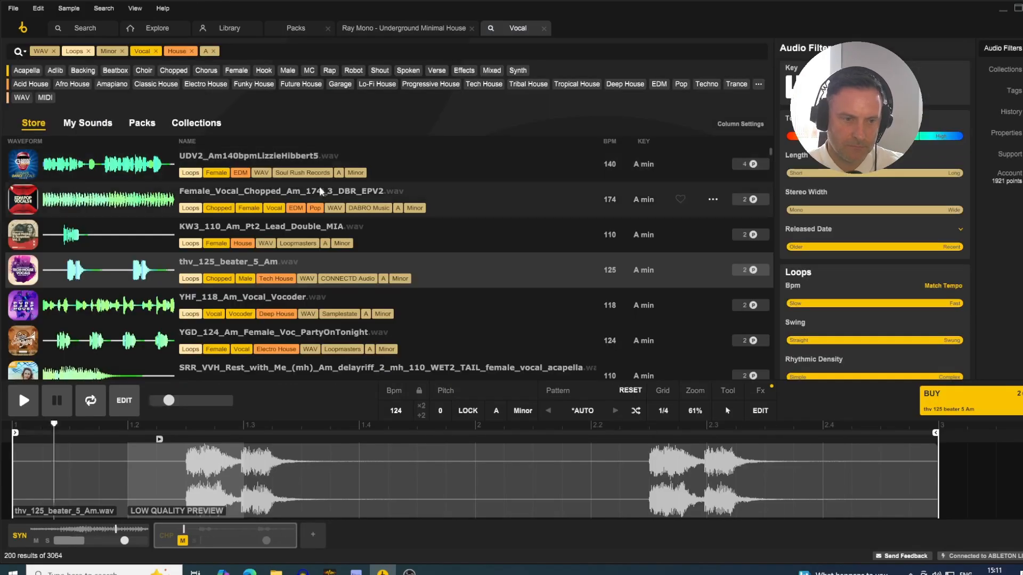
- Audition the MYT_Am_124_BT_Adlib_Fem_Voc_Dry_1 loop and replace the House genre filter with Lo-Fi House
scroll(271, 292, "down", 10)
left_click(147, 298)
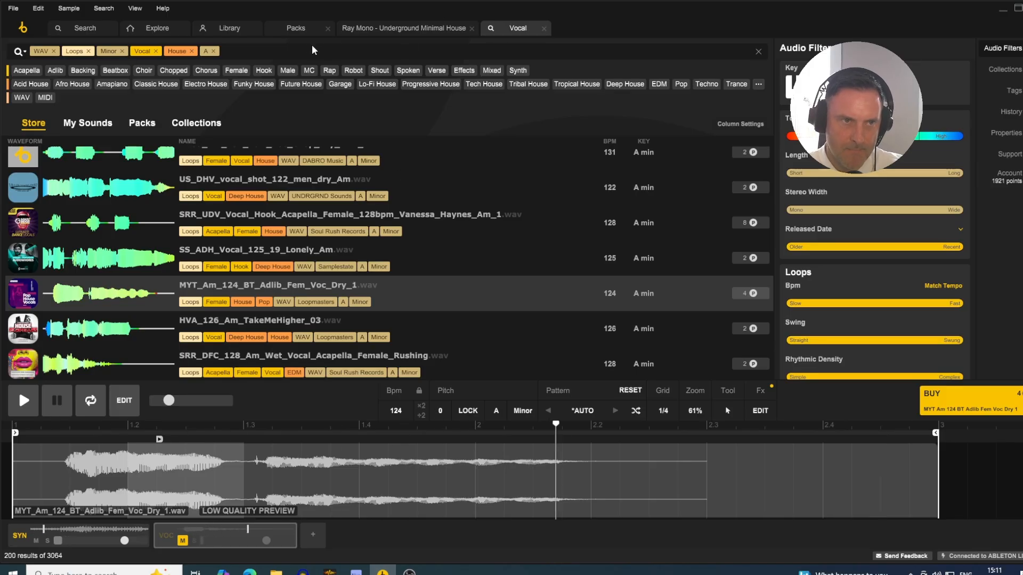
left_click(191, 51)
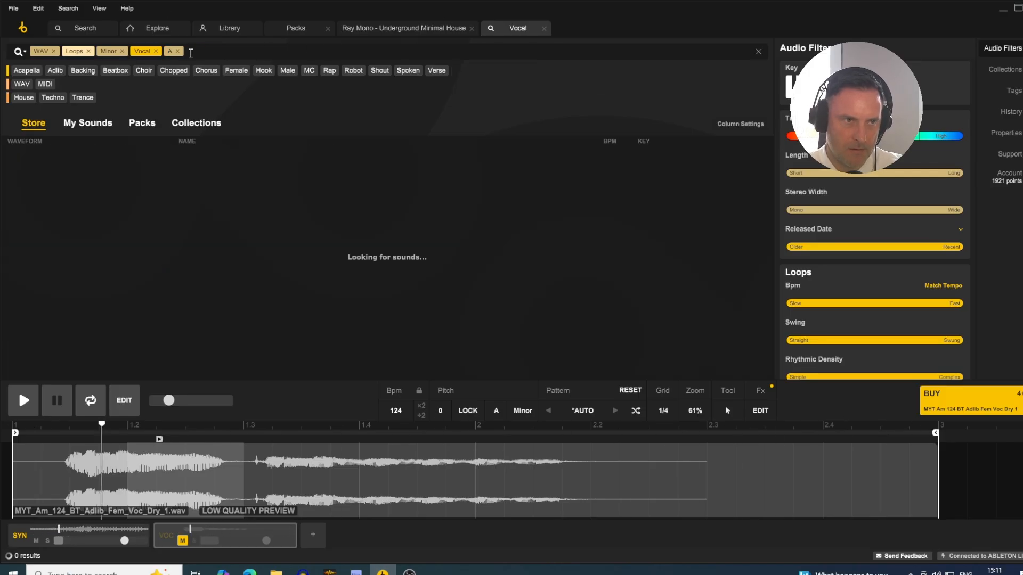
type("lo")
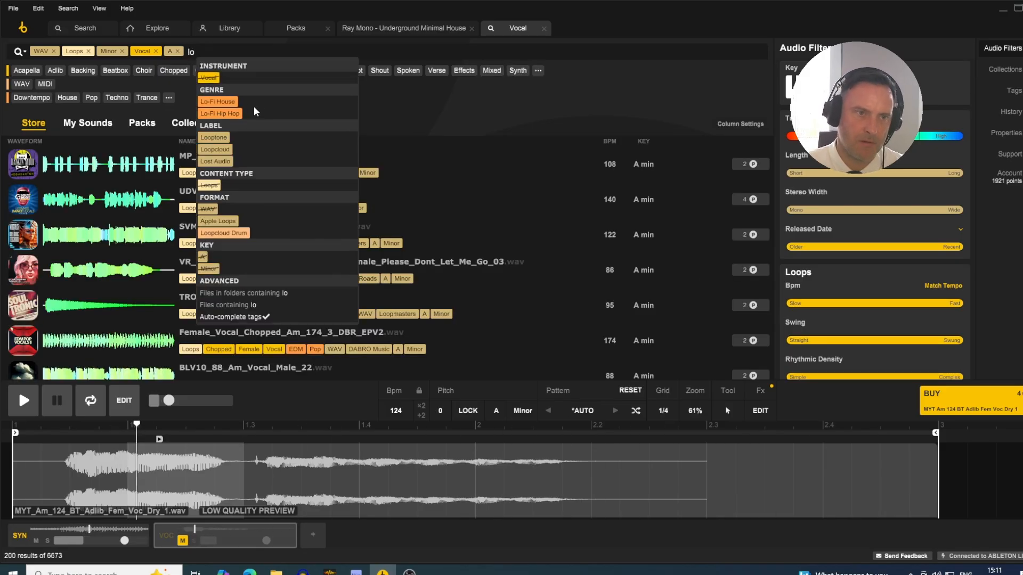
left_click(217, 101)
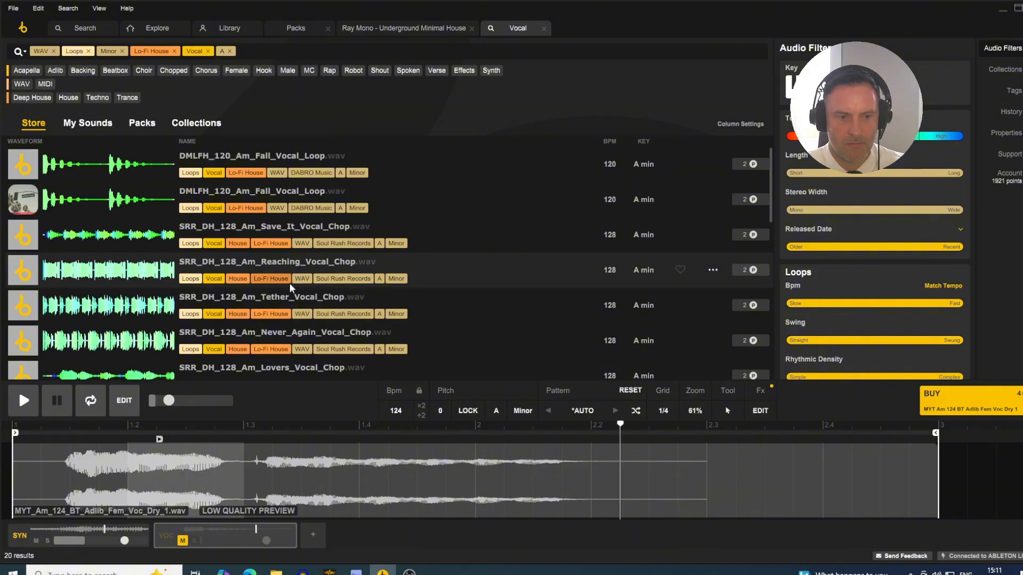
- Solo the vocal track and audition the Lo-Fi House vocal loops one by one, settling on SRR_DH_128_Am_Fade_Away_Alt_Vocal_Chop
left_click(194, 540)
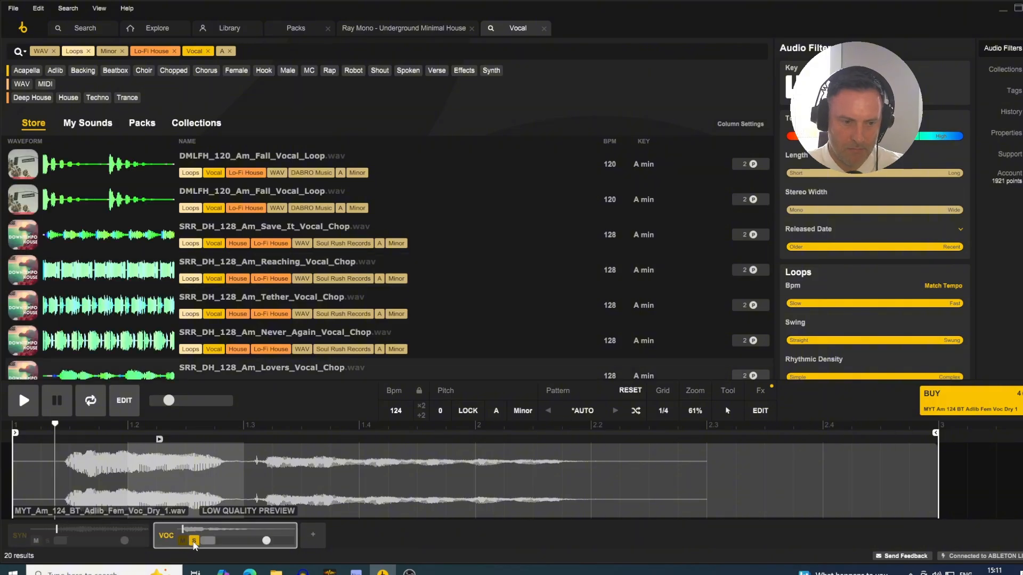
left_click(103, 166)
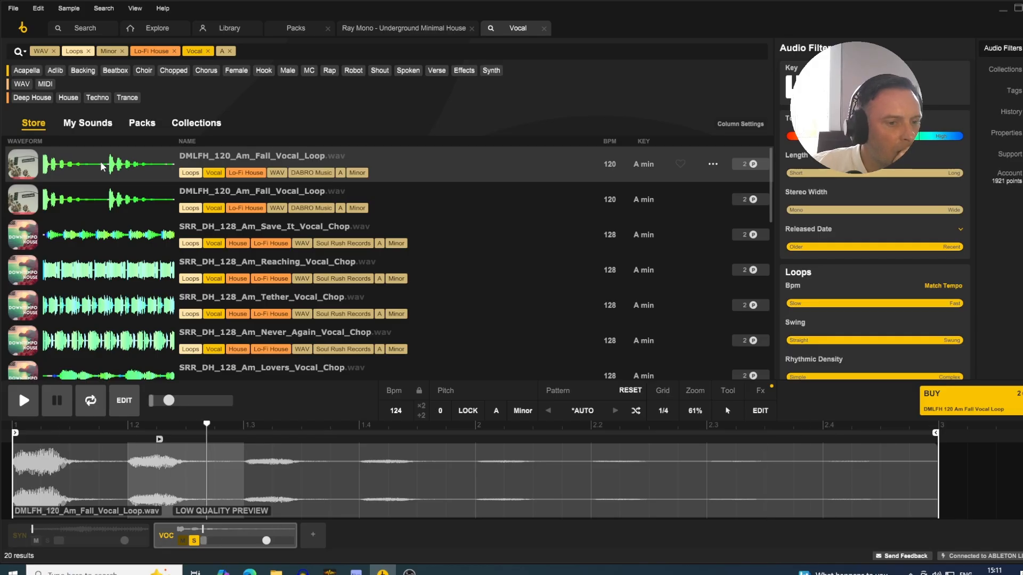
key("Down")
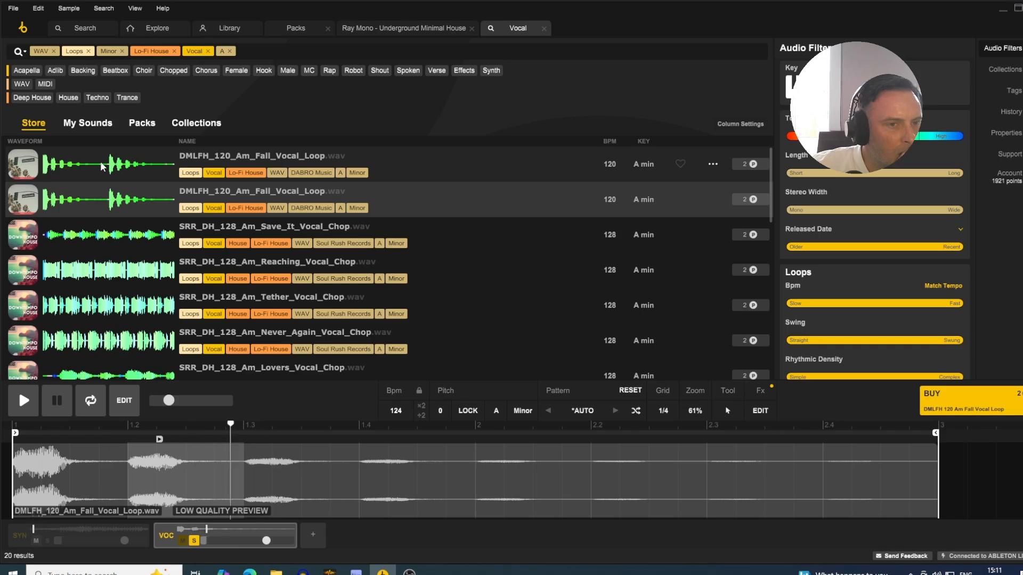
key("Down")
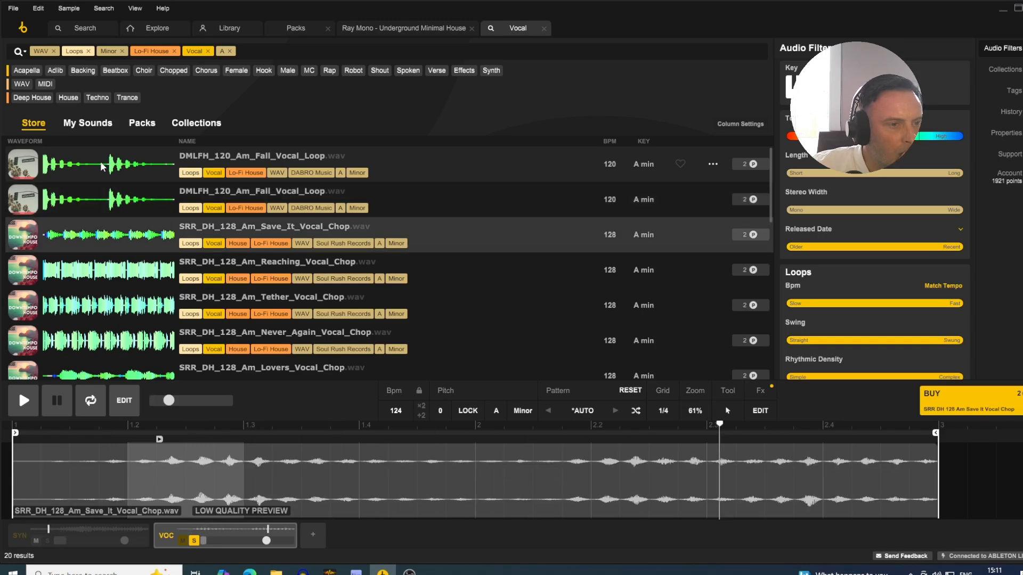
key("Down")
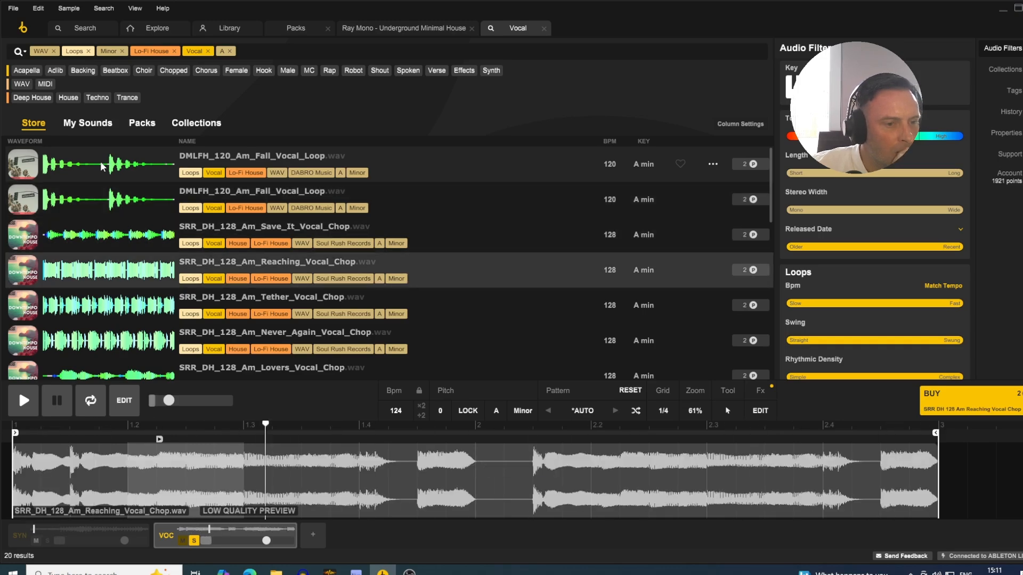
key("Down")
key("Down")
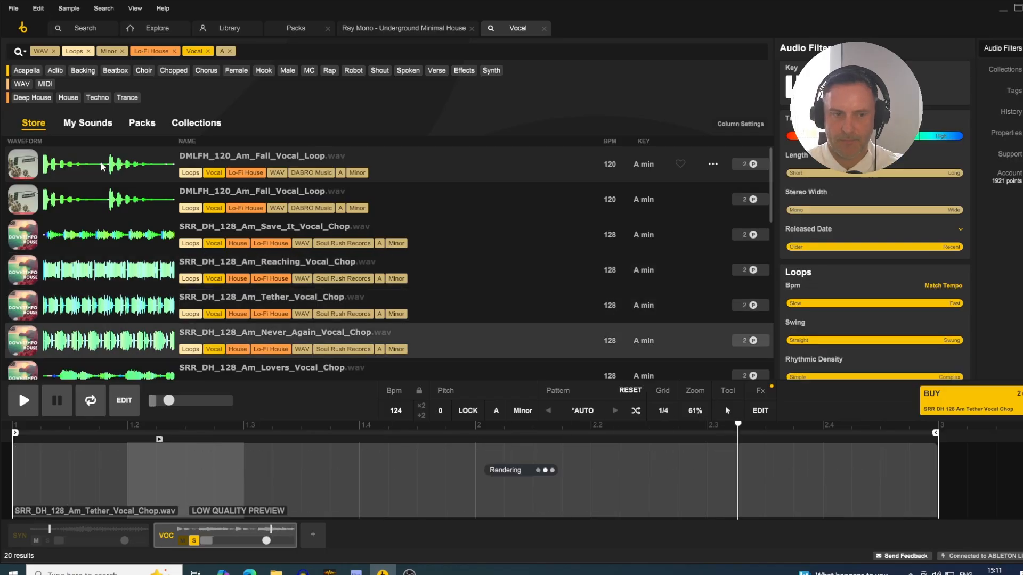
key("Down")
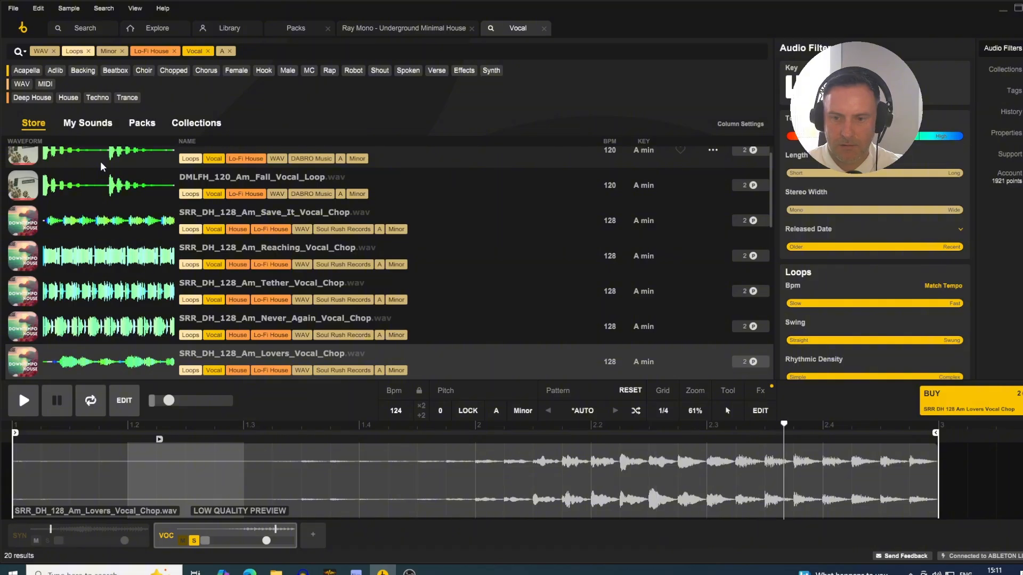
key("Down")
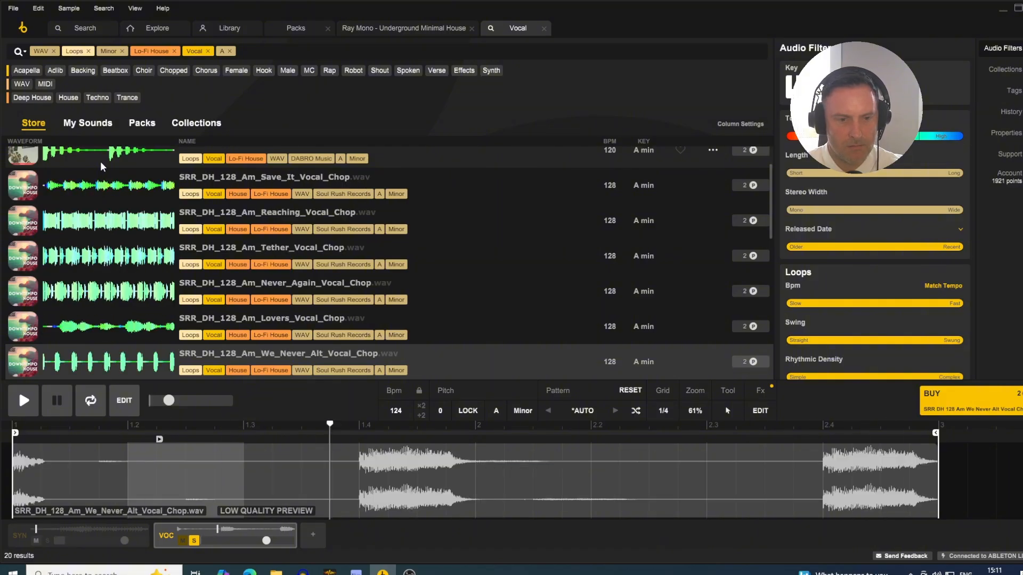
key("Down")
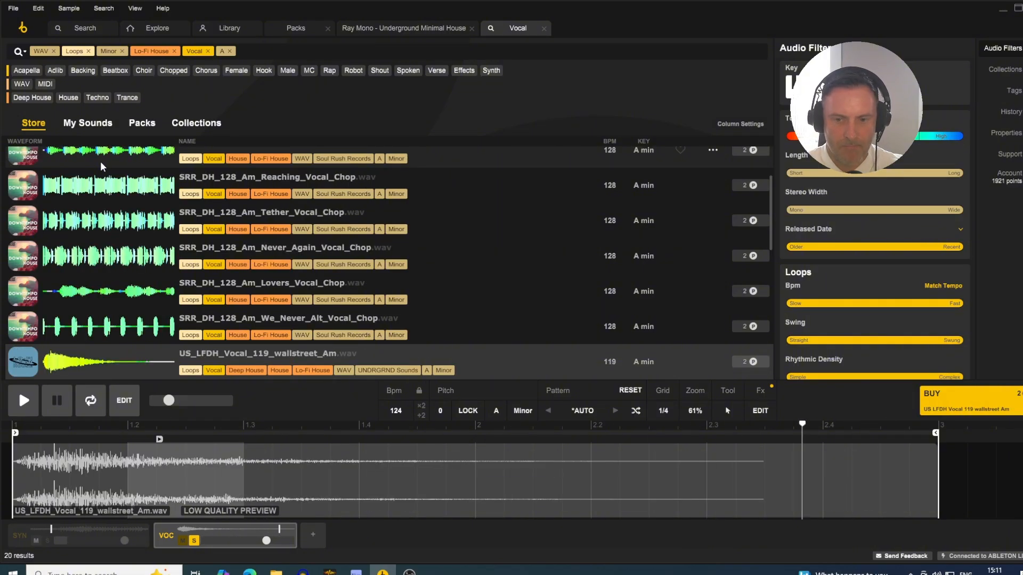
key("Down")
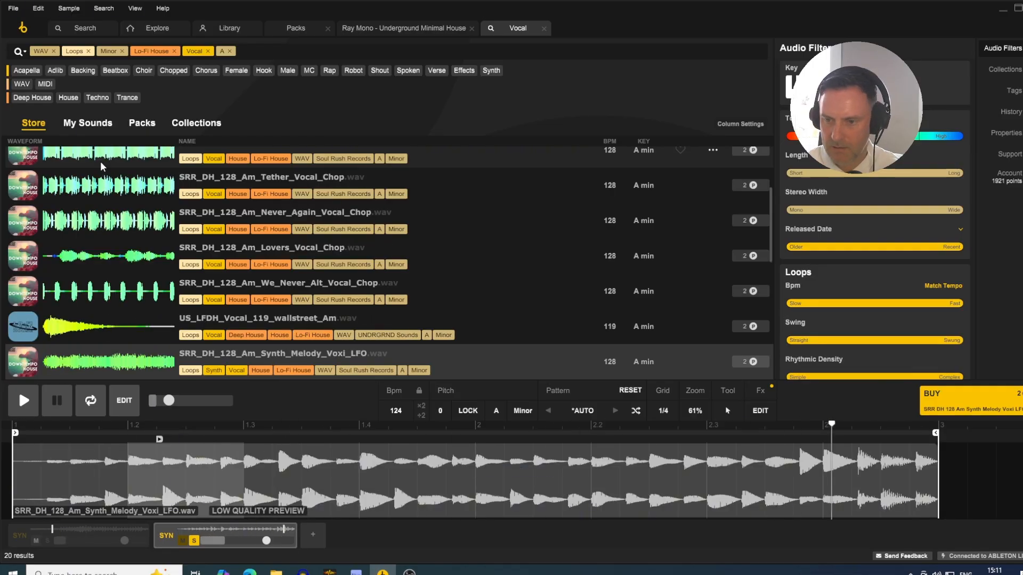
key("Down")
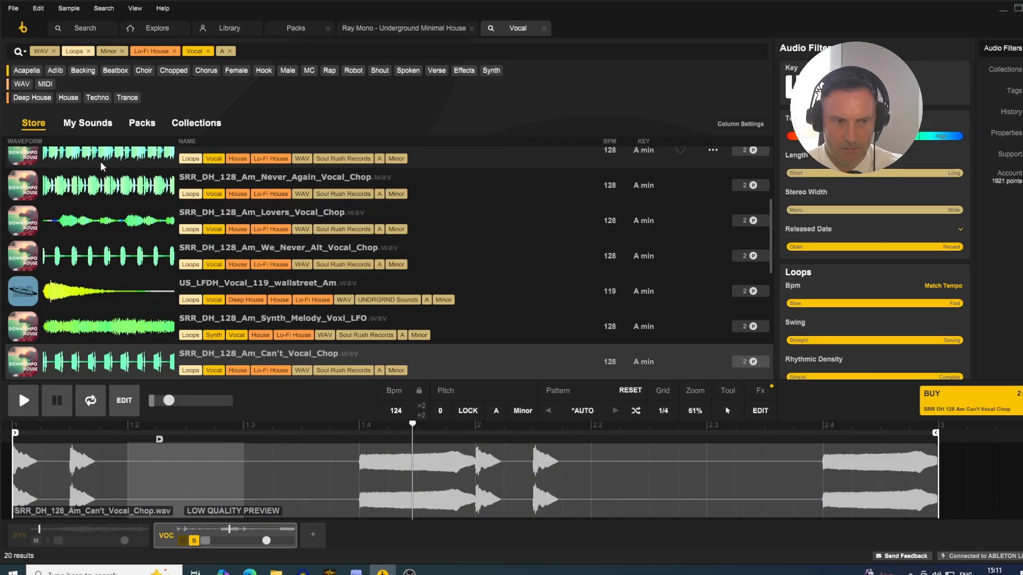
key("Down")
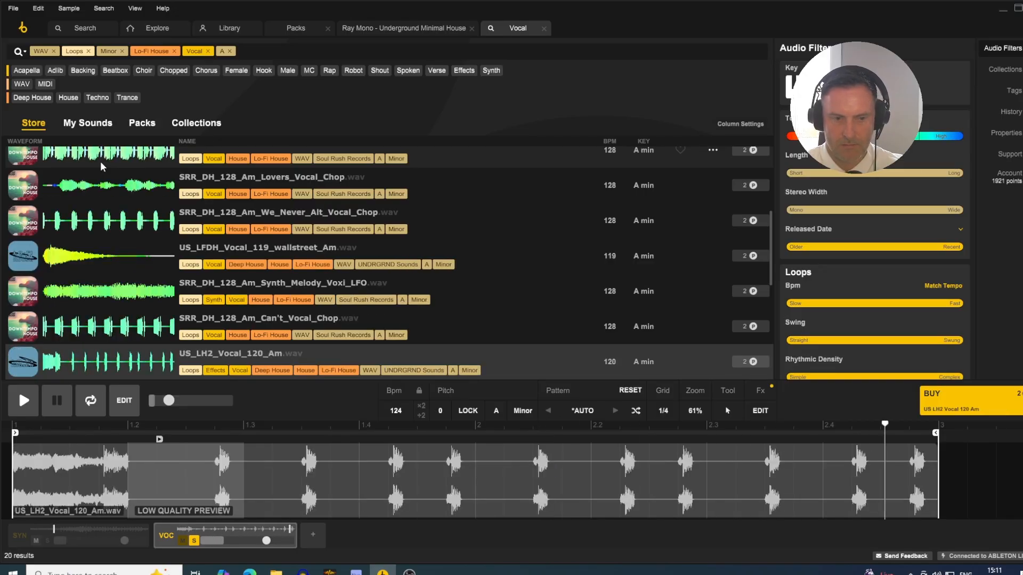
key("Down")
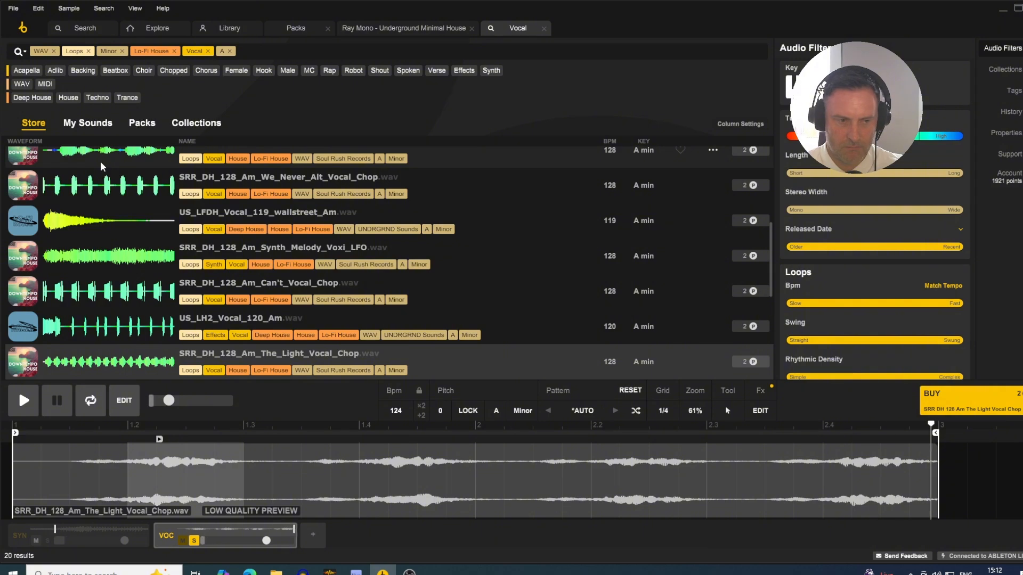
key("Down")
key("Down")
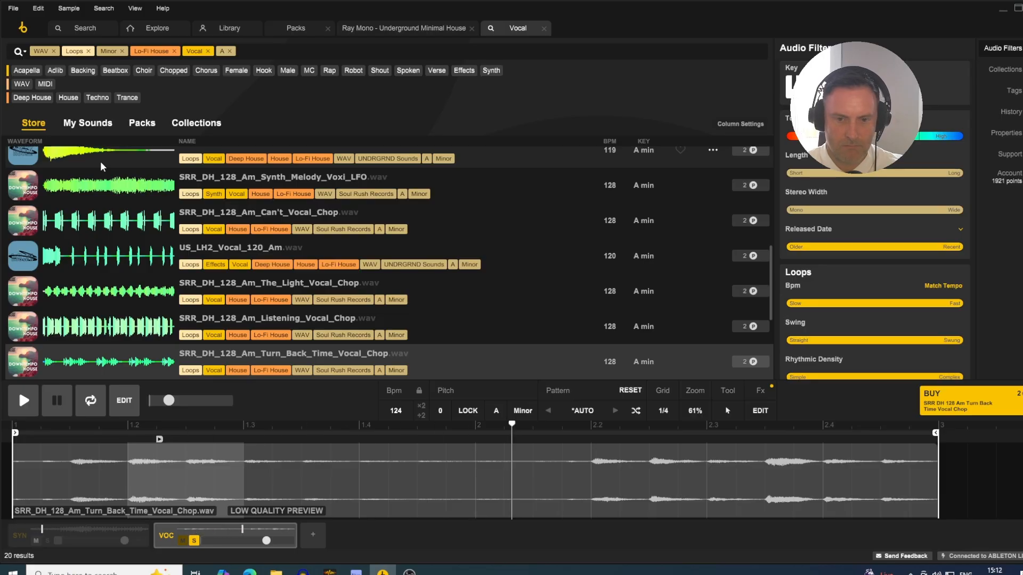
key("Down")
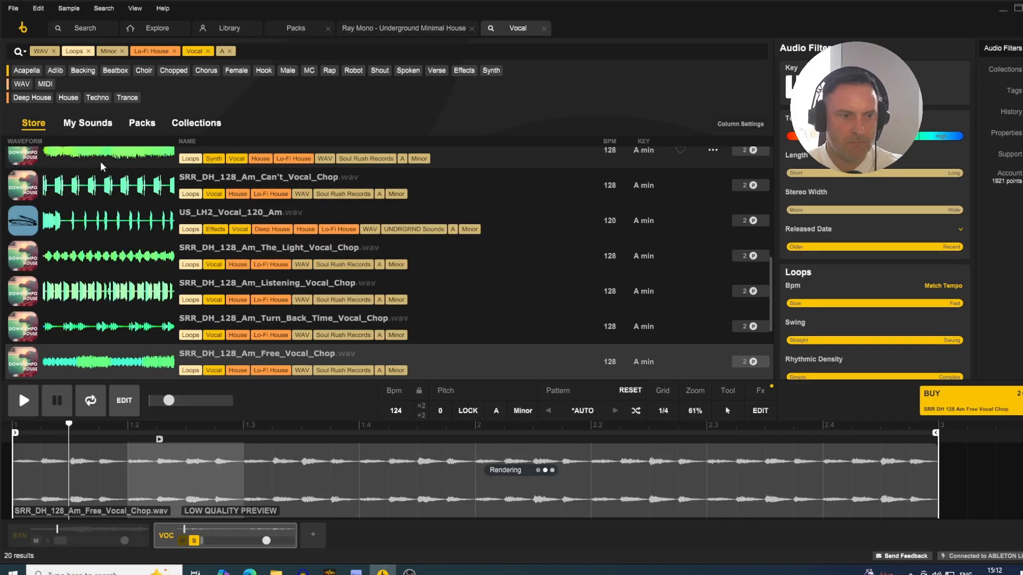
key("Down")
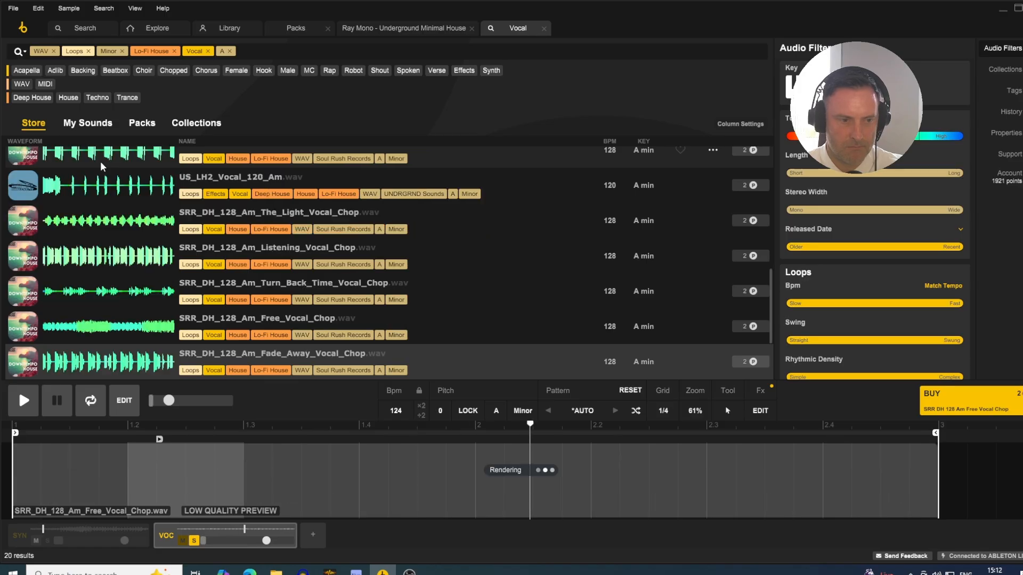
key("Down")
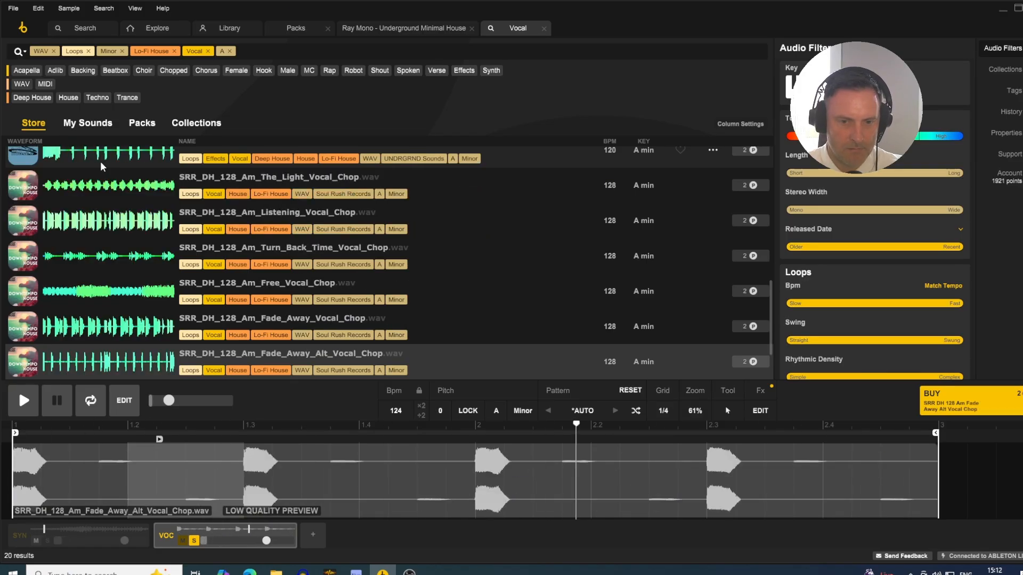
key("Down")
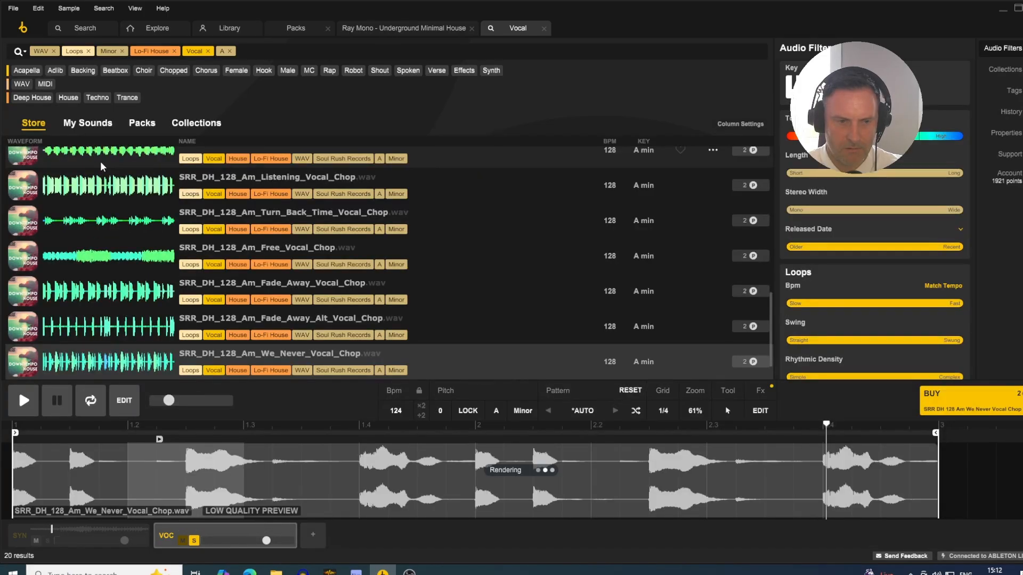
key("Down")
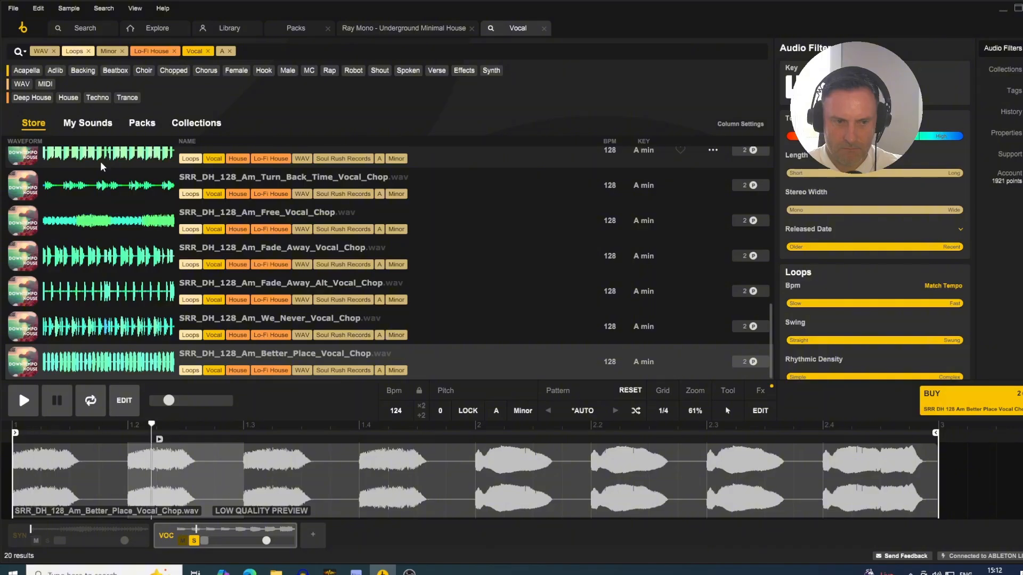
key("Up")
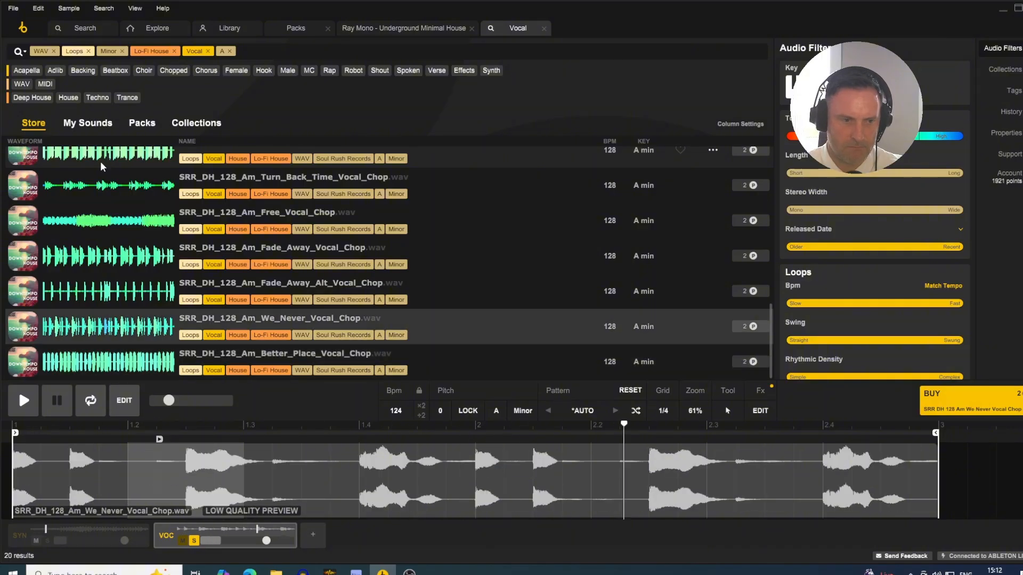
key("Up")
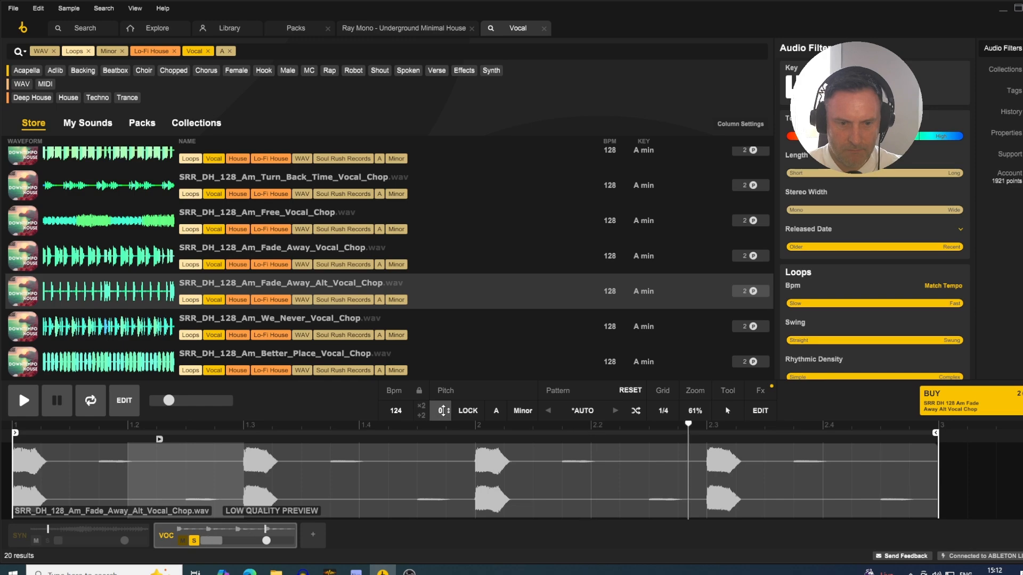
- Try different transpositions on the Fade Away Alt vocal chop and set its pitch to -12
left_click_drag(441, 411, 441, 454)
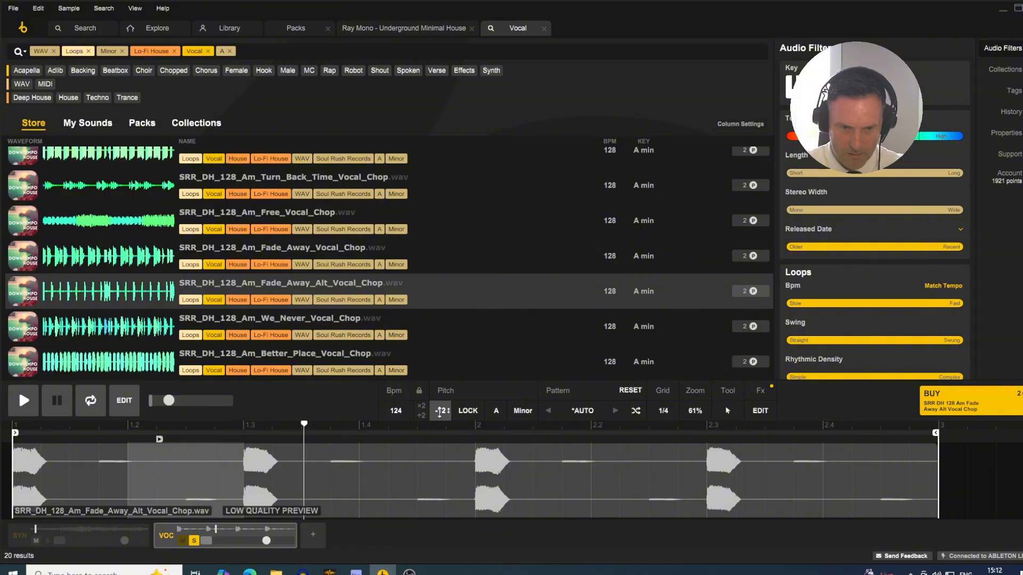
left_click_drag(439, 411, 440, 407)
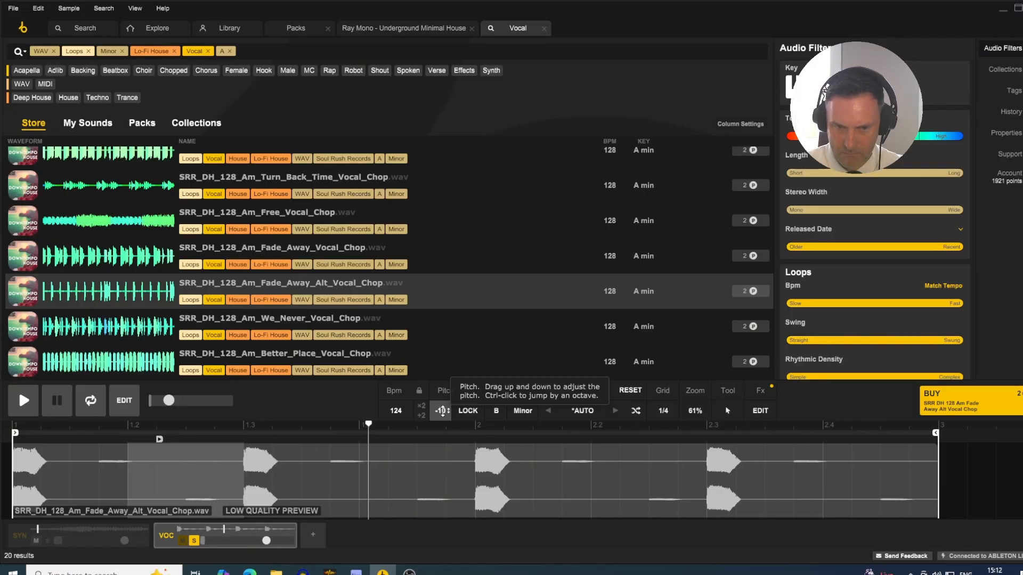
left_click_drag(442, 411, 442, 418)
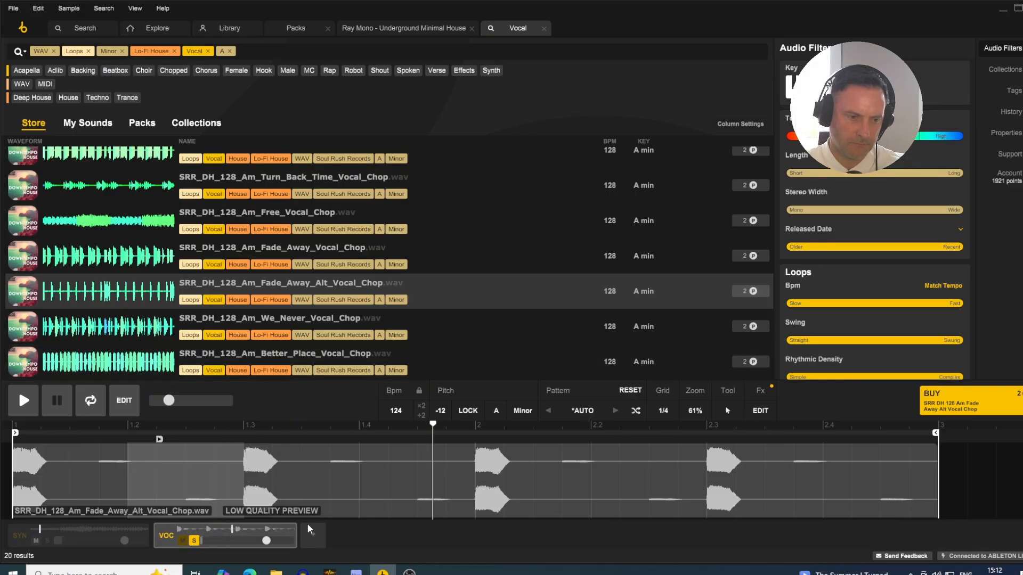
- Solo the synth track alongside the vocal track and lower the vocal track's volume slightly
left_click(48, 540)
mouse_move(271, 541)
left_click_drag(267, 541, 256, 540)
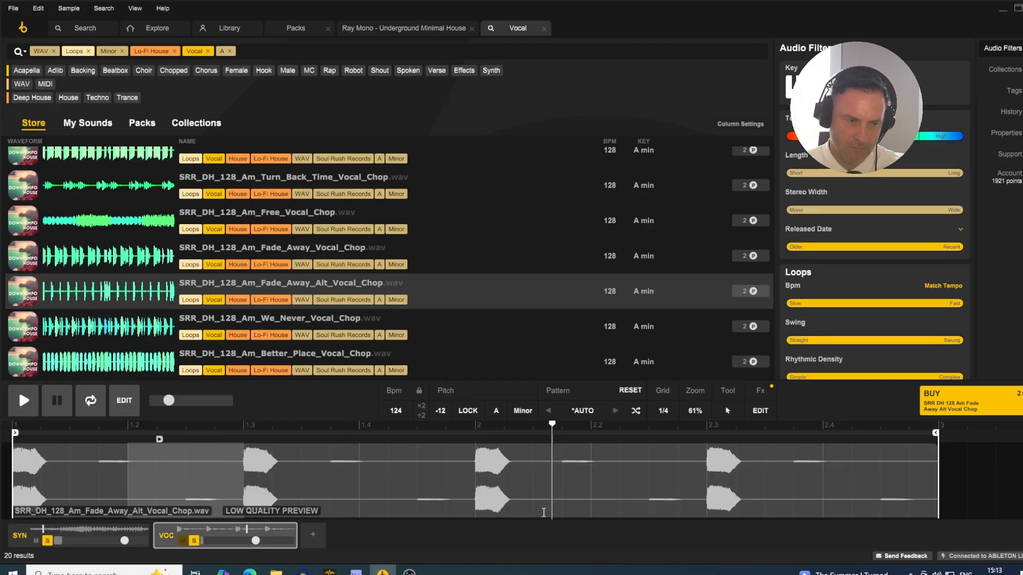
- Stop playback in Loopcloud and Ableton Live, and buy the SRR_DH_128_Am_Fade_Away_Alt_Vocal_Chop loop
key("space")
key("alt+Tab")
key("space")
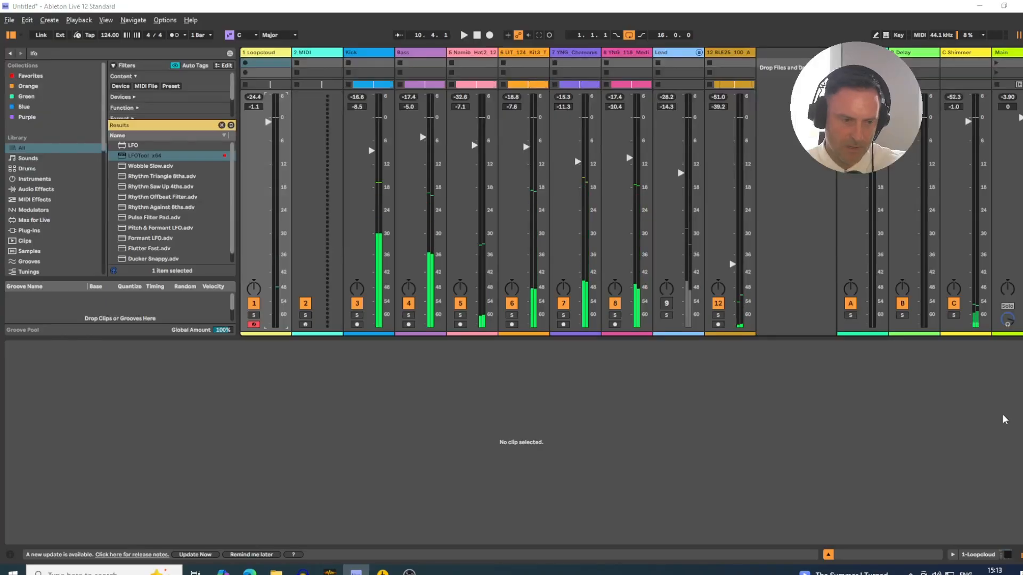
key("alt+Tab")
left_click(954, 401)
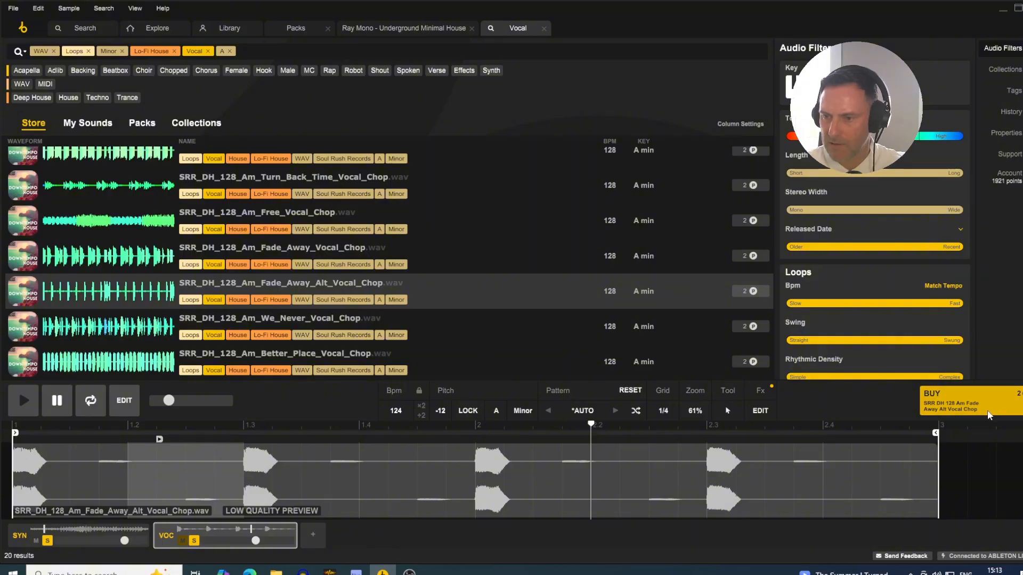
left_click(546, 261)
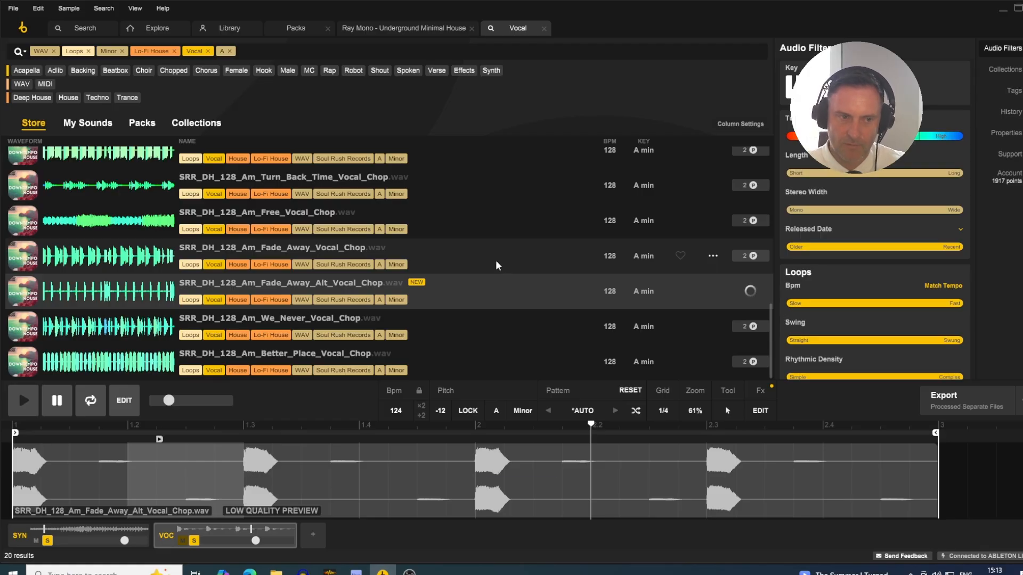
- Switch to Ableton Live's arrangement and split the kick clip at 16.4.1, near the end of the loop
key("alt+Tab")
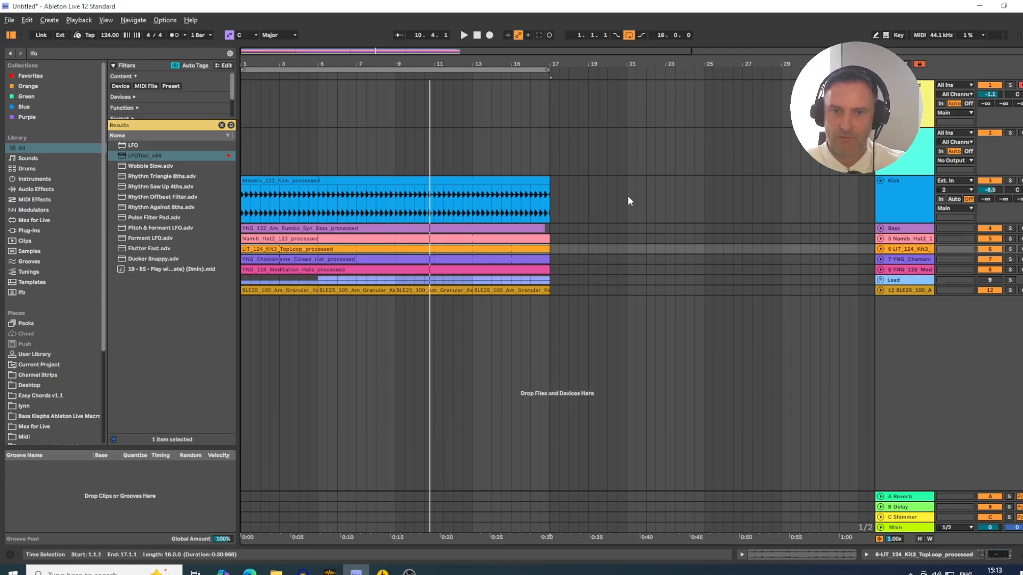
left_click_drag(536, 61, 535, 91)
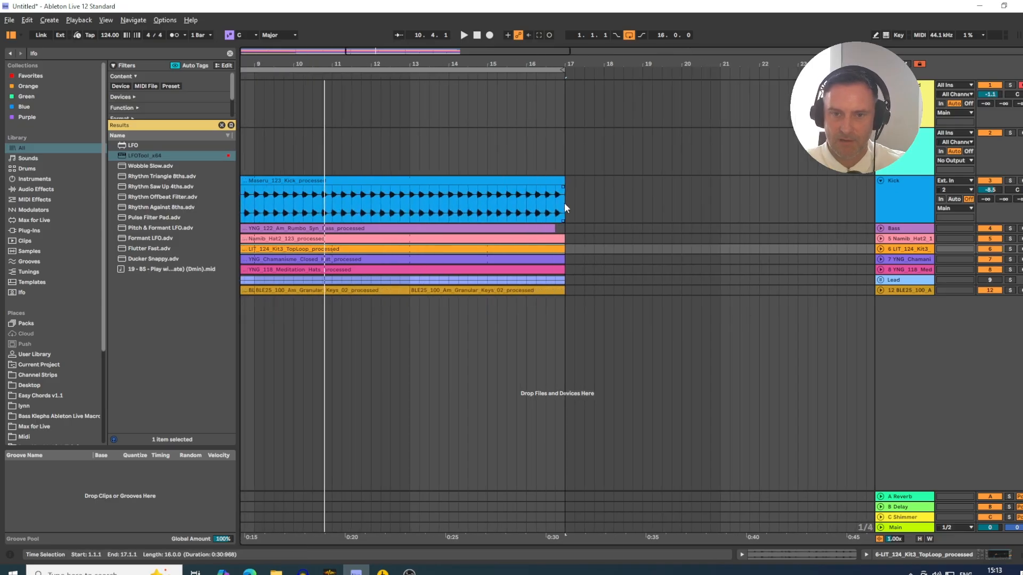
left_click(554, 205)
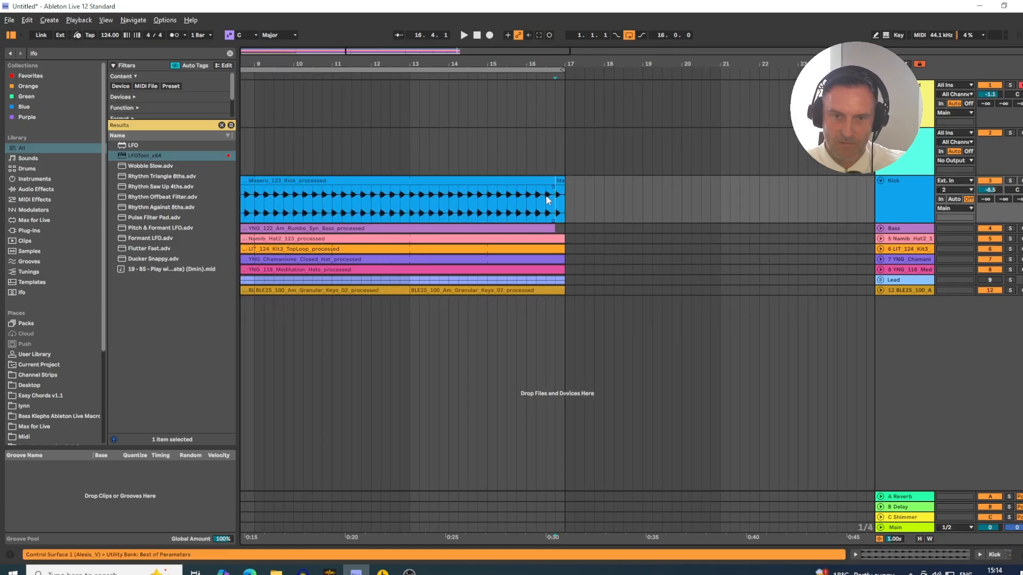
- Split the kick clip again at 16.3.1 so the last kicks of the loop are separate slices
key("ctrl+e")
left_click(547, 198)
key("ctrl+e")
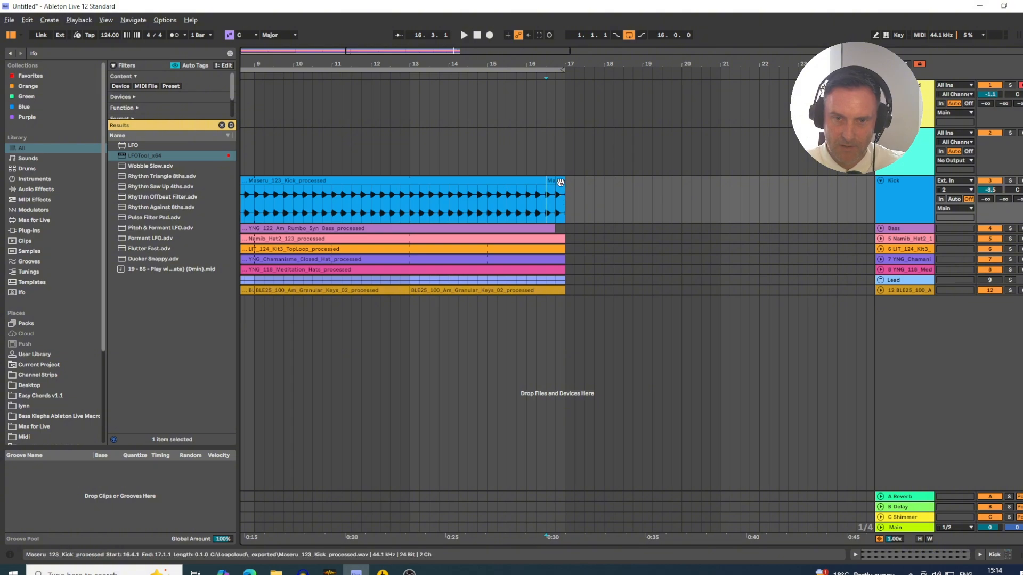
- Try reversing the last kick slice at 16.4.1 and undo the reversal
left_click(561, 193)
key("r")
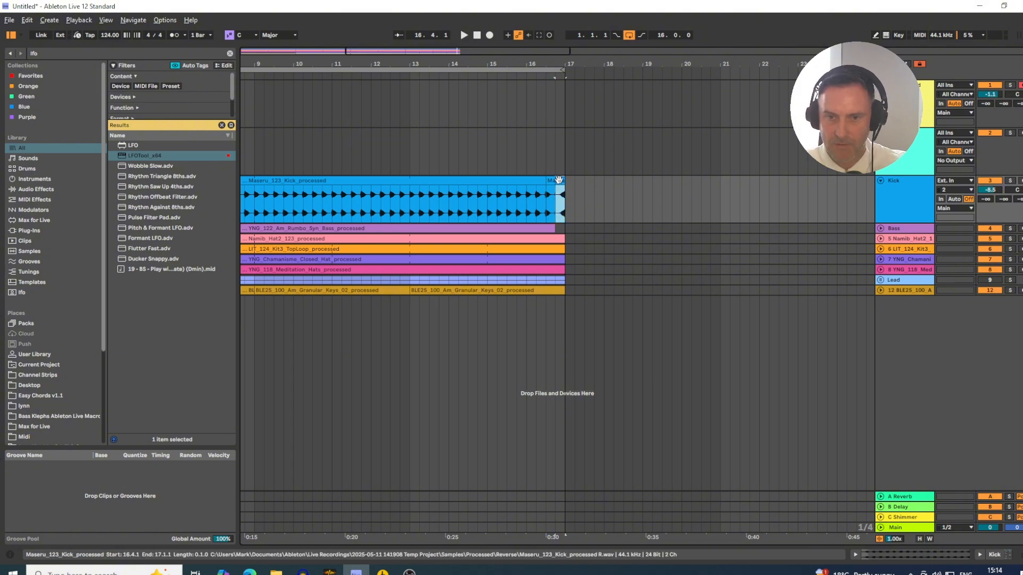
key("ctrl+z")
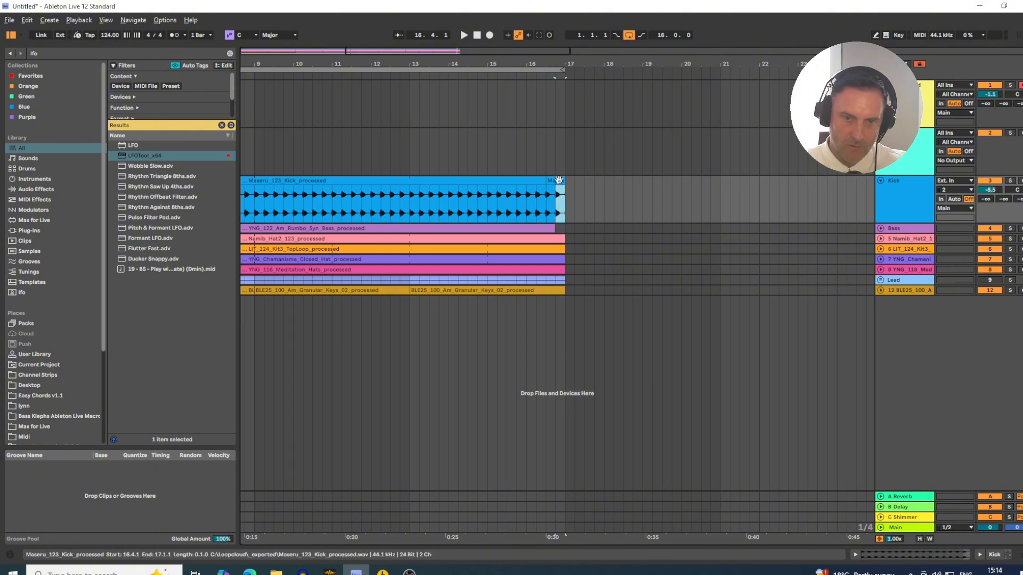
- Duplicate the kick's 16.4.1 to 16.4.3 section so it repeats until bar 17, and play the arrangement from the start
left_click_drag(558, 64, 513, 93)
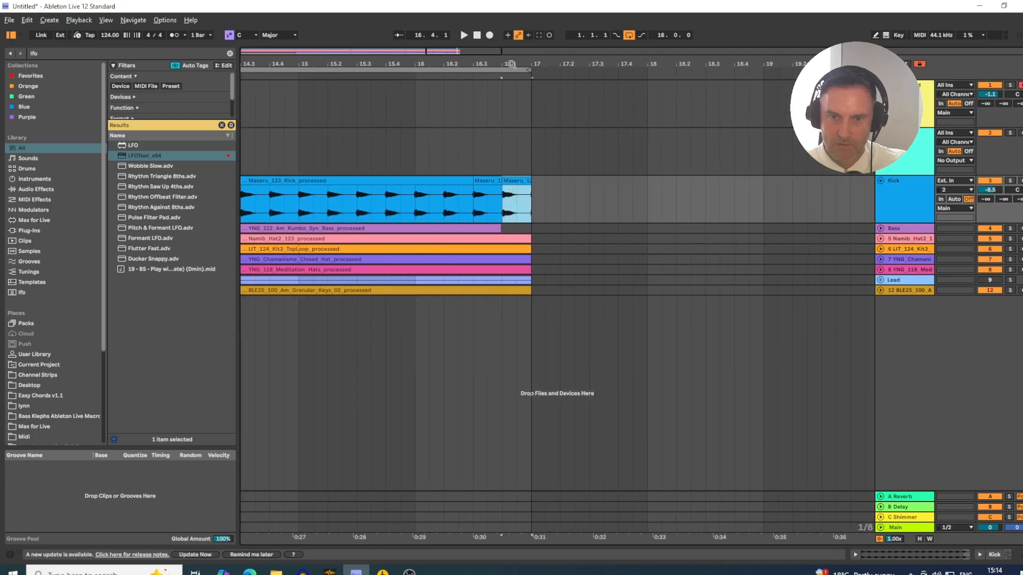
left_click_drag(517, 204, 507, 187)
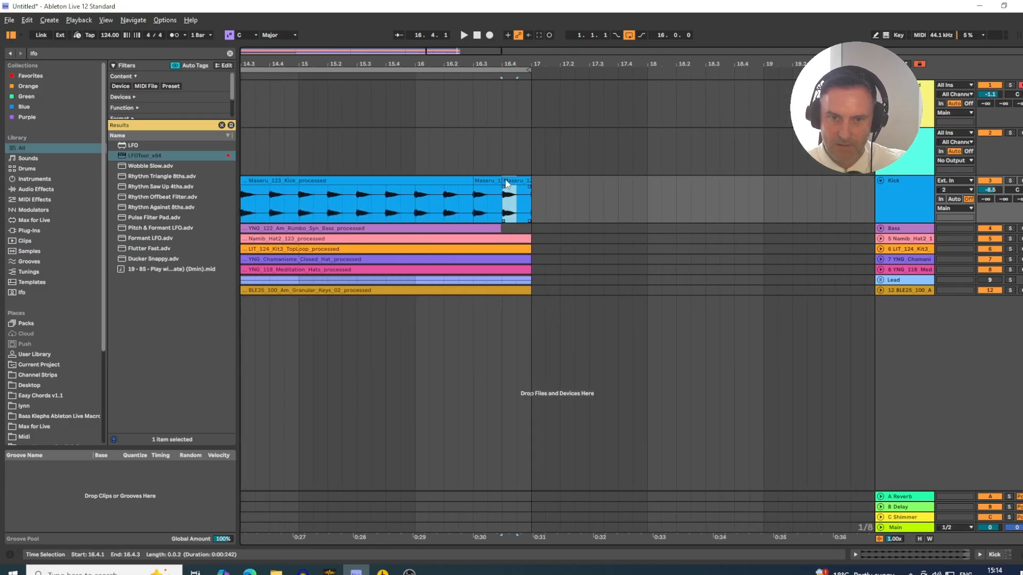
key("ctrl+d")
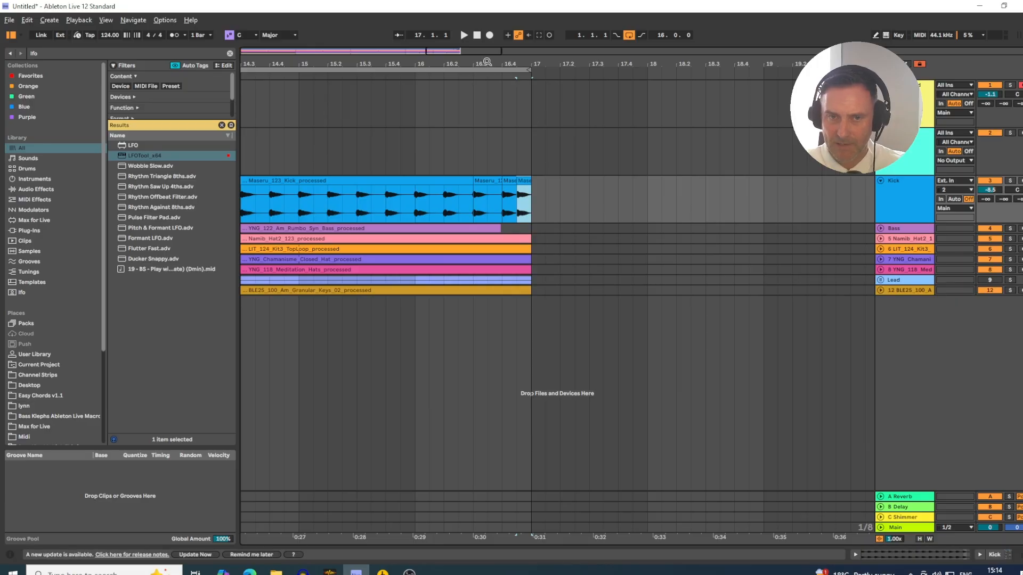
left_click_drag(488, 63, 620, 66)
left_click(602, 75)
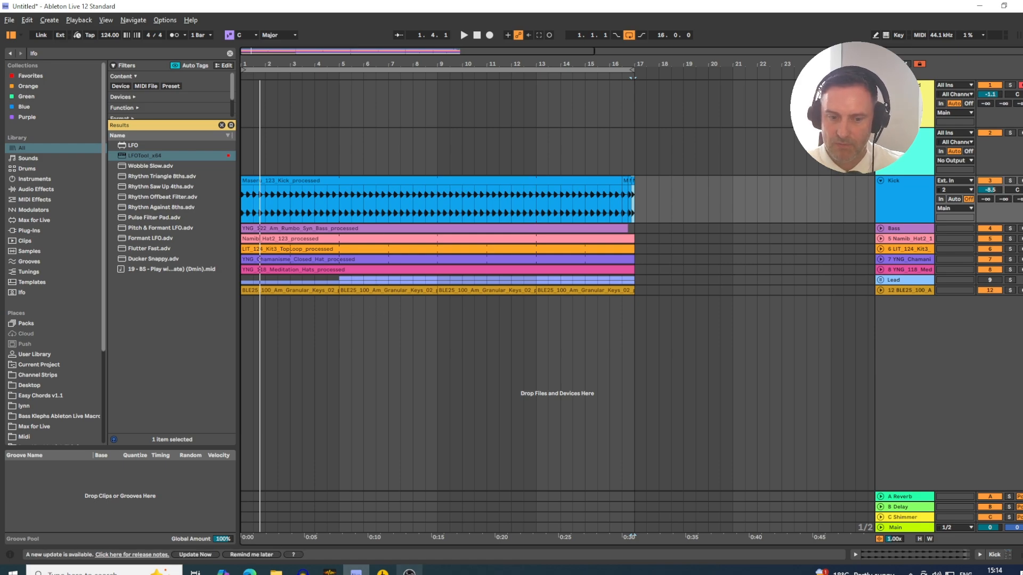
- Switch to Loopcloud and export its processed loop into Ableton Live on a new audio track starting at bar 1
key("alt+Tab")
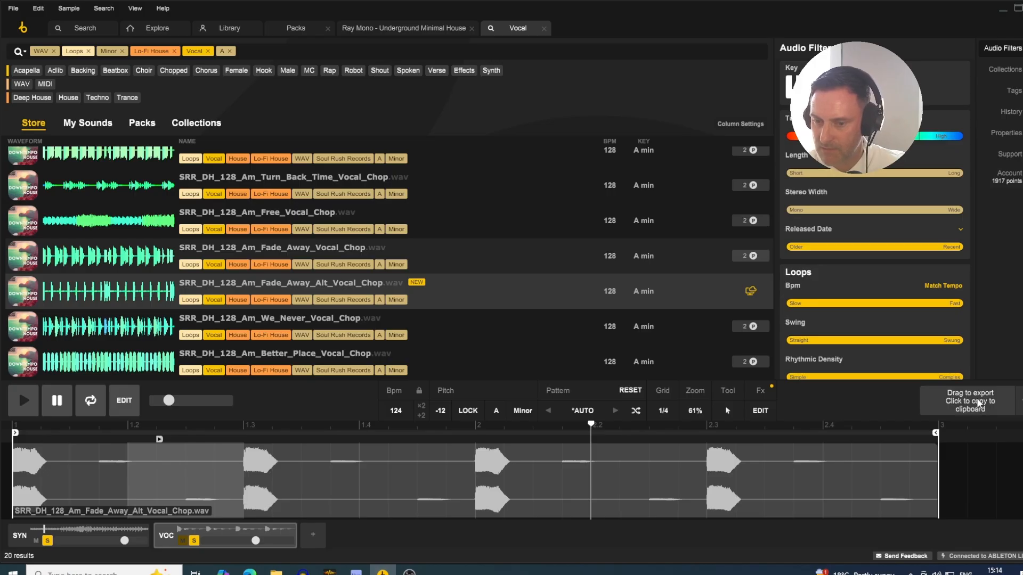
left_click_drag(348, 574, 248, 304)
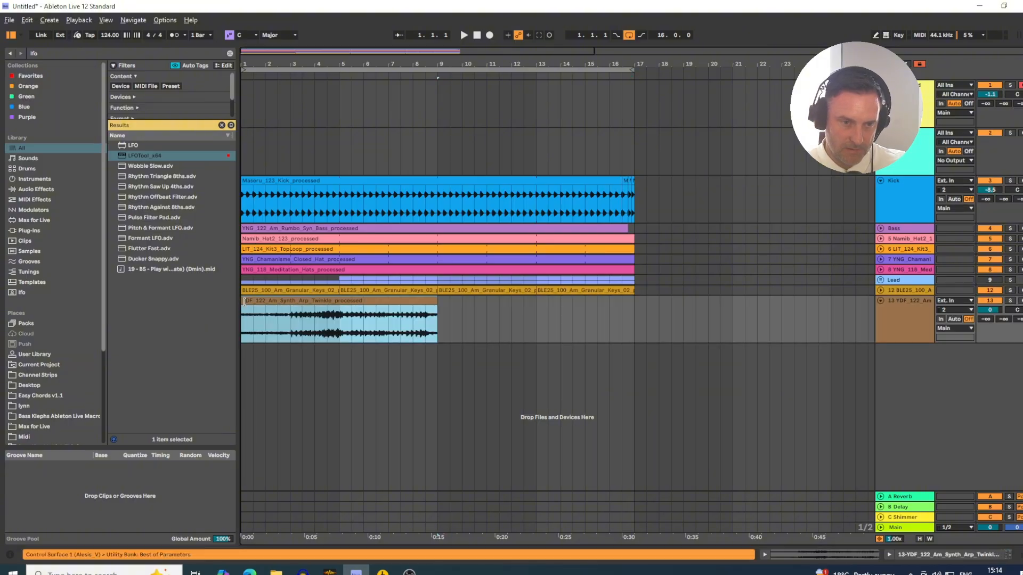
- Switch to Loopcloud, select the vocal track and review the export preferences, keeping Processed Separate Files as the export type
key("alt+Tab")
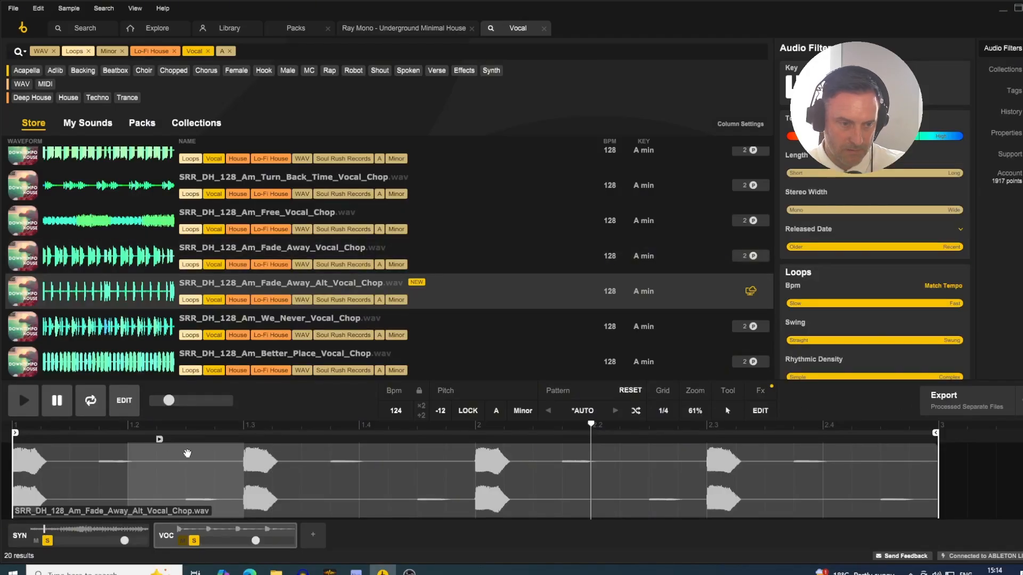
left_click(211, 530)
left_click(1020, 408)
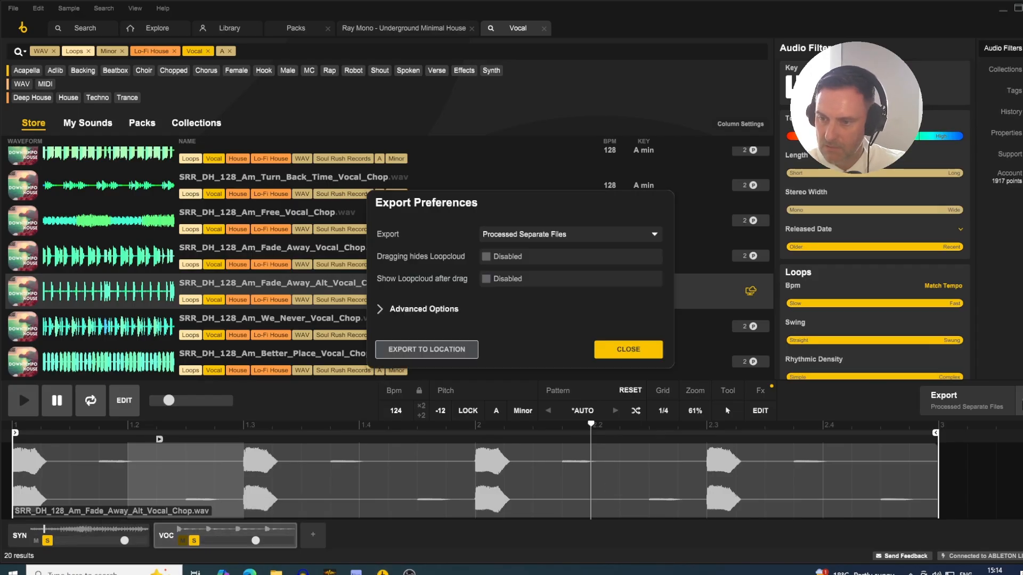
left_click(558, 236)
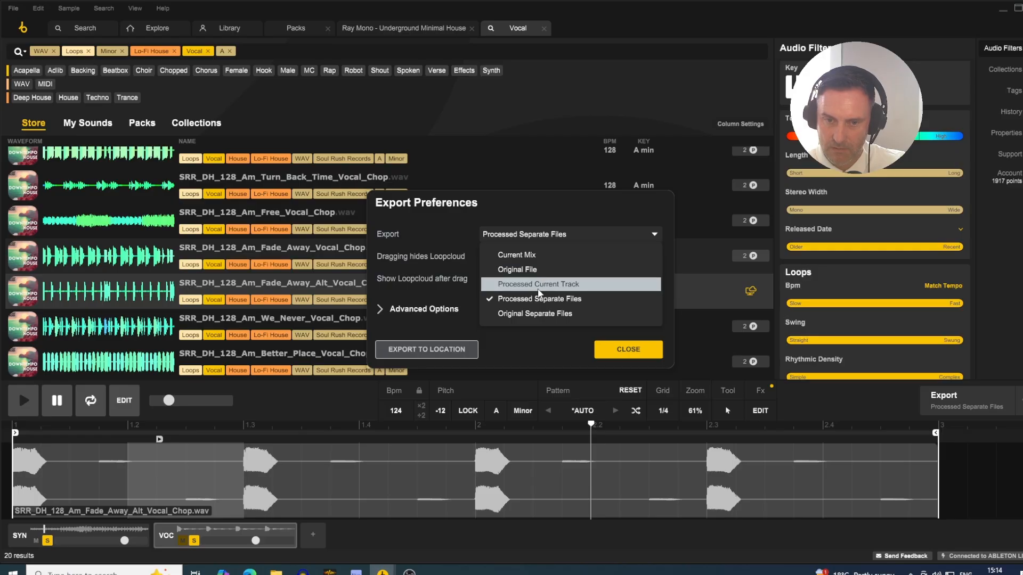
left_click(539, 296)
left_click(628, 350)
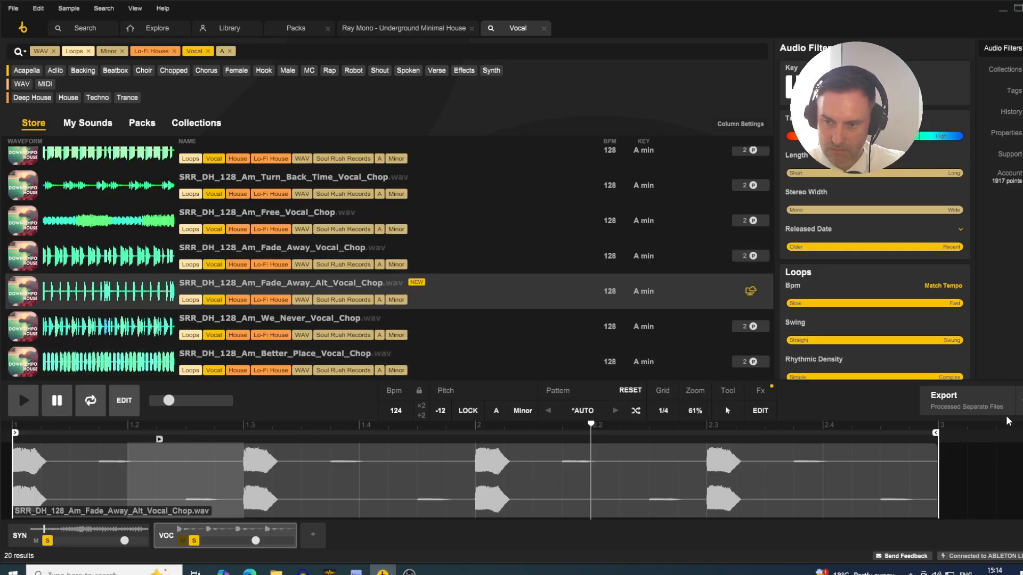
- Return to Ableton Live, solo the new Synth Arp Twinkle track during playback and set its volume to -24.2 dB
key("alt+Tab")
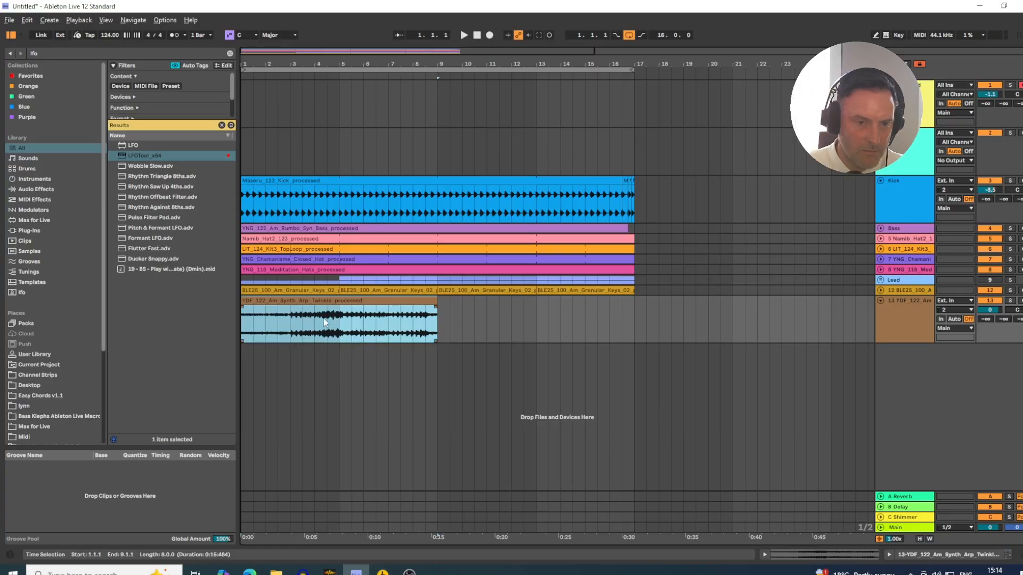
left_click(1011, 301)
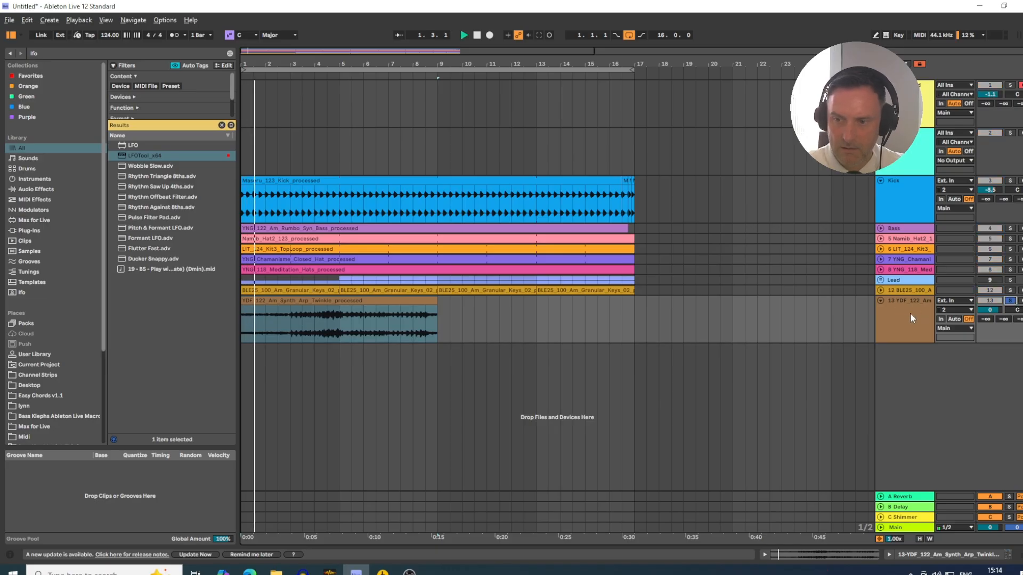
left_click_drag(995, 309, 996, 381)
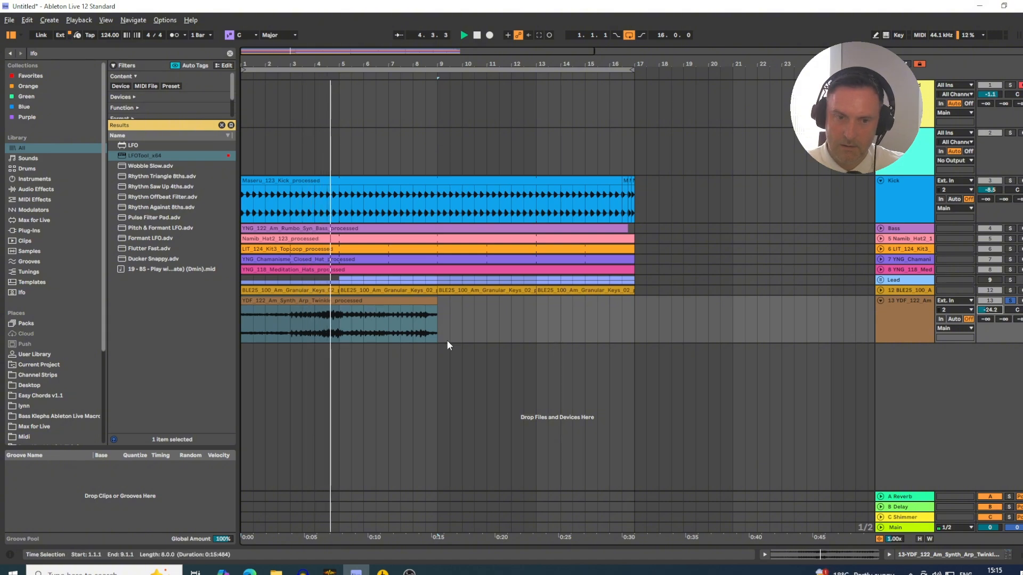
- Duplicate the eight-bar Synth Arp Twinkle clip so it also covers bars 9 to 16
left_click(436, 300)
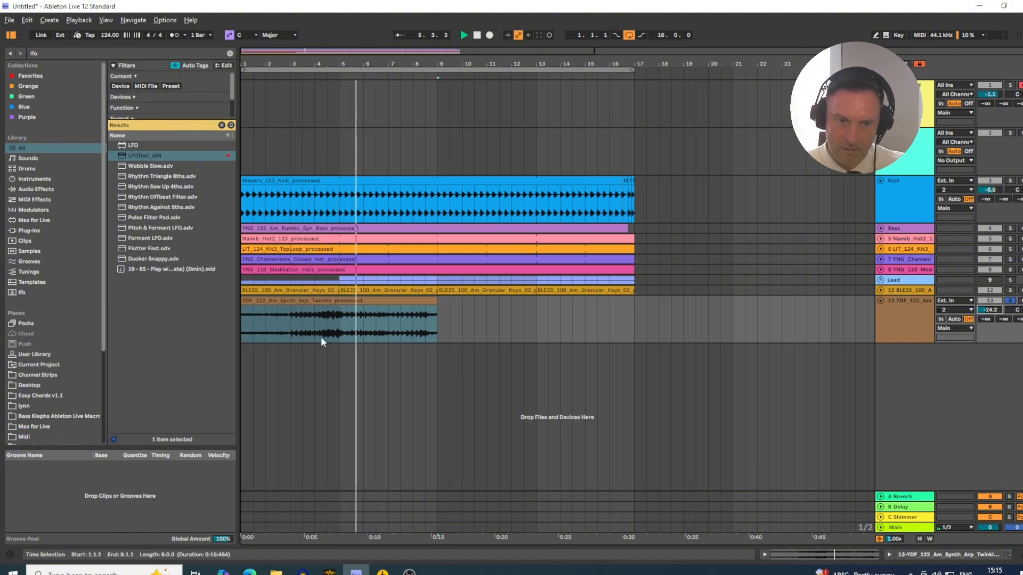
left_click(358, 299)
key("ctrl+d")
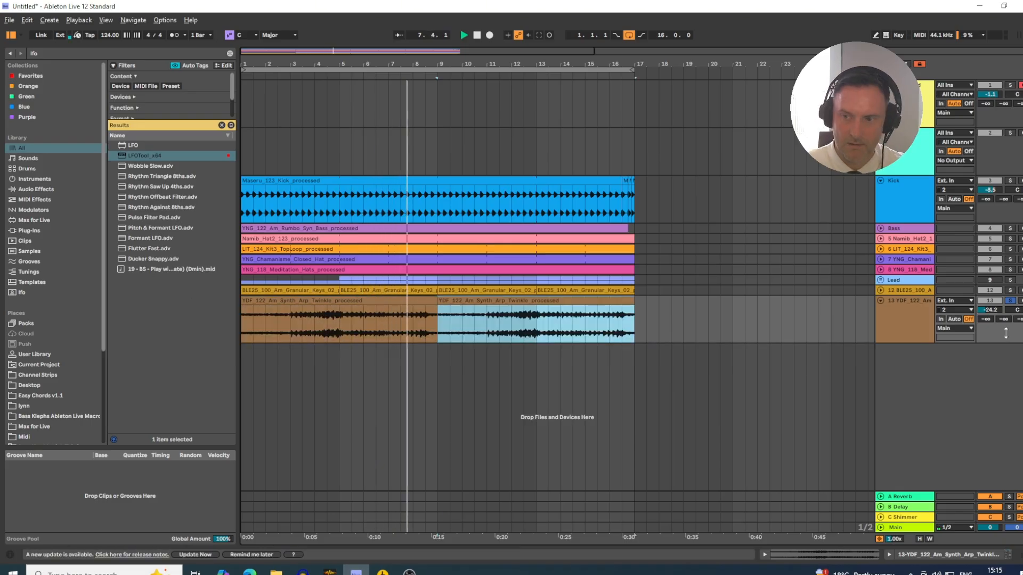
- Set the warp mode of the first Synth Arp Twinkle clip to Complex
double_click(331, 301)
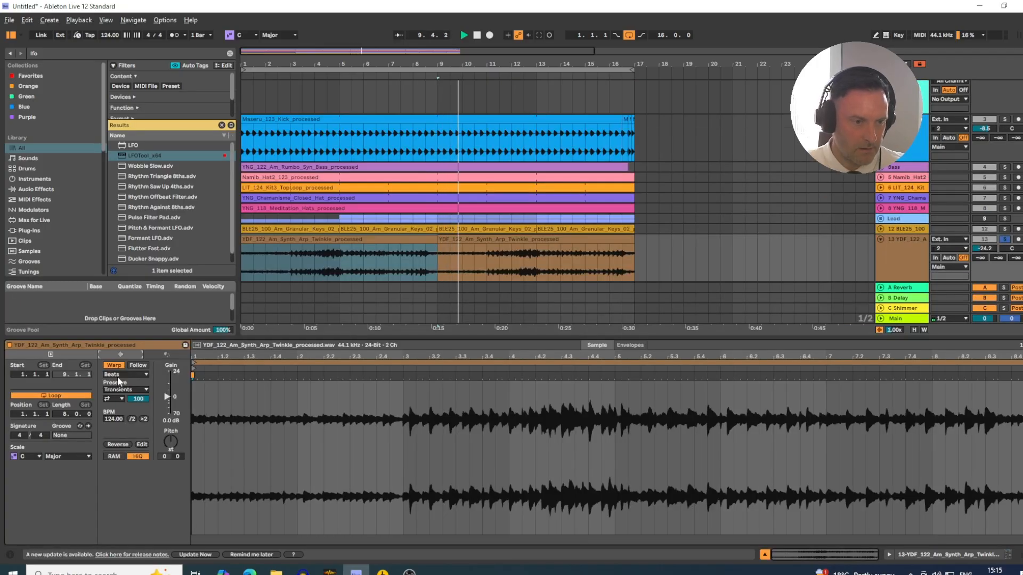
left_click(118, 375)
left_click(120, 416)
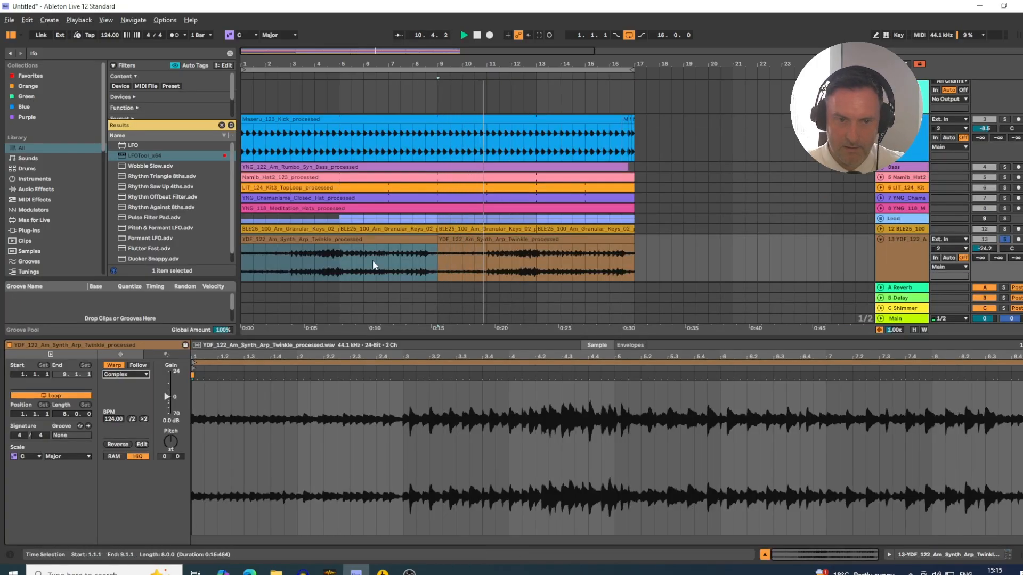
left_click(375, 239)
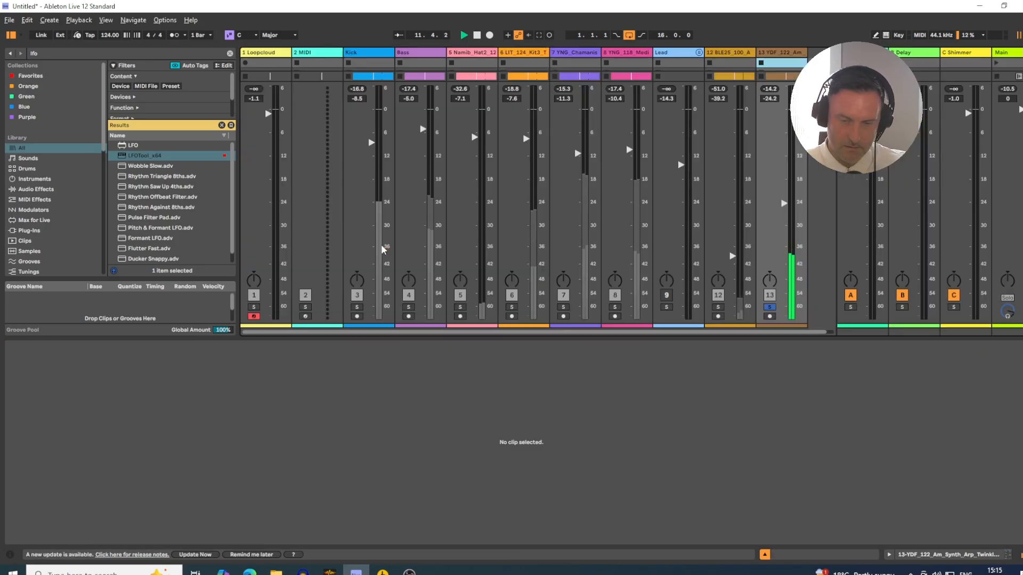
- Show the mixer with its sends and raise the Synth Arp Twinkle track's send to the C Shimmer return
key("Tab")
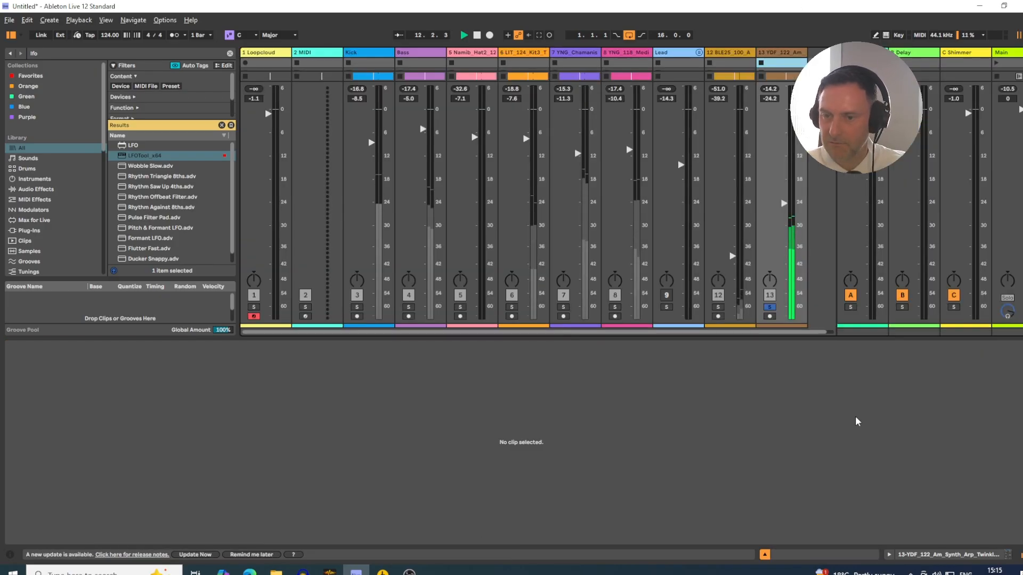
left_click(765, 555)
left_click_drag(770, 277, 771, 269)
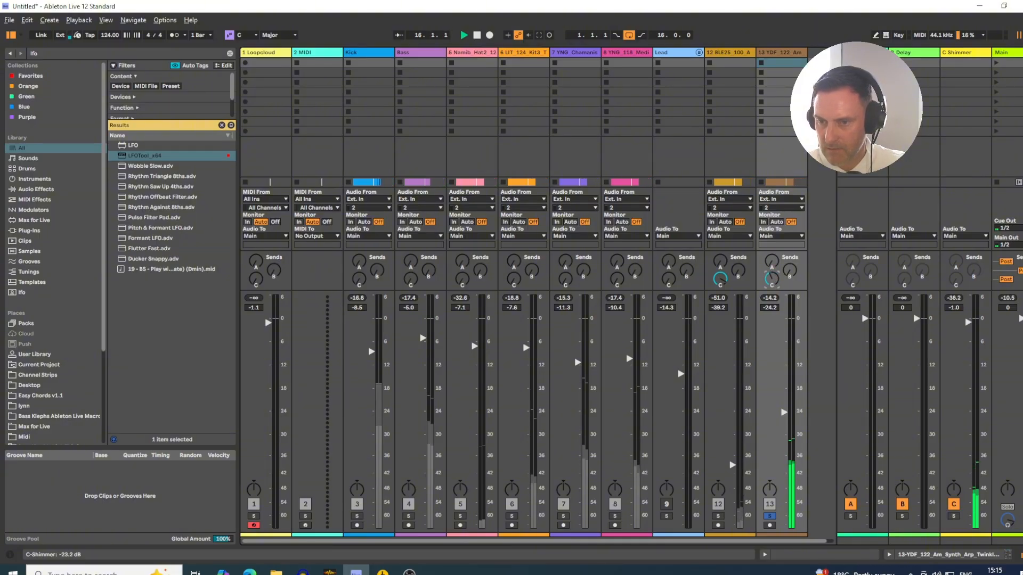
left_click_drag(772, 278, 771, 277)
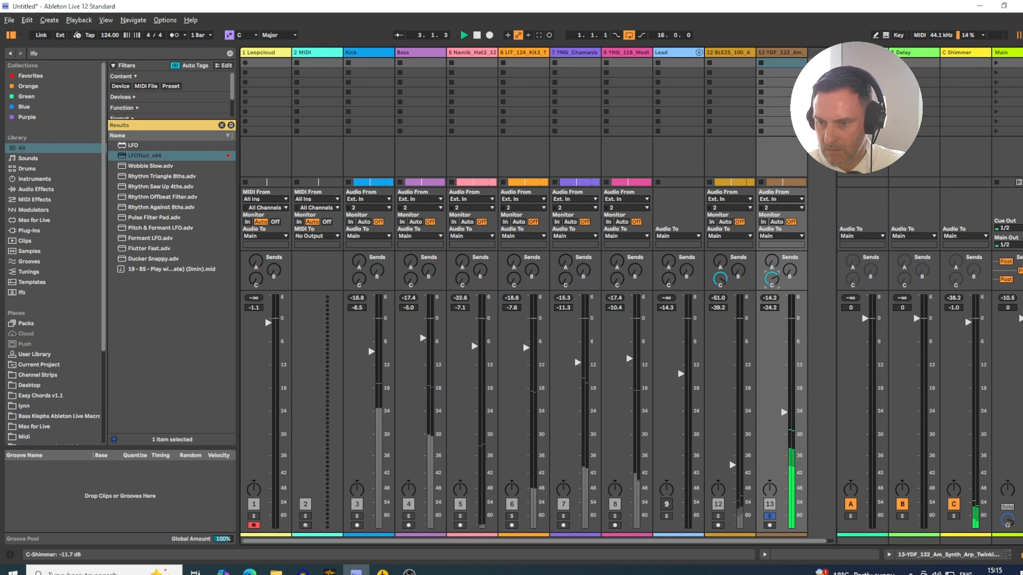
- Solo the Granular Keys, Bass, Kick and Namib Hat tracks alongside the arp, with the keys at -40.0 dB and the arp at -25.5 dB
left_click(720, 516)
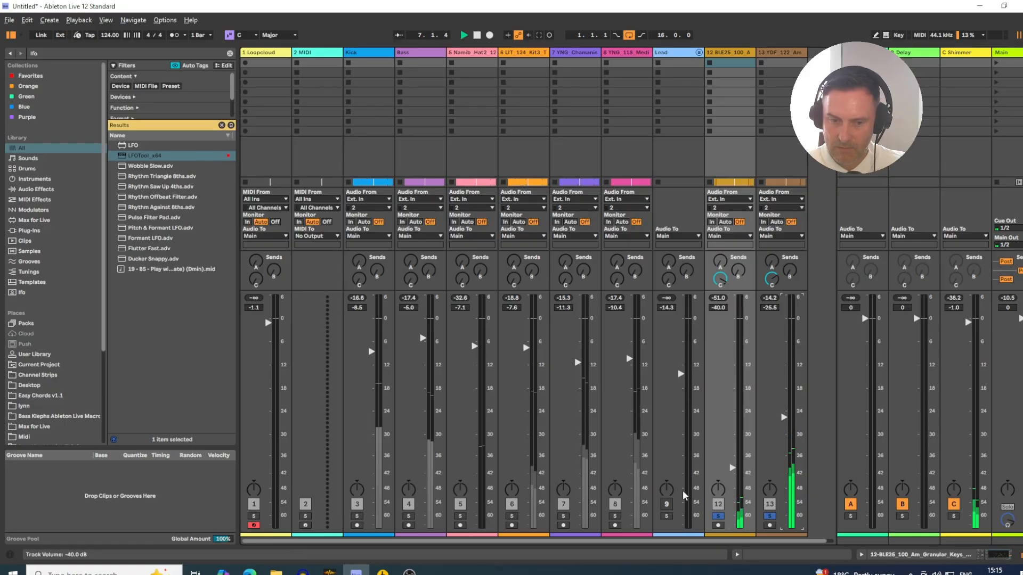
left_click(408, 516)
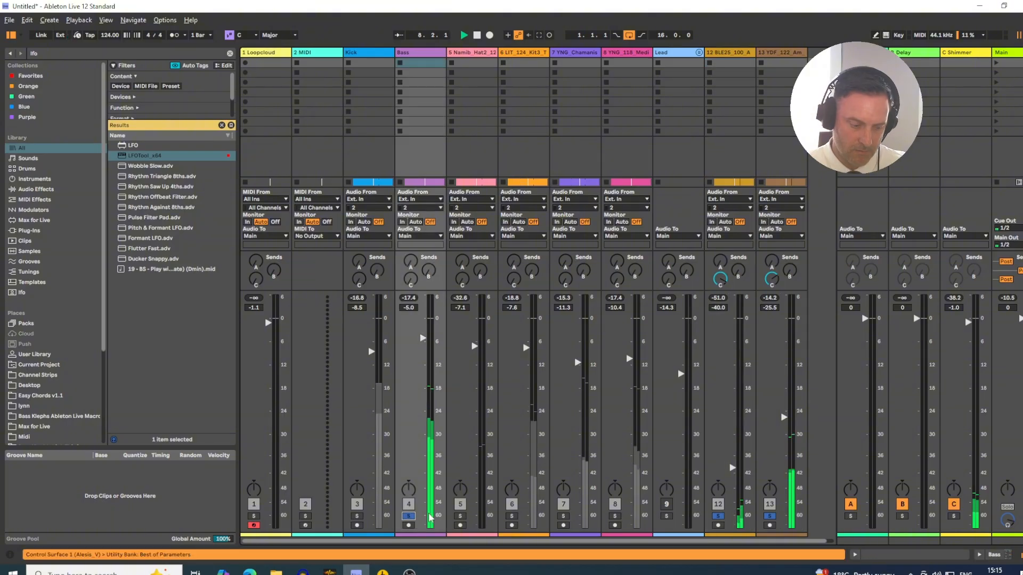
left_click(357, 517)
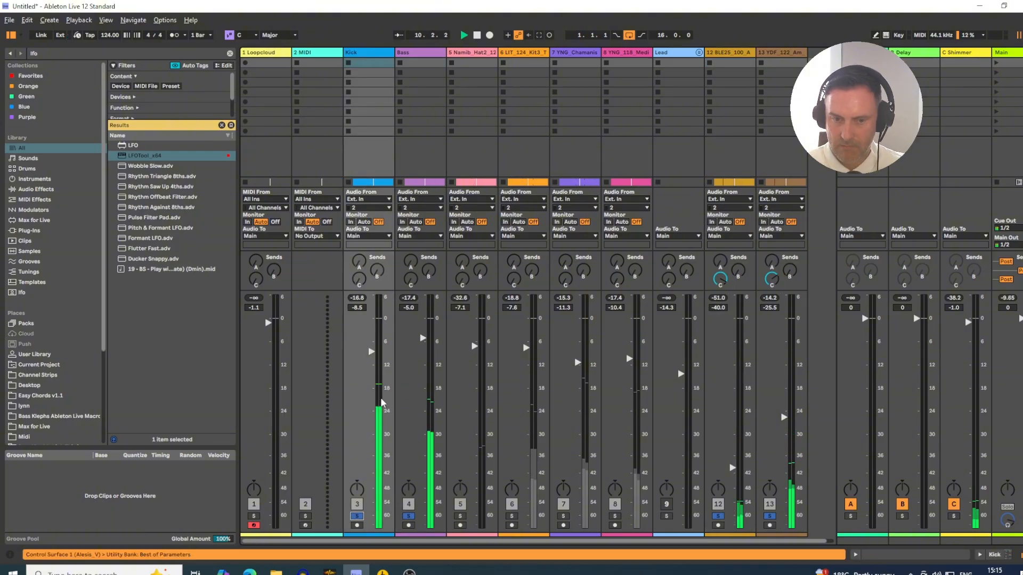
left_click(461, 517)
- Return to the arrangement, unfold the Granular Keys track and set its C Shimmer send to -2.0 dB
key("Tab")
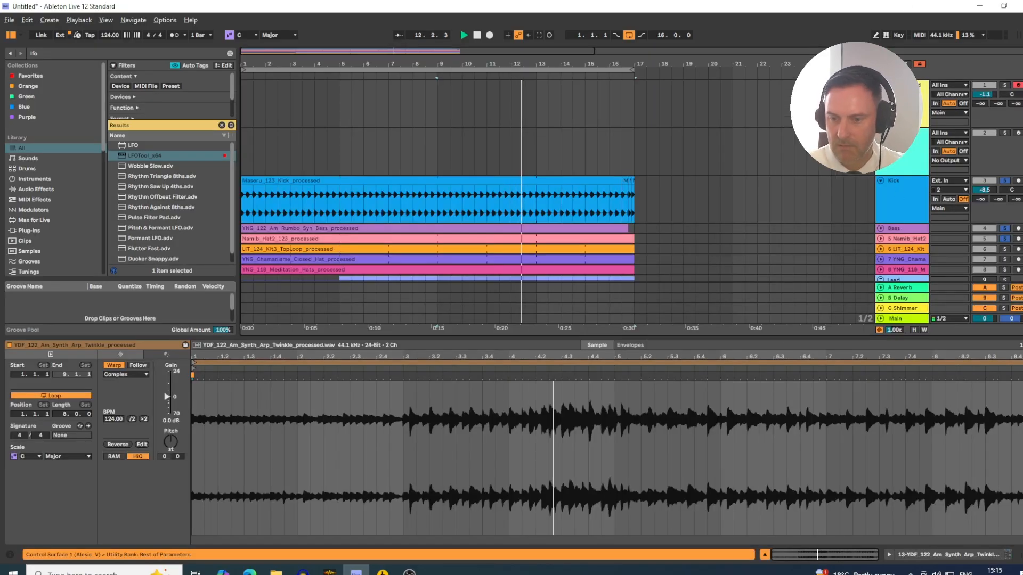
left_click(765, 554)
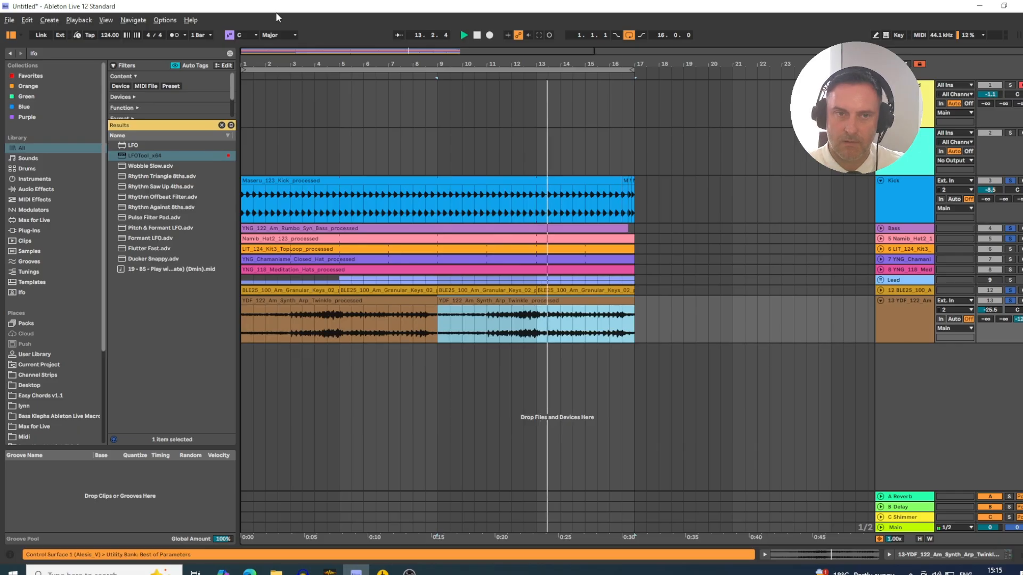
key("minus")
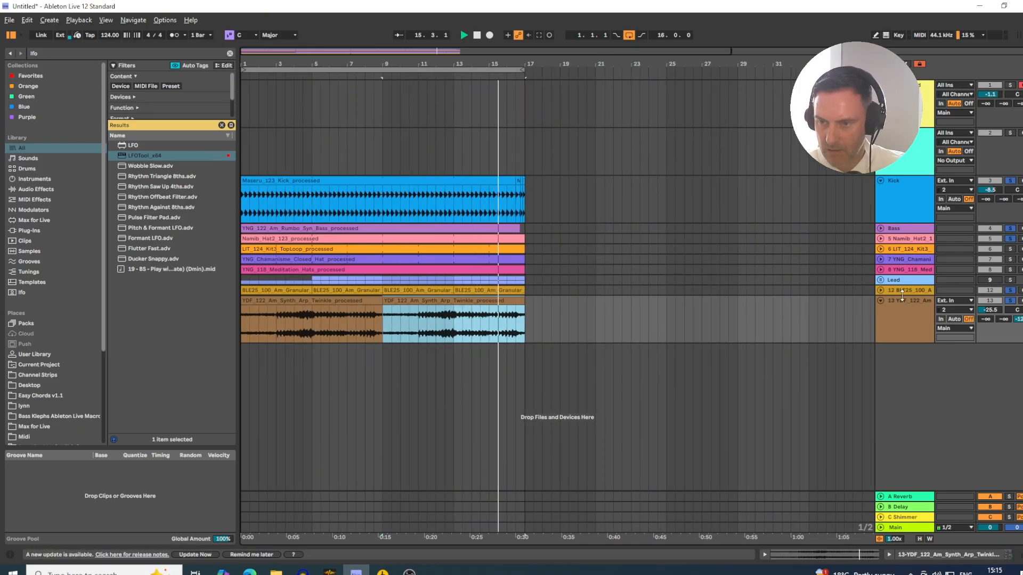
left_click(880, 290)
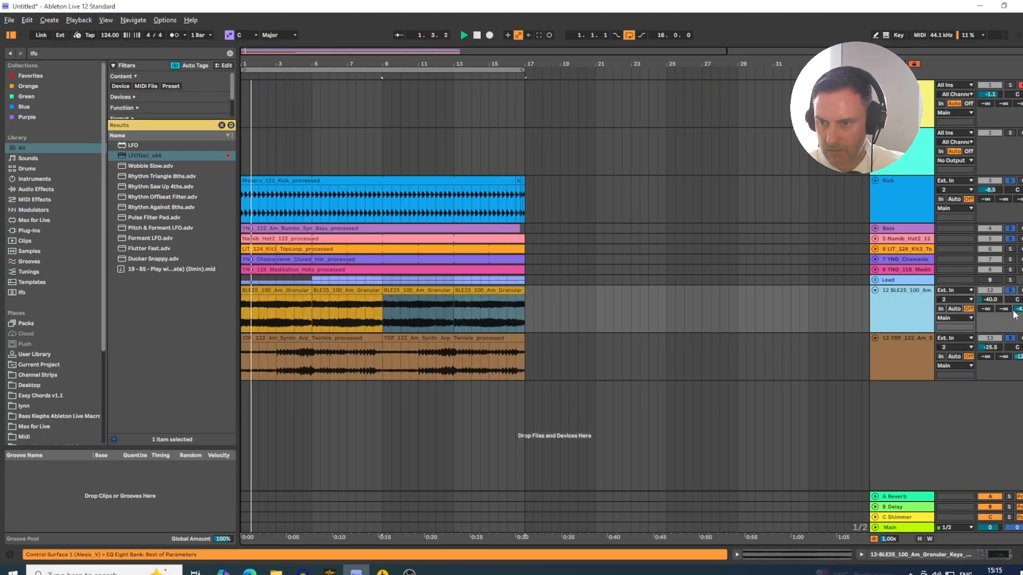
left_click_drag(1019, 310, 1019, 291)
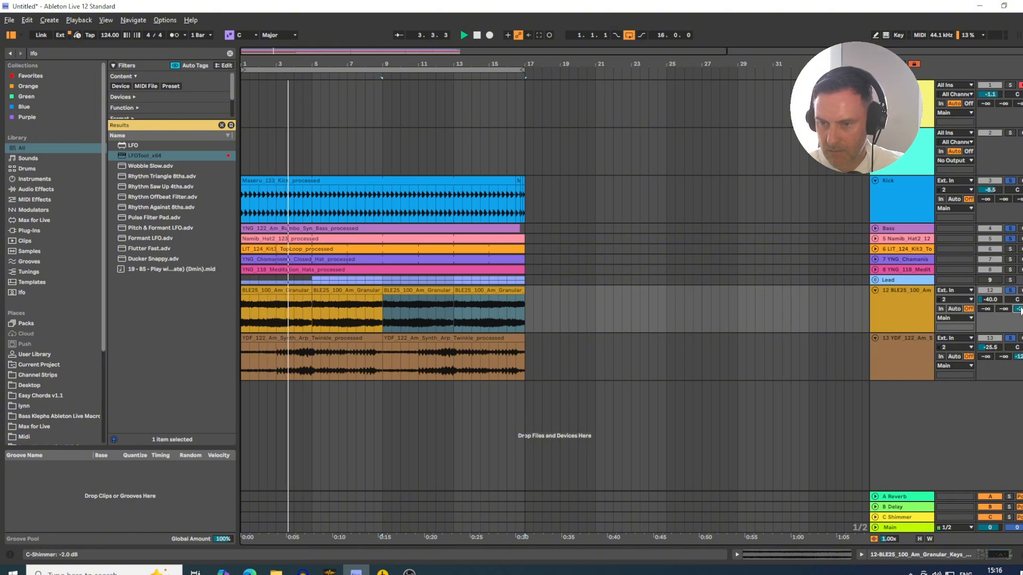
- Check the track levels in the mixer and switch back to Loopcloud
key("Tab")
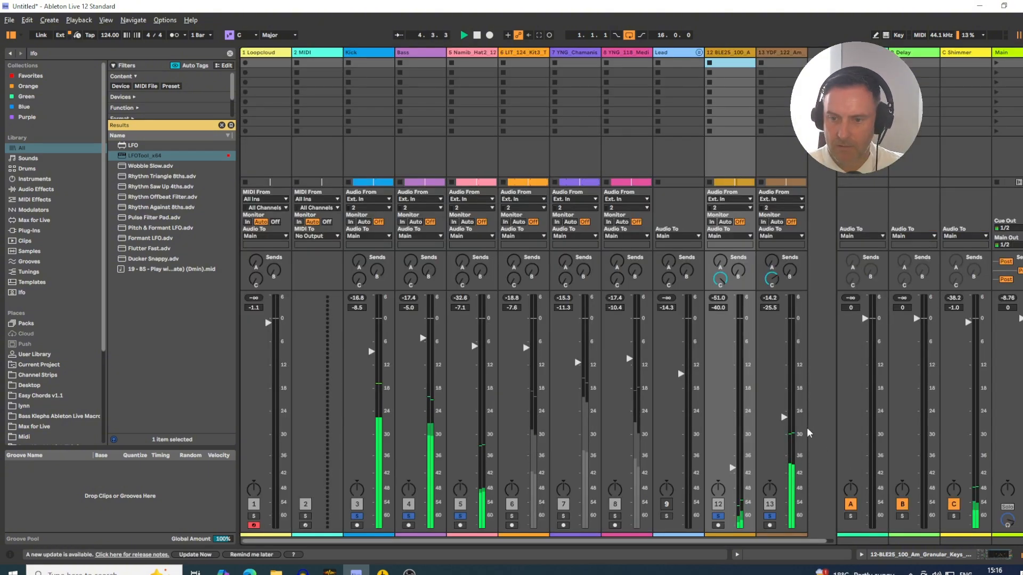
key("Tab")
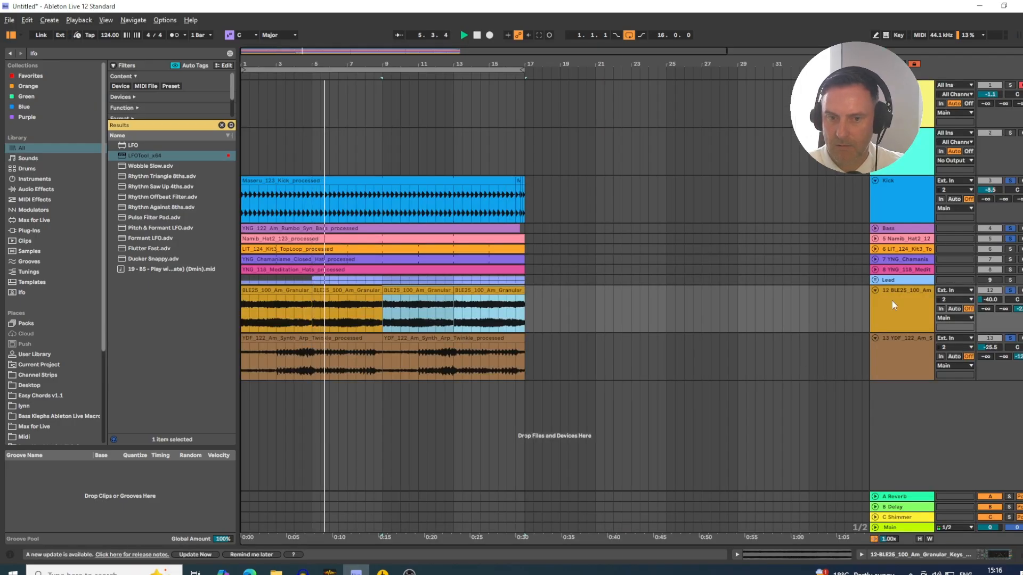
key("alt+Tab")
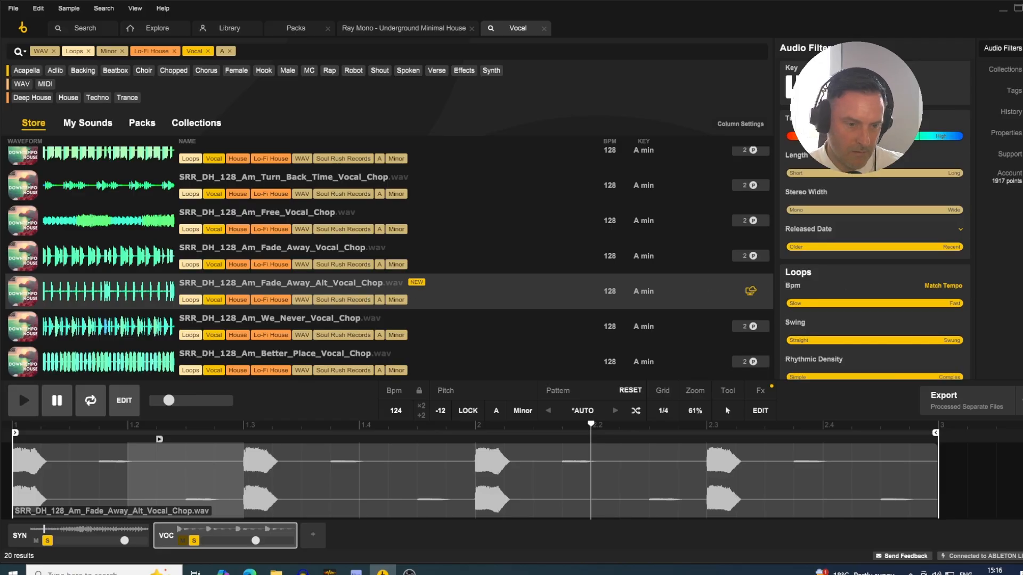
- Try to export the processed vocal chop from Loopcloud as separate files onto a new Ableton Live track, and delete the placed clip
key("alt+Tab")
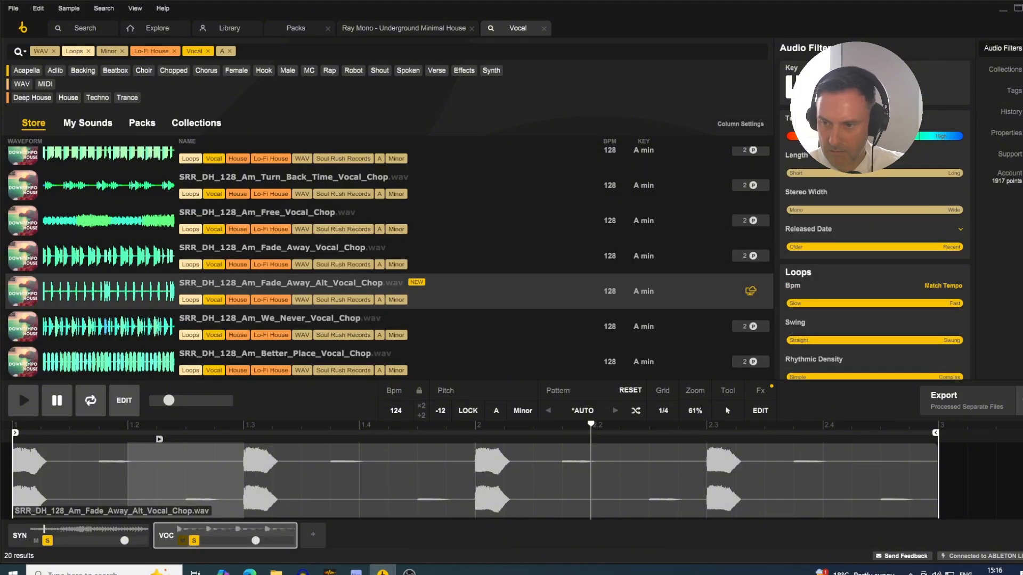
left_click(1021, 405)
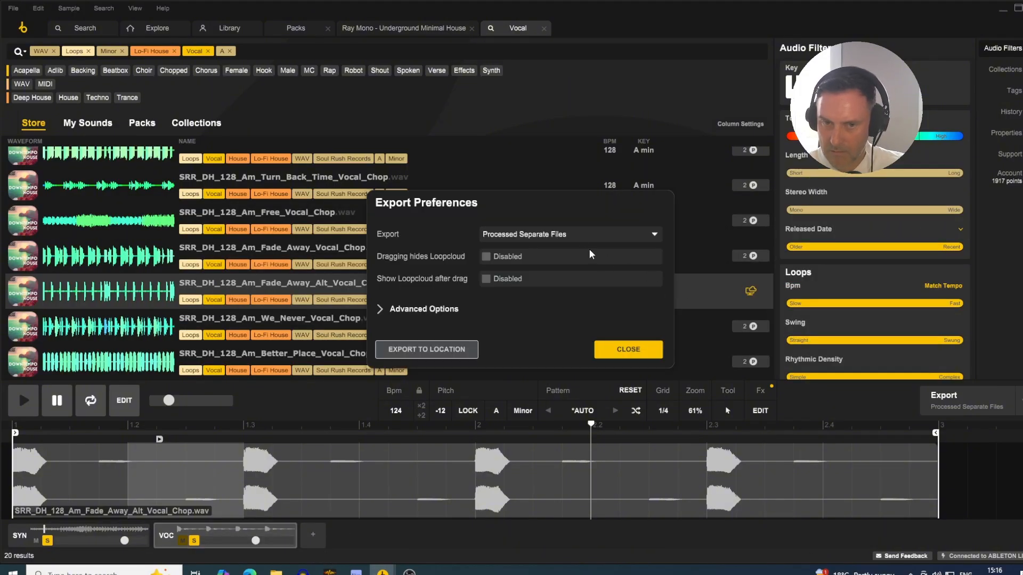
left_click(570, 238)
left_click(543, 301)
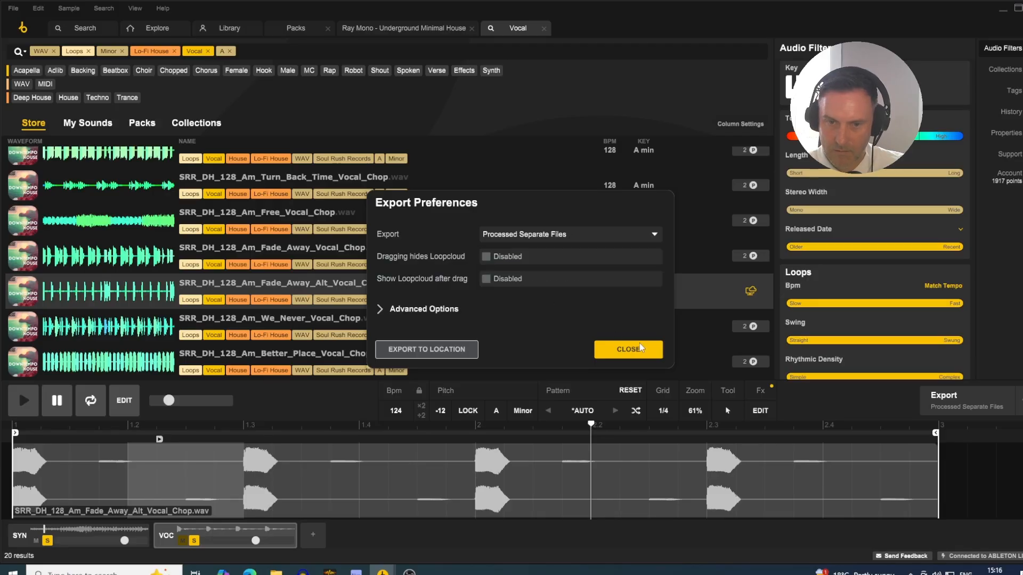
left_click(628, 350)
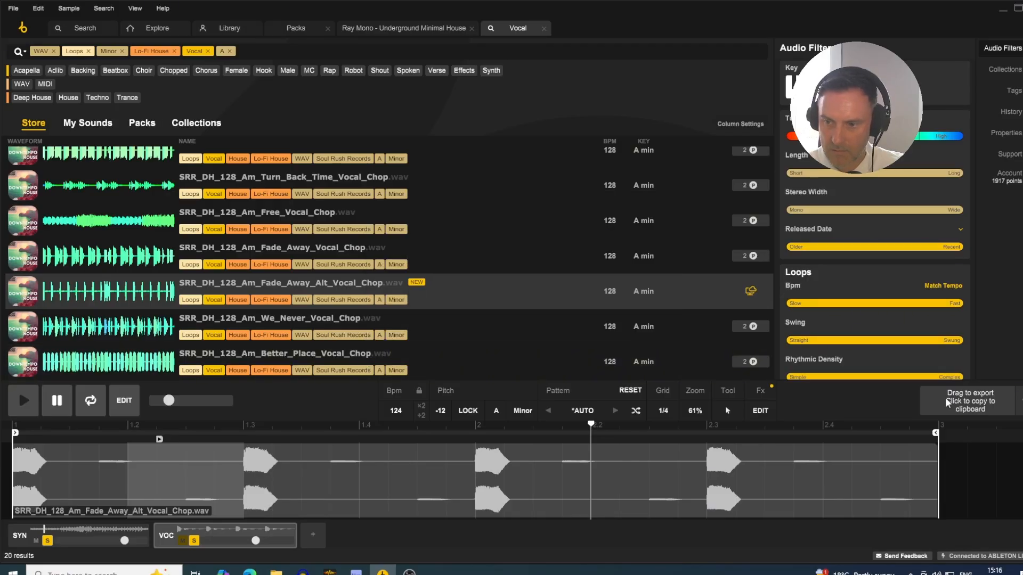
left_click_drag(394, 544, 514, 437)
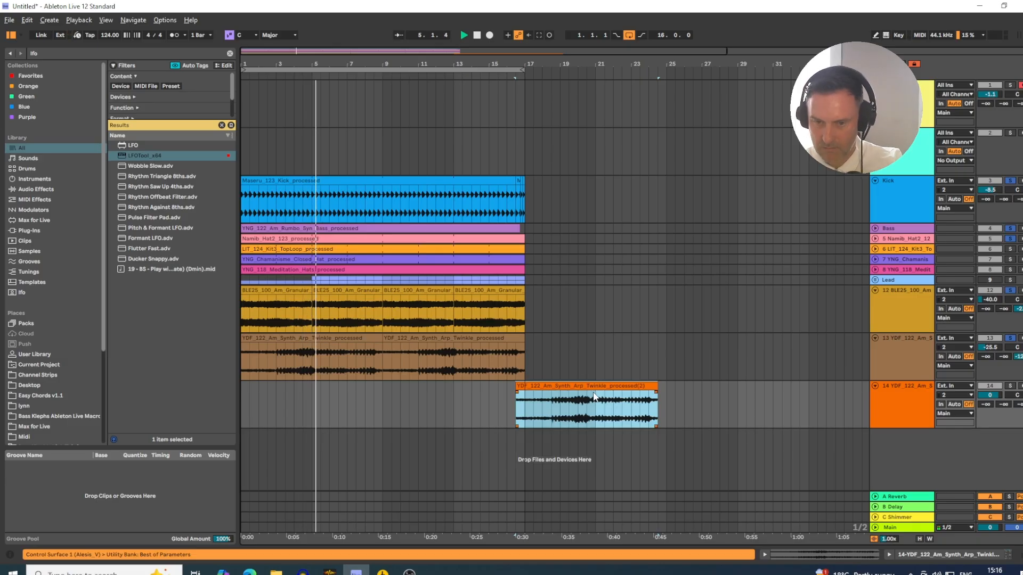
key("Delete")
key("alt+Tab")
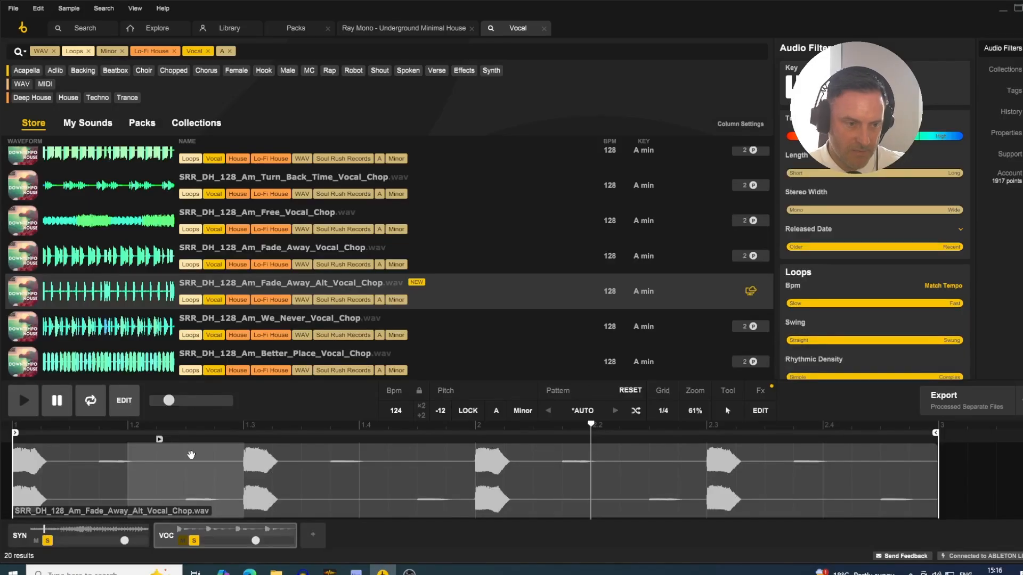
- Place the original SRR_DH_128_Am_Fade_Away_Alt_Vocal_Chop loop from Loopcloud at bar 1 of a new Ableton Live track and duplicate it once
right_click(213, 531)
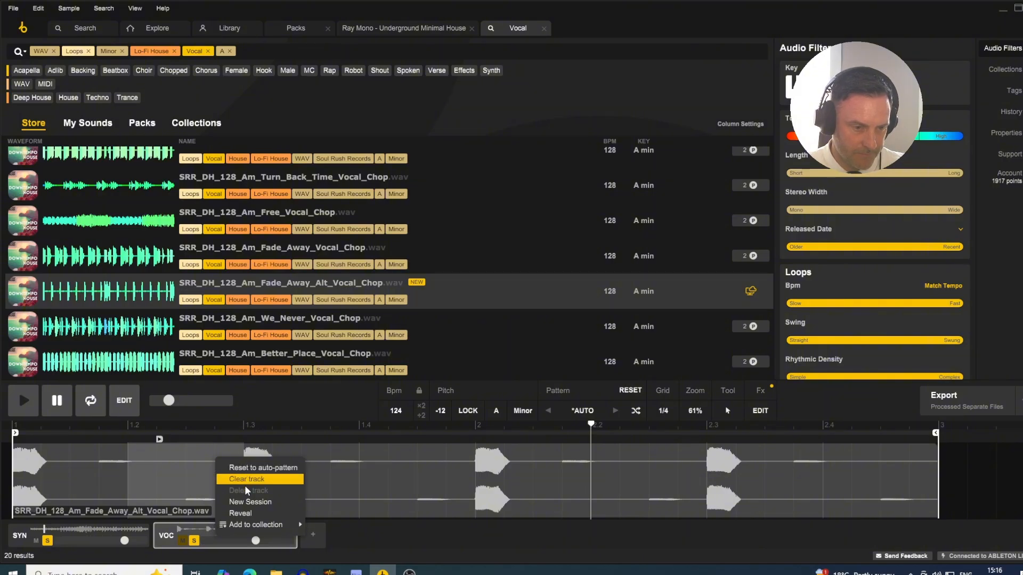
left_click(245, 514)
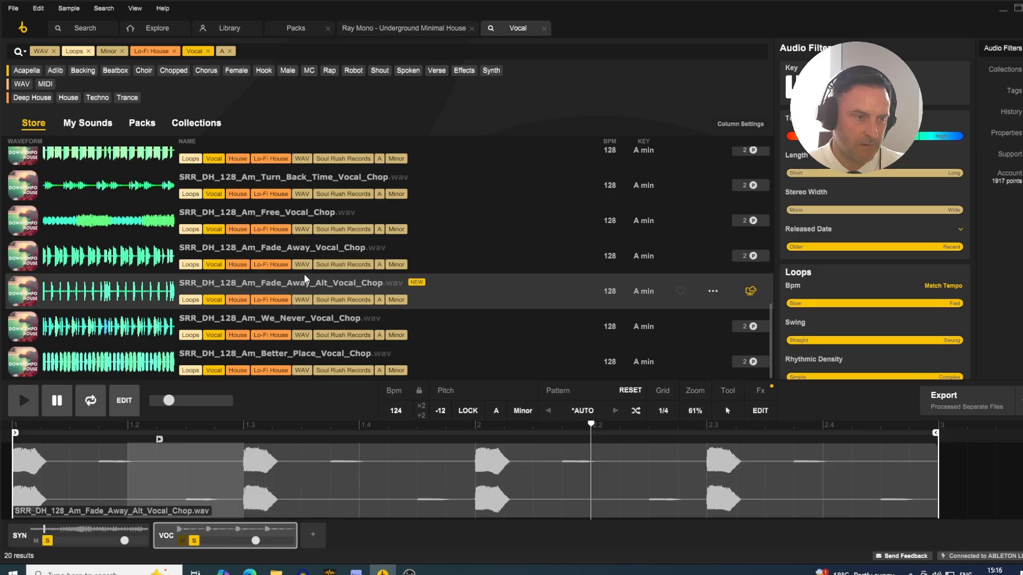
scroll(149, 299, "up", 5)
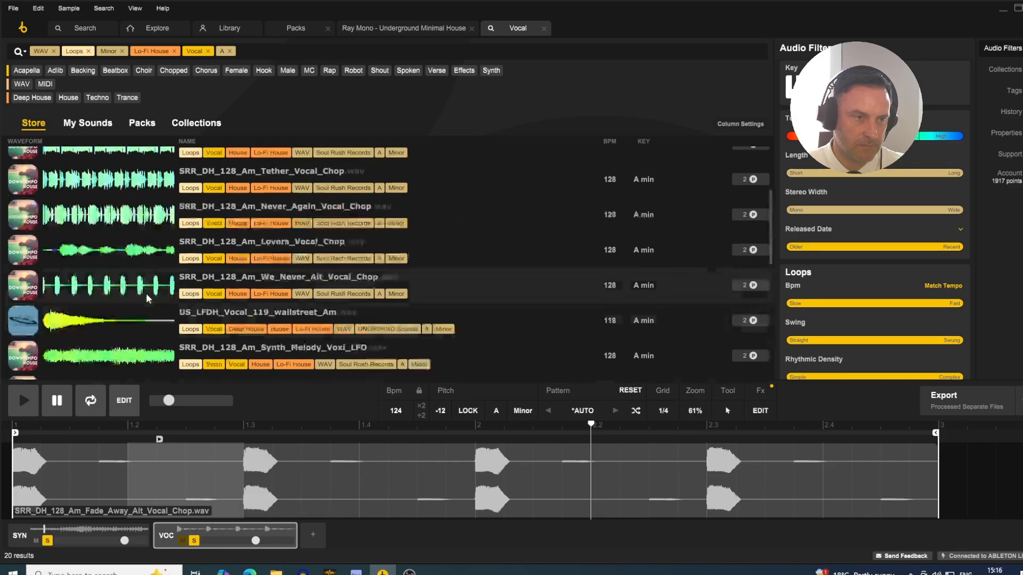
scroll(149, 303, "down", 5)
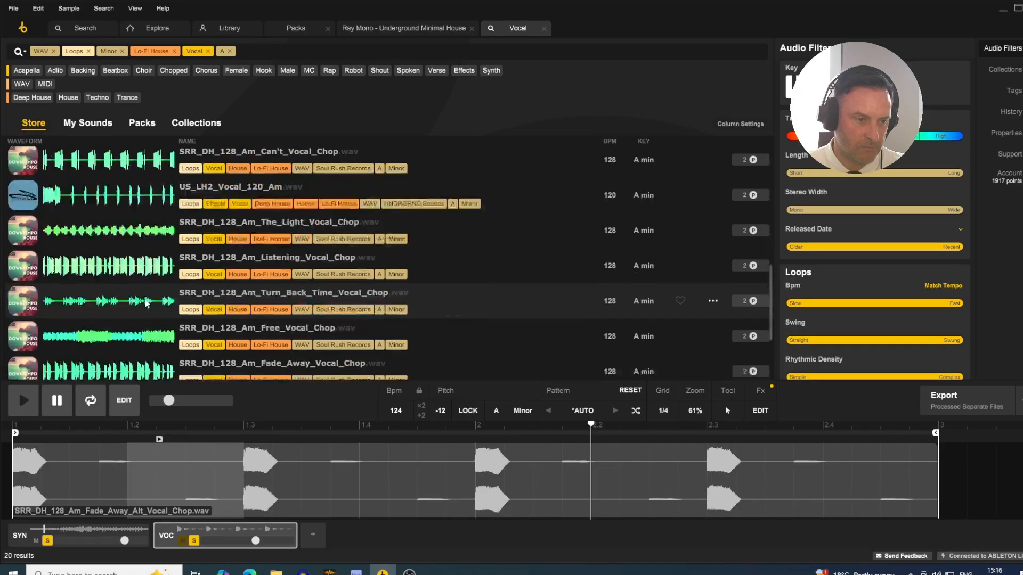
scroll(149, 304, "down", 3)
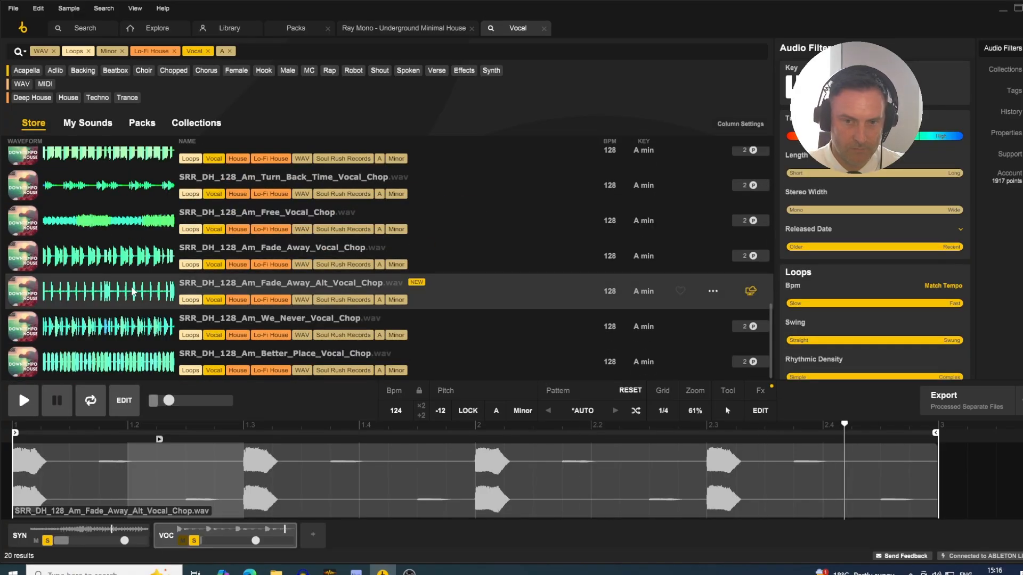
key("Up")
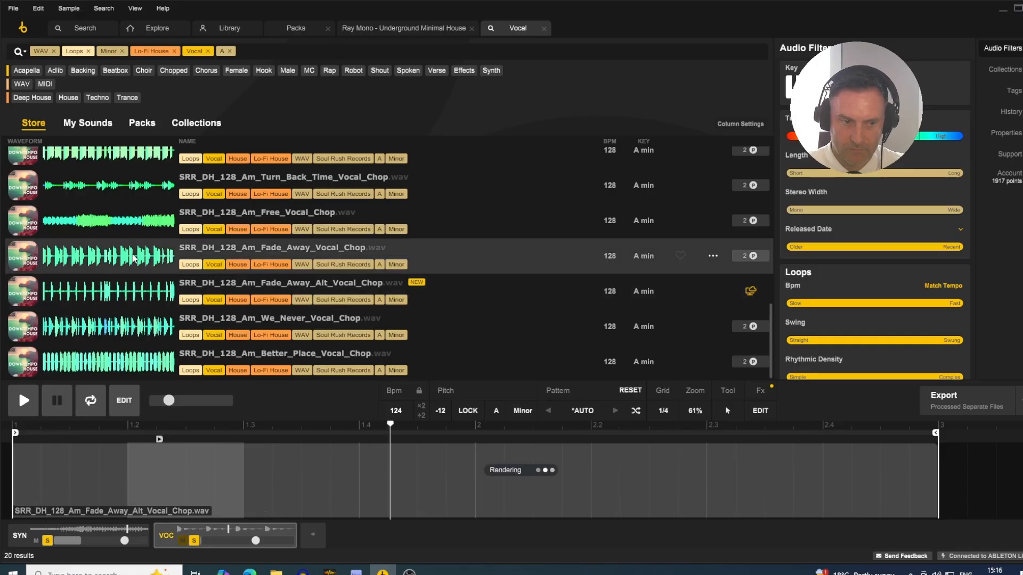
key("Down")
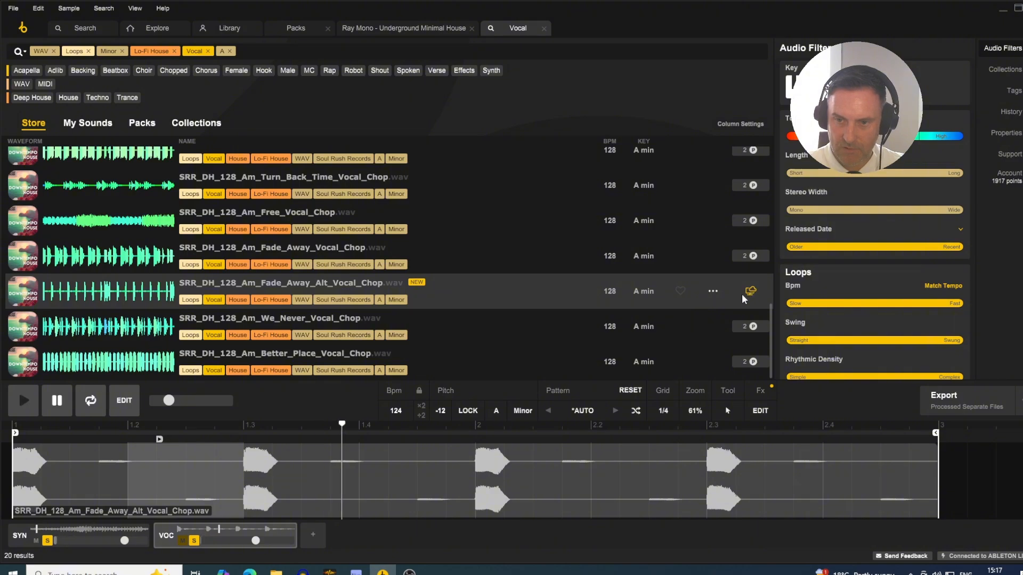
left_click_drag(471, 298, 244, 392)
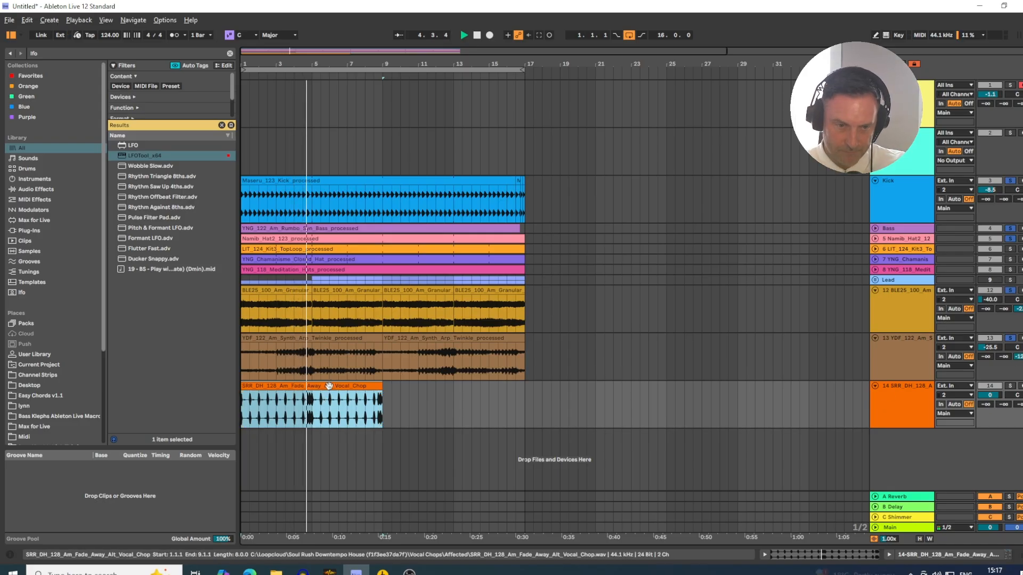
key("ctrl+d")
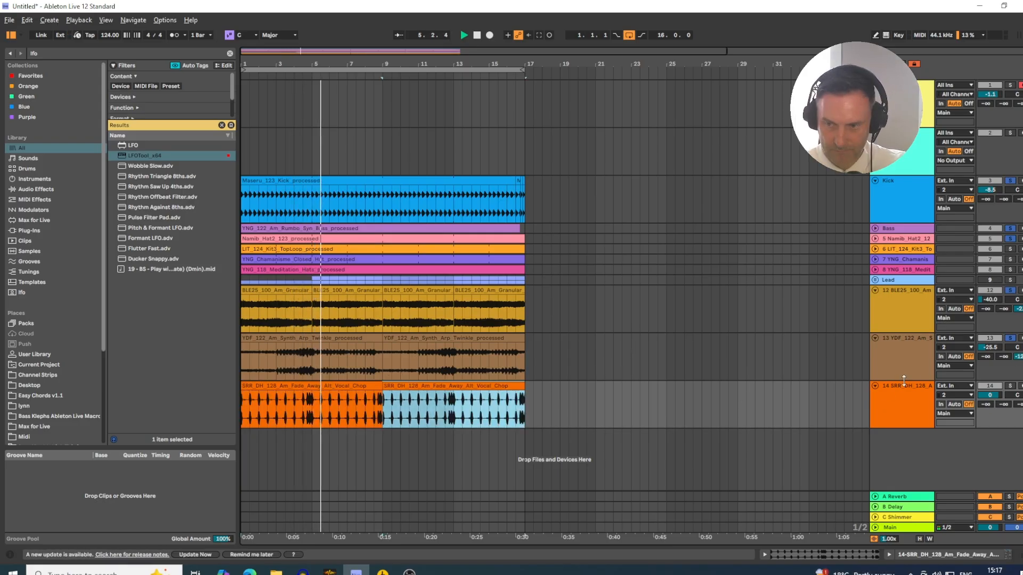
- Solo the vocal chop track and lower its volume to -29.8 dB
left_click(1011, 387)
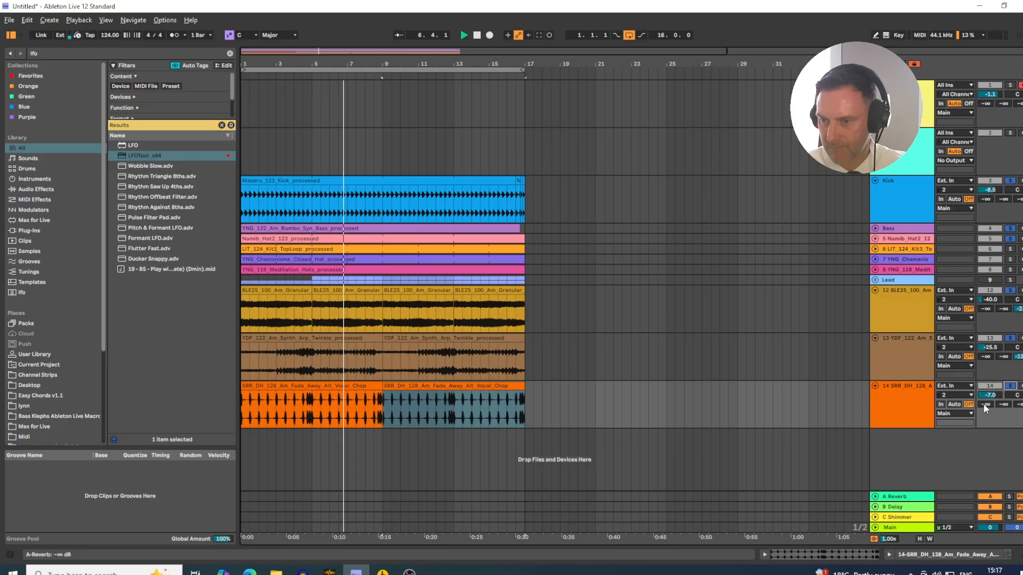
left_click_drag(991, 395, 987, 421)
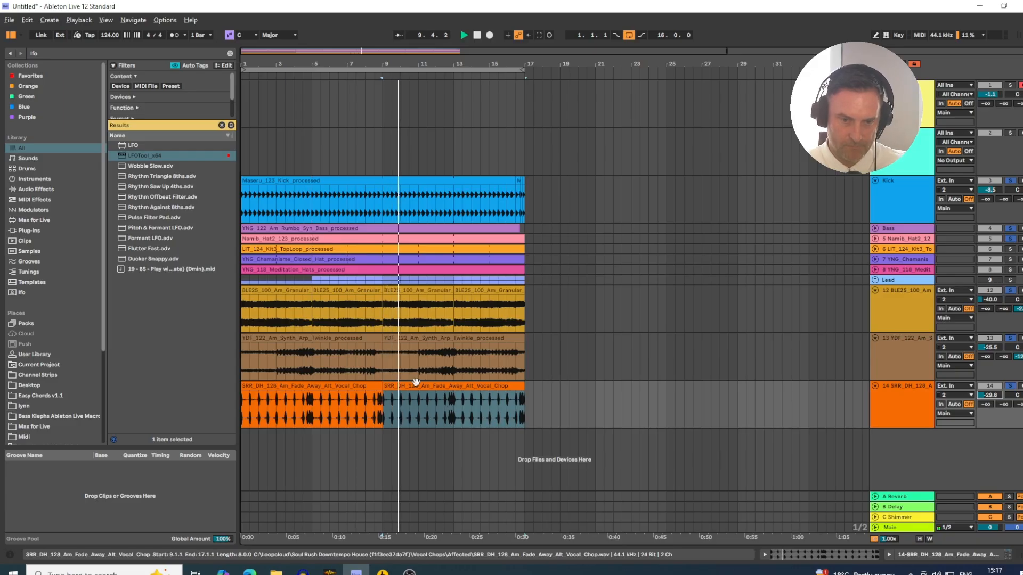
left_click(446, 389)
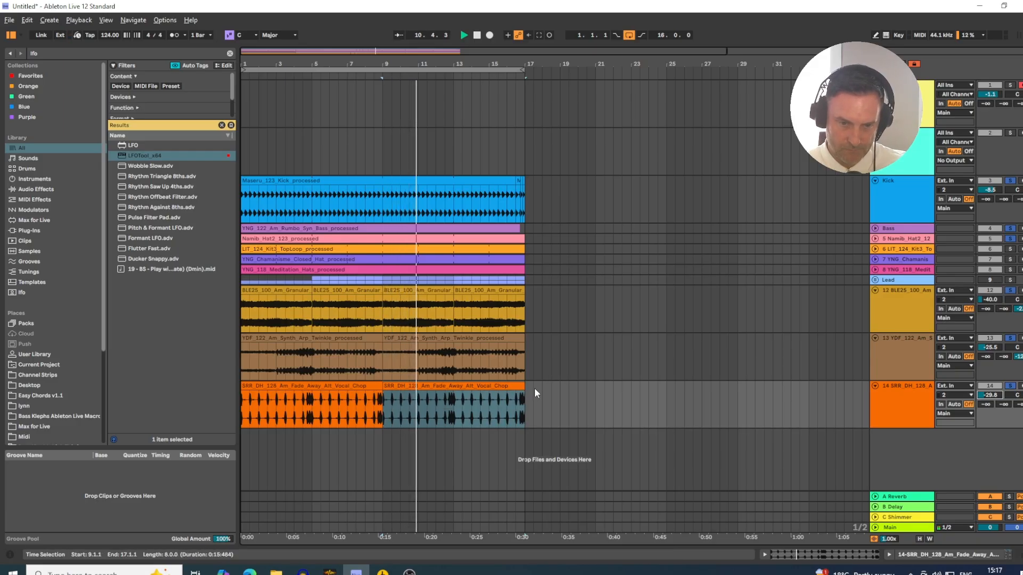
key("alt+Tab")
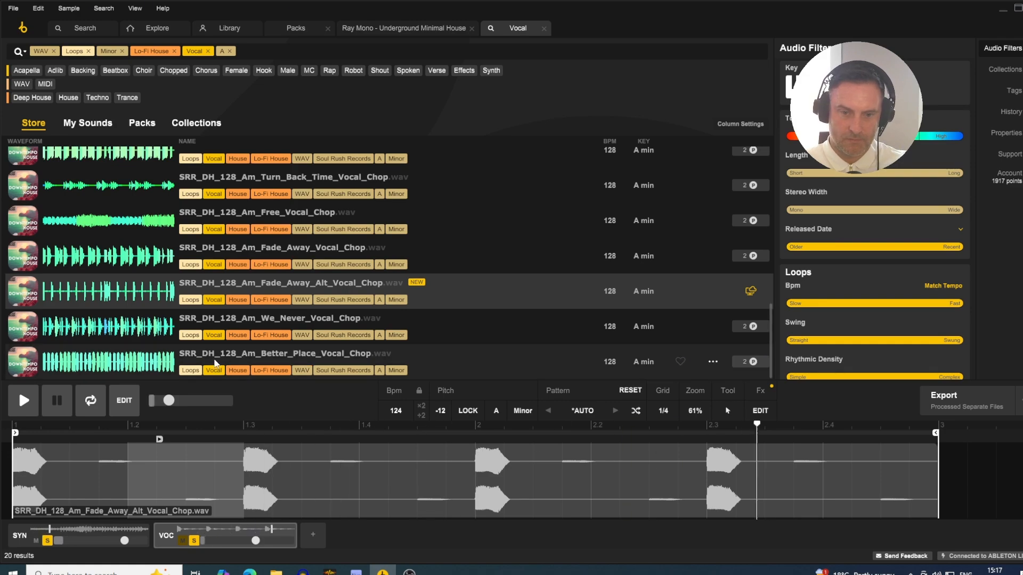
key("alt+Tab")
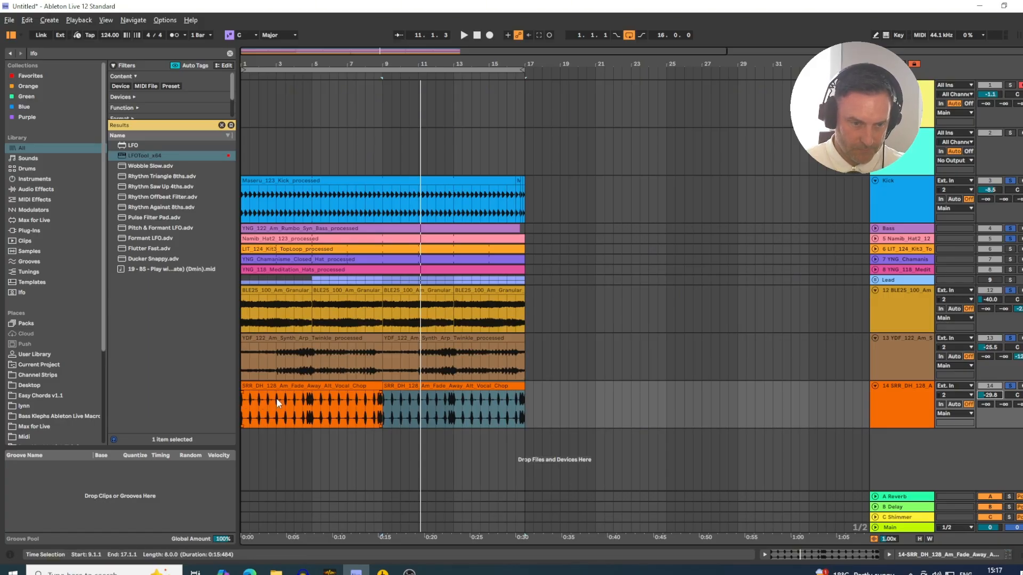
- Select the first two bars of the vocal chop and duplicate them repeatedly up to bar 17
left_click_drag(275, 397, 240, 396)
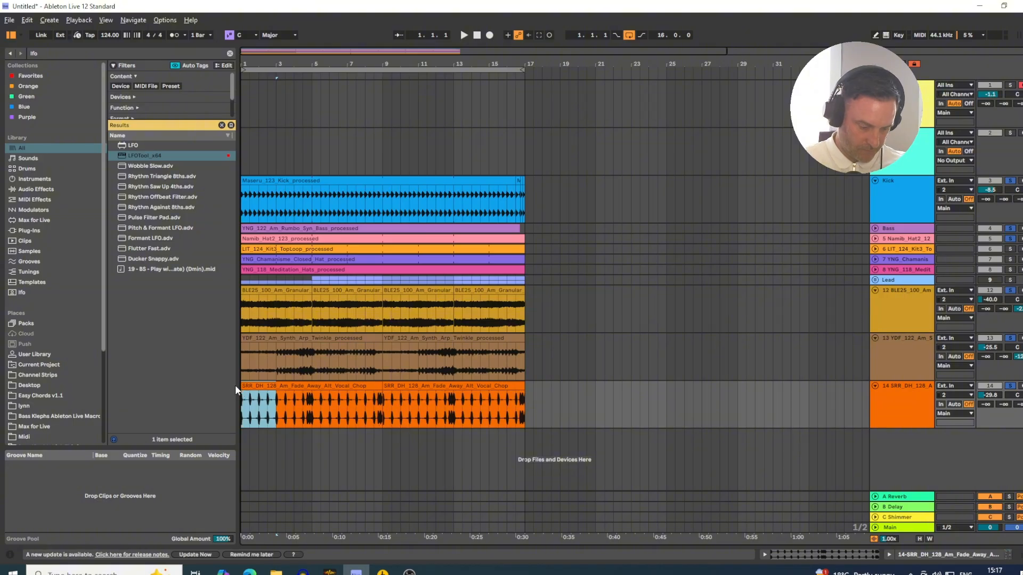
key("ctrl+d")
key("ctrl+d")
key("ctrl+d")
key("ctrl+d")
key("ctrl+d")
key("ctrl+d")
key("ctrl+d")
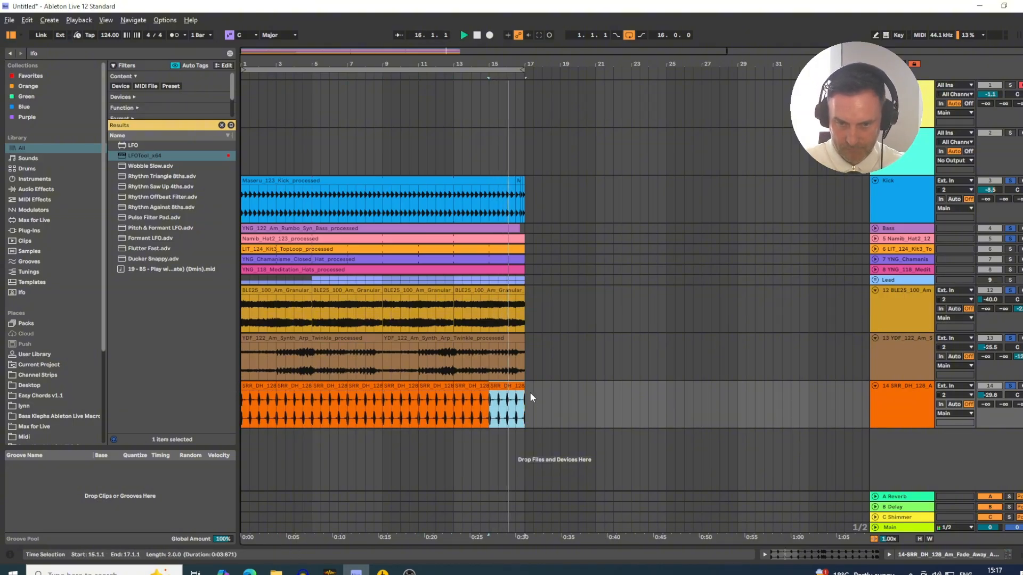
- Consolidate all vocal chop clips from bar 1 to bar 17 into one clip
left_click_drag(525, 394, 222, 407)
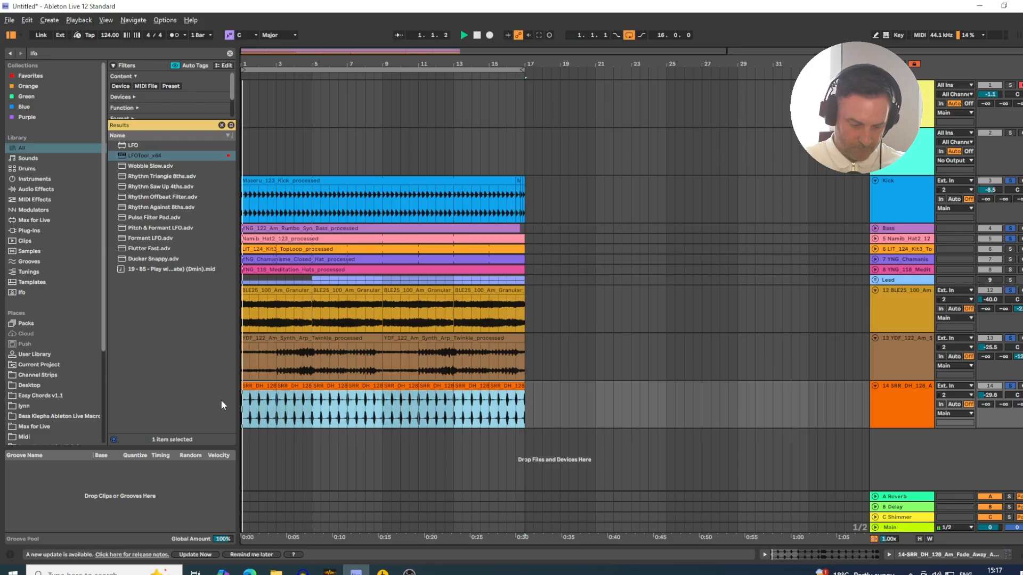
key("ctrl+j")
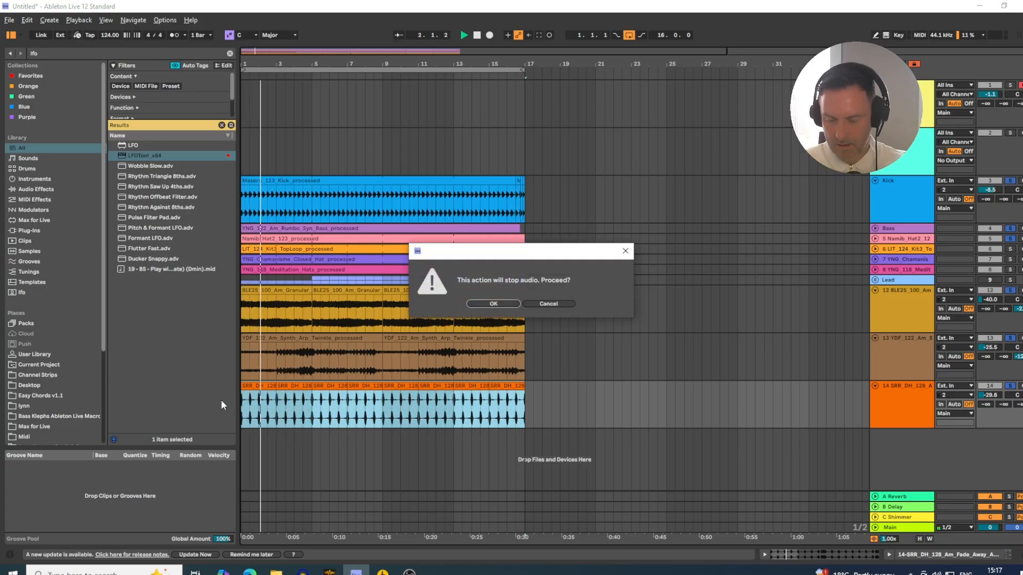
key("Return")
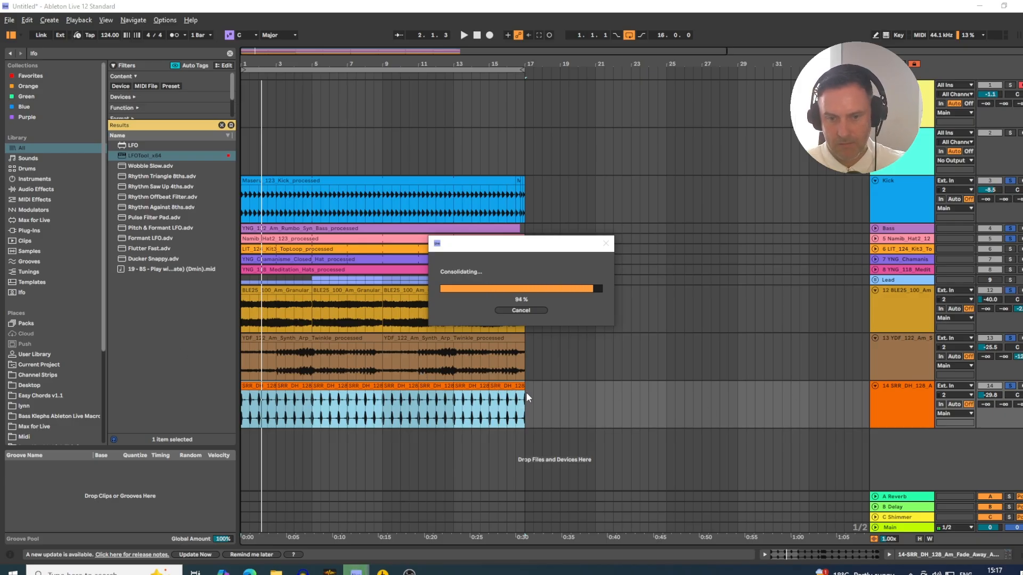
- Open the consolidated vocal chop clip's sample settings and set its warp mode to Complex
left_click_drag(526, 392, 291, 395)
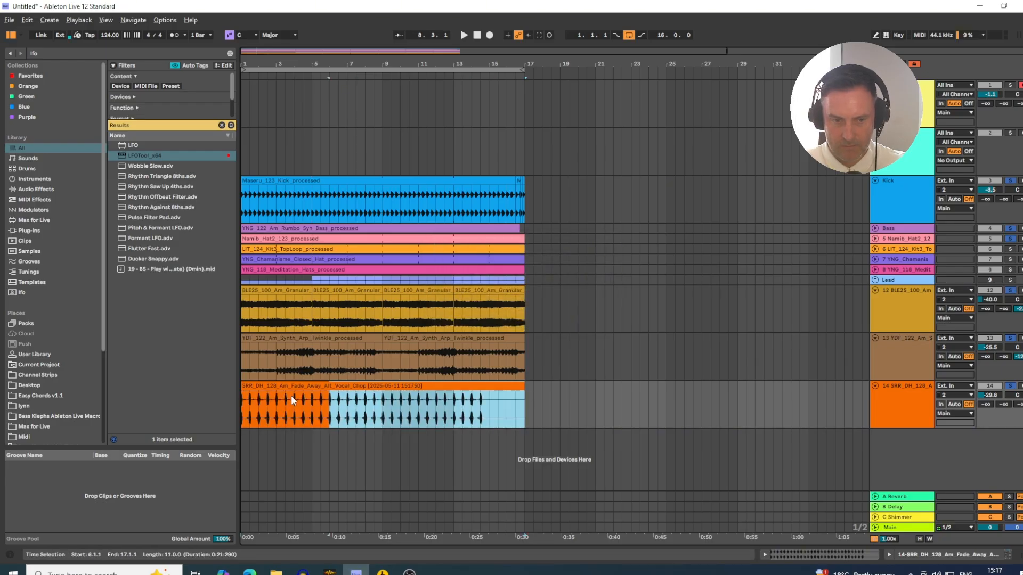
left_click(282, 388)
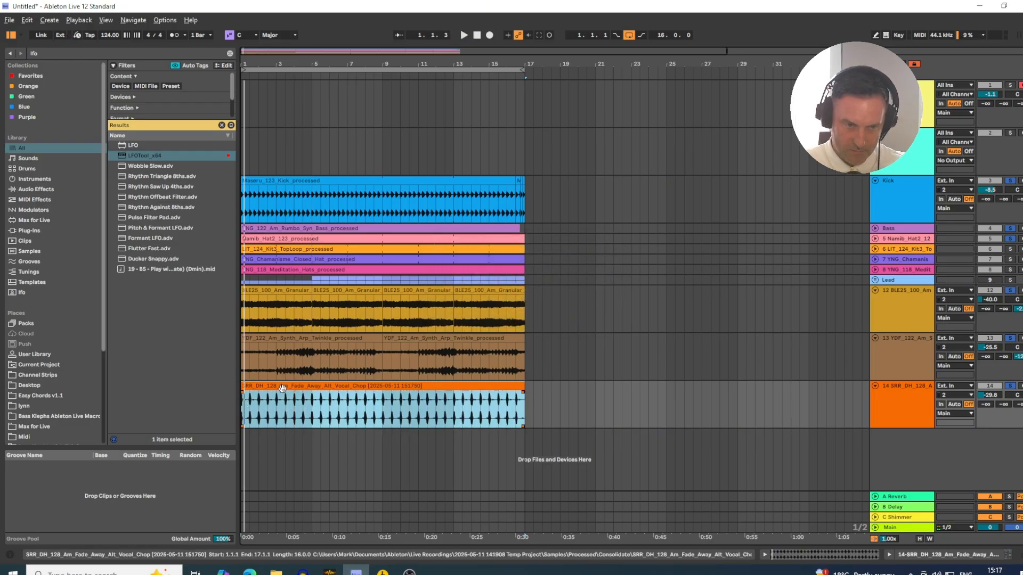
double_click(282, 388)
left_click(126, 375)
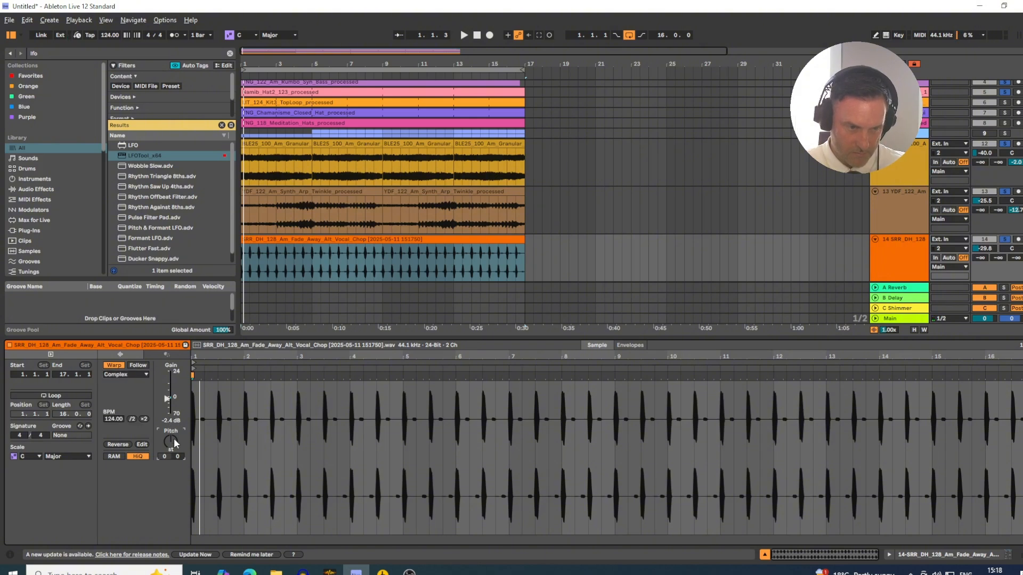
- Transpose the vocal chop clip while auditioning it, trying +2 st and settling on -10 st
key("space")
key("Up")
key("Up")
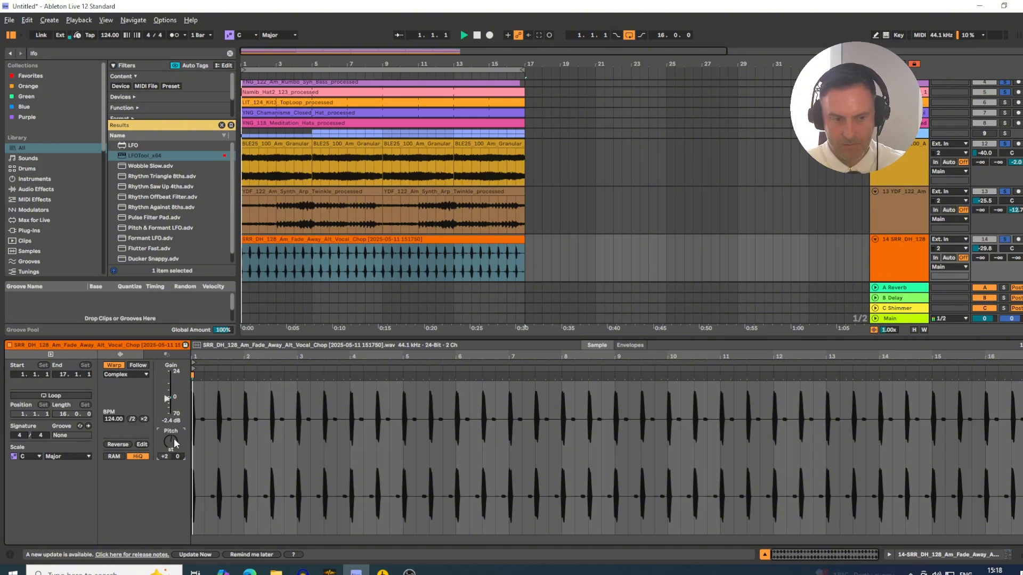
key("space")
key("space")
key("space")
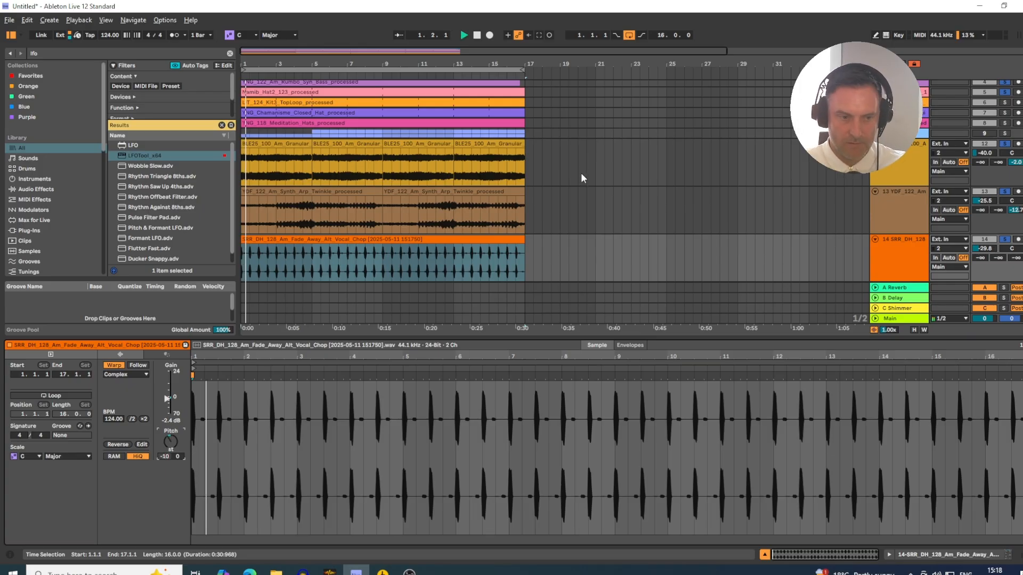
- Close the clip's detail view and lower the vocal chop track's volume to -33.8 dB
left_click(764, 555)
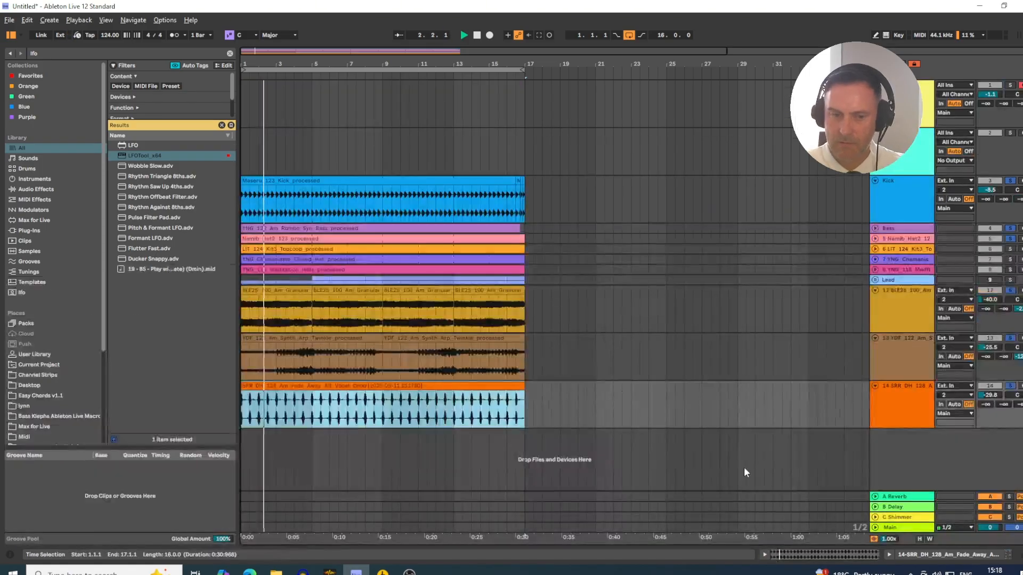
left_click_drag(986, 399, 986, 406)
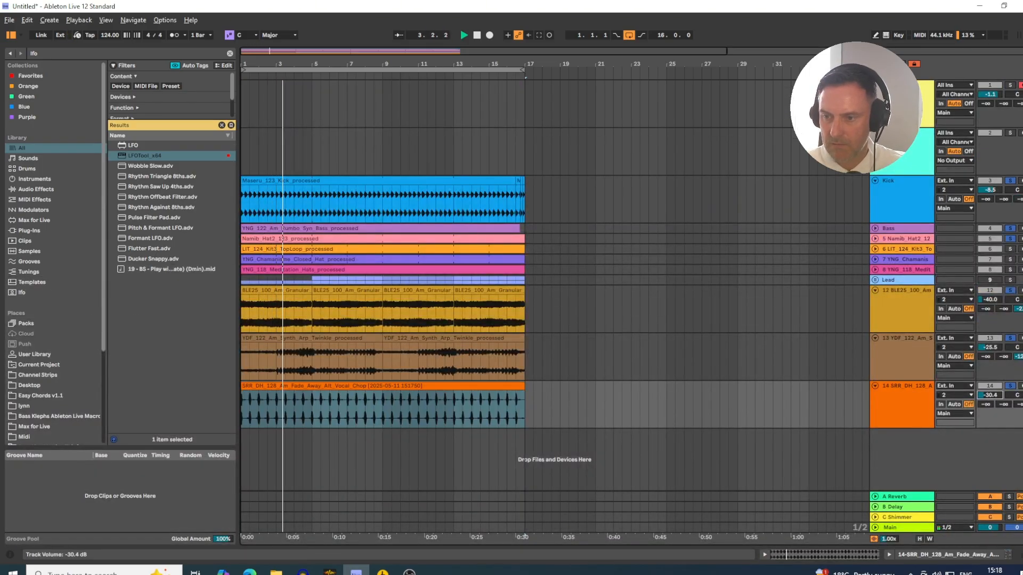
- Add an EQ Eight to the vocal chop track and lower its low-pass frequency to 1.17 kHz
left_click(909, 403)
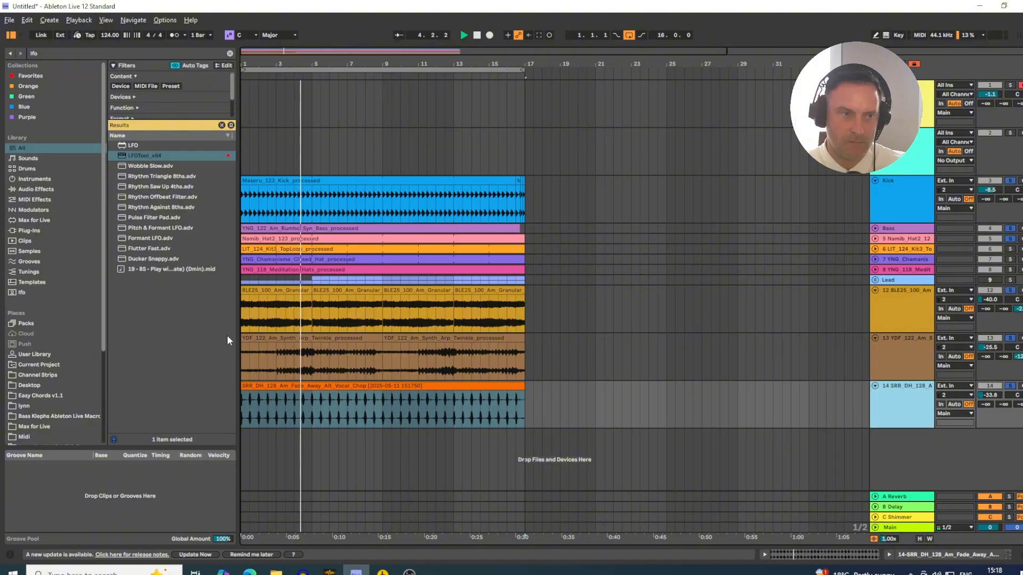
left_click_drag(60, 54, 2, 58)
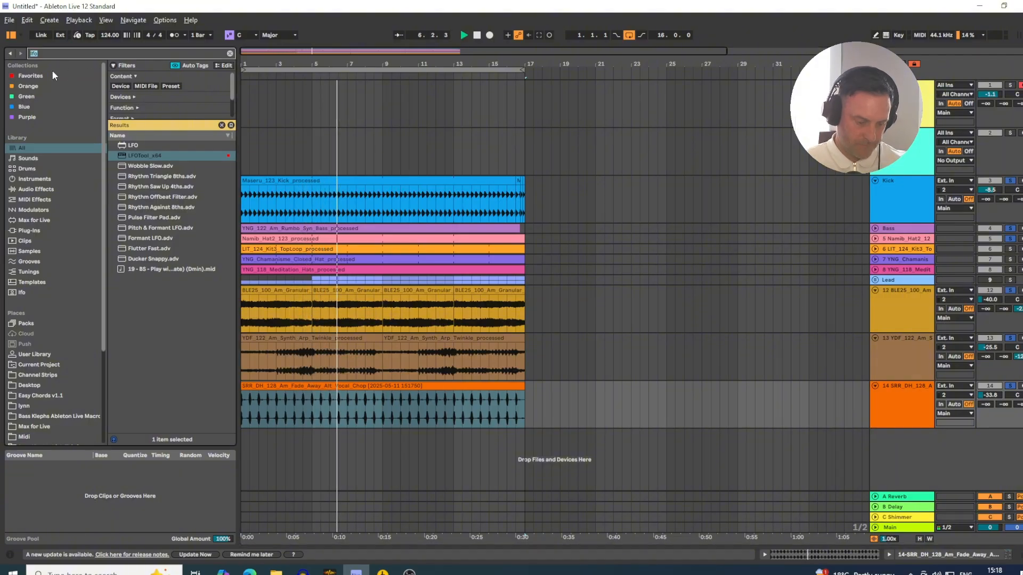
type("eq")
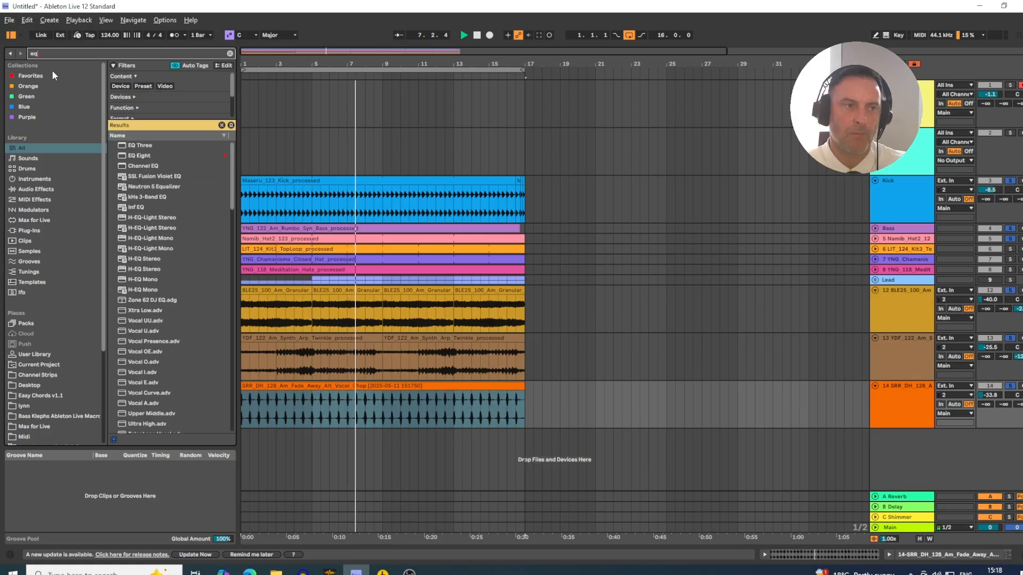
left_click(142, 156)
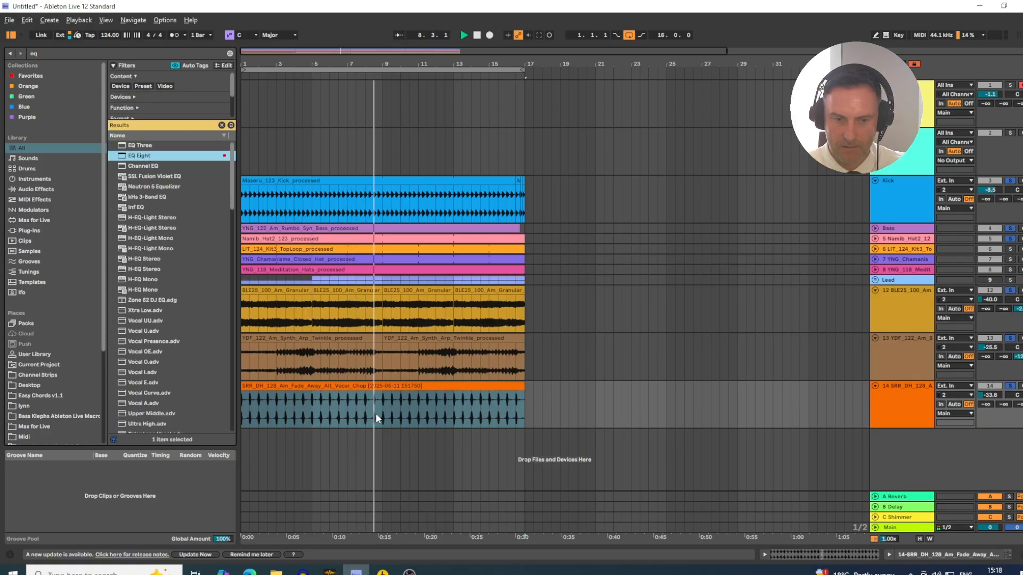
key("Return")
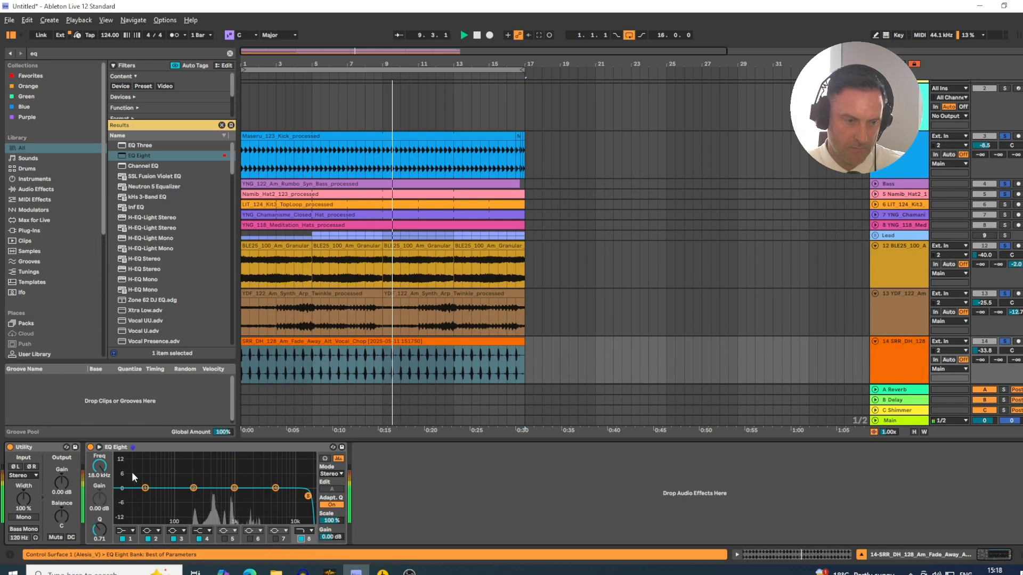
left_click_drag(100, 466, 99, 506)
- Take the vocal chop and synth tracks out of solo and mute the Synth Arp Twinkle track
left_click(1006, 345)
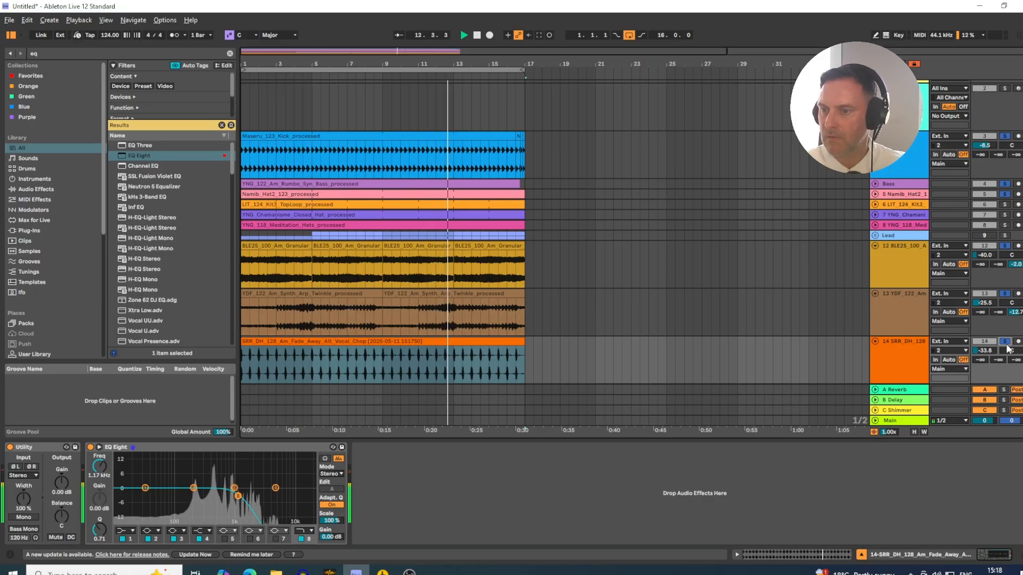
left_click(1006, 342)
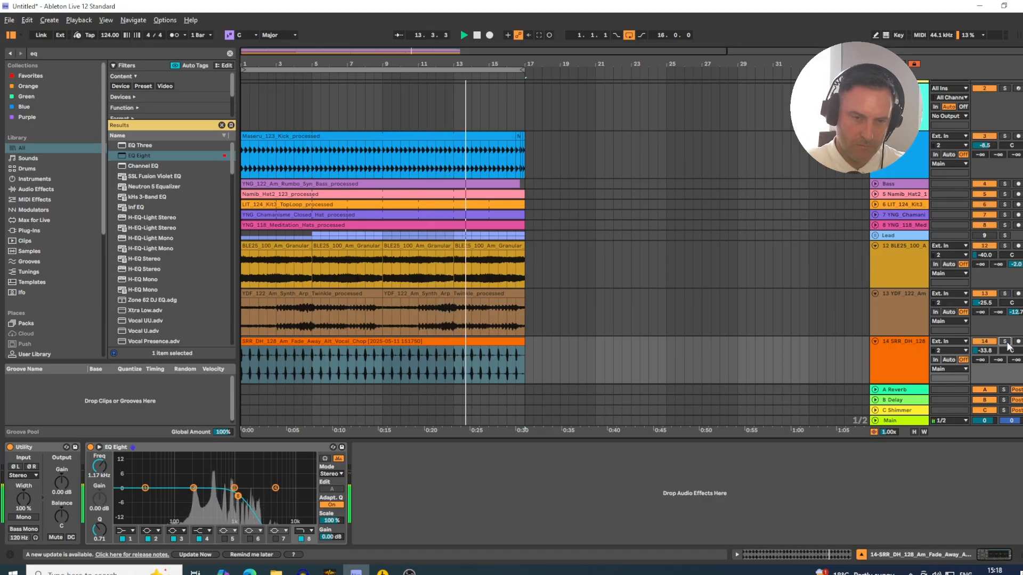
scroll(709, 139, "down", 2)
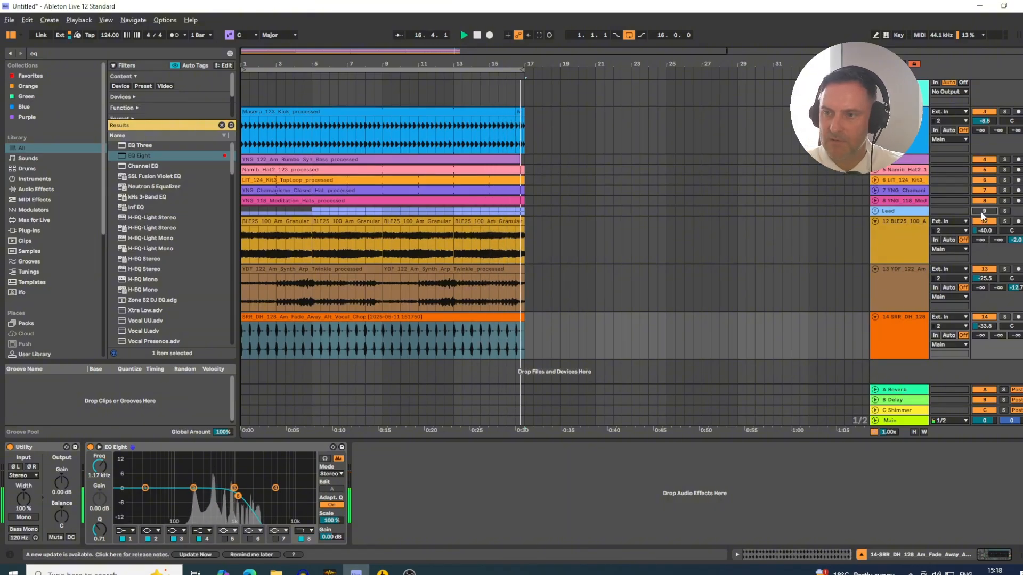
scroll(874, 197, "up", 4)
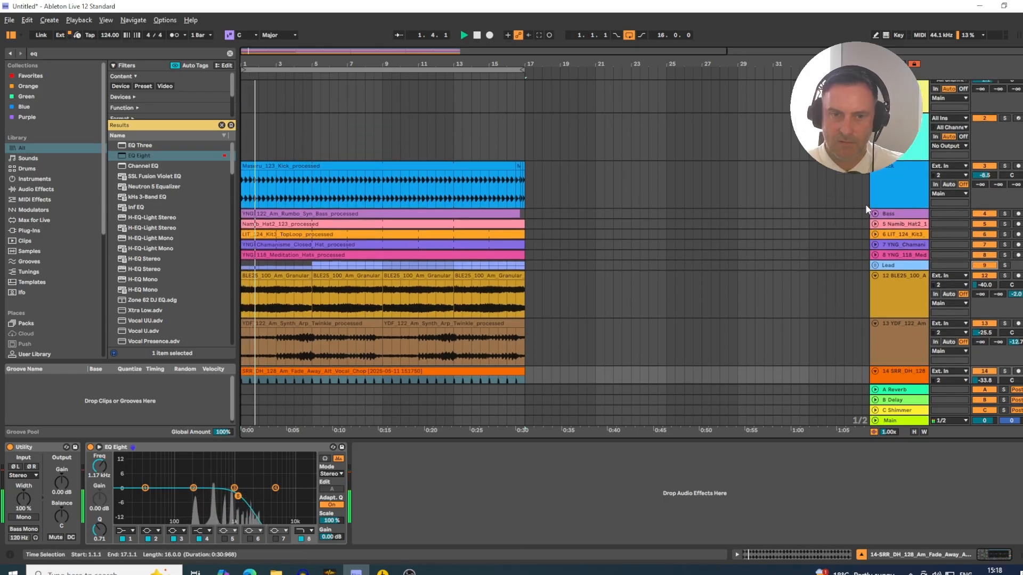
scroll(865, 204, "down", 4)
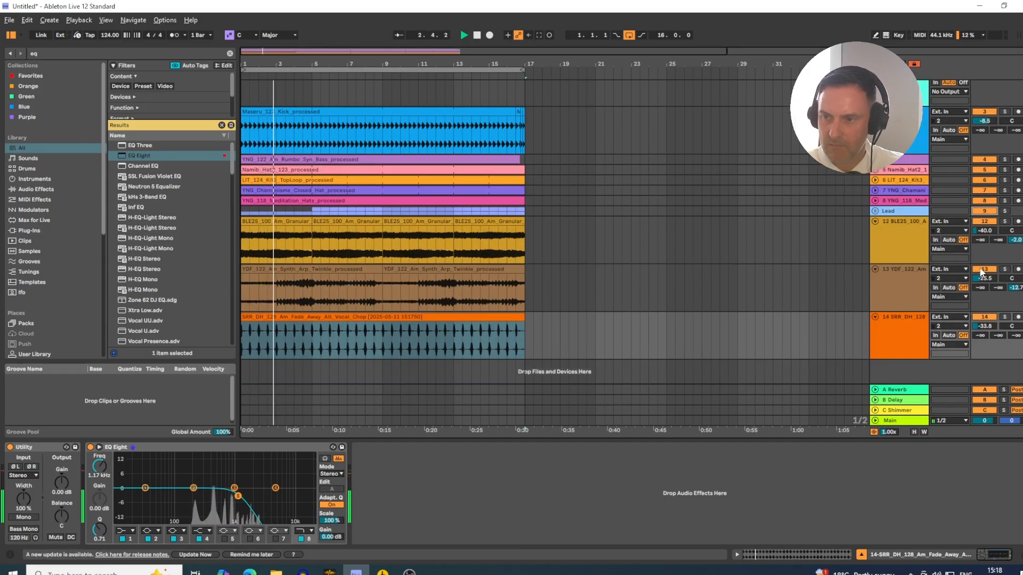
left_click(983, 269)
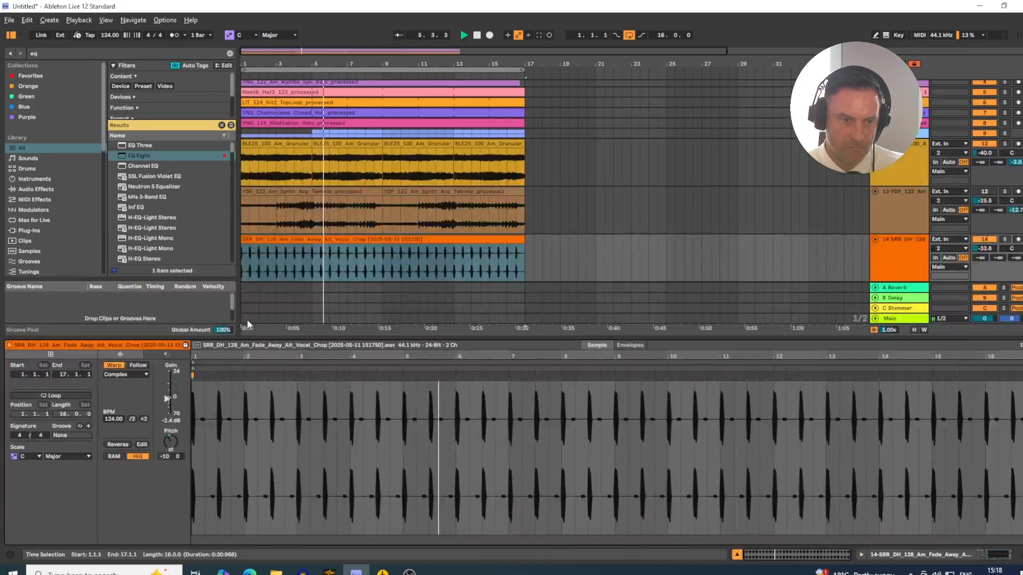
- Move the vocal chop clip's start to 1.1.2 and lower its track volume to -34.4 dB
double_click(247, 319)
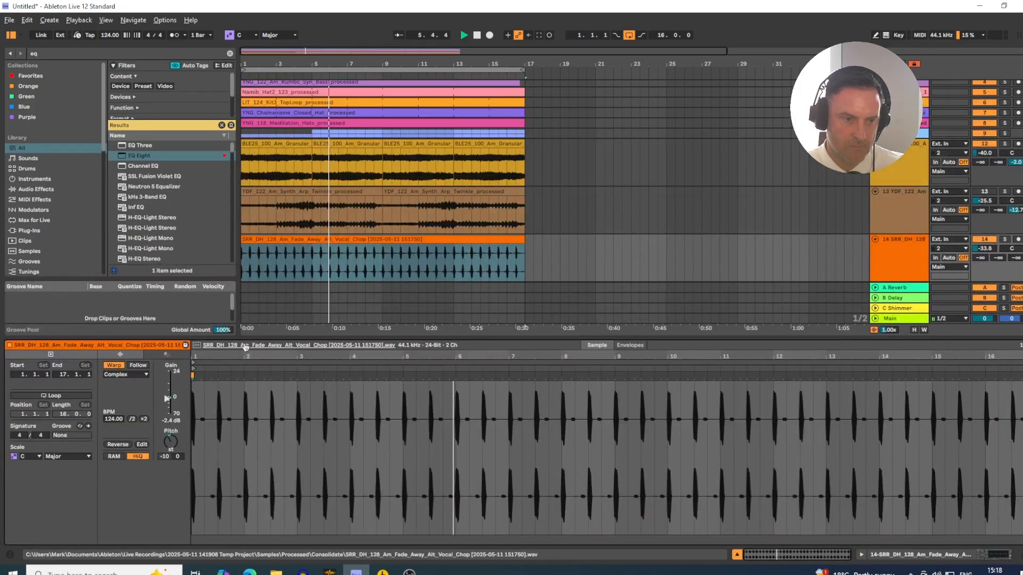
mouse_move(194, 356)
left_mouse_down()
mouse_move(195, 379)
mouse_move(209, 369)
left_mouse_up()
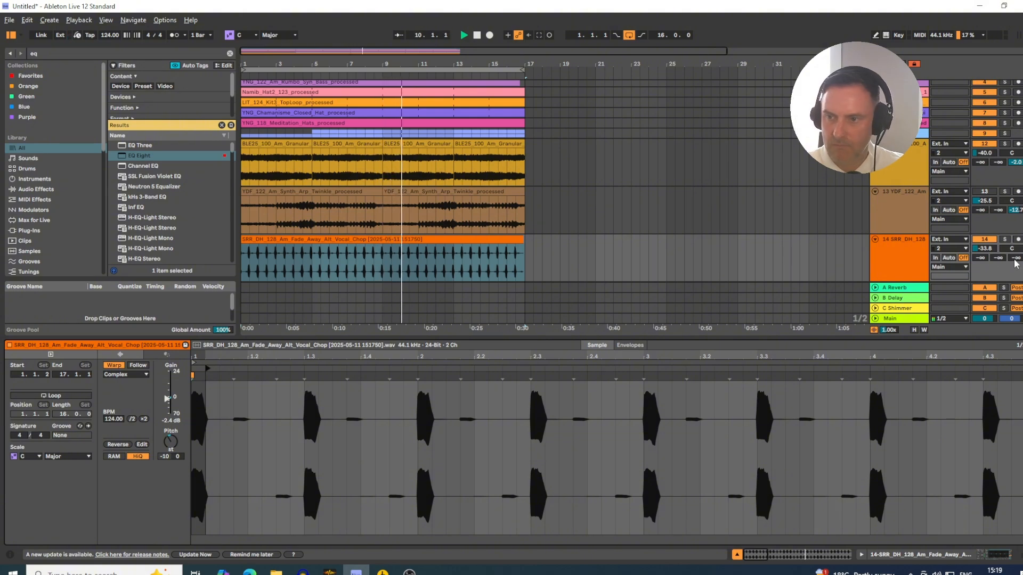
left_click_drag(985, 249, 984, 251)
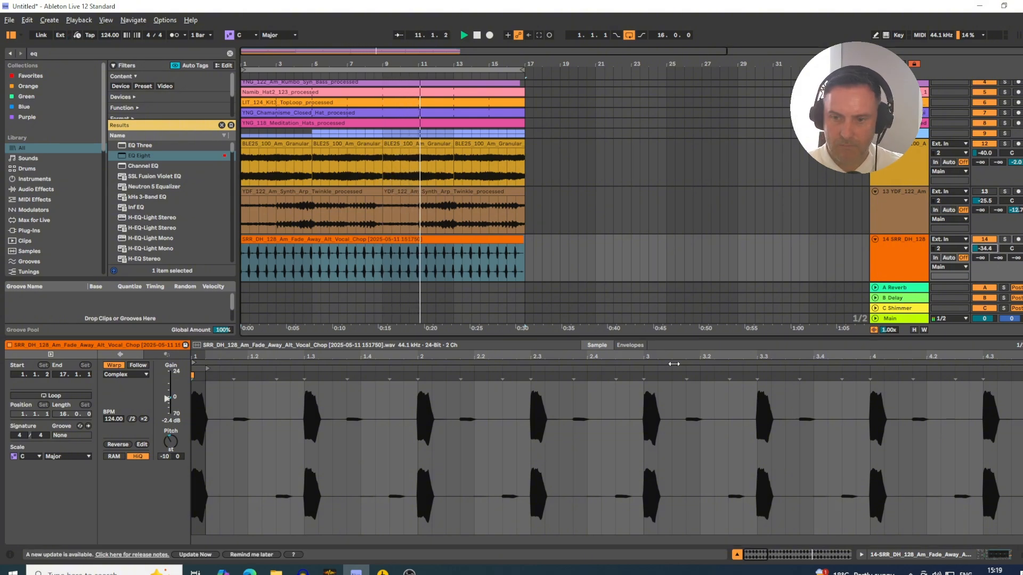
left_click(737, 555)
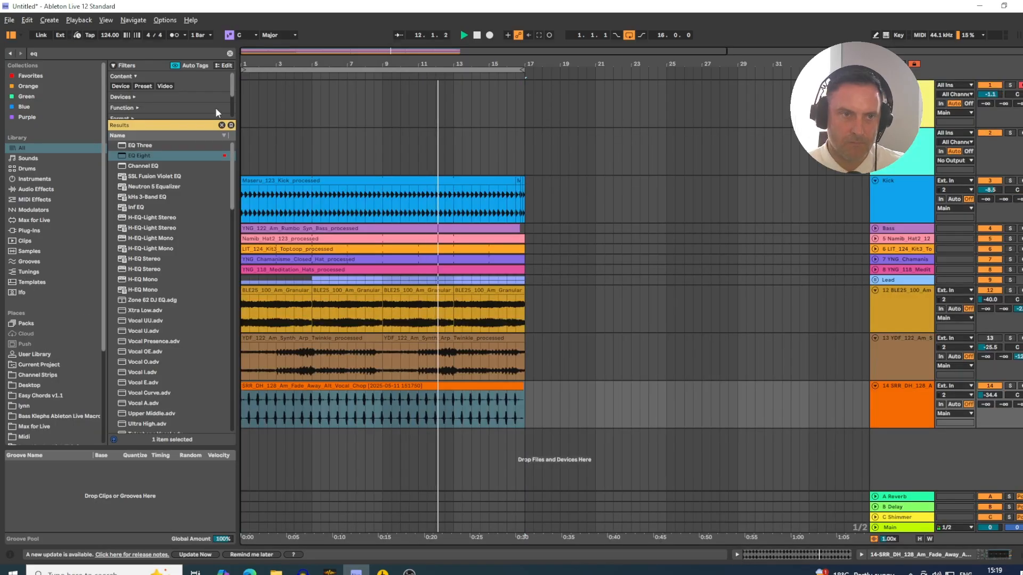
- Unfold the Lead group and raise its volume to -12.5 dB
left_click_drag(299, 59, 299, 37)
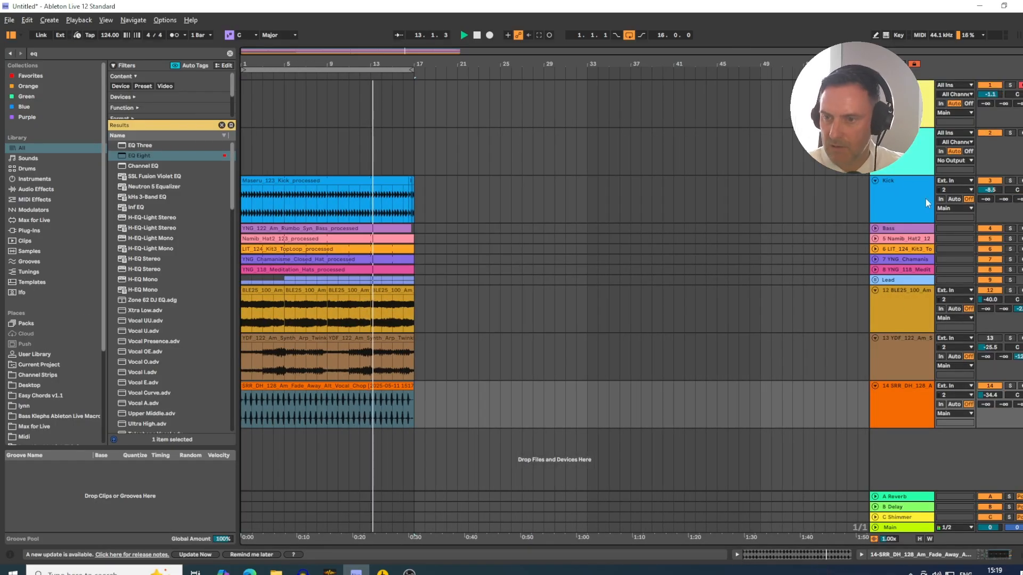
left_click(875, 280)
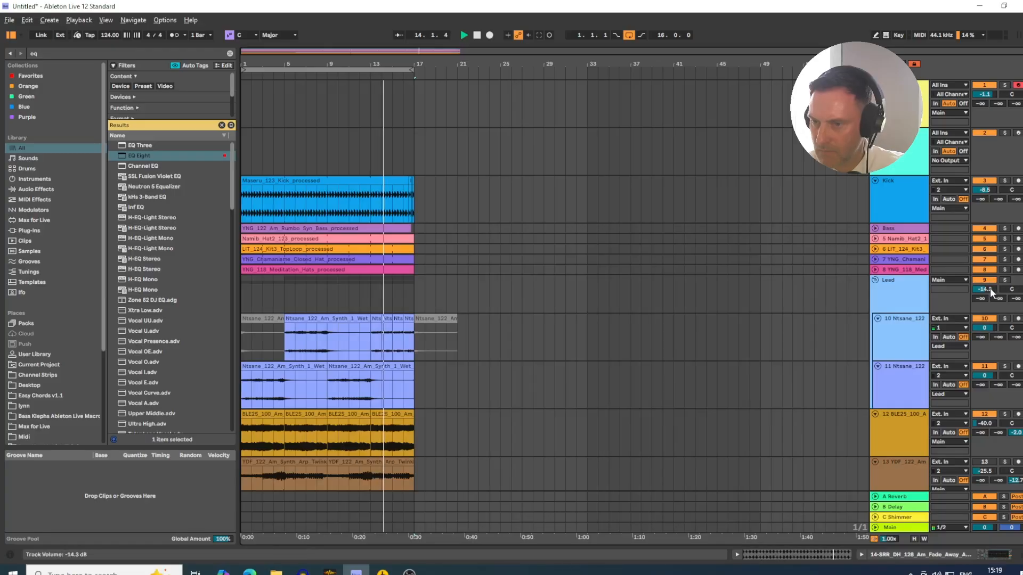
left_click_drag(985, 289, 985, 286)
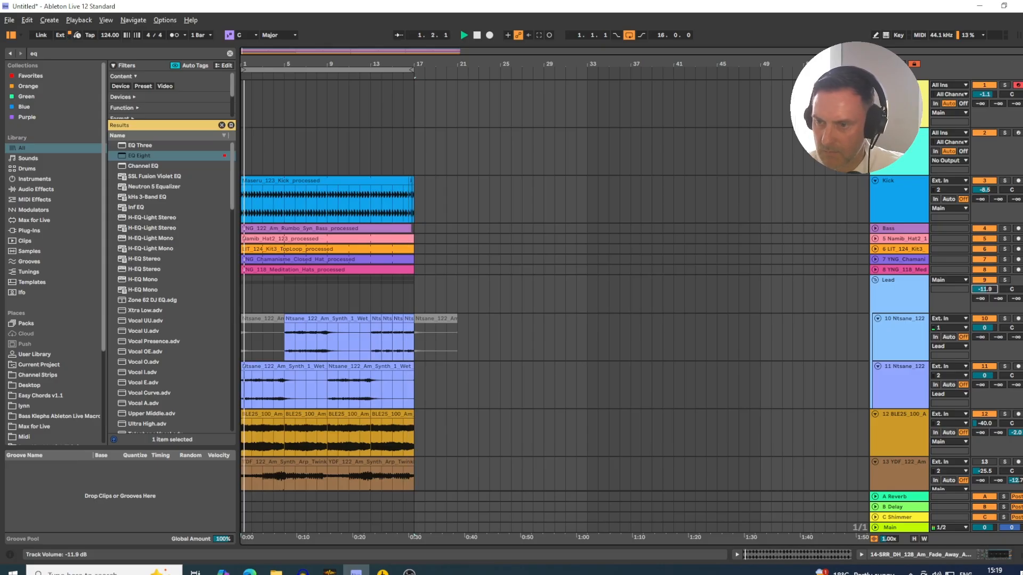
scroll(650, 257, "down", 3)
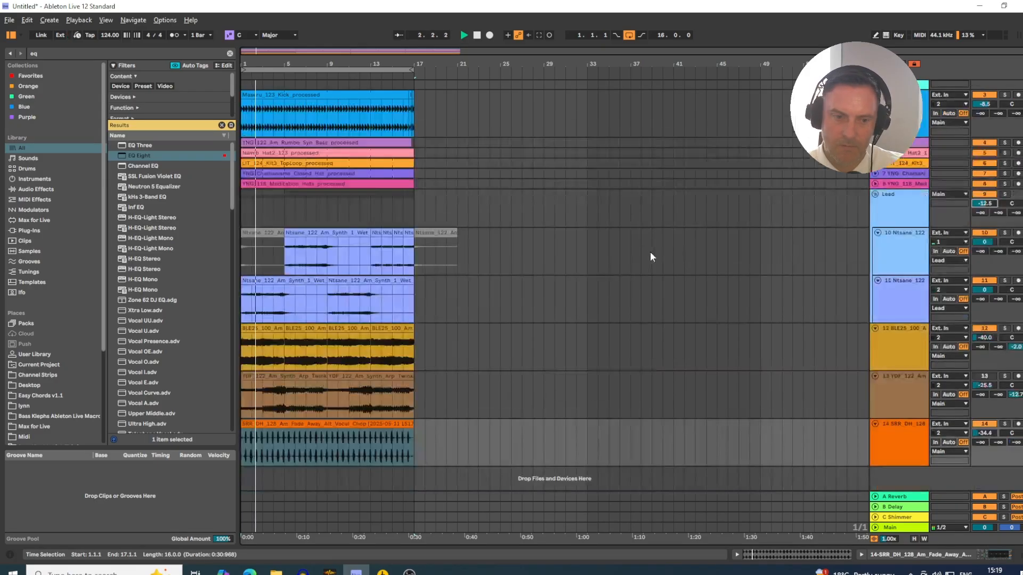
scroll(639, 245, "up", 3)
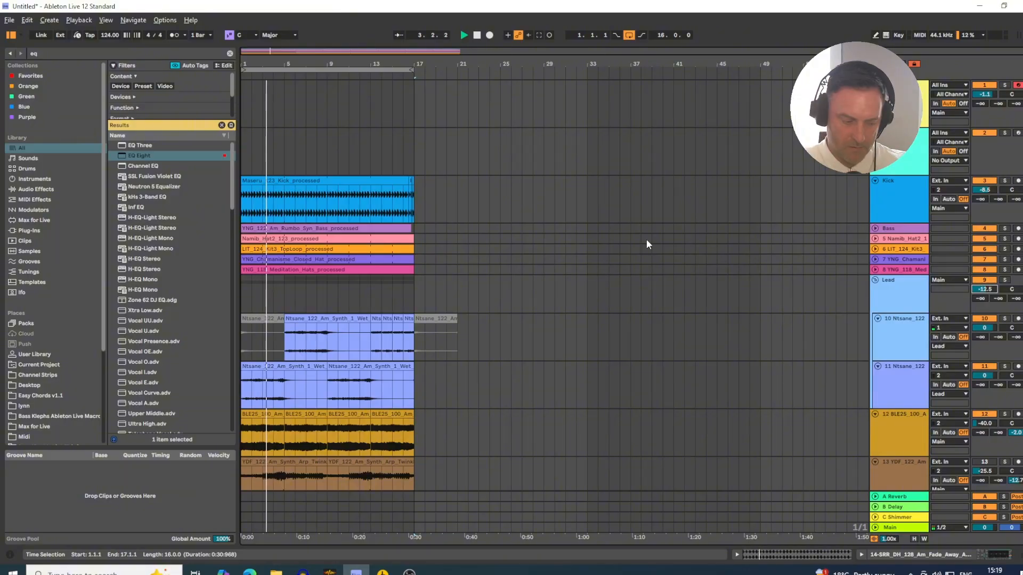
- Open the Main track's devices in the mixer view and lower the Limiter's ceiling to -1.7 dB
key("Tab")
left_click(1001, 56)
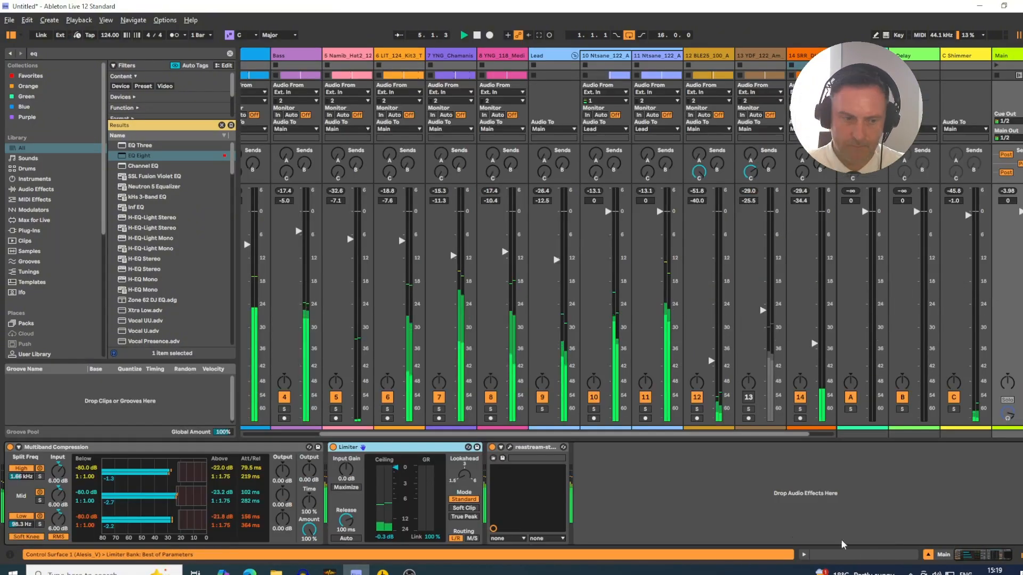
left_click(928, 555)
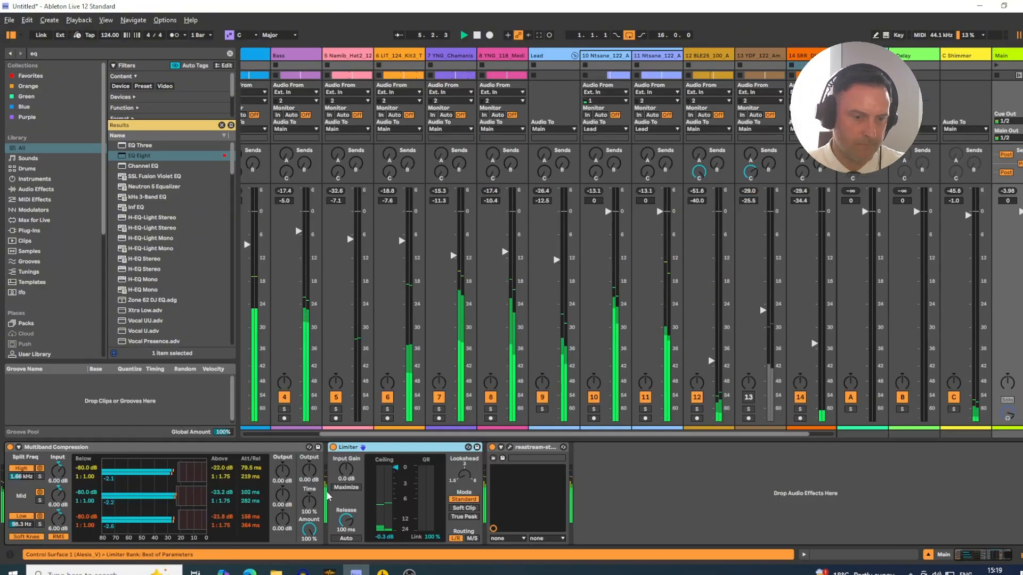
left_click_drag(396, 468, 397, 483)
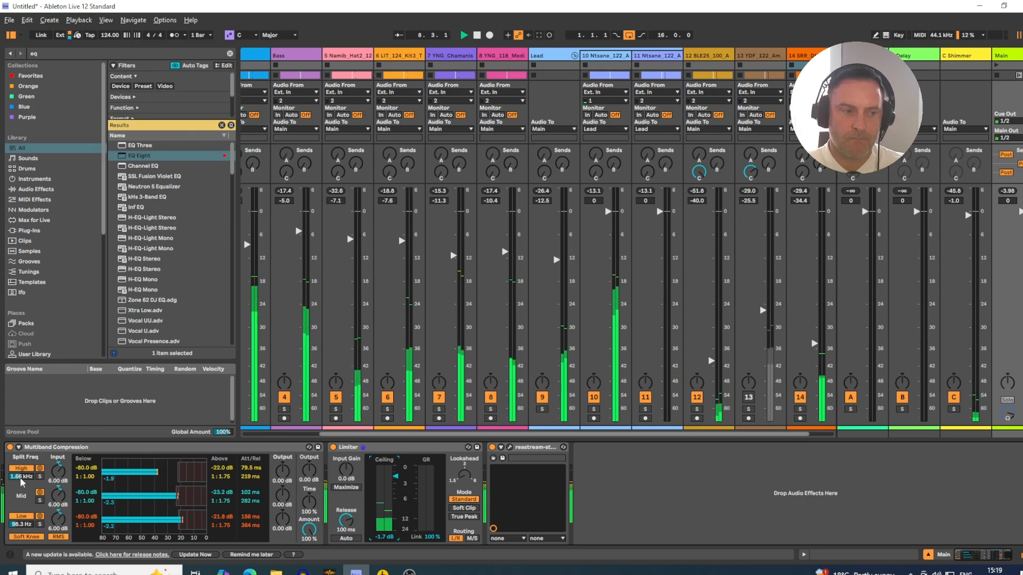
- Lower the Kick track's volume to -9.2 dB in the mixer
left_click(42, 54)
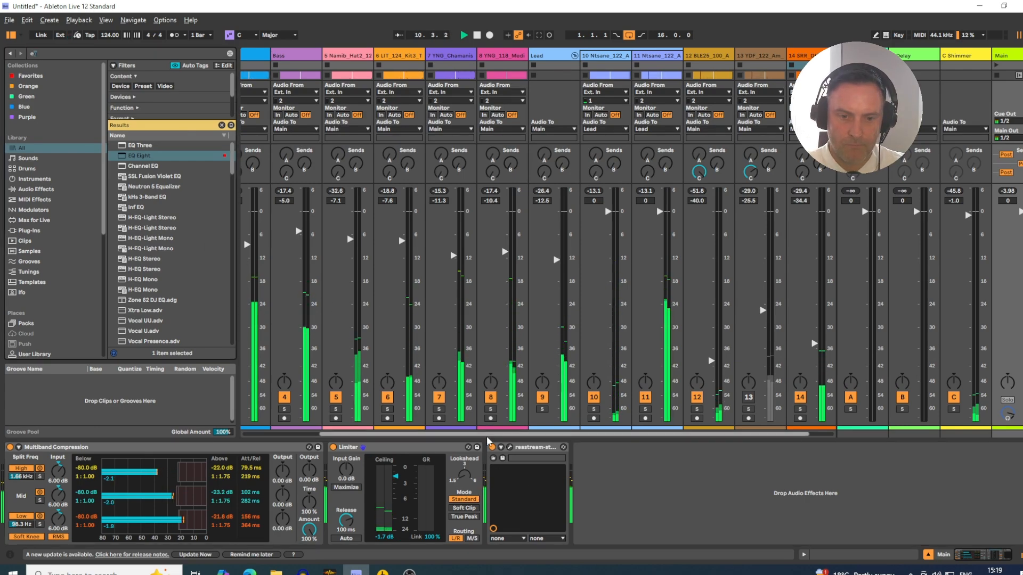
key("Tab")
key("Tab")
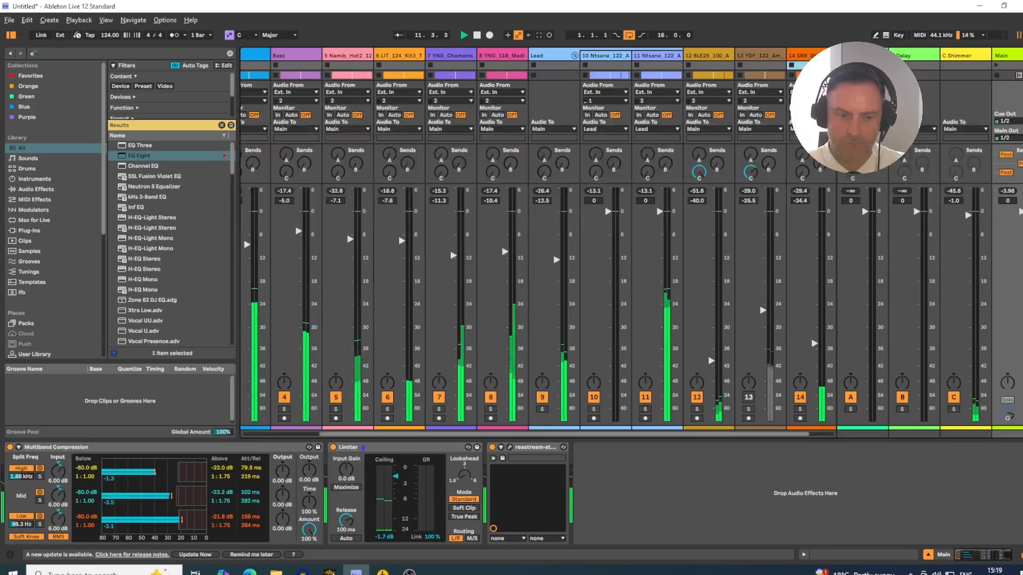
left_click_drag(336, 435, 260, 429)
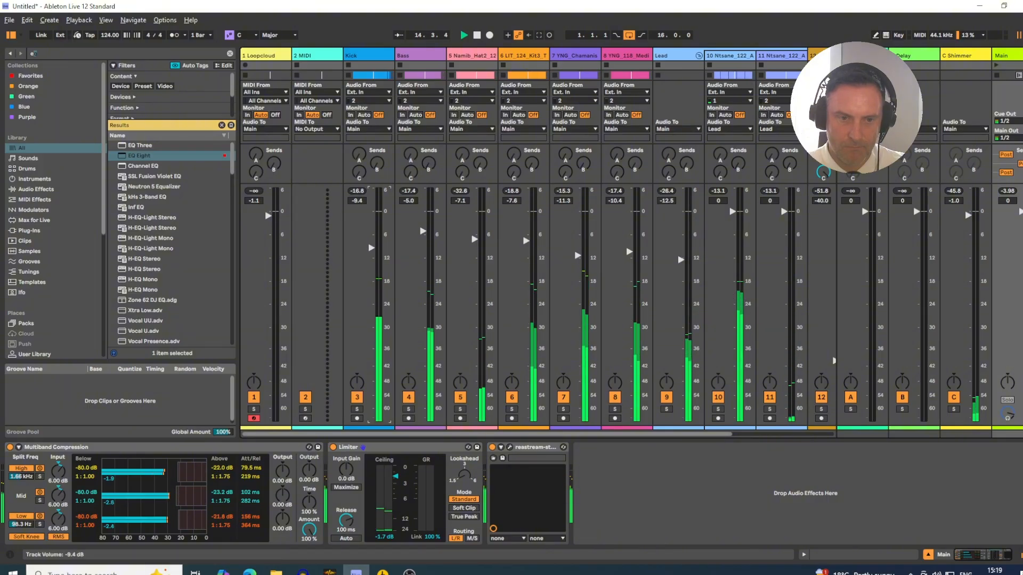
- Search the plug-ins for "lf" and add LFOTool_x64 to the Bass track
left_click(408, 58)
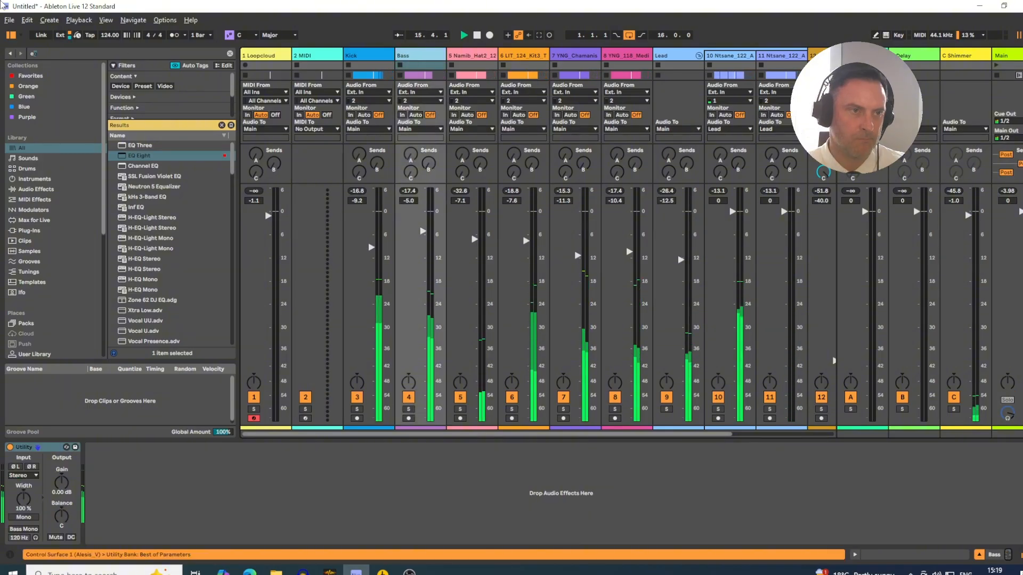
left_click_drag(43, 55, 12, 58)
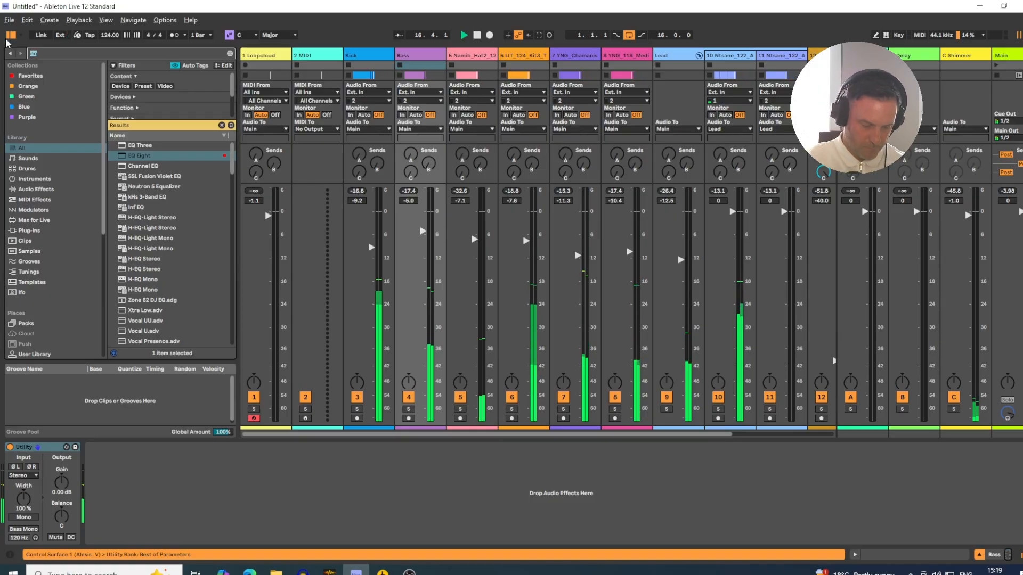
type("lf")
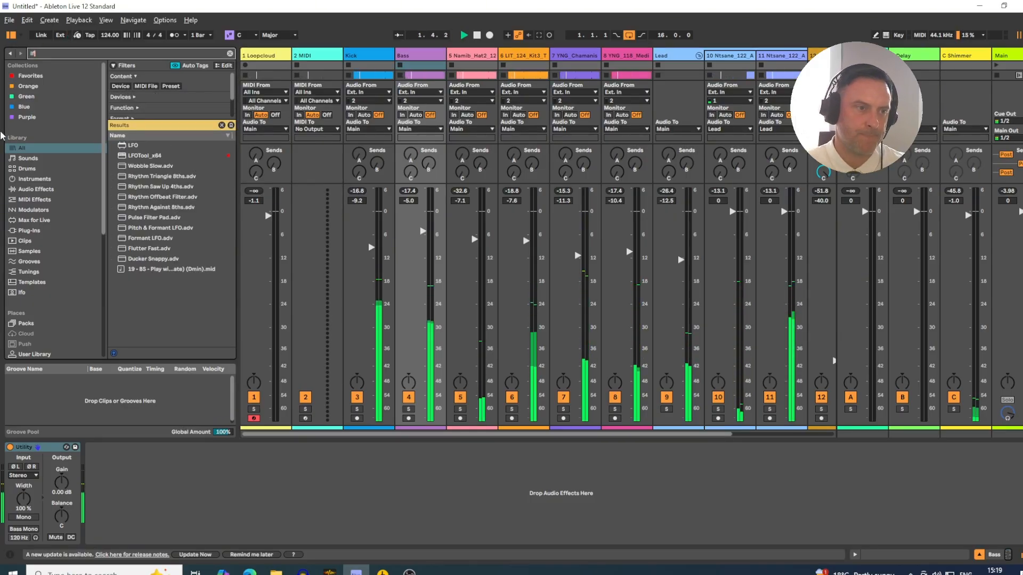
left_click(35, 191)
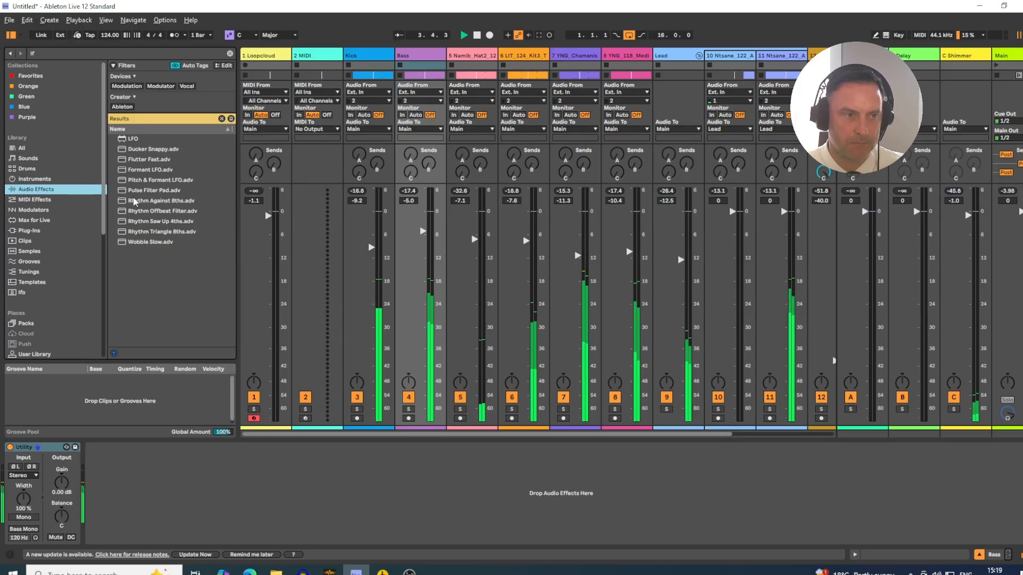
left_click(25, 232)
left_click_drag(129, 152, 380, 148)
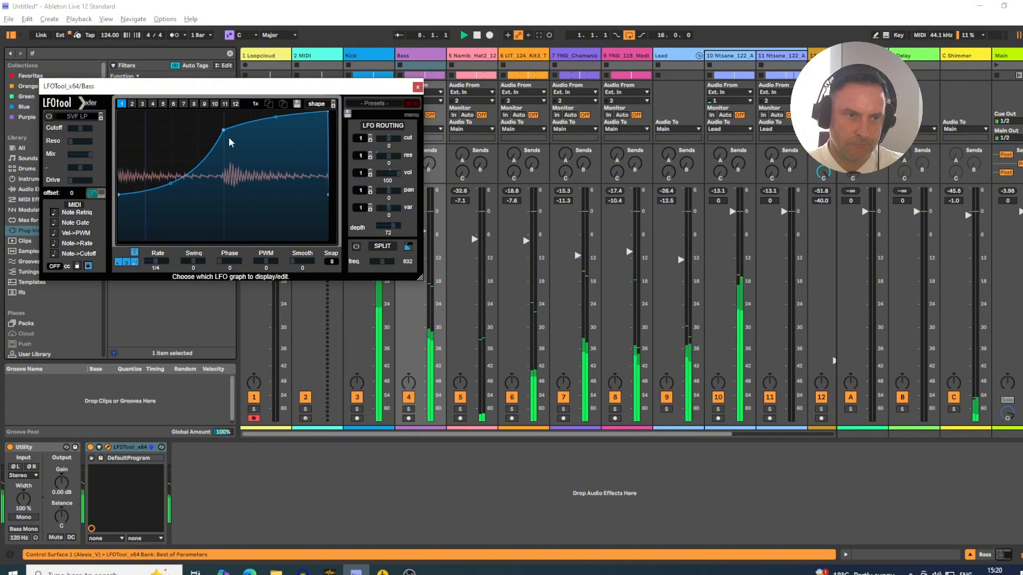
- Raise the middle point of the Bass LFOTool's curve near the top, set its depth to 64 and close the plug-in window
left_click_drag(222, 129, 221, 118)
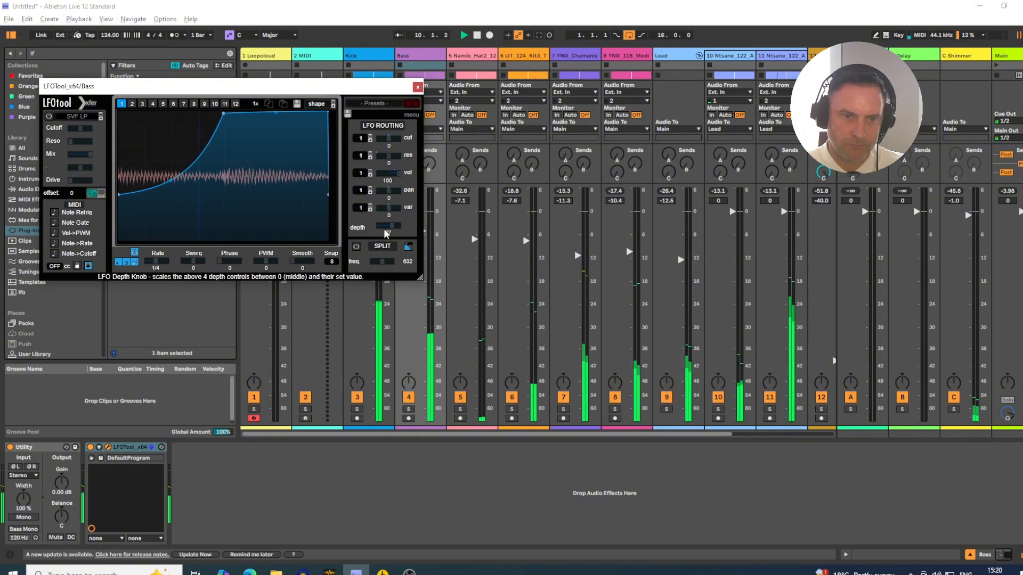
left_click(418, 86)
- Set the Kick track's volume to -10.0 dB and the Bass track's volume to -3.5 dB
left_click(372, 248)
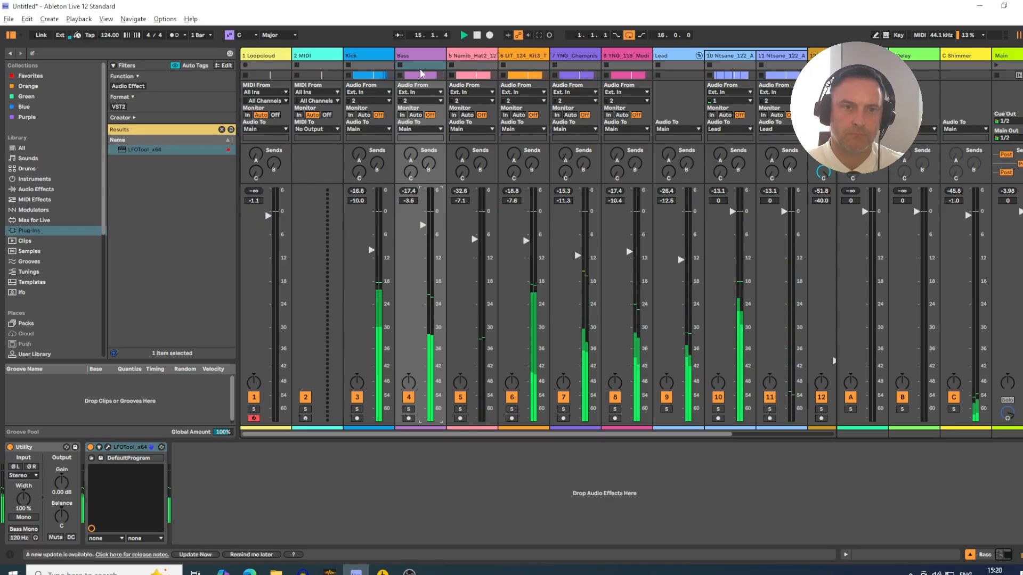
left_click(422, 55)
key("Tab")
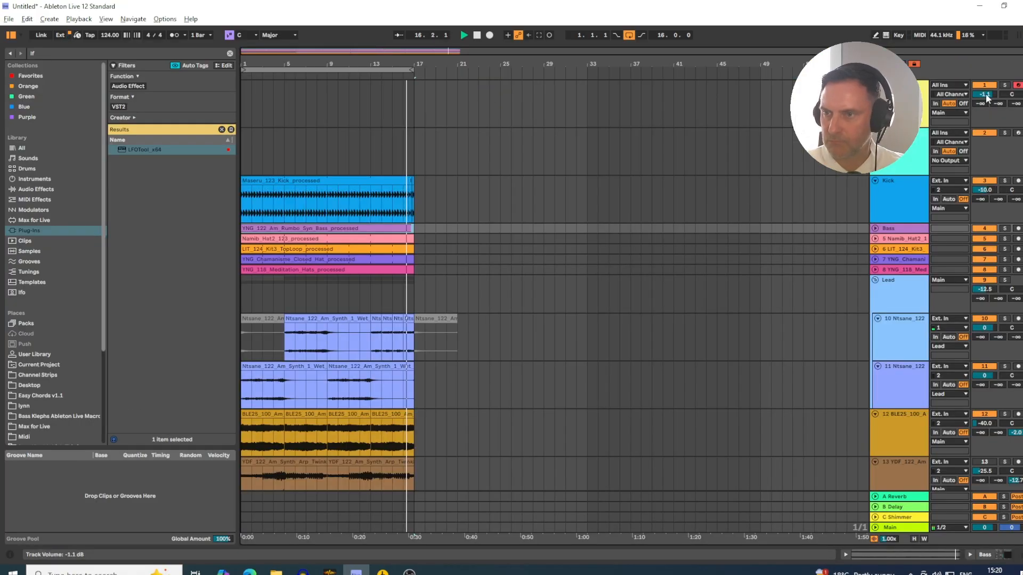
key("Tab")
scroll(641, 436, "right", 3)
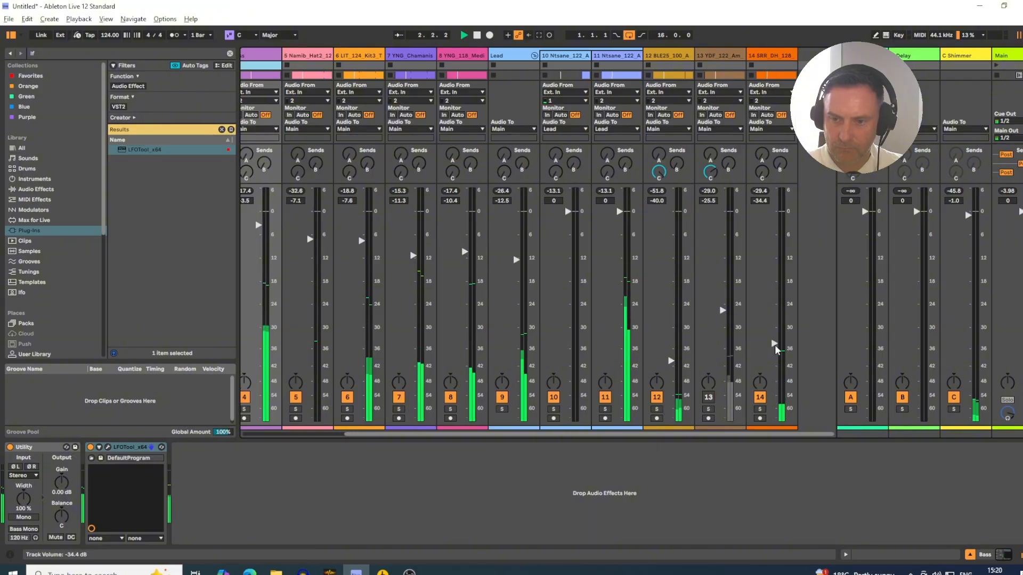
- Lower the SRR_DH_128 vocal chop track's volume to -35.4 dB and stop playback in the Arrangement View
left_click_drag(774, 344, 774, 347)
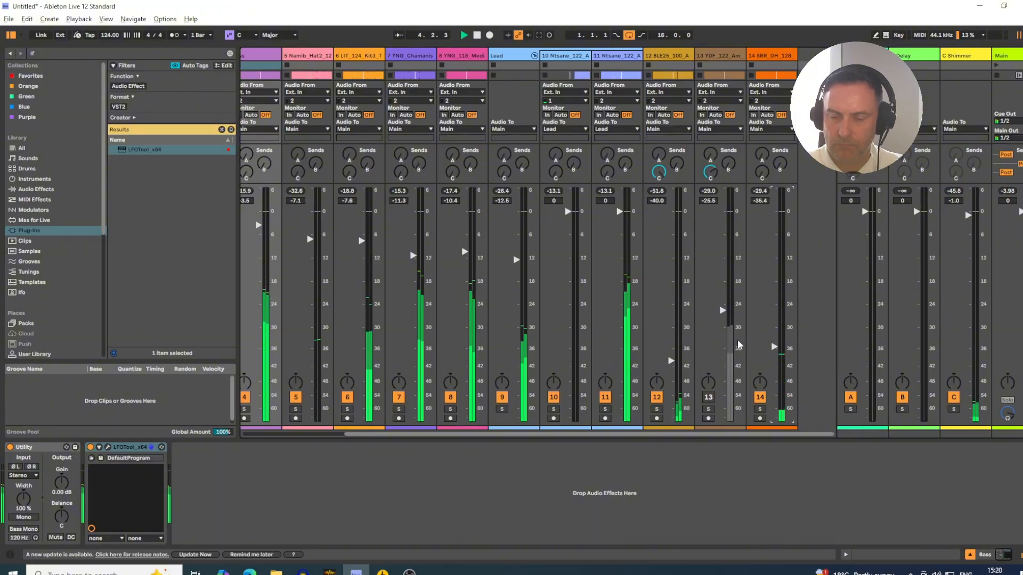
key("Tab")
key("space")
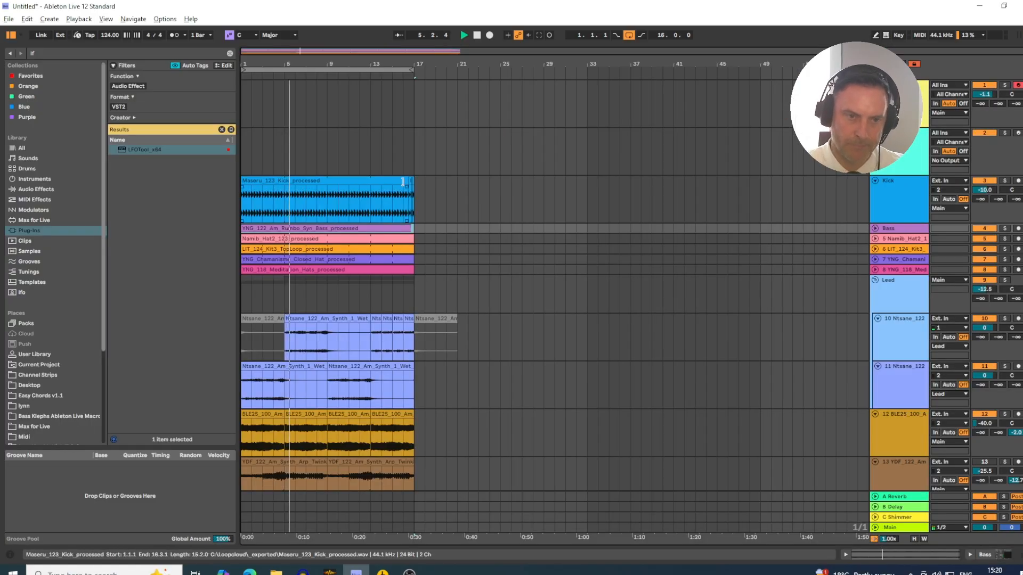
- Review all the arrangement's tracks from the Kick down to the vocal chop, briefly checking the loop source in Loopcloud
scroll(772, 414, "down", 5)
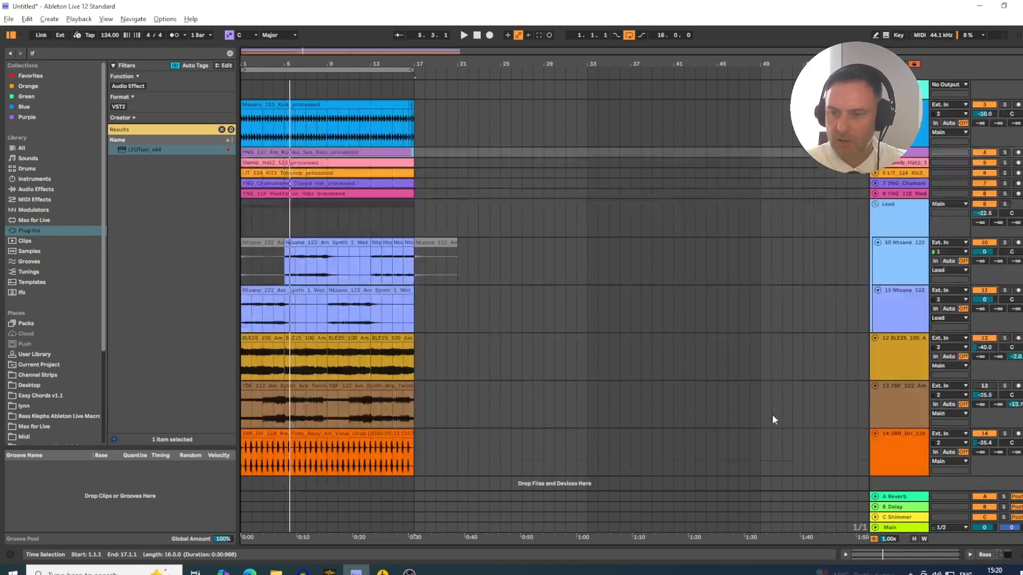
scroll(693, 371, "up", 4)
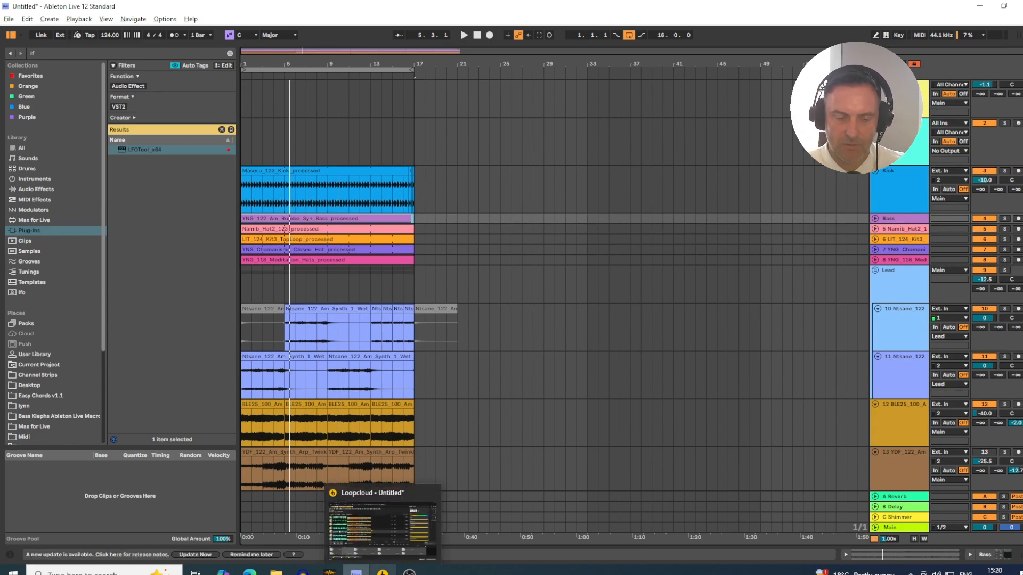
left_click(383, 573)
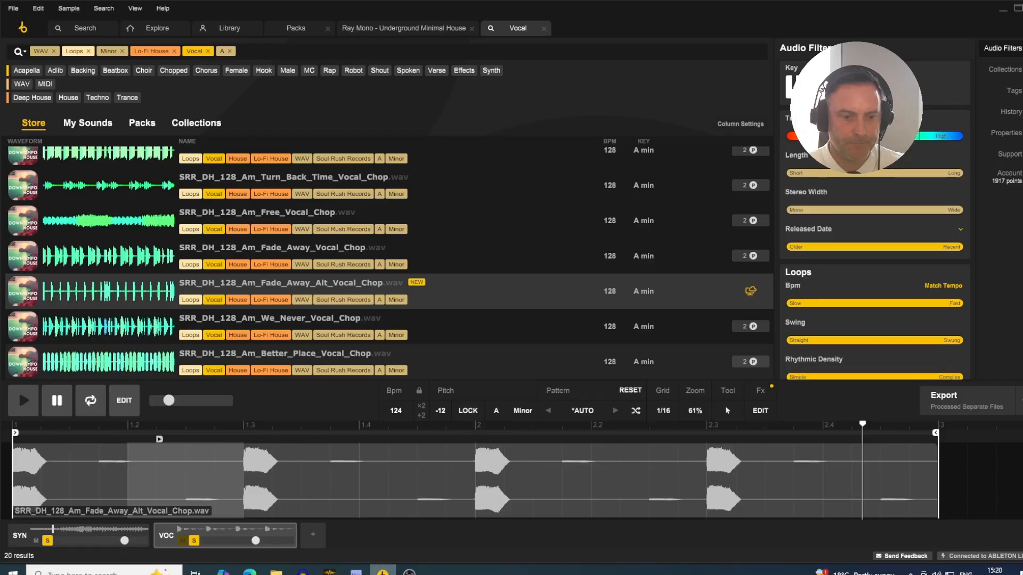
left_click(383, 573)
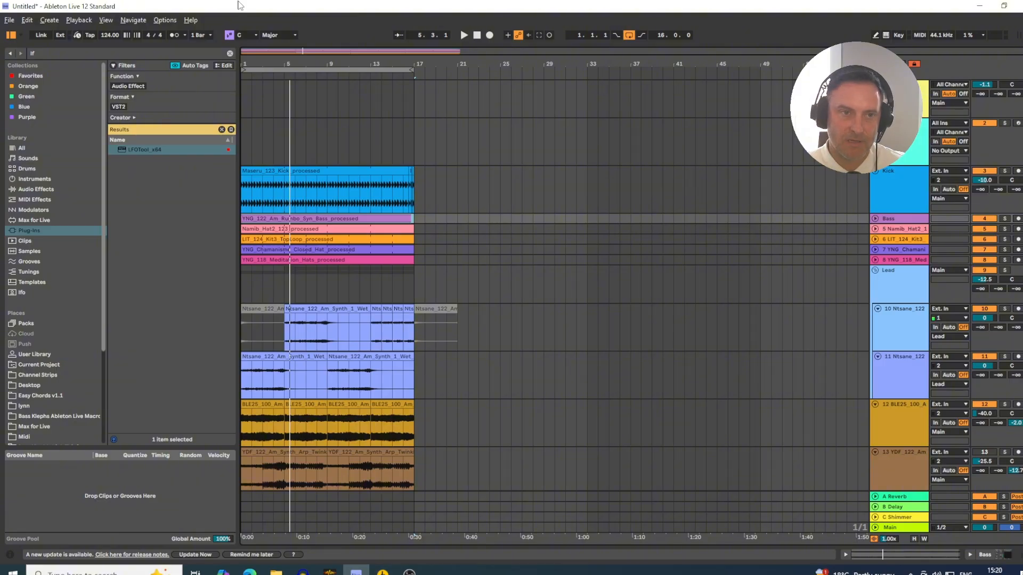
left_click_drag(255, 61, 255, 63)
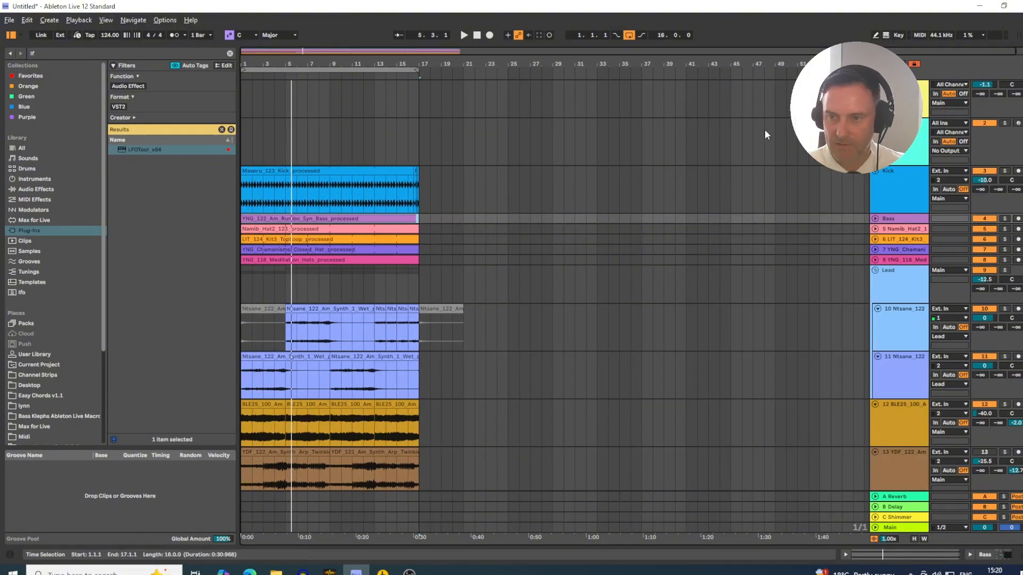
left_click(913, 192)
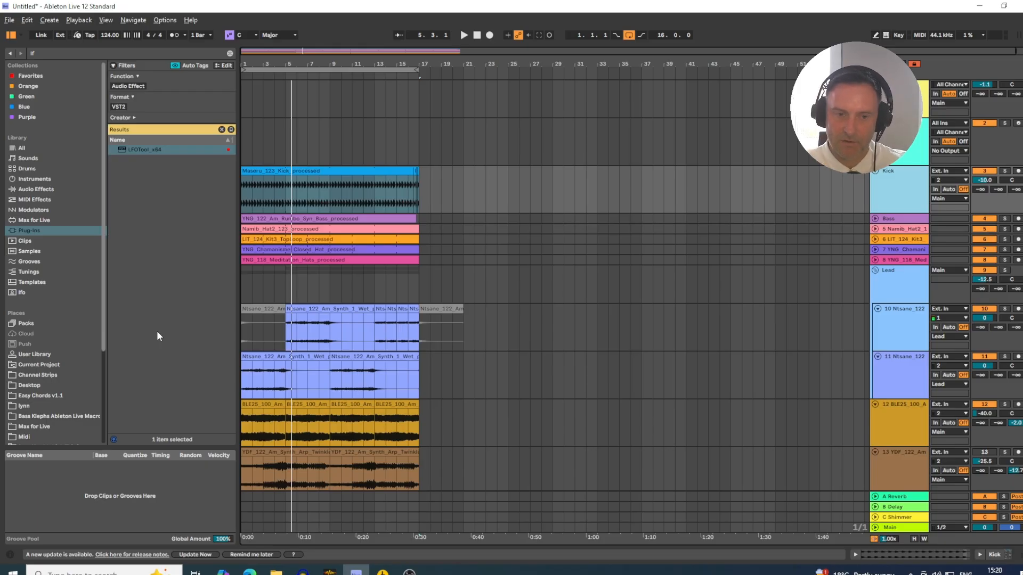
scroll(783, 248, "down", 3)
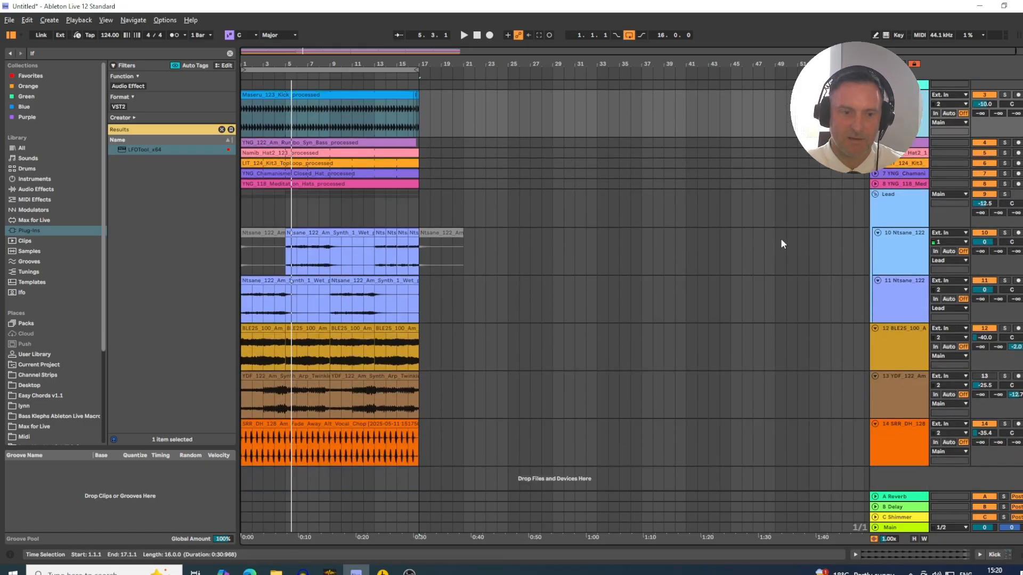
scroll(657, 414, "up", 3)
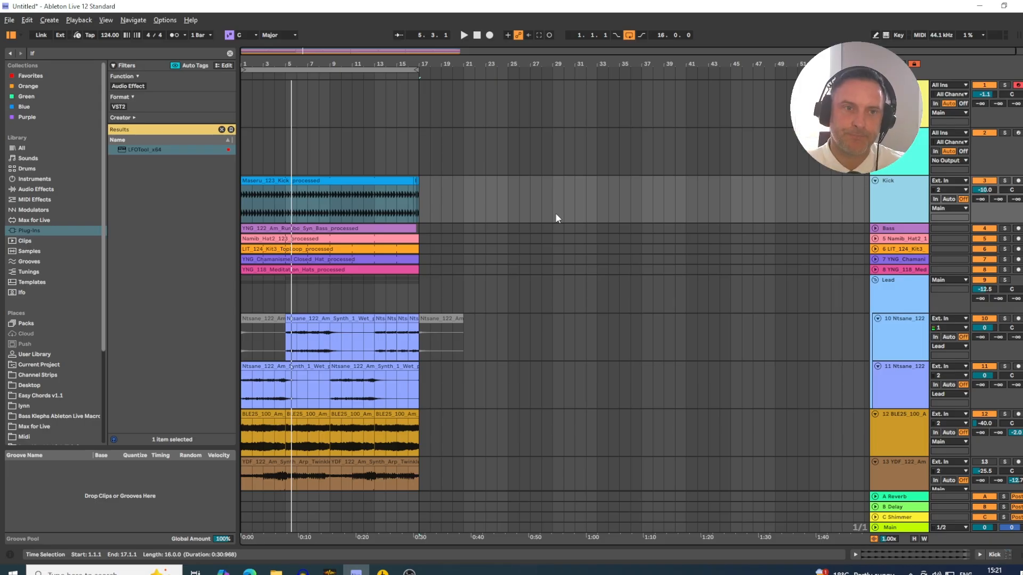
left_click_drag(301, 54, 301, 55)
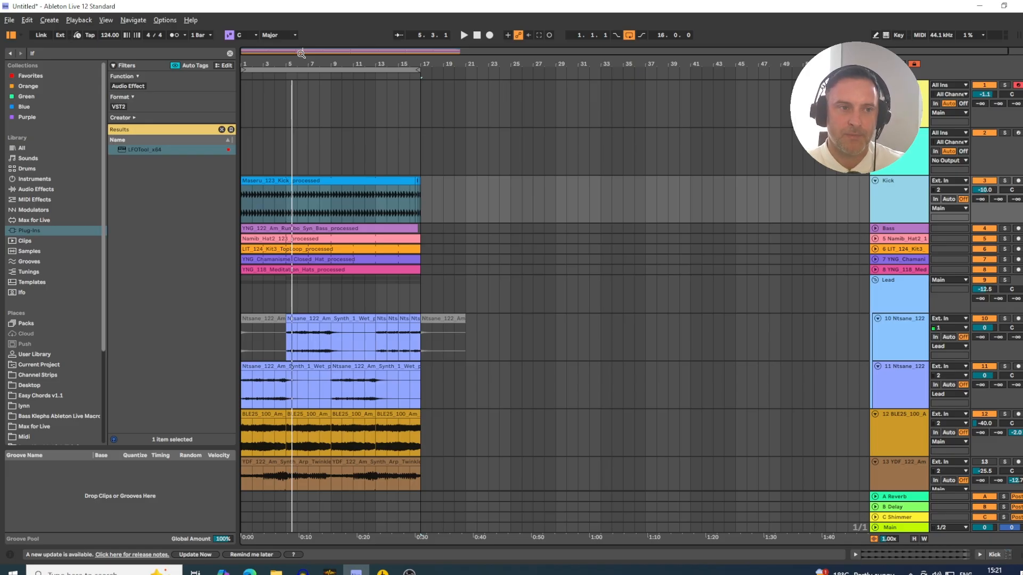
left_click(327, 141)
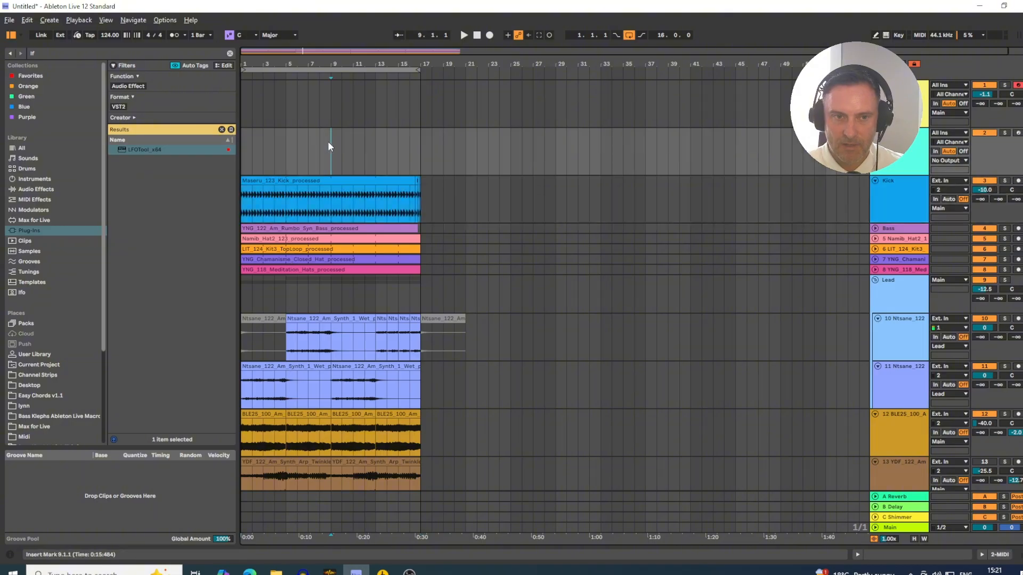
scroll(527, 268, "down", 4)
scroll(528, 313, "up", 3)
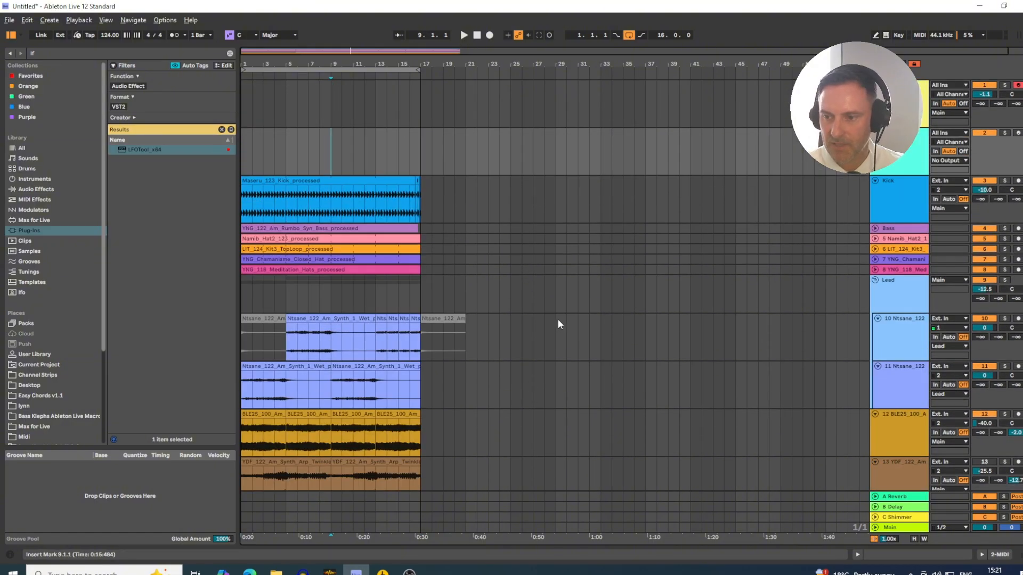
left_click_drag(300, 63, 325, 59)
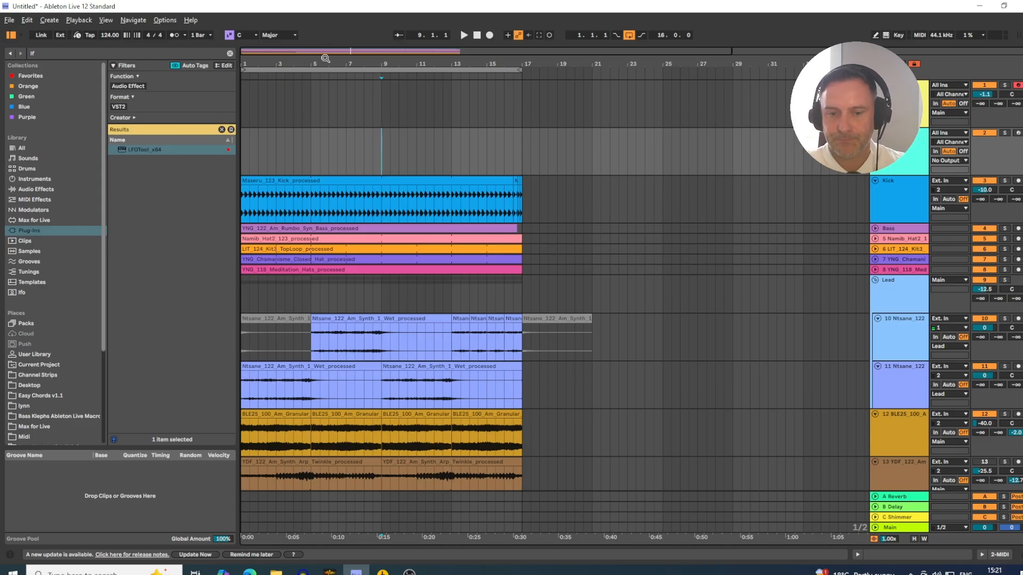
left_click(381, 99)
left_click_drag(366, 65, 361, 65)
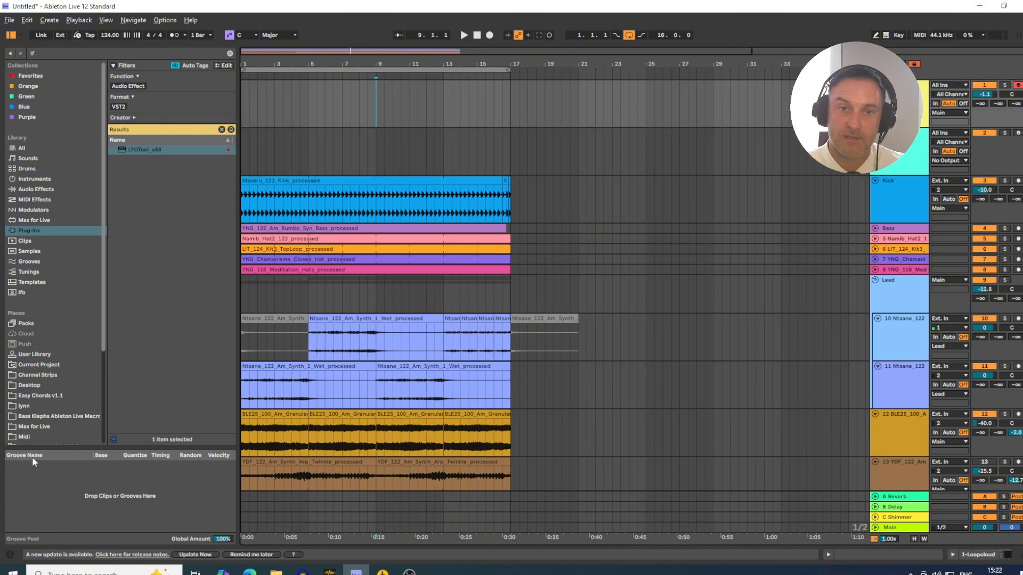